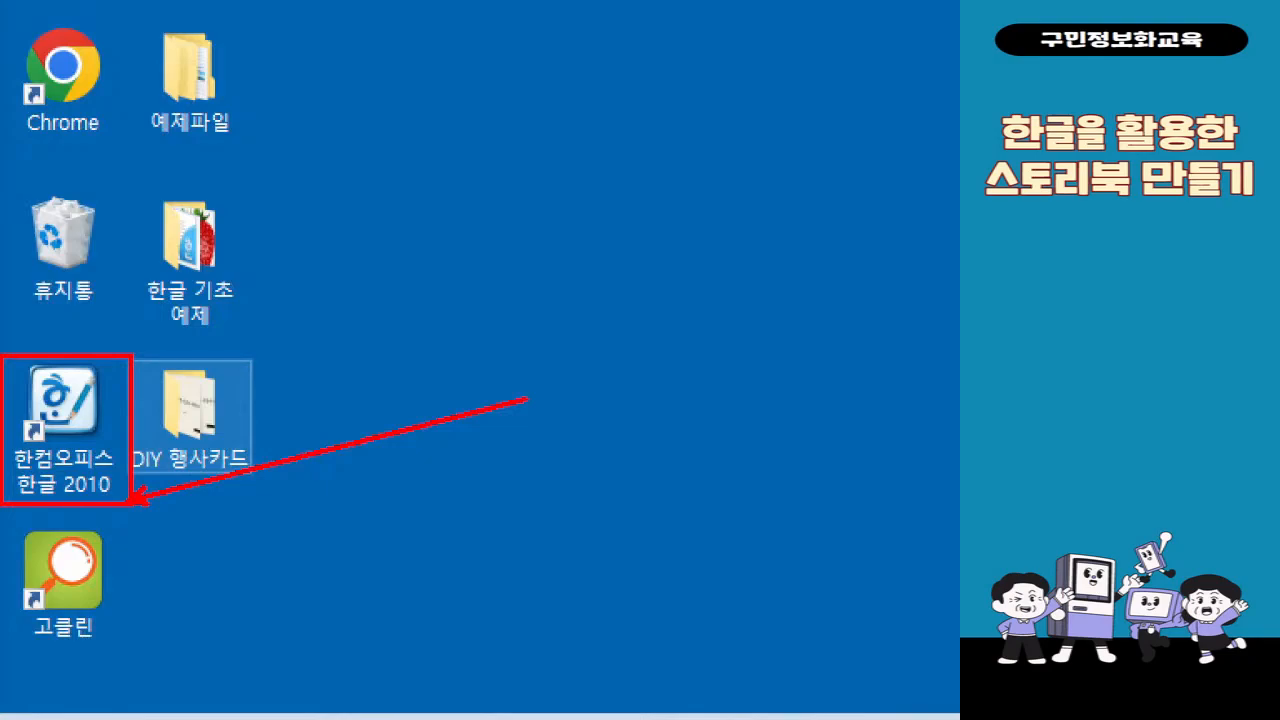
# Step: Start Hancom Office Hangul 2010 and open the document "07 음악편지"
pyautogui.doubleClick(72, 445)
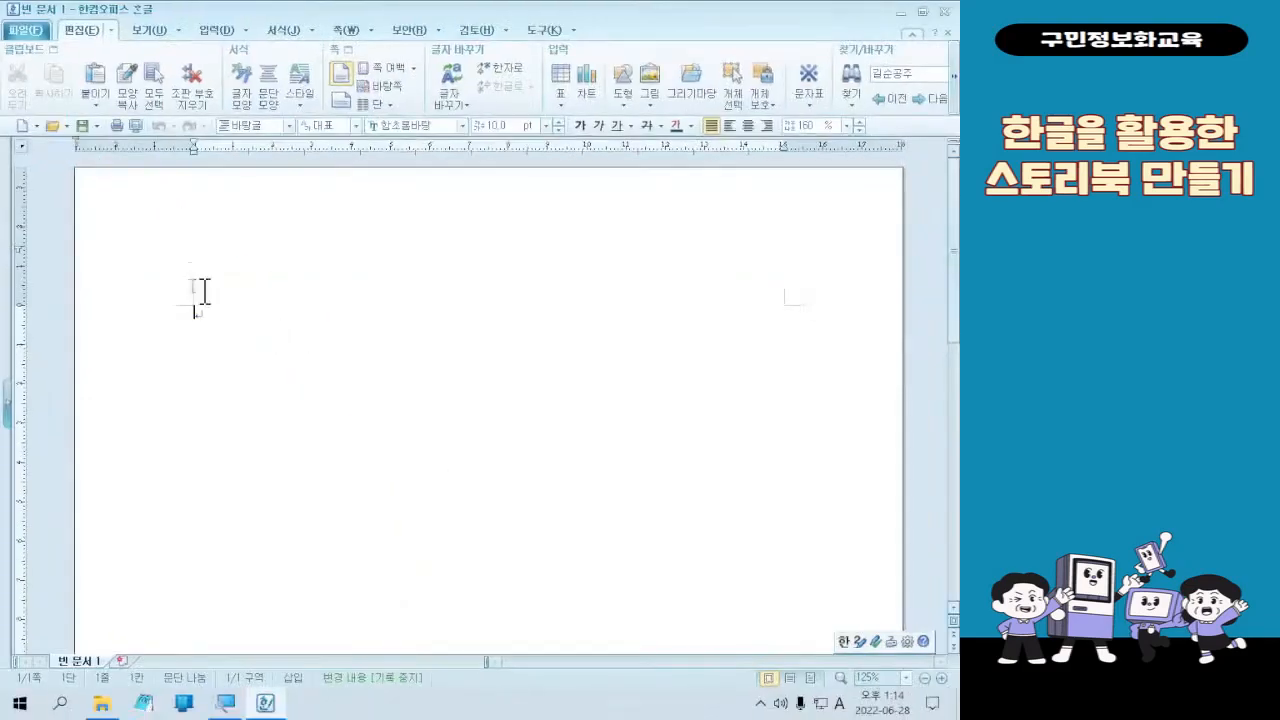
pyautogui.click(52, 132)
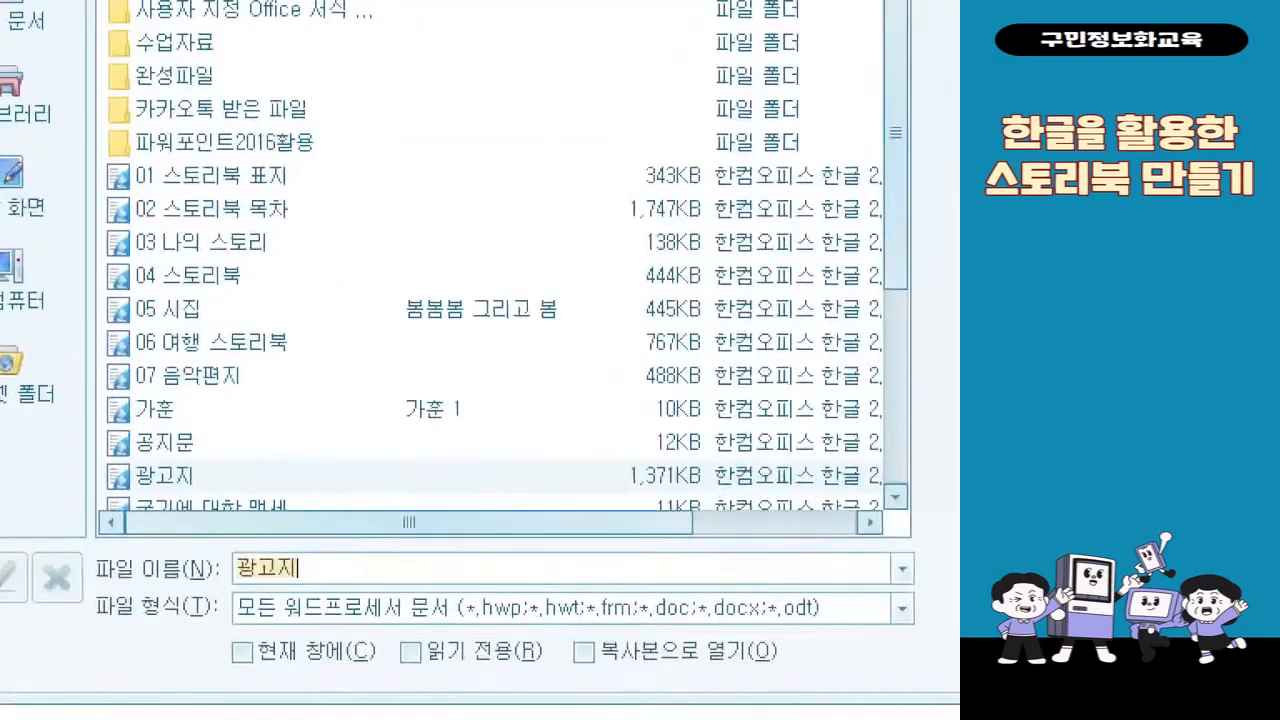
pyautogui.moveTo(57, 363); pyautogui.dragTo(289, 400)
pyautogui.moveTo(300, 352)
pyautogui.mouseDown()
pyautogui.moveTo(320, 400)
pyautogui.moveTo(356, 338)
pyautogui.mouseUp()
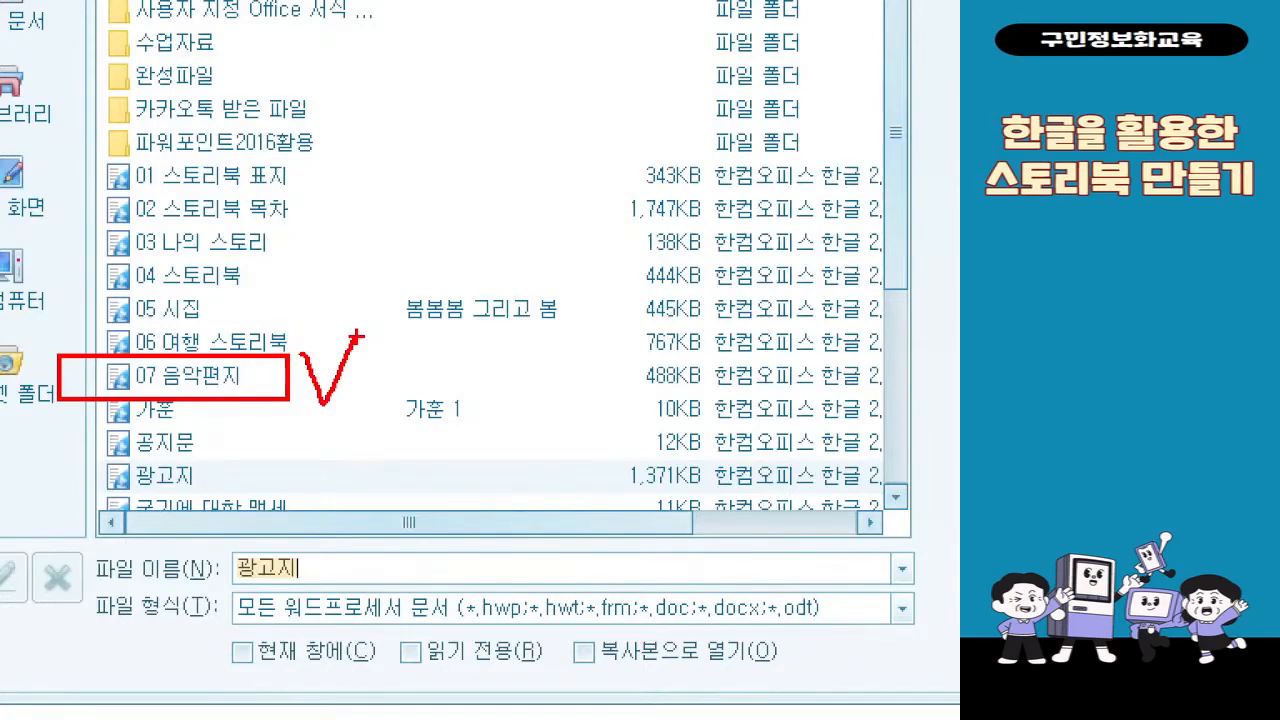
pyautogui.press('Escape')
pyautogui.doubleClick(363, 402)
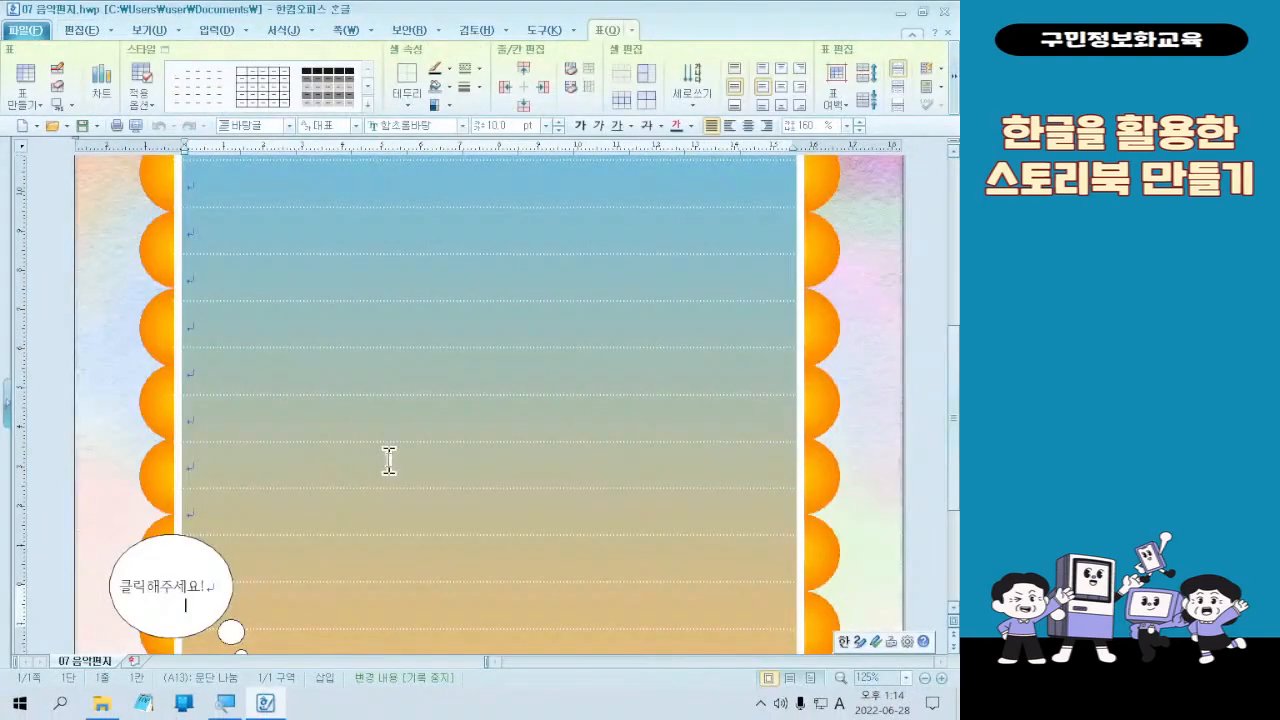
# Step: Place the text cursor outside the letter's table, at the end of the first page beside the birdhouse
pyautogui.hotkey('alt', 'd')
pyautogui.click(617, 460)
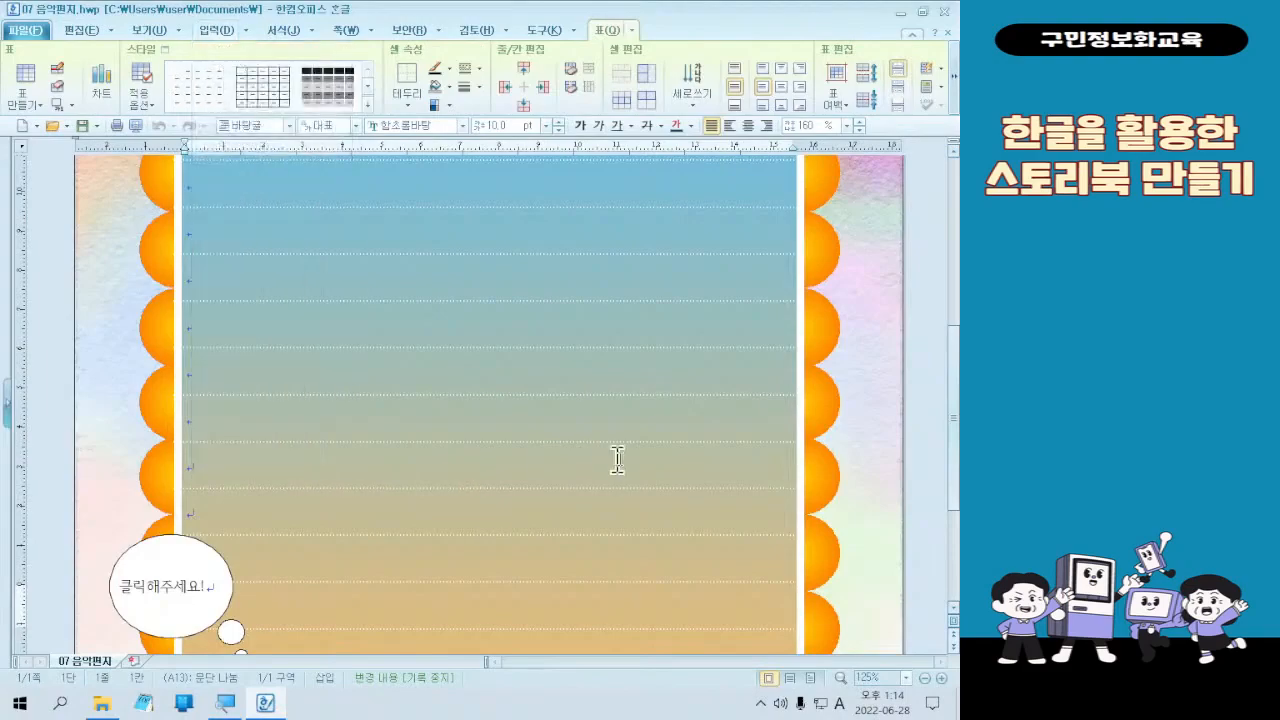
pyautogui.scroll(5, 630, 464)
pyautogui.scroll(-8, 633, 465)
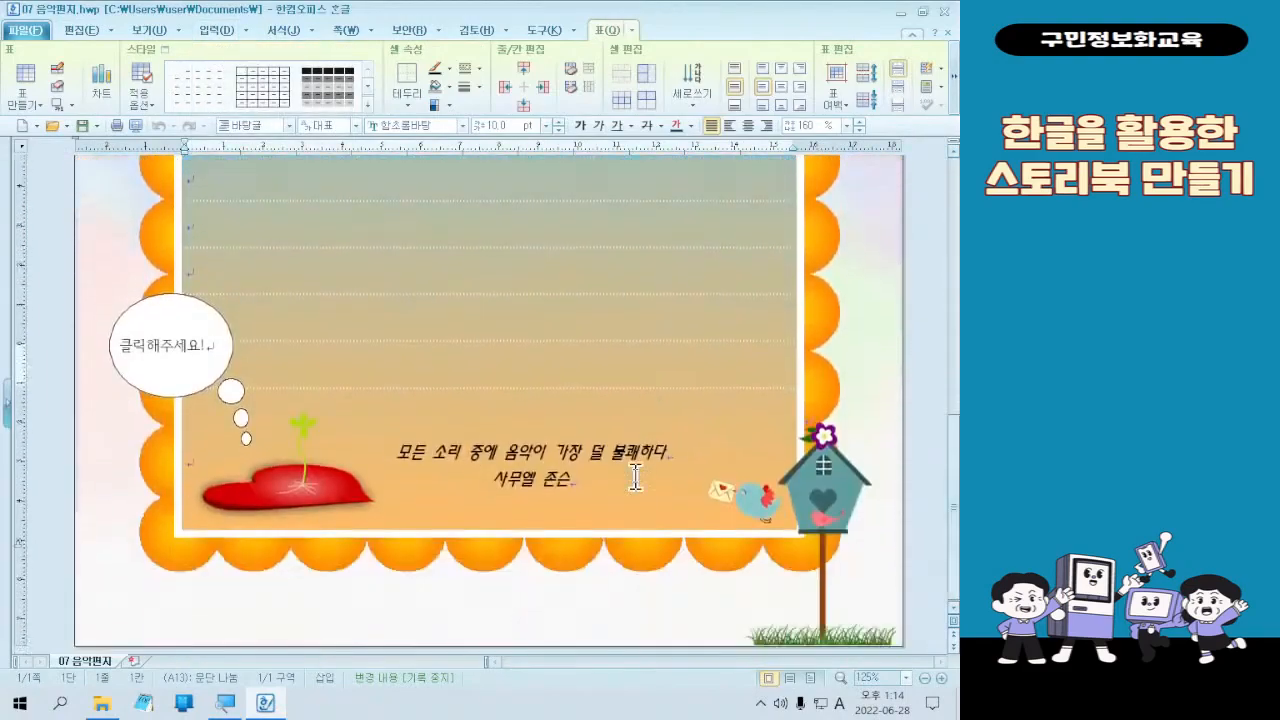
pyautogui.scroll(3, 635, 475)
pyautogui.scroll(-1, 720, 450)
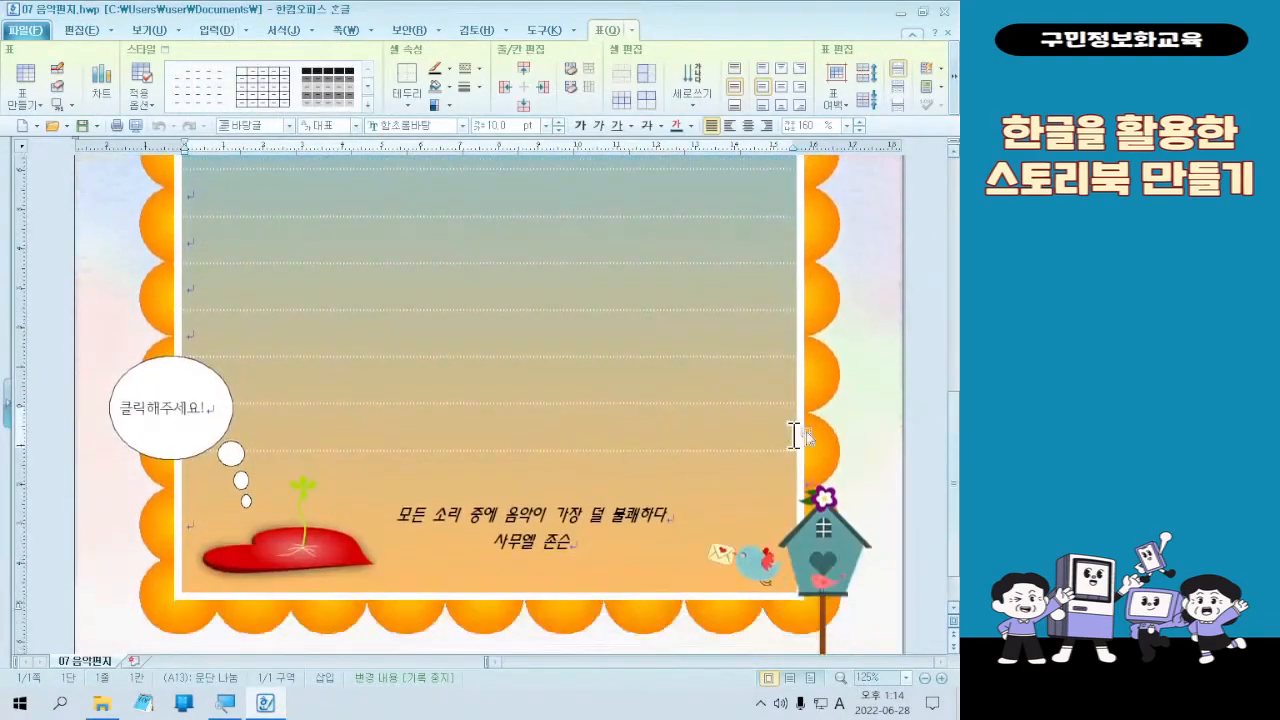
pyautogui.click(856, 393)
pyautogui.click(856, 393)
pyautogui.click(856, 393)
pyautogui.click(856, 393)
pyautogui.click(856, 393)
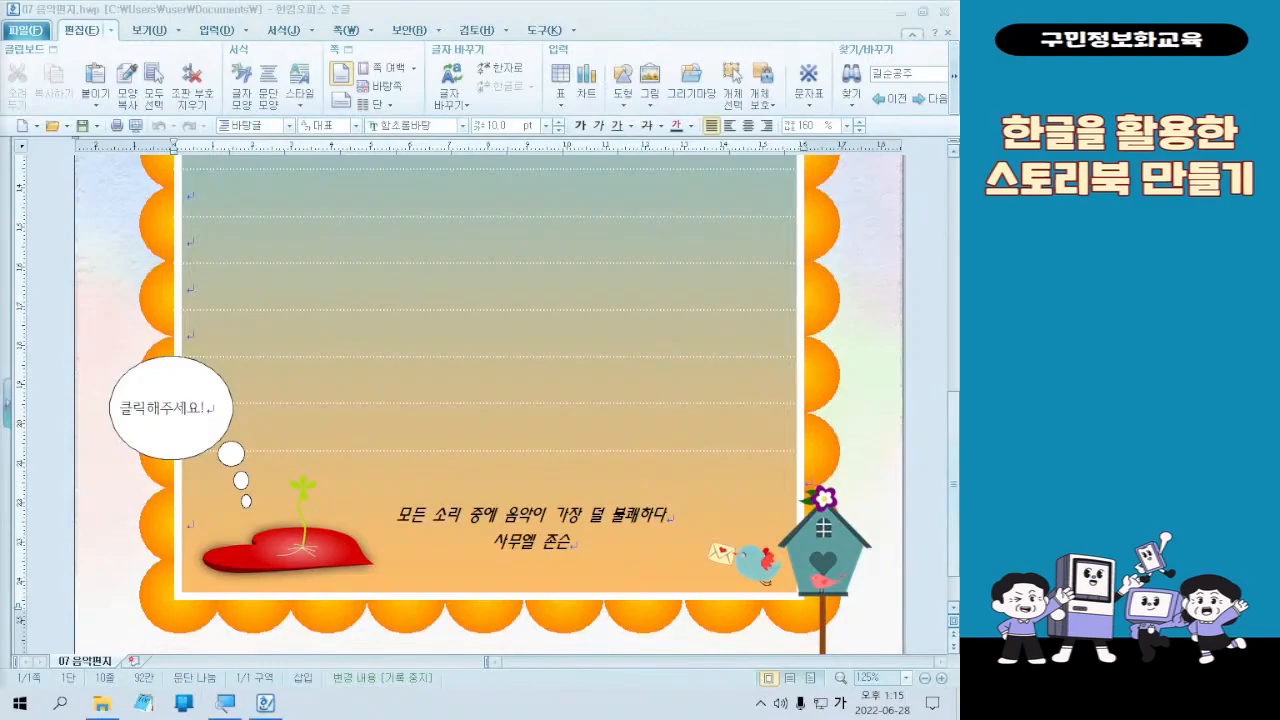
pyautogui.press('Hangul')
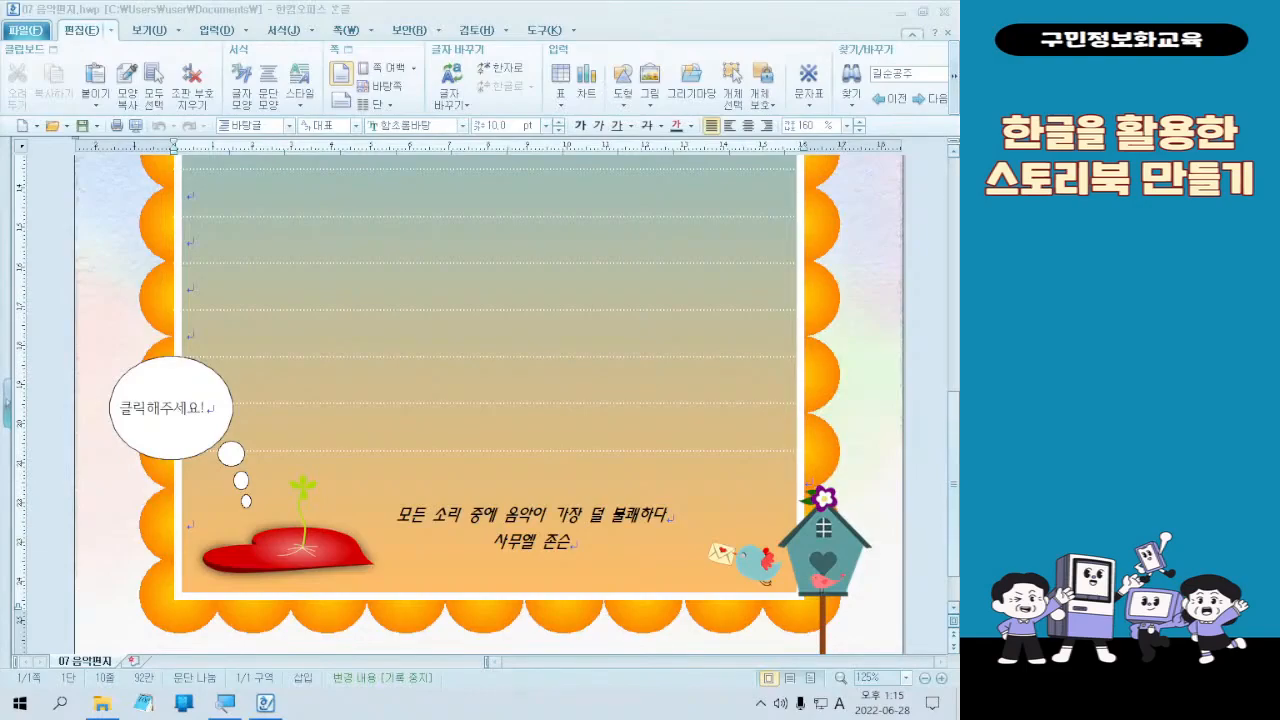
pyautogui.click(886, 423)
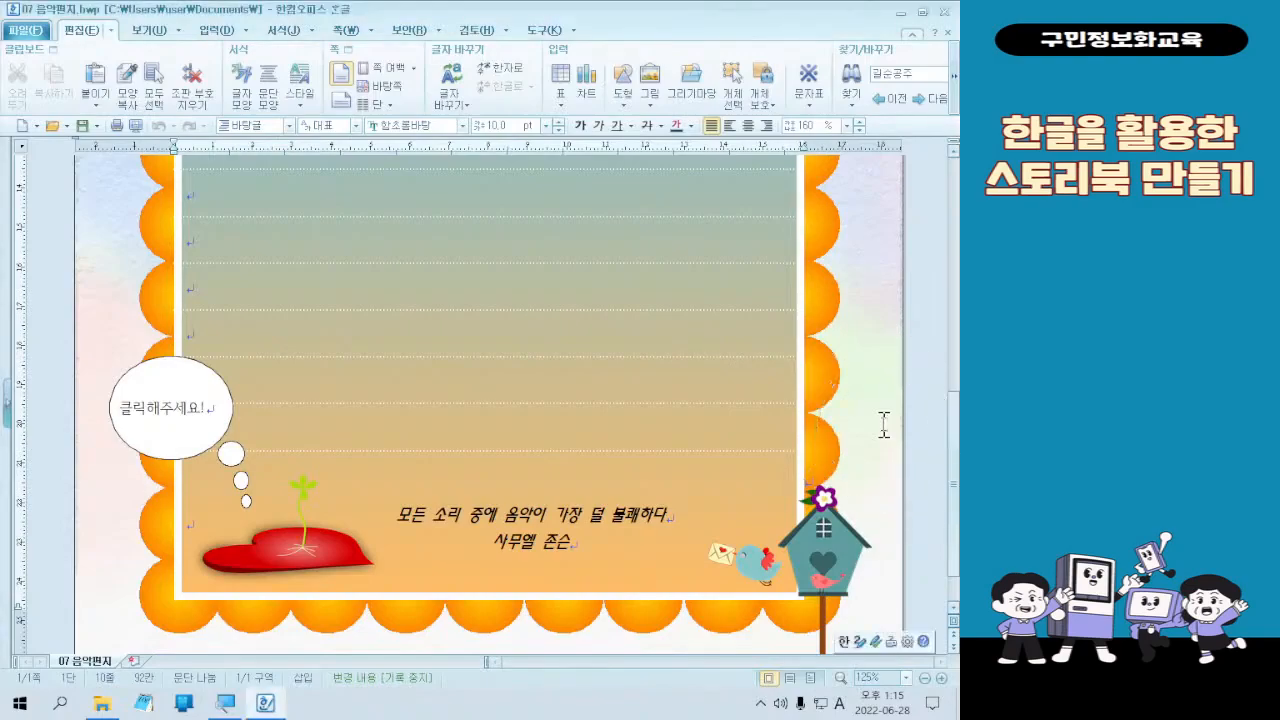
# Step: Insert a section break (구역 나누기) after the letter page to start a new page in its own section
pyautogui.click(352, 36)
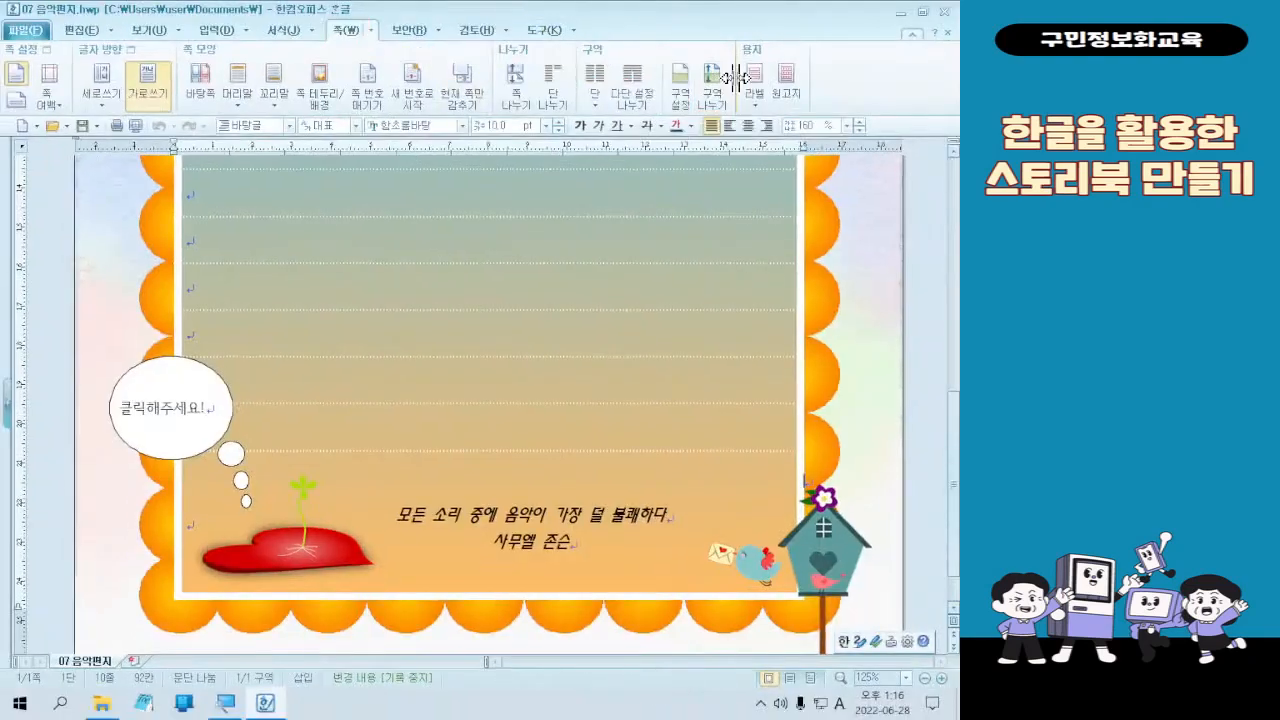
pyautogui.click(716, 90)
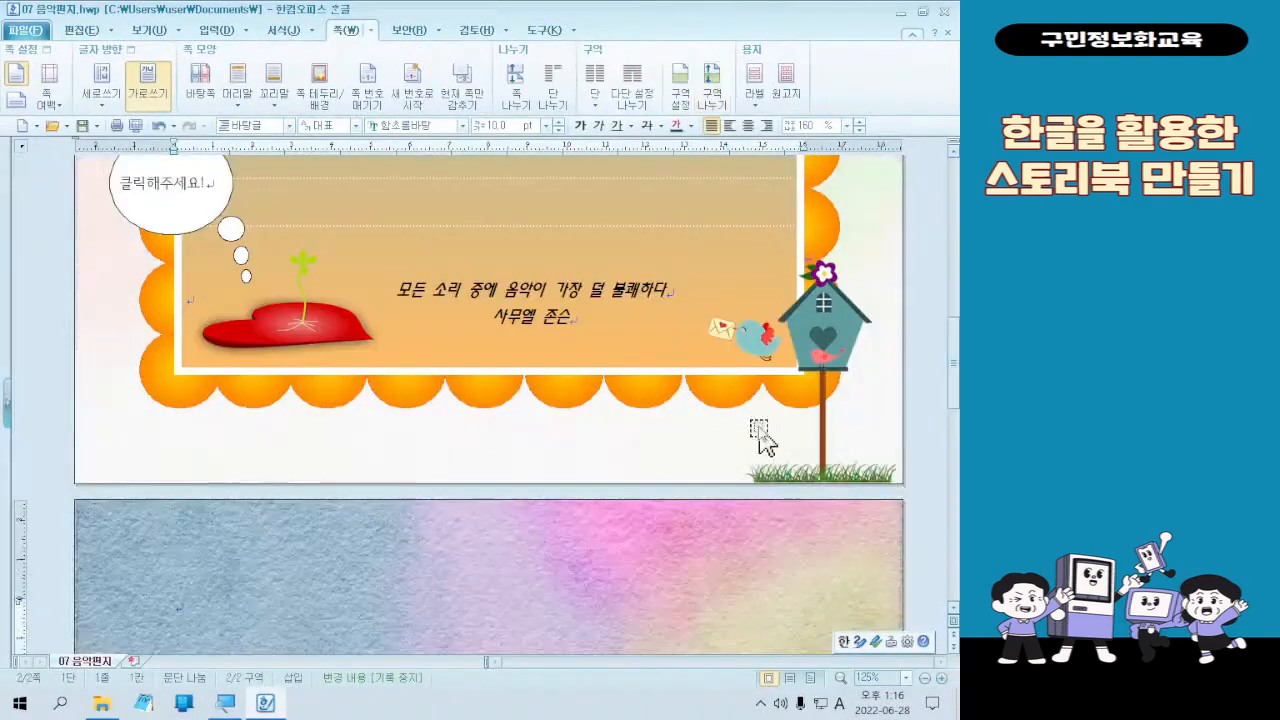
pyautogui.scroll(1, 385, 410)
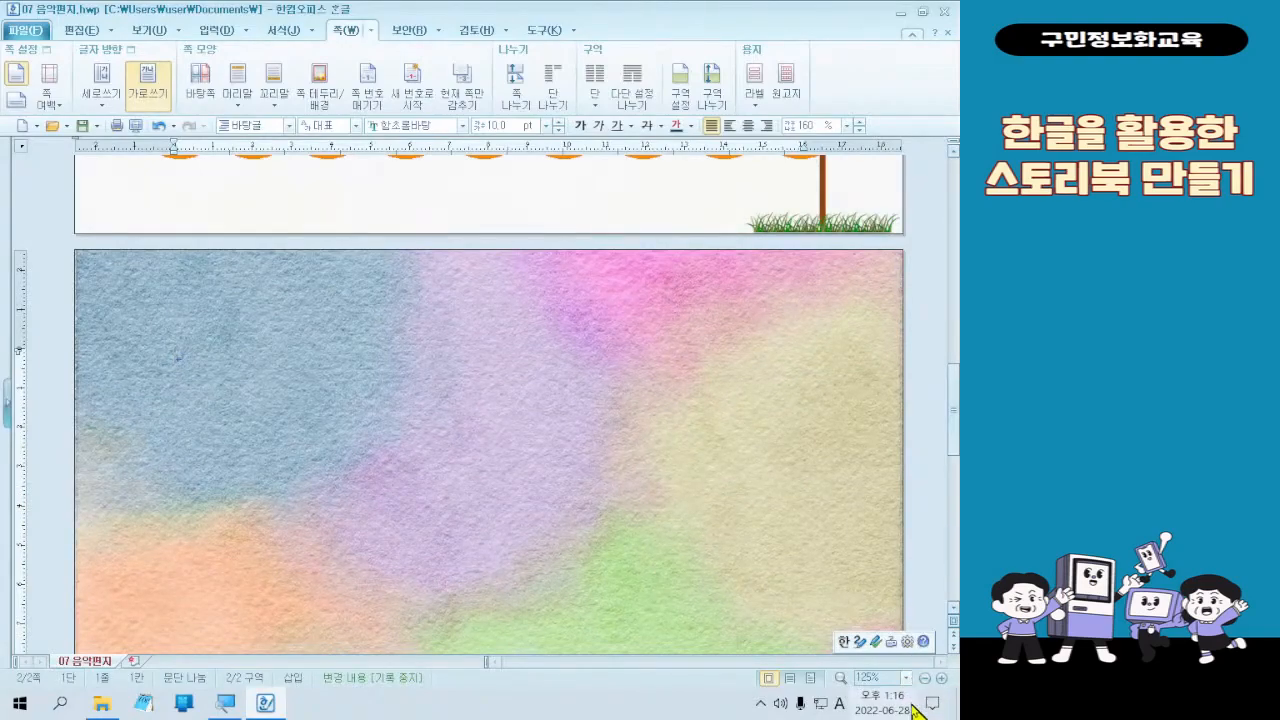
# Step: Set the view magnification to fit the whole page (쪽 맞춤)
pyautogui.moveTo(914, 706)
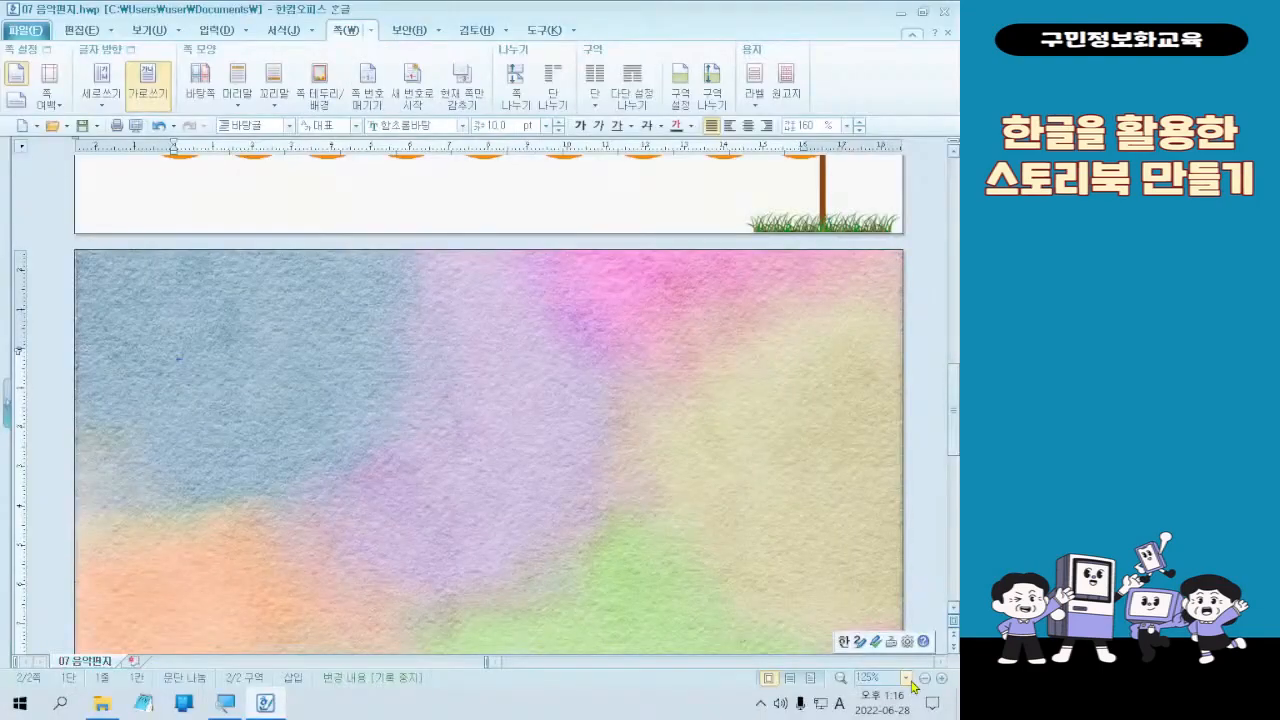
pyautogui.write('4')
pyautogui.press('BackSpace')
pyautogui.click(890, 679)
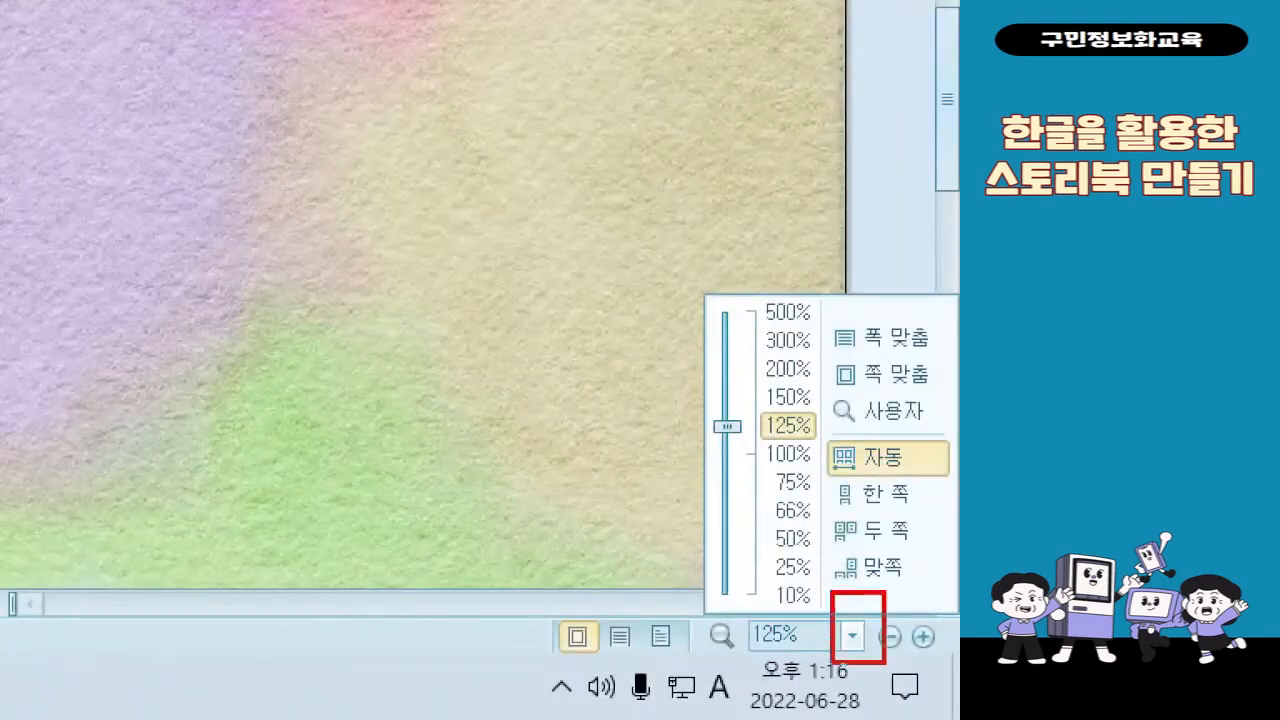
pyautogui.moveTo(831, 353); pyautogui.dragTo(892, 353)
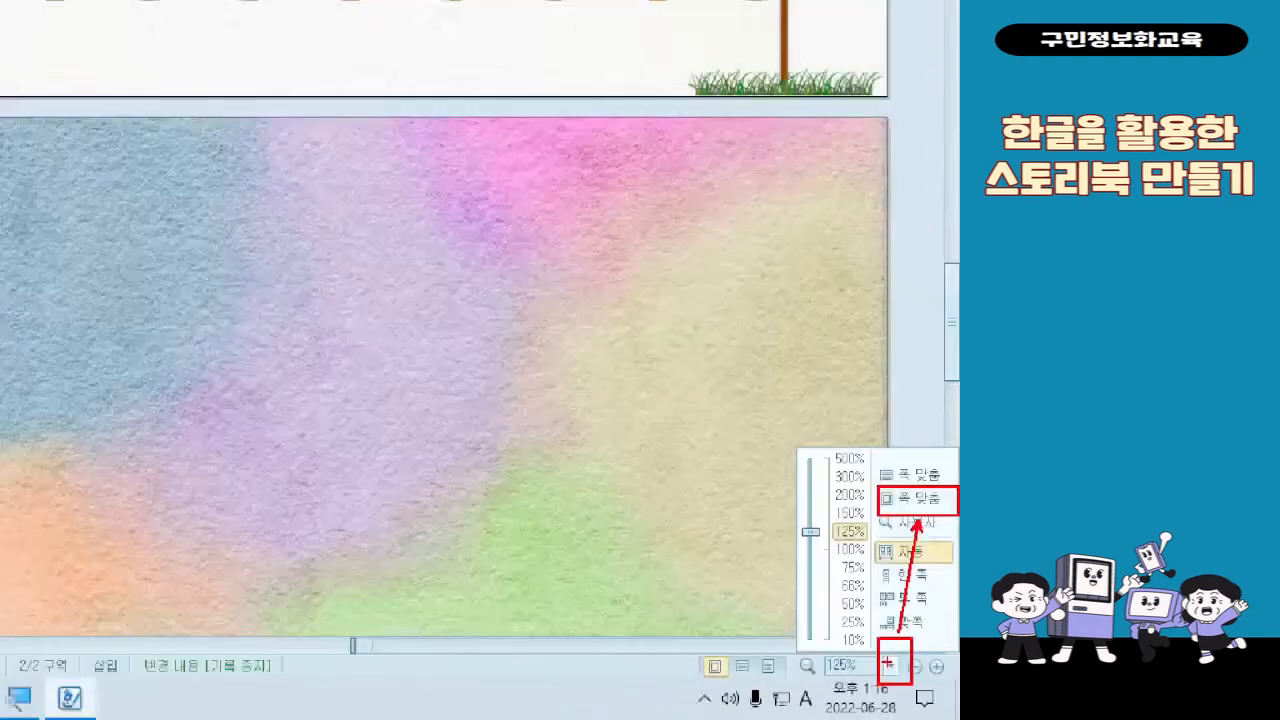
pyautogui.click(847, 632)
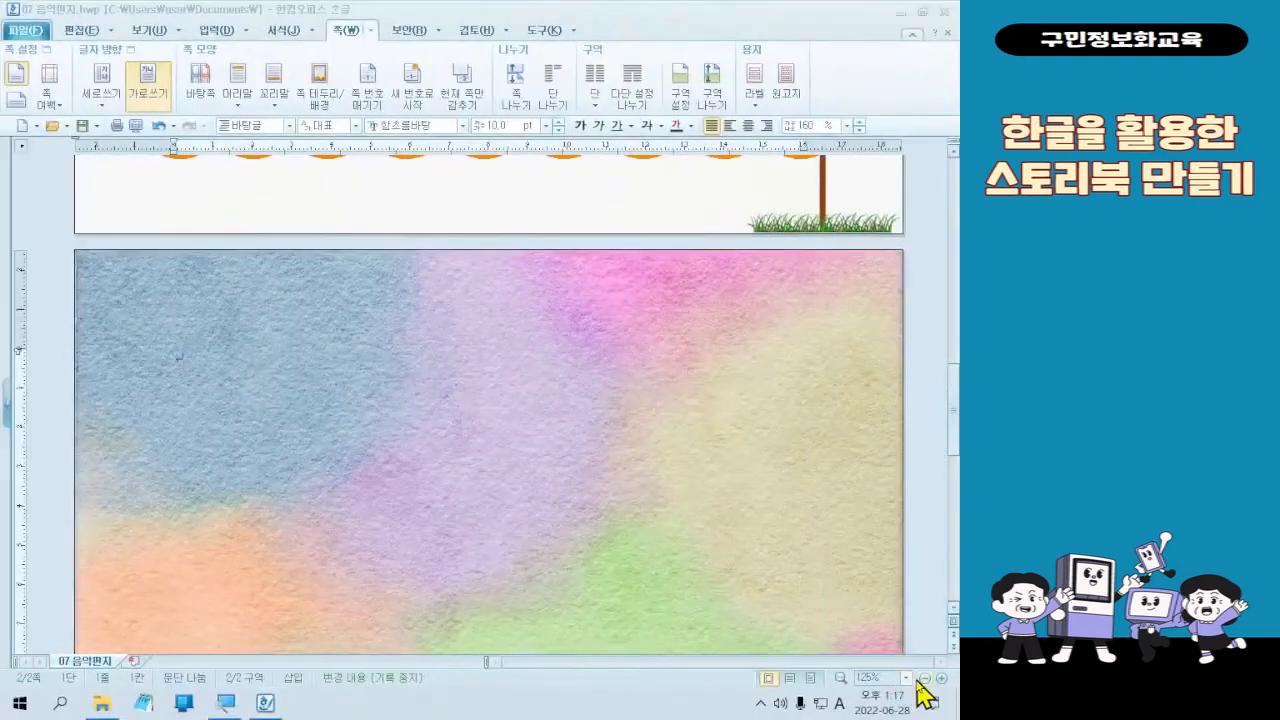
pyautogui.click(907, 678)
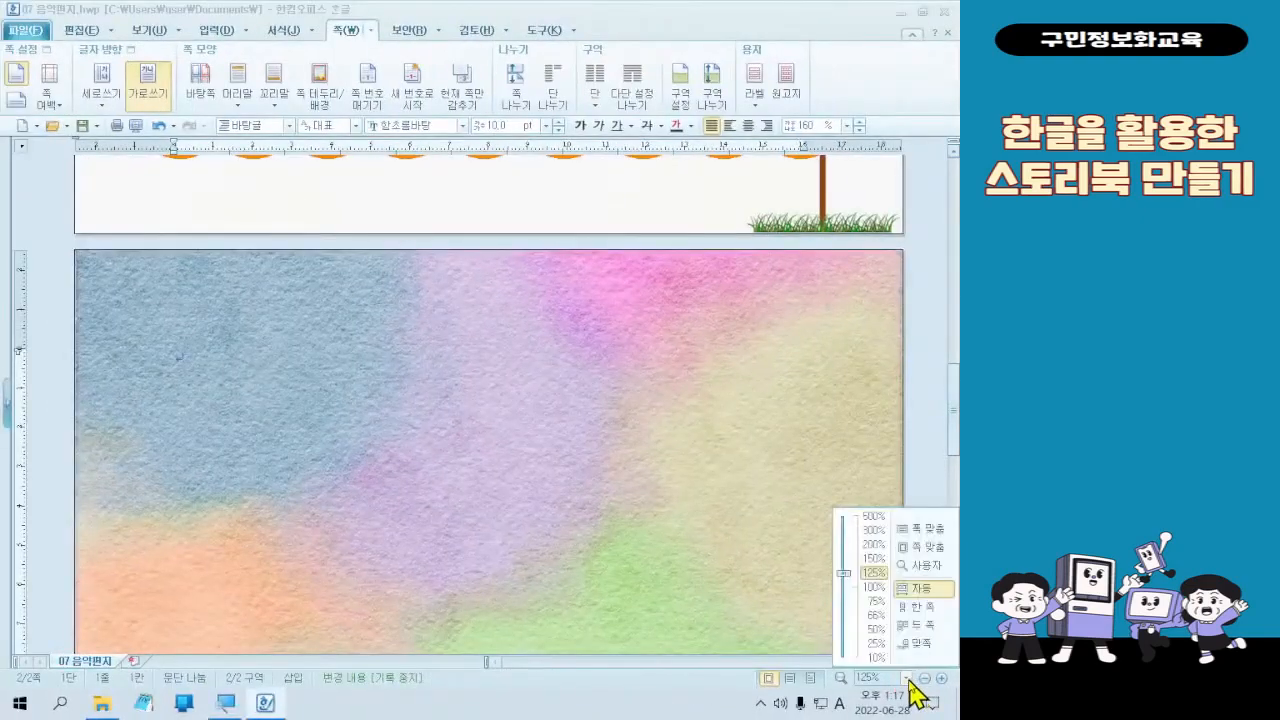
pyautogui.click(949, 569)
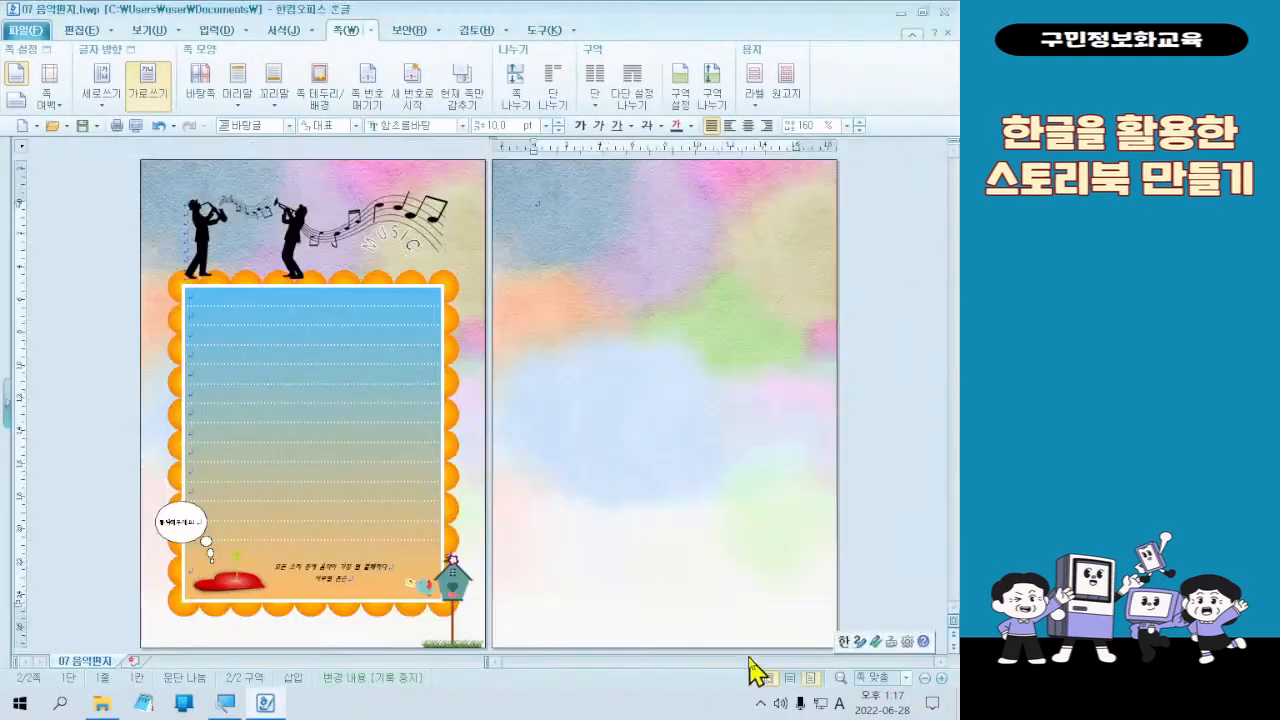
# Step: Change the second page's paper orientation to landscape (가로) for the current section only, keeping A4 paper
pyautogui.click(595, 248)
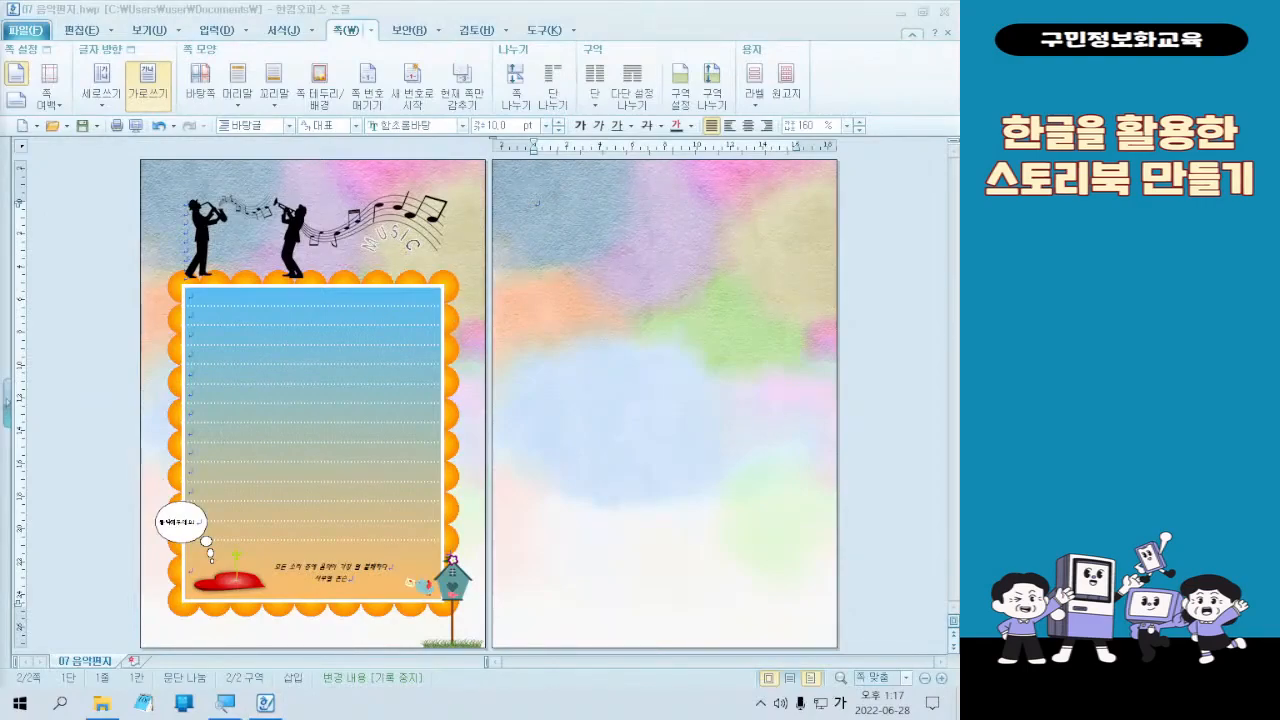
pyautogui.click(748, 238)
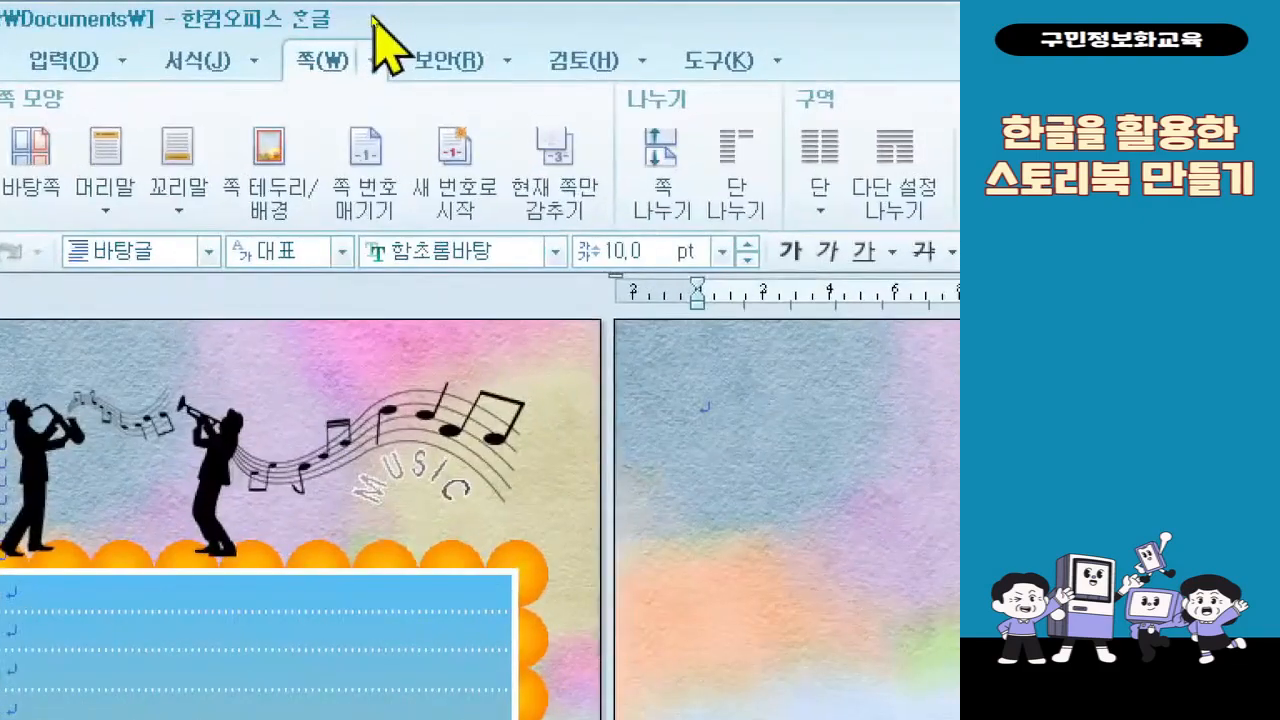
pyautogui.click(373, 58)
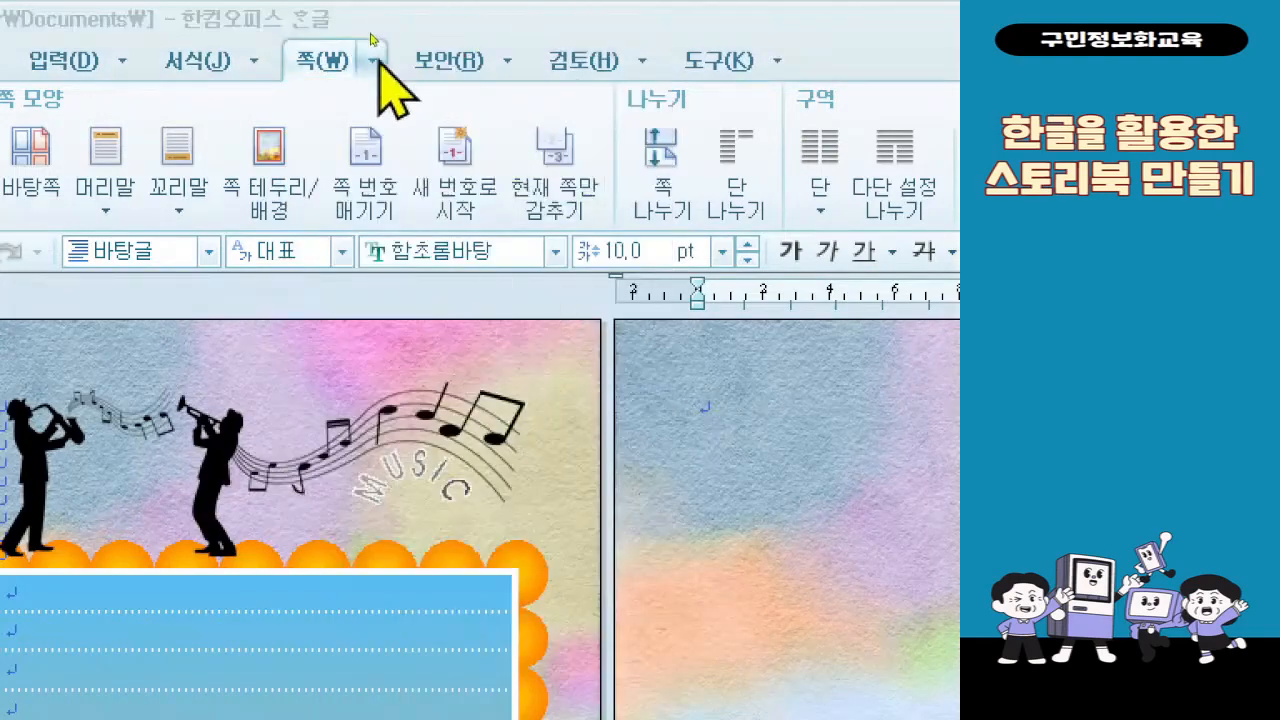
pyautogui.click(376, 61)
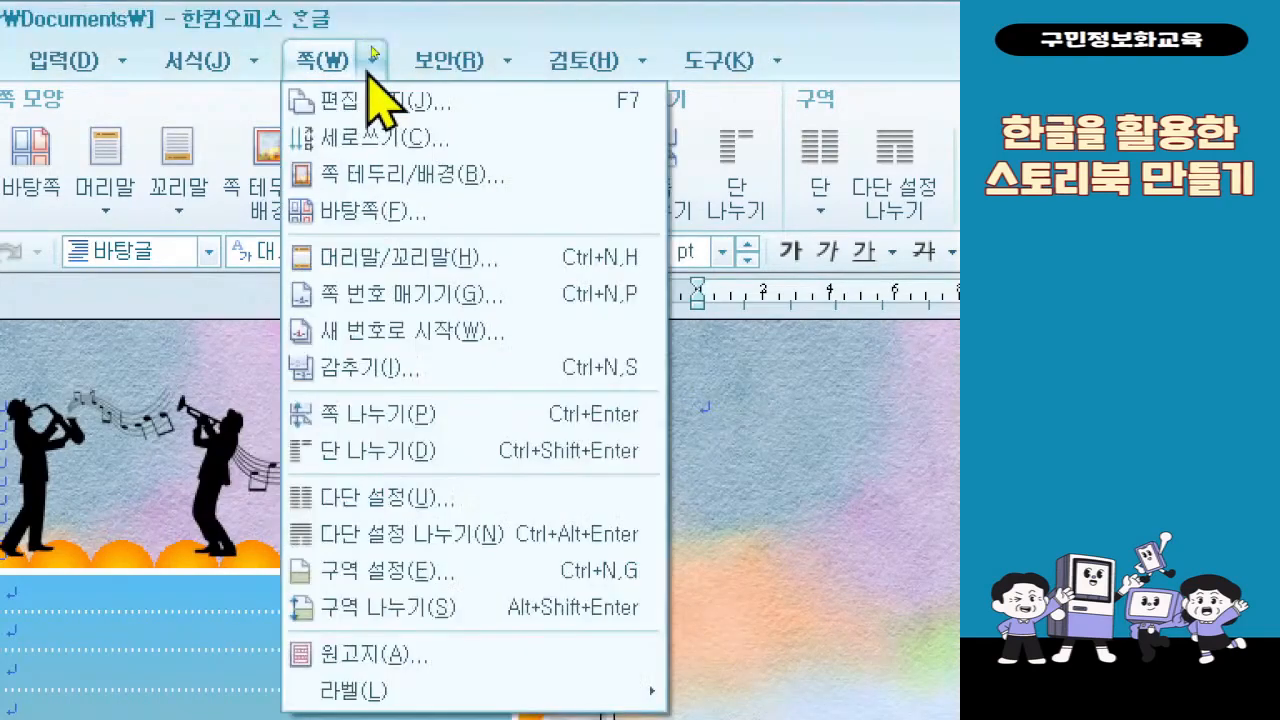
pyautogui.click(387, 106)
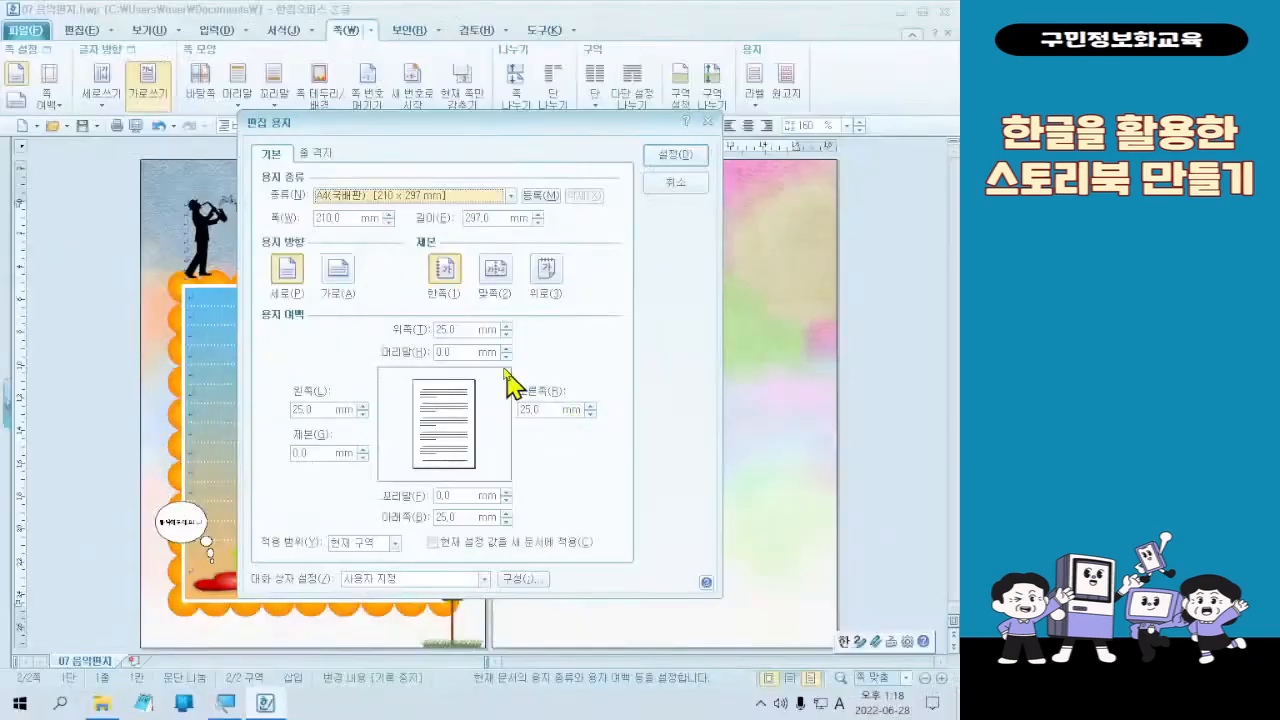
pyautogui.click(338, 290)
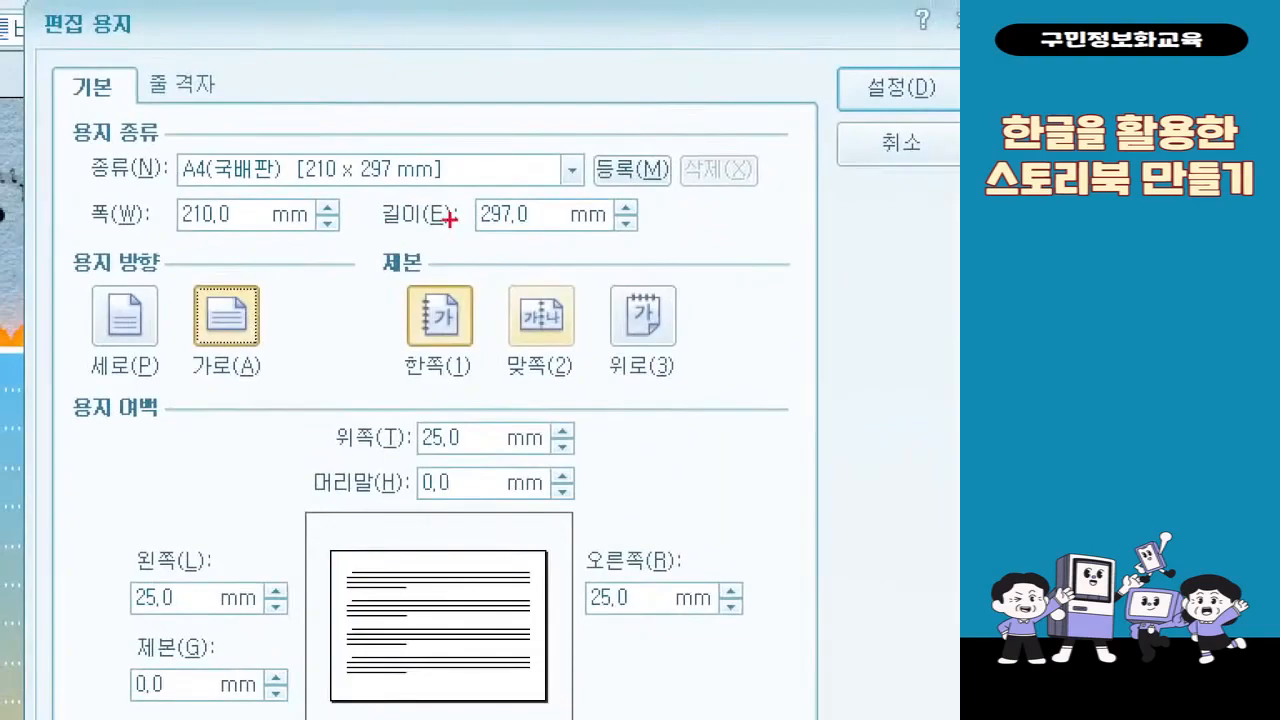
pyautogui.moveTo(155, 285)
pyautogui.mouseDown()
pyautogui.moveTo(165, 307)
pyautogui.moveTo(301, 388)
pyautogui.mouseUp()
pyautogui.moveTo(328, 279); pyautogui.dragTo(346, 268)
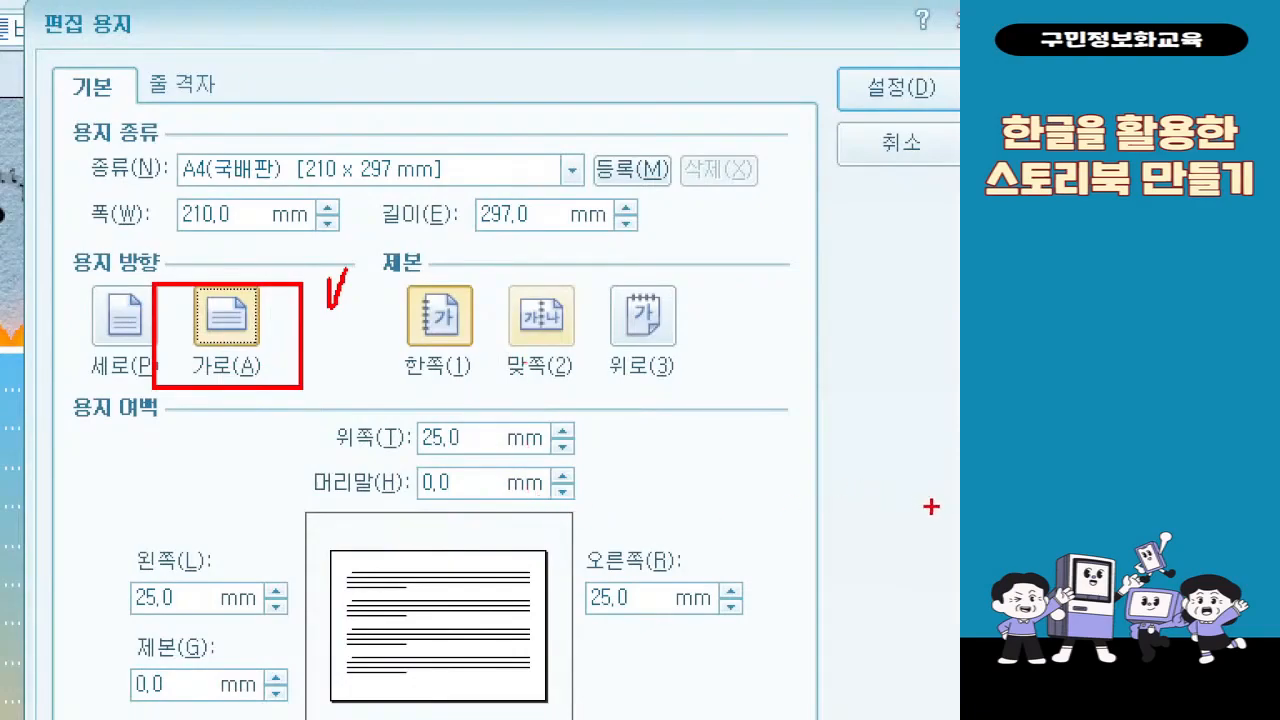
pyautogui.moveTo(843, 30)
pyautogui.mouseDown()
pyautogui.moveTo(891, 77)
pyautogui.moveTo(957, 107)
pyautogui.mouseUp()
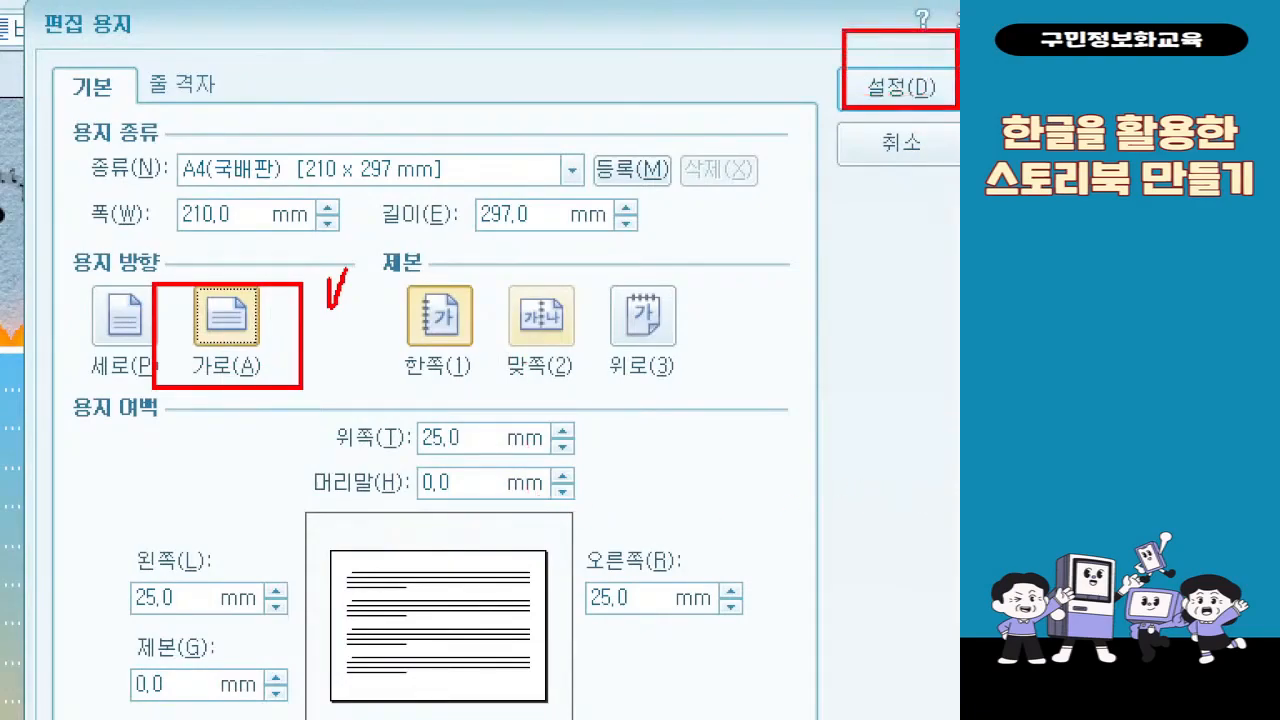
pyautogui.moveTo(834, 86); pyautogui.dragTo(315, 328)
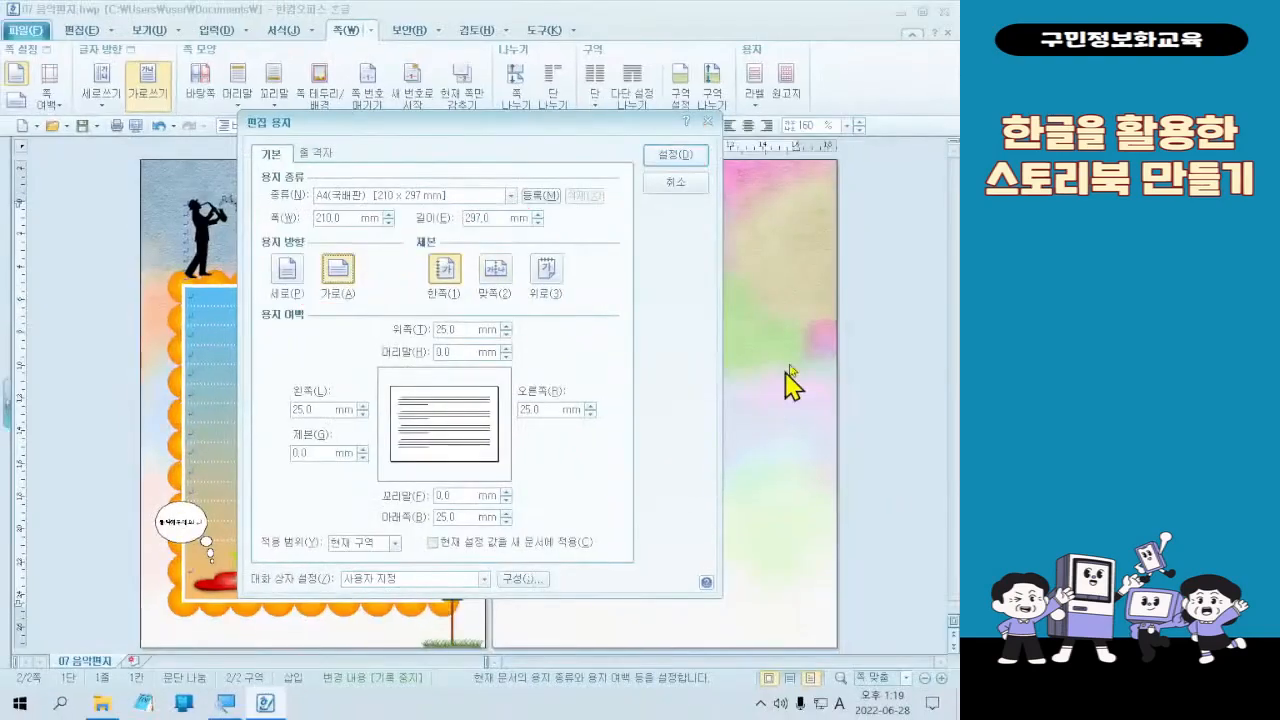
pyautogui.click(698, 182)
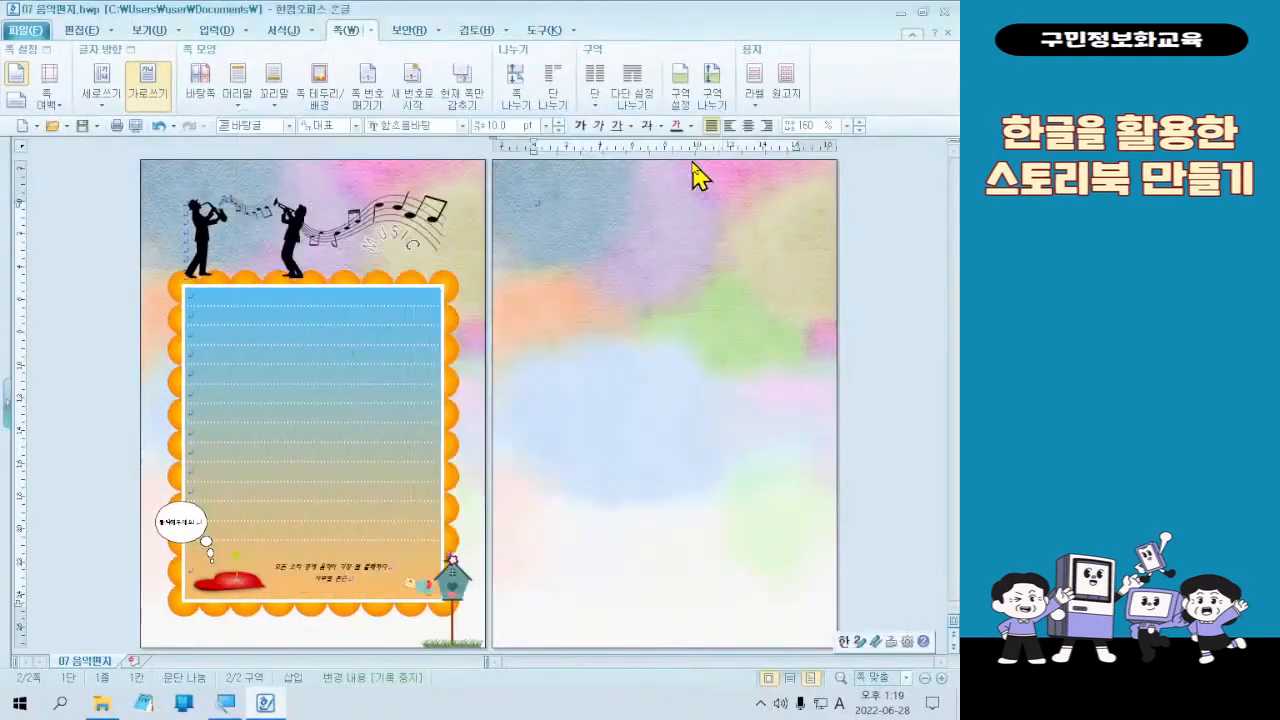
# Step: Remove the picture fill (그림) from the landscape second page's background, applying the change to the current section (현재 구역) only
pyautogui.scroll(-3, 737, 406)
pyautogui.scroll(-5, 737, 406)
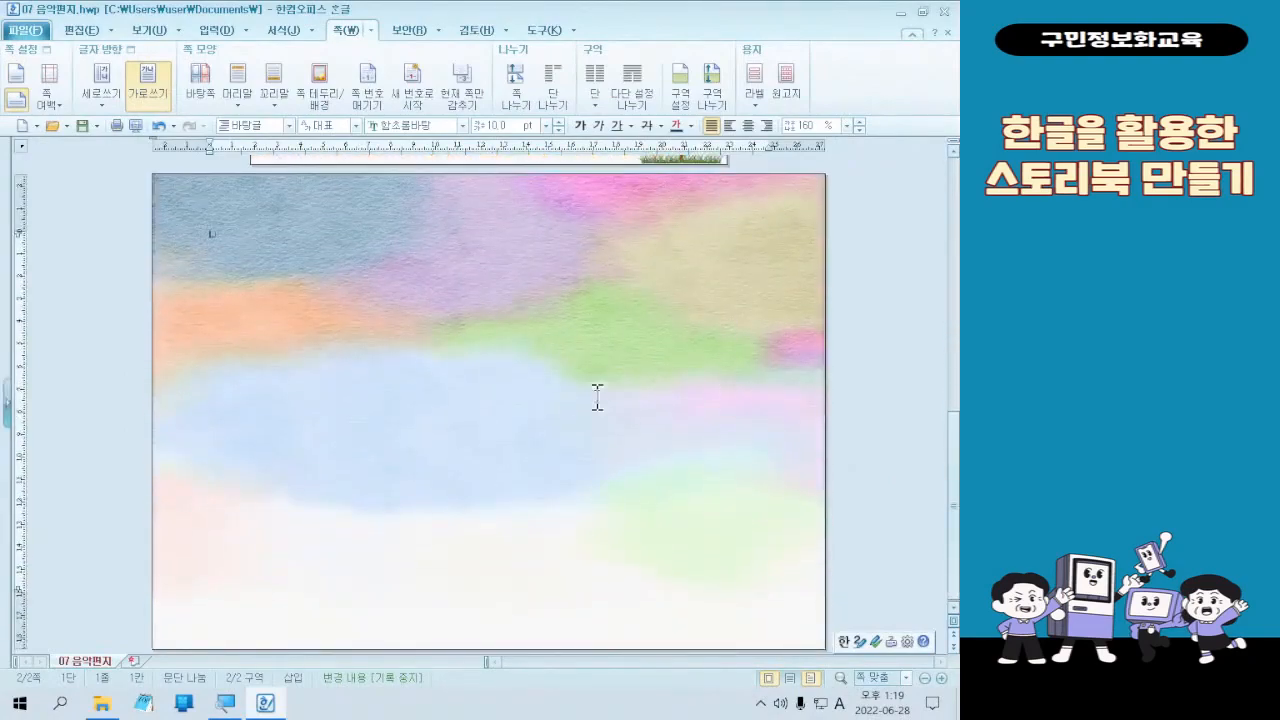
pyautogui.scroll(2, 521, 417)
pyautogui.scroll(6, 521, 417)
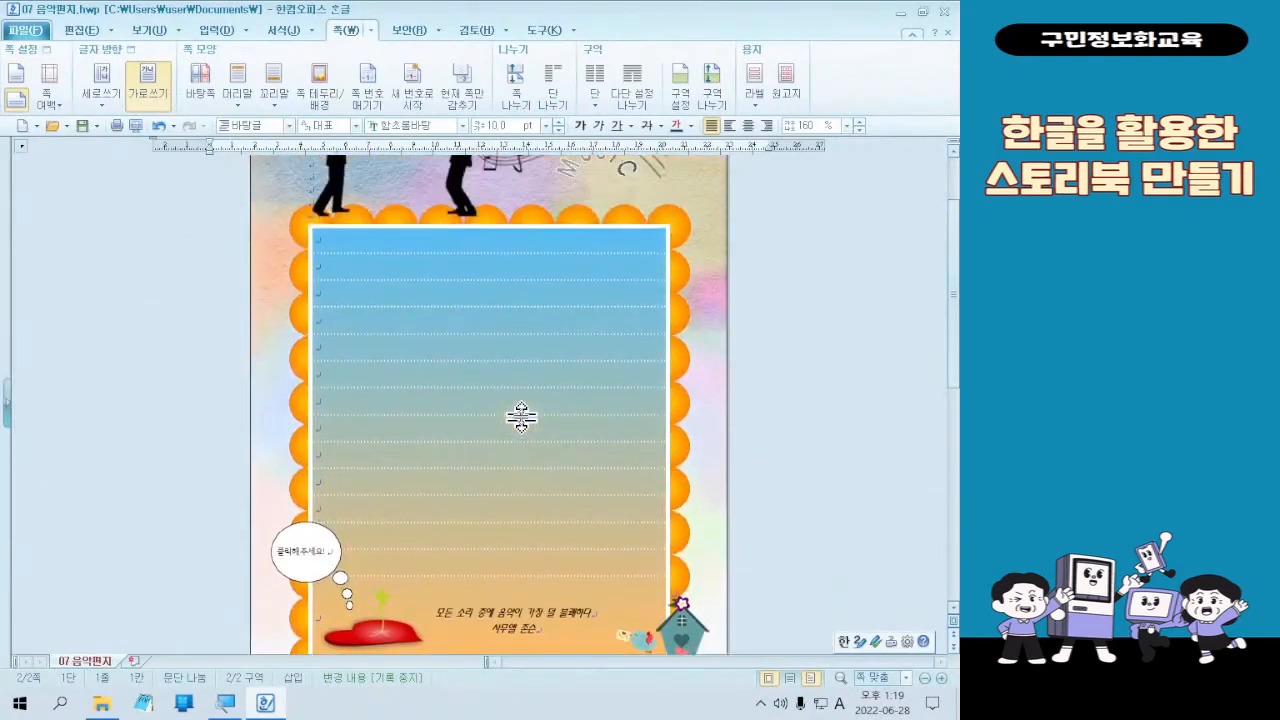
pyautogui.scroll(-8, 645, 438)
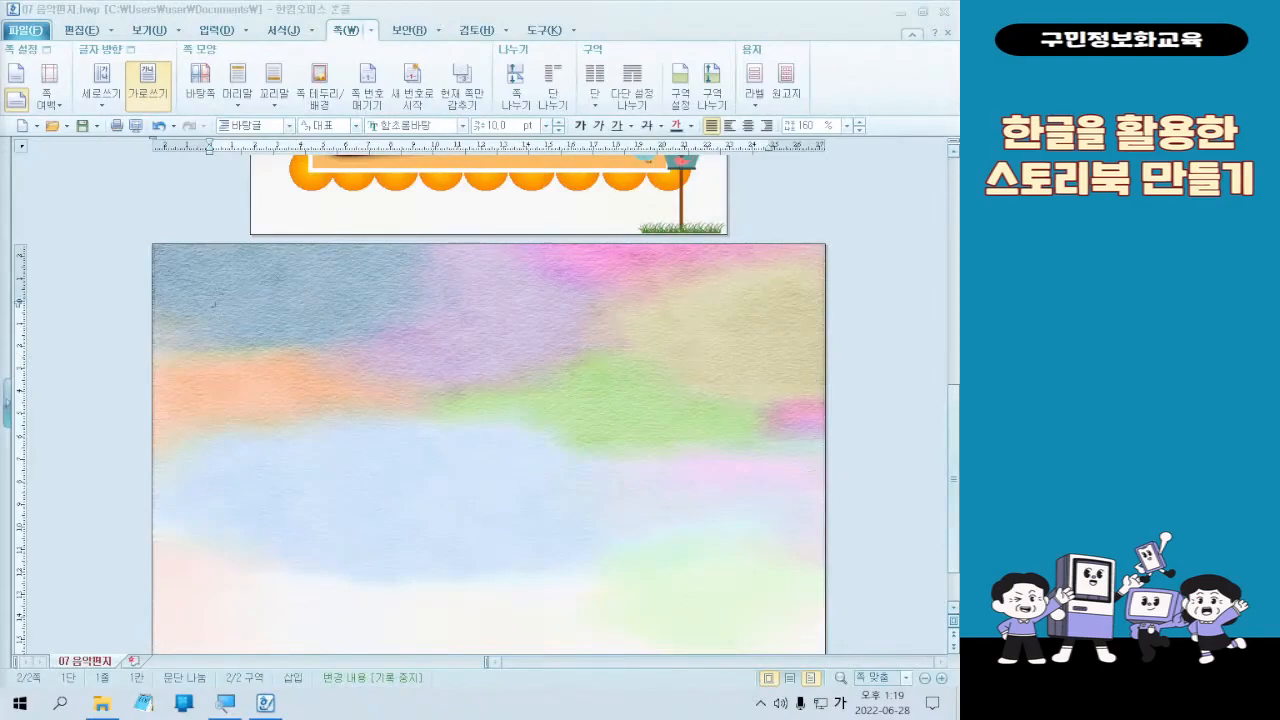
pyautogui.click(438, 434)
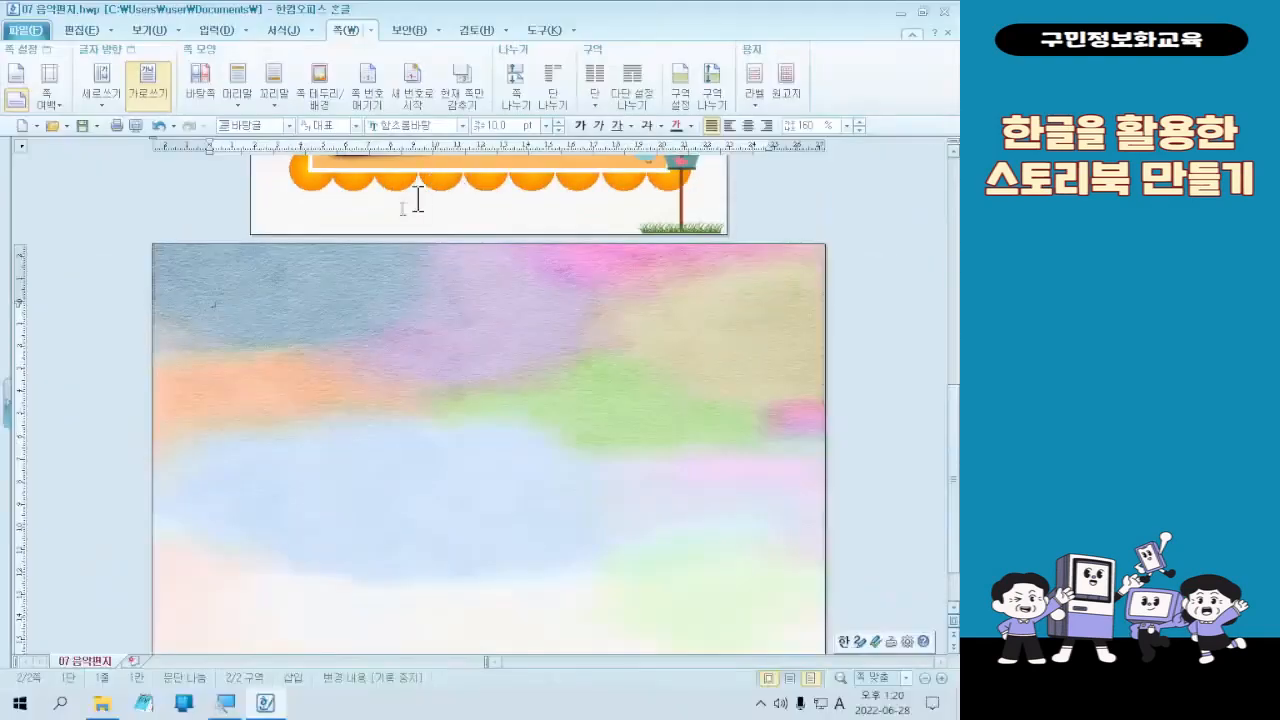
pyautogui.click(330, 92)
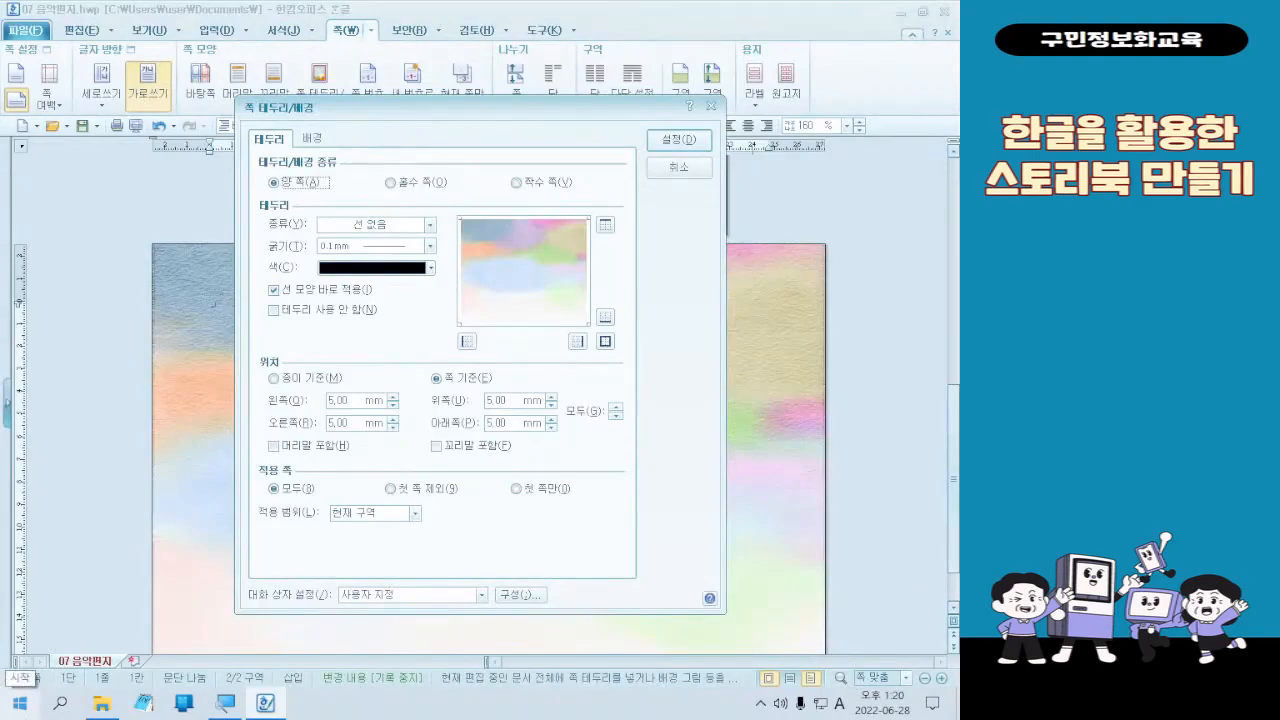
pyautogui.click(322, 146)
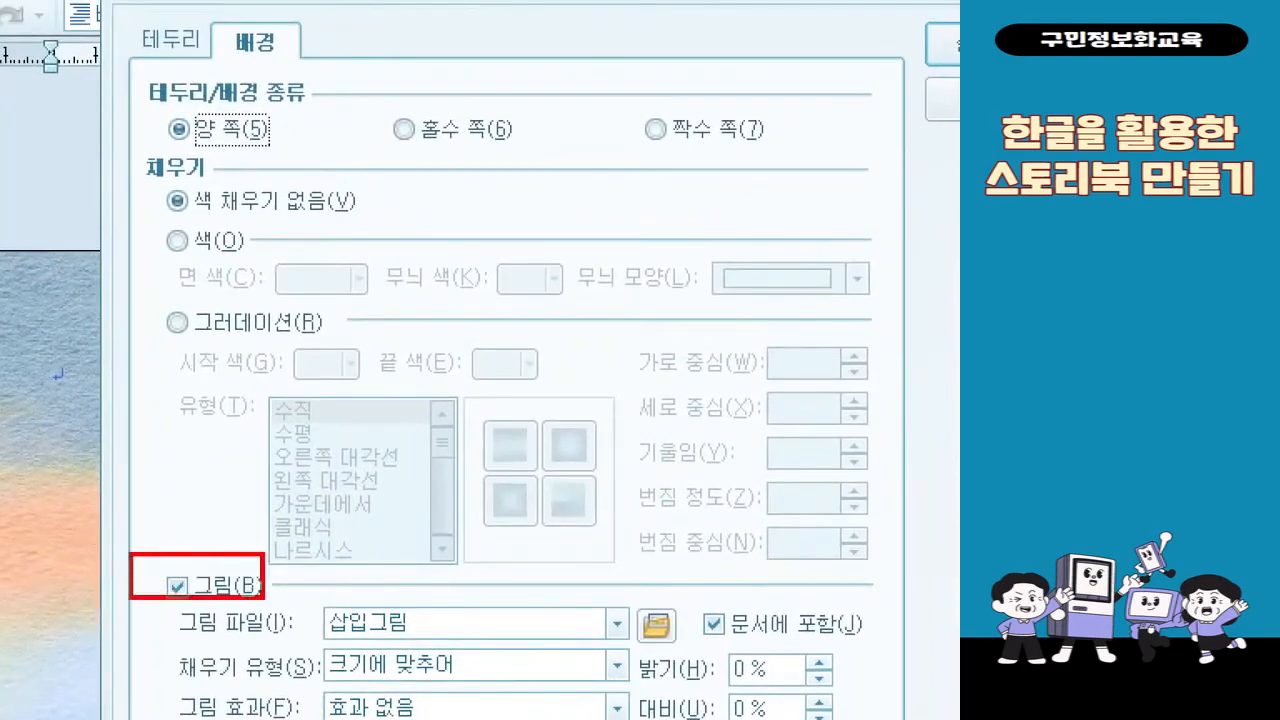
pyautogui.moveTo(264, 599); pyautogui.dragTo(278, 607)
pyautogui.moveTo(118, 506); pyautogui.dragTo(197, 624)
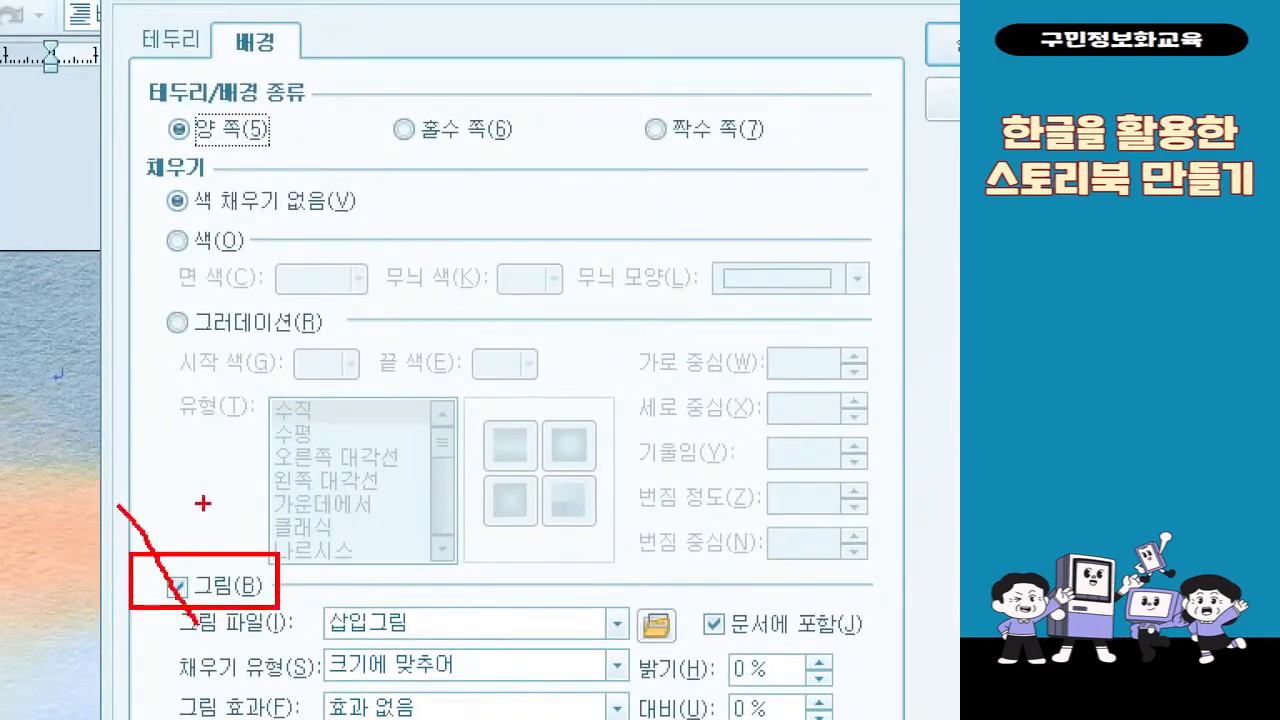
pyautogui.moveTo(204, 487); pyautogui.dragTo(118, 635)
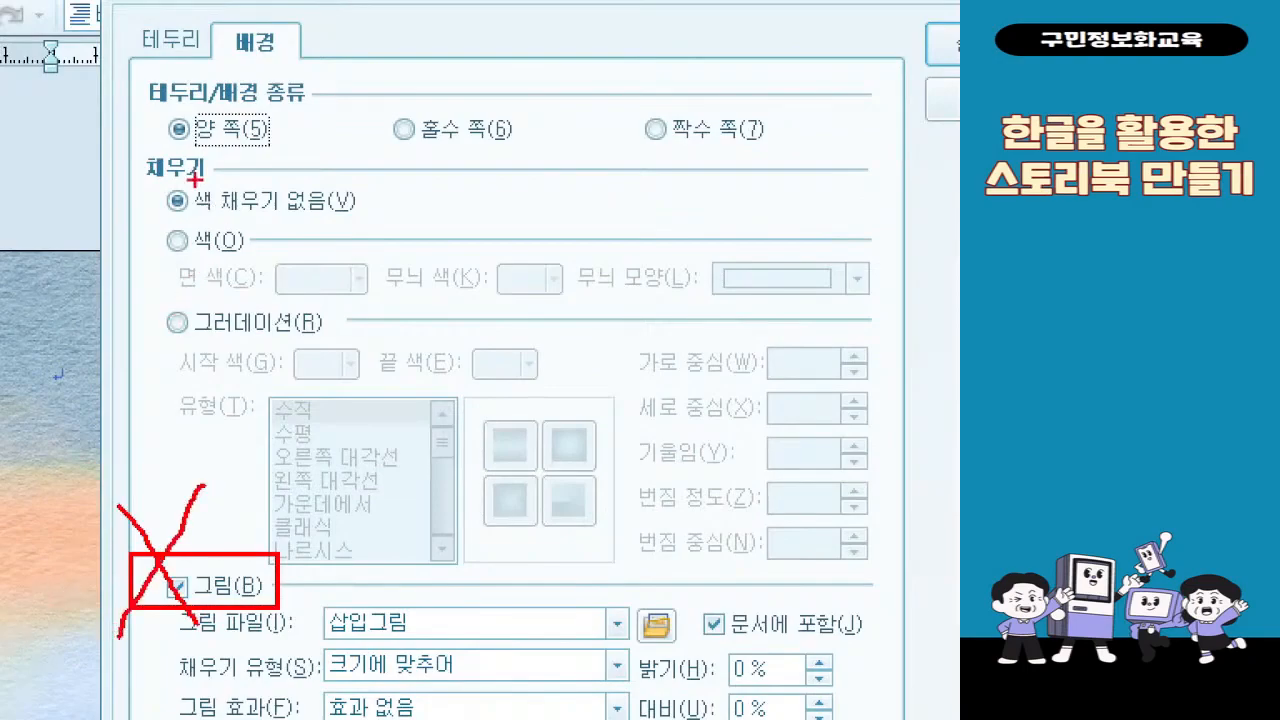
pyautogui.moveTo(201, 2)
pyautogui.mouseDown()
pyautogui.moveTo(280, 76)
pyautogui.moveTo(306, 78)
pyautogui.mouseUp()
pyautogui.moveTo(290, 490); pyautogui.dragTo(291, 78)
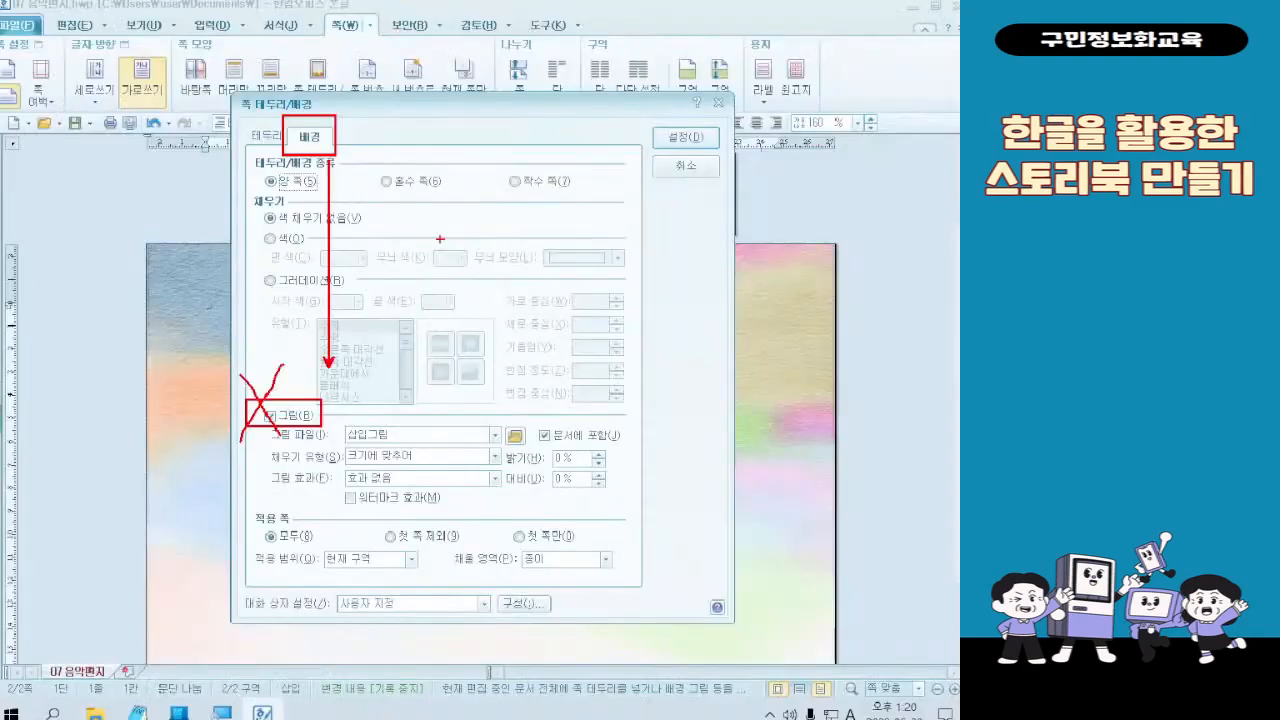
pyautogui.click(681, 151)
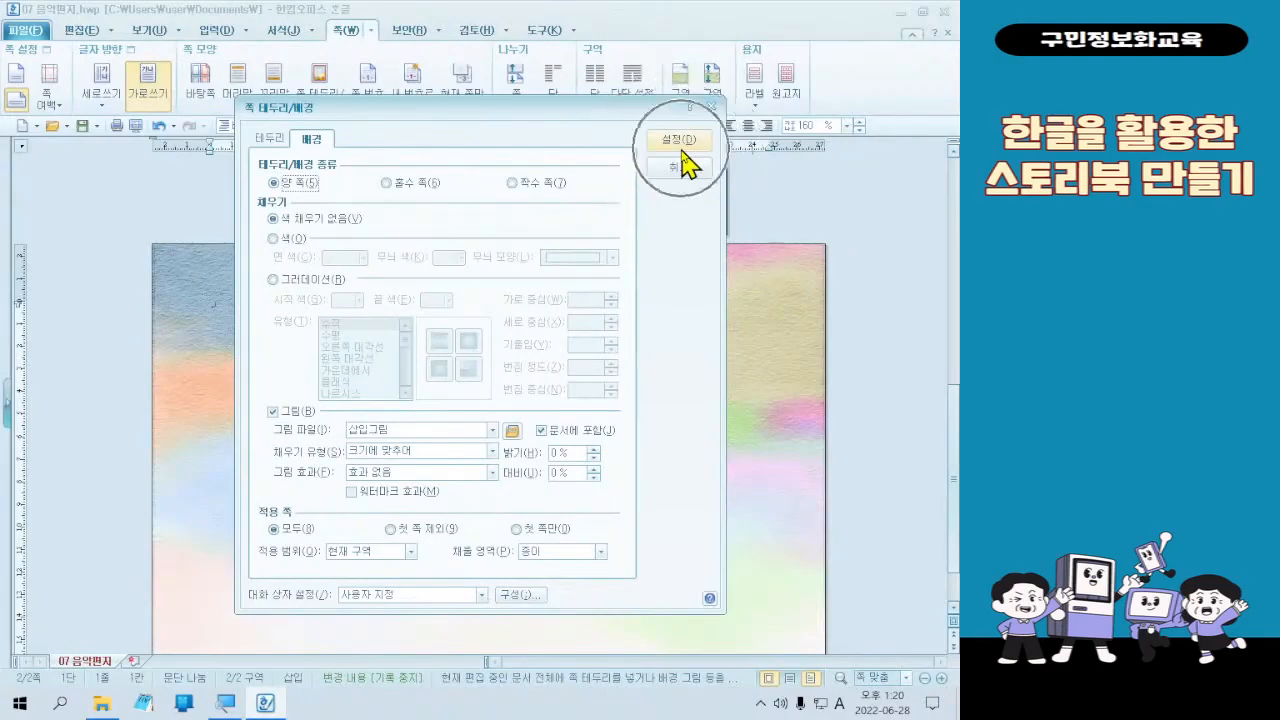
pyautogui.click(681, 151)
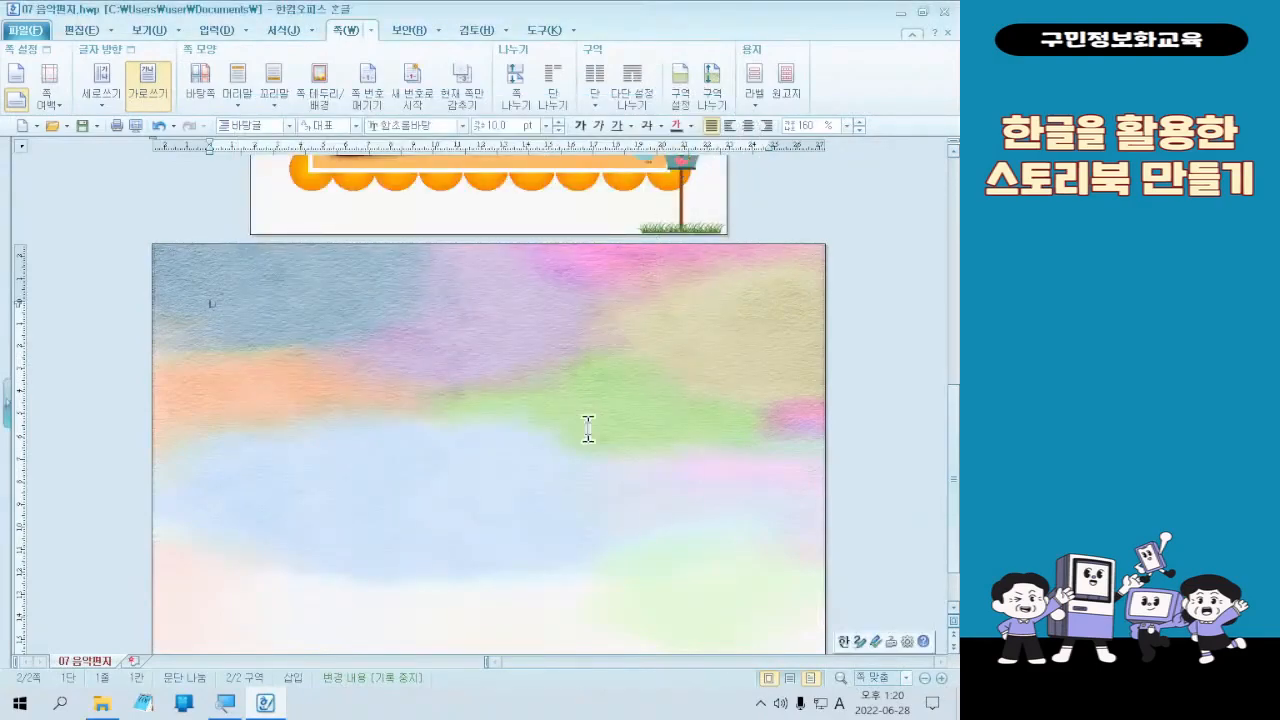
pyautogui.click(319, 92)
pyautogui.click(680, 147)
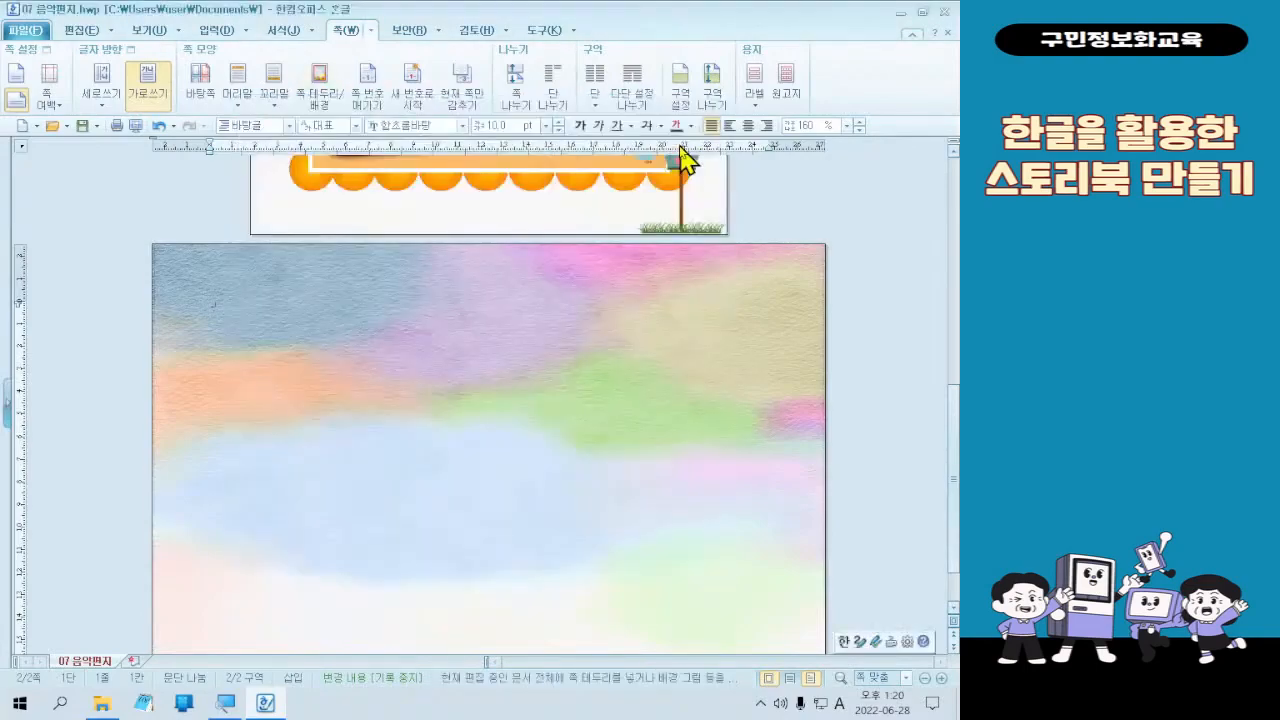
pyautogui.scroll(-1, 793, 450)
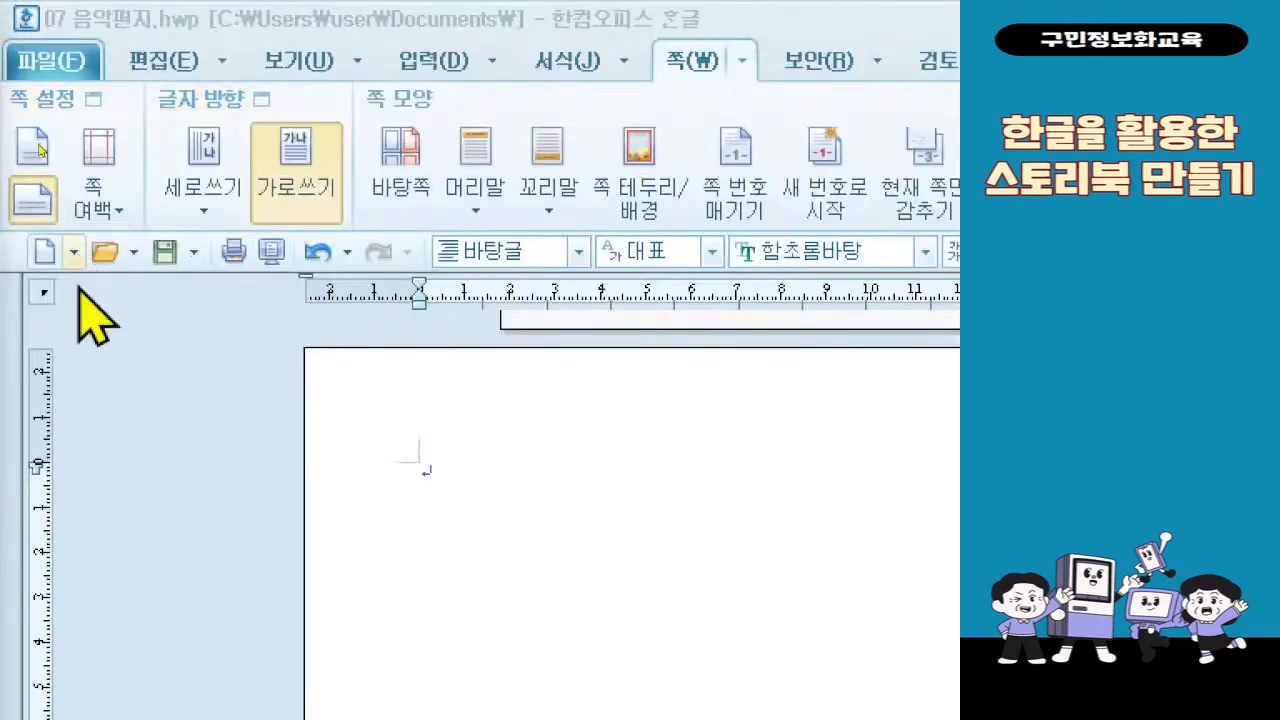
# Step: Open the document template gallery (문서마당) and go to its template file search (서식 파일 찾기)
pyautogui.click(75, 253)
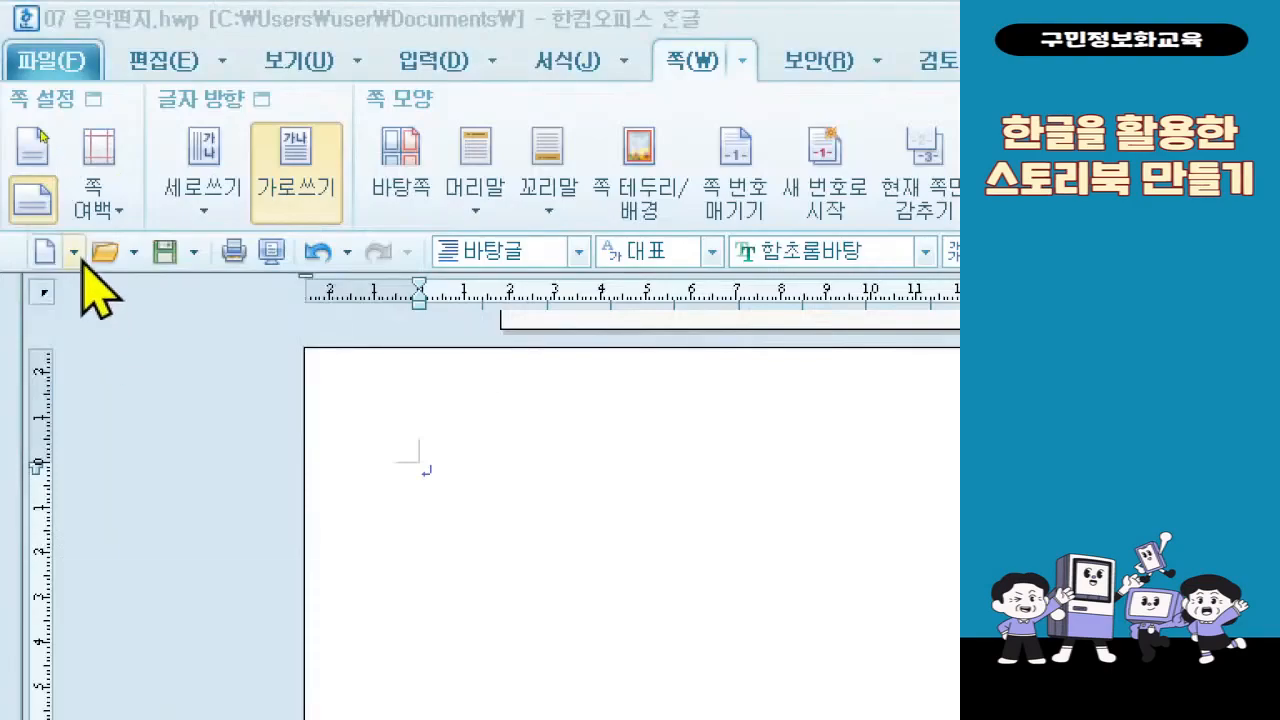
pyautogui.click(74, 252)
pyautogui.click(110, 490)
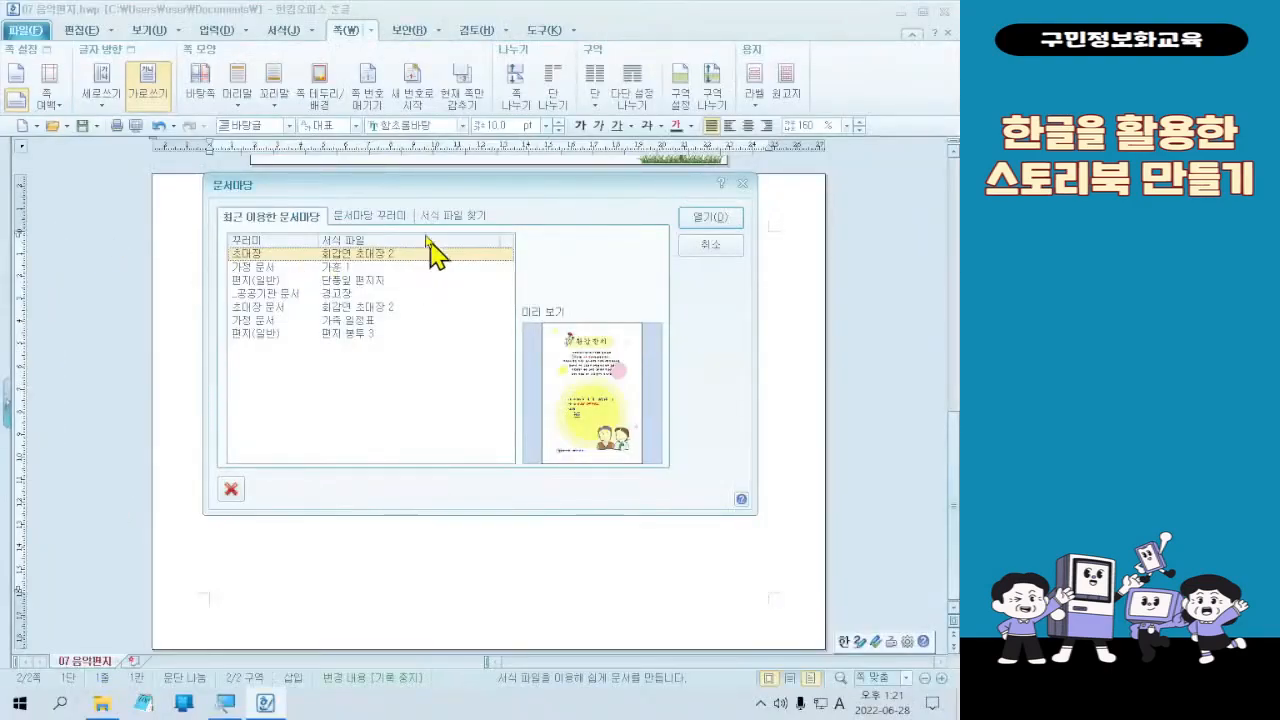
pyautogui.click(391, 218)
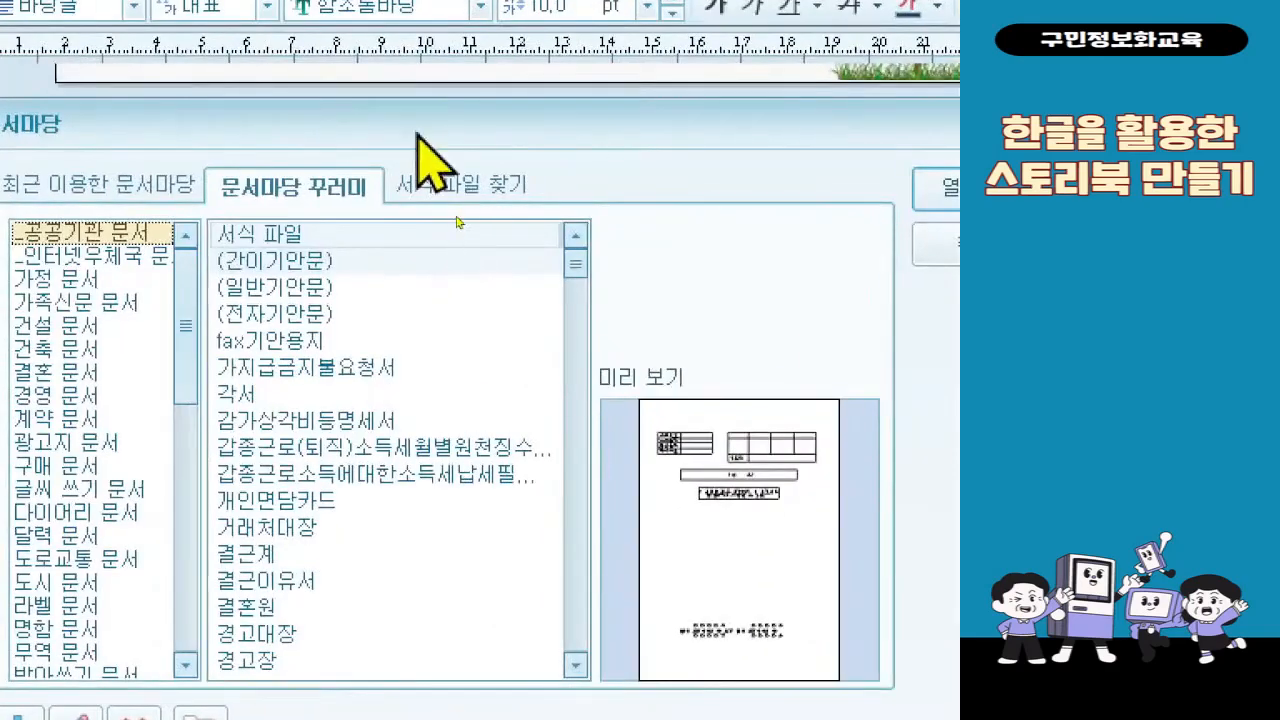
pyautogui.click(460, 185)
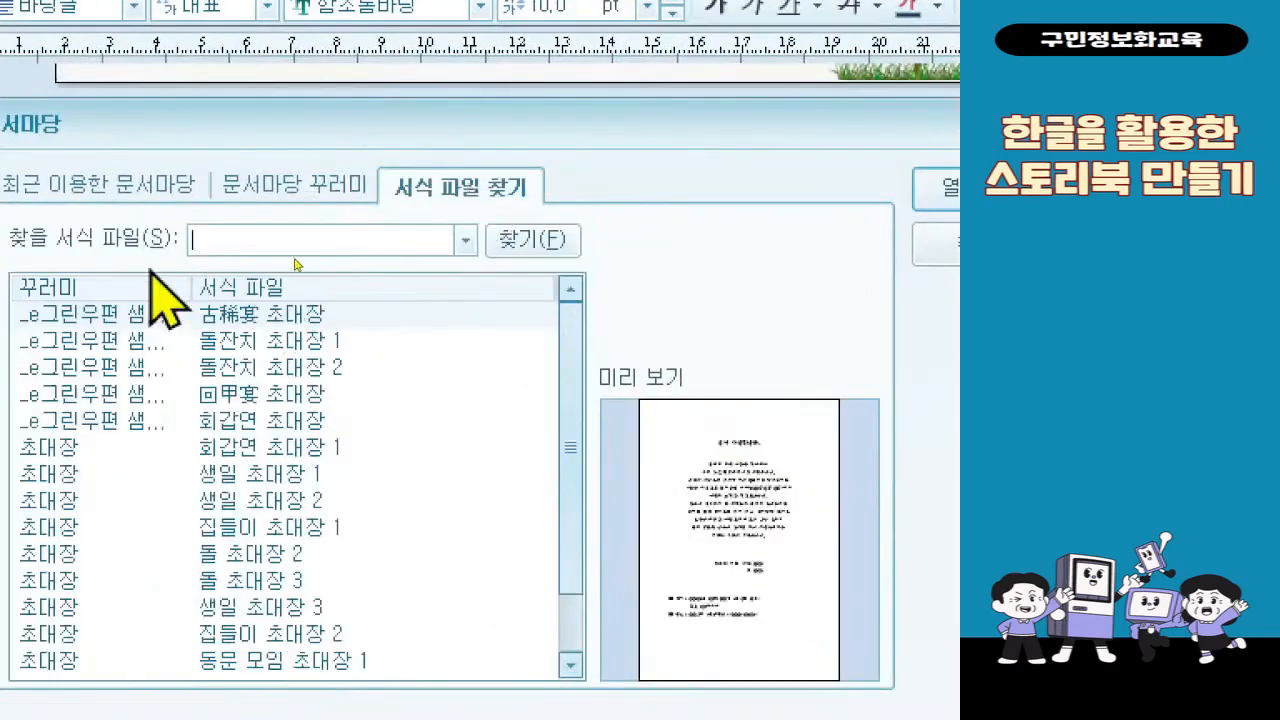
# Step: Search the template files for "편지 봉투"
pyautogui.click(367, 237)
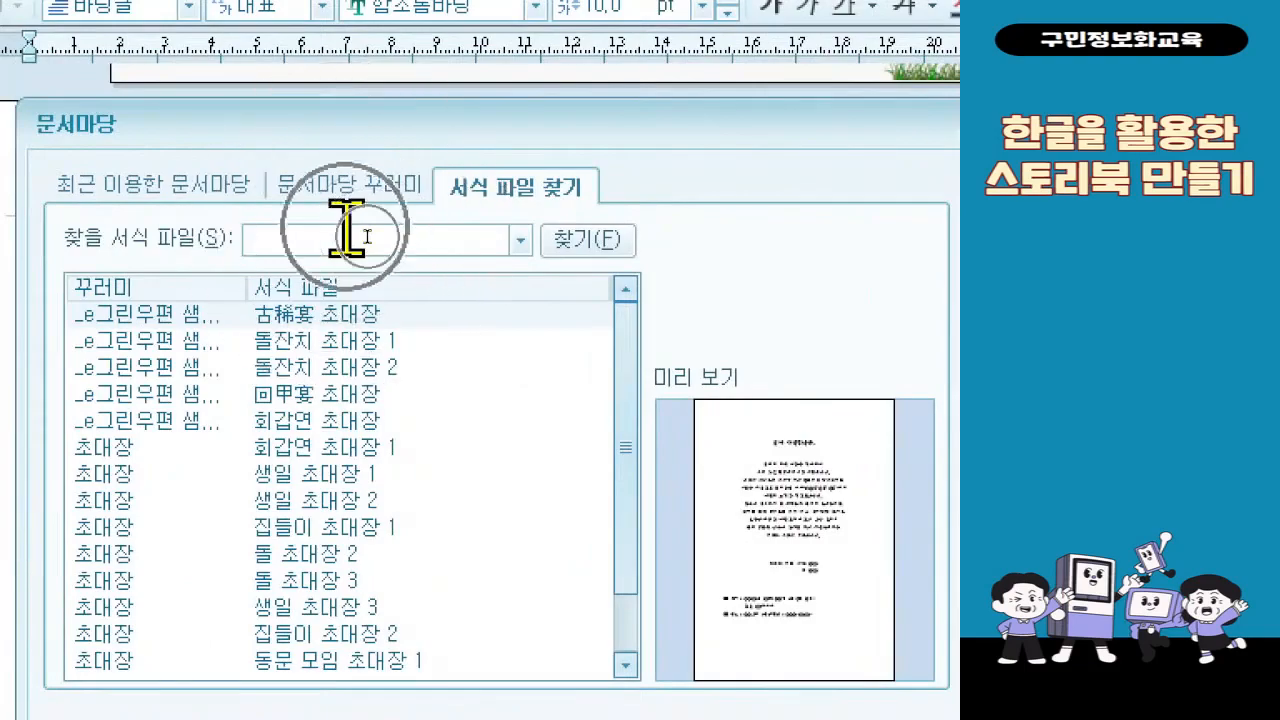
pyautogui.click(367, 237)
pyautogui.press('ctrl')
pyautogui.press('ctrl')
pyautogui.press('ctrl')
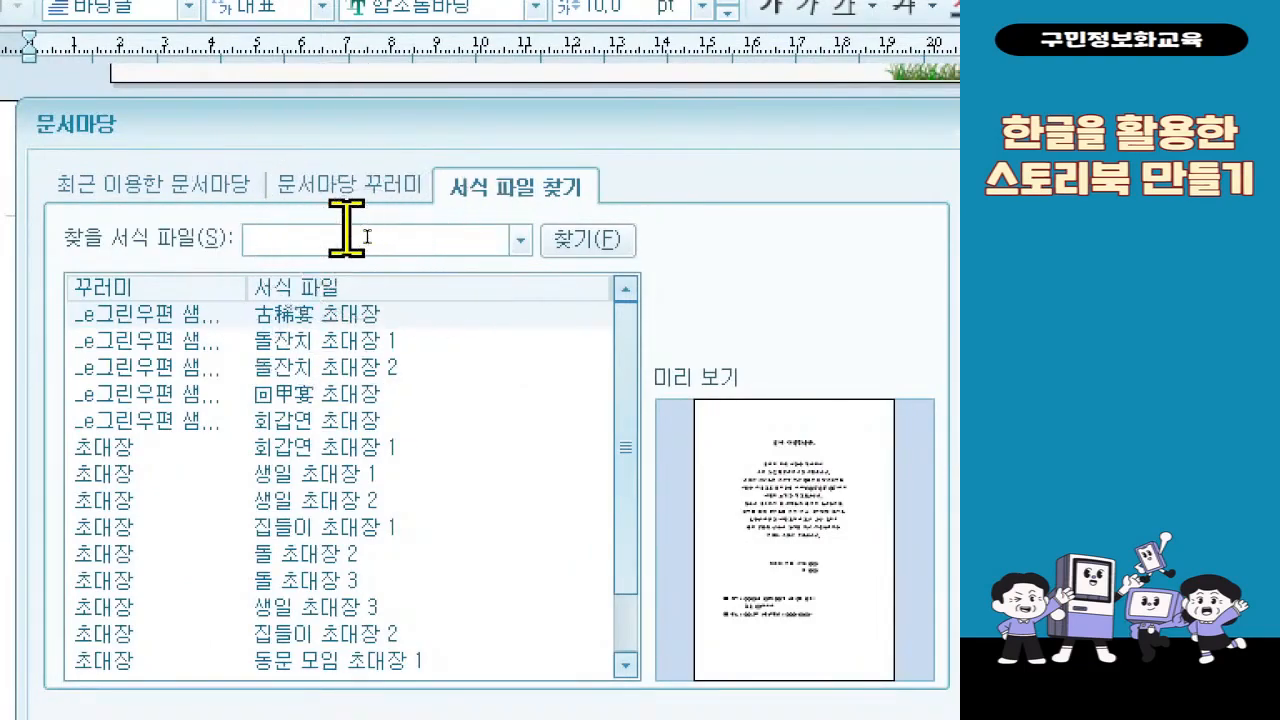
pyautogui.write('vuswl')
pyautogui.press('BackSpace')
pyautogui.press('BackSpace')
pyautogui.press('BackSpace')
pyautogui.press('BackSpace')
pyautogui.press('BackSpace')
pyautogui.write('편지 봉투')
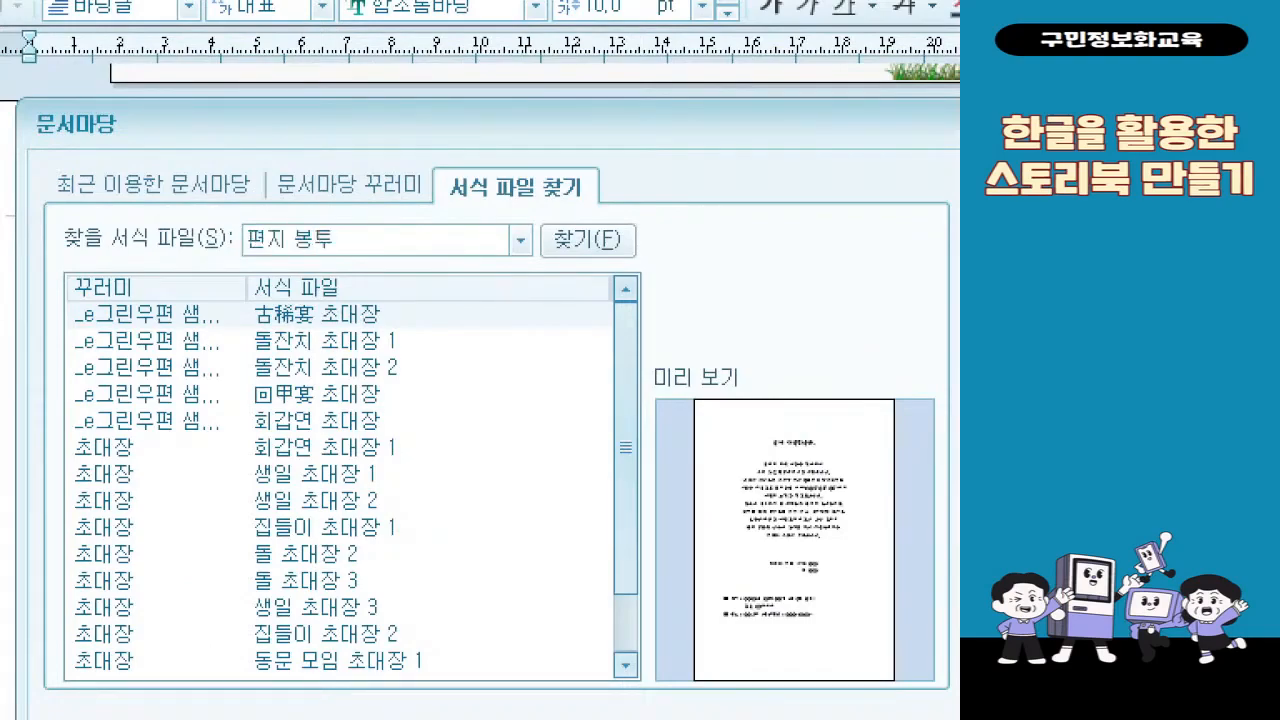
pyautogui.press('Return')
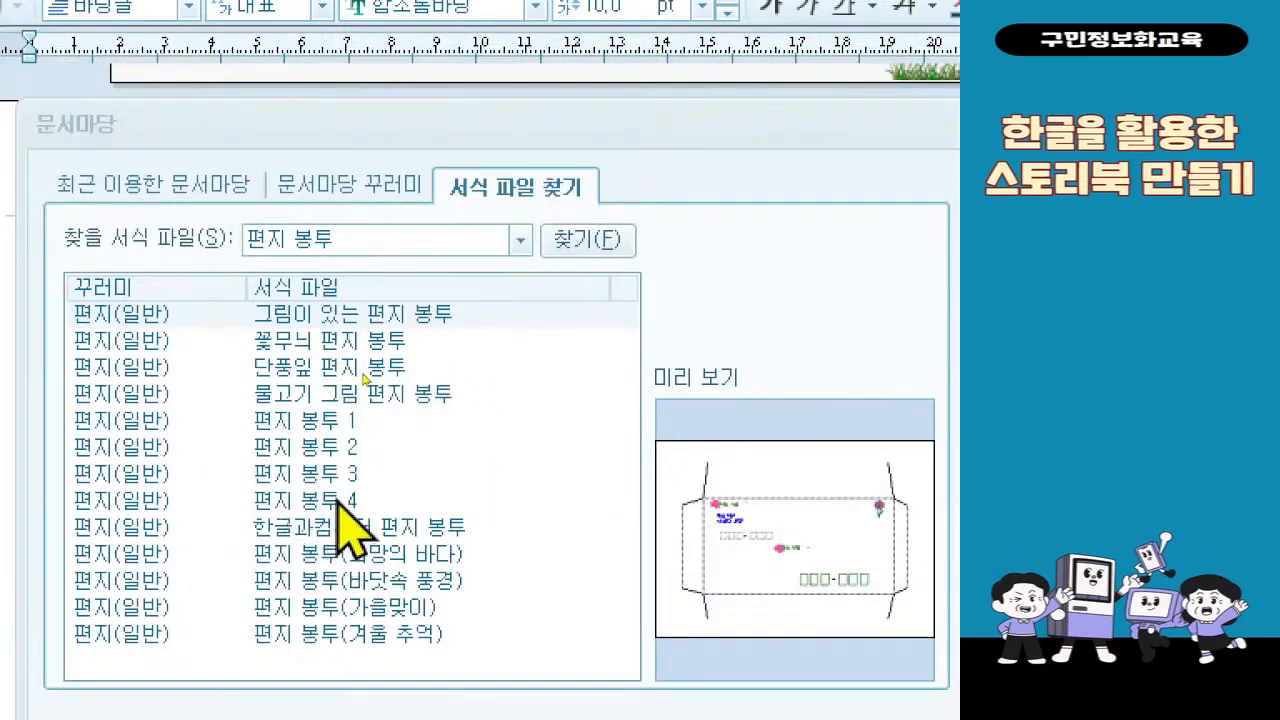
# Step: Create a new document from the general letter template 편지 봉투 3
pyautogui.click(340, 497)
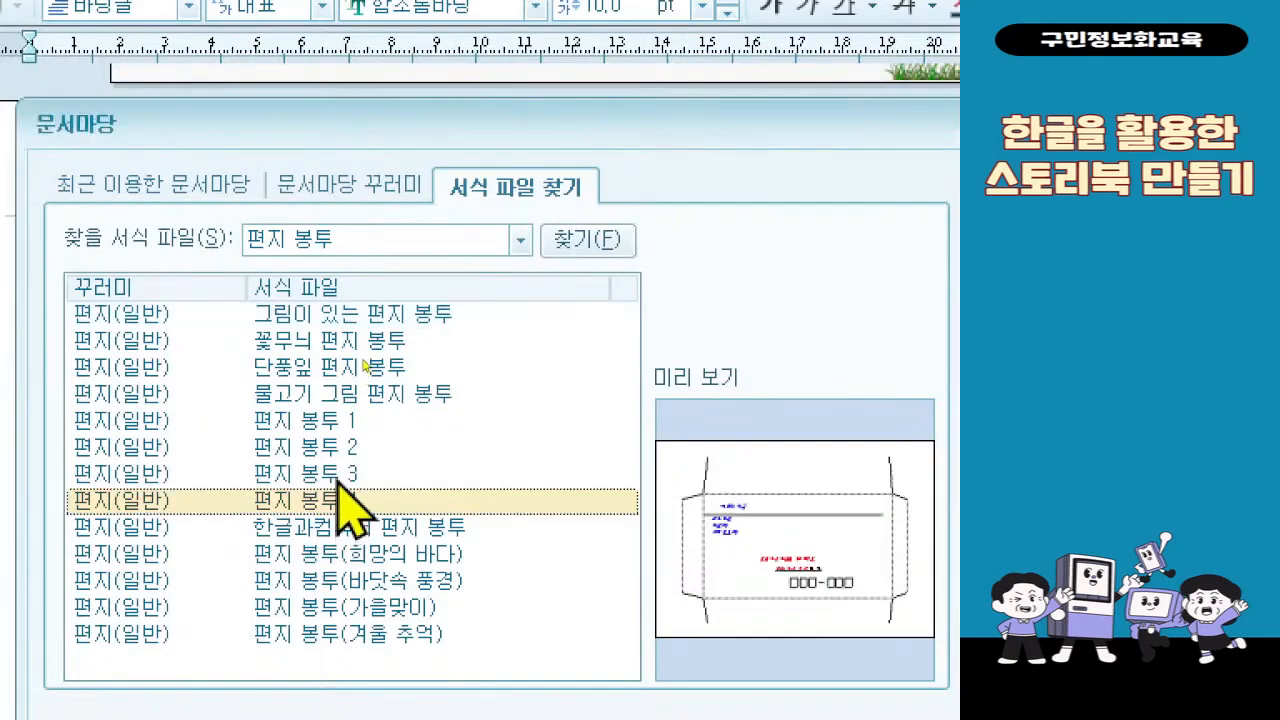
pyautogui.click(339, 468)
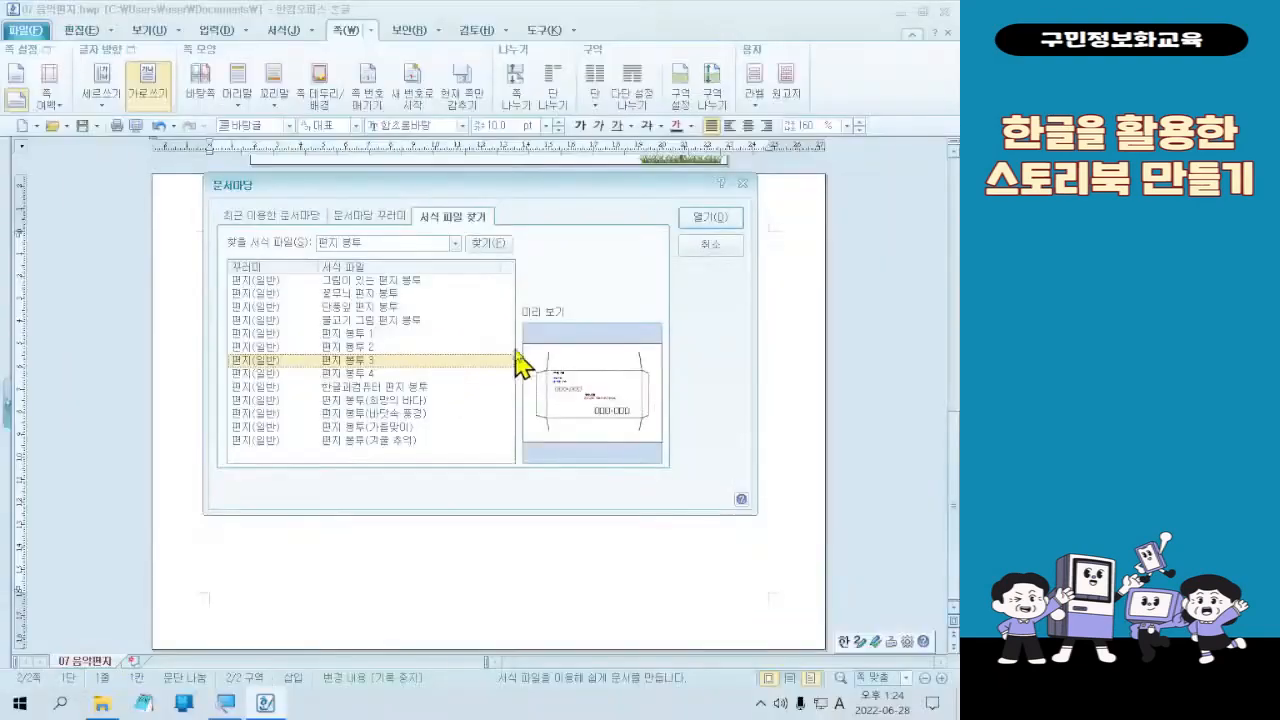
pyautogui.click(710, 217)
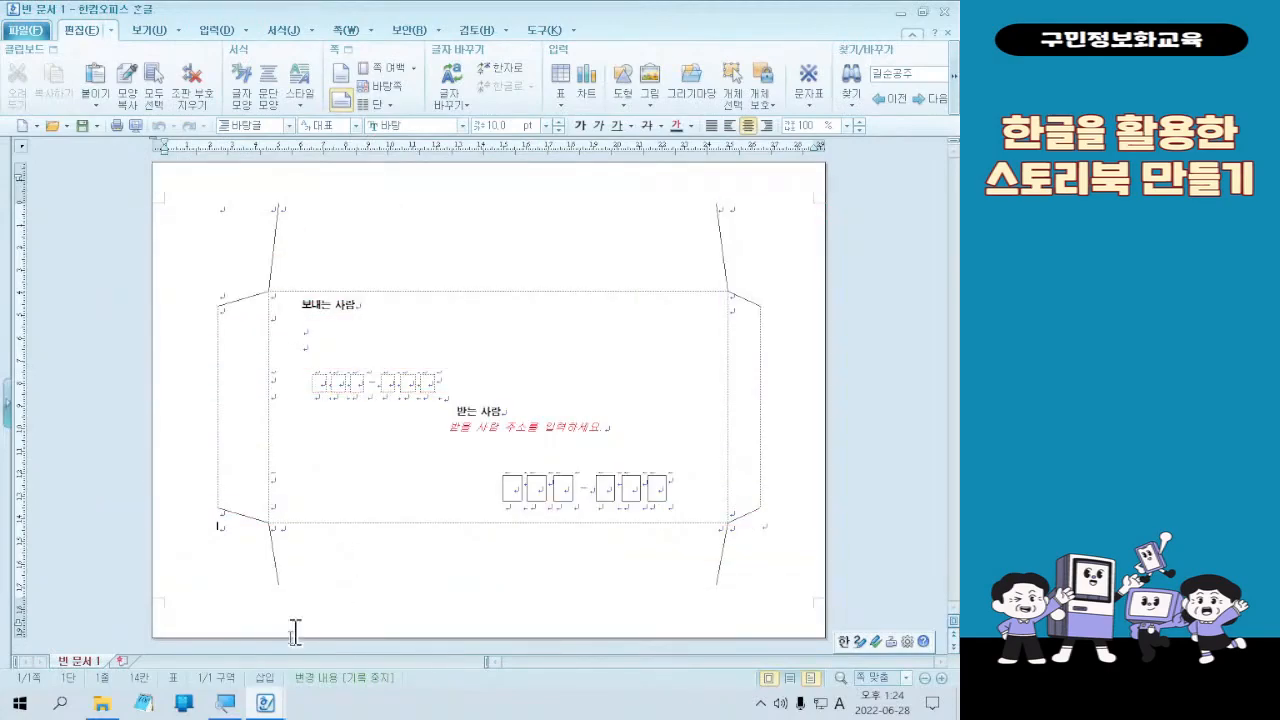
# Step: Switch back to the 07 음악편지 document and look over the letter page and the blank landscape page
pyautogui.click(266, 703)
pyautogui.click(223, 642)
pyautogui.scroll(2, 674, 434)
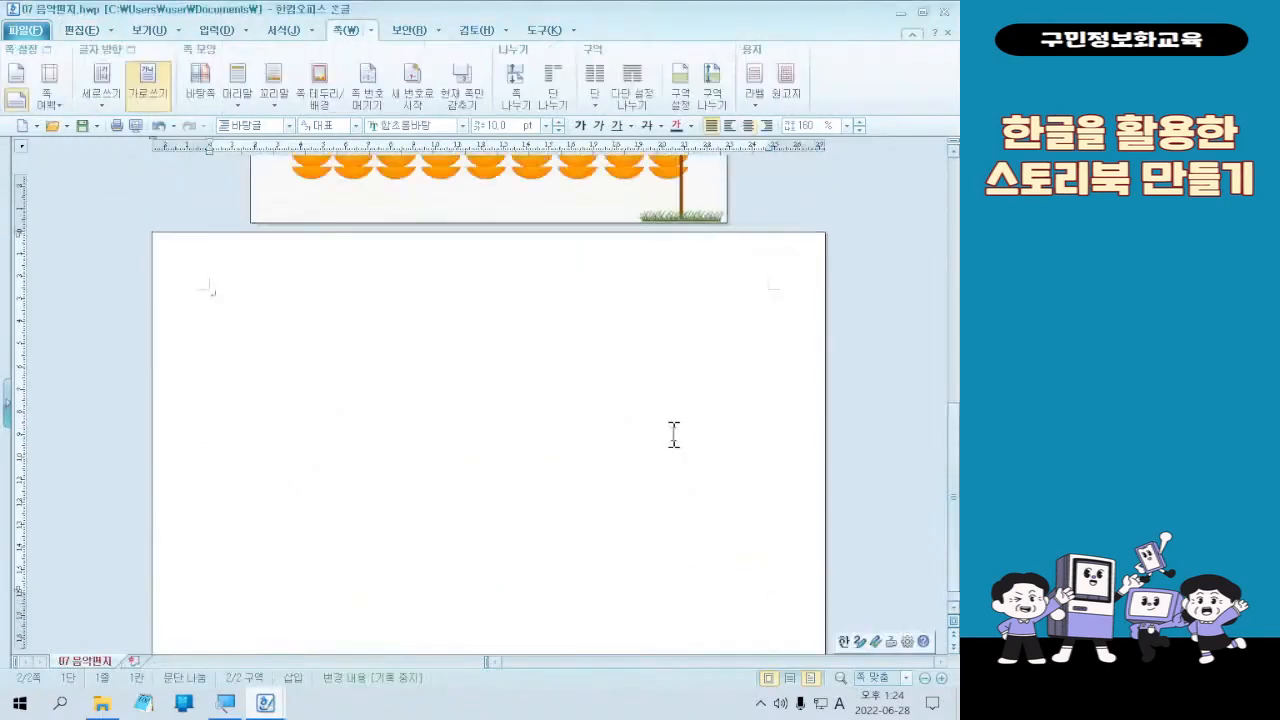
pyautogui.scroll(-2, 423, 434)
pyautogui.scroll(1, 477, 369)
pyautogui.scroll(3, 477, 369)
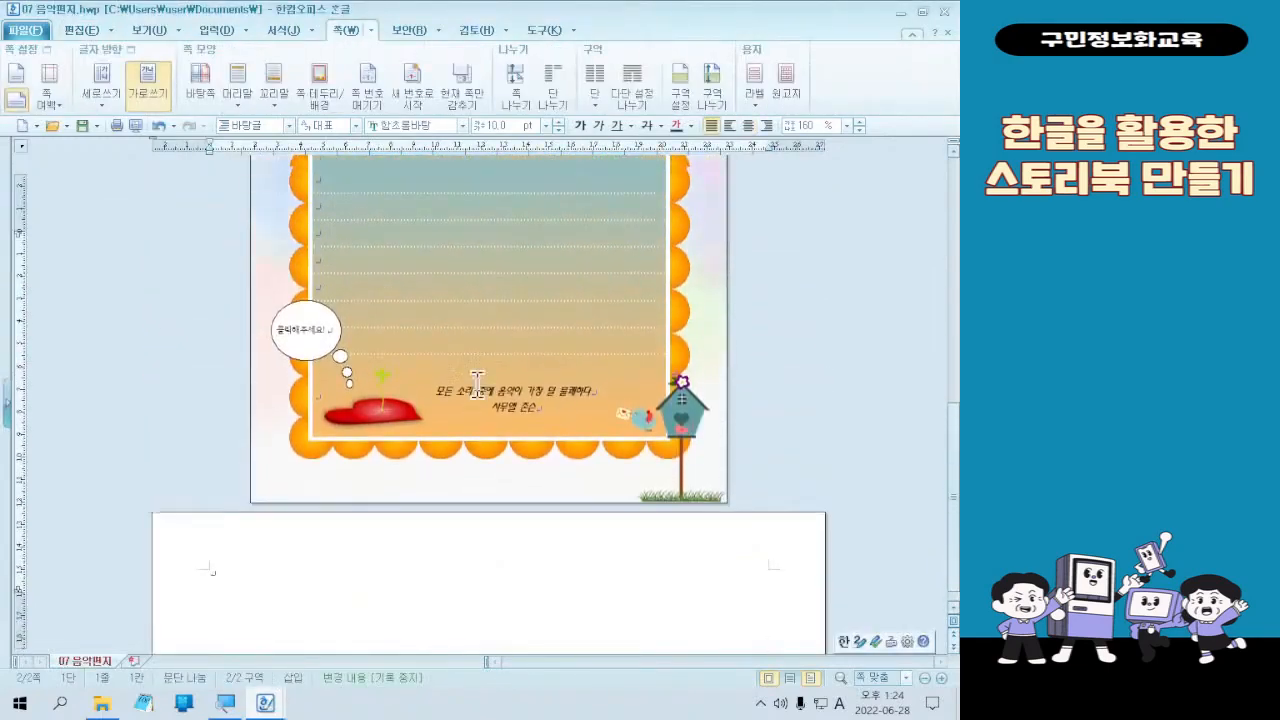
pyautogui.scroll(-3, 491, 440)
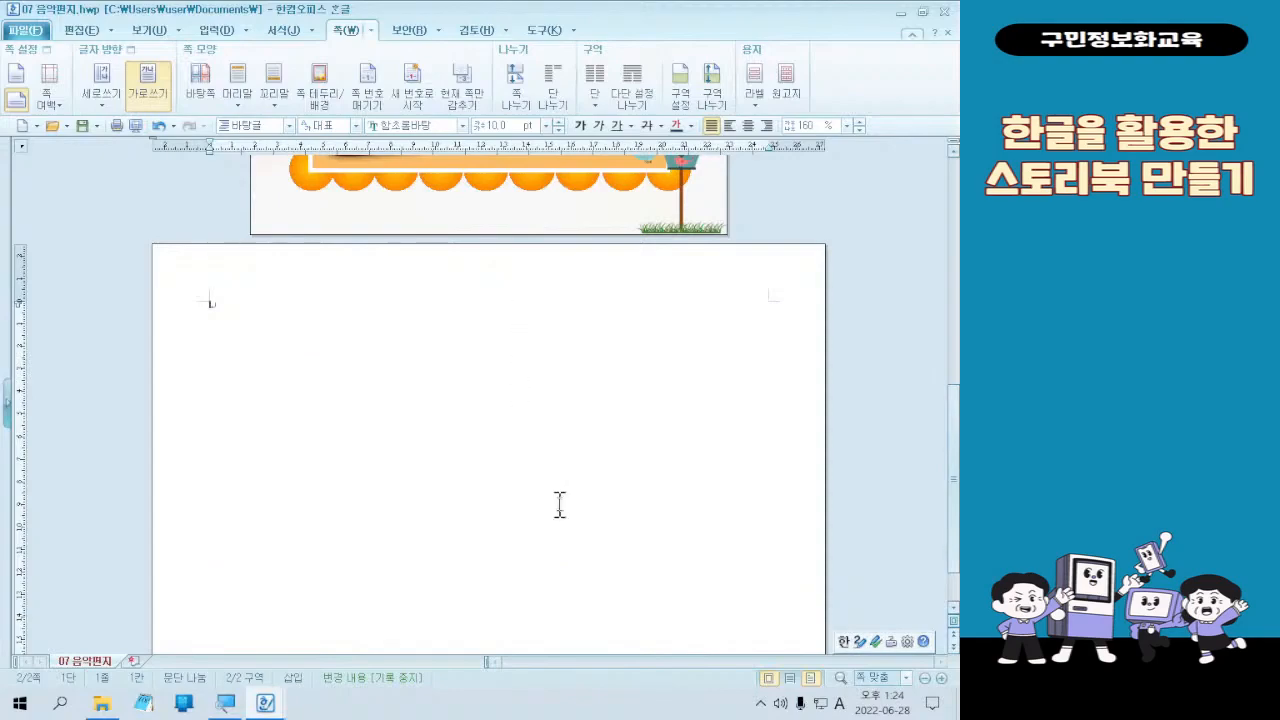
# Step: Switch to the envelope document 빈 문서 1, select its entire envelope layout and copy it
pyautogui.moveTo(265, 703)
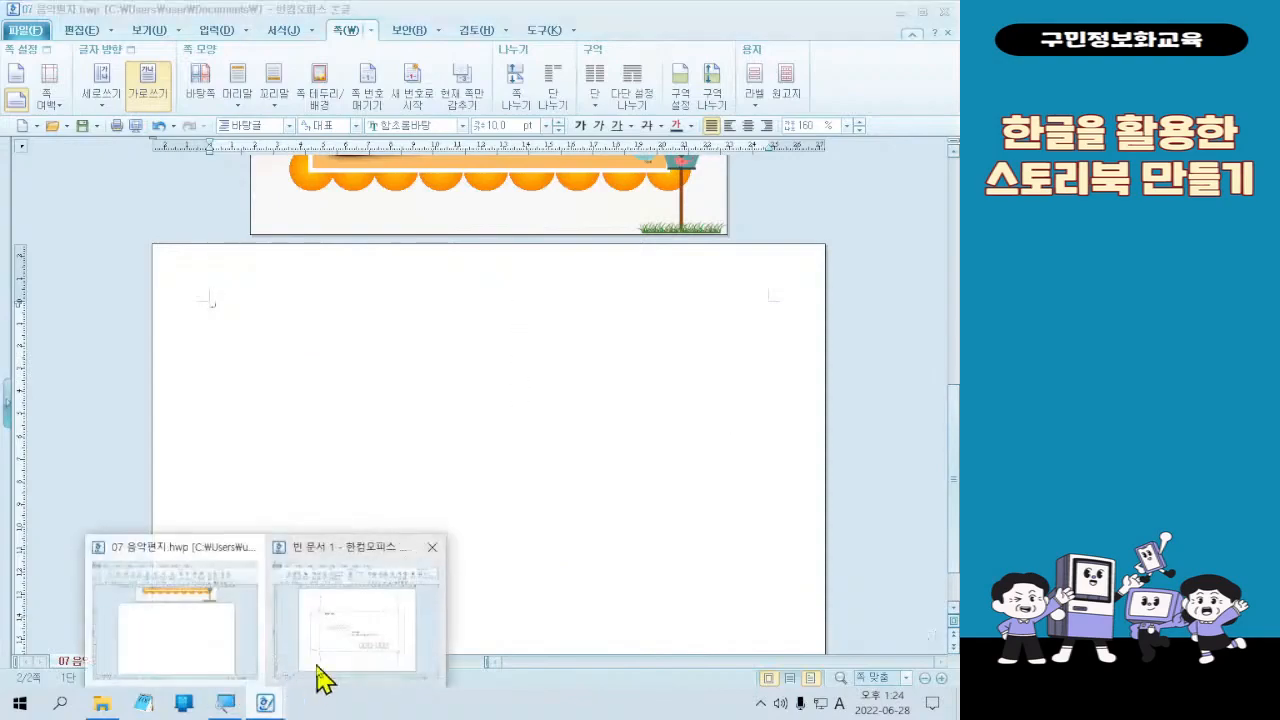
pyautogui.click(318, 670)
pyautogui.click(147, 222)
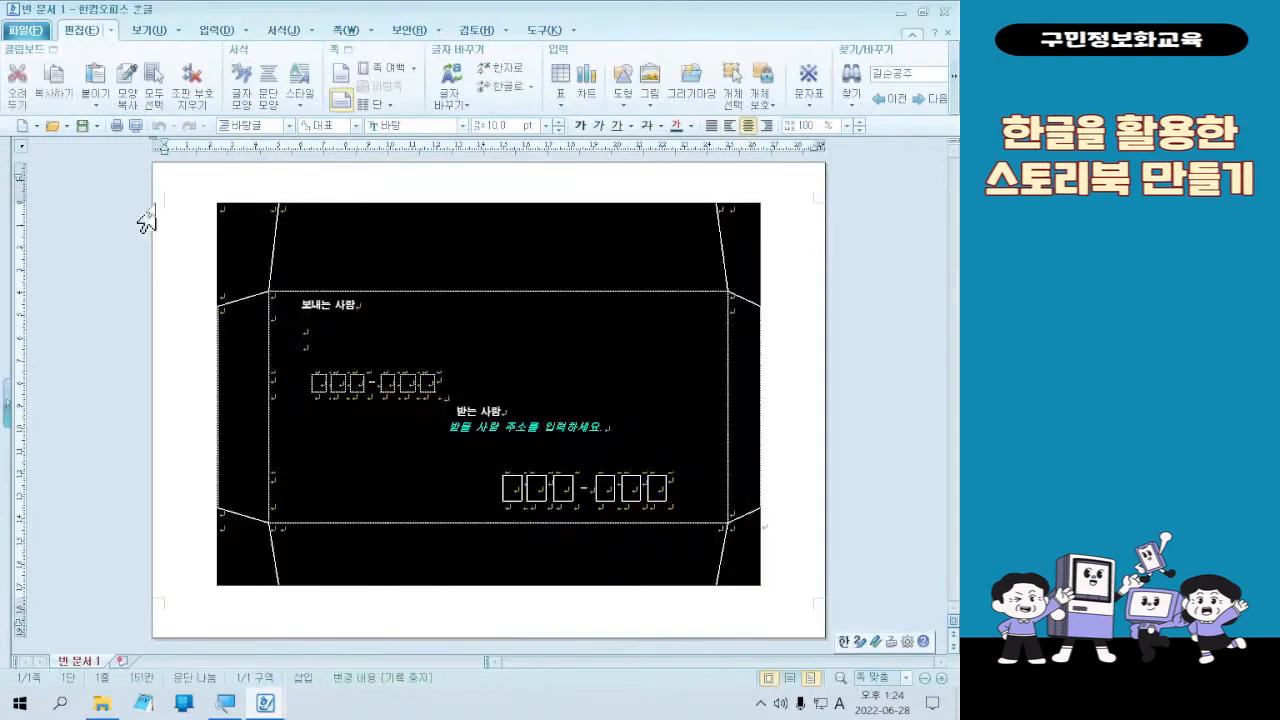
pyautogui.moveTo(151, 197); pyautogui.dragTo(179, 306)
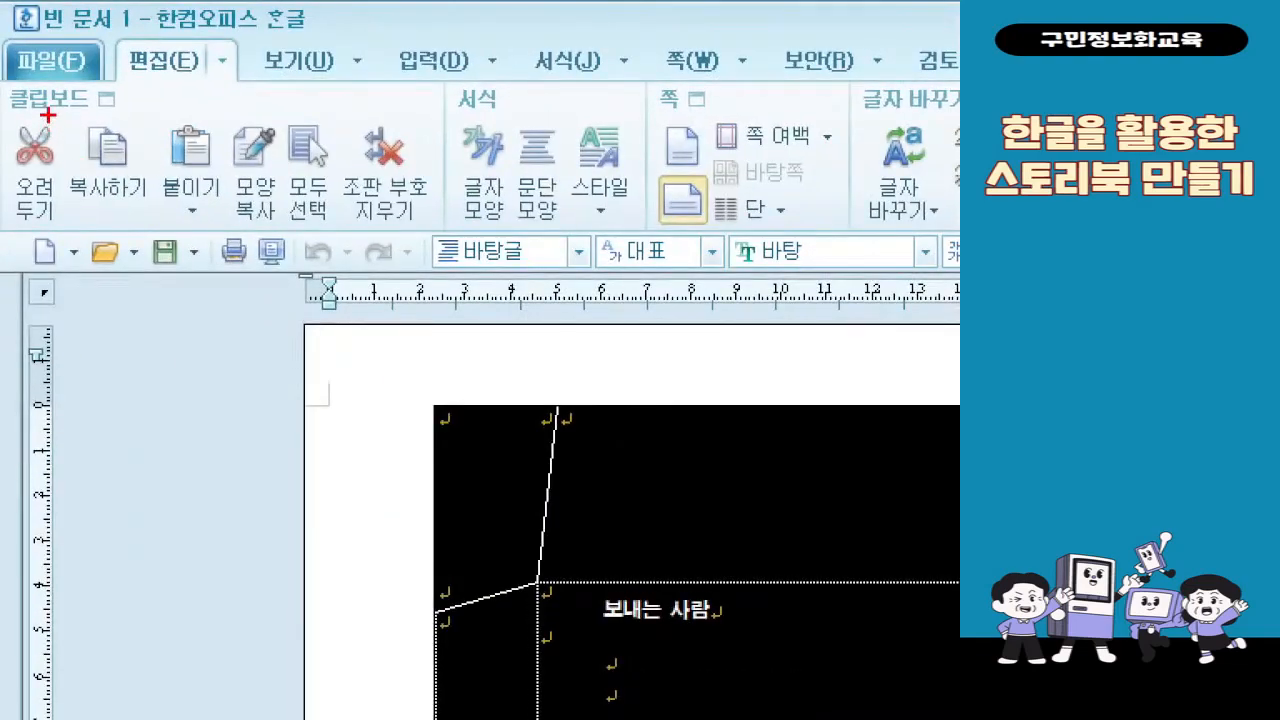
pyautogui.moveTo(48, 115)
pyautogui.mouseDown()
pyautogui.moveTo(165, 228)
pyautogui.moveTo(155, 218)
pyautogui.mouseUp()
pyautogui.moveTo(162, 86)
pyautogui.mouseDown()
pyautogui.moveTo(178, 150)
pyautogui.moveTo(238, 88)
pyautogui.mouseUp()
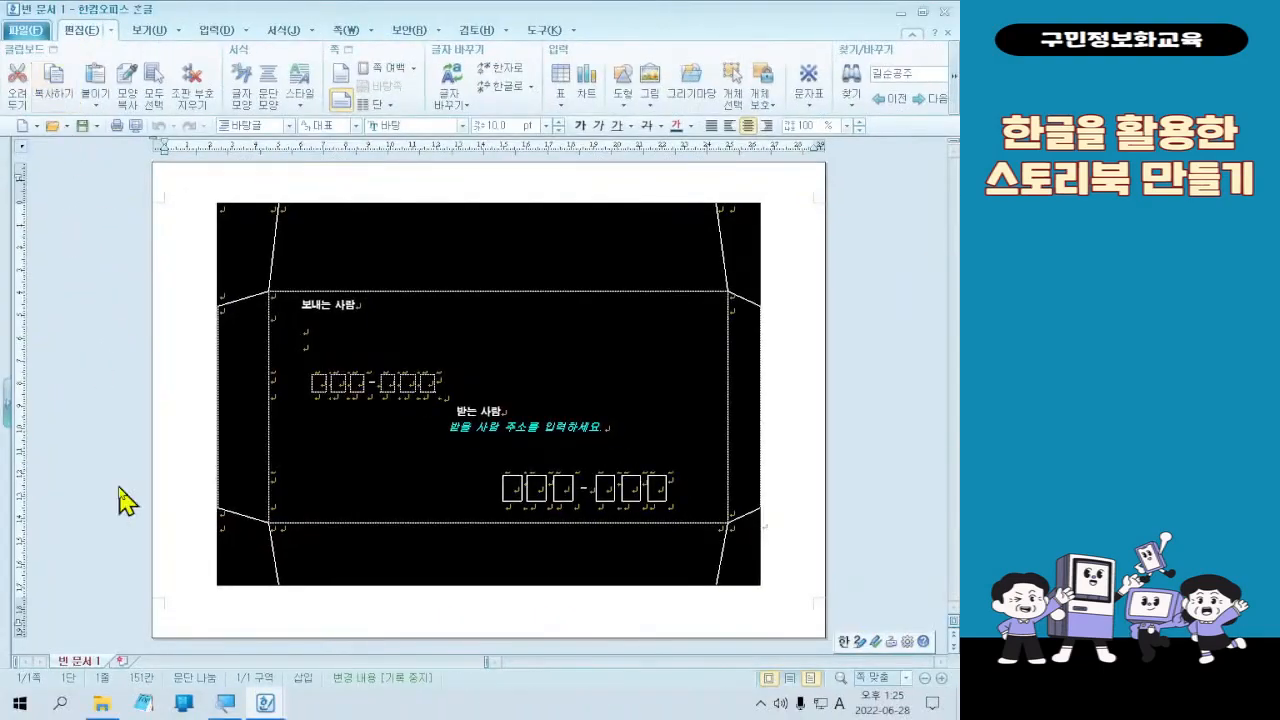
# Step: Switch from the envelope document to the 07 음악편지 document at its blank landscape page
pyautogui.moveTo(266, 703)
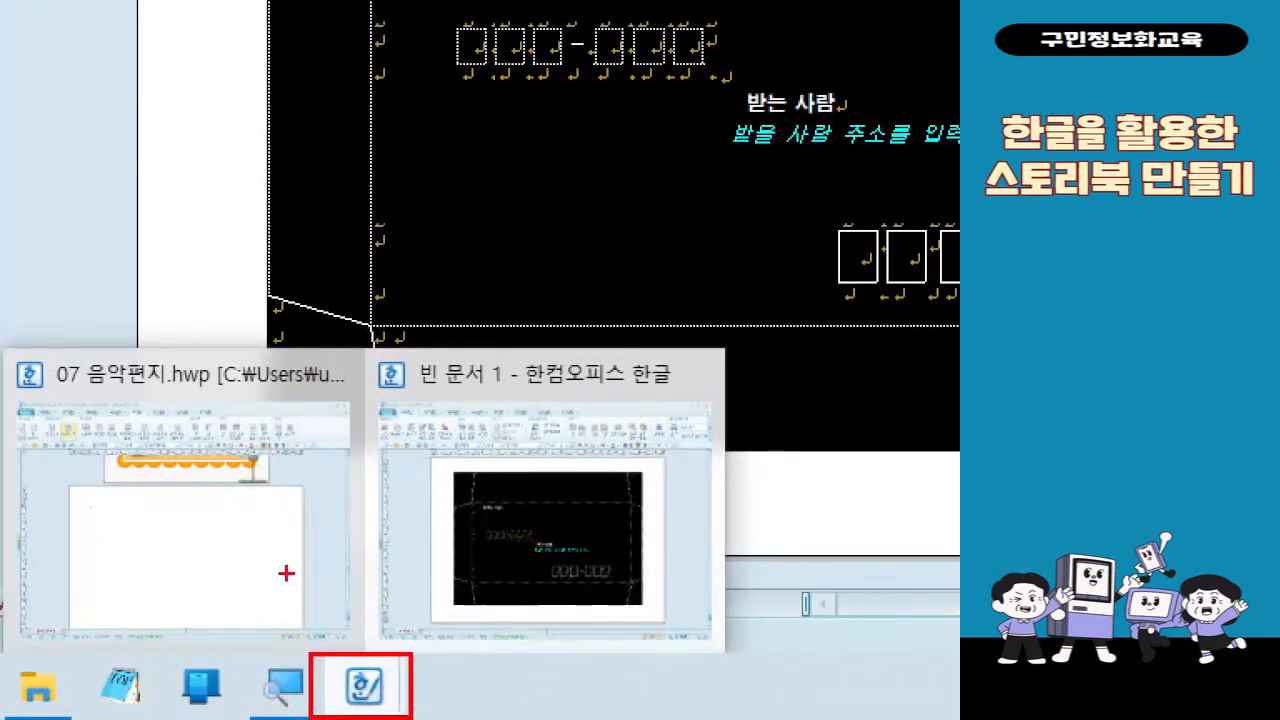
pyautogui.moveTo(42, 318); pyautogui.dragTo(360, 458)
pyautogui.moveTo(275, 480); pyautogui.dragTo(373, 684)
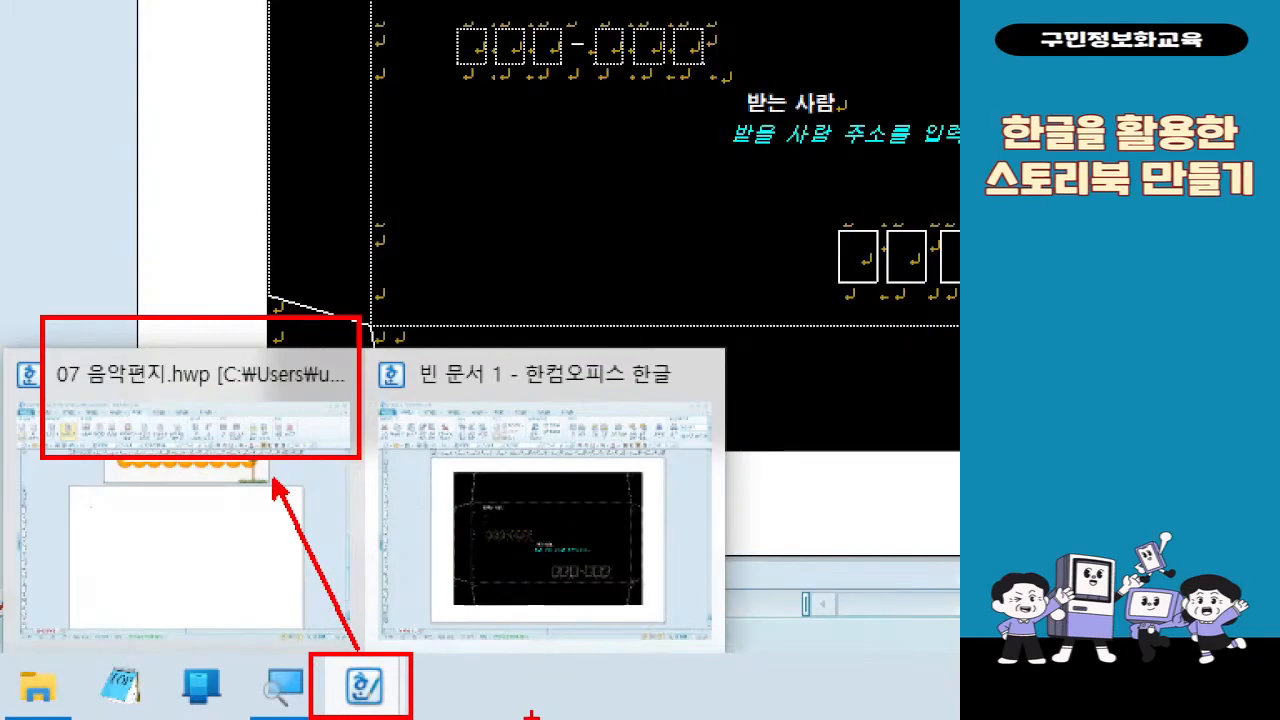
pyautogui.press('Escape')
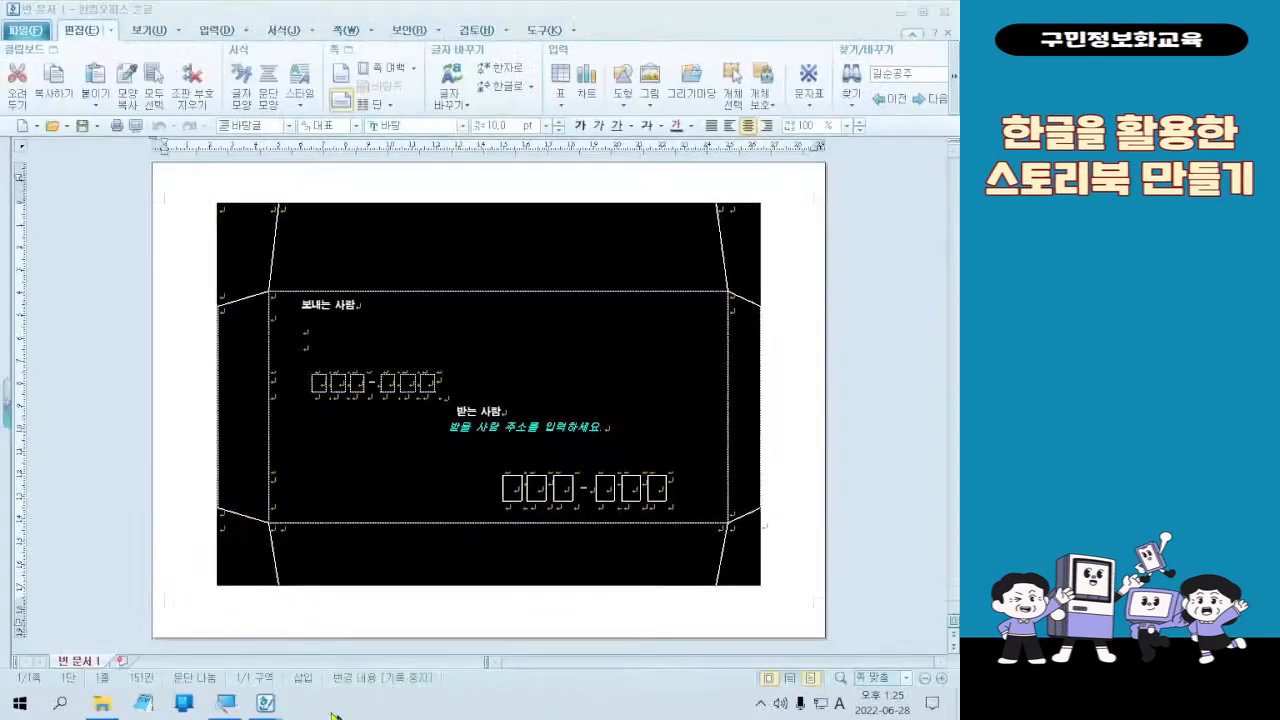
pyautogui.moveTo(268, 709)
pyautogui.click(175, 620)
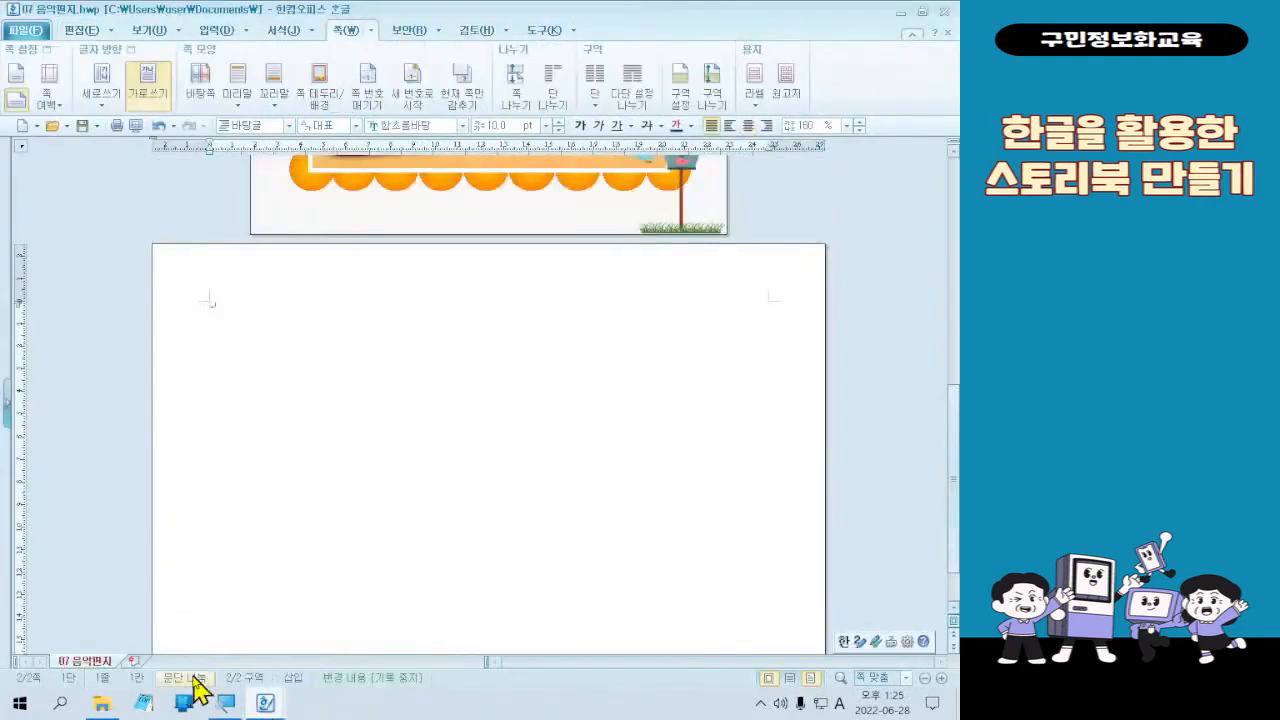
# Step: Paste the copied envelope layout into the blank landscape page after the music letter page
pyautogui.scroll(5, 574, 444)
pyautogui.scroll(-3, 590, 440)
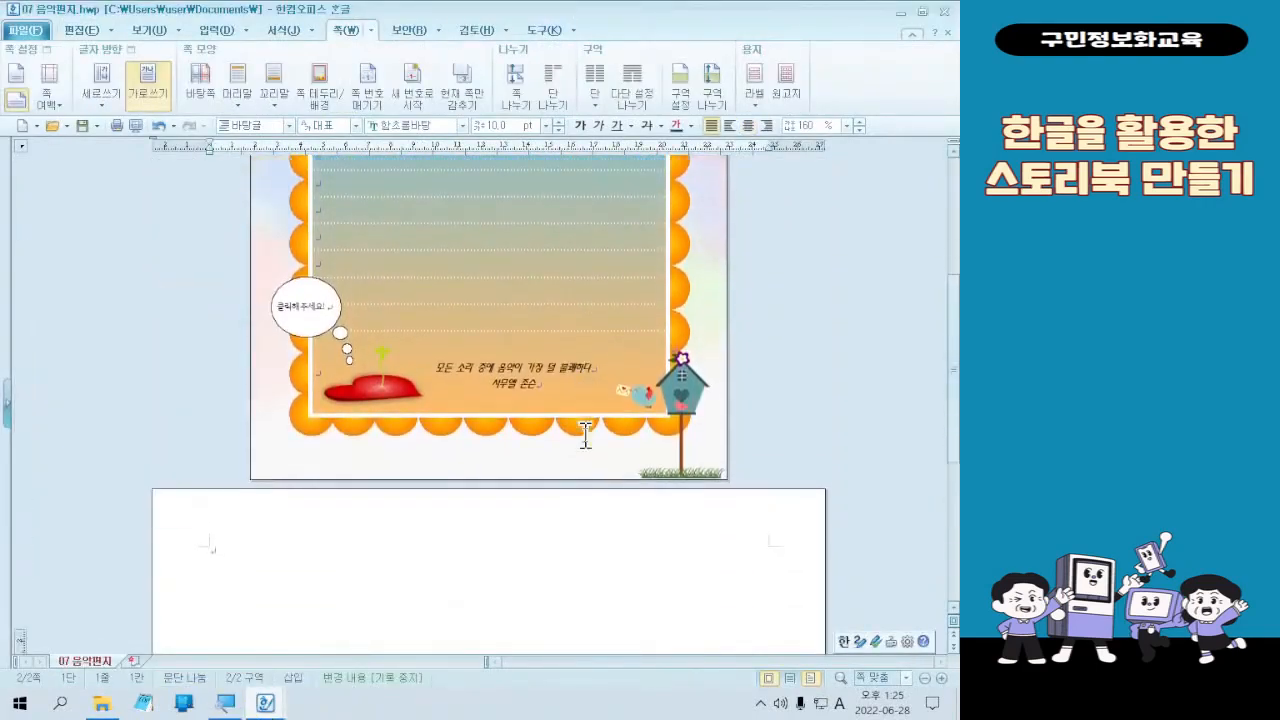
pyautogui.scroll(-2, 354, 486)
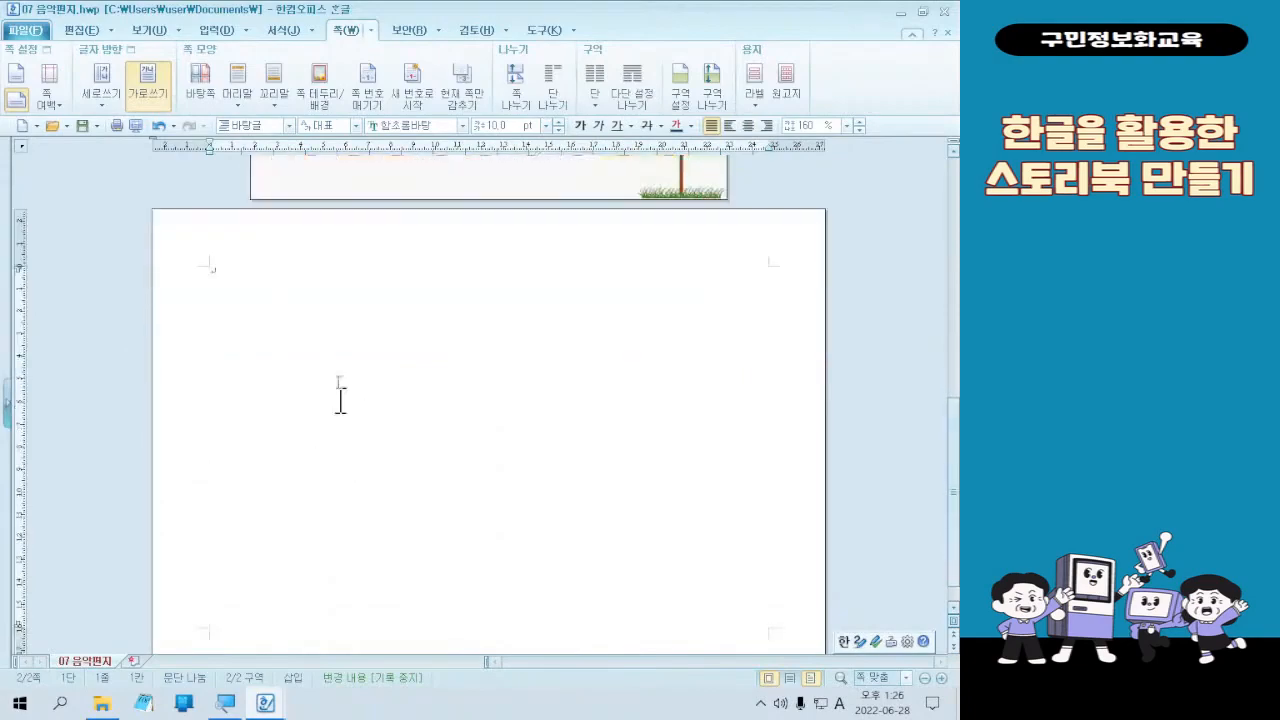
pyautogui.click(80, 31)
pyautogui.click(297, 366)
pyautogui.click(297, 366)
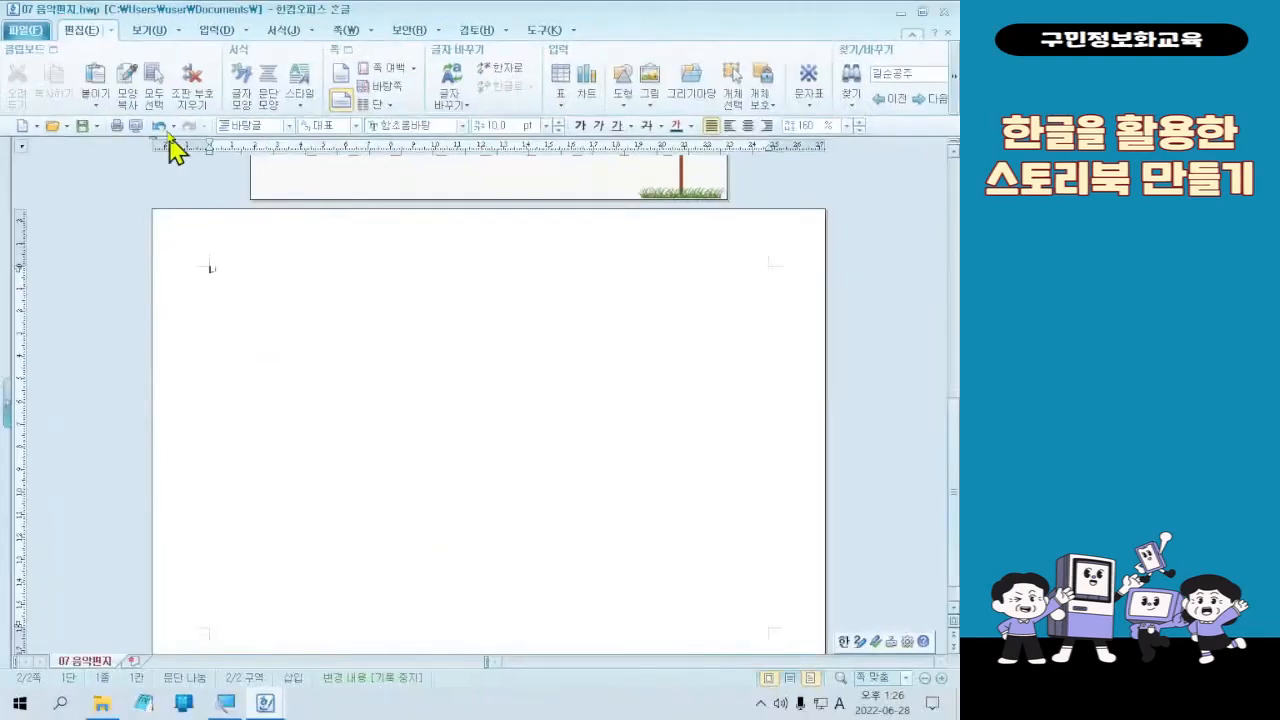
pyautogui.click(190, 150)
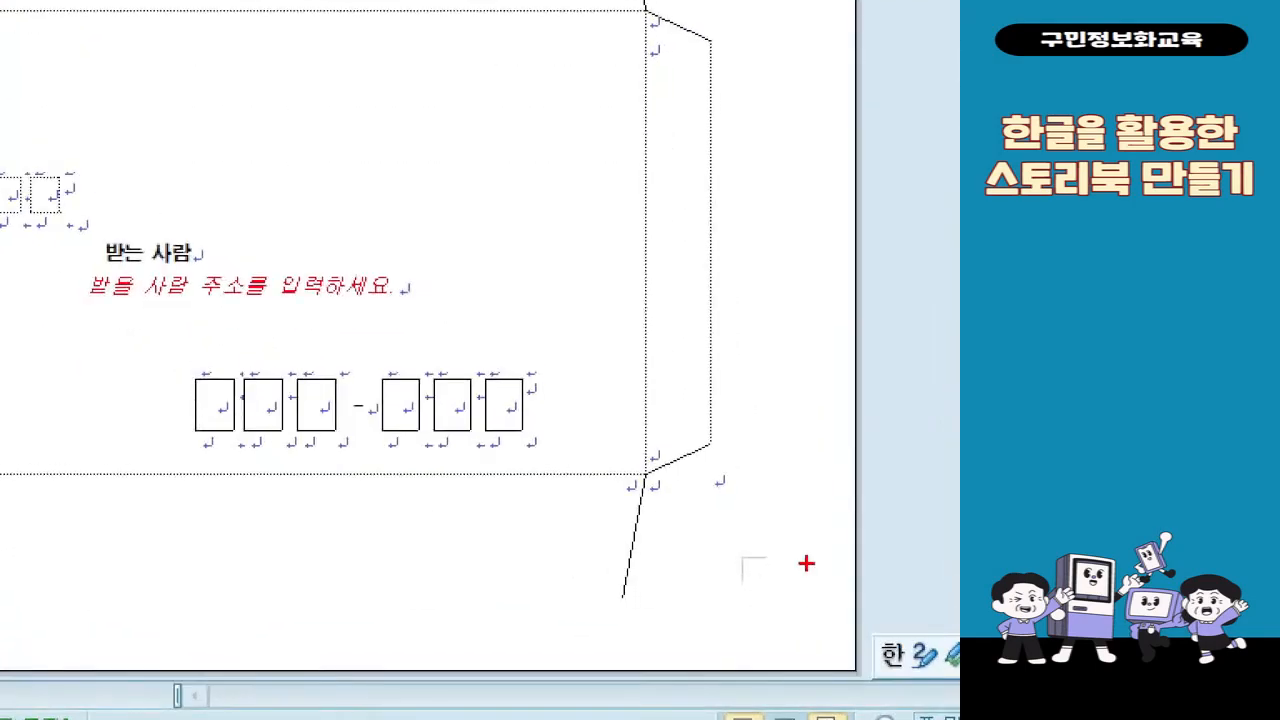
pyautogui.moveTo(806, 560)
pyautogui.mouseDown()
pyautogui.moveTo(746, 558)
pyautogui.moveTo(736, 616)
pyautogui.mouseUp()
pyautogui.moveTo(607, 590); pyautogui.dragTo(770, 575)
pyautogui.moveTo(660, 589)
pyautogui.mouseDown()
pyautogui.moveTo(662, 672)
pyautogui.moveTo(715, 620)
pyautogui.mouseUp()
pyautogui.press('Escape')
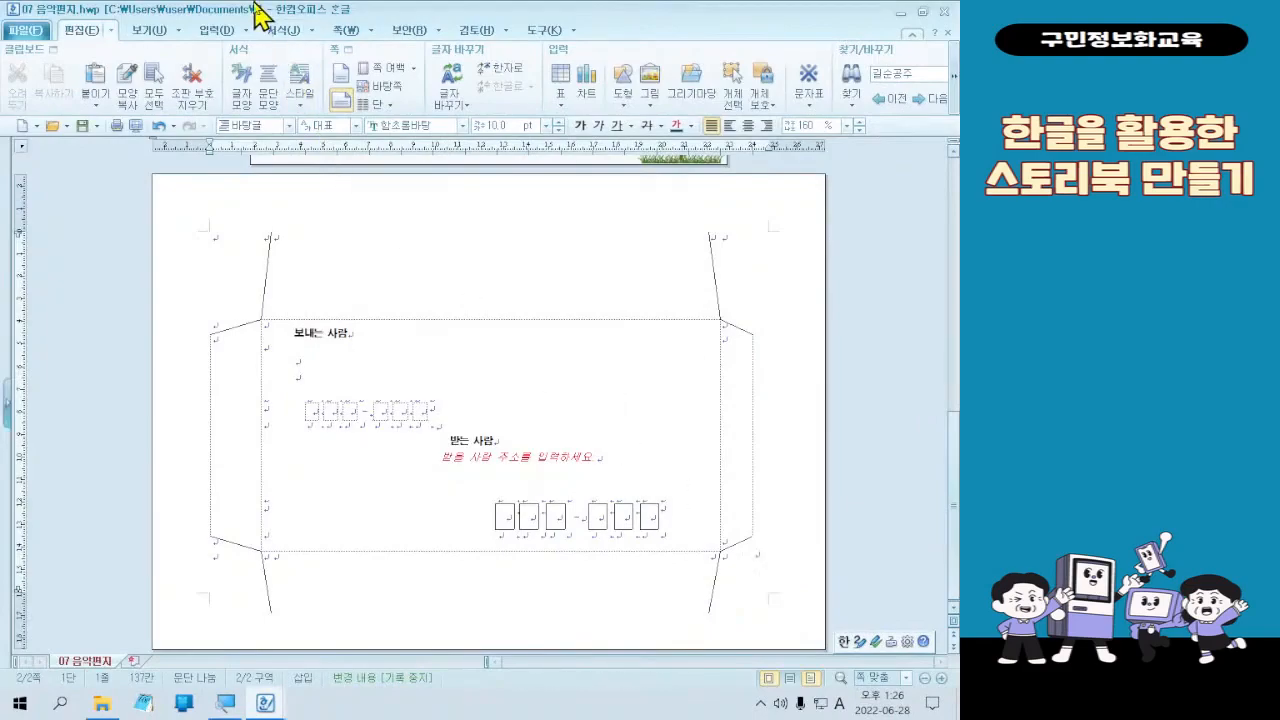
# Step: Open the page setup for the envelope section and set the top, bottom, left and right margins to 5 mm
pyautogui.click(371, 32)
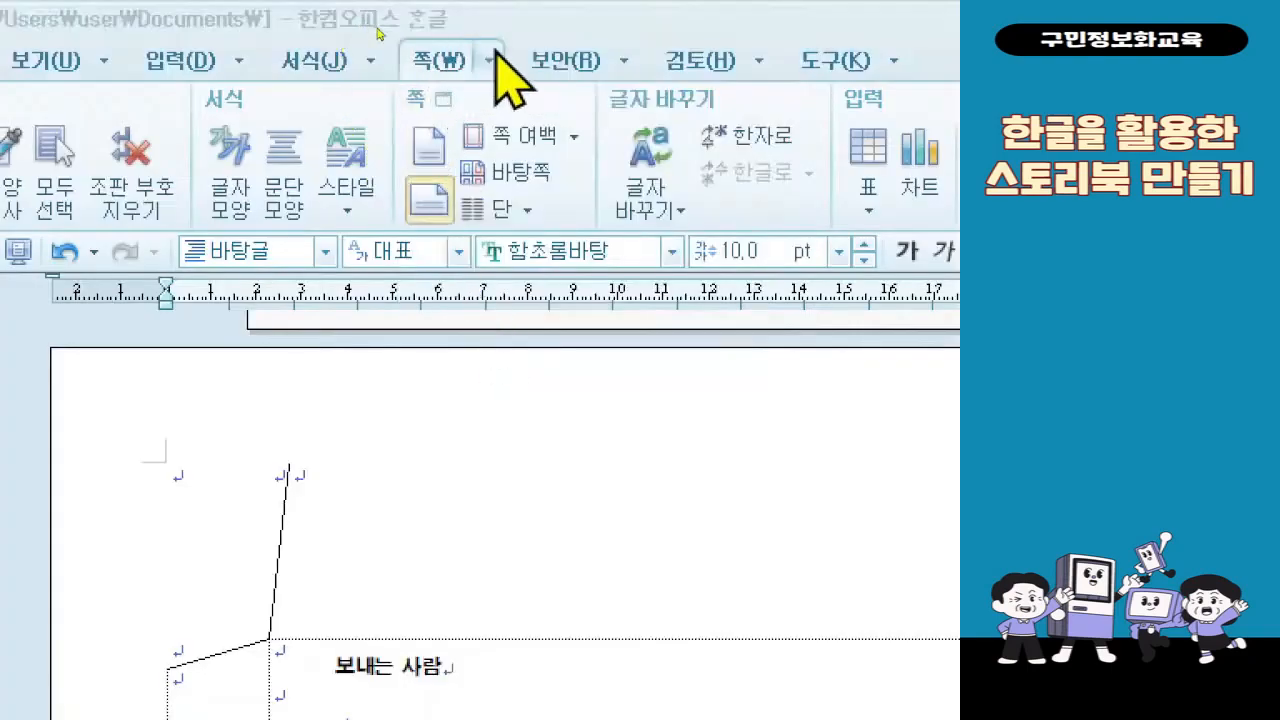
pyautogui.click(495, 60)
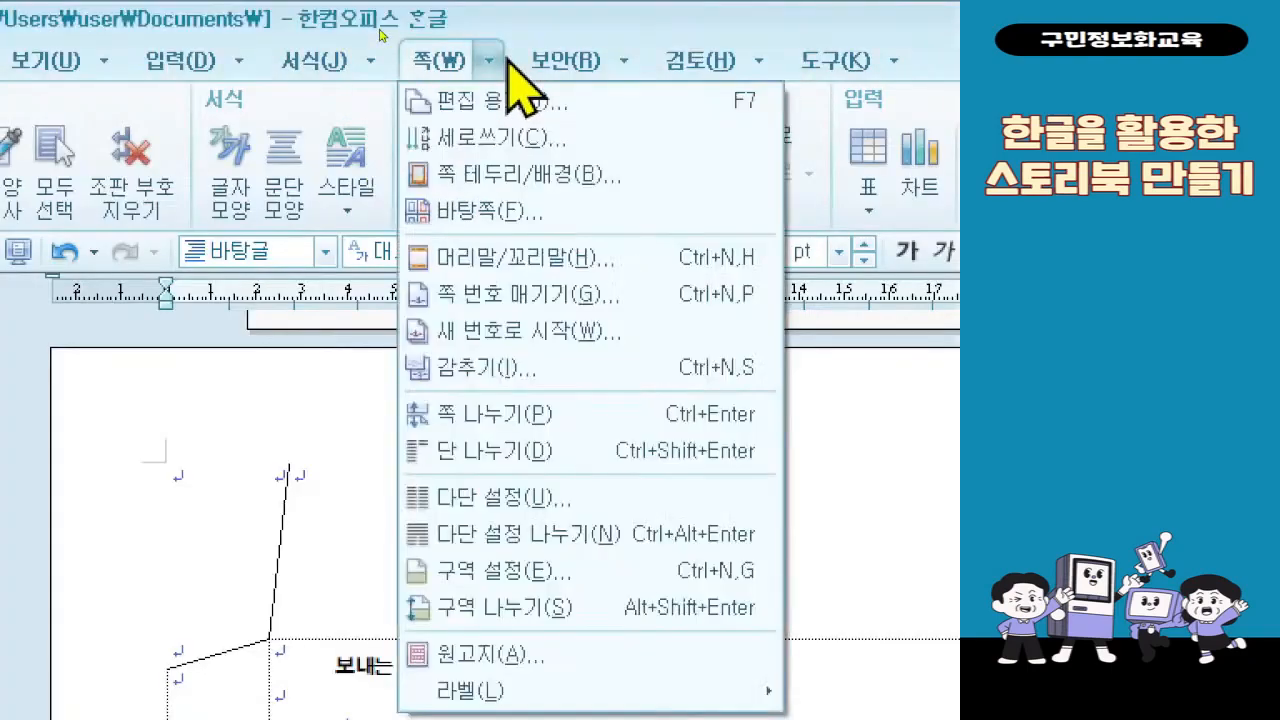
pyautogui.click(520, 100)
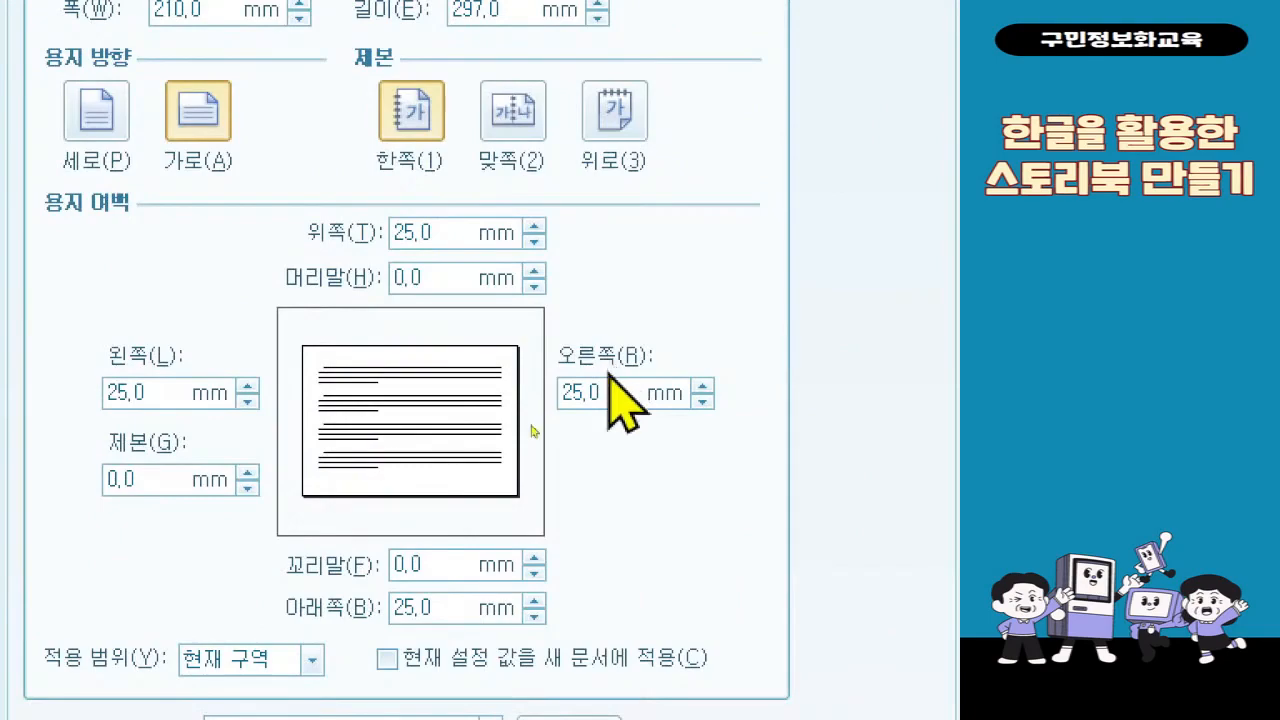
pyautogui.click(443, 238)
pyautogui.click(443, 238)
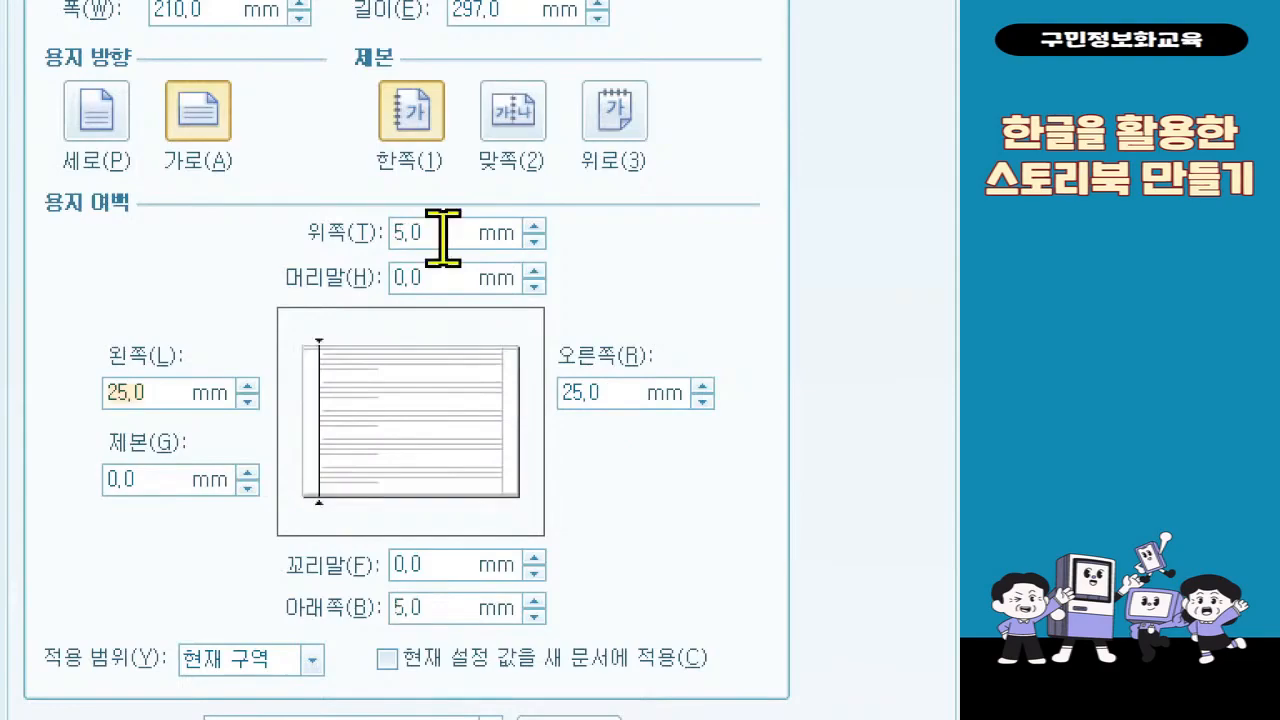
pyautogui.write('5')
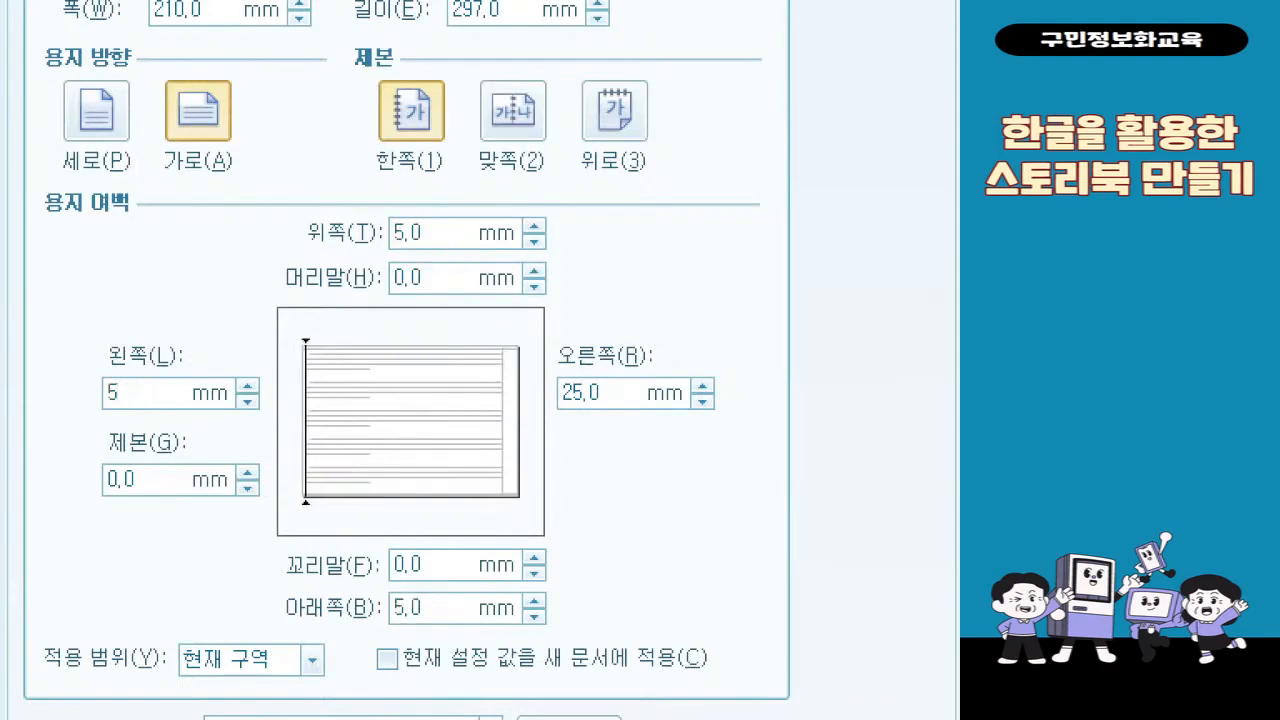
pyautogui.press('Tab')
pyautogui.write('5')
# Step: Set the header and footer margins to 12.7 mm and apply the page setup to the current section
pyautogui.press('Tab')
pyautogui.write('12,7')
pyautogui.press('Tab')
pyautogui.write('12,4')
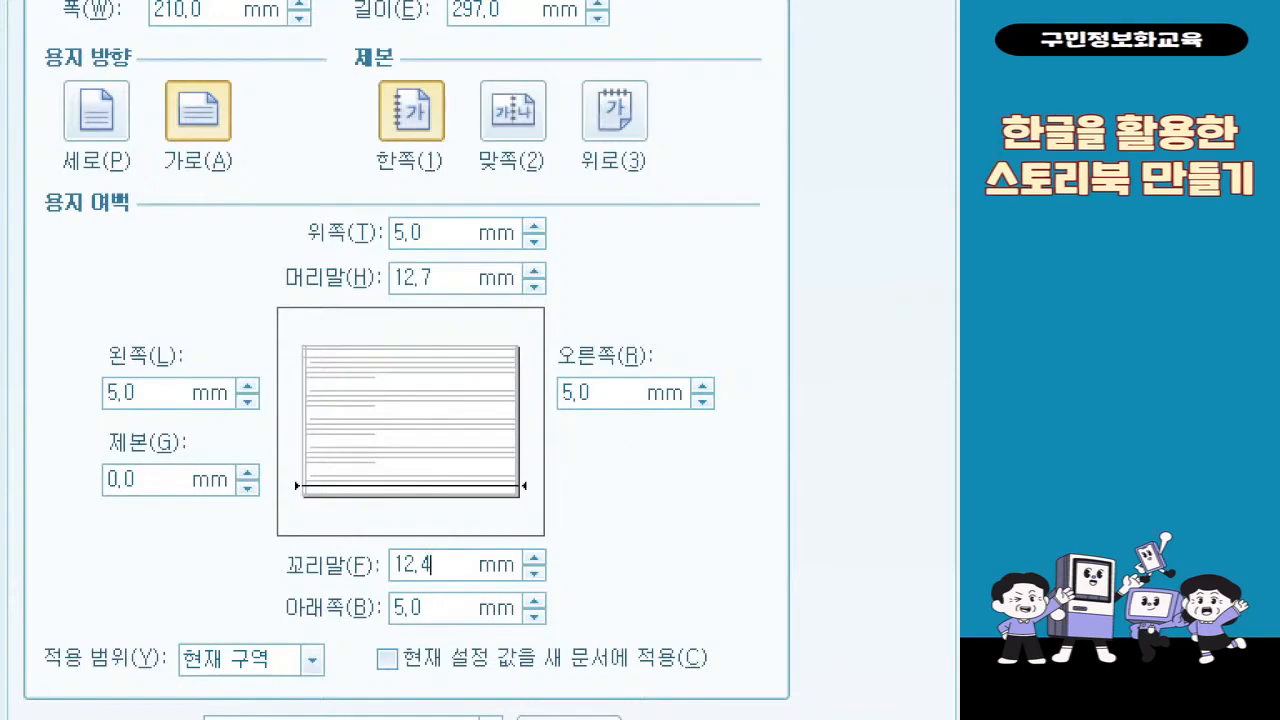
pyautogui.press('BackSpace')
pyautogui.write('7')
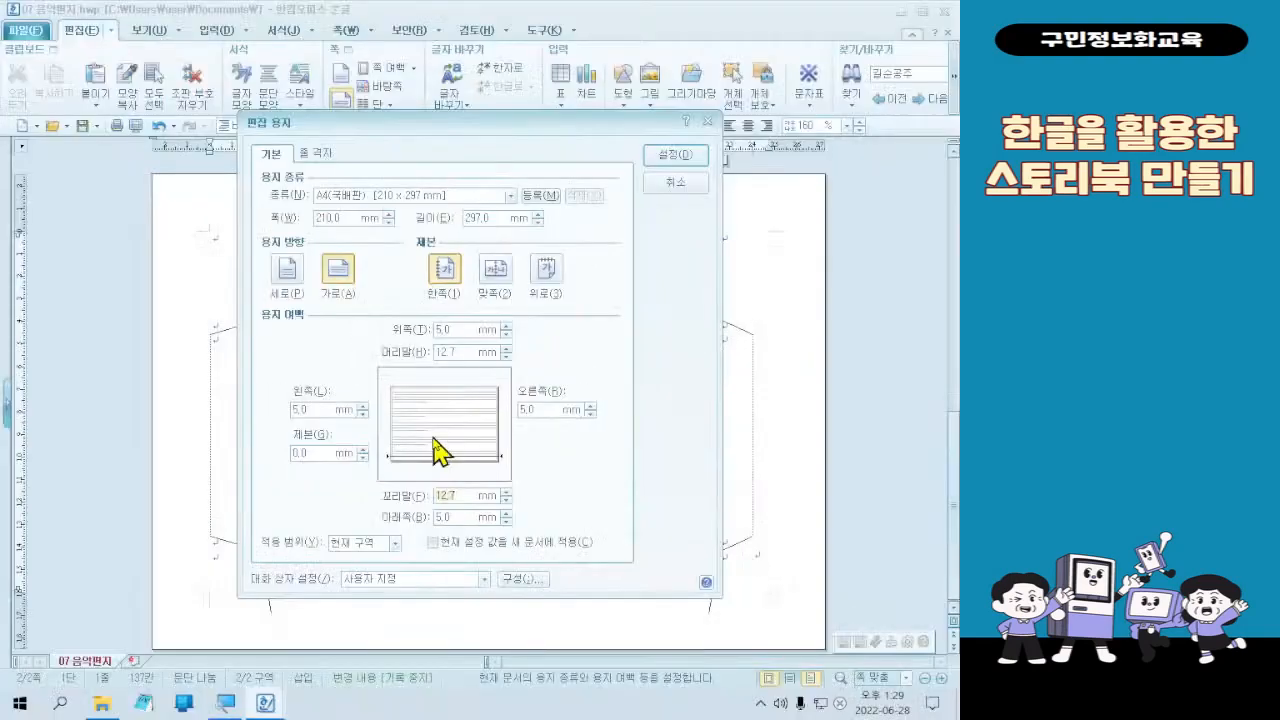
pyautogui.click(675, 157)
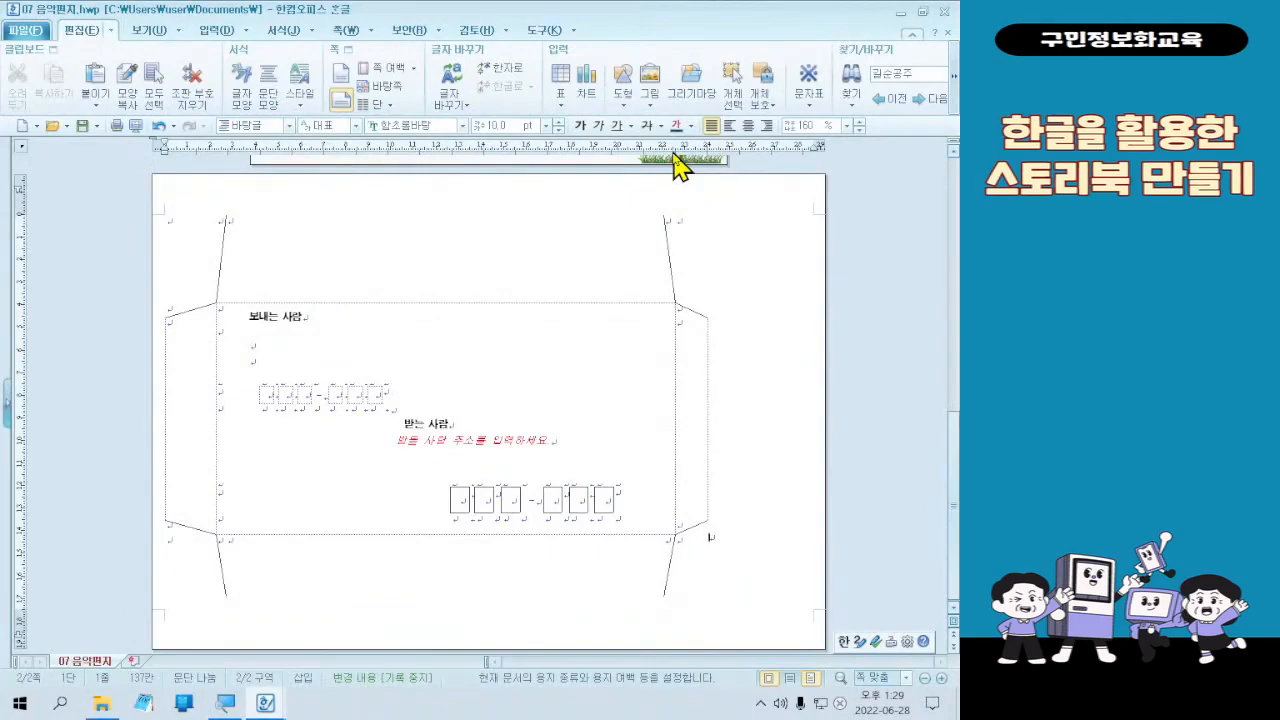
# Step: Select the entire pasted envelope layout and centre it horizontally on the page
pyautogui.click(155, 263)
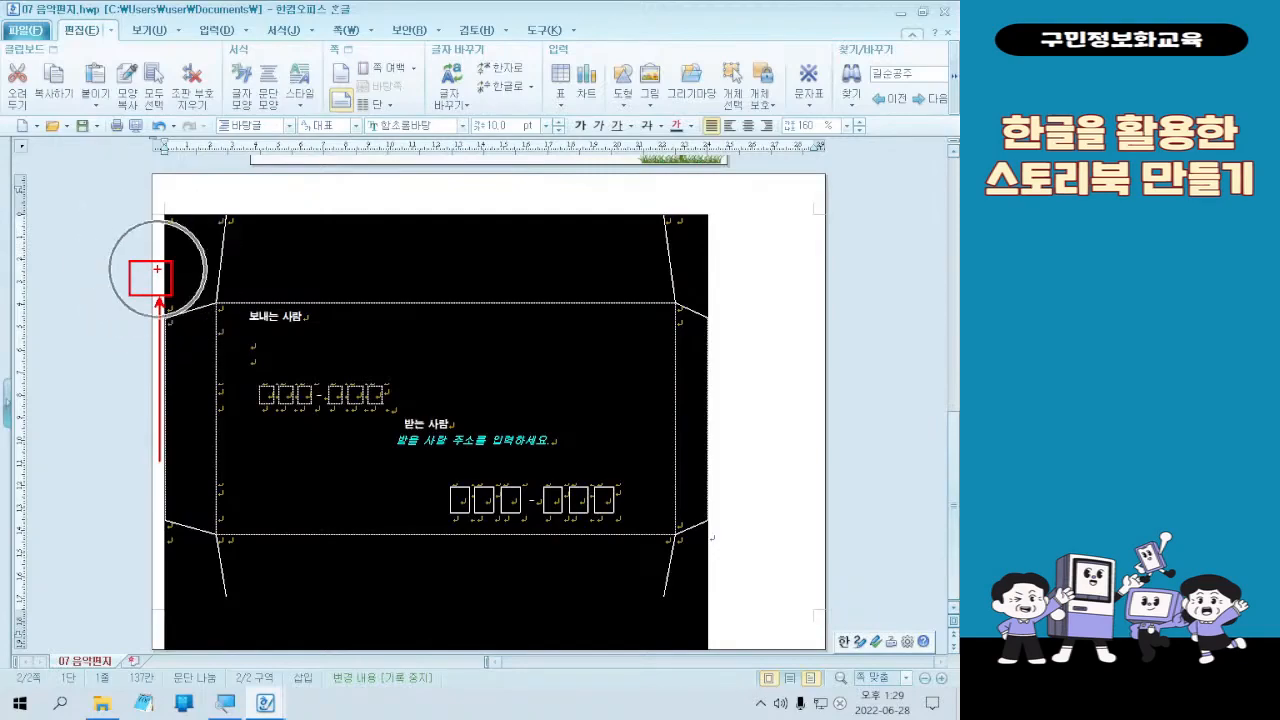
pyautogui.click(750, 127)
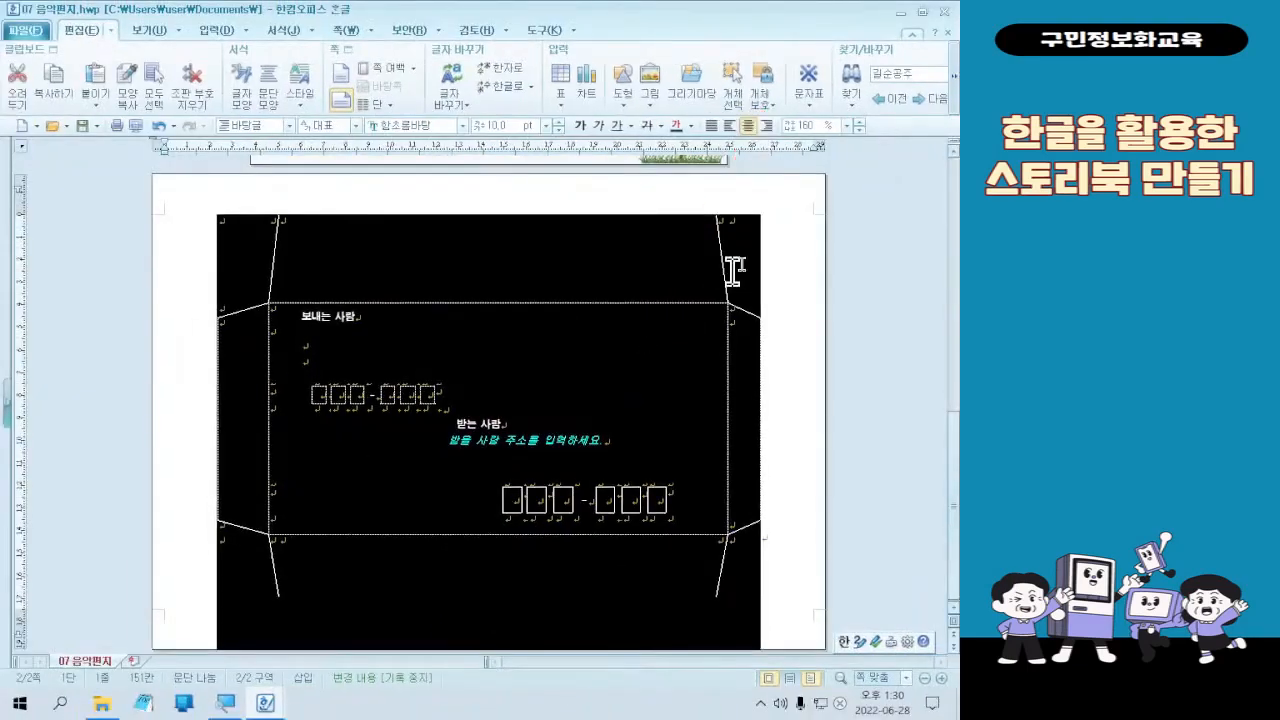
pyautogui.click(777, 248)
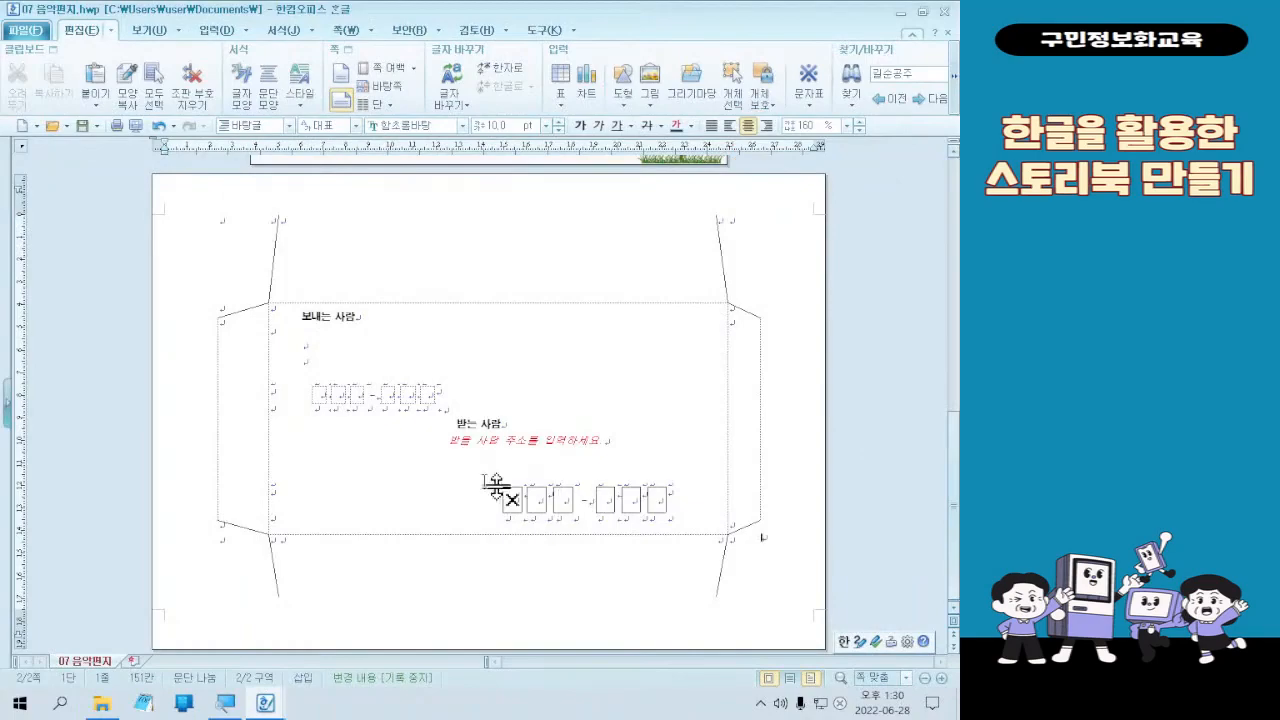
# Step: Look over the decorated letter page and the envelope page to check the whole document
pyautogui.scroll(3, 729, 423)
pyautogui.scroll(-3, 729, 423)
pyautogui.scroll(5, 746, 460)
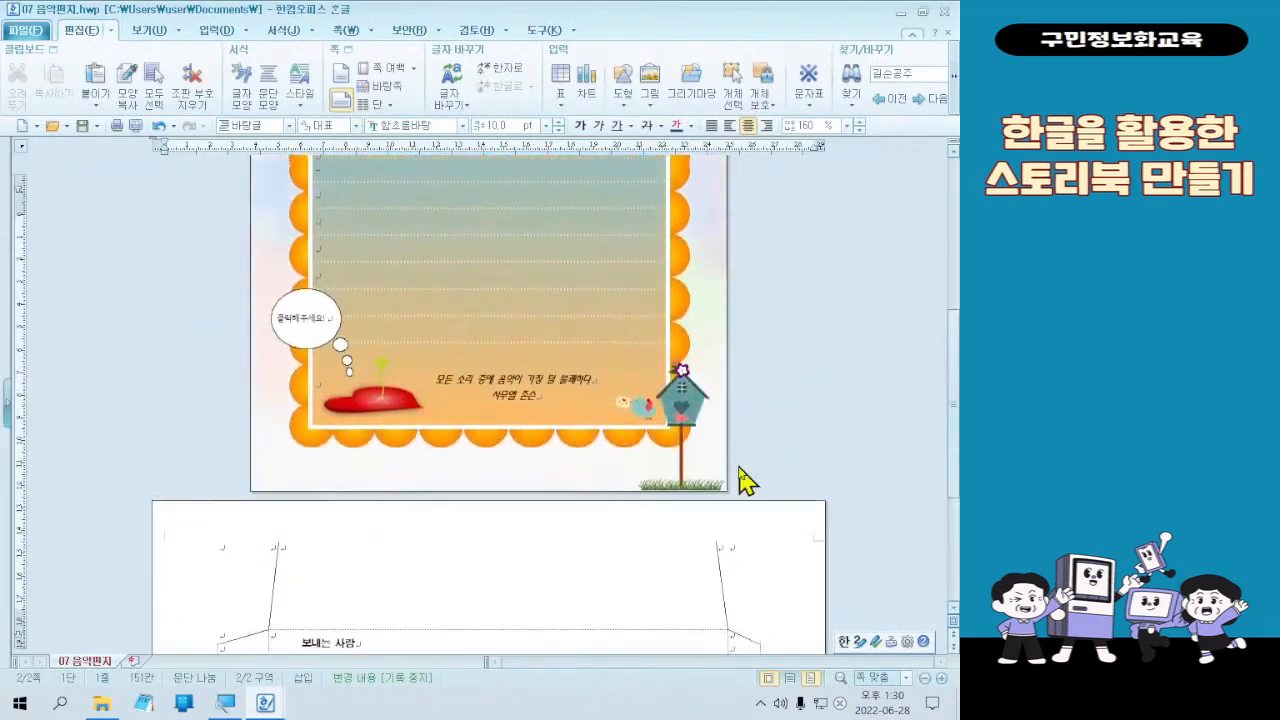
pyautogui.scroll(5, 746, 481)
pyautogui.scroll(-15, 746, 481)
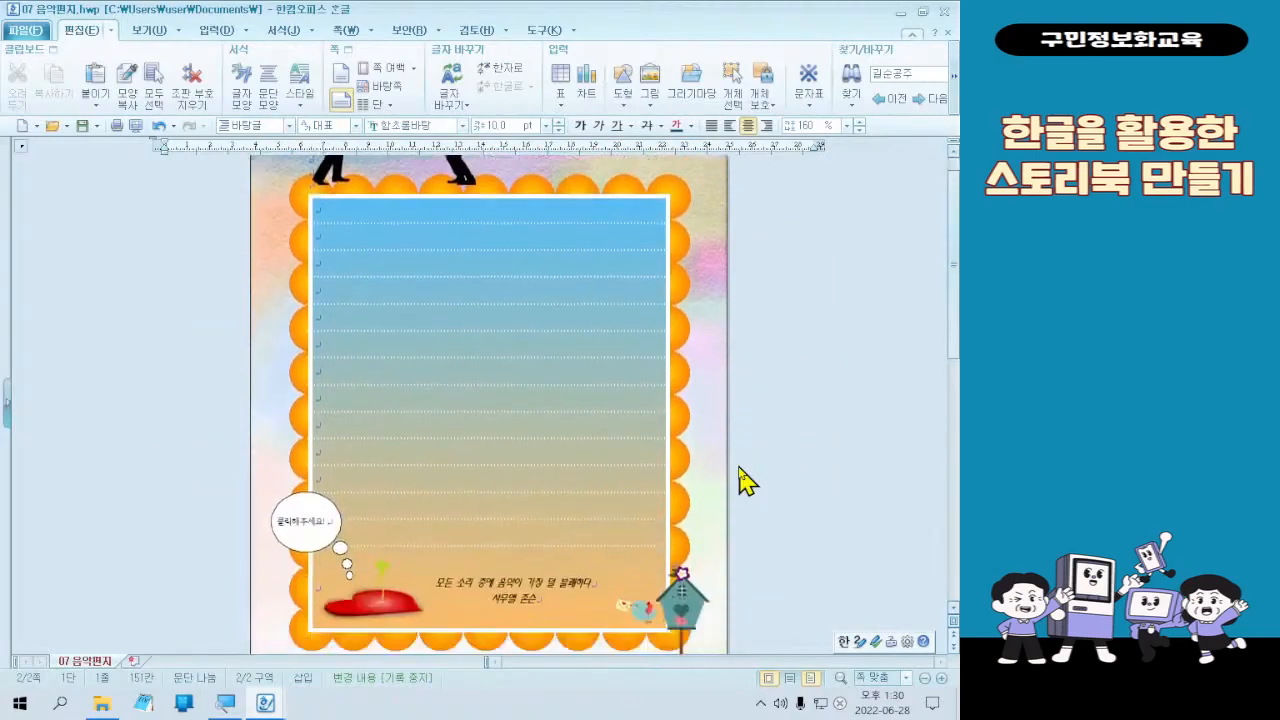
pyautogui.scroll(7, 734, 476)
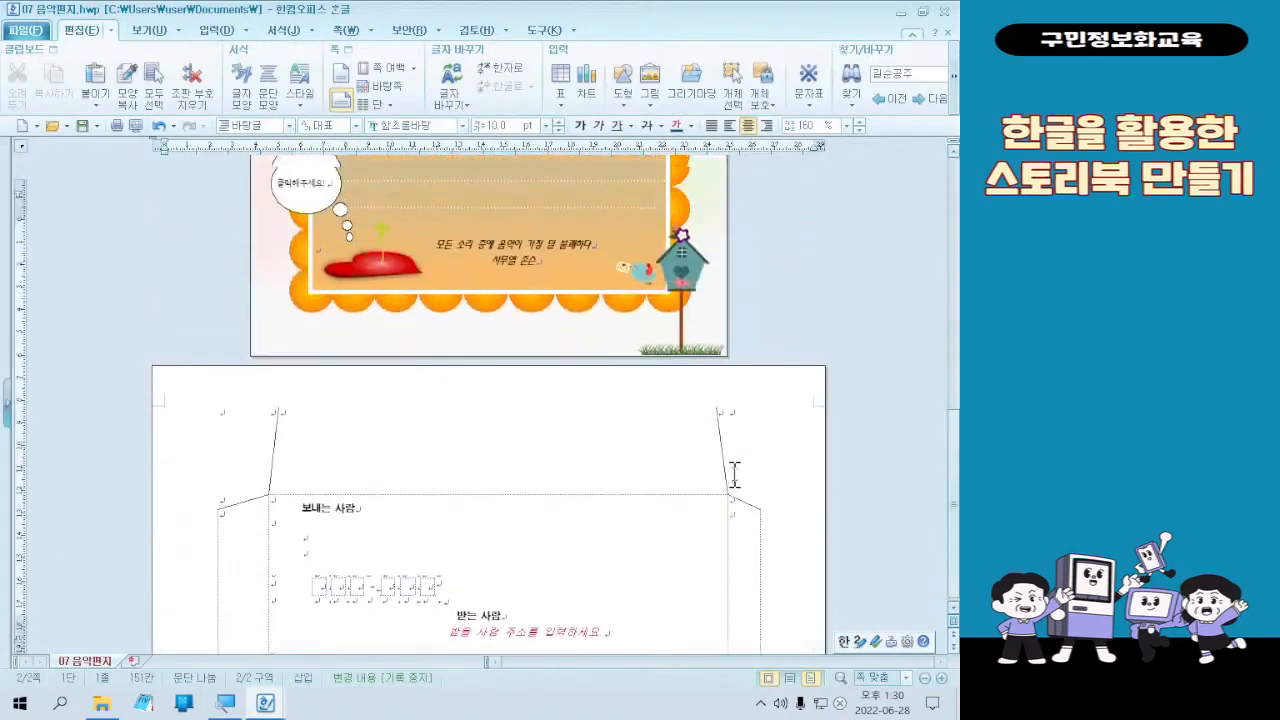
pyautogui.scroll(-7, 734, 476)
pyautogui.scroll(-1, 734, 476)
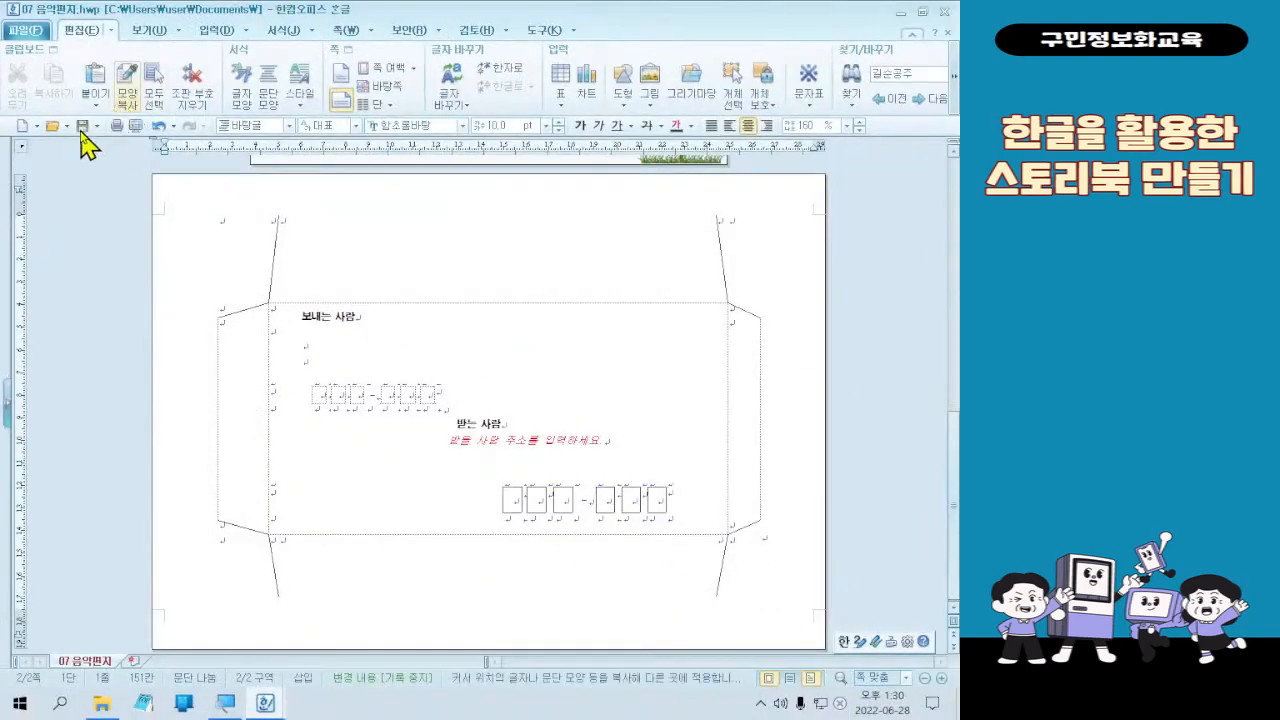
# Step: Save the 07 음악편지 document and close both it and the envelope document 빈 문서 1
pyautogui.click(163, 251)
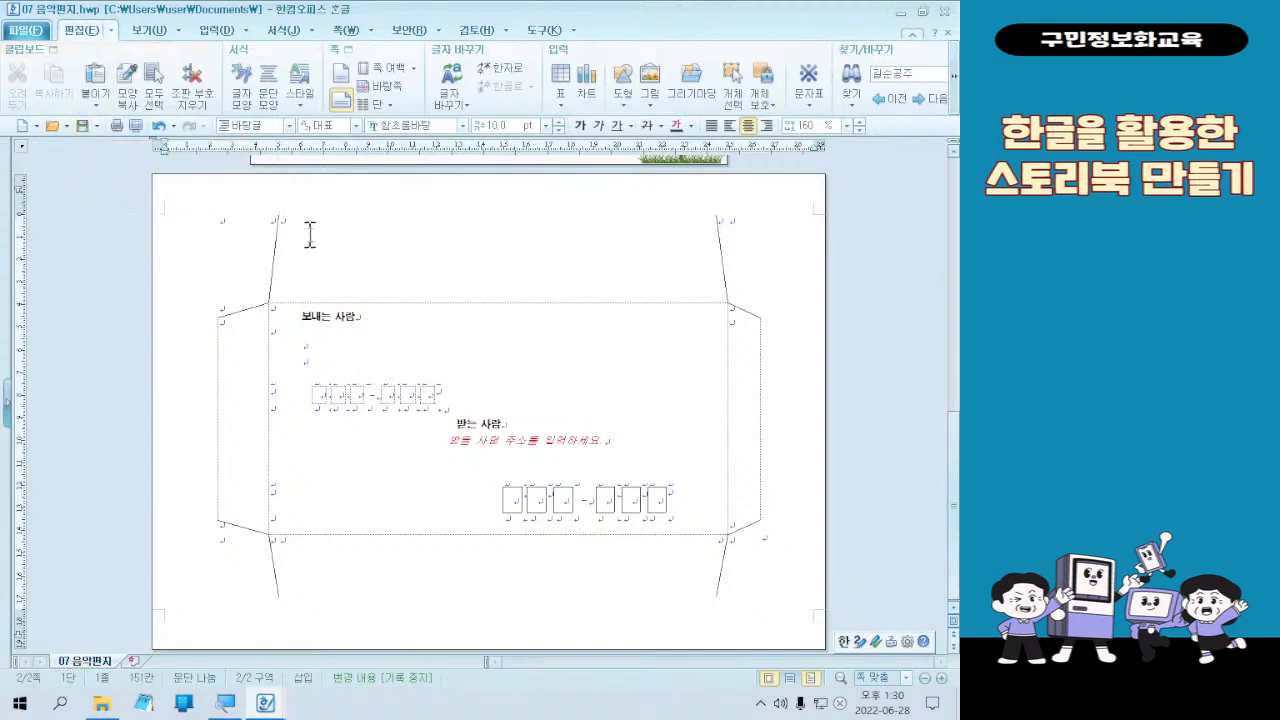
pyautogui.click(943, 11)
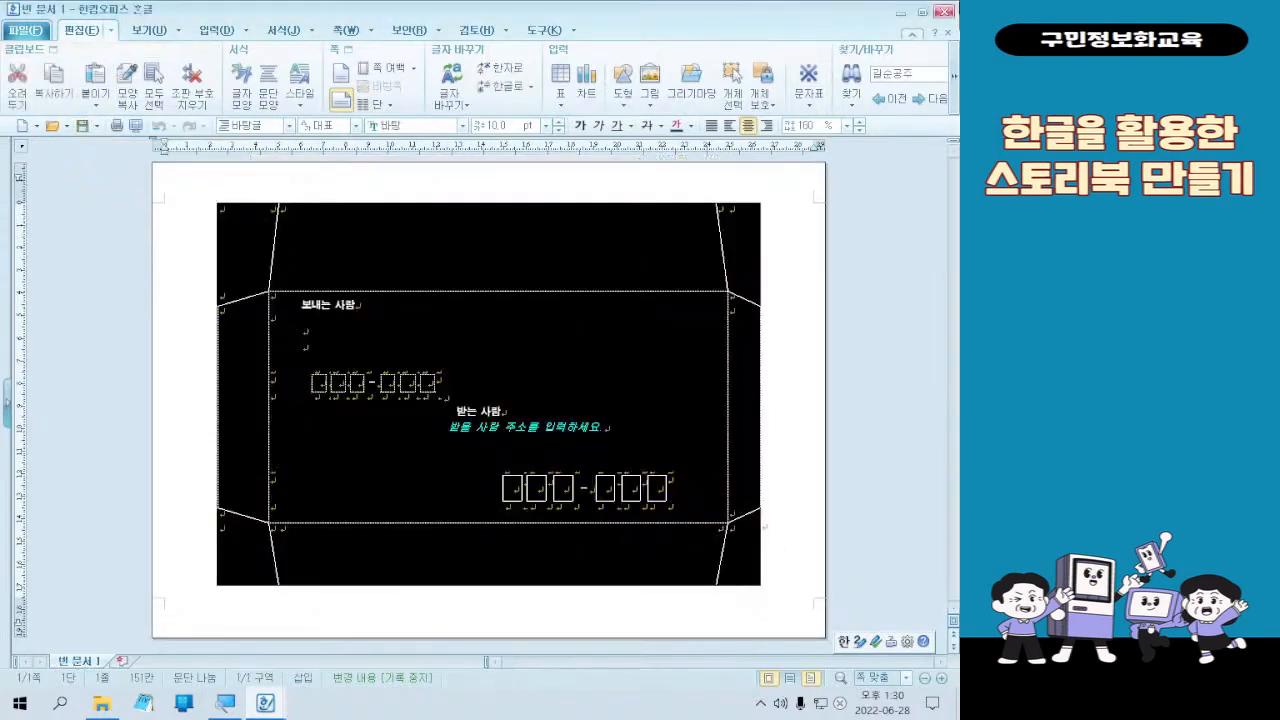
pyautogui.click(943, 11)
pyautogui.click(508, 387)
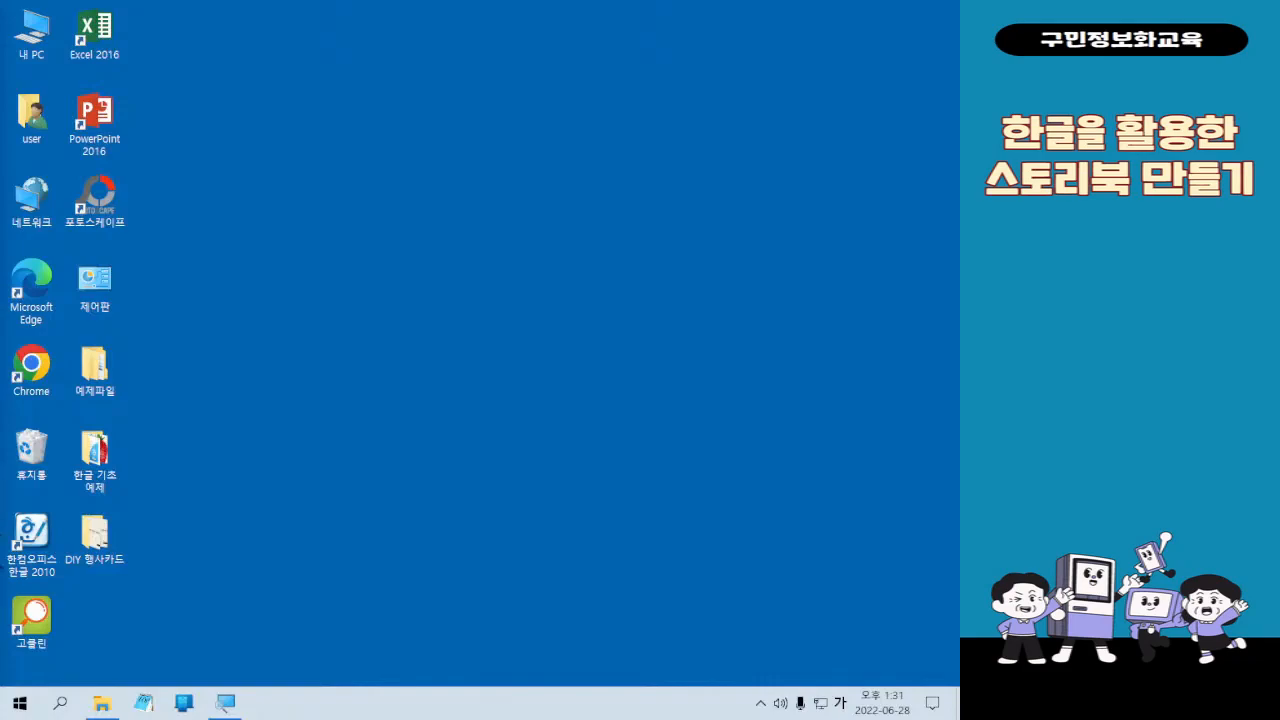
# Step: Maximize the image viewer to view the sample page "Things that I like" with its four-cell link table
pyautogui.press('Hangul')
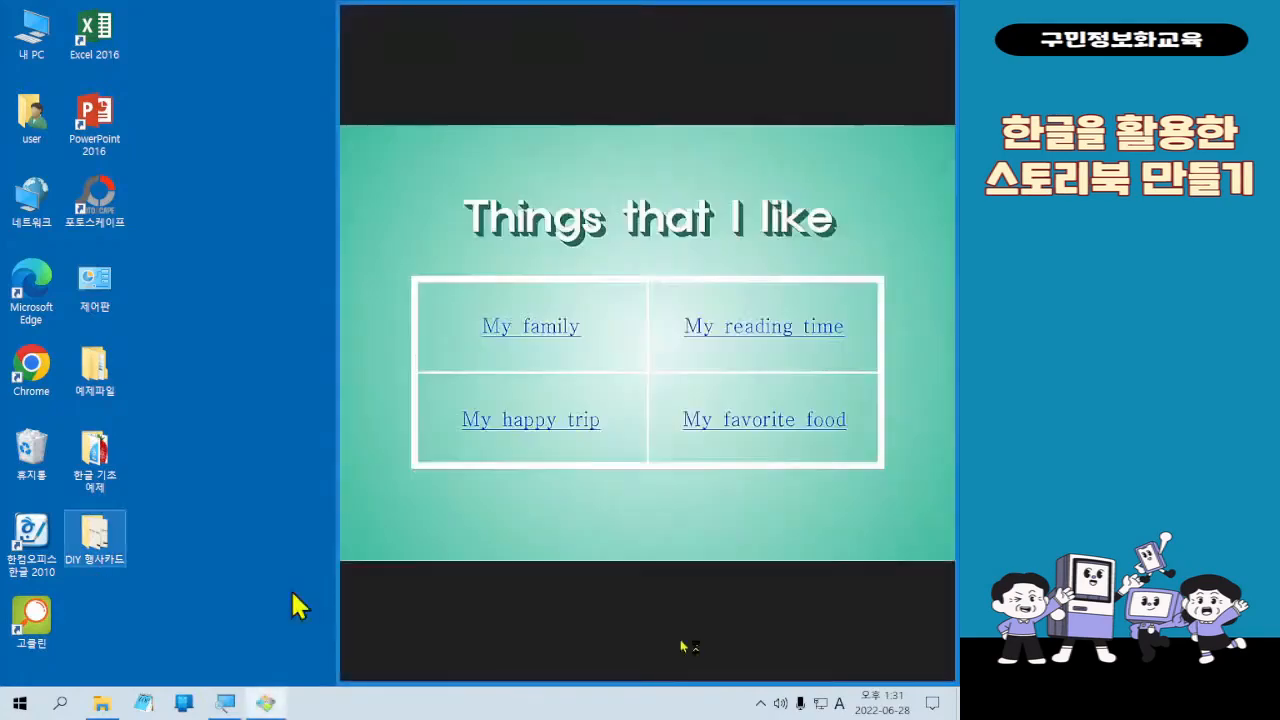
pyautogui.click(897, 11)
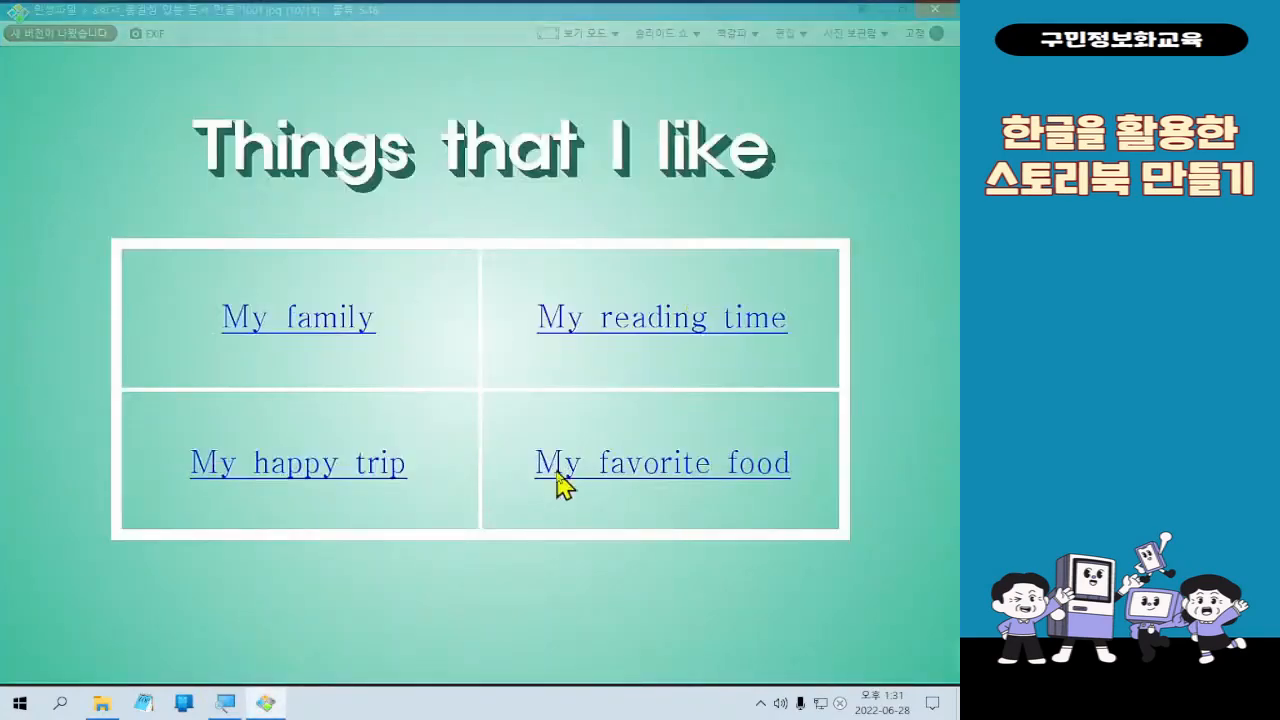
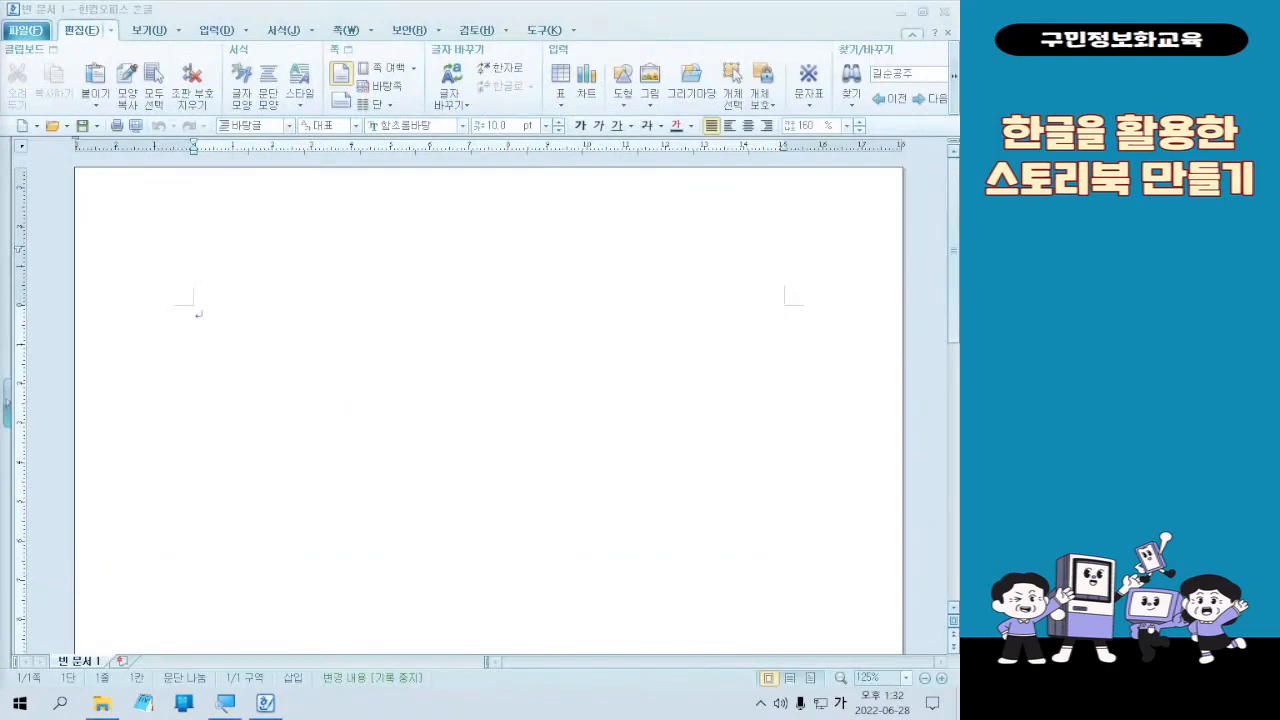
# Step: Open the page setup of the new blank document and choose B5(46배판) [182 x 257 mm] paper in landscape orientation
pyautogui.click(454, 434)
pyautogui.scroll(-10, 611, 386)
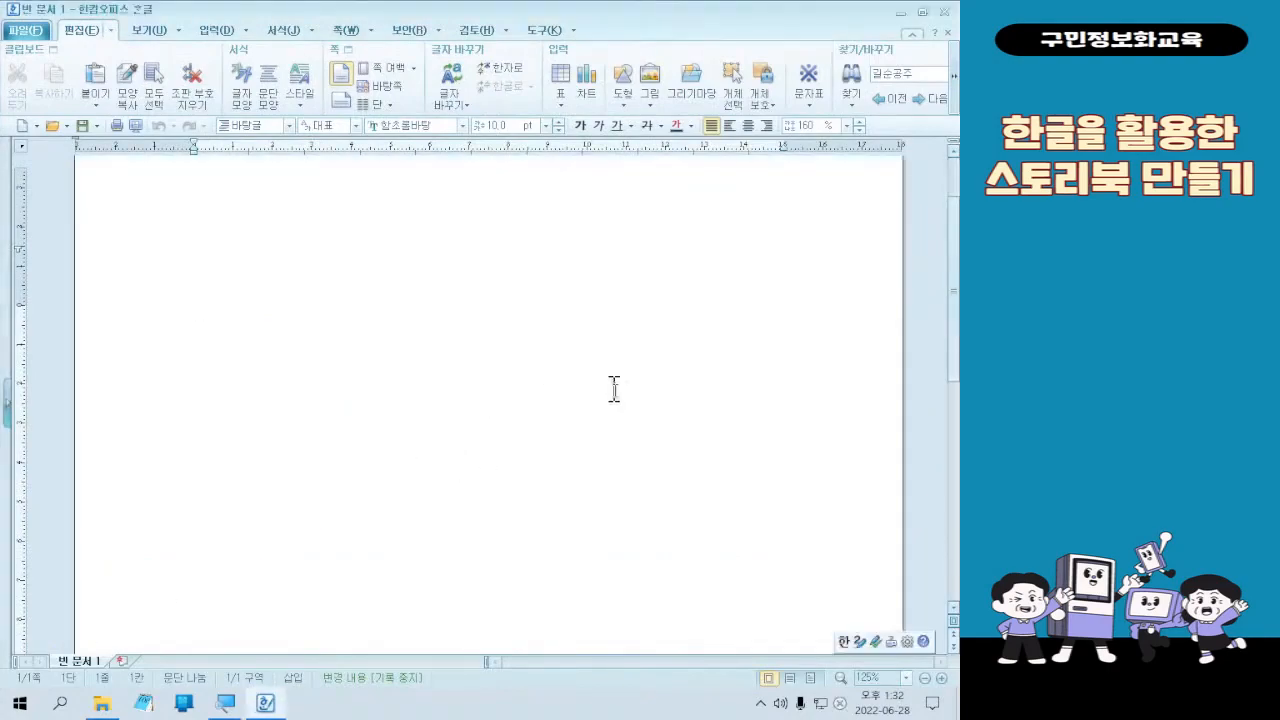
pyautogui.scroll(10, 653, 437)
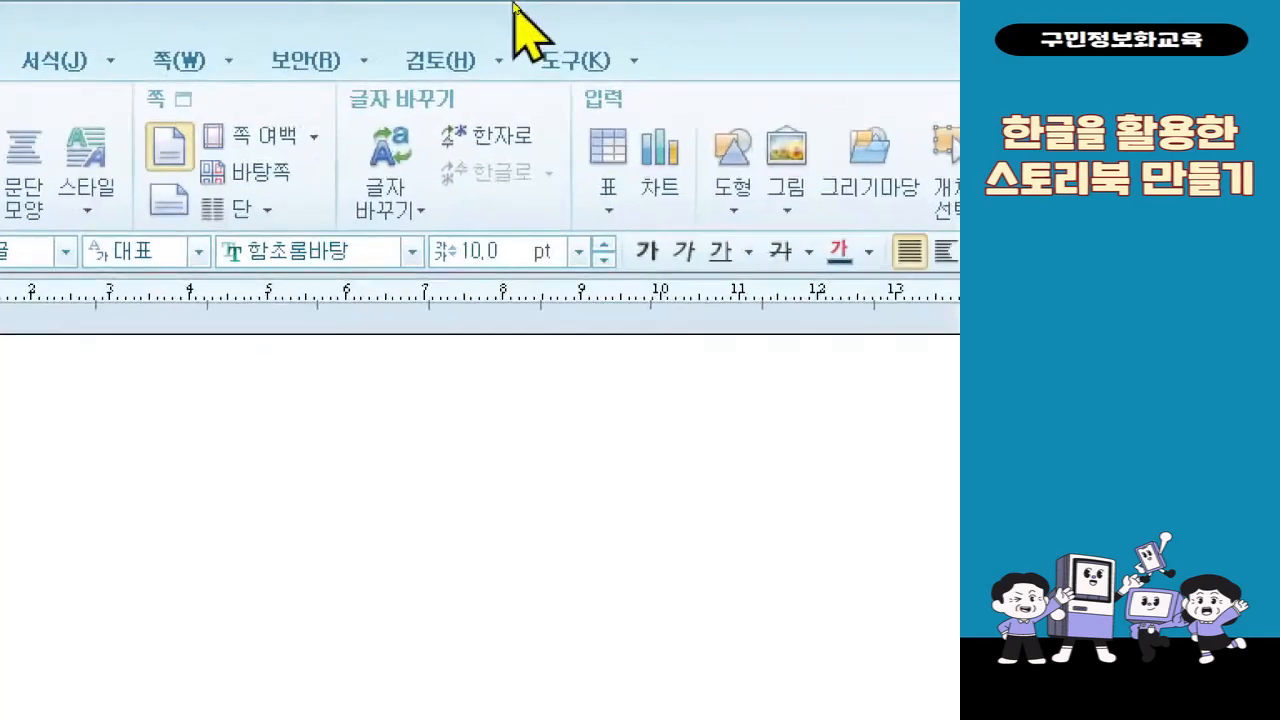
pyautogui.click(229, 62)
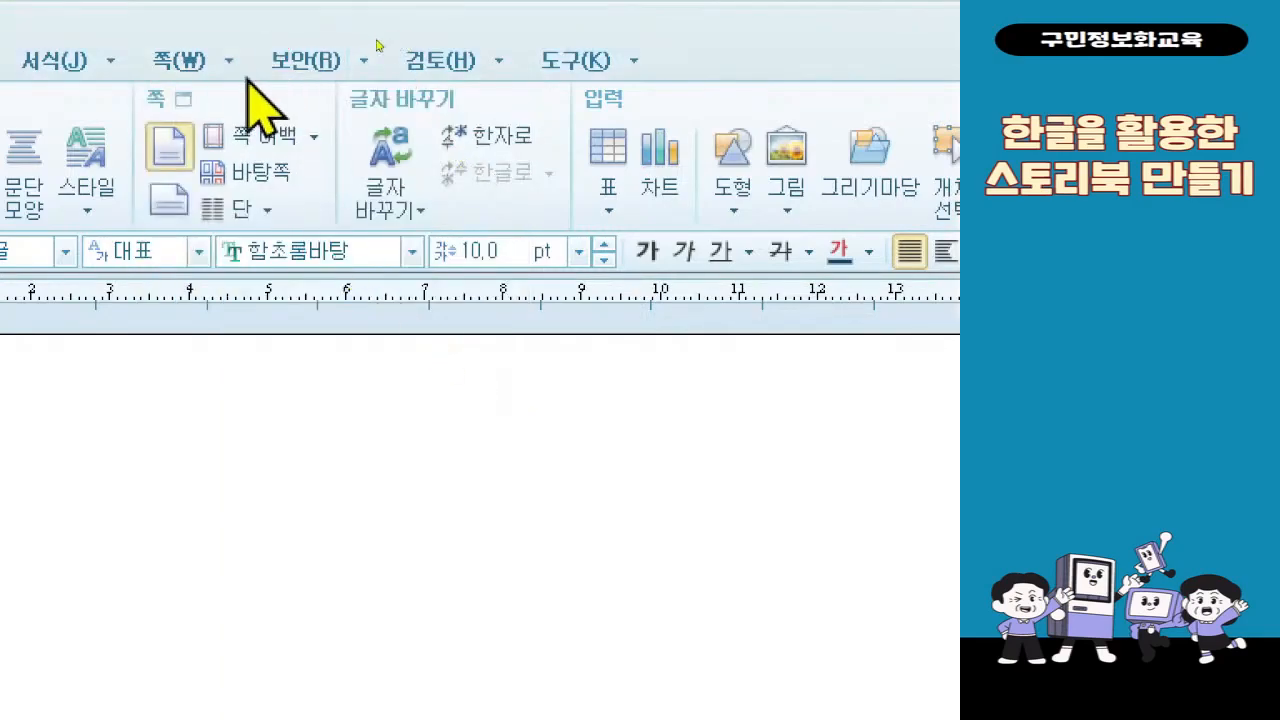
pyautogui.click(214, 74)
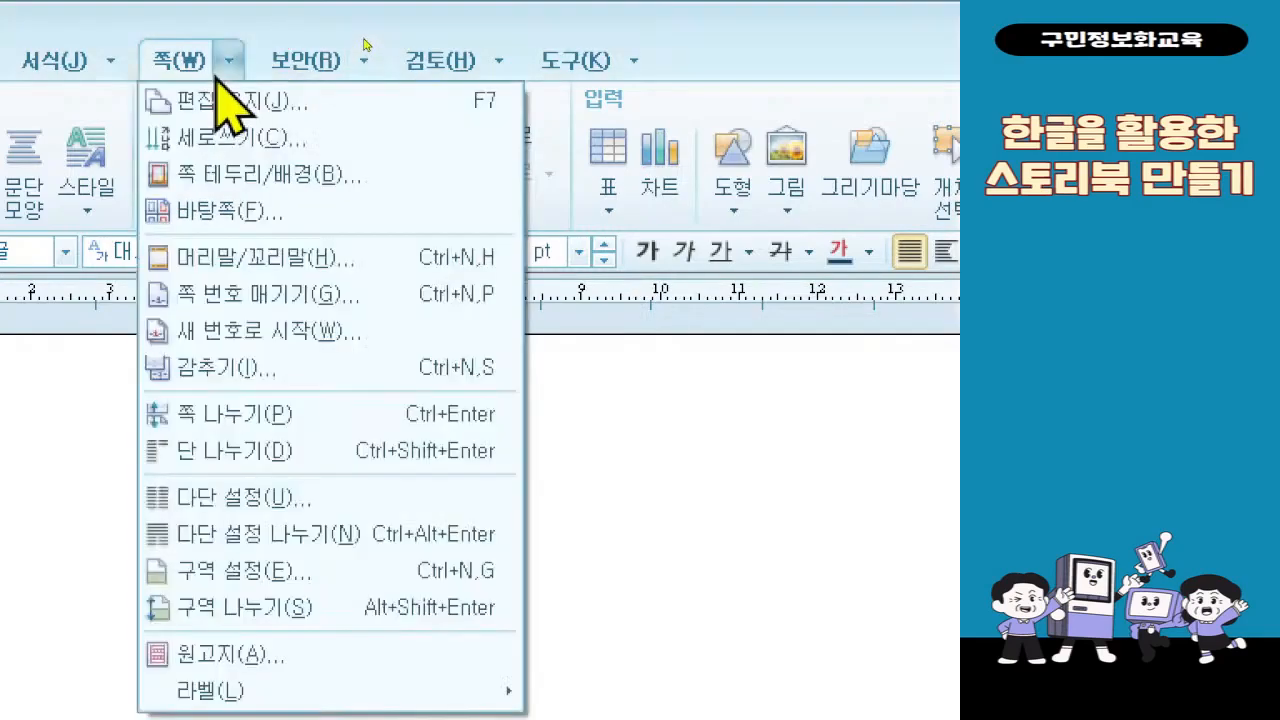
pyautogui.click(272, 102)
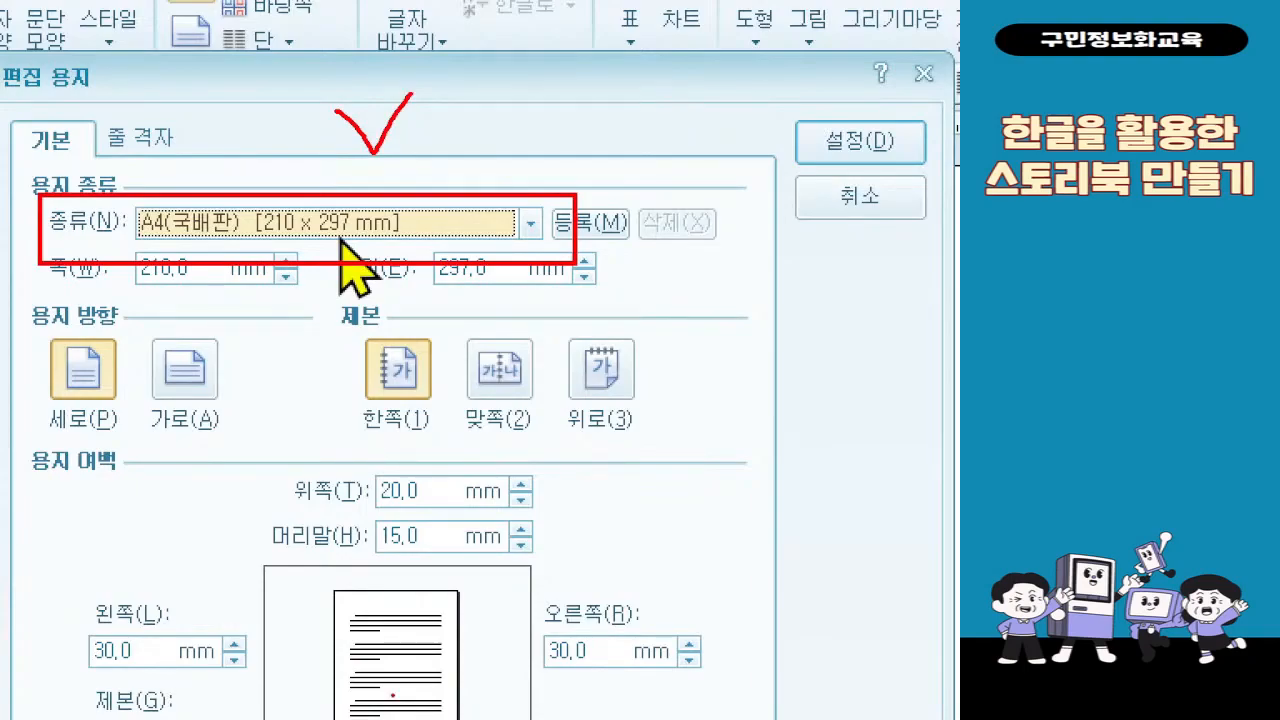
pyautogui.click(451, 224)
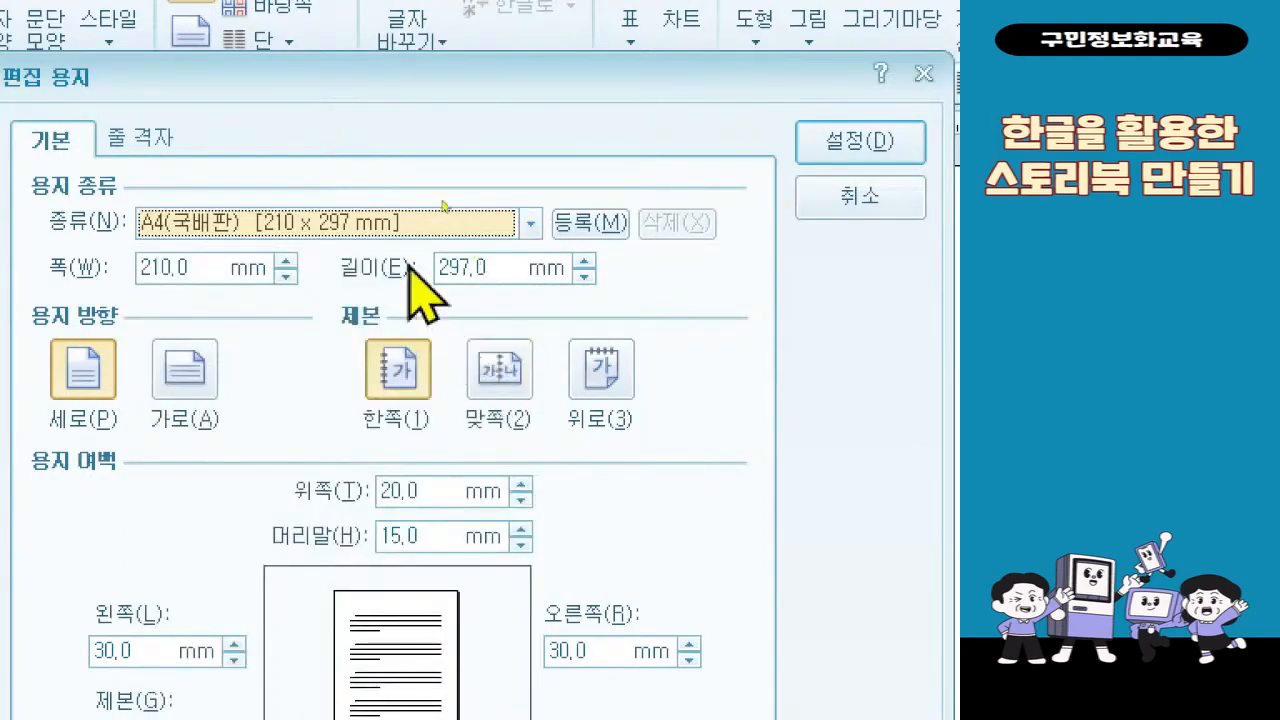
pyautogui.click(394, 226)
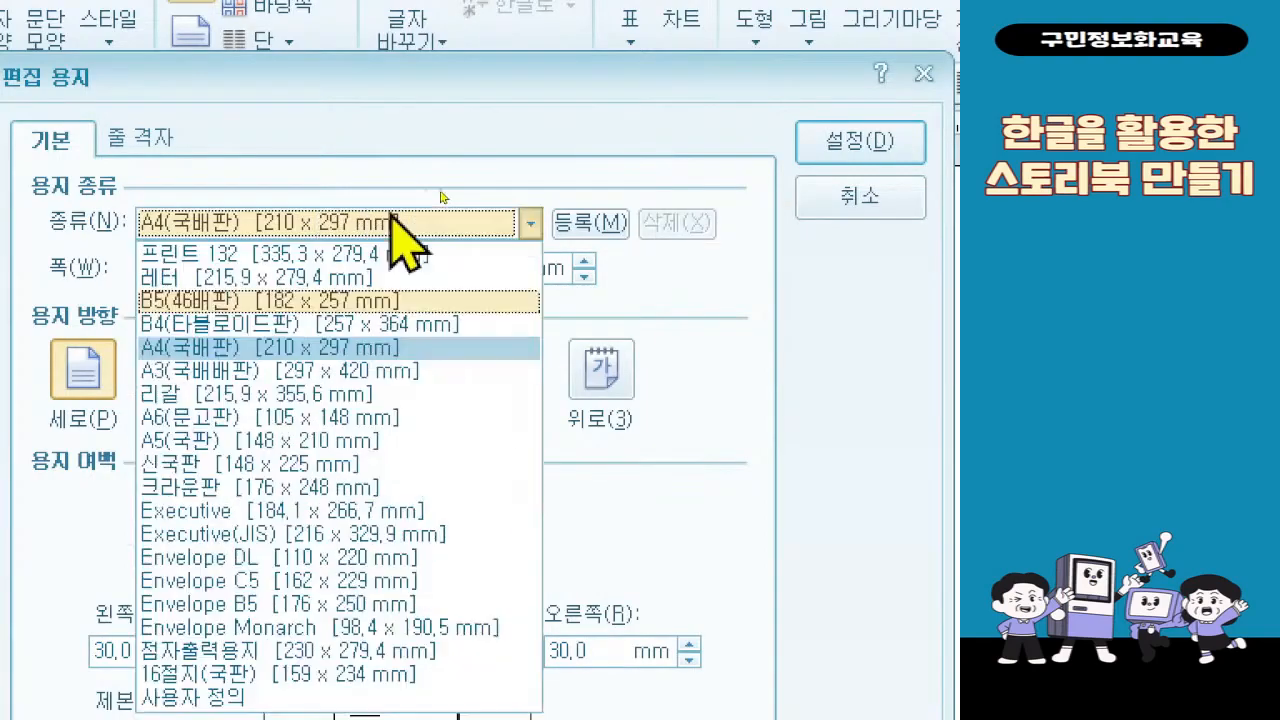
pyautogui.click(400, 300)
pyautogui.click(196, 388)
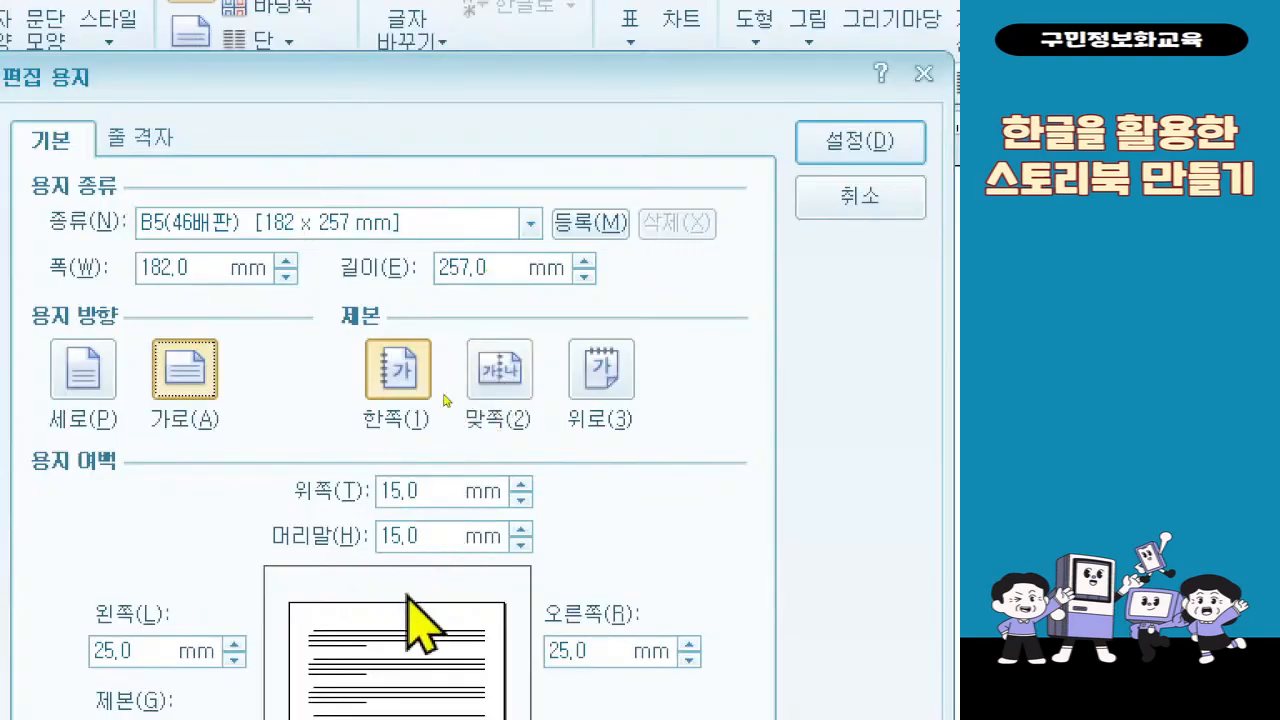
# Step: Set both the left and right page margins to 30 mm and apply the page setup
pyautogui.click(116, 486)
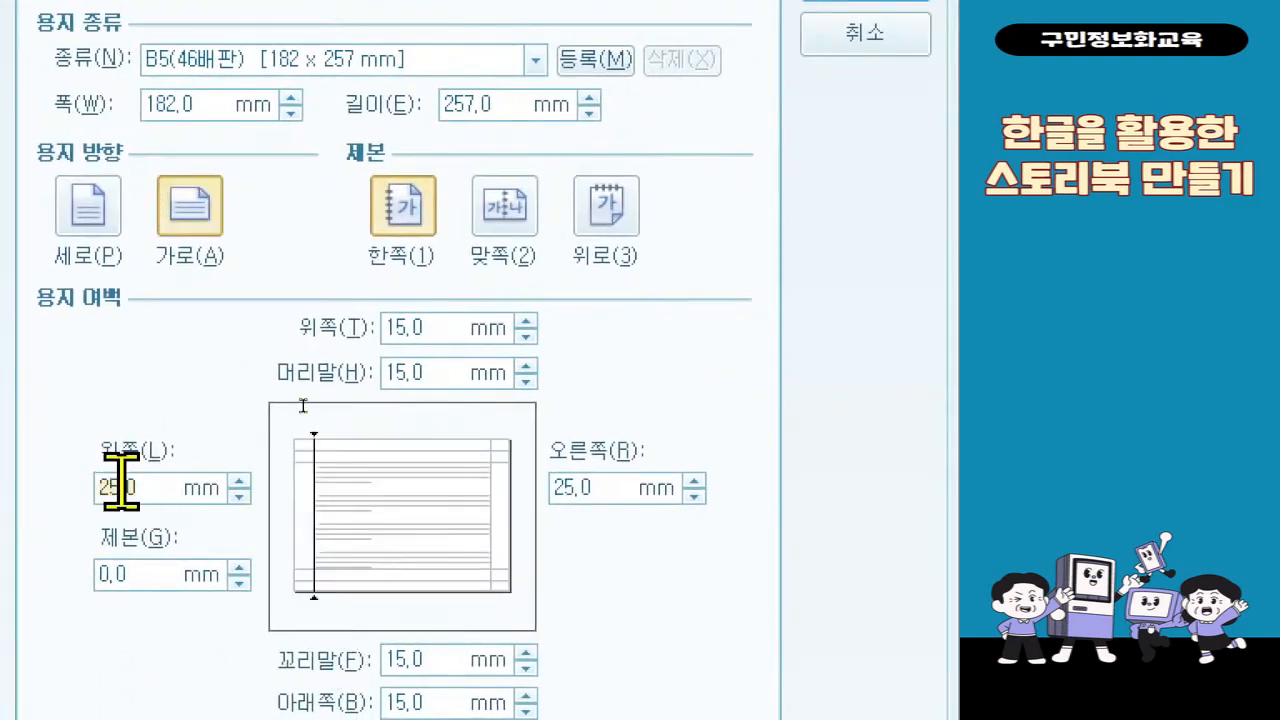
pyautogui.write('30')
pyautogui.press('Tab')
pyautogui.write('30')
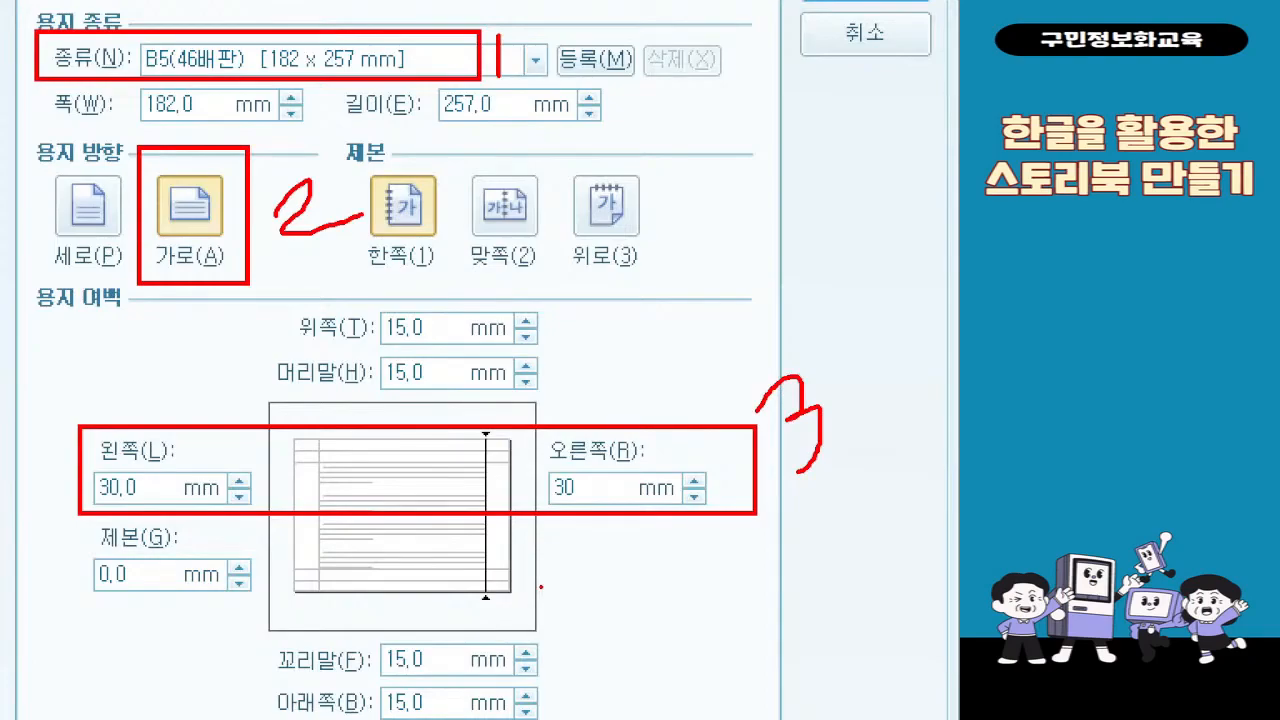
pyautogui.press('Escape')
pyautogui.hotkey('ctrl', '4')
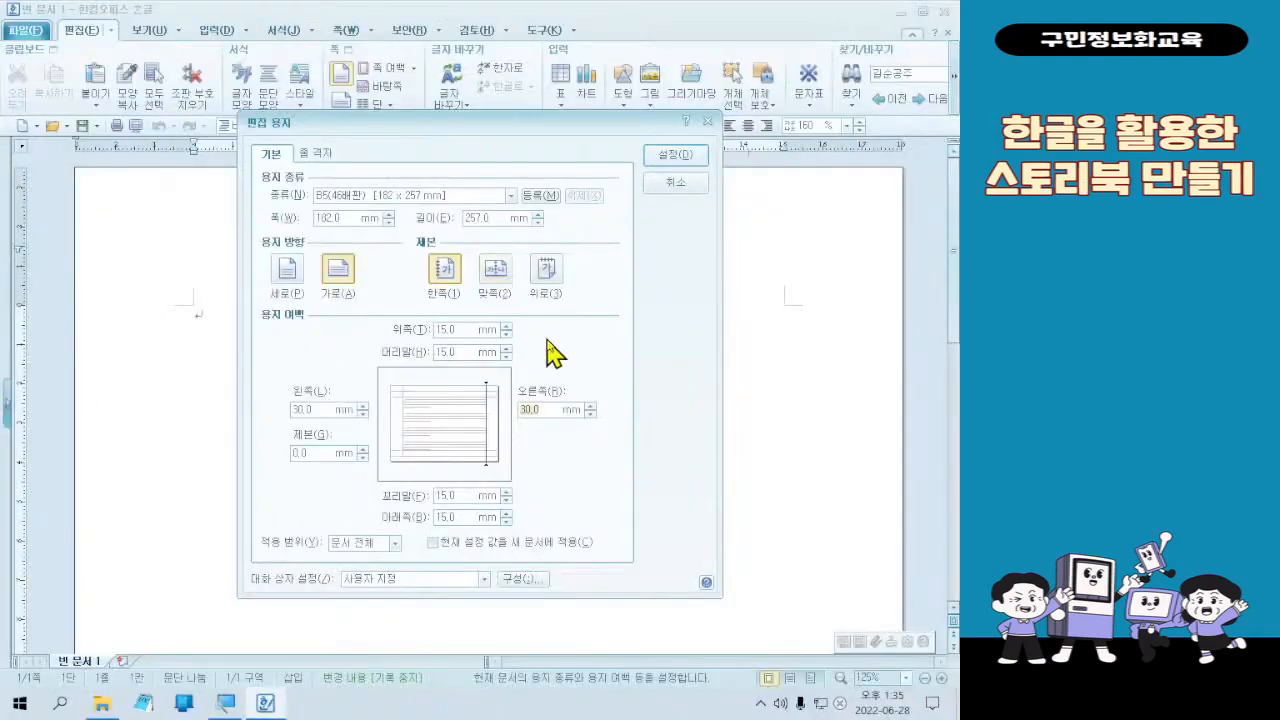
pyautogui.click(666, 157)
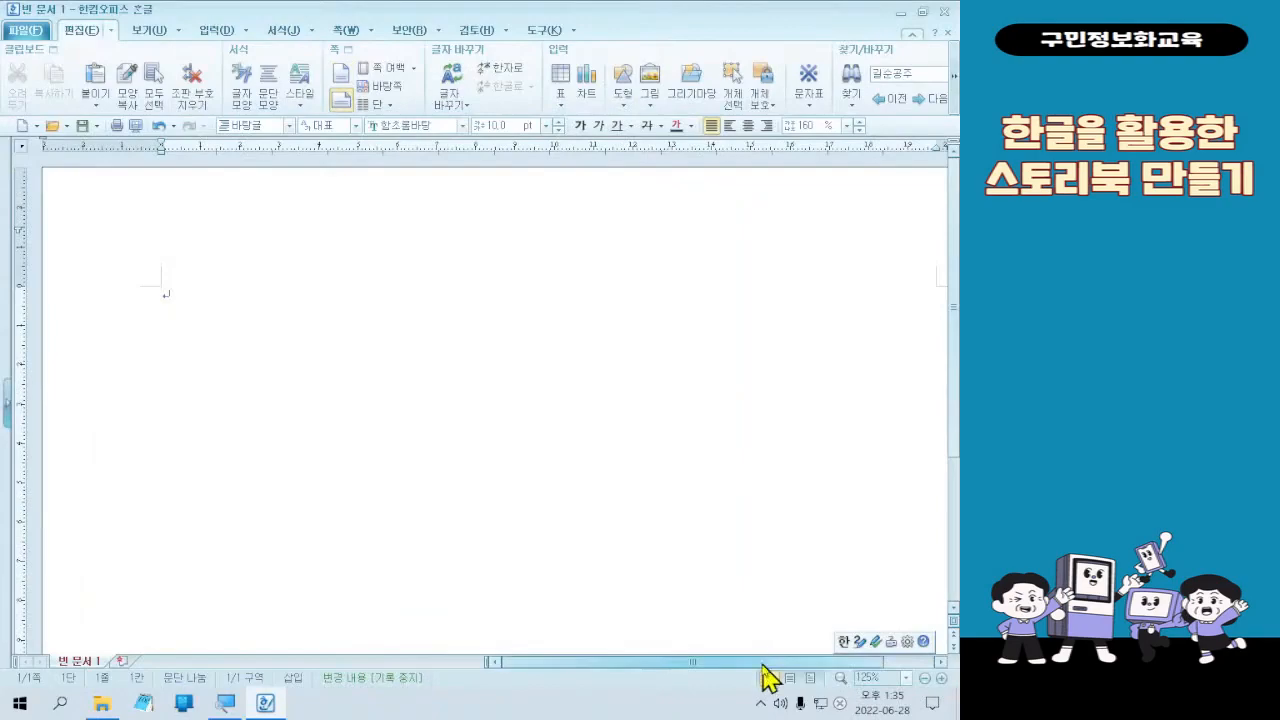
# Step: Set the zoom to 쪽 맞춤 so the whole landscape page fits in the view
pyautogui.click(809, 678)
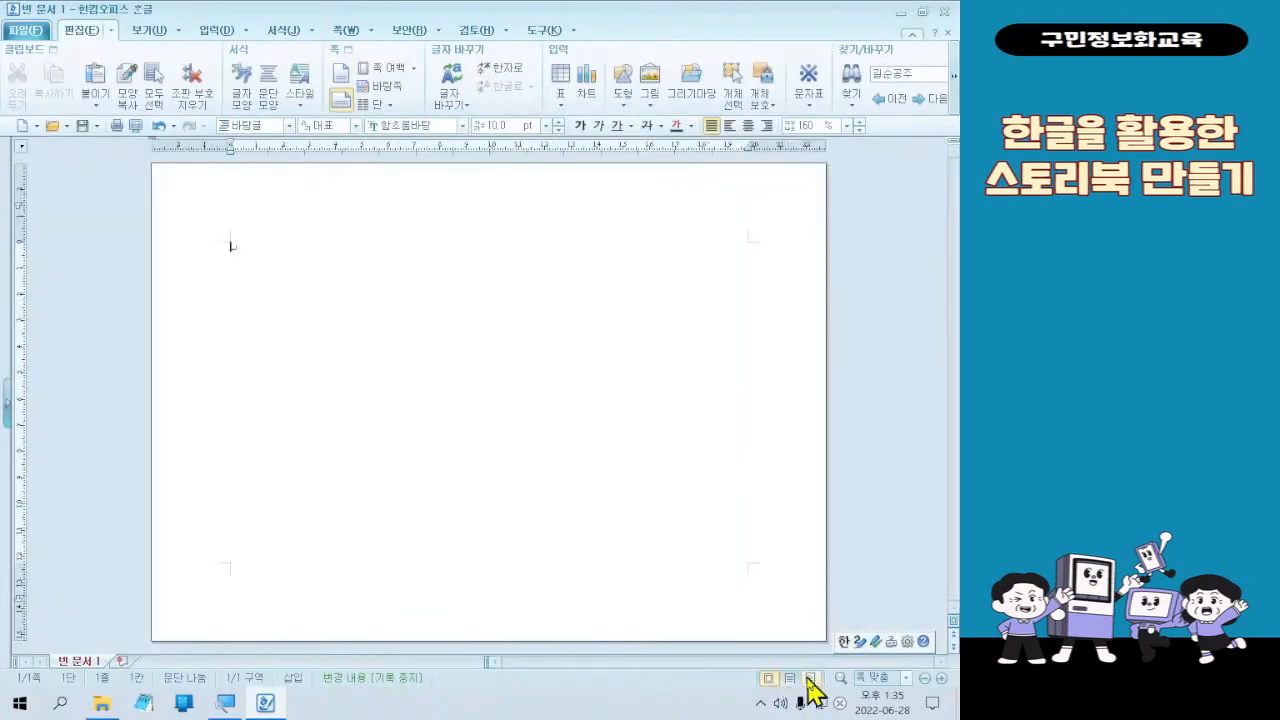
pyautogui.hotkey('ctrl', '1')
pyautogui.click(805, 702)
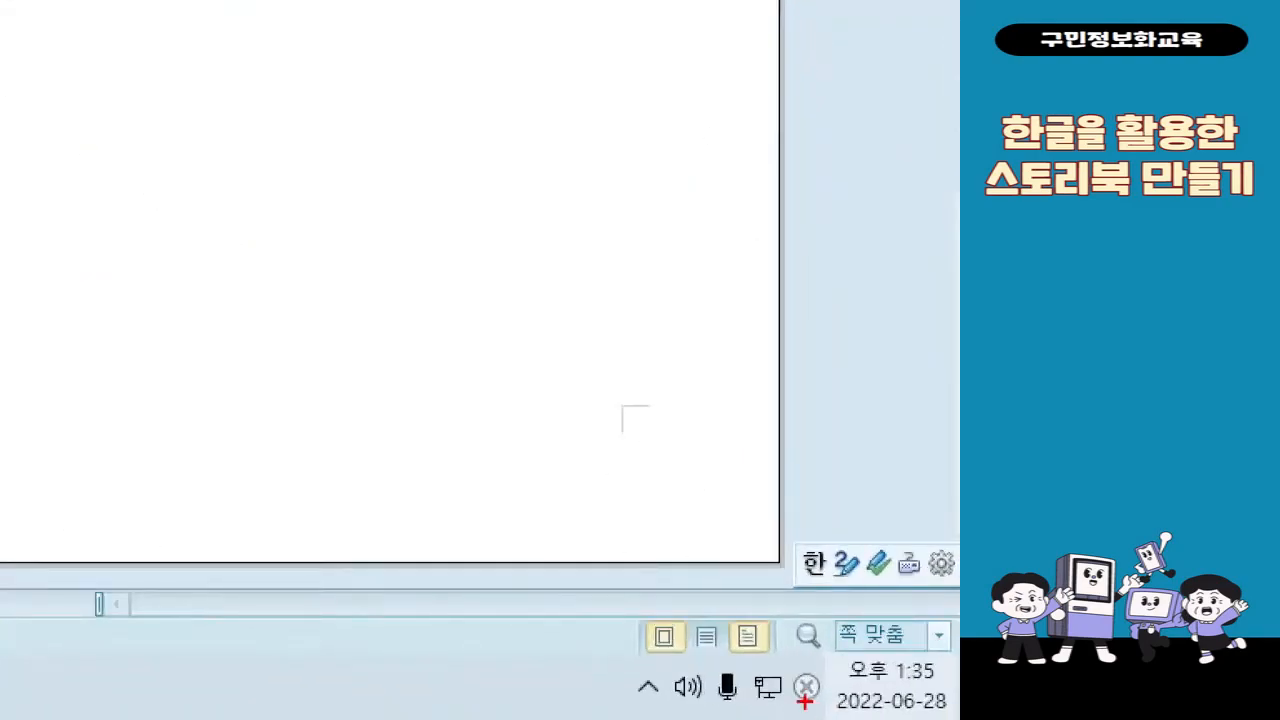
pyautogui.press('Escape')
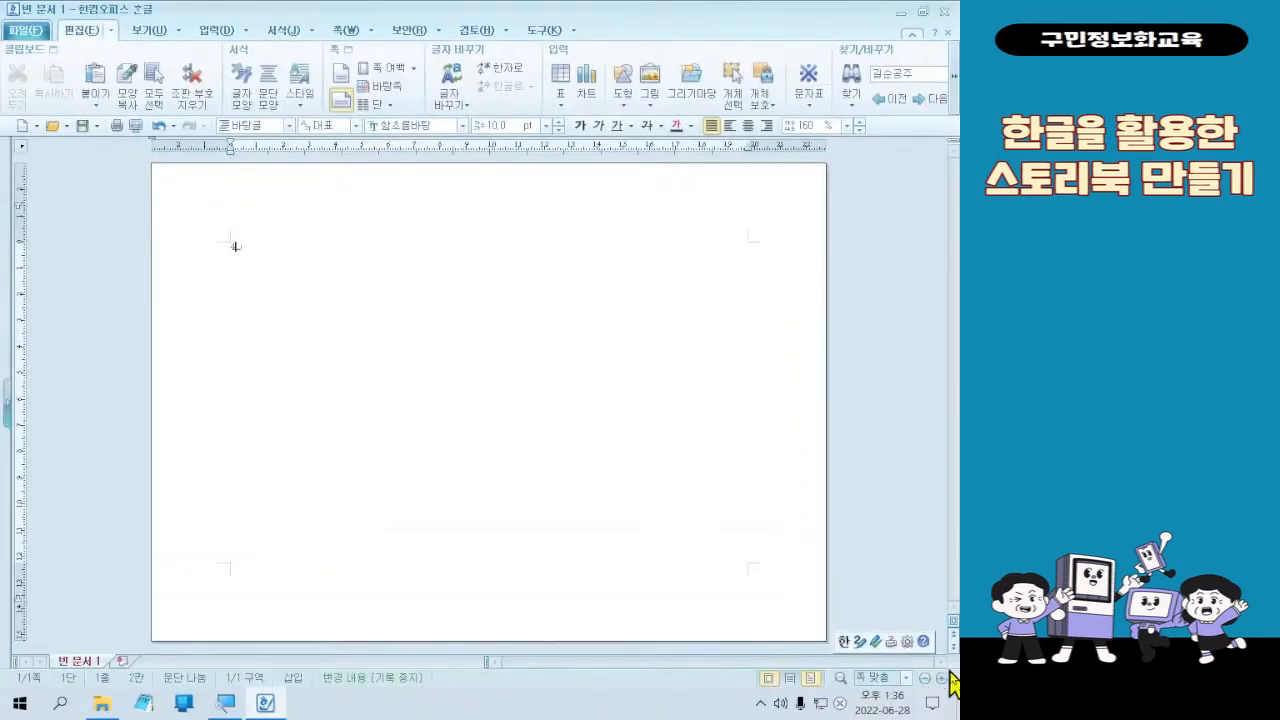
pyautogui.hotkey('ctrl', '4')
pyautogui.click(907, 680)
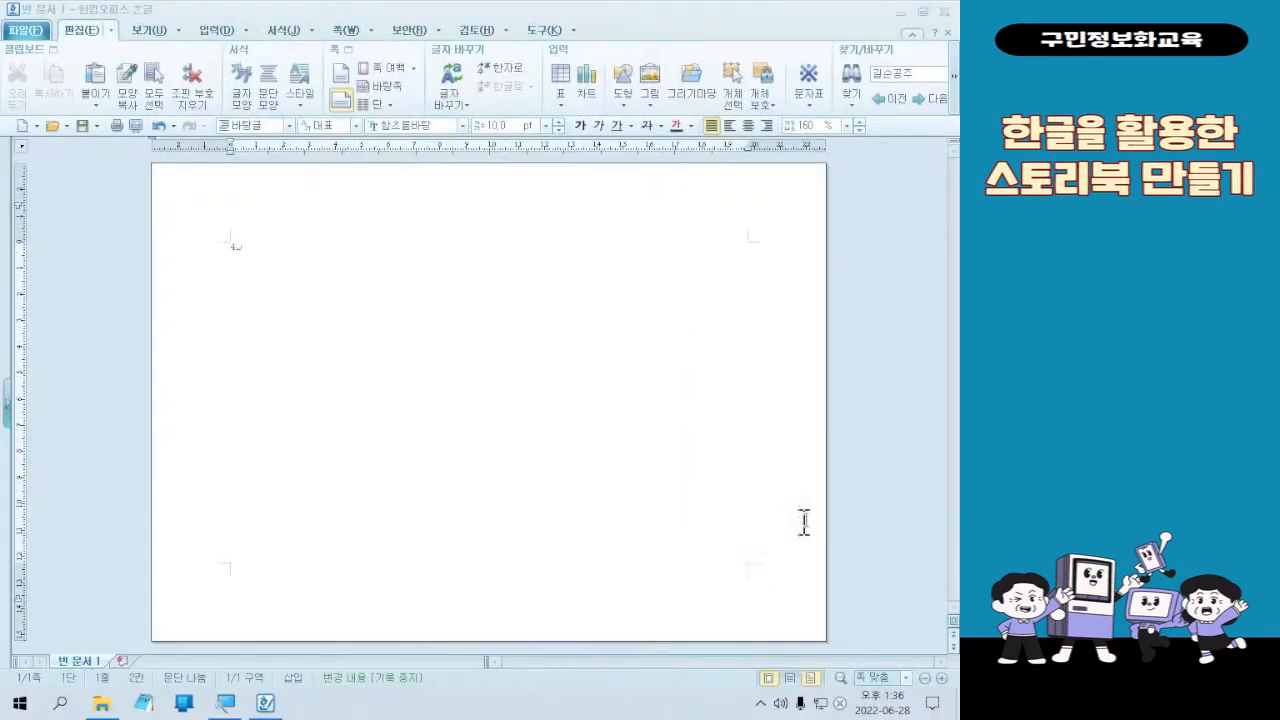
pyautogui.click(905, 679)
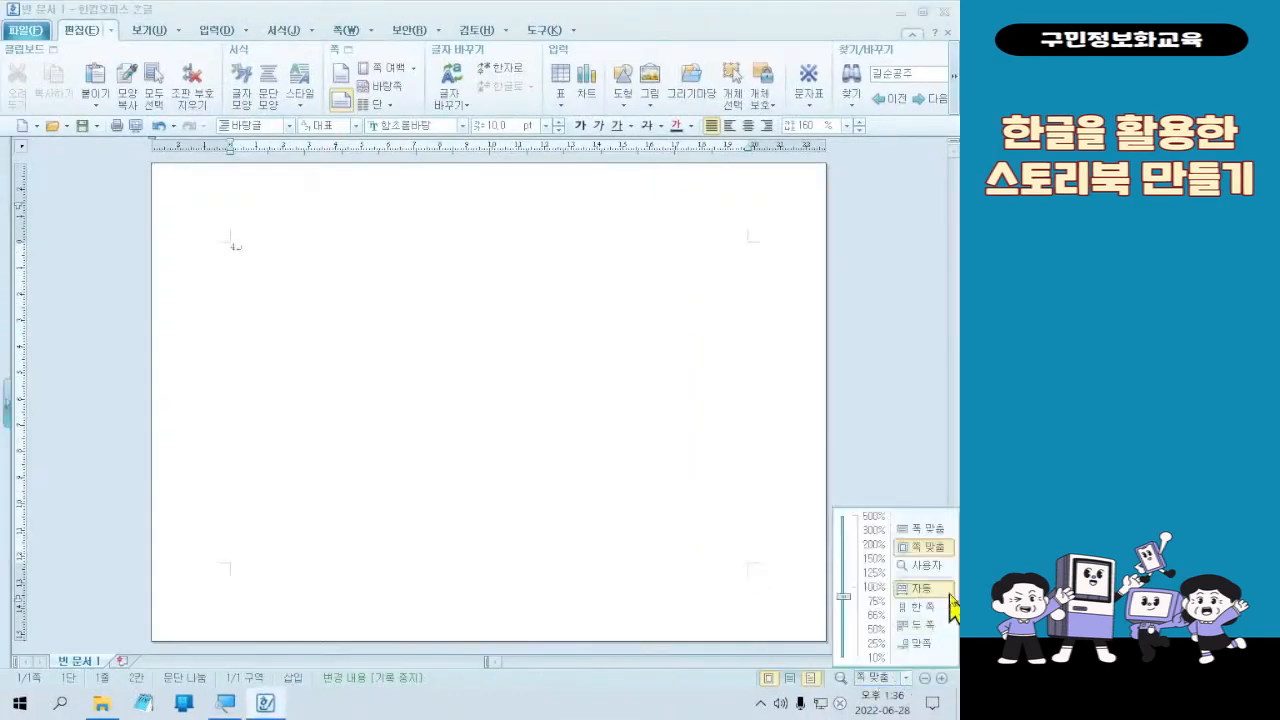
pyautogui.click(941, 560)
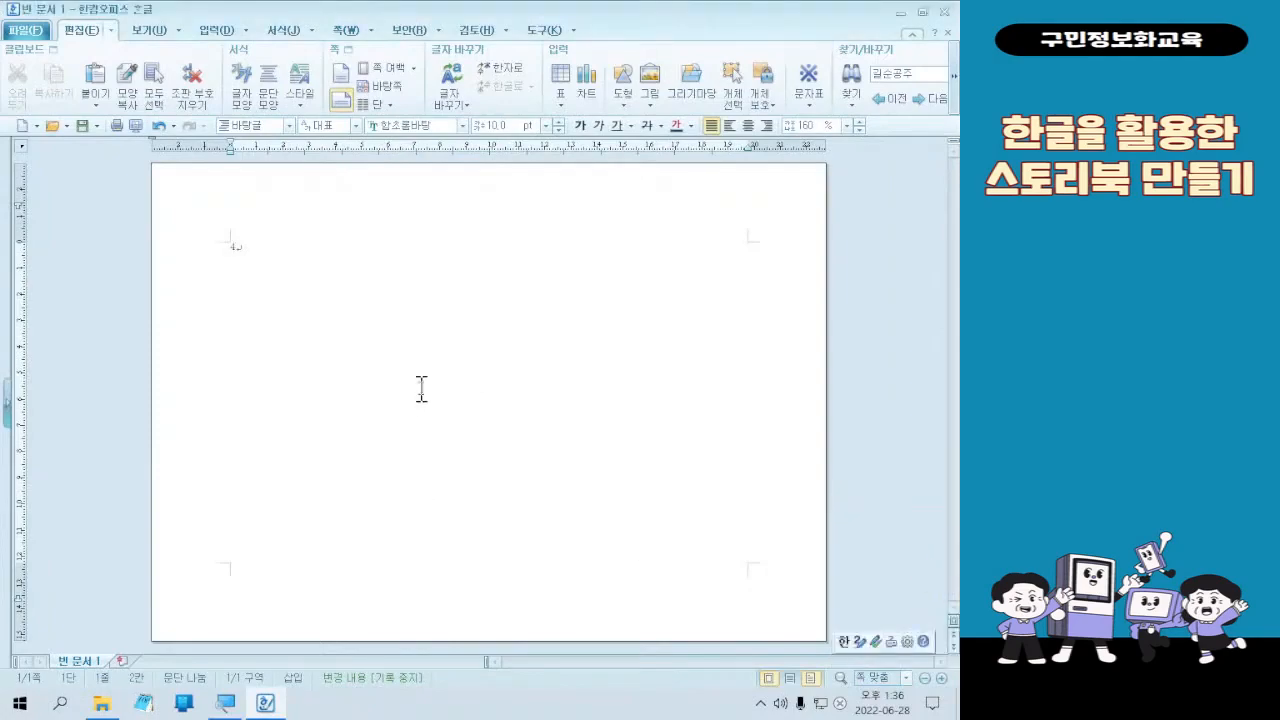
# Step: Replace the page's content with the title "Things that I like" and add three line breaks after it
pyautogui.hotkey('ctrl', 'a')
pyautogui.press('Hangul')
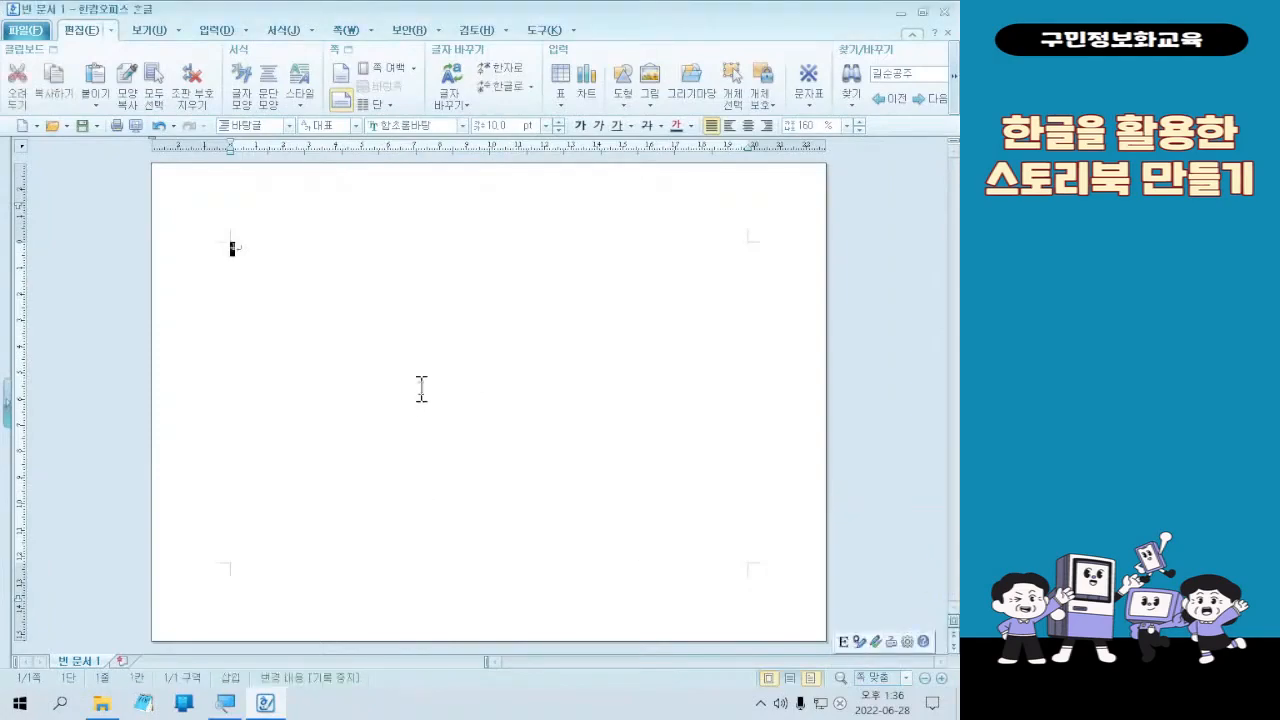
pyautogui.write('Things ')
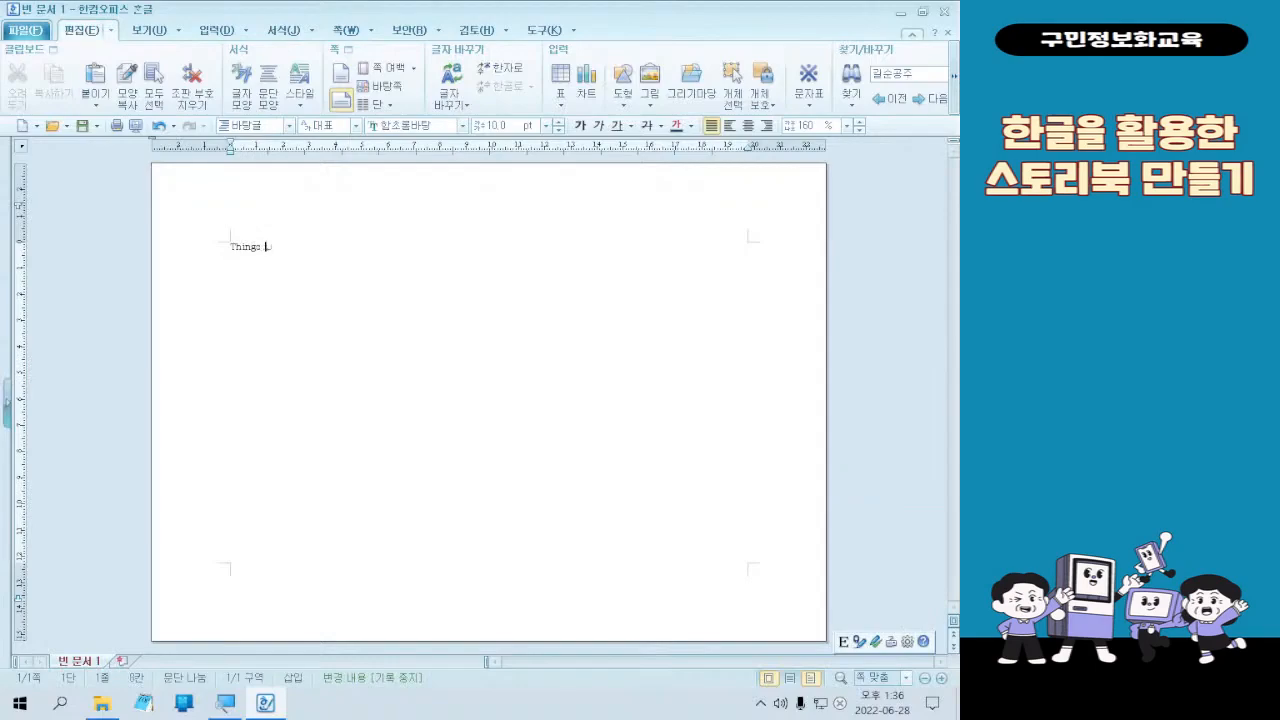
pyautogui.write('that ')
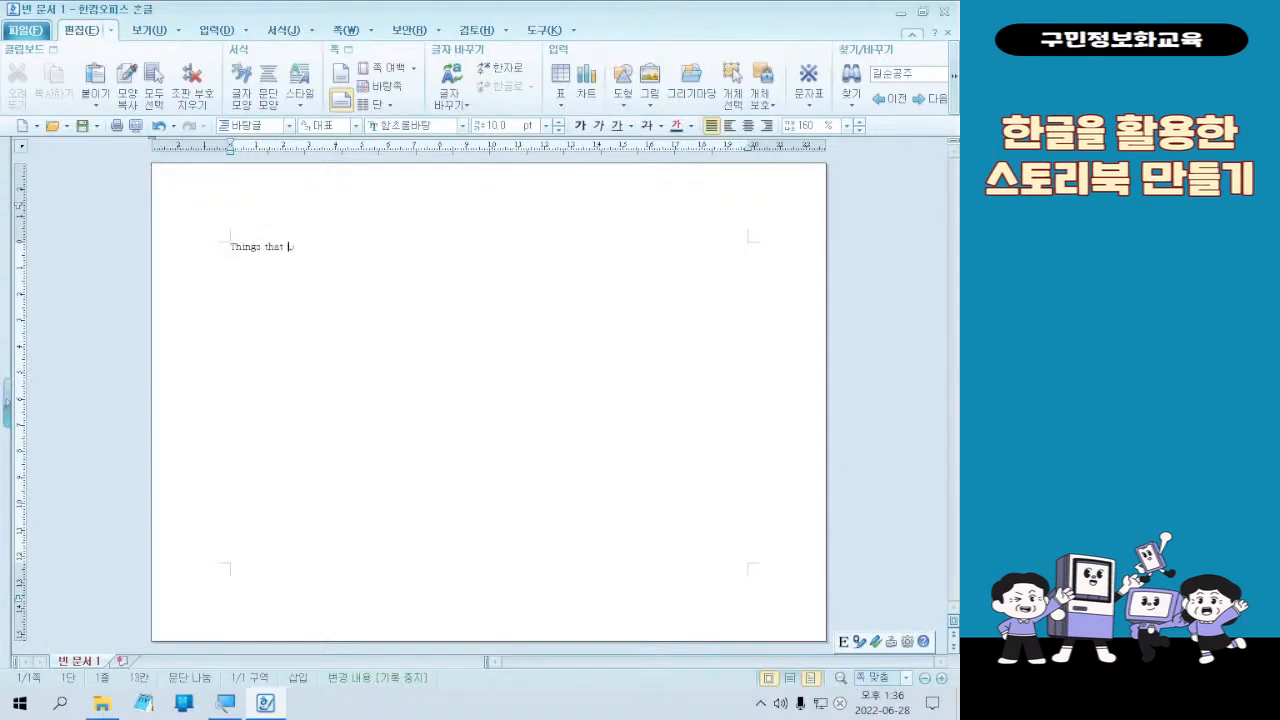
pyautogui.write('I like')
pyautogui.tripleClick(421, 389)
pyautogui.click(421, 389)
pyautogui.press('Return')
pyautogui.press('Return')
pyautogui.press('Return')
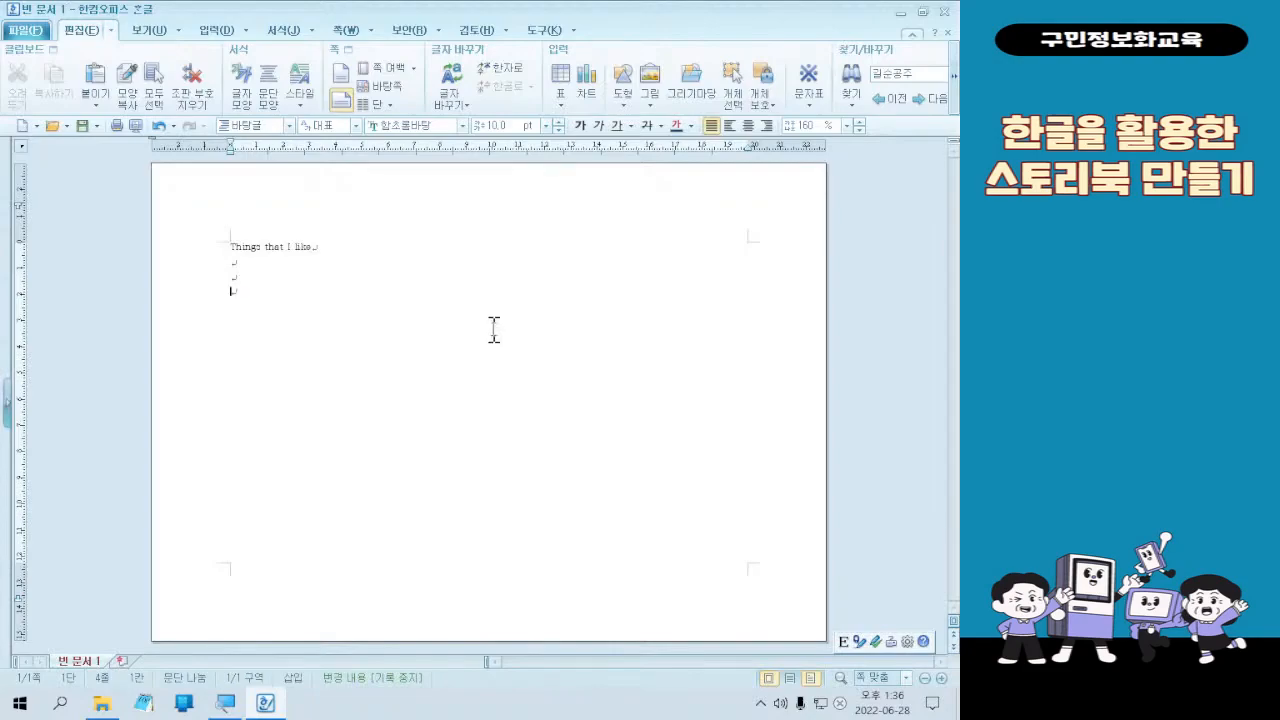
pyautogui.click(789, 678)
pyautogui.click(770, 678)
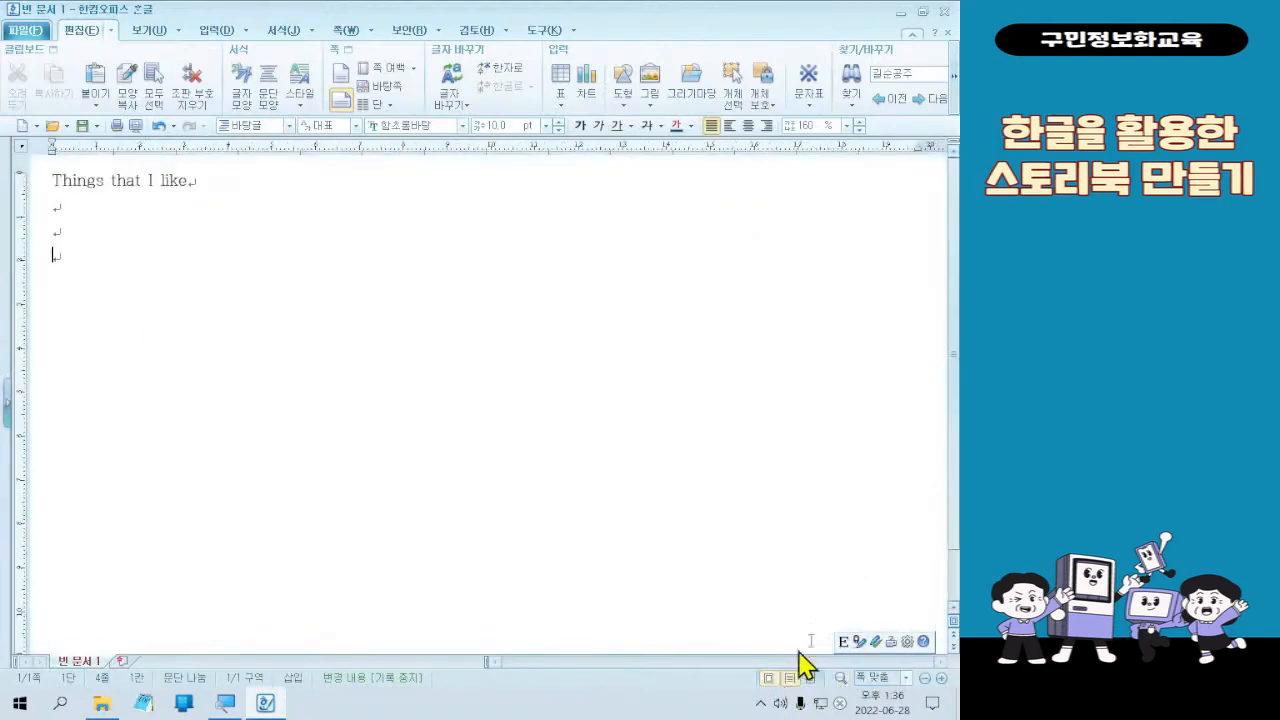
pyautogui.scroll(5, 426, 386)
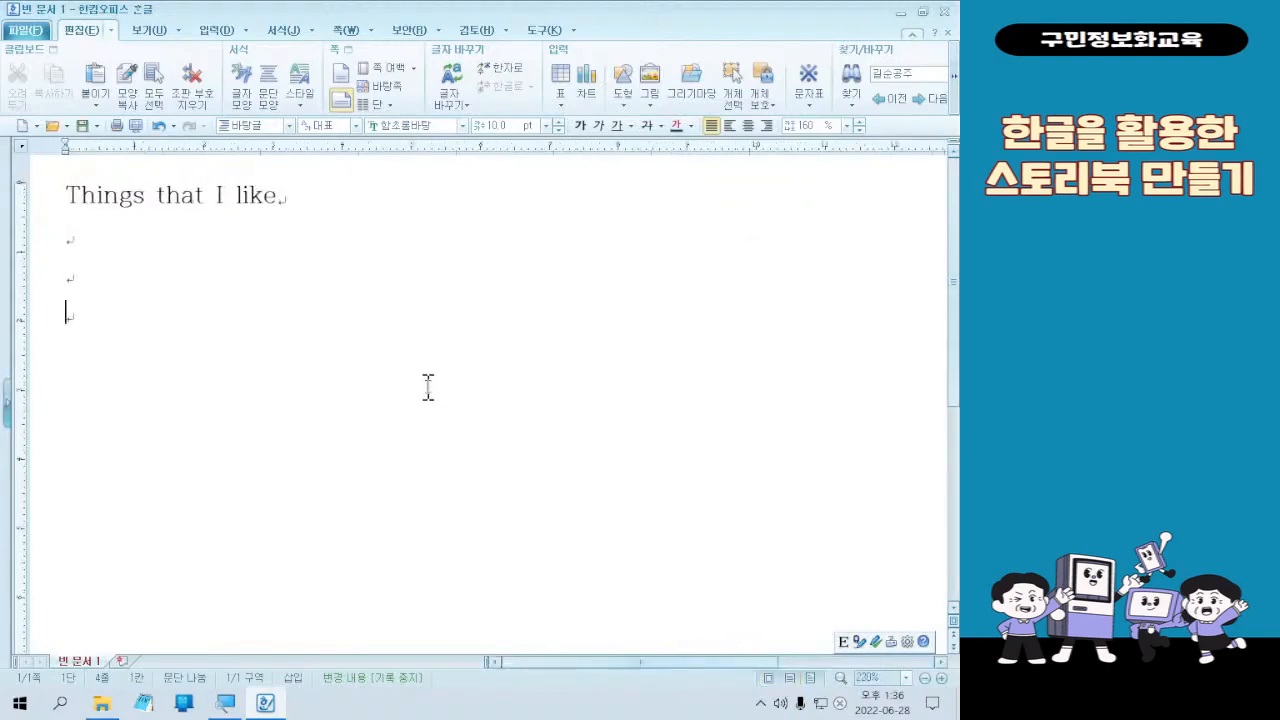
pyautogui.scroll(3, 405, 383)
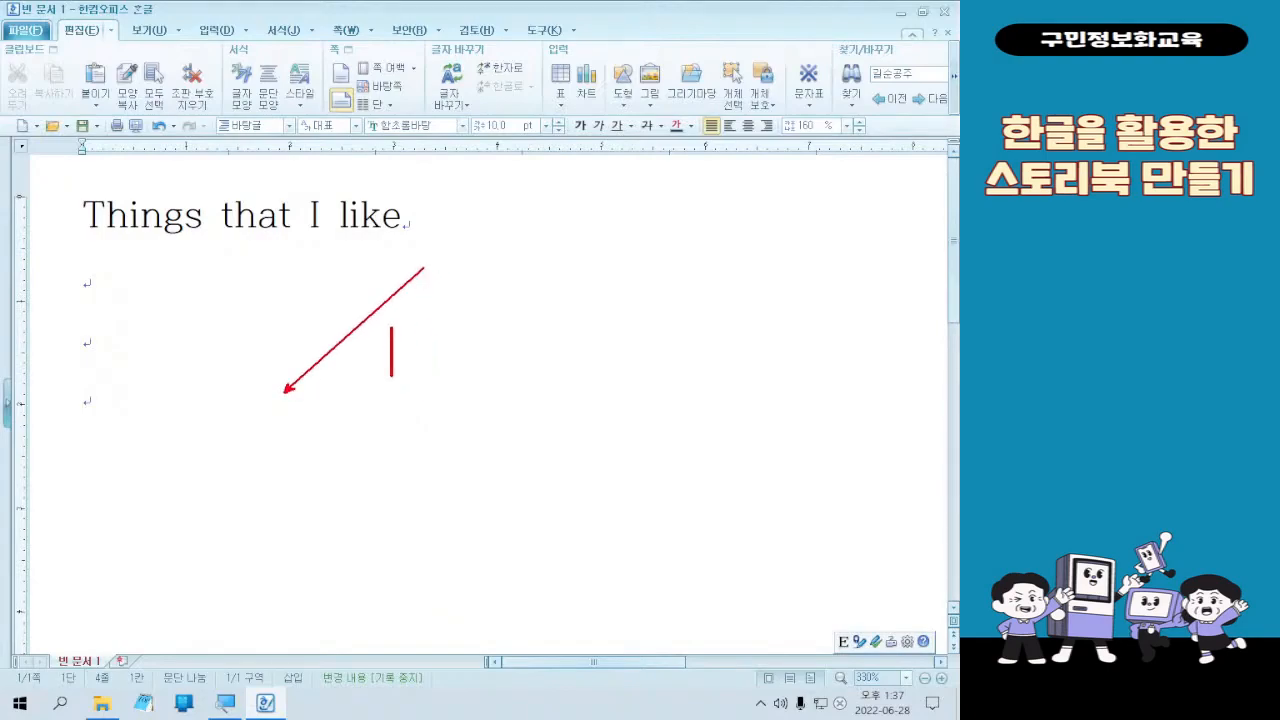
pyautogui.write('3 Enter')
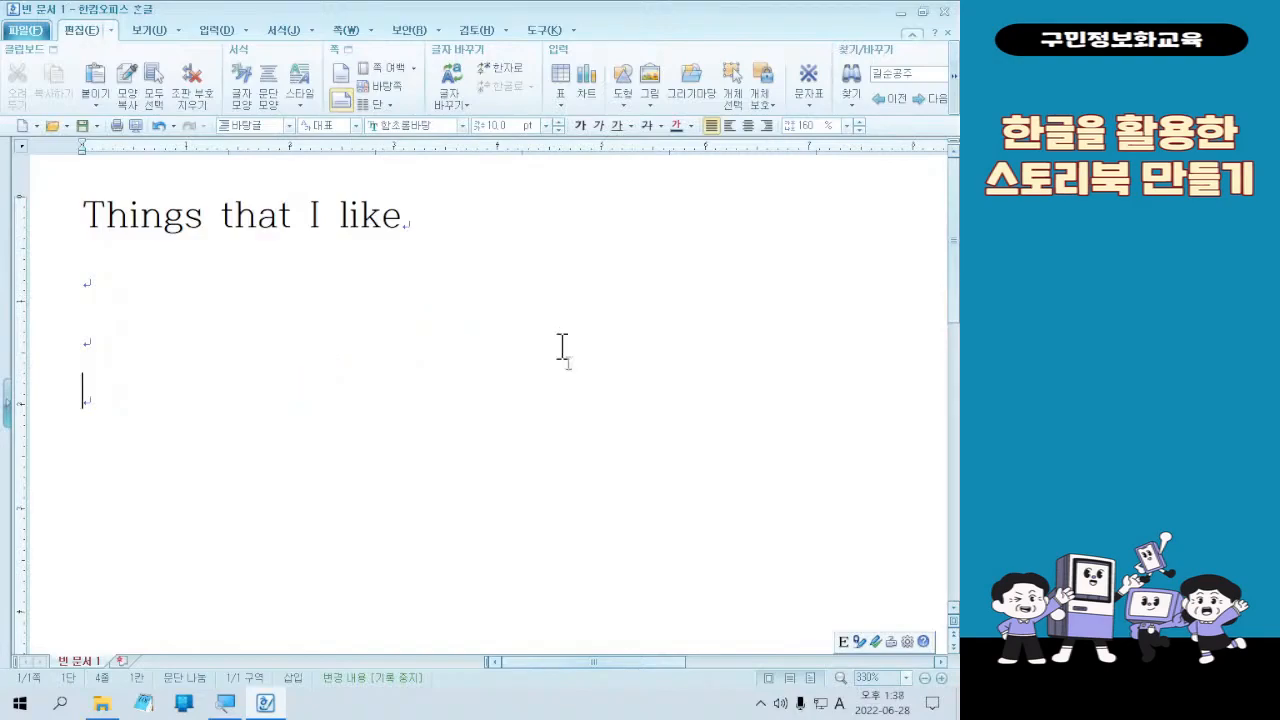
pyautogui.click(808, 678)
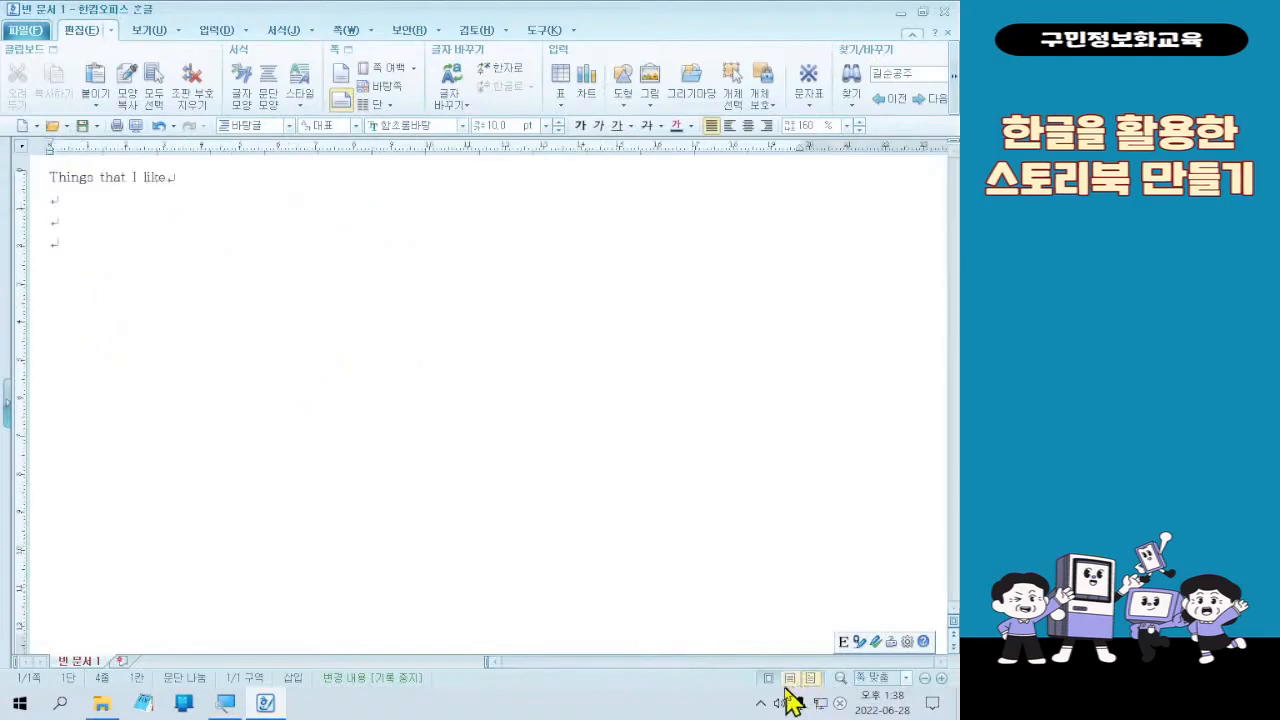
pyautogui.click(768, 678)
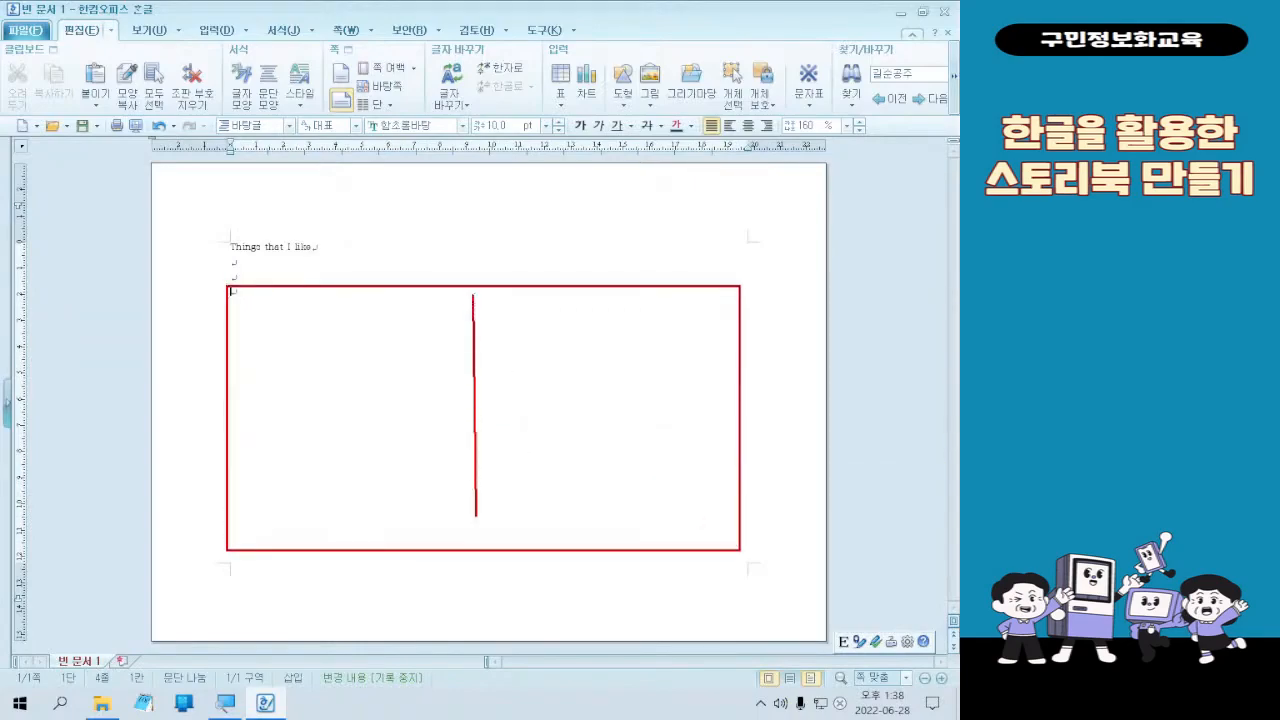
pyautogui.moveTo(240, 400)
pyautogui.mouseDown()
pyautogui.moveTo(771, 423)
pyautogui.moveTo(738, 401)
pyautogui.mouseUp()
pyautogui.moveTo(405, 384)
pyautogui.mouseDown()
pyautogui.moveTo(300, 383)
pyautogui.moveTo(412, 386)
pyautogui.moveTo(378, 393)
pyautogui.mouseUp()
pyautogui.moveTo(583, 358)
pyautogui.mouseDown()
pyautogui.moveTo(647, 332)
pyautogui.moveTo(583, 384)
pyautogui.mouseUp()
pyautogui.moveTo(372, 500)
pyautogui.mouseDown()
pyautogui.moveTo(290, 495)
pyautogui.moveTo(372, 488)
pyautogui.mouseUp()
pyautogui.moveTo(642, 494)
pyautogui.mouseDown()
pyautogui.moveTo(664, 490)
pyautogui.moveTo(657, 480)
pyautogui.moveTo(648, 518)
pyautogui.mouseUp()
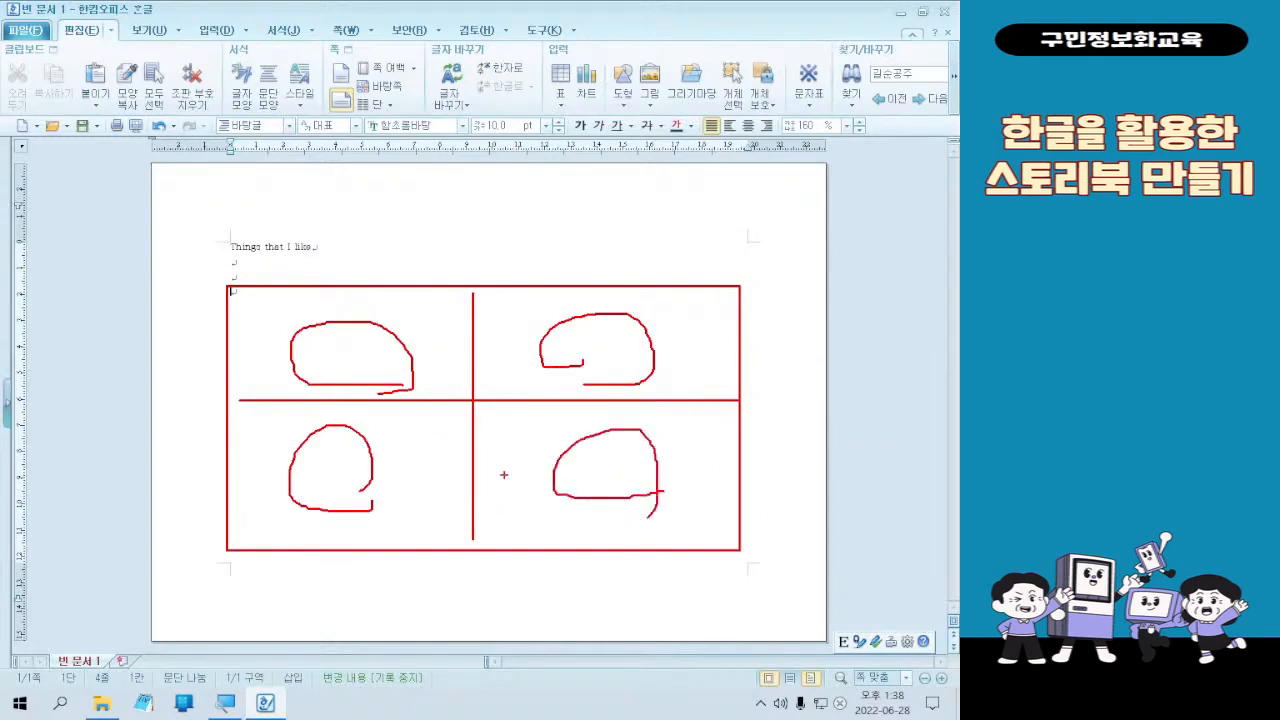
pyautogui.press('Escape')
pyautogui.write('4')
# Step: Insert a table with 2 rows and 2 columns below the title, keeping 글자처럼 취급 enabled
pyautogui.click(211, 45)
pyautogui.click(211, 30)
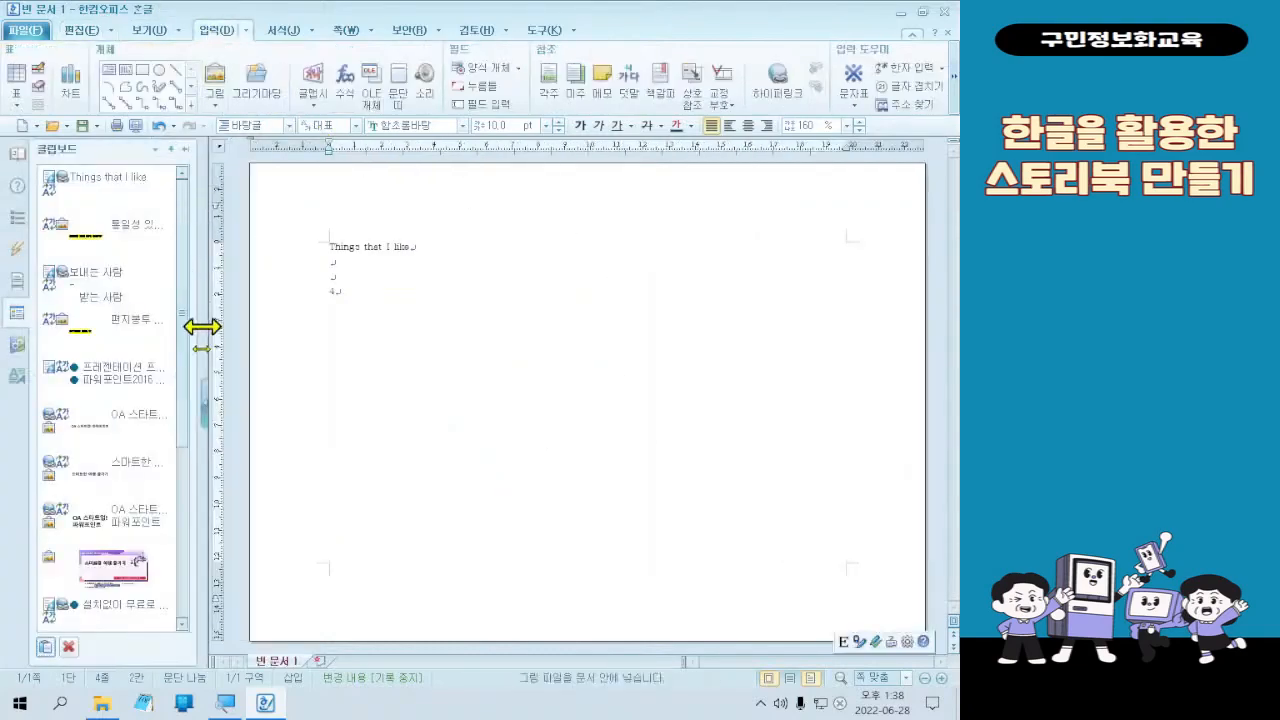
pyautogui.click(197, 153)
pyautogui.click(192, 148)
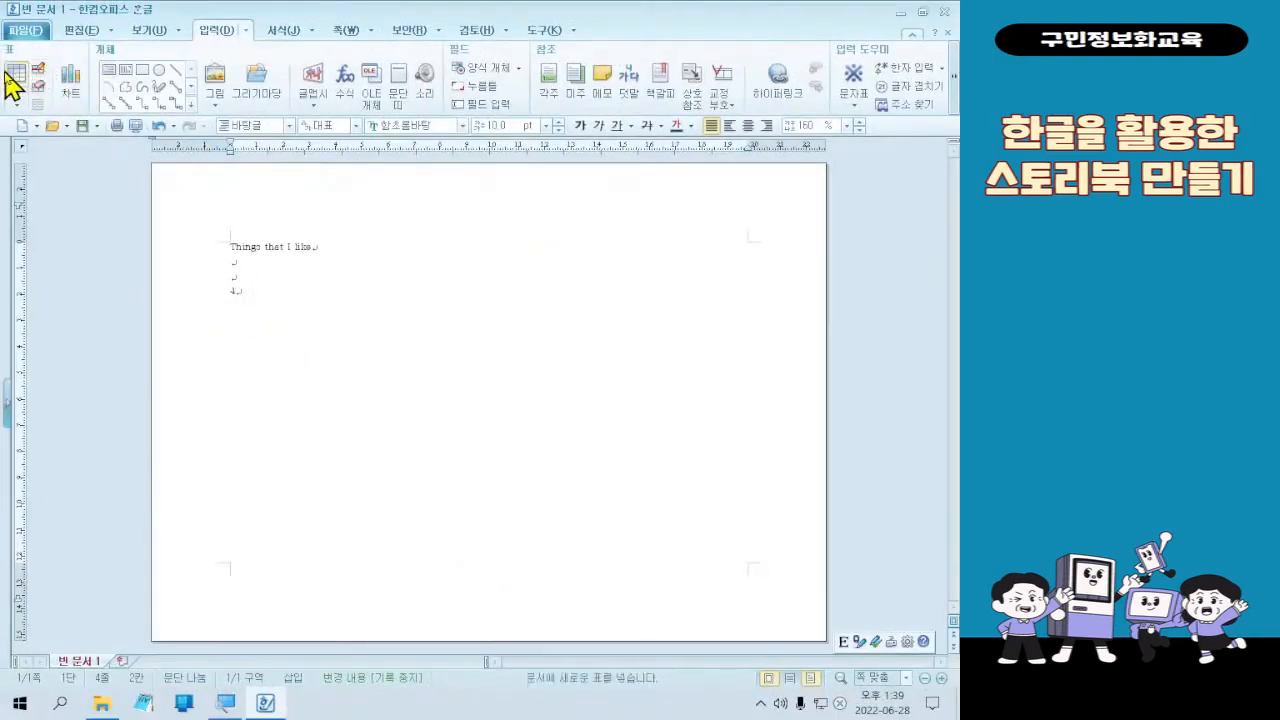
pyautogui.click(33, 148)
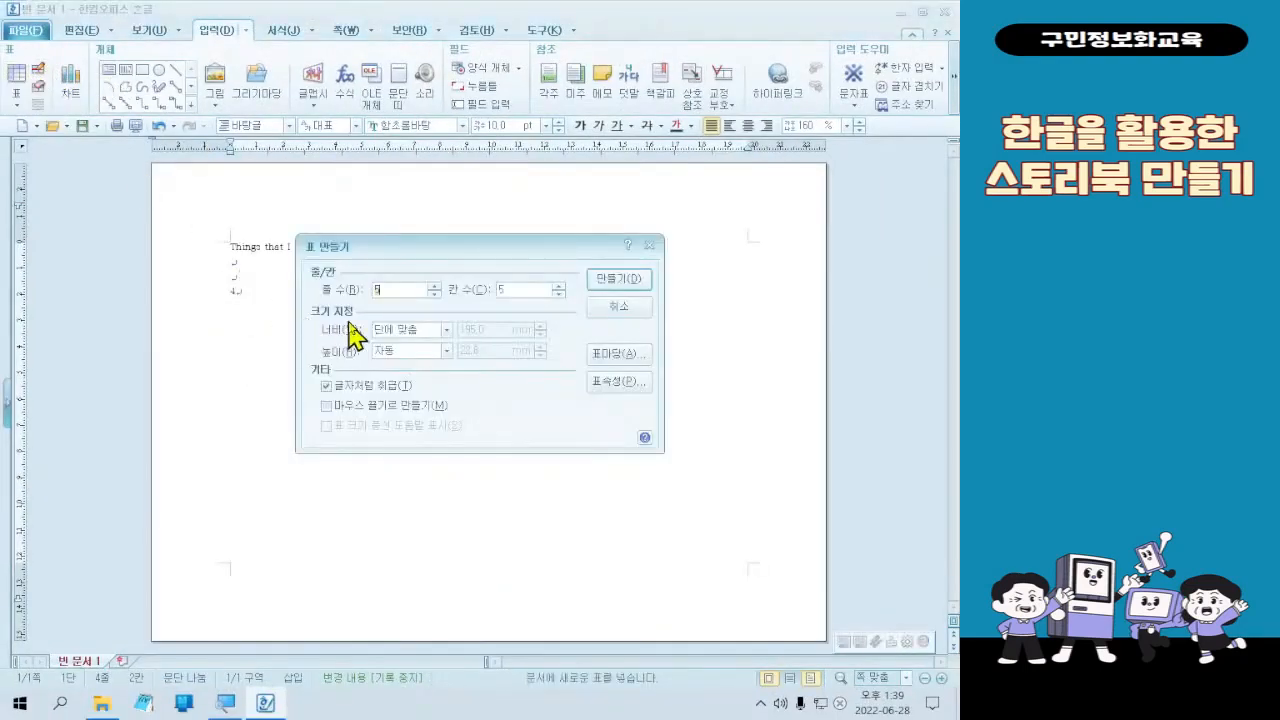
pyautogui.click(433, 293)
pyautogui.click(433, 293)
pyautogui.click(433, 293)
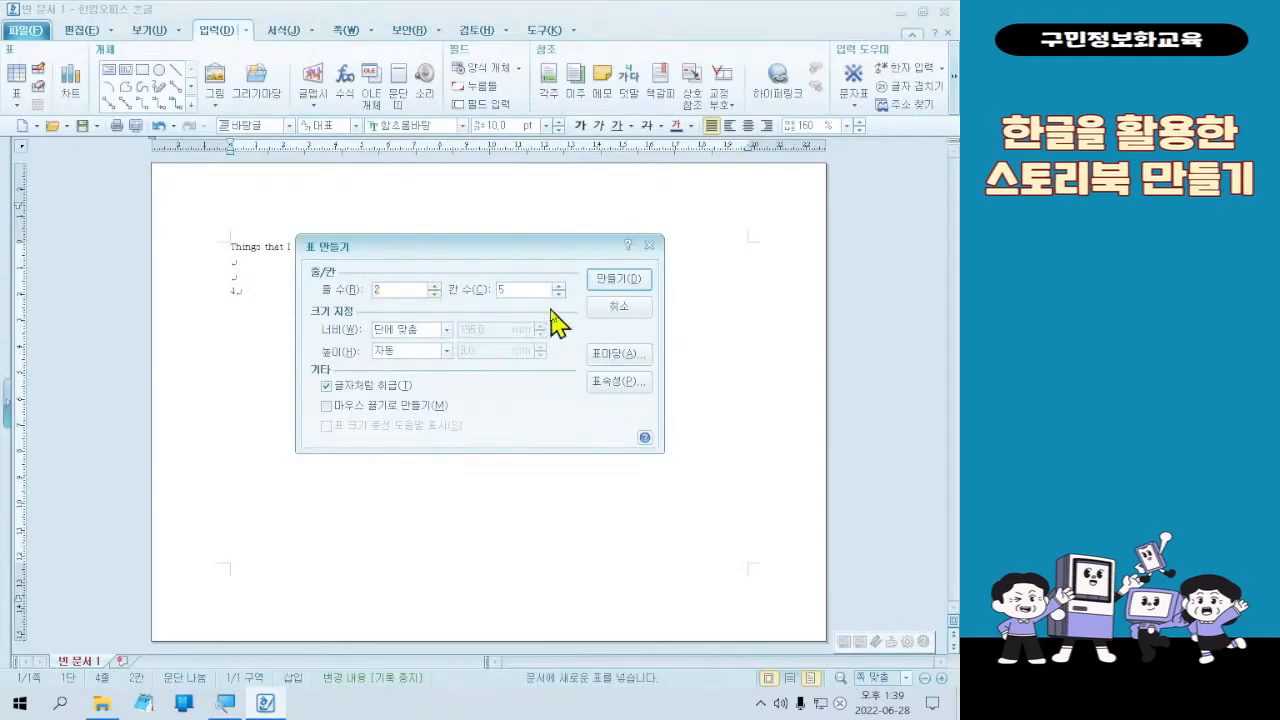
pyautogui.click(558, 293)
pyautogui.click(558, 293)
pyautogui.click(558, 293)
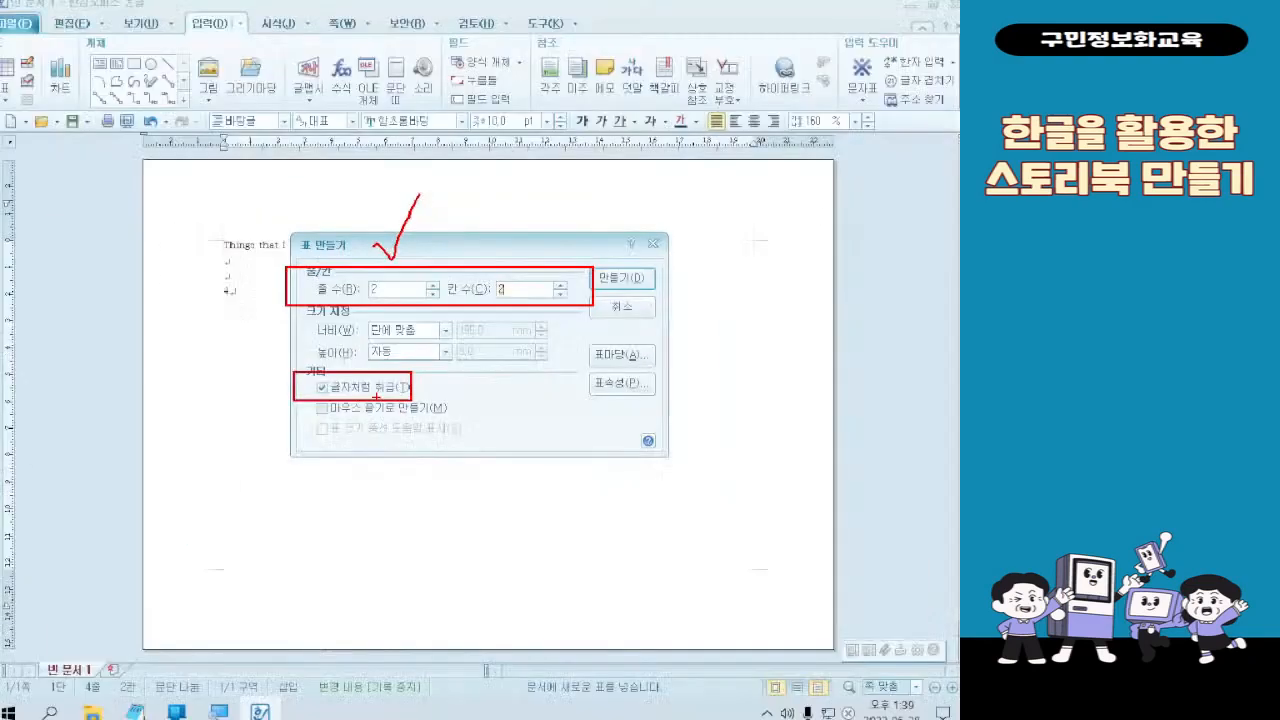
pyautogui.click(614, 278)
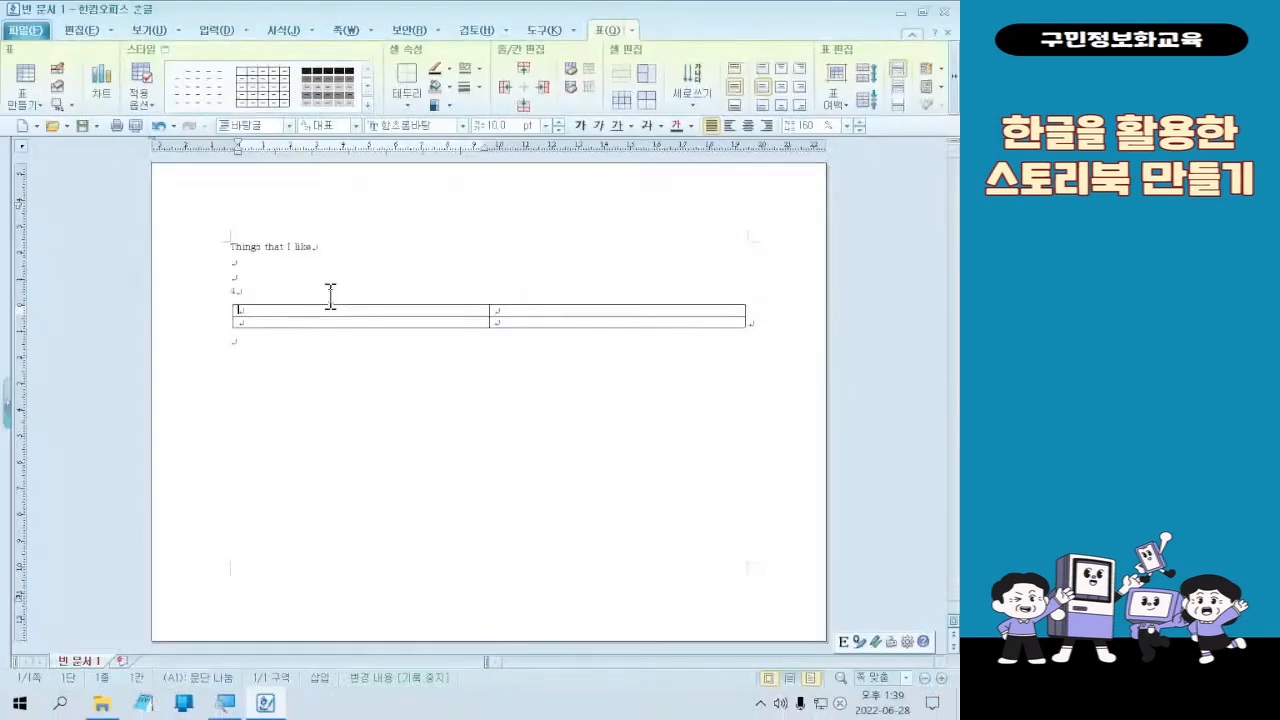
# Step: Delete the stray 4 above the table and enlarge all four cells evenly to fill most of the page below the title
pyautogui.click(225, 245)
pyautogui.press('BackSpace')
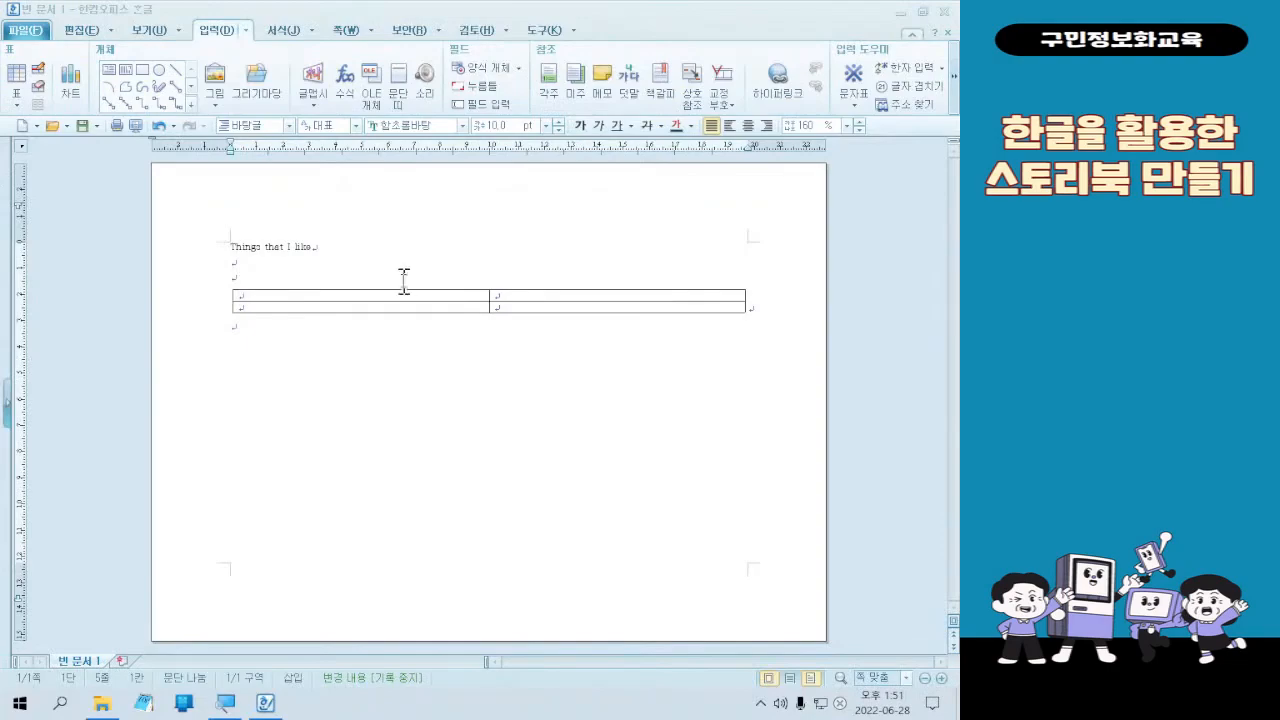
pyautogui.moveTo(392, 293); pyautogui.dragTo(553, 330)
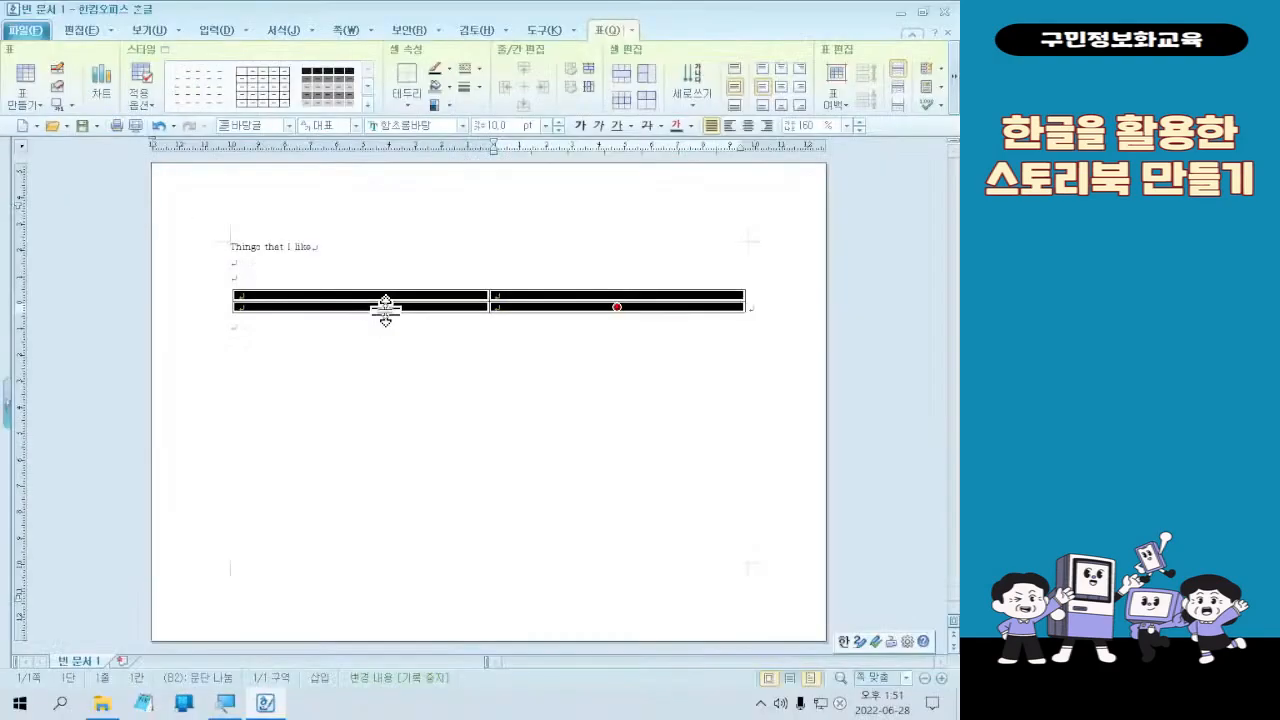
pyautogui.moveTo(385, 311); pyautogui.dragTo(343, 545)
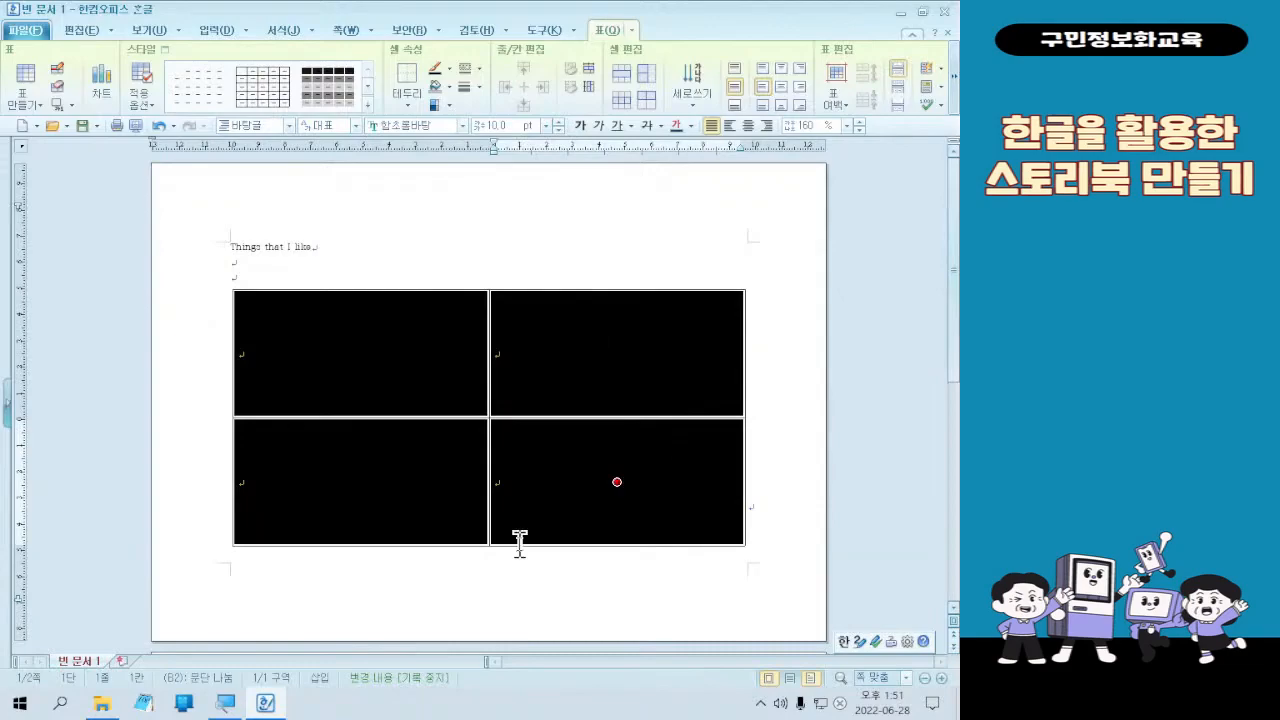
pyautogui.moveTo(513, 543); pyautogui.dragTo(516, 510)
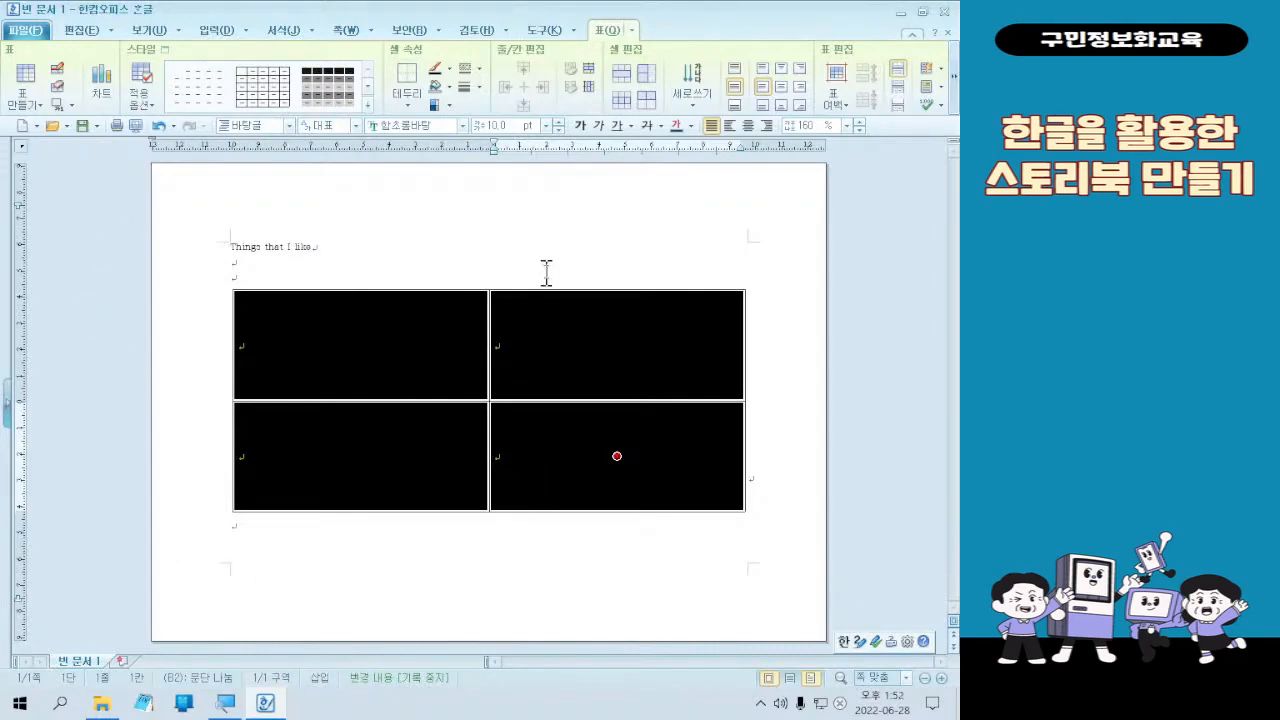
pyautogui.click(709, 261)
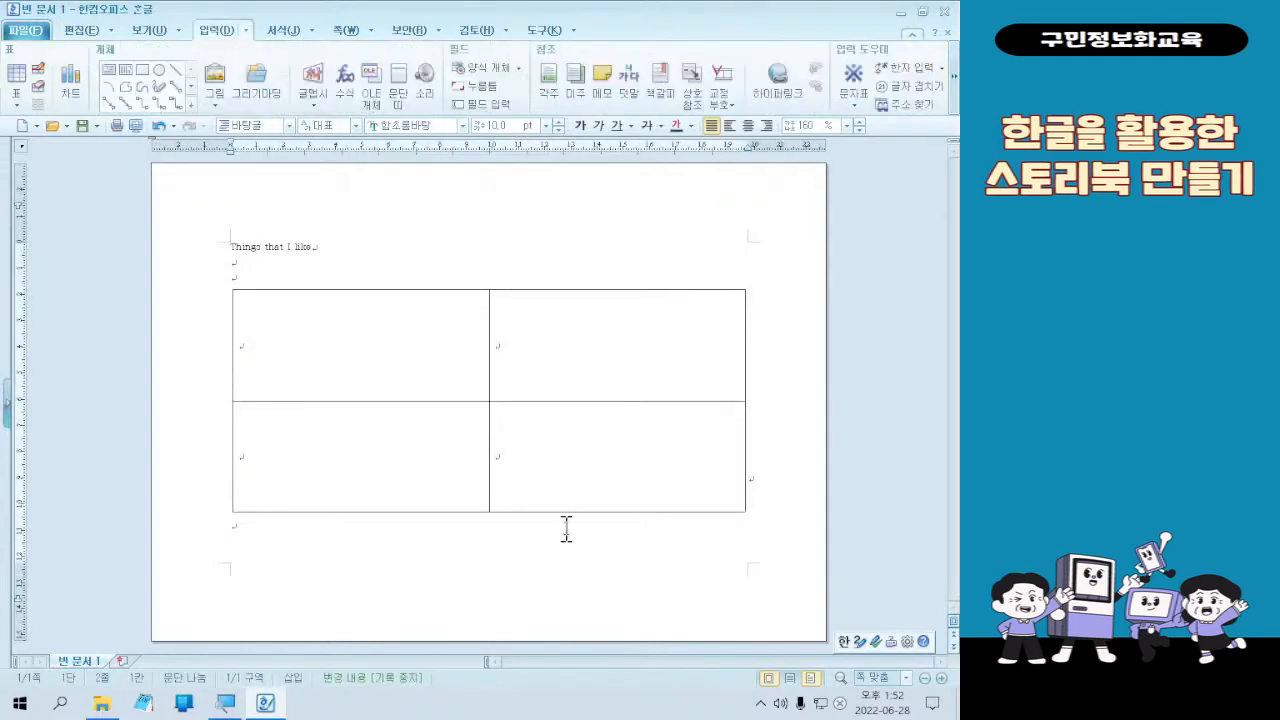
# Step: Open the page border/background settings, choose a 그러데이션 fill, and check the sample image for the background style
pyautogui.click(338, 38)
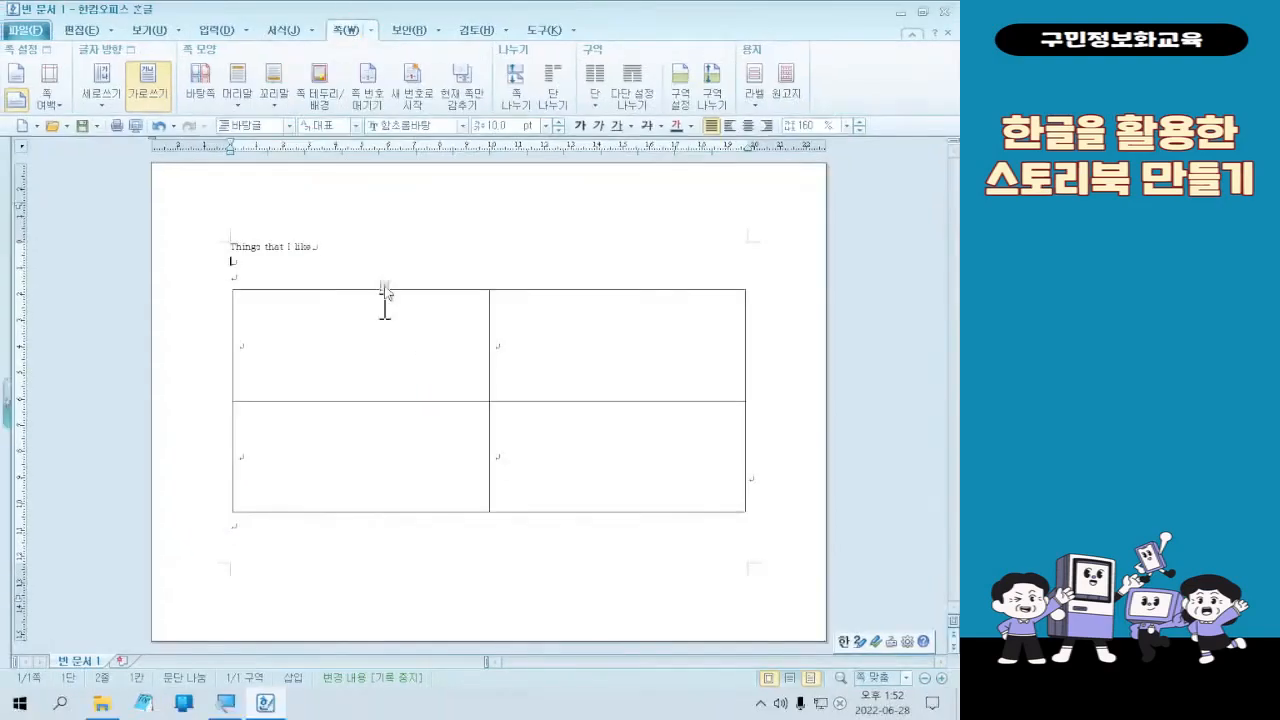
pyautogui.click(304, 170)
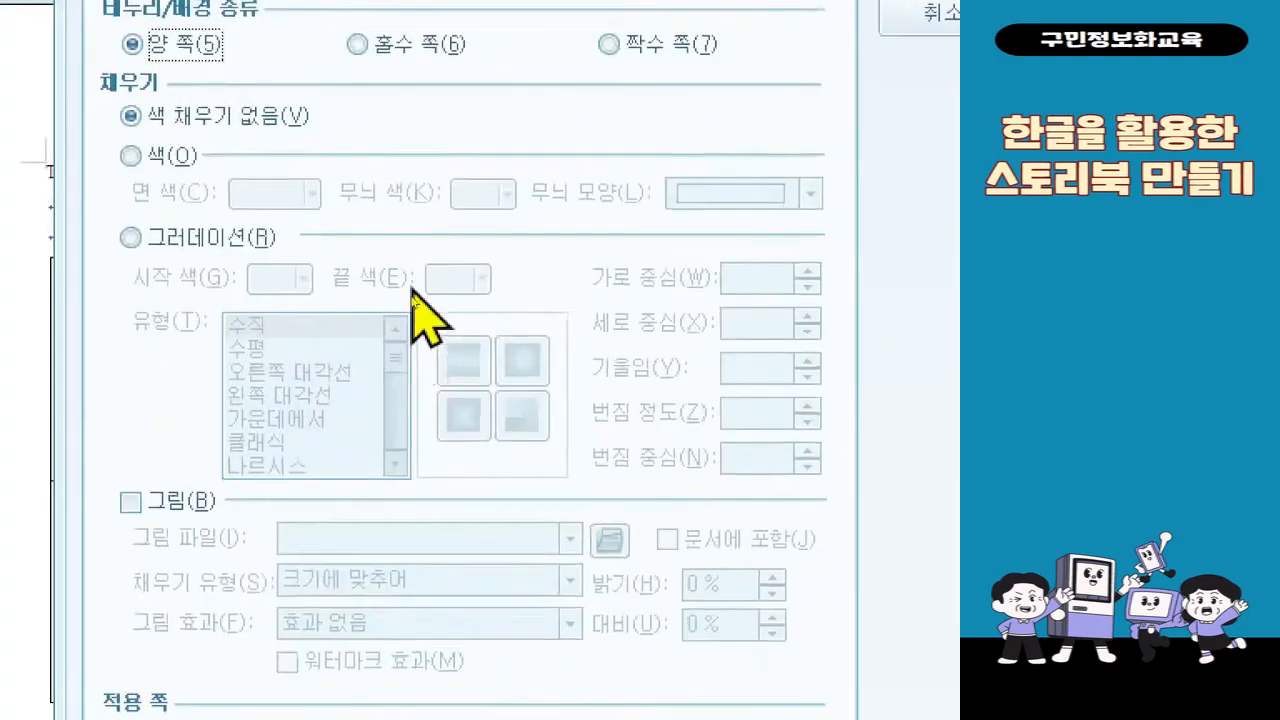
pyautogui.click(185, 290)
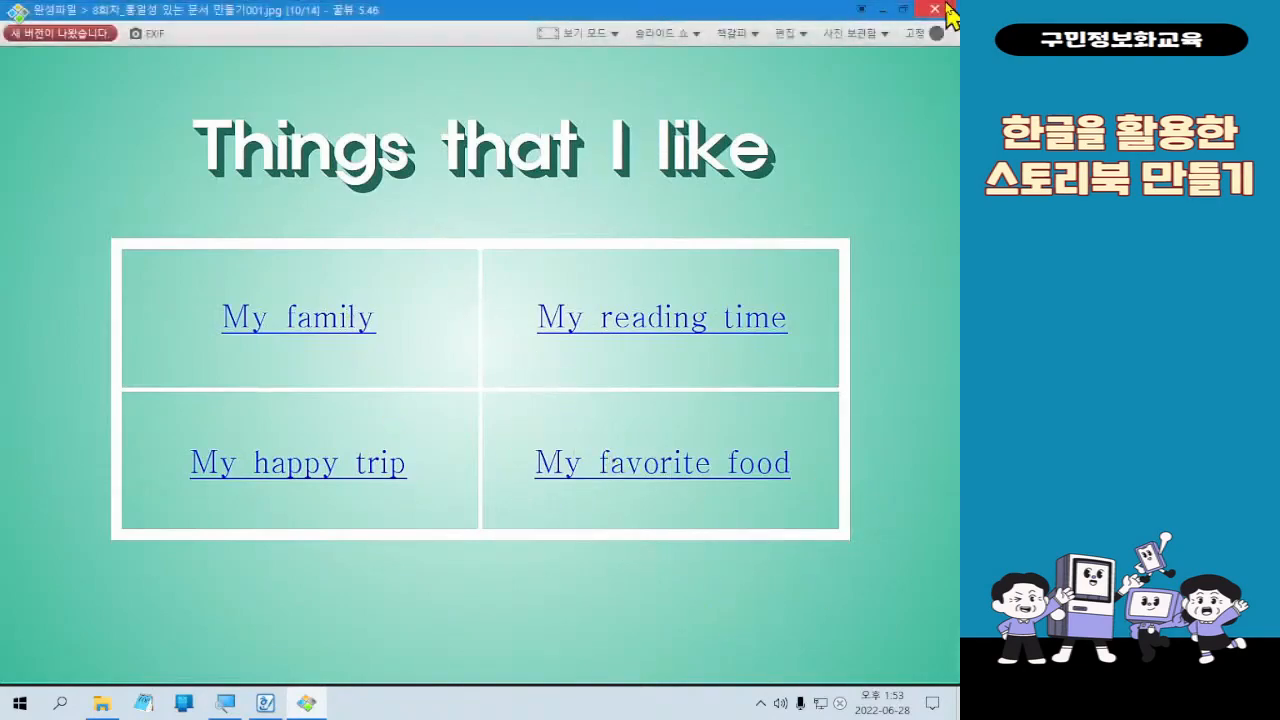
pyautogui.click(895, 14)
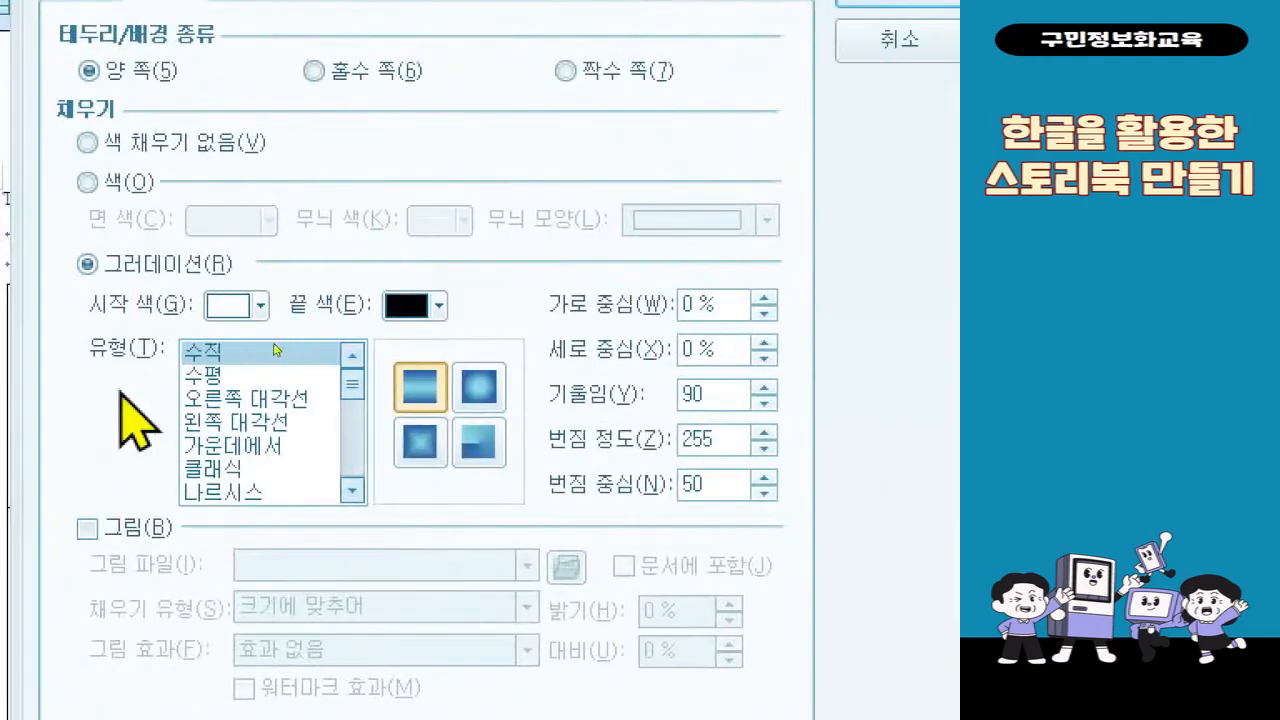
# Step: Switch the colour palette to 꿈 and set the gradient's start colour to the teal swatch at 90% 밝게
pyautogui.click(260, 306)
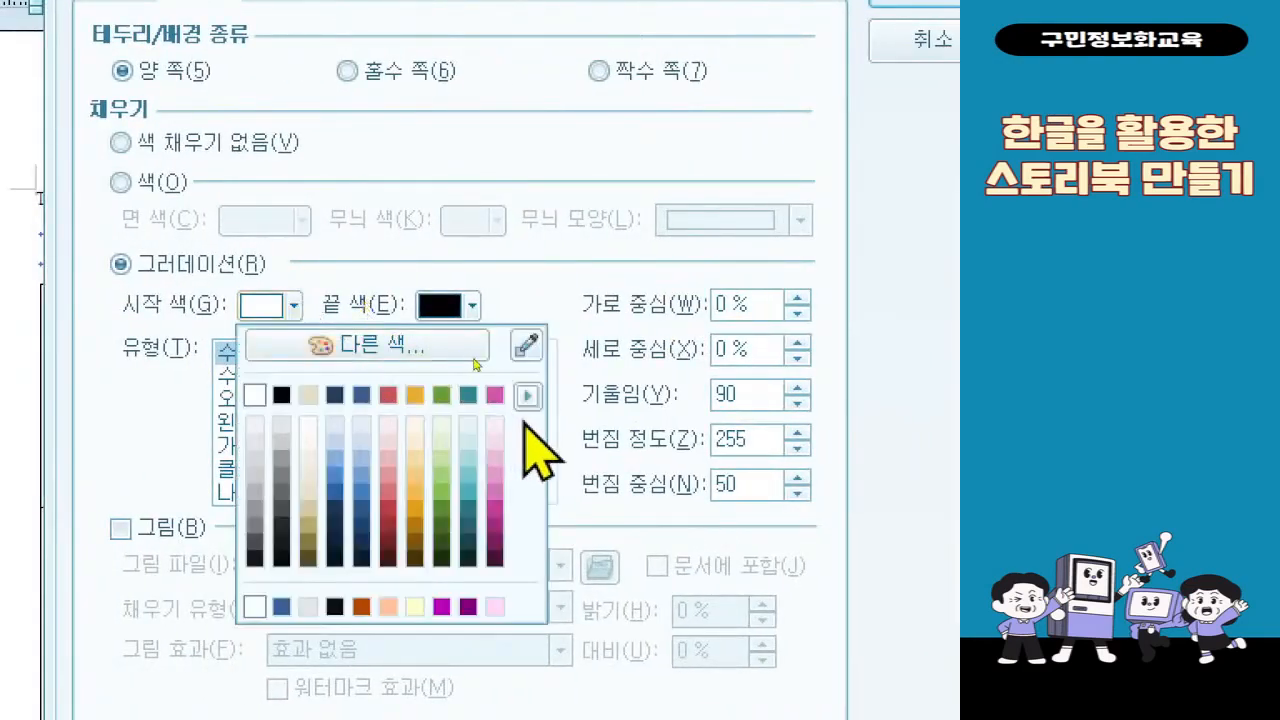
pyautogui.click(519, 401)
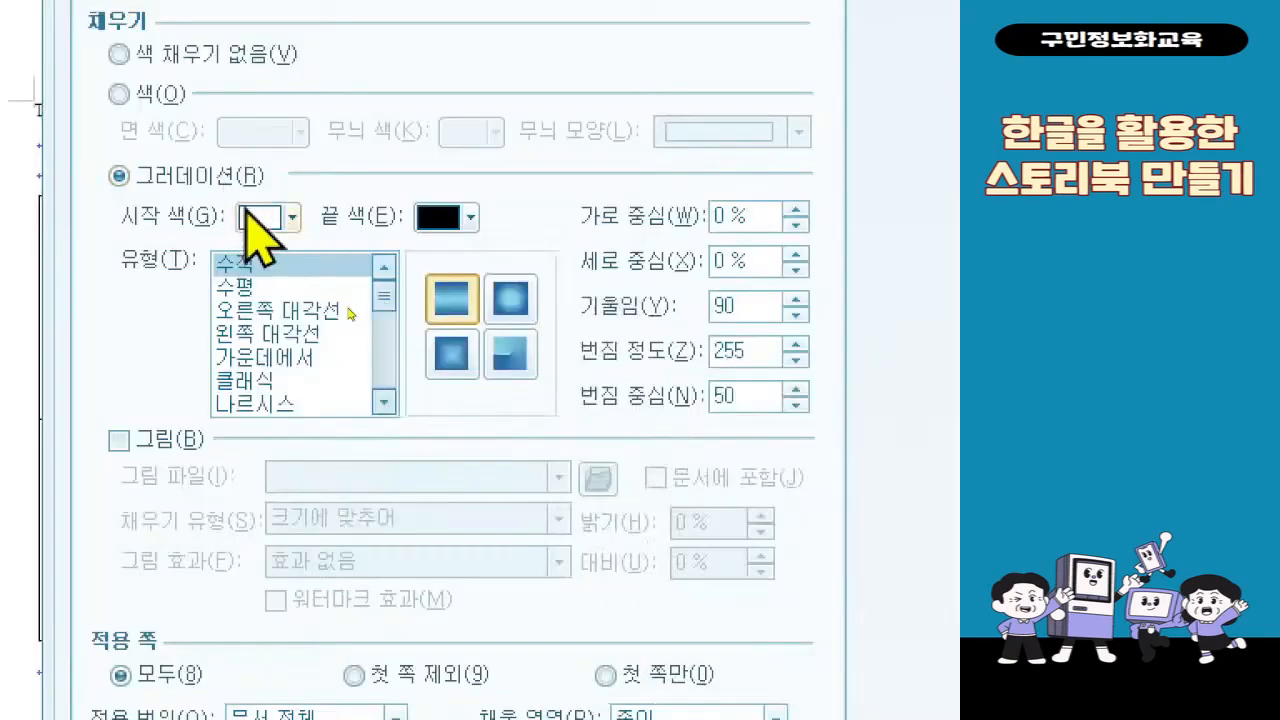
pyautogui.click(258, 217)
pyautogui.click(525, 307)
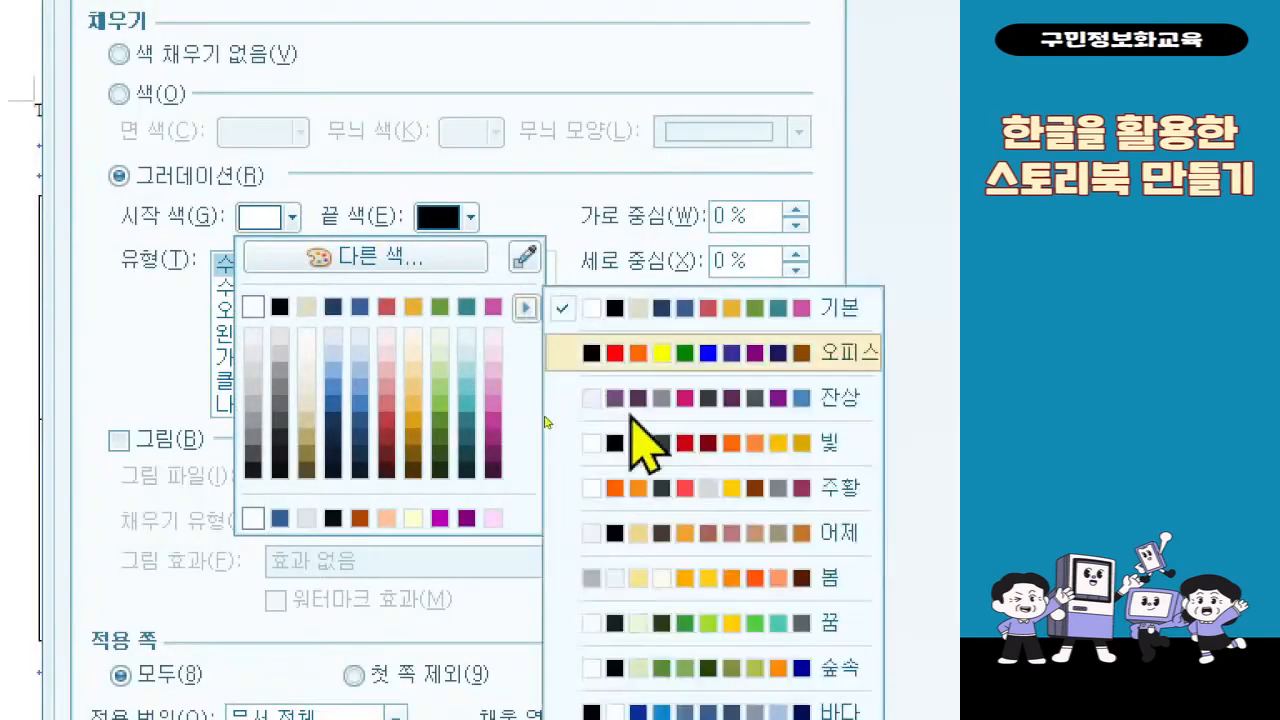
pyautogui.click(785, 623)
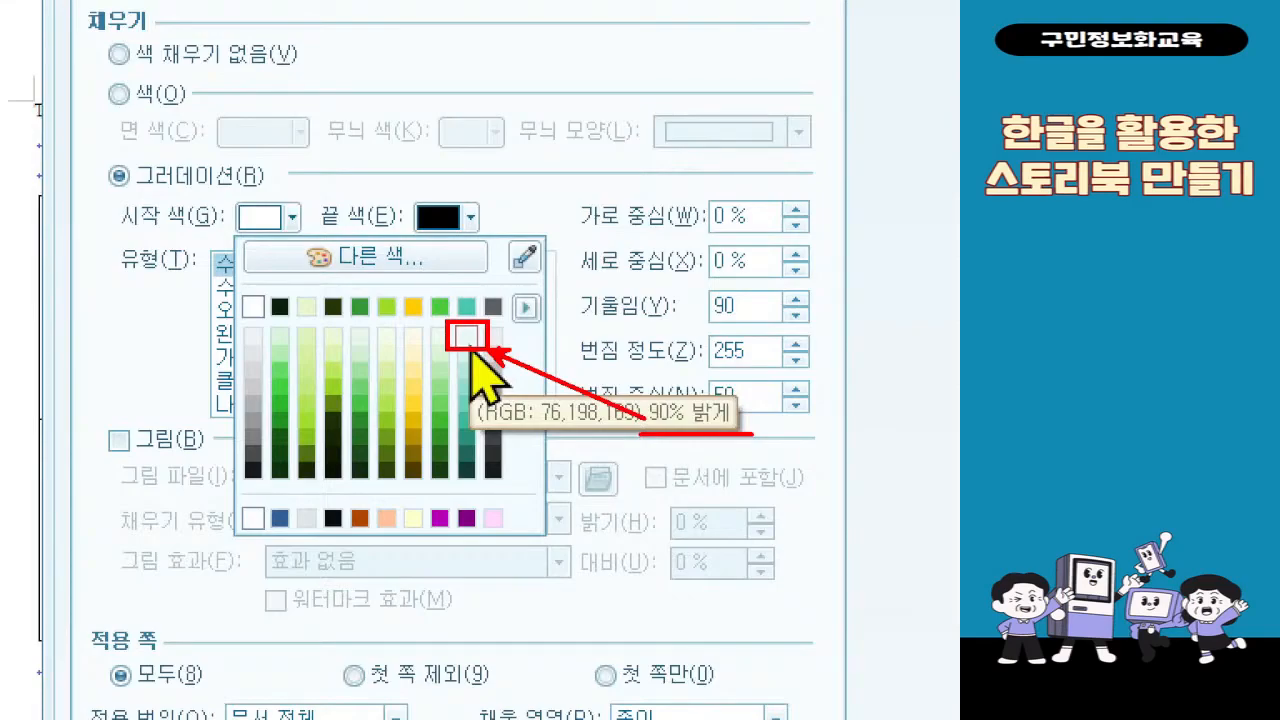
pyautogui.click(466, 337)
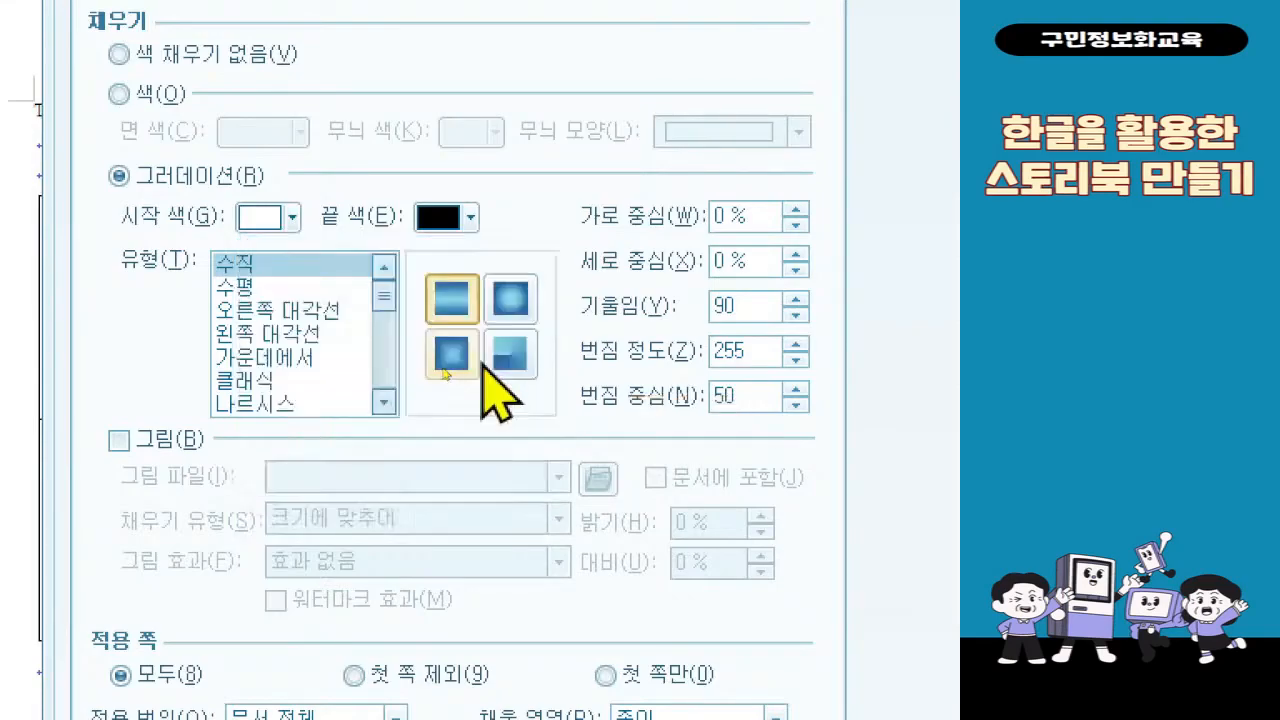
pyautogui.click(290, 216)
pyautogui.click(440, 352)
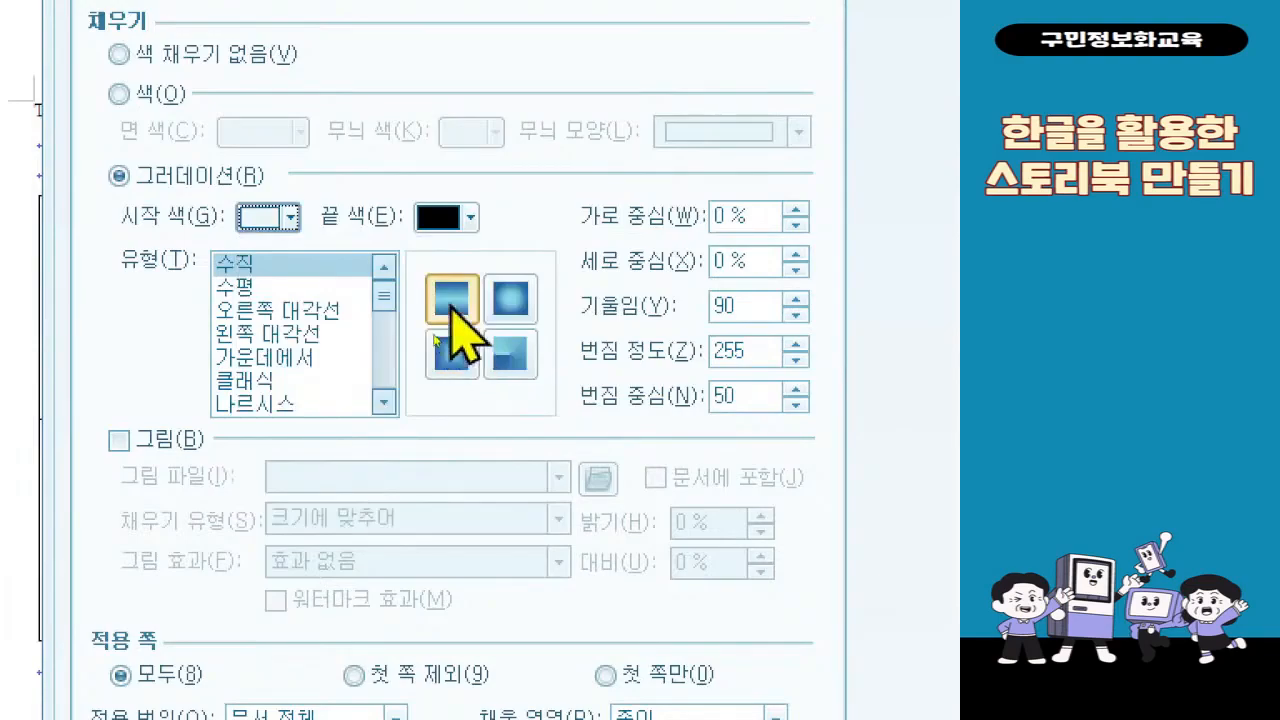
# Step: Set the gradient's end colour to a darker teal green and its type to 가운데에서 with the circular variant
pyautogui.click(470, 220)
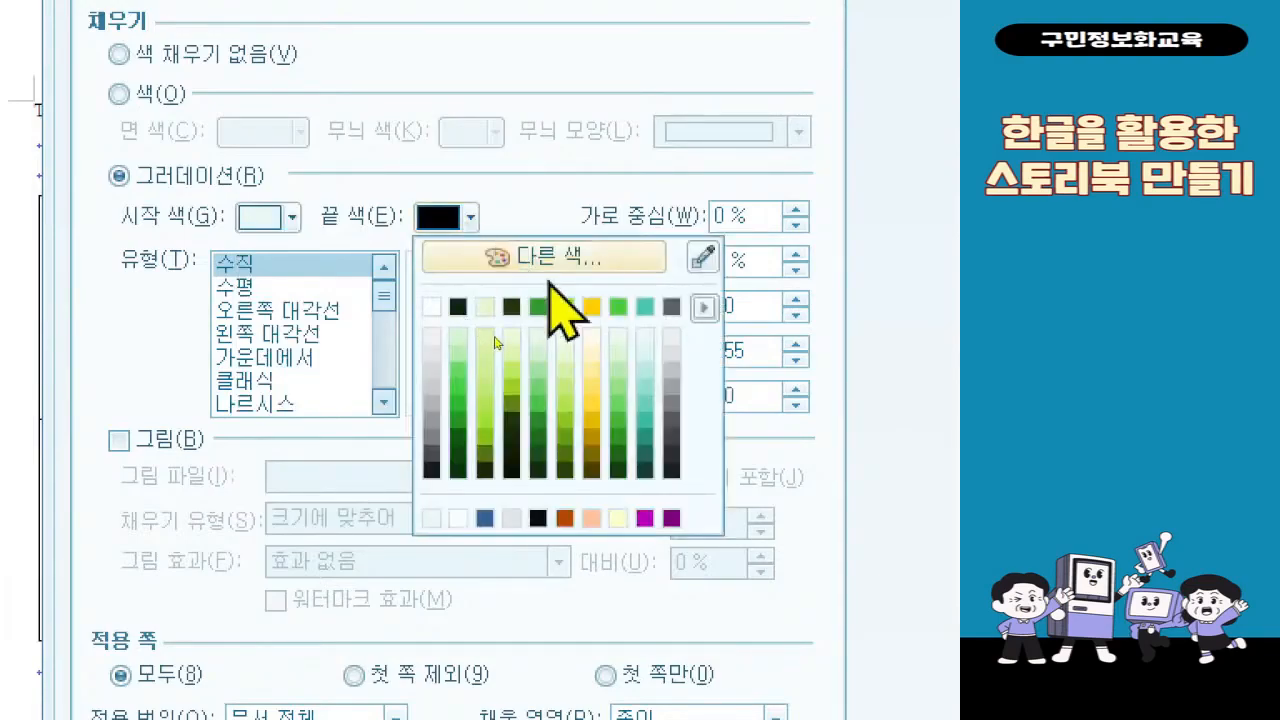
pyautogui.click(645, 420)
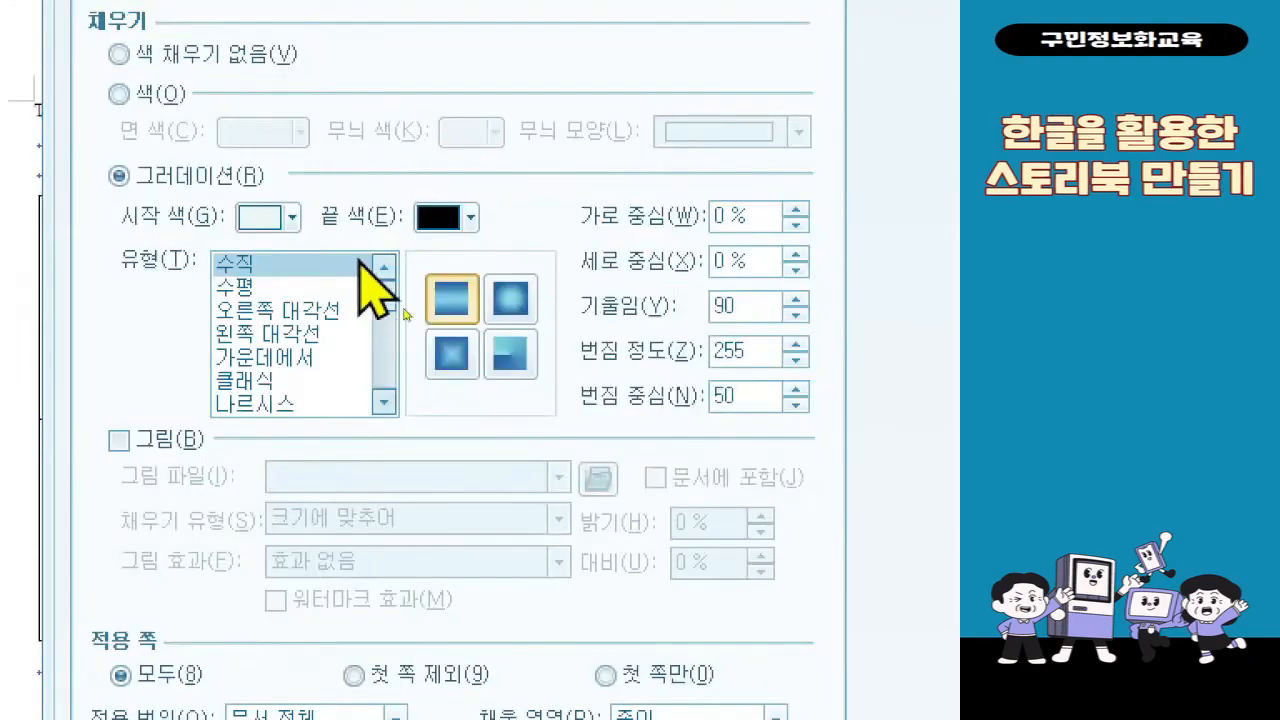
pyautogui.click(440, 214)
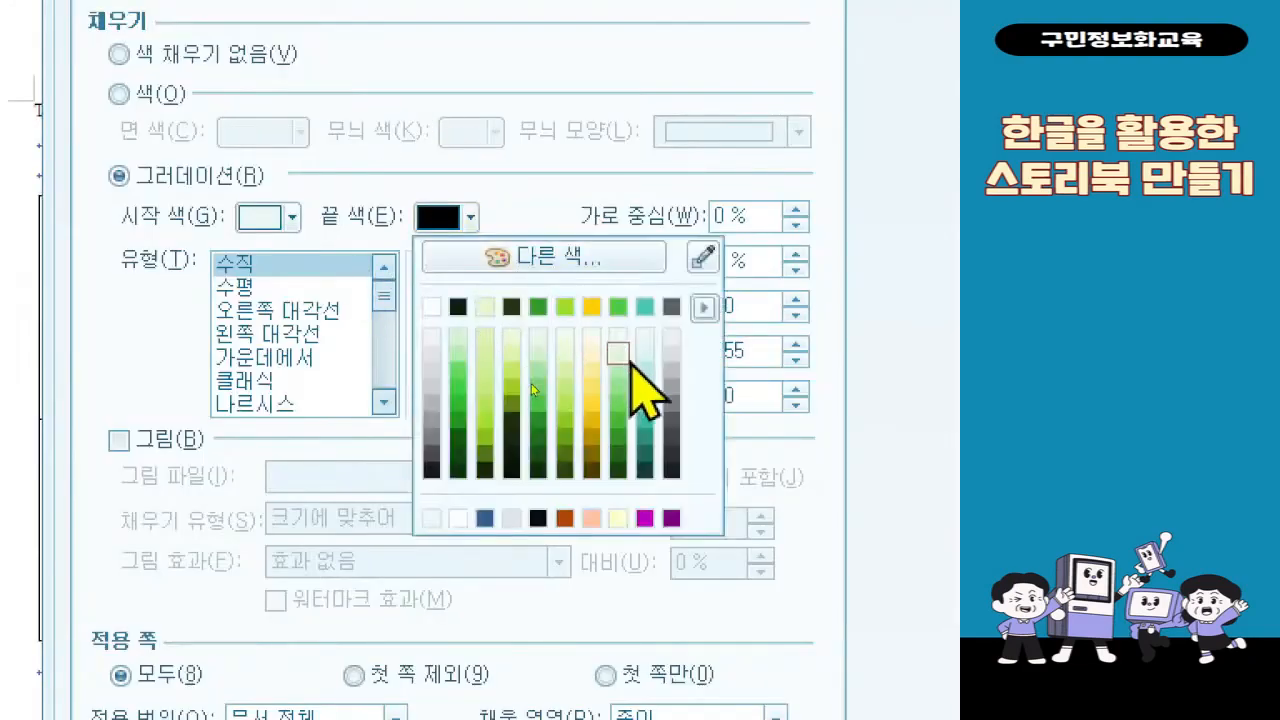
pyautogui.click(645, 420)
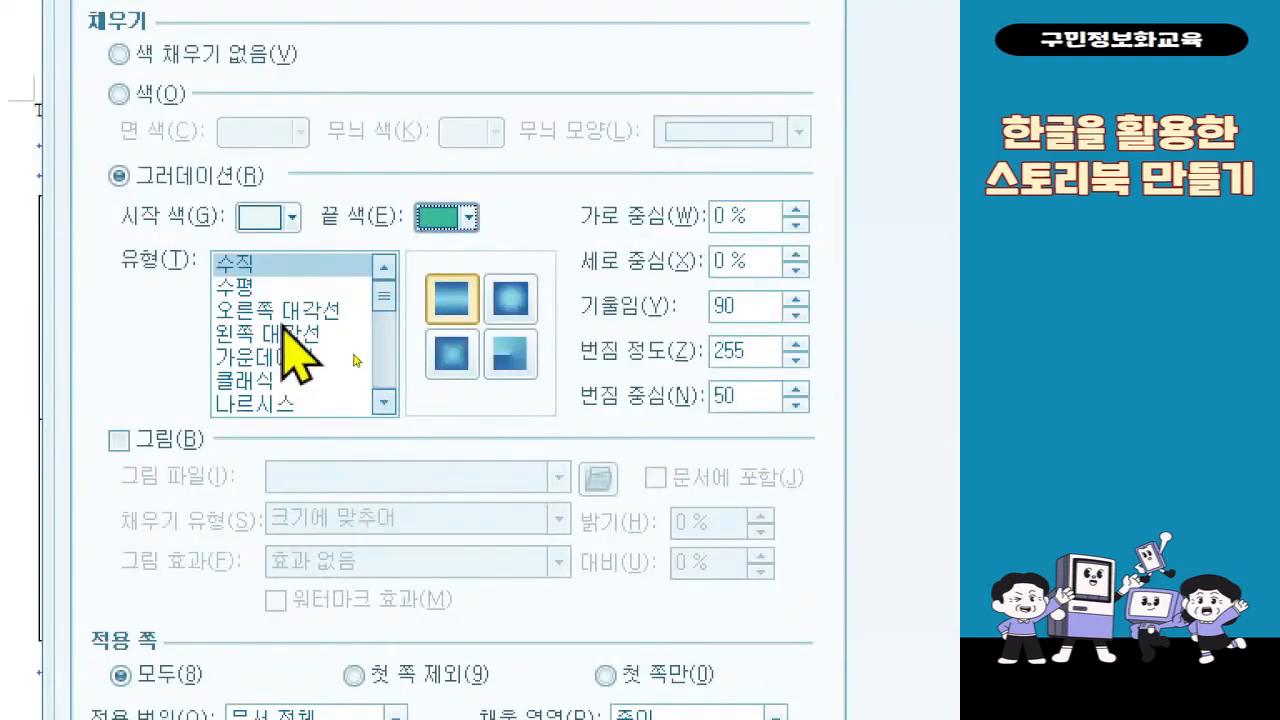
pyautogui.click(305, 357)
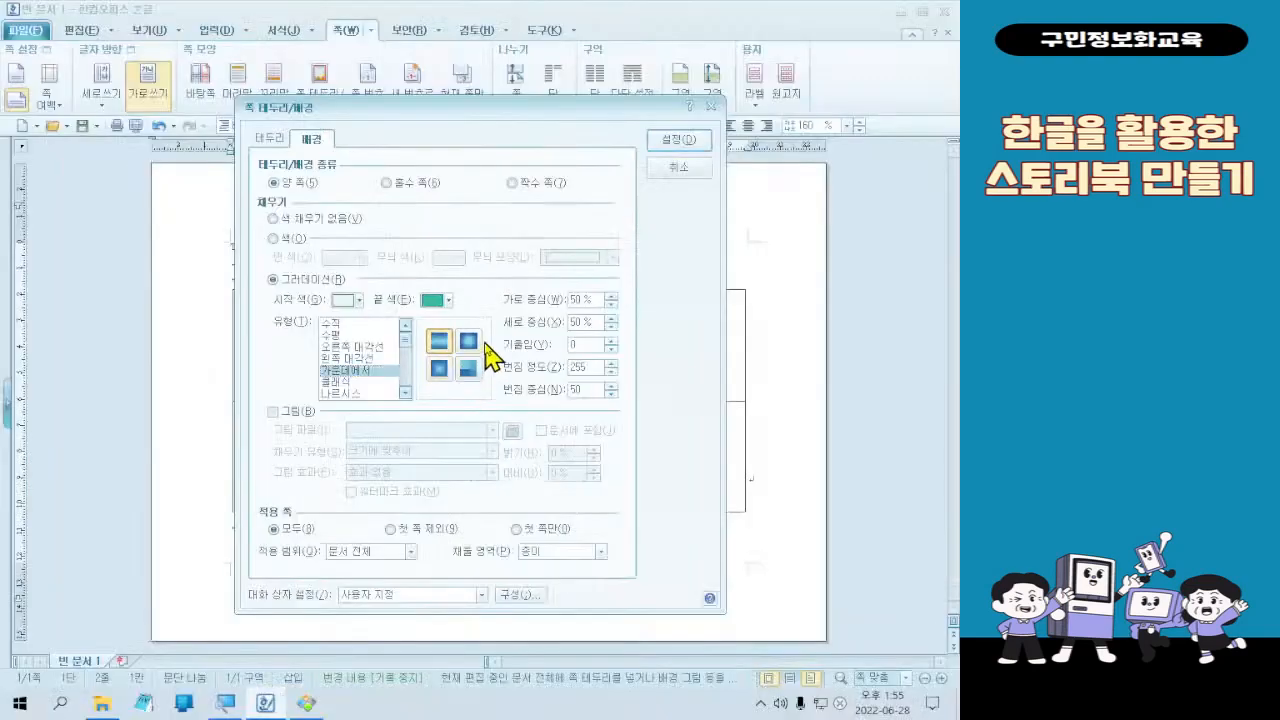
pyautogui.click(510, 296)
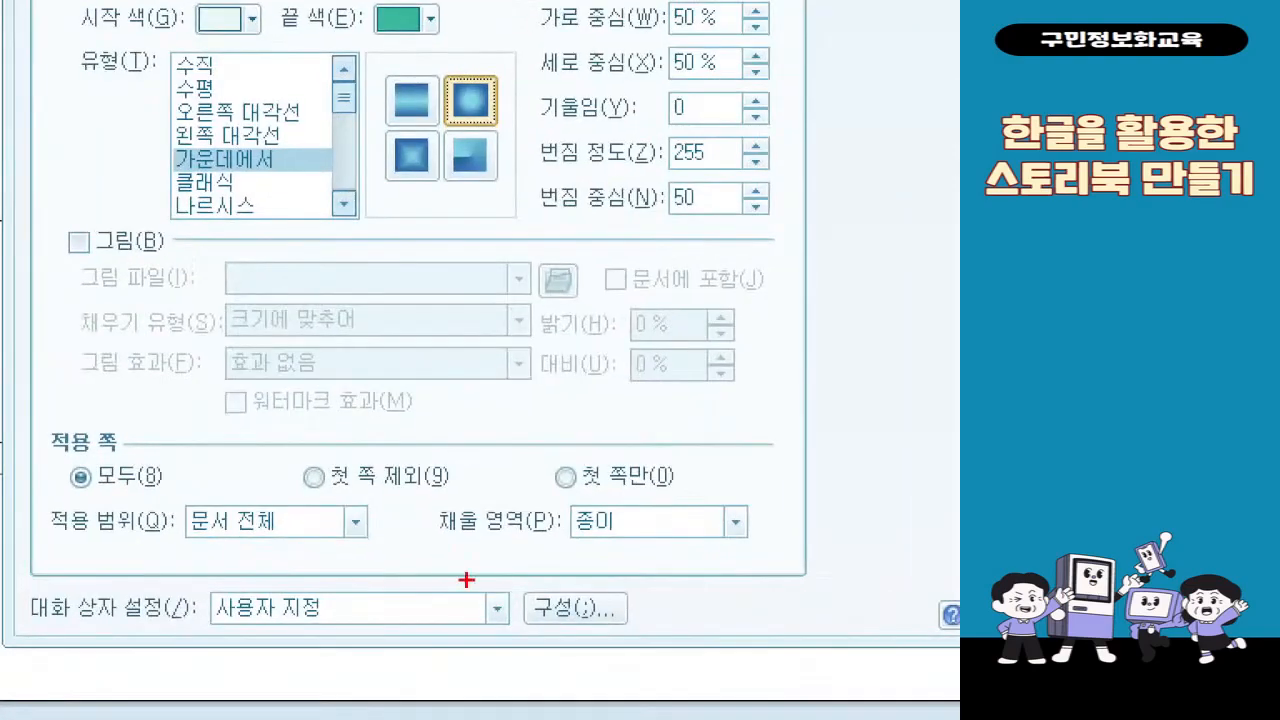
# Step: Limit the gradient background to 첫 쪽만 and apply it to the page
pyautogui.moveTo(522, 452)
pyautogui.mouseDown()
pyautogui.moveTo(727, 517)
pyautogui.moveTo(728, 493)
pyautogui.mouseUp()
pyautogui.moveTo(758, 411)
pyautogui.mouseDown()
pyautogui.moveTo(769, 458)
pyautogui.moveTo(836, 368)
pyautogui.mouseUp()
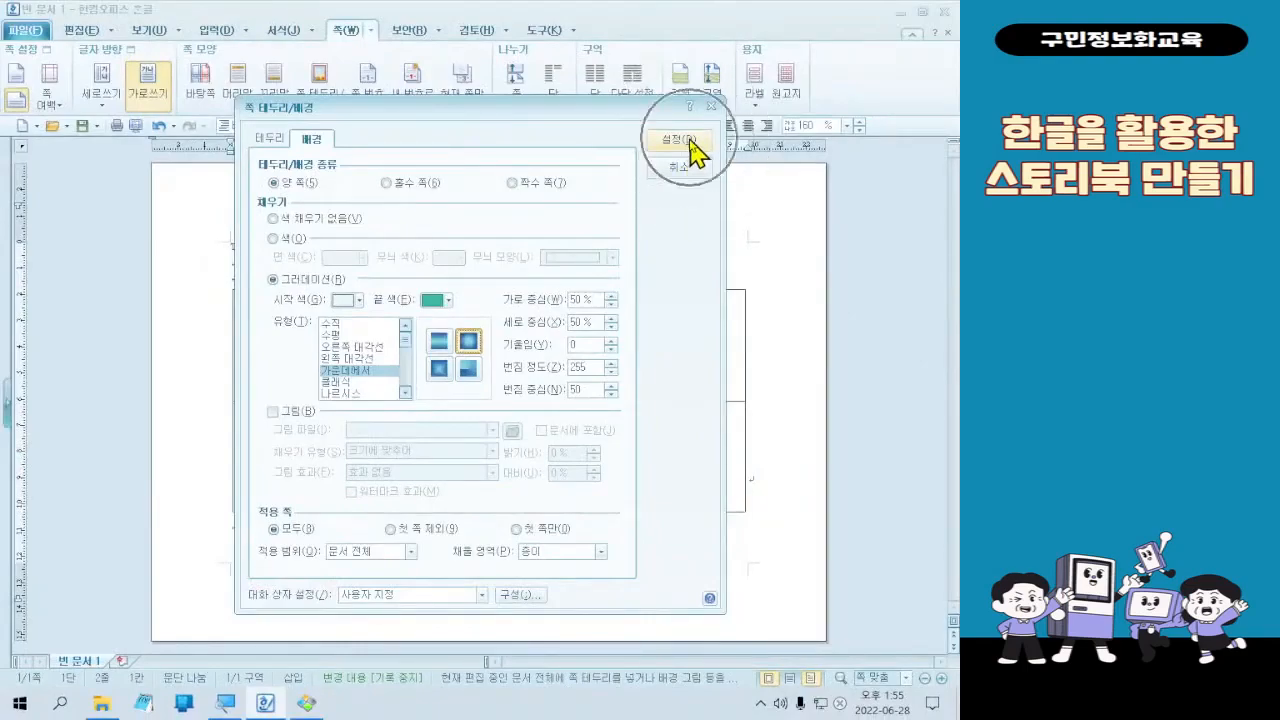
pyautogui.click(530, 530)
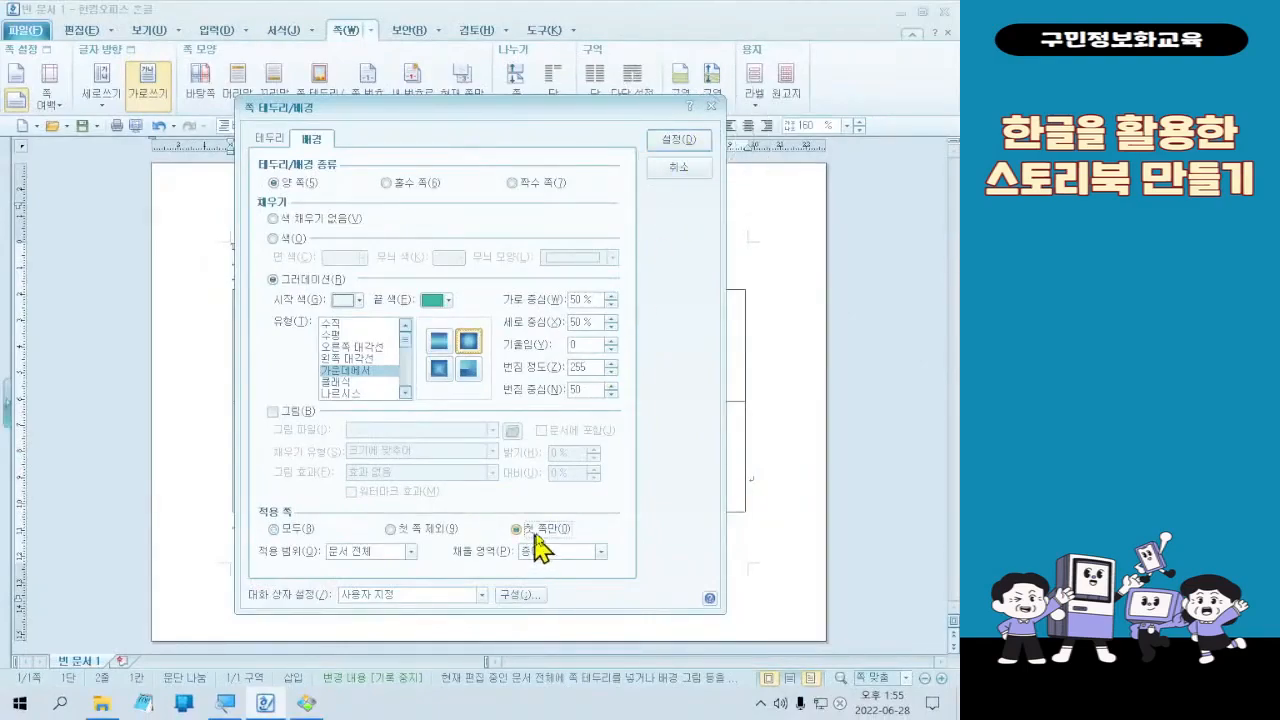
pyautogui.click(677, 142)
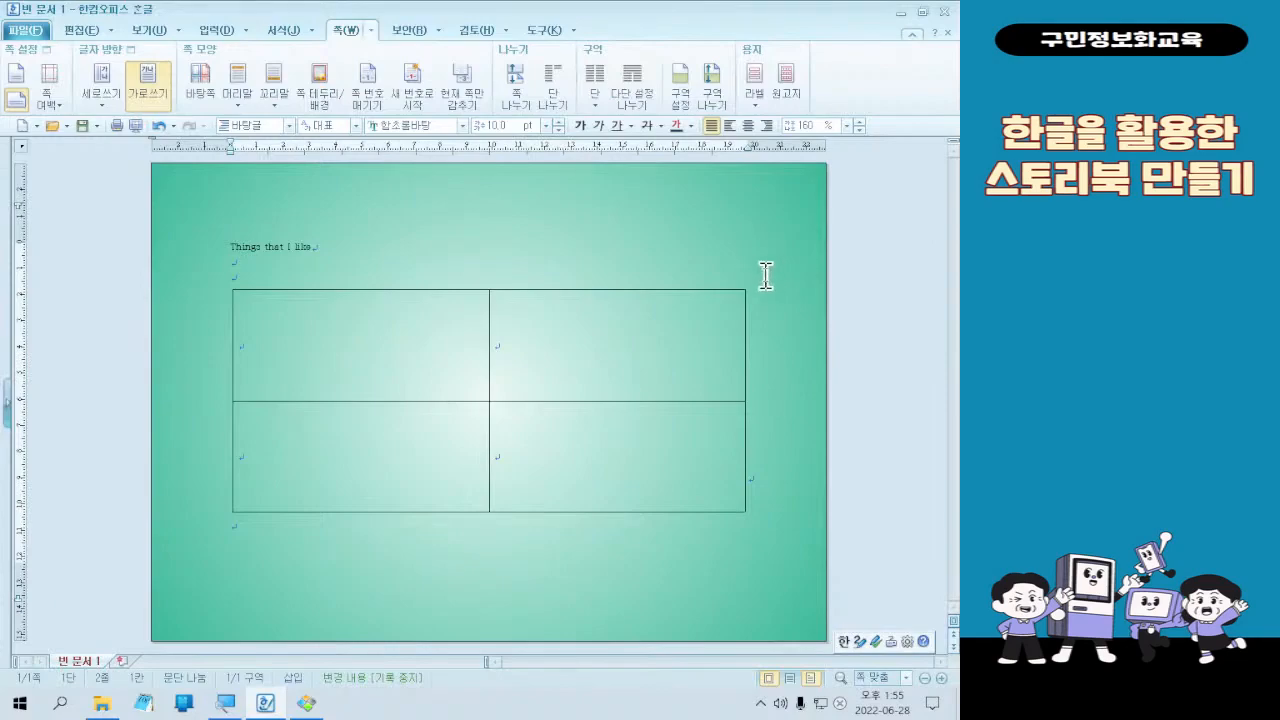
# Step: Open the 글자 모양 settings for the title "Things that I like" and set its base size to 48 pt
pyautogui.click(180, 248)
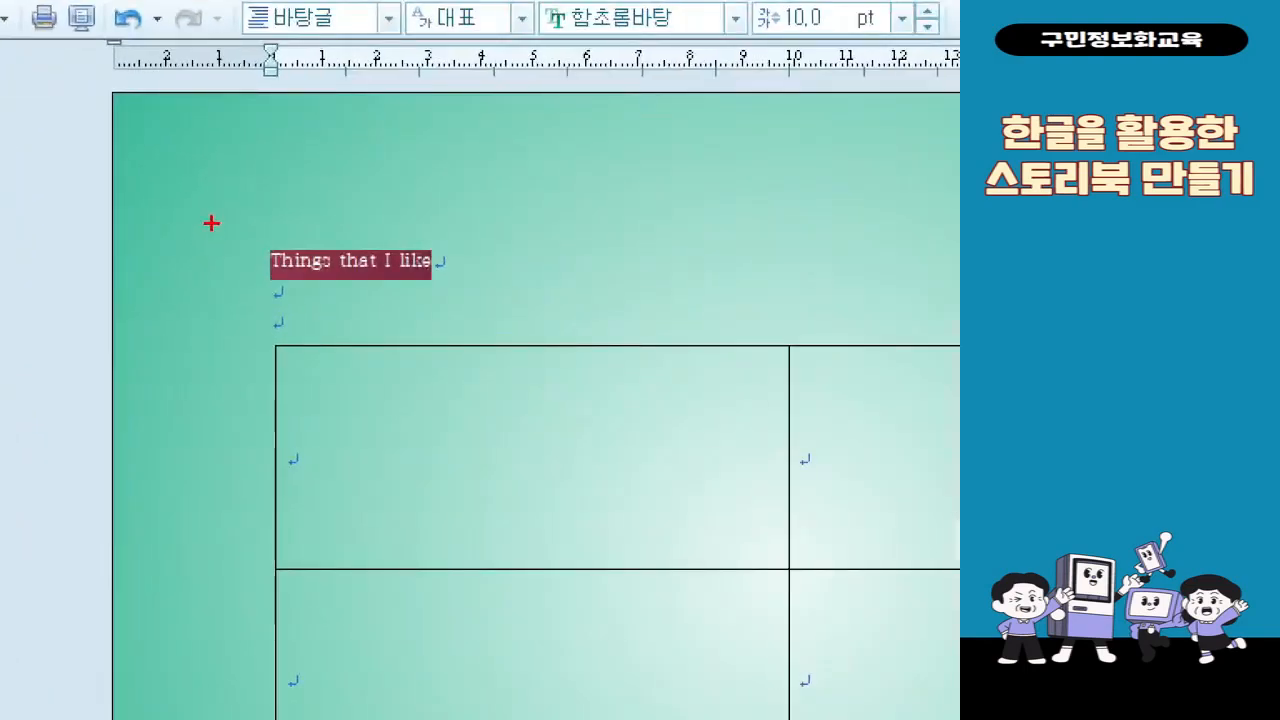
pyautogui.moveTo(199, 228); pyautogui.dragTo(348, 260)
pyautogui.moveTo(241, 111); pyautogui.dragTo(376, 64)
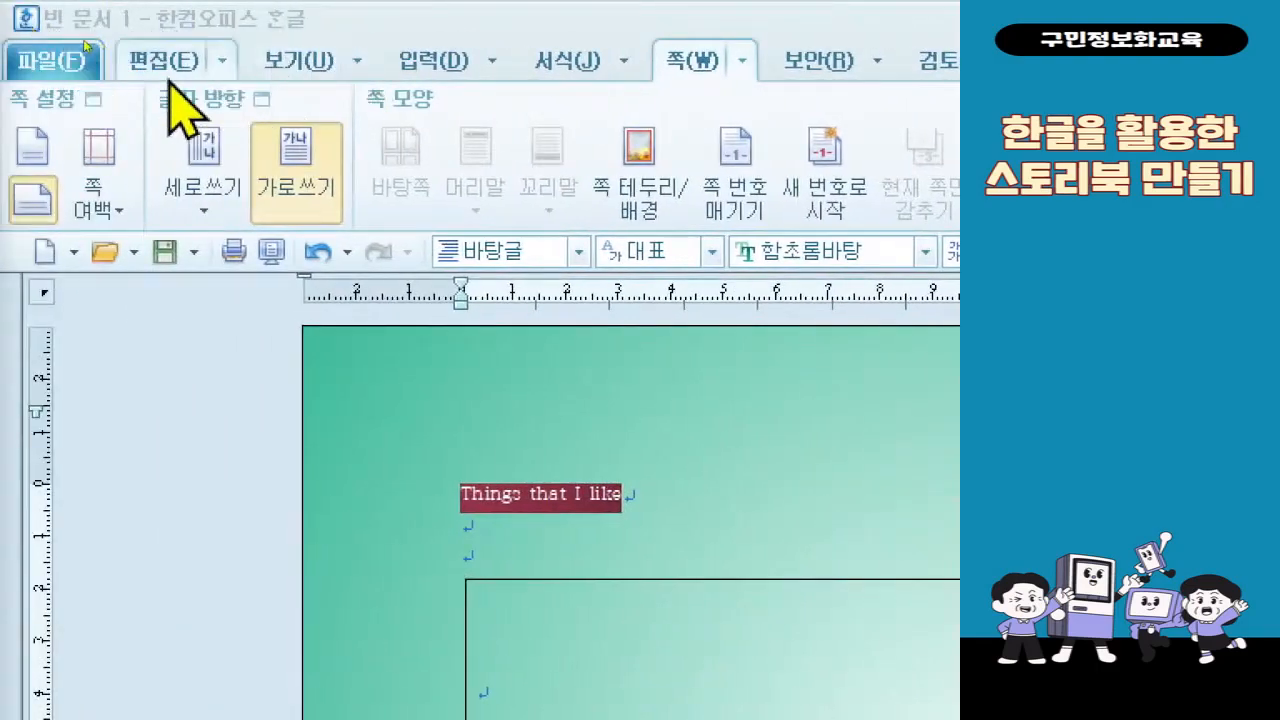
pyautogui.click(165, 65)
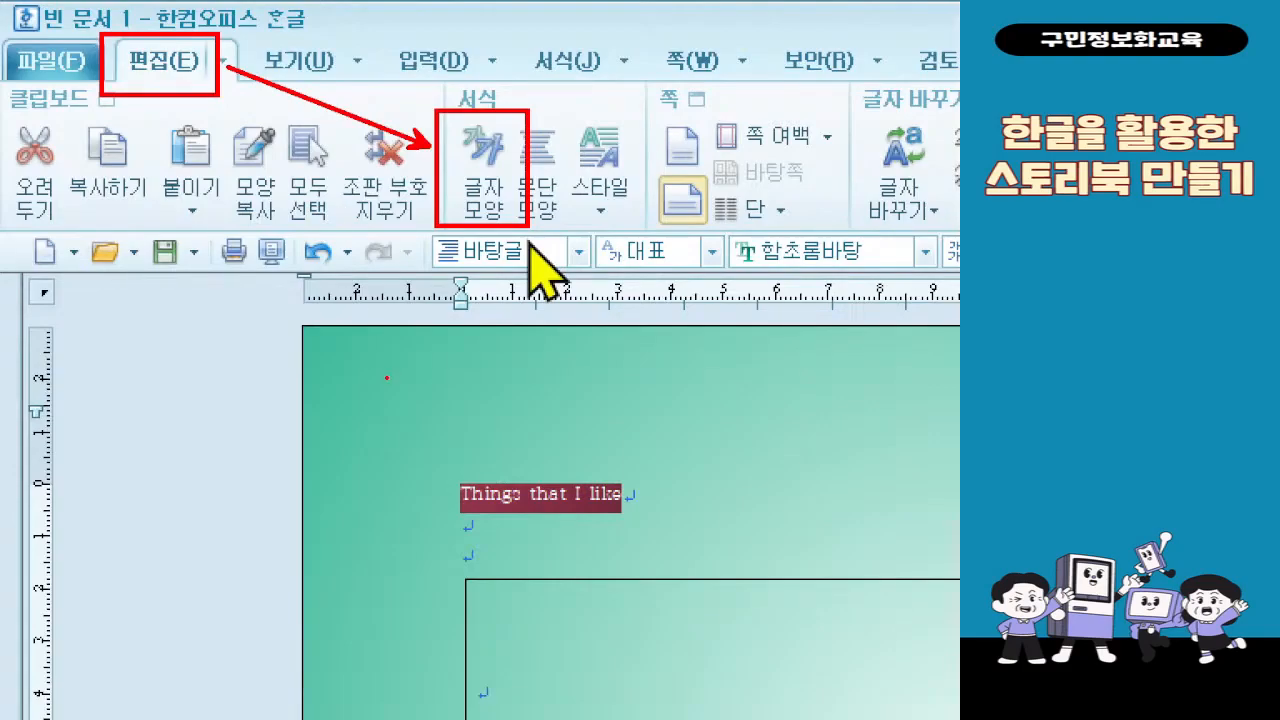
pyautogui.click(480, 165)
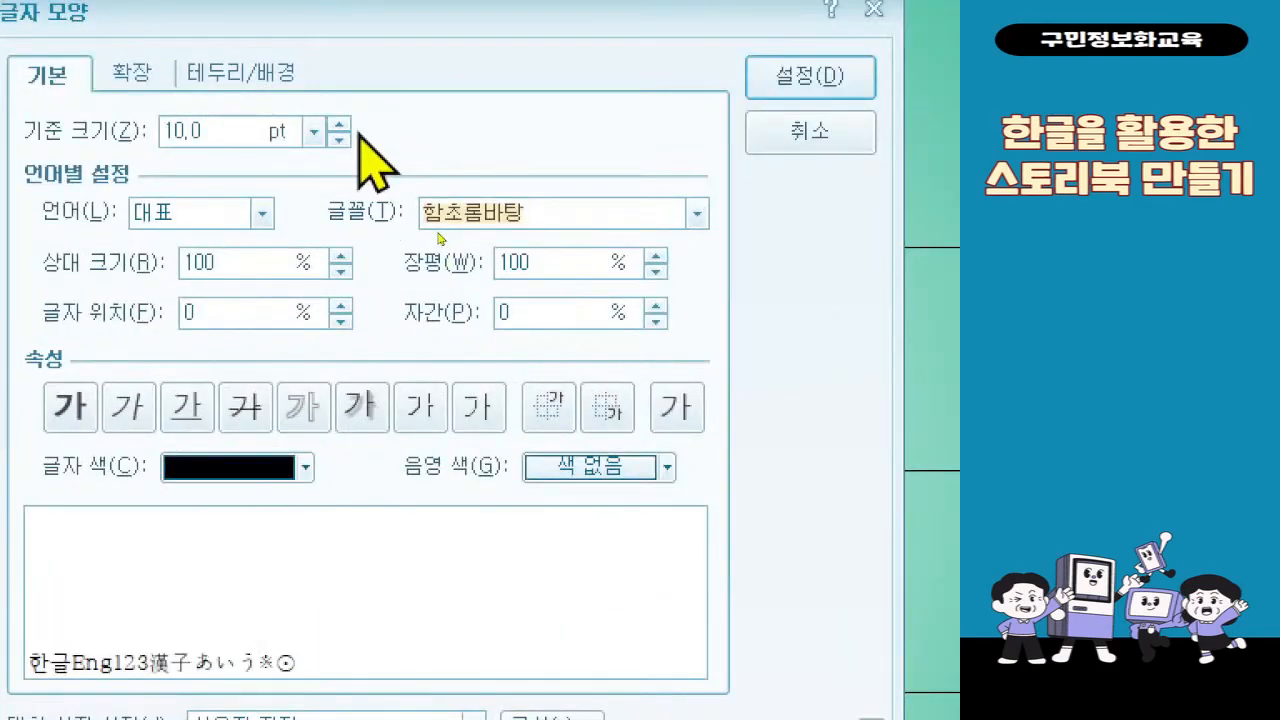
pyautogui.click(285, 131)
pyautogui.click(225, 131)
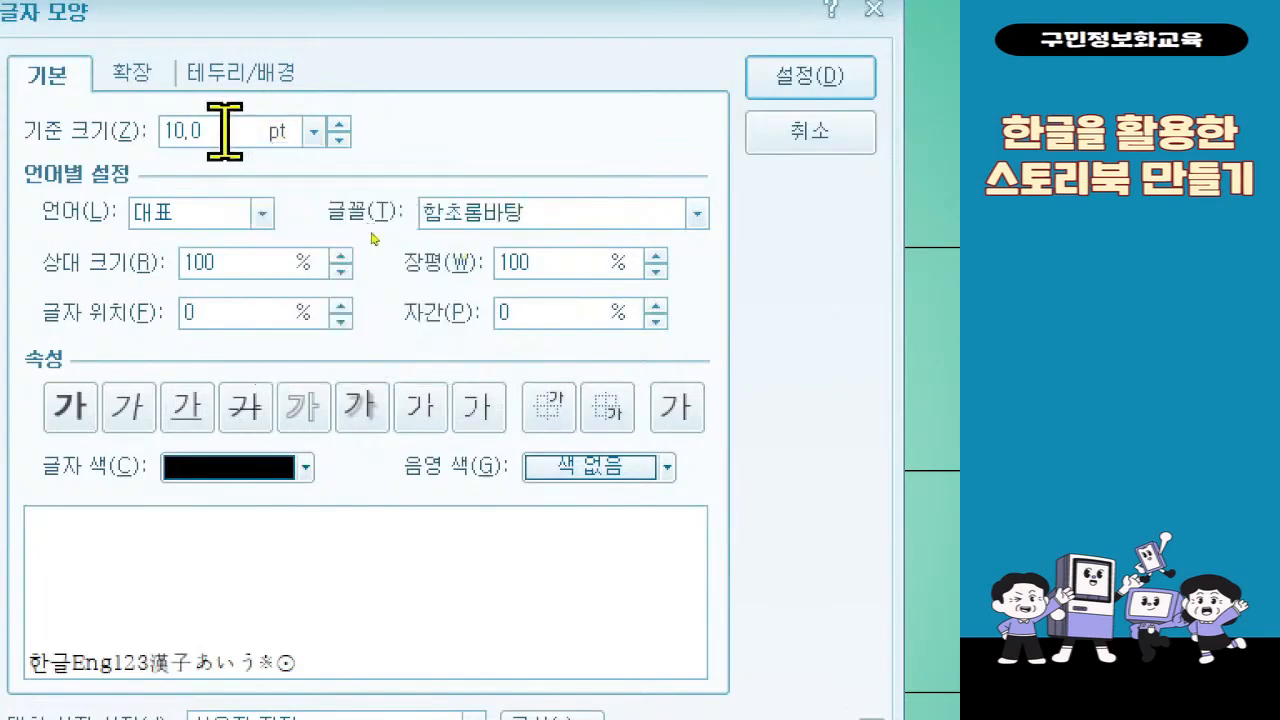
pyautogui.doubleClick(225, 131)
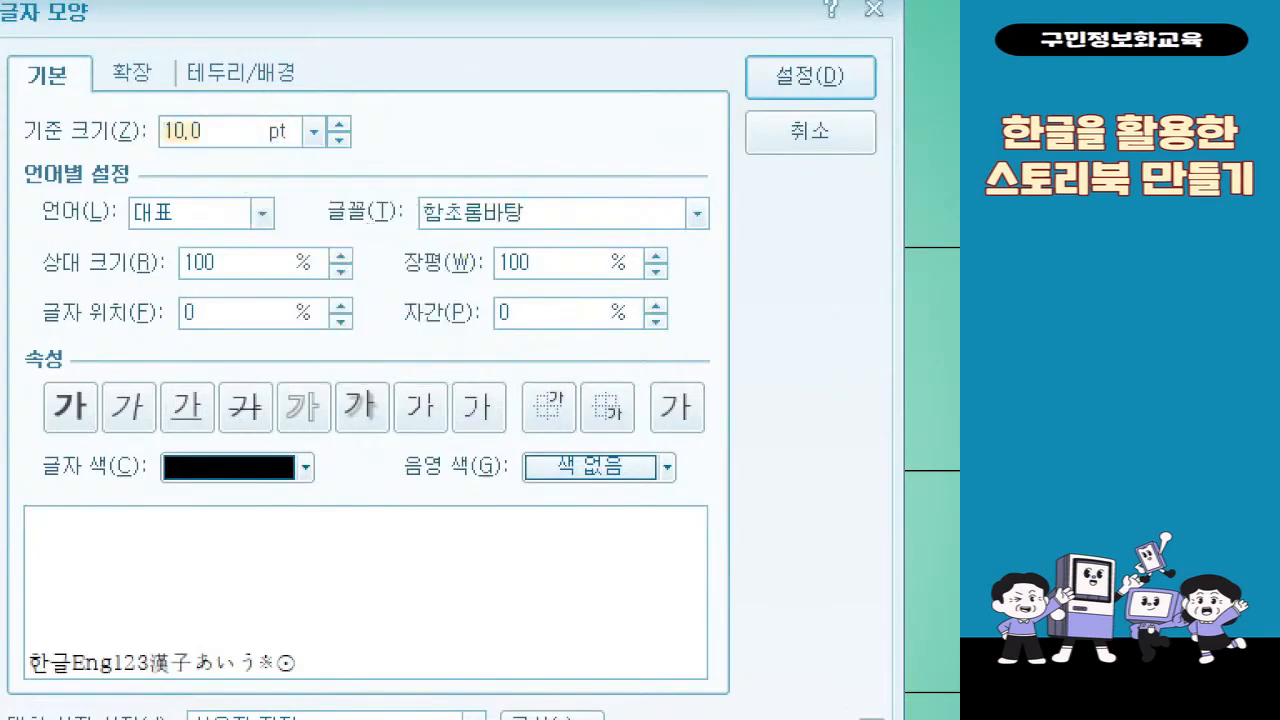
pyautogui.write('48')
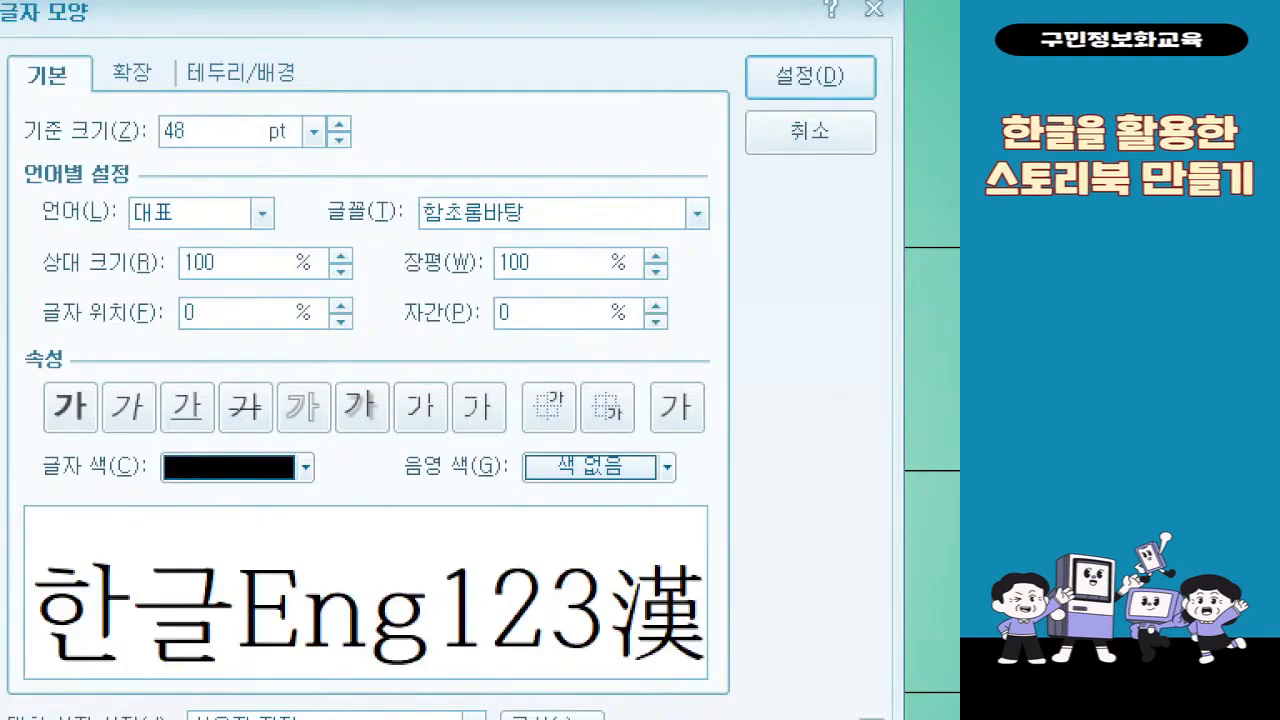
pyautogui.press('Tab')
pyautogui.press('Tab')
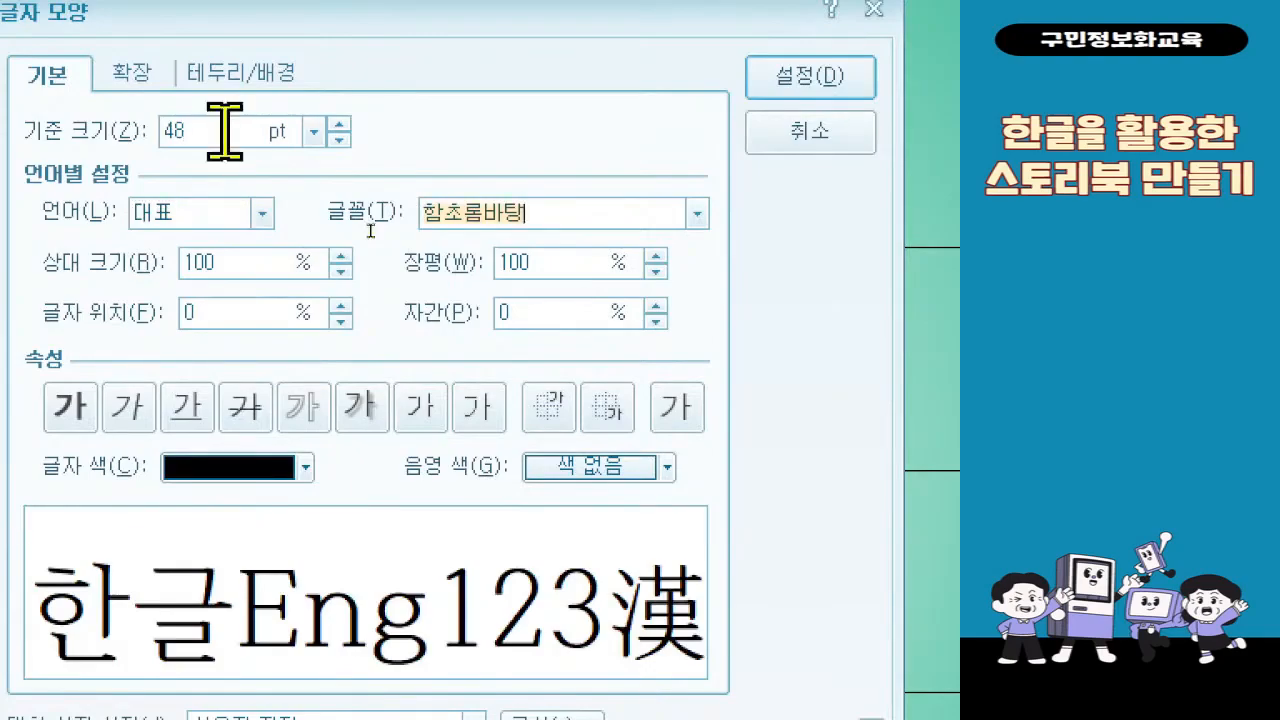
# Step: Set the title's font to 휴먼엑스포 and its text colour to 하양 (RGB 255,255,255)
pyautogui.click(697, 213)
pyautogui.scroll(-10, 655, 390)
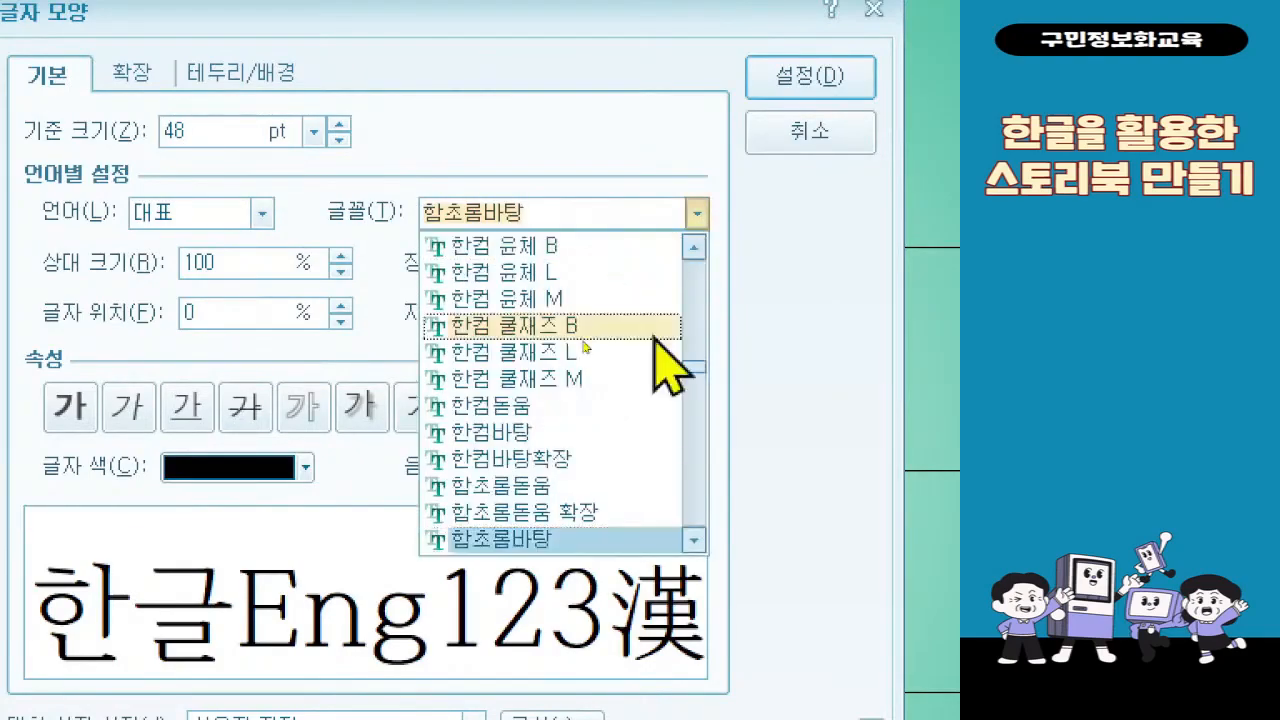
pyautogui.scroll(-2, 585, 375)
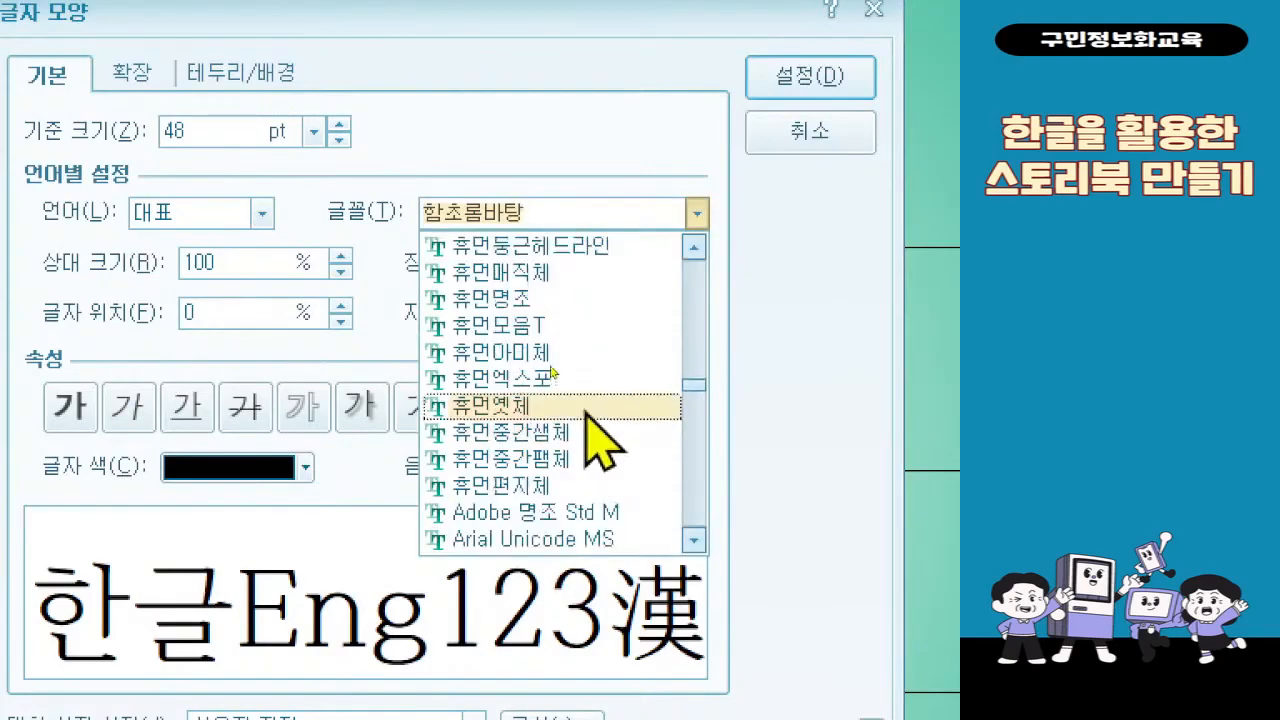
pyautogui.click(575, 377)
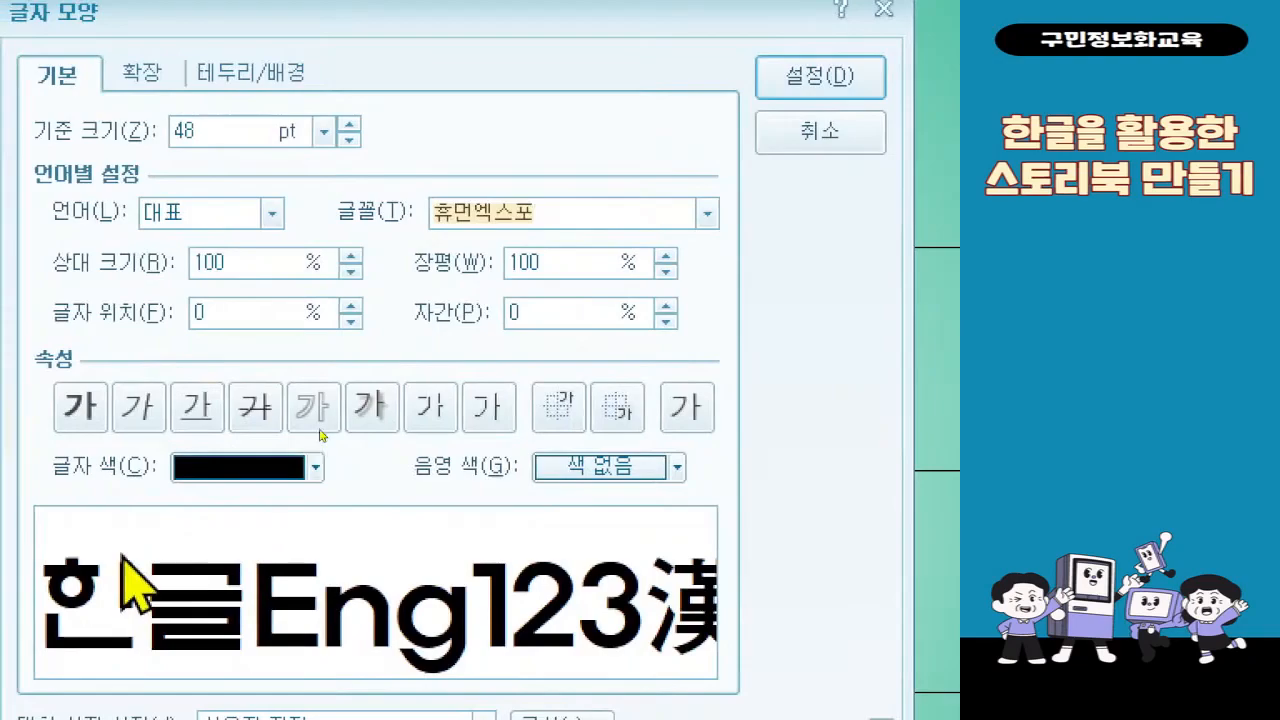
pyautogui.click(230, 468)
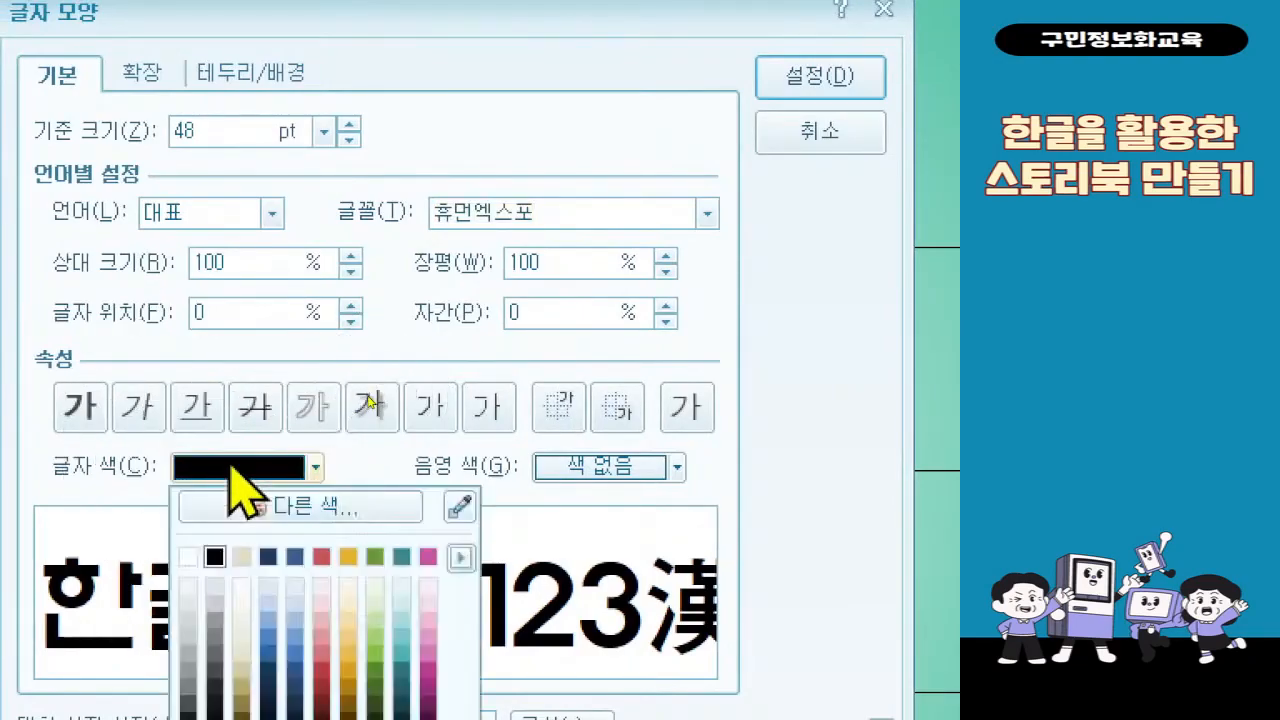
pyautogui.click(188, 560)
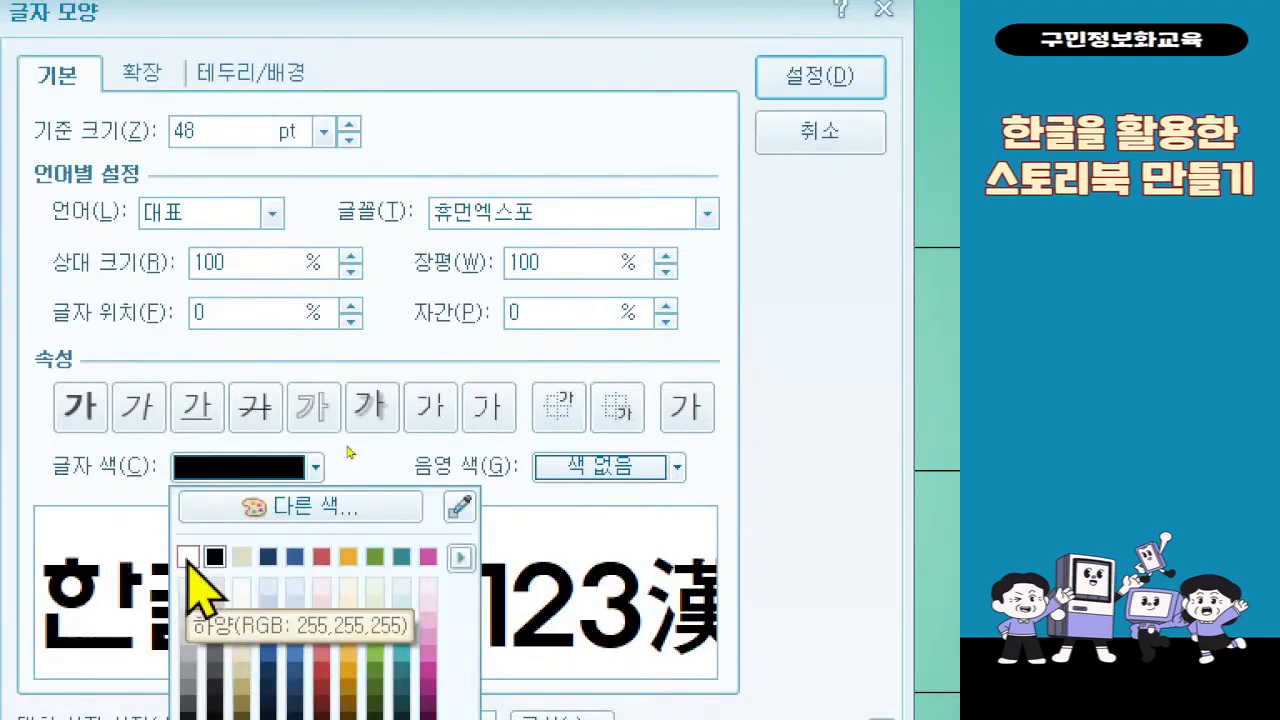
pyautogui.click(188, 560)
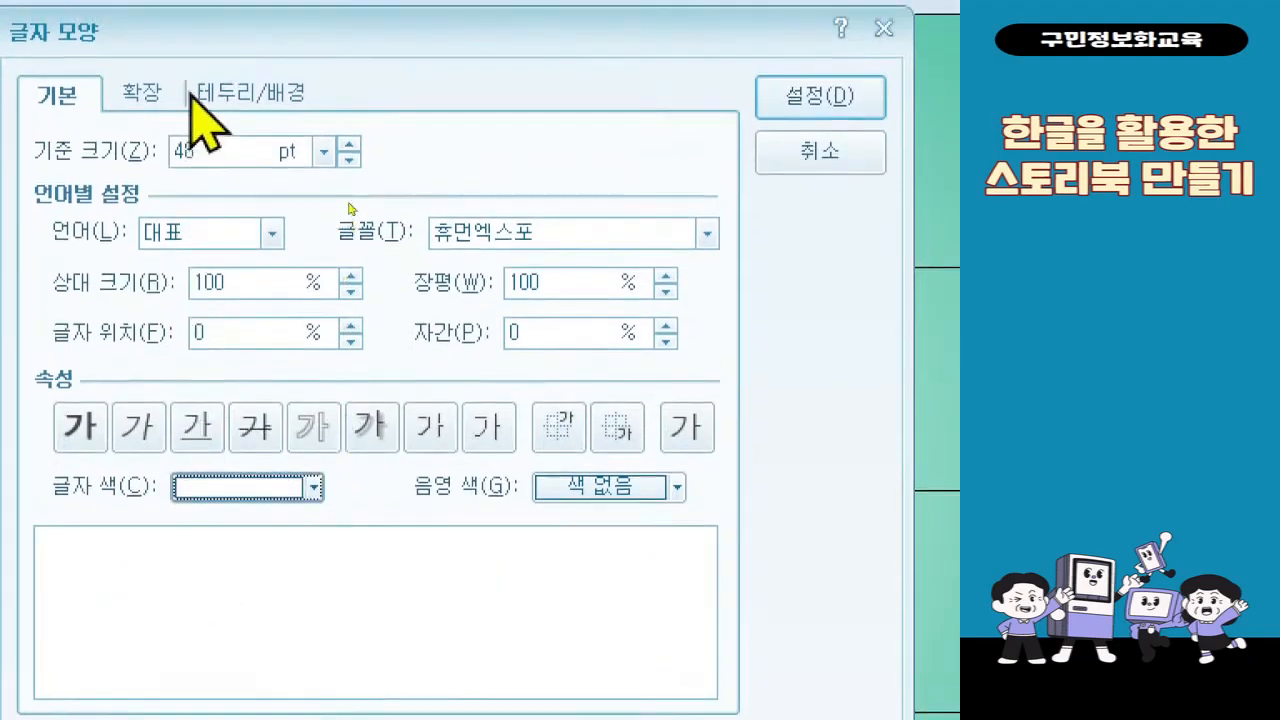
# Step: Give the title a continuous (연속) shadow in a dark teal colour and apply the character formatting
pyautogui.click(163, 96)
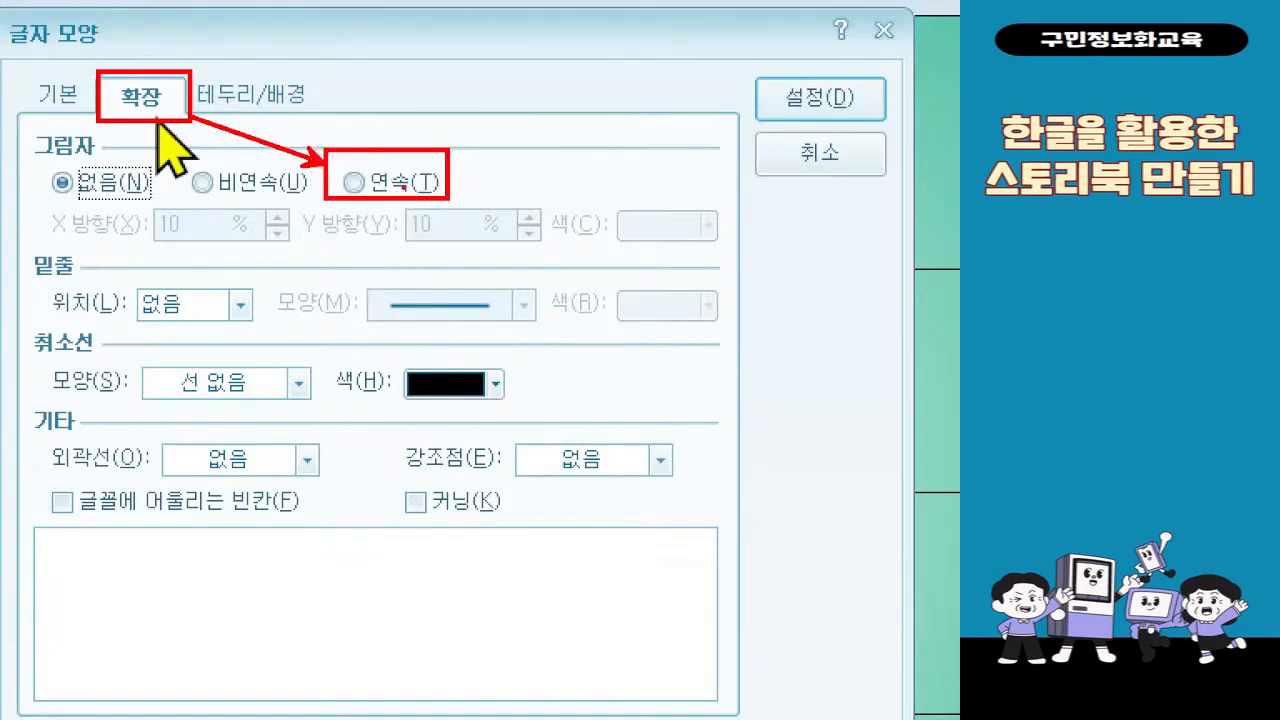
pyautogui.click(405, 188)
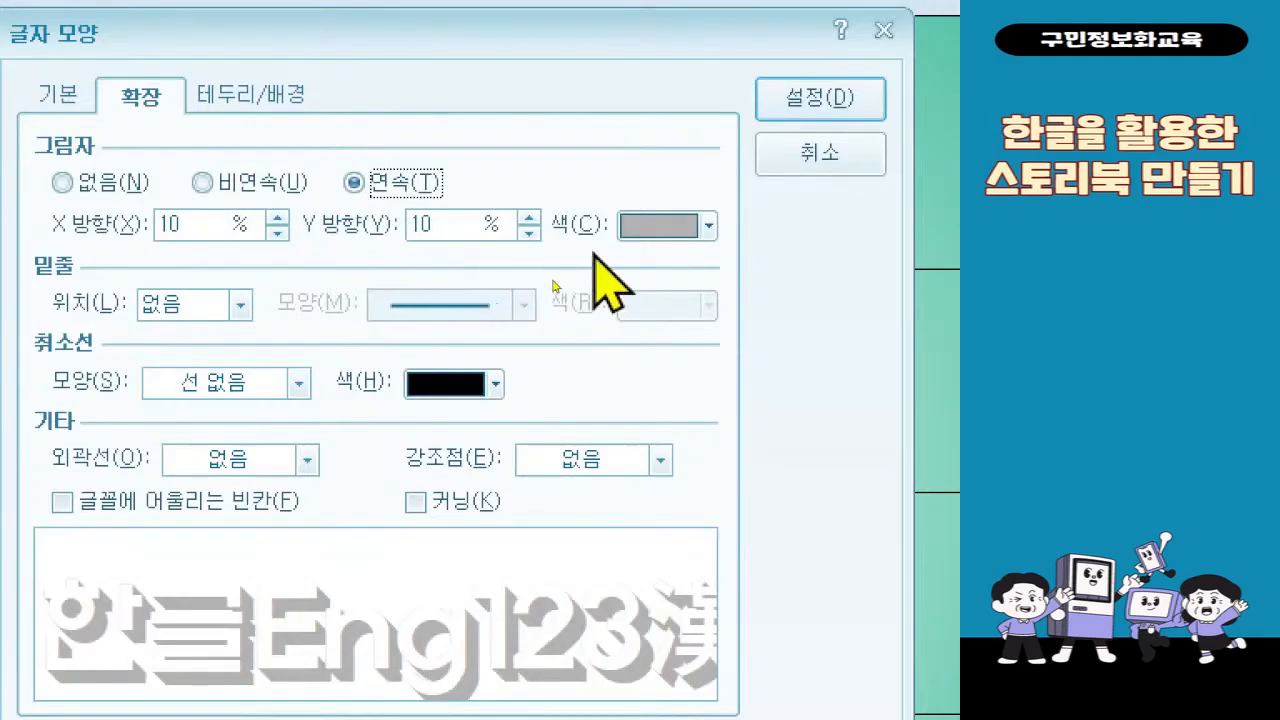
pyautogui.click(660, 226)
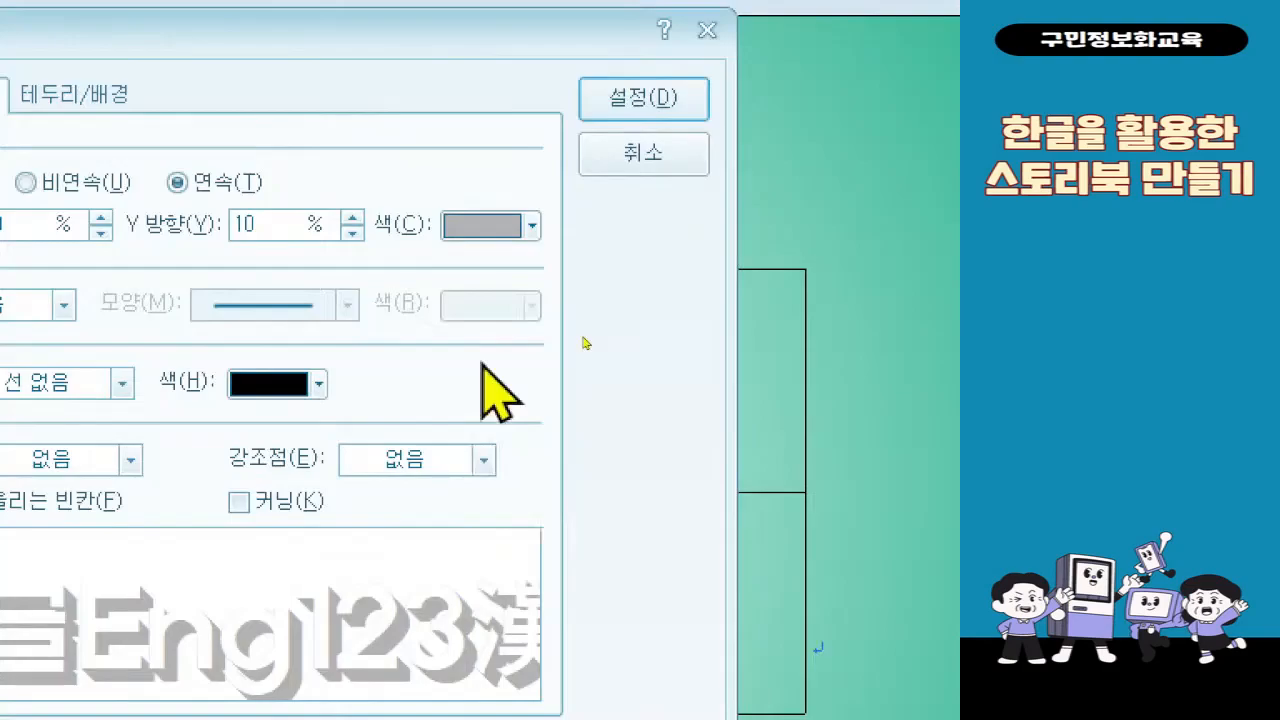
pyautogui.press('Escape')
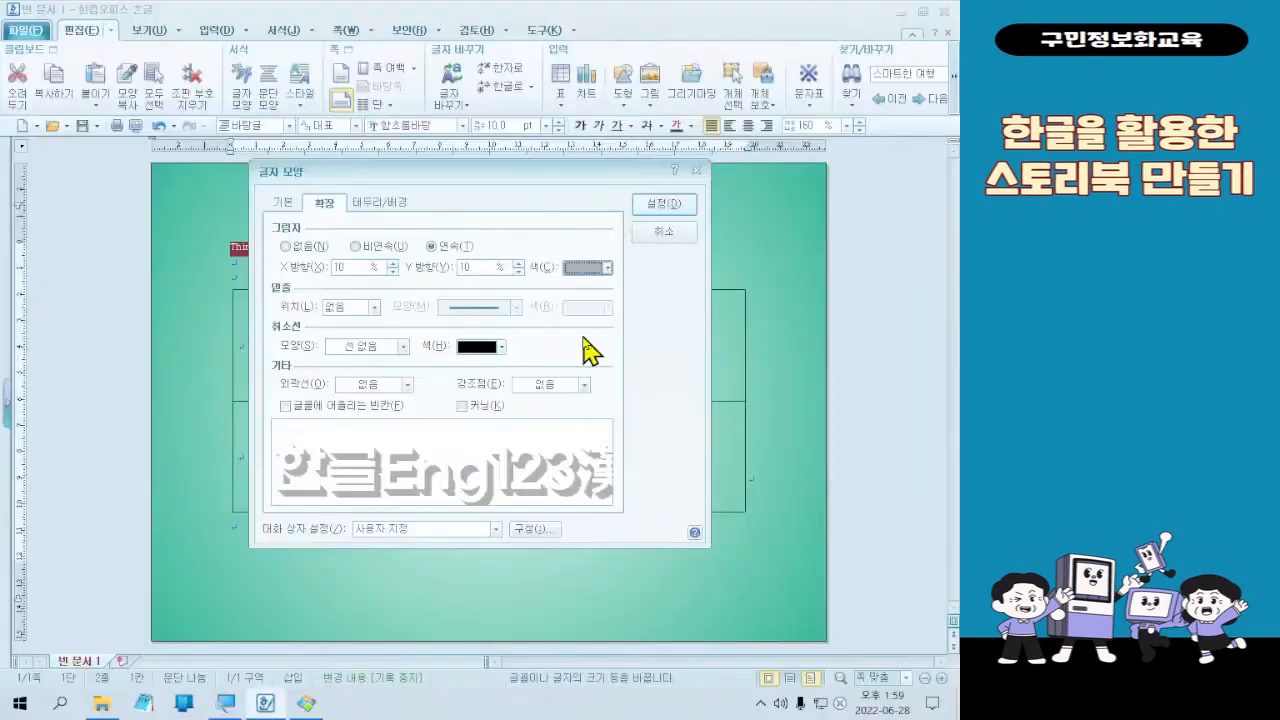
pyautogui.click(600, 272)
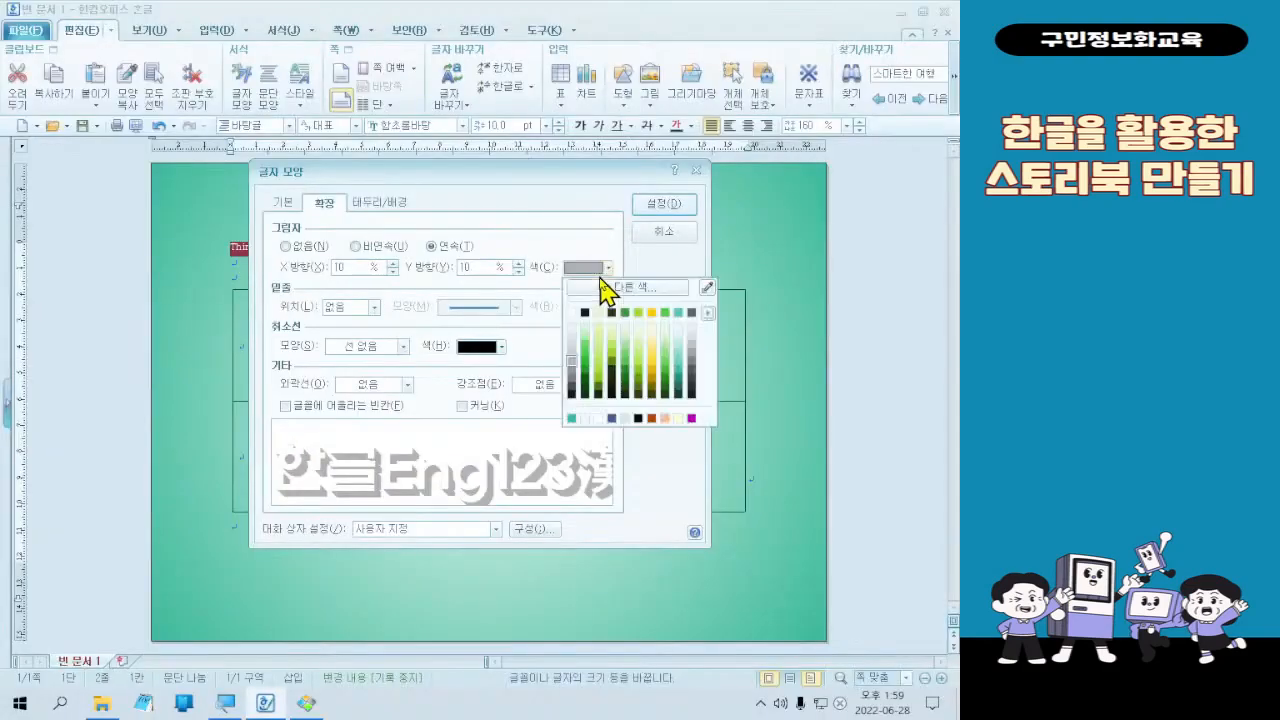
pyautogui.click(670, 388)
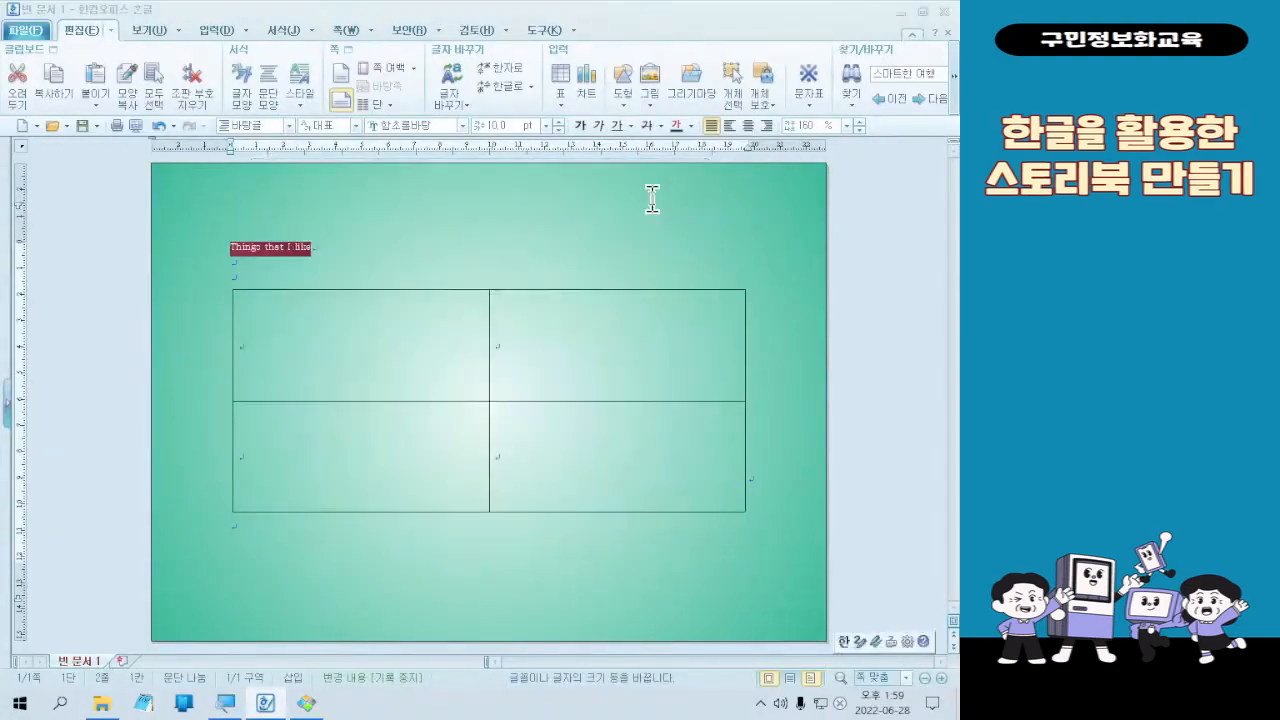
pyautogui.click(657, 203)
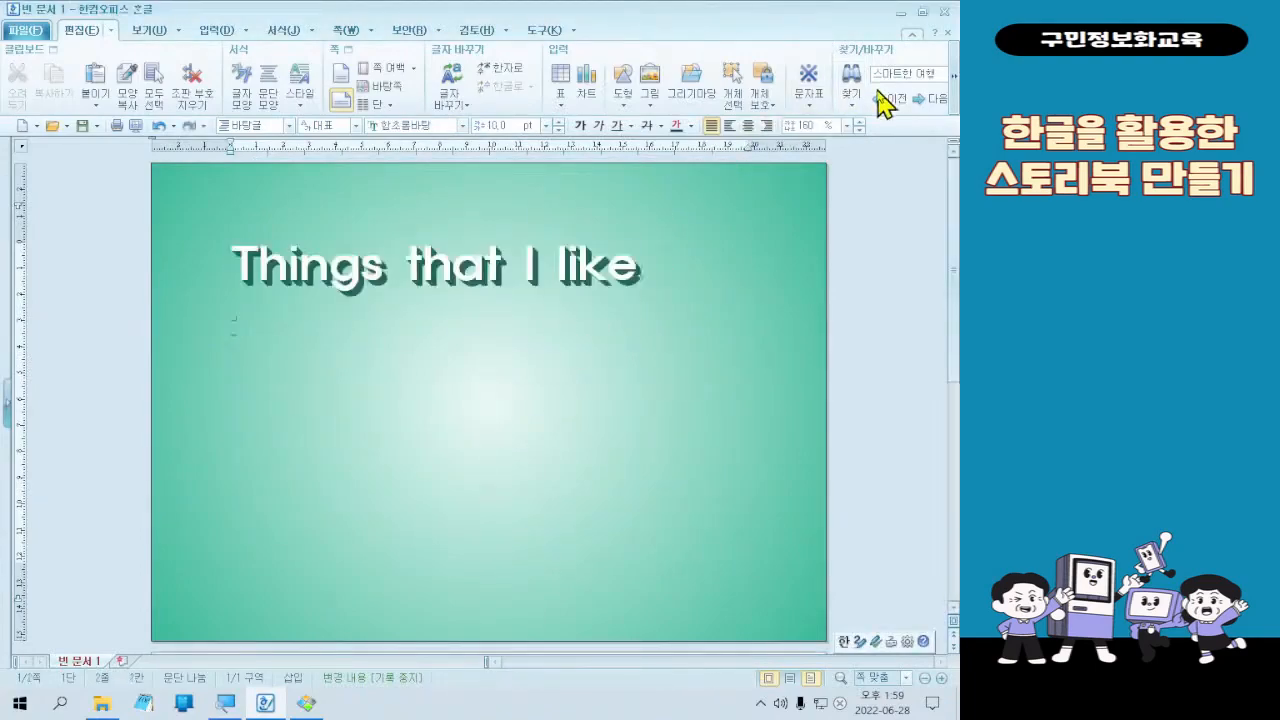
# Step: Centre the title line "Things that I like" and set its line spacing to 130%
pyautogui.click(143, 268)
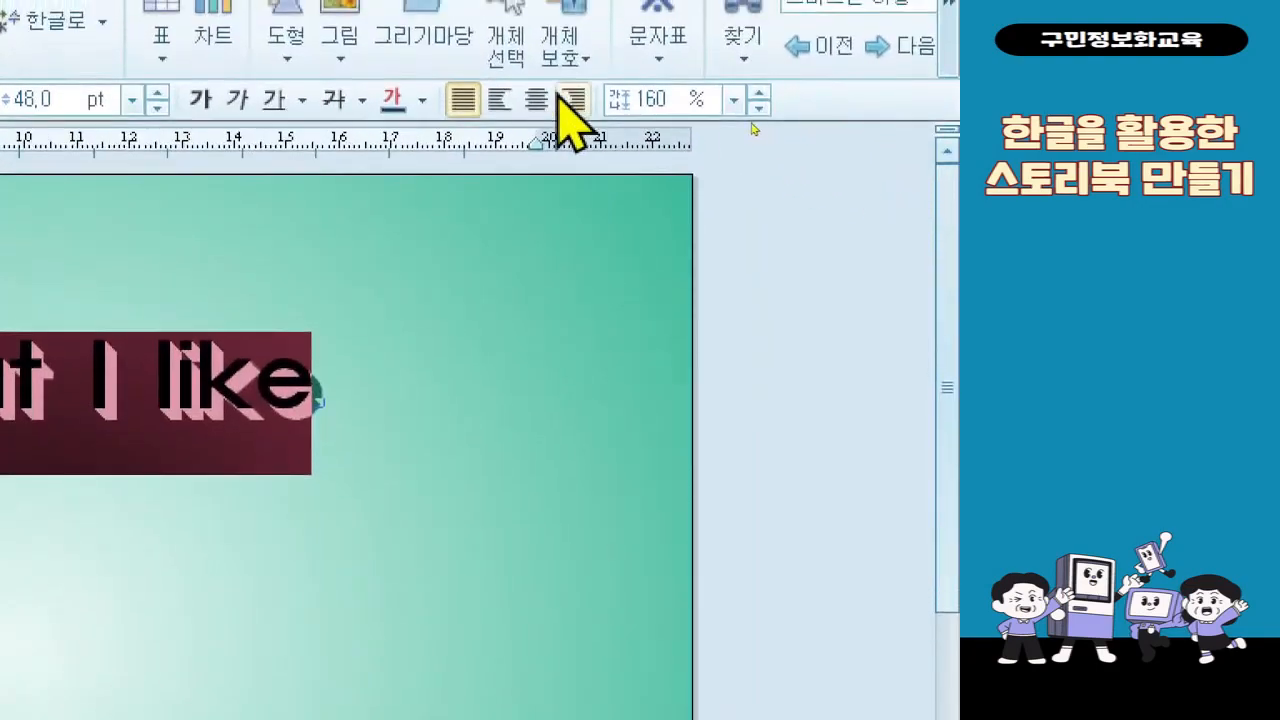
pyautogui.click(535, 98)
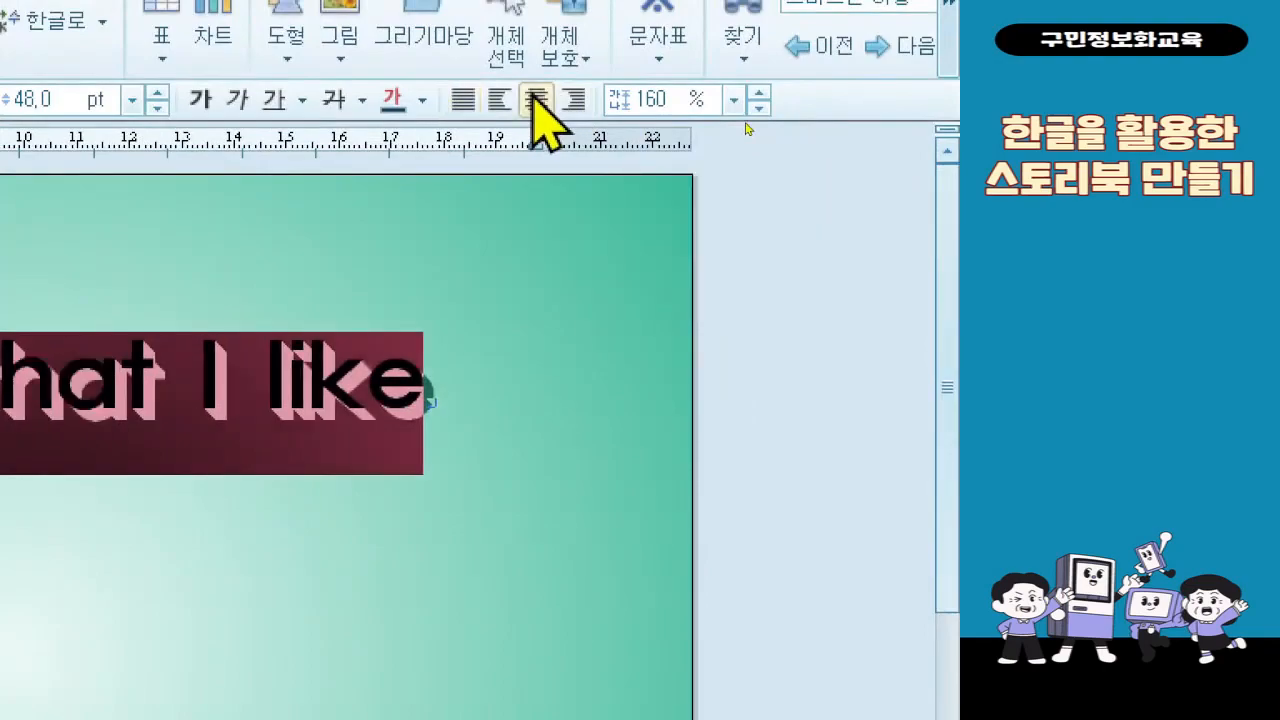
pyautogui.click(653, 109)
pyautogui.write('130')
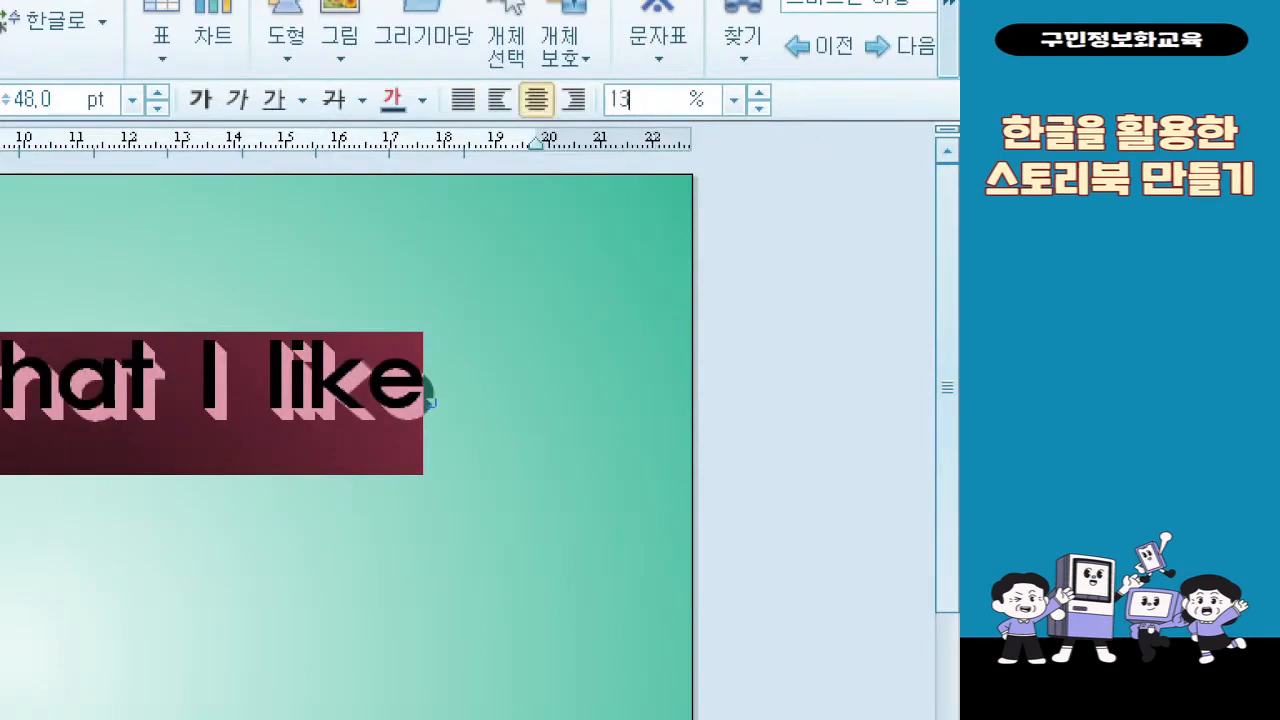
pyautogui.press('Return')
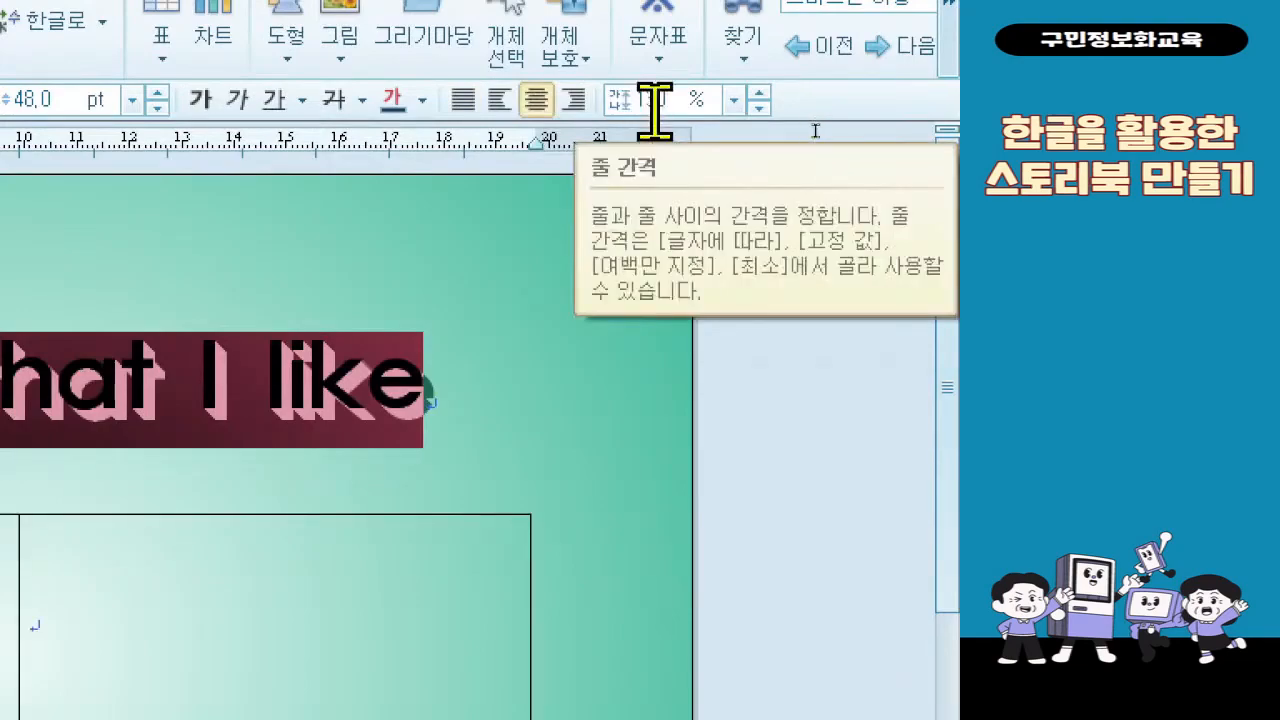
pyautogui.click(733, 100)
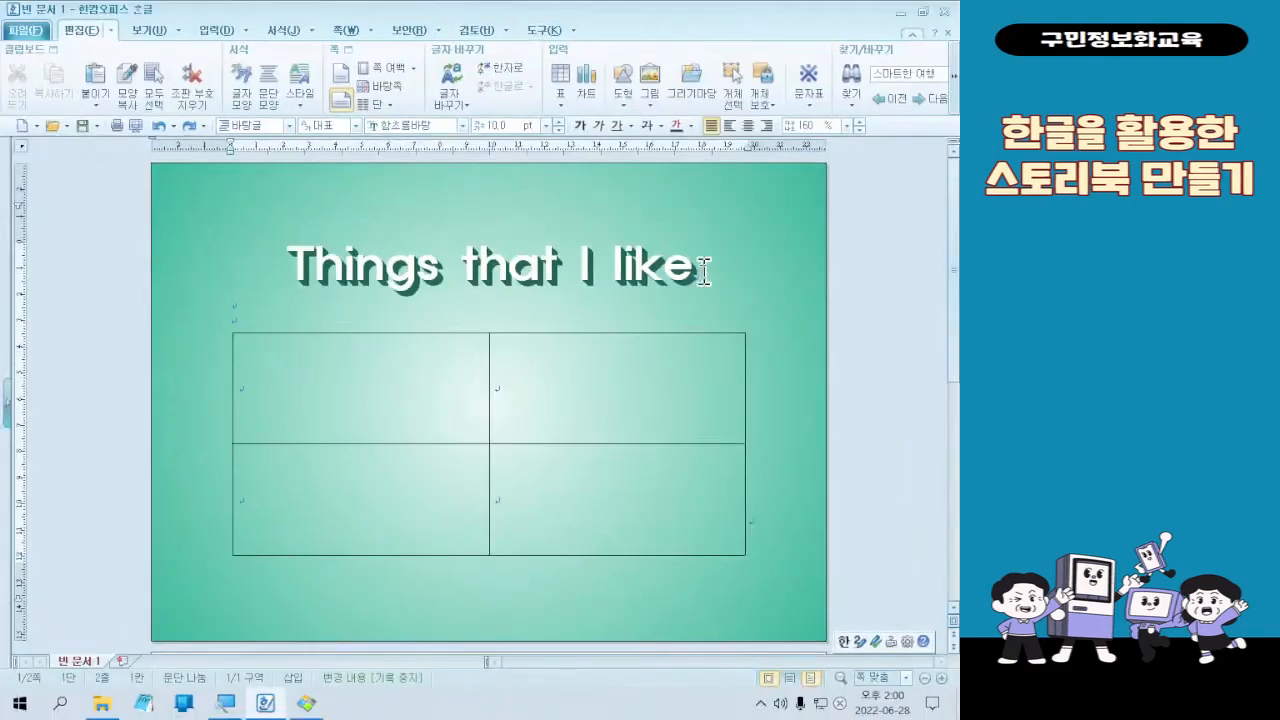
pyautogui.click(477, 366)
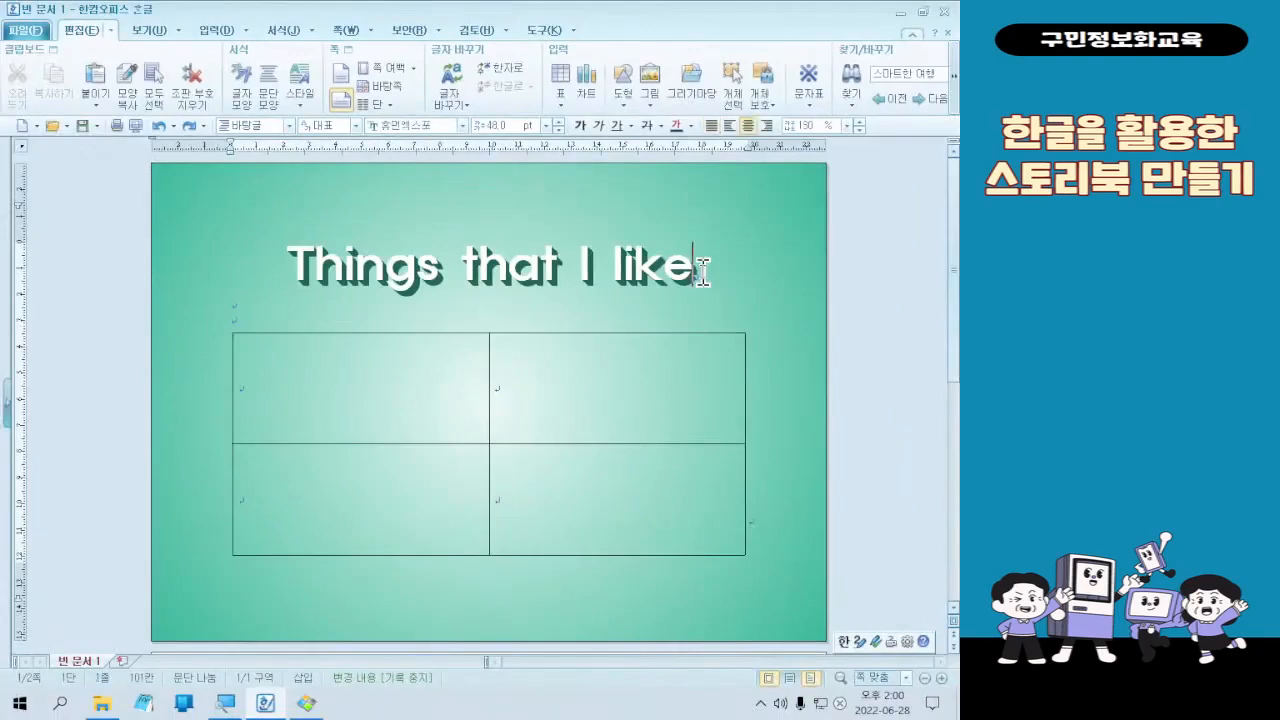
pyautogui.click(609, 263)
pyautogui.click(757, 239)
pyautogui.click(414, 265)
pyautogui.click(618, 262)
pyautogui.click(544, 275)
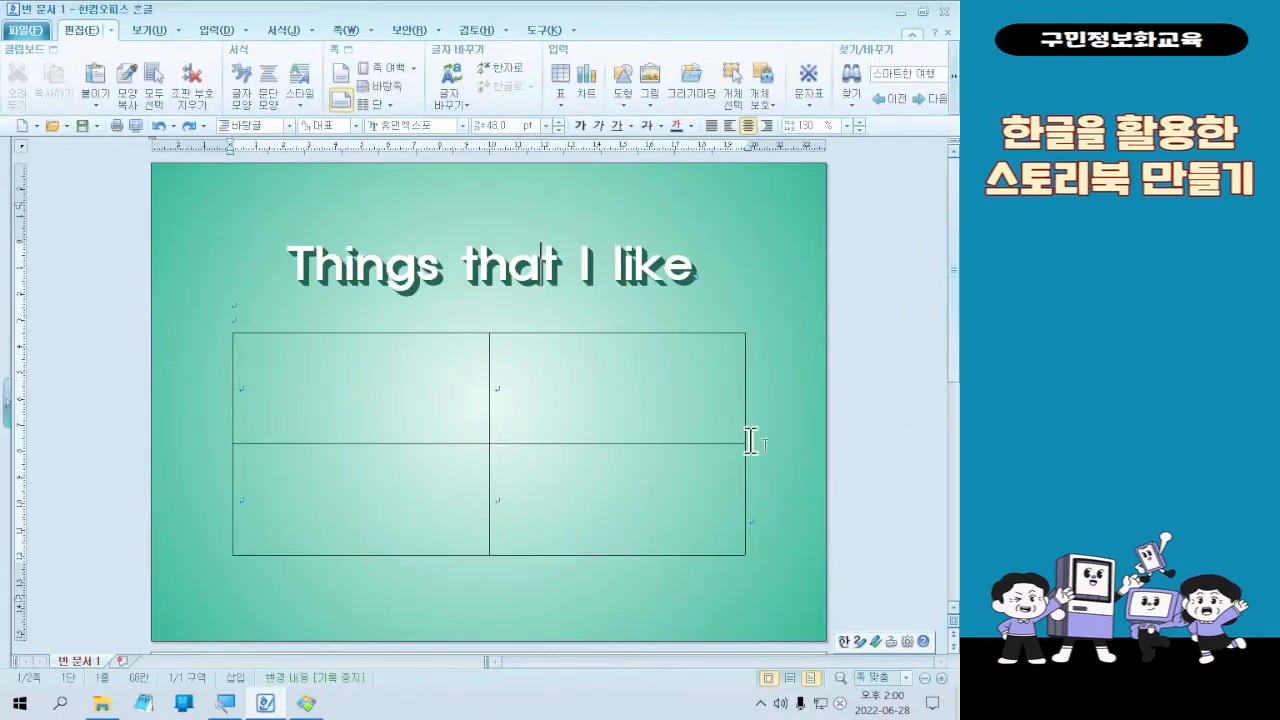
# Step: Select all four cells of the table, checking the finished sample page for reference, and switch text input to English
pyautogui.moveTo(374, 408); pyautogui.dragTo(594, 500)
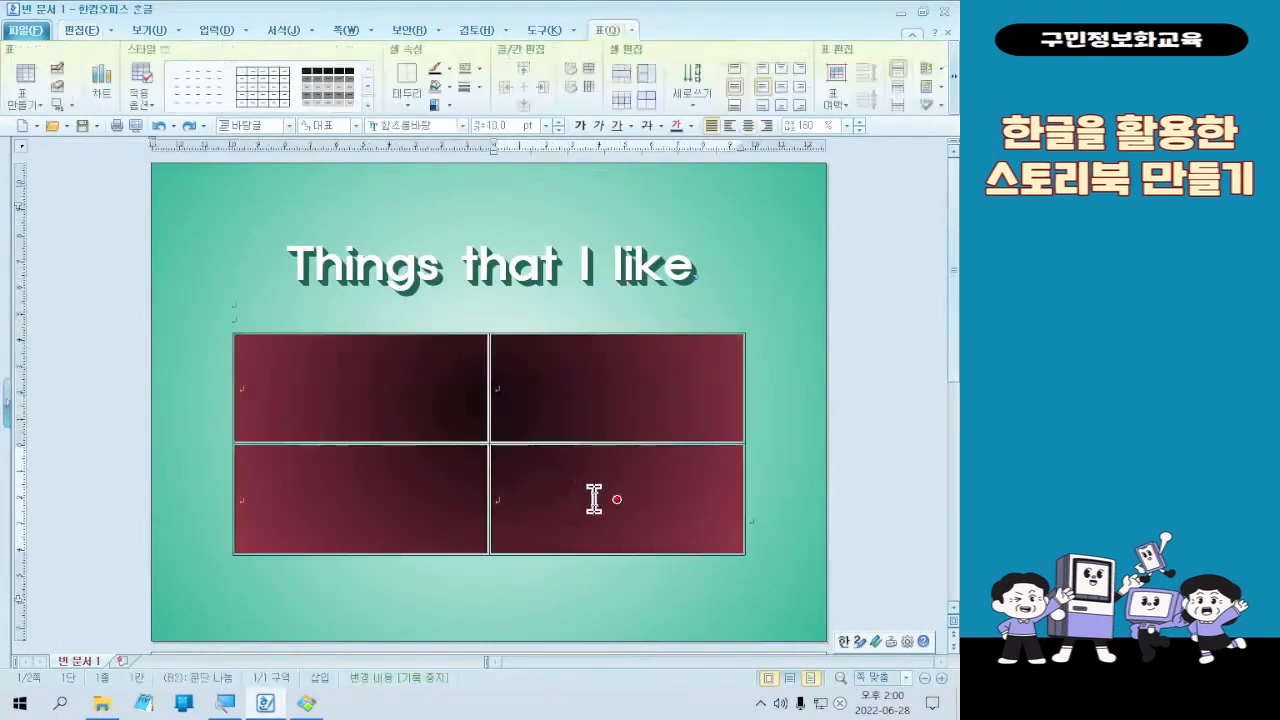
pyautogui.click(554, 394)
pyautogui.click(306, 700)
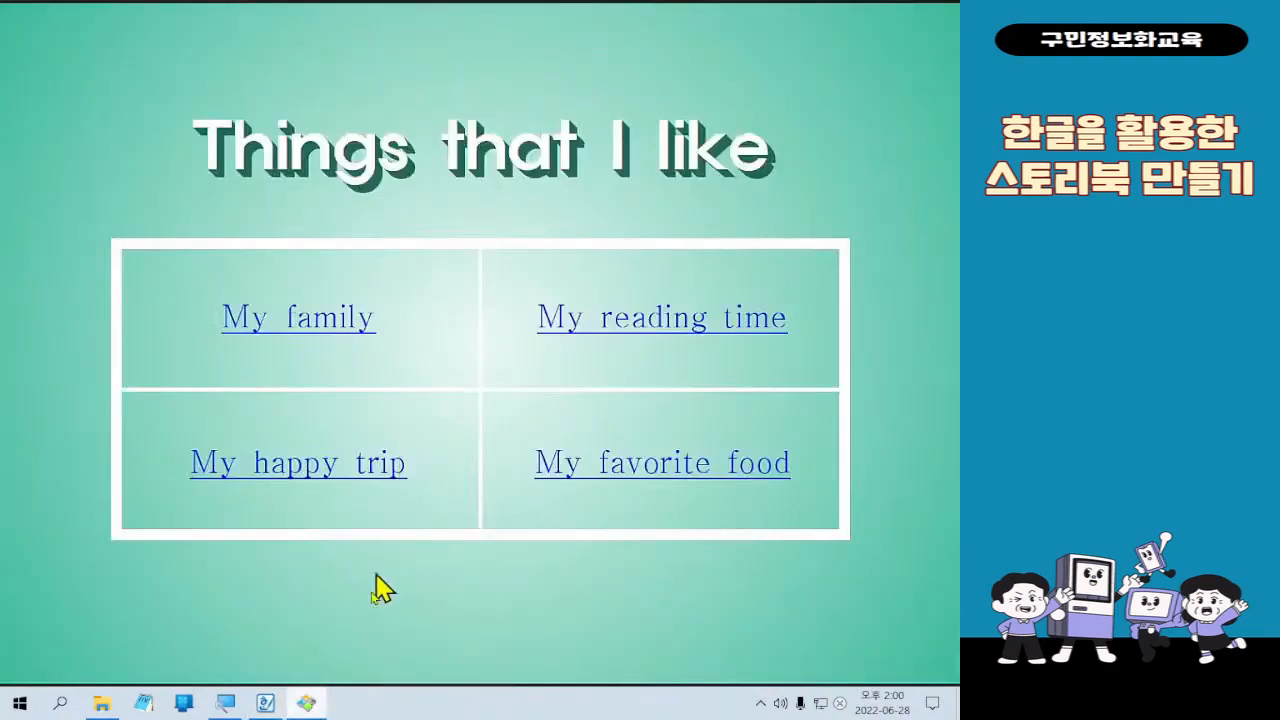
pyautogui.click(318, 702)
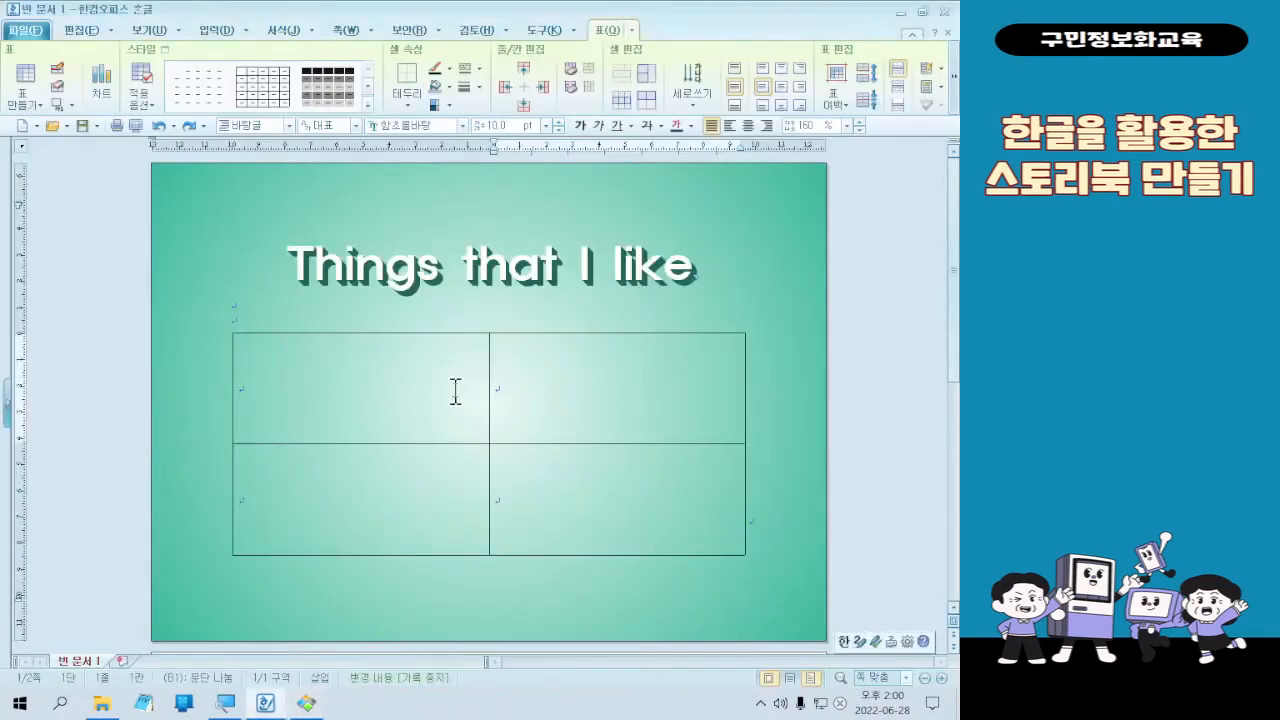
pyautogui.moveTo(440, 432)
pyautogui.mouseDown()
pyautogui.moveTo(569, 511)
pyautogui.moveTo(617, 499)
pyautogui.moveTo(366, 409)
pyautogui.moveTo(405, 405)
pyautogui.moveTo(372, 410)
pyautogui.moveTo(405, 405)
pyautogui.moveTo(395, 425)
pyautogui.mouseUp()
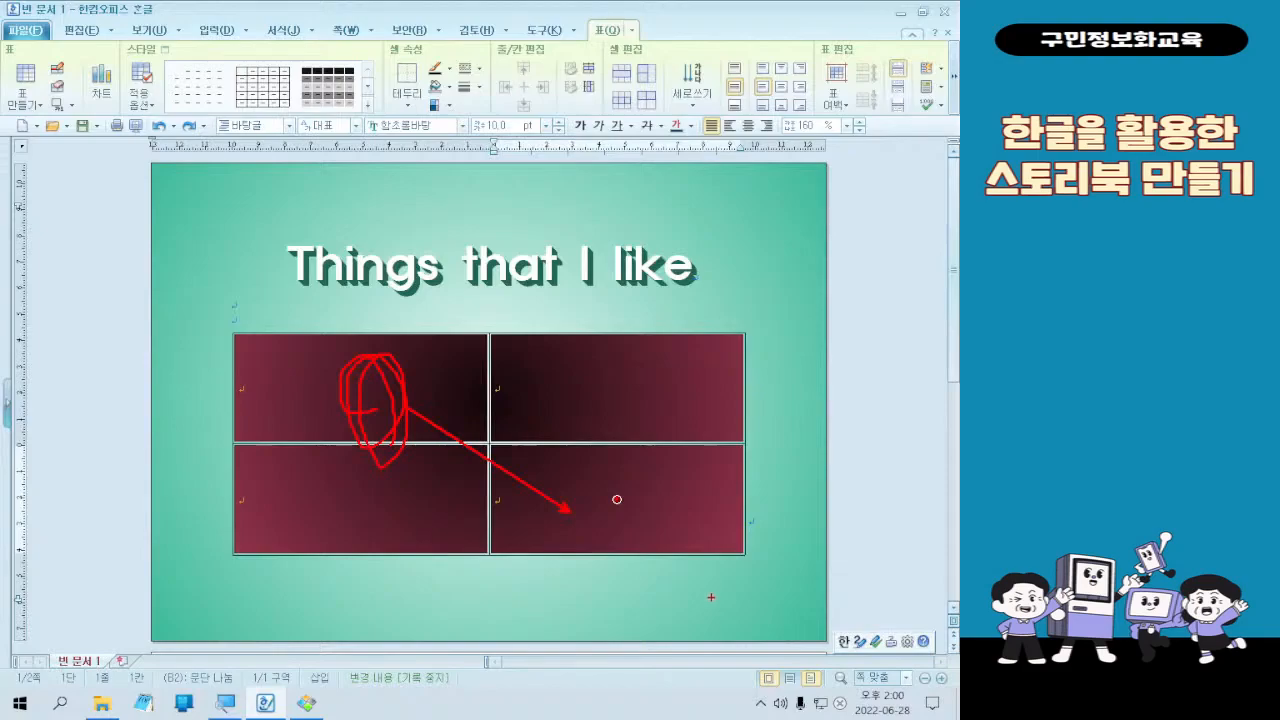
pyautogui.press('Escape')
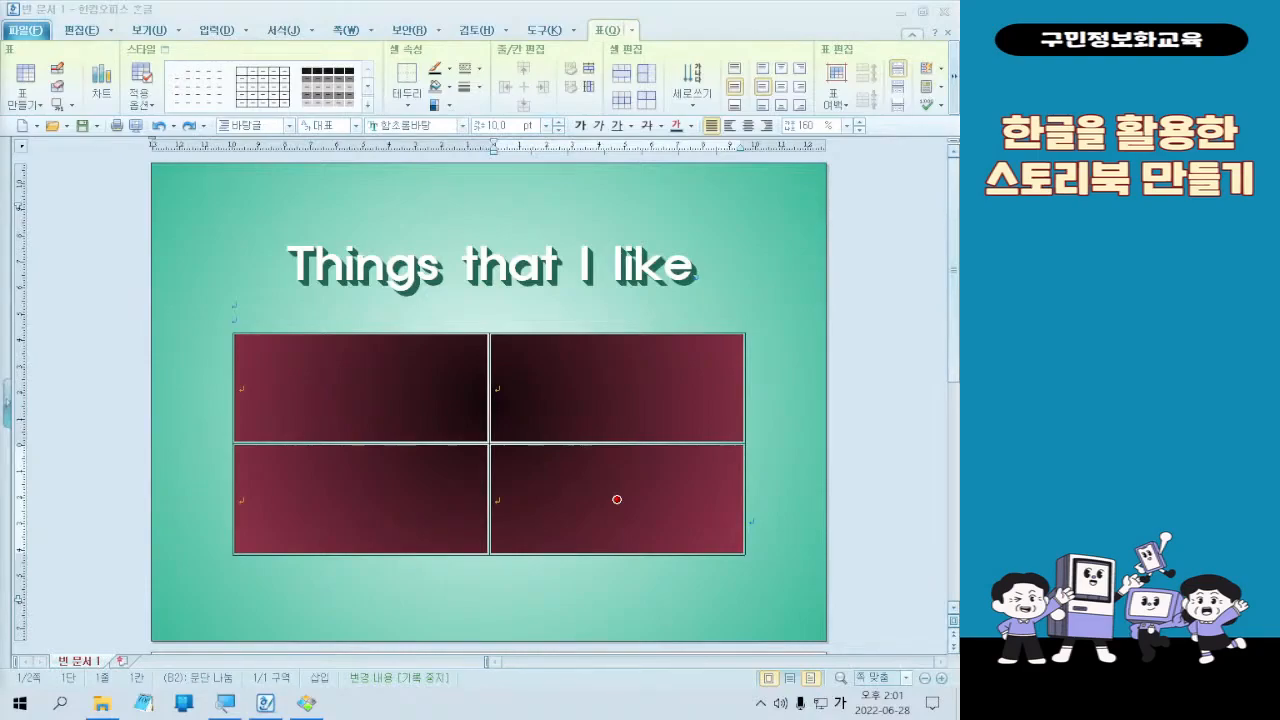
pyautogui.press('Hangul')
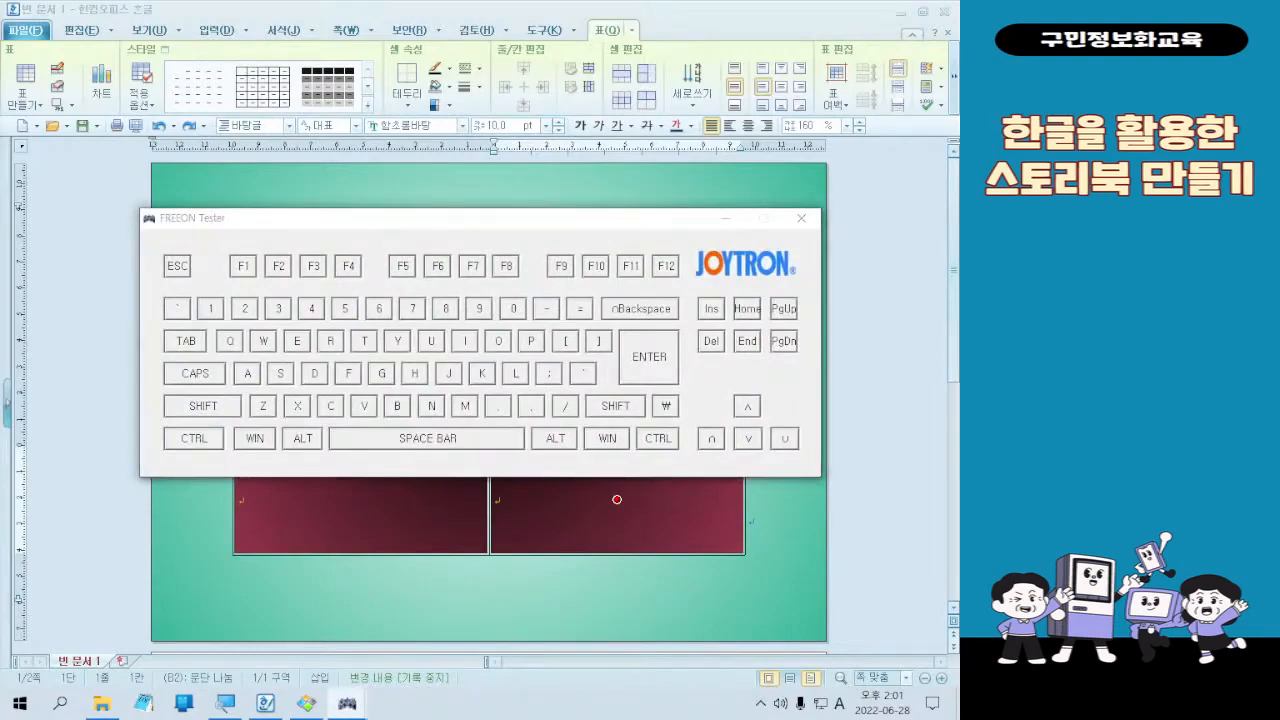
pyautogui.click(634, 386)
pyautogui.press('ctrl')
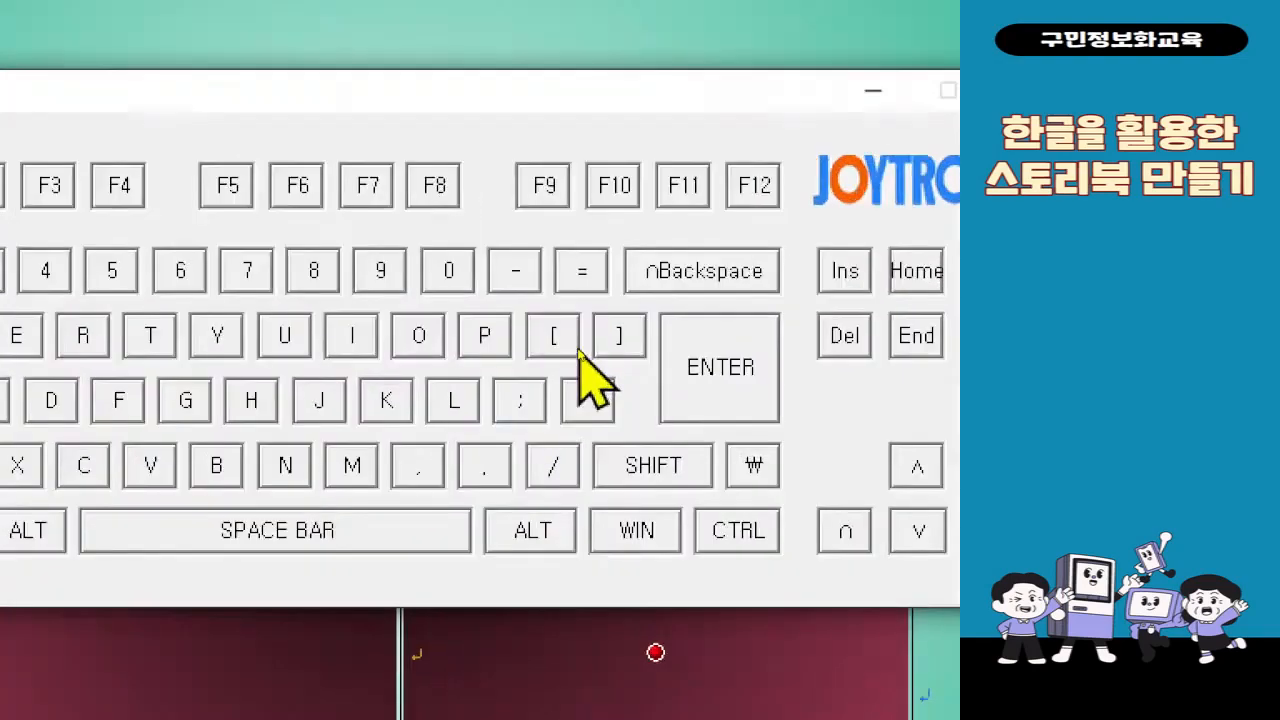
pyautogui.press('l')
pyautogui.press('l')
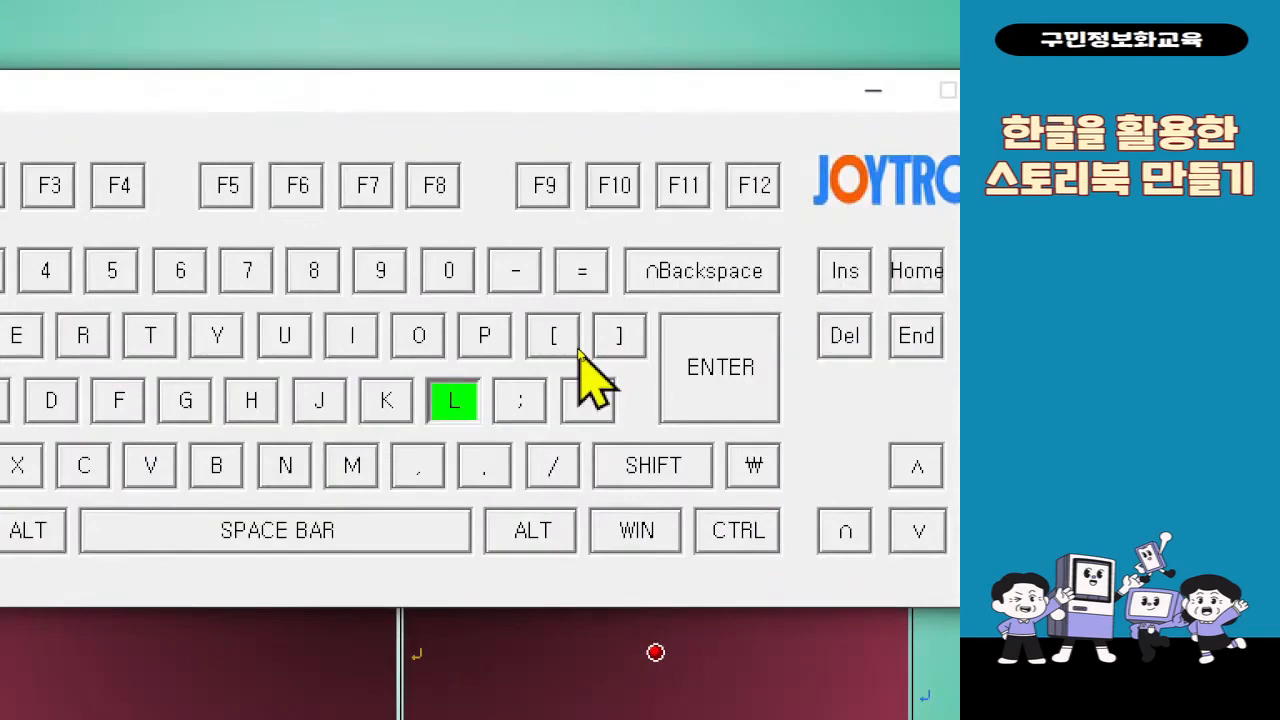
pyautogui.press('l')
pyautogui.press('l')
pyautogui.press('l')
pyautogui.press('l')
pyautogui.press('l')
pyautogui.press('l')
pyautogui.press('l')
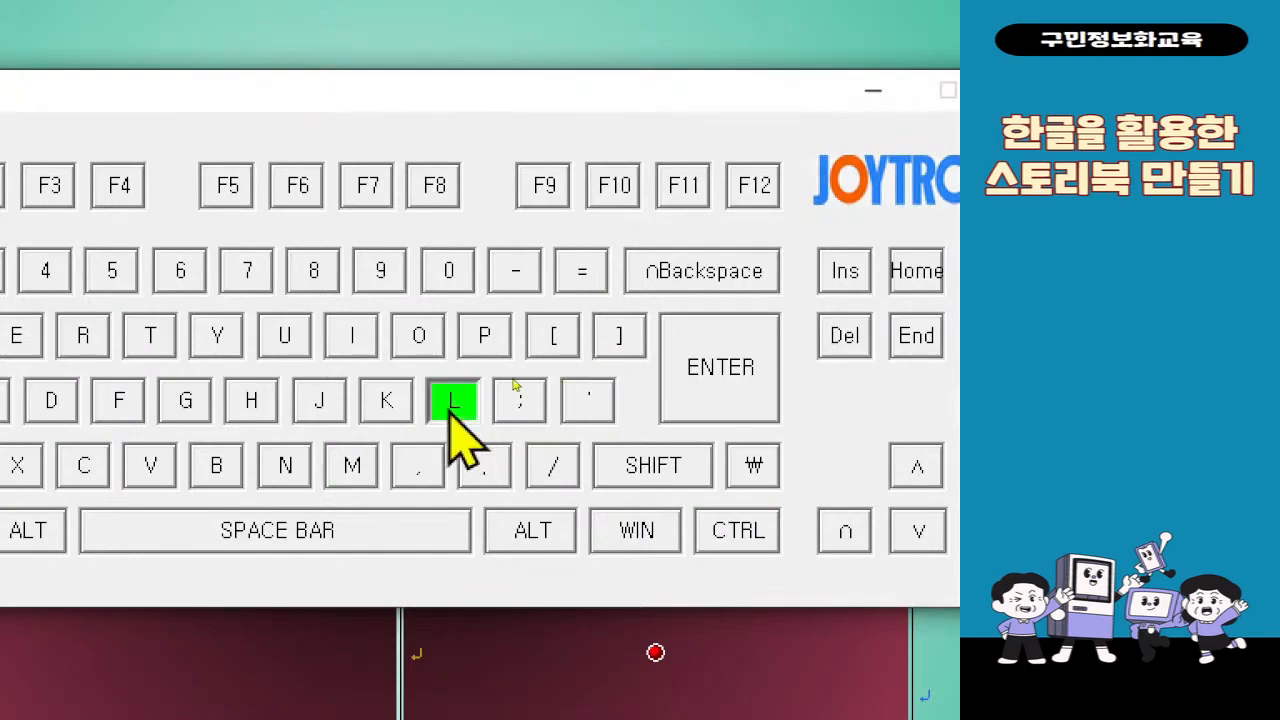
pyautogui.press('l')
pyautogui.press('l')
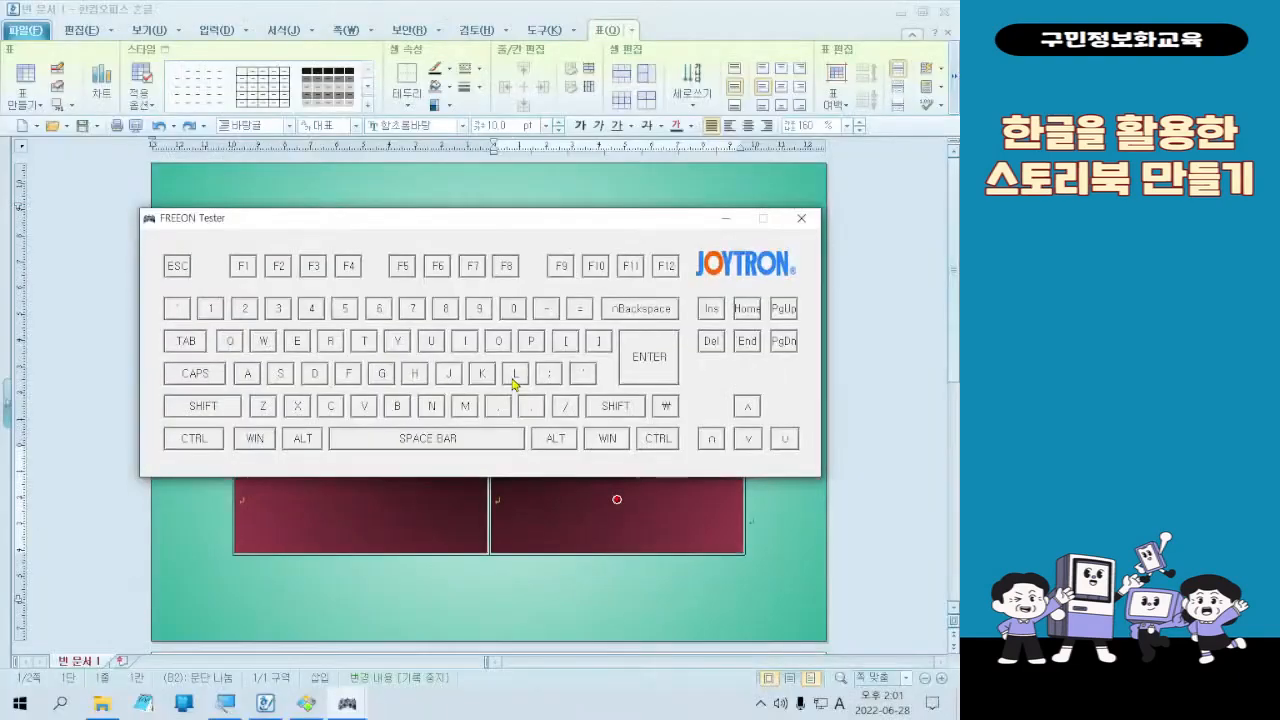
# Step: Open the 셀 테두리/배경 border settings for the selected table cells and choose the single solid line type
pyautogui.click(465, 5)
pyautogui.press('l')
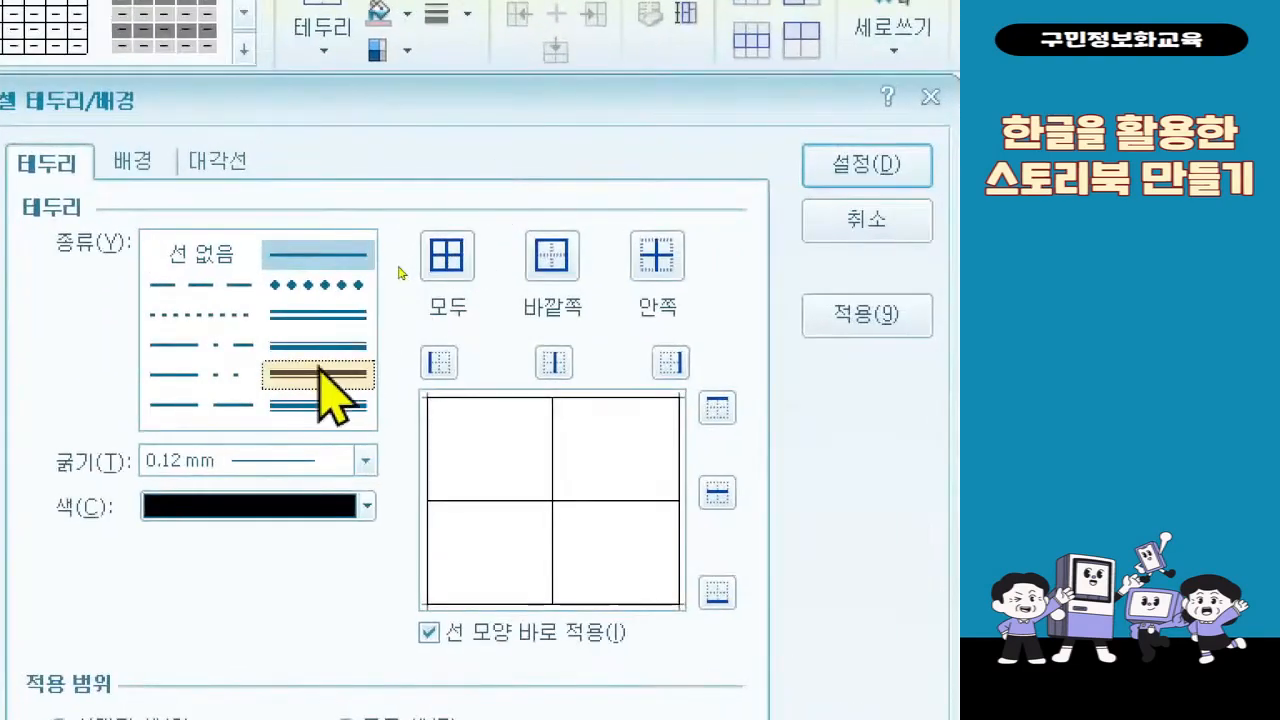
pyautogui.click(218, 405)
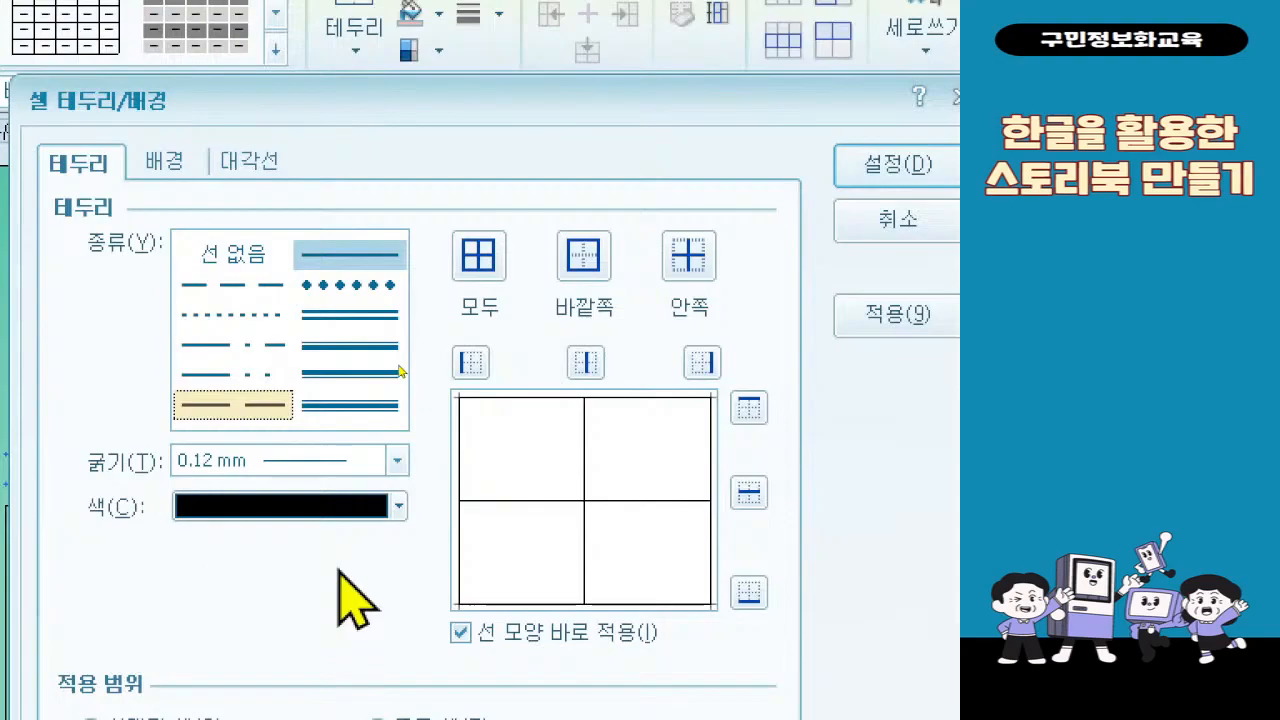
pyautogui.click(352, 316)
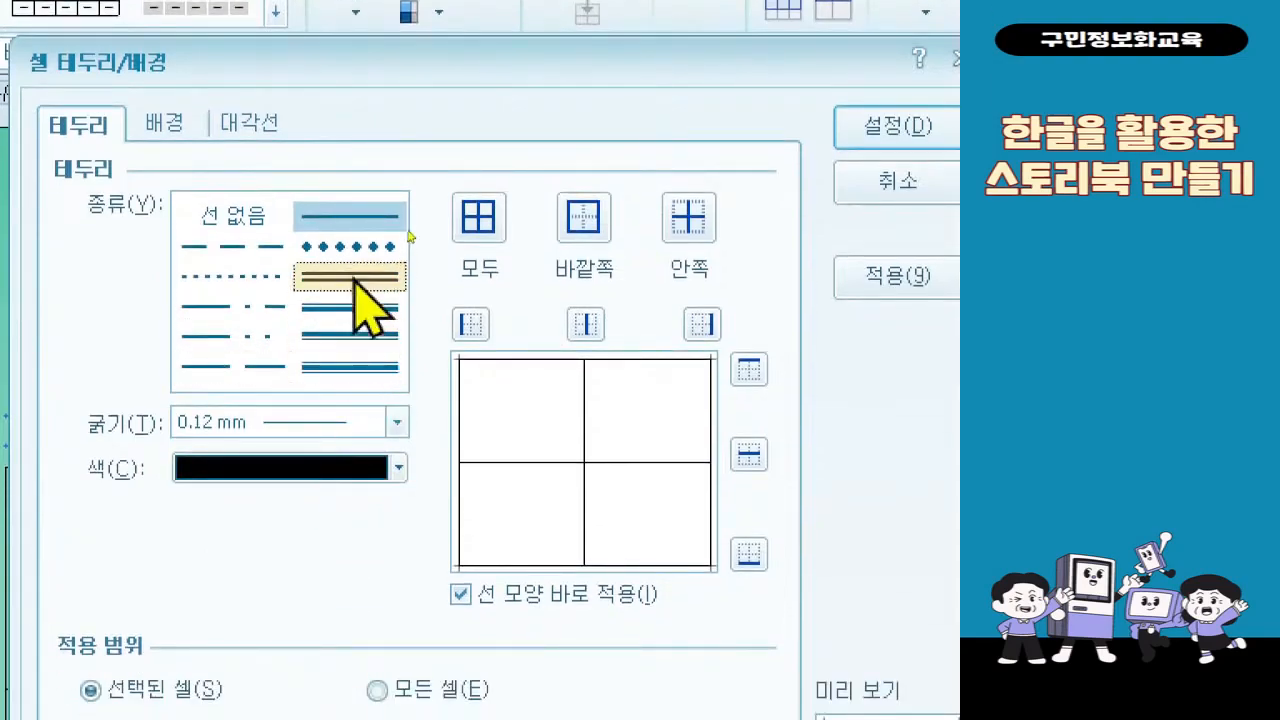
pyautogui.click(366, 212)
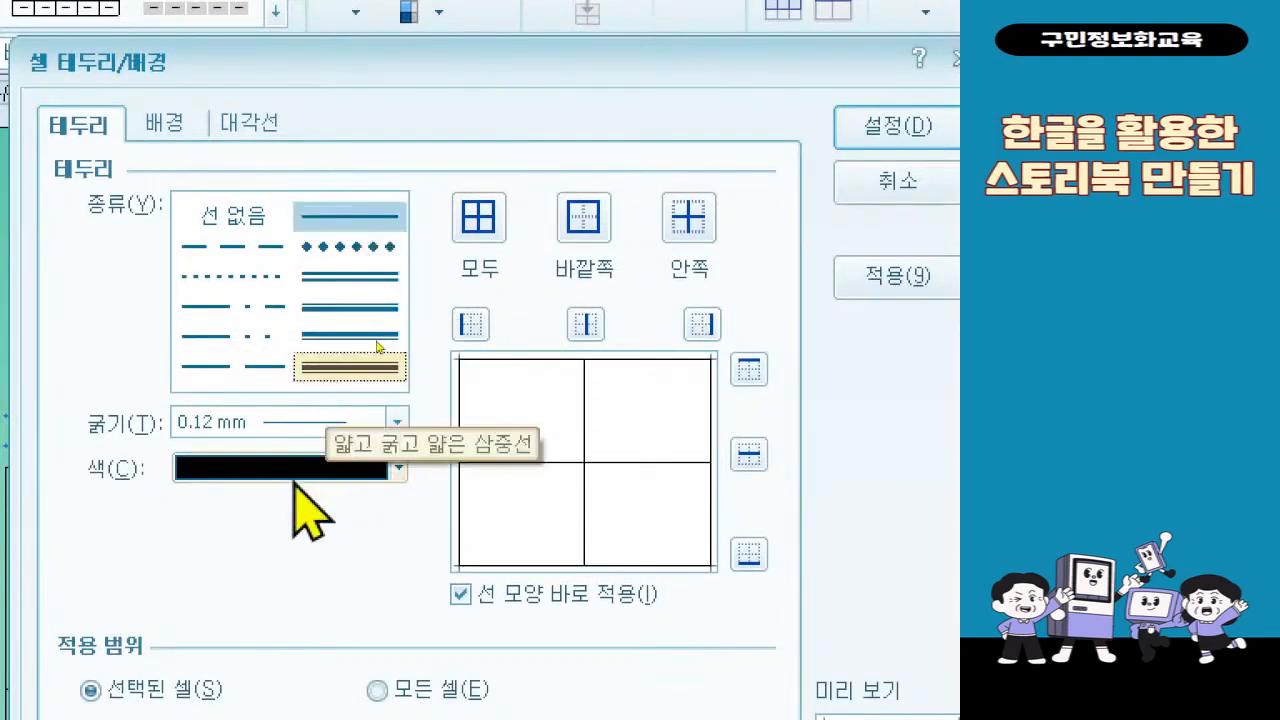
pyautogui.click(283, 425)
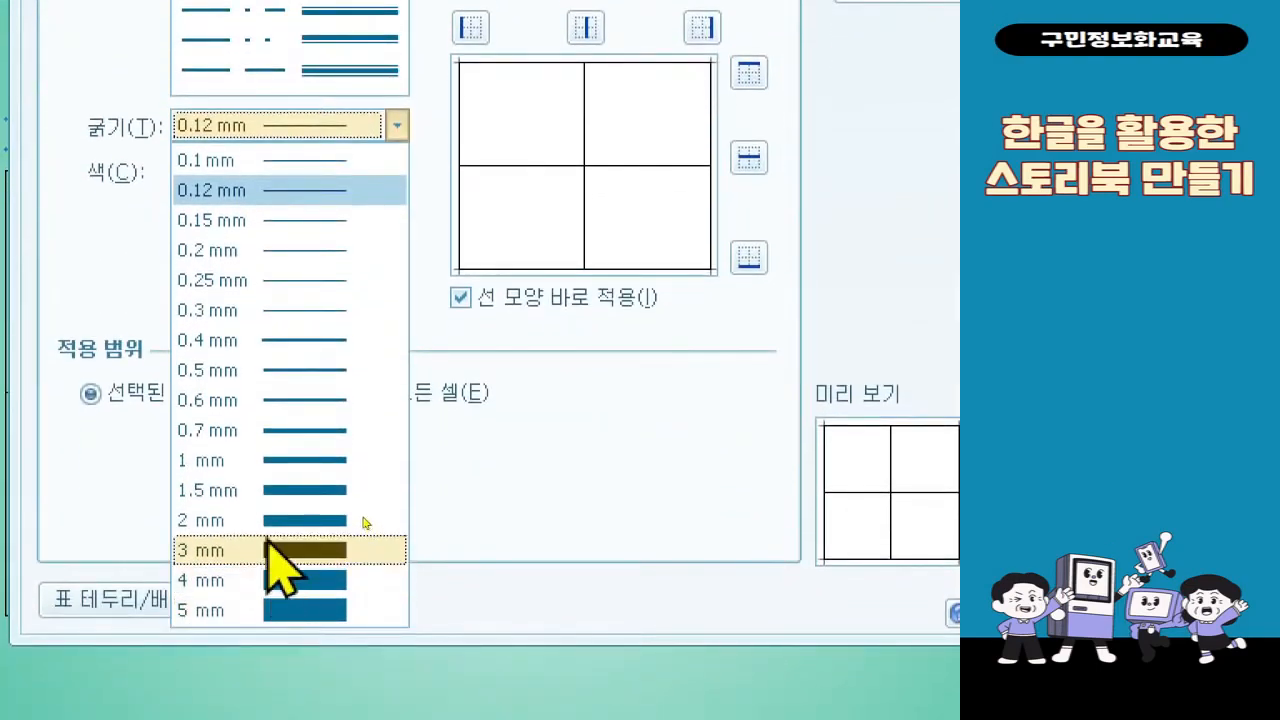
pyautogui.click(270, 550)
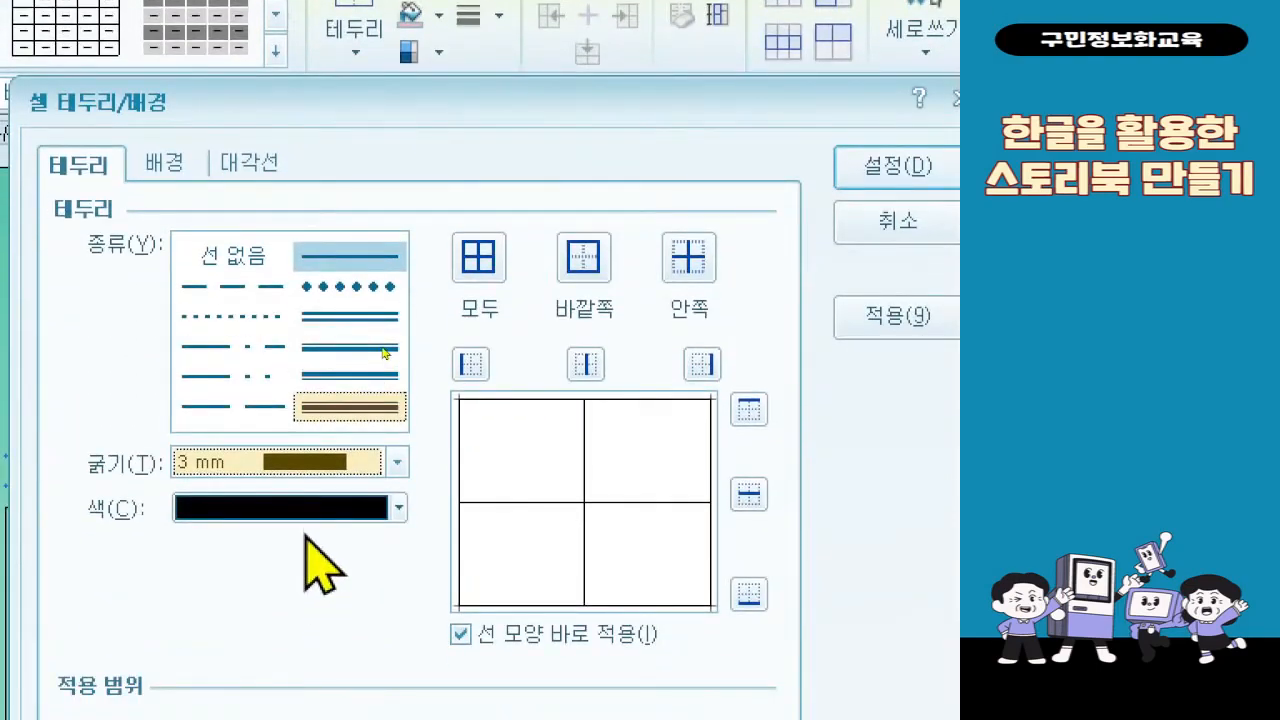
pyautogui.click(305, 516)
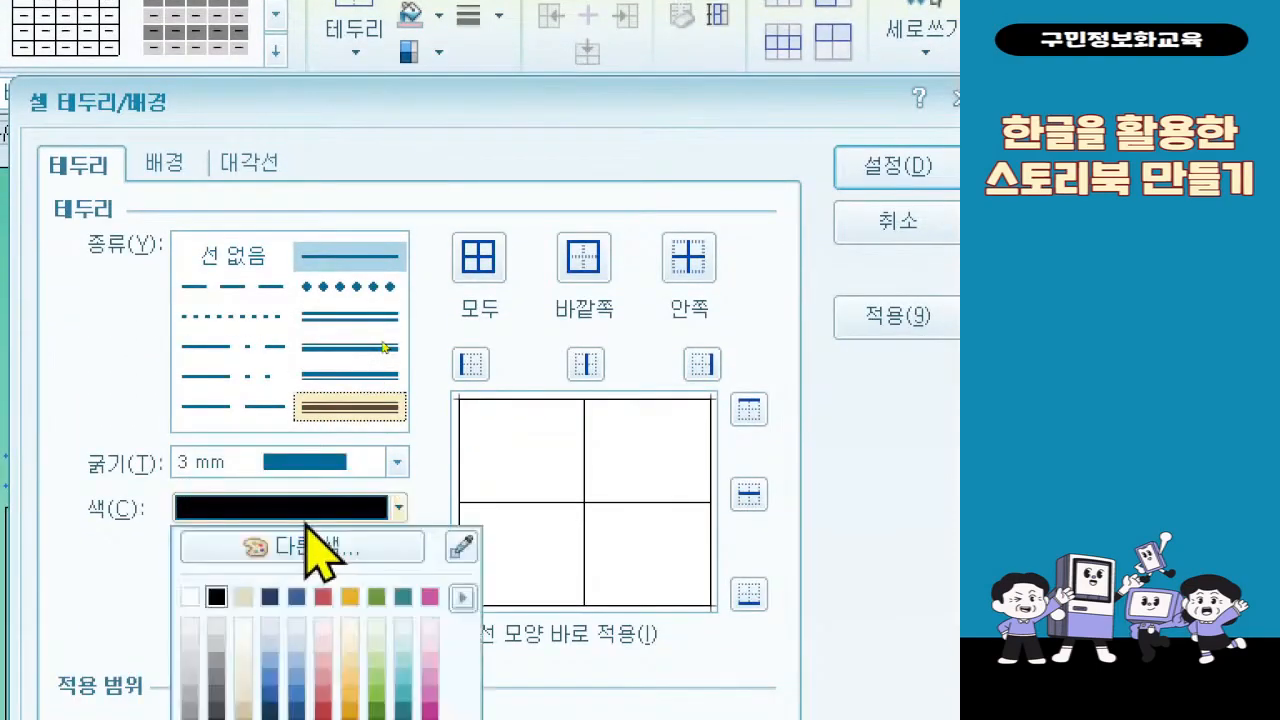
pyautogui.click(184, 588)
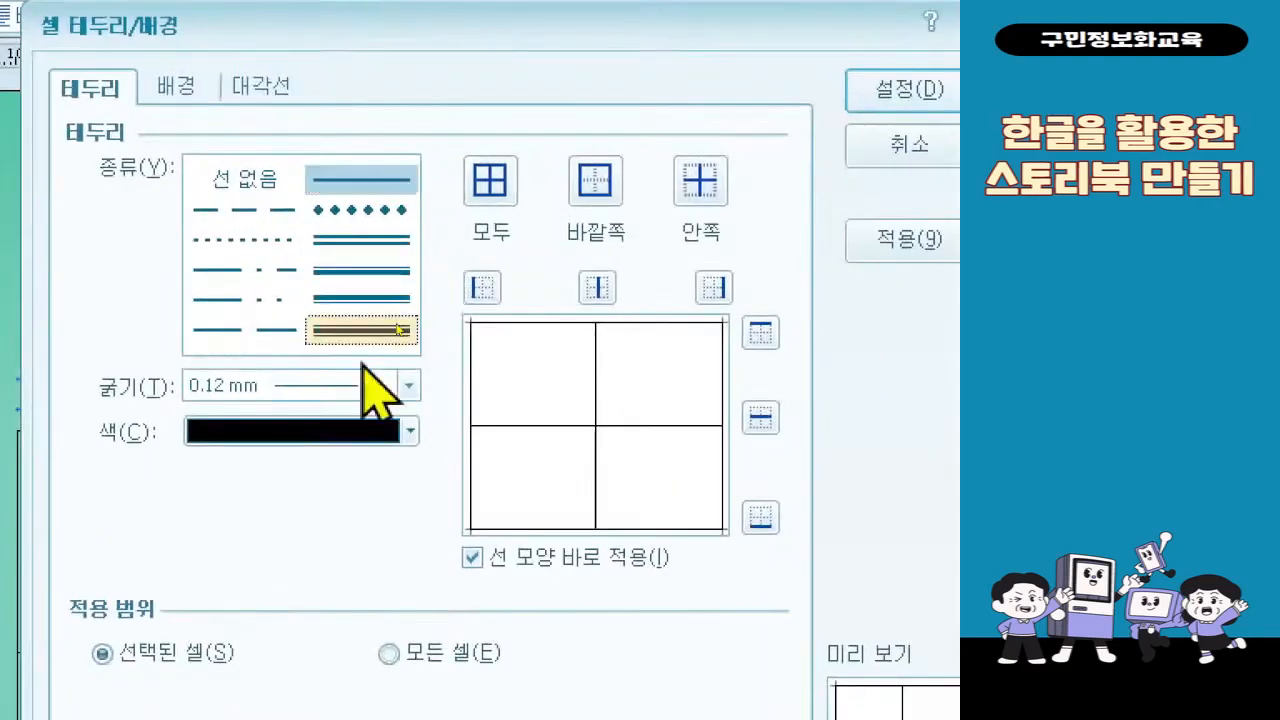
# Step: Set the border thickness of the selected table cells to 3 mm and the line colour to white
pyautogui.click(368, 390)
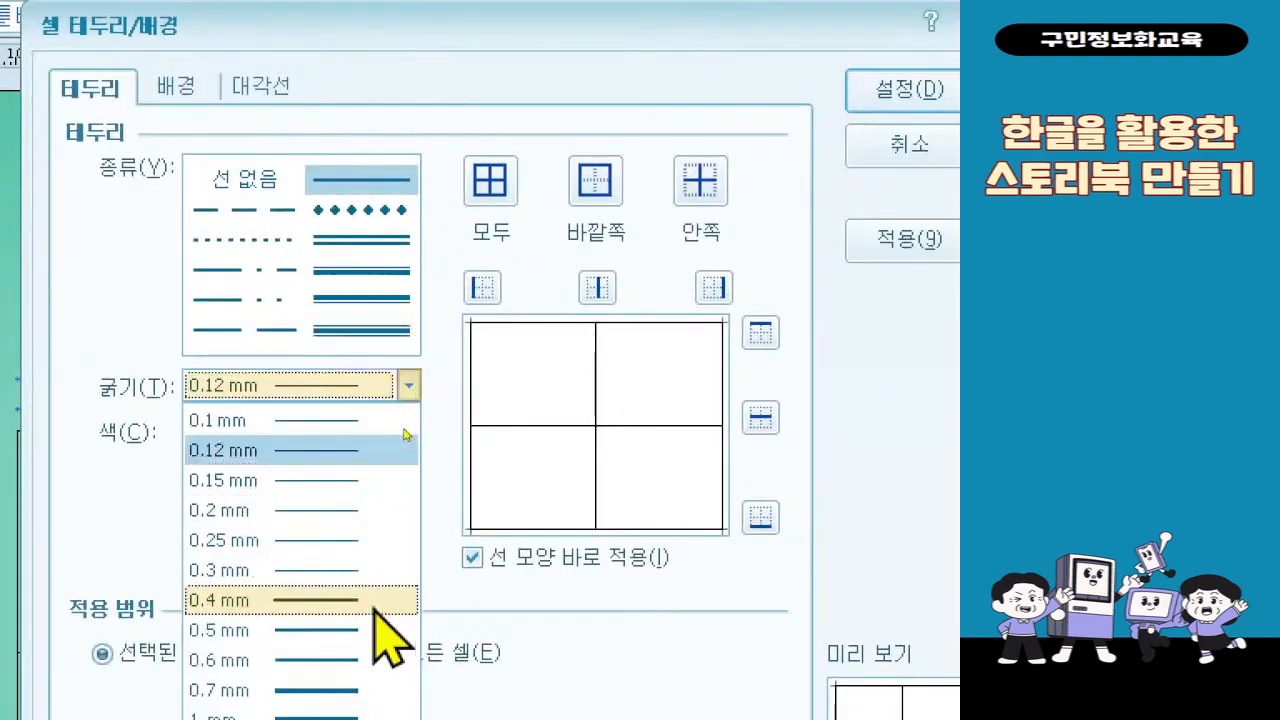
pyautogui.click(256, 645)
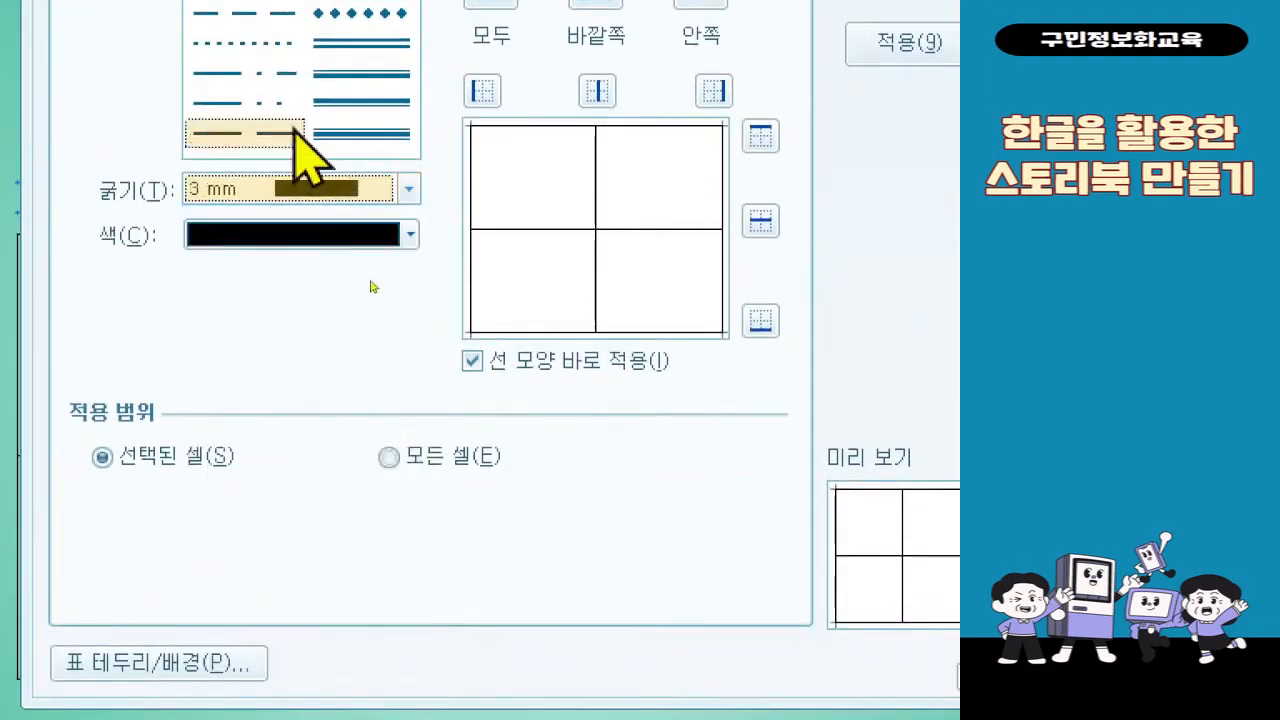
pyautogui.click(320, 236)
pyautogui.click(195, 320)
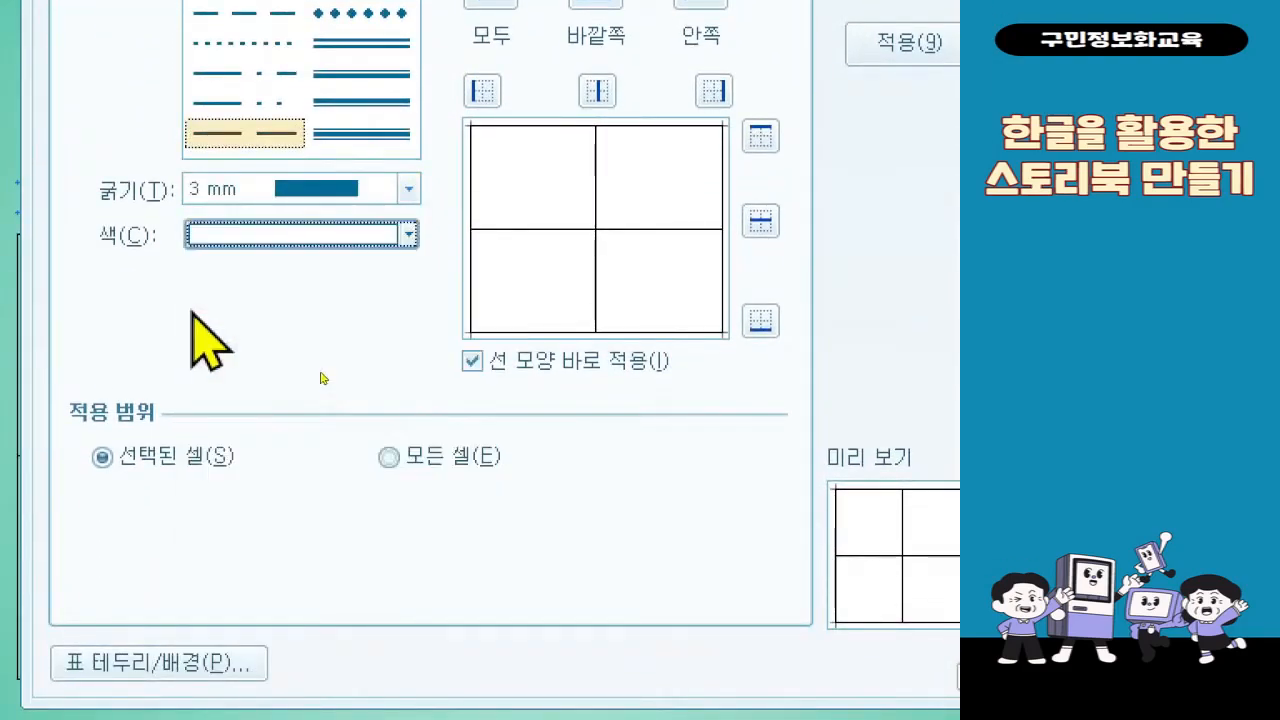
# Step: Apply the line to the outer borders of the selected cells and turn off 선 모양 바로 적용
pyautogui.click(595, 195)
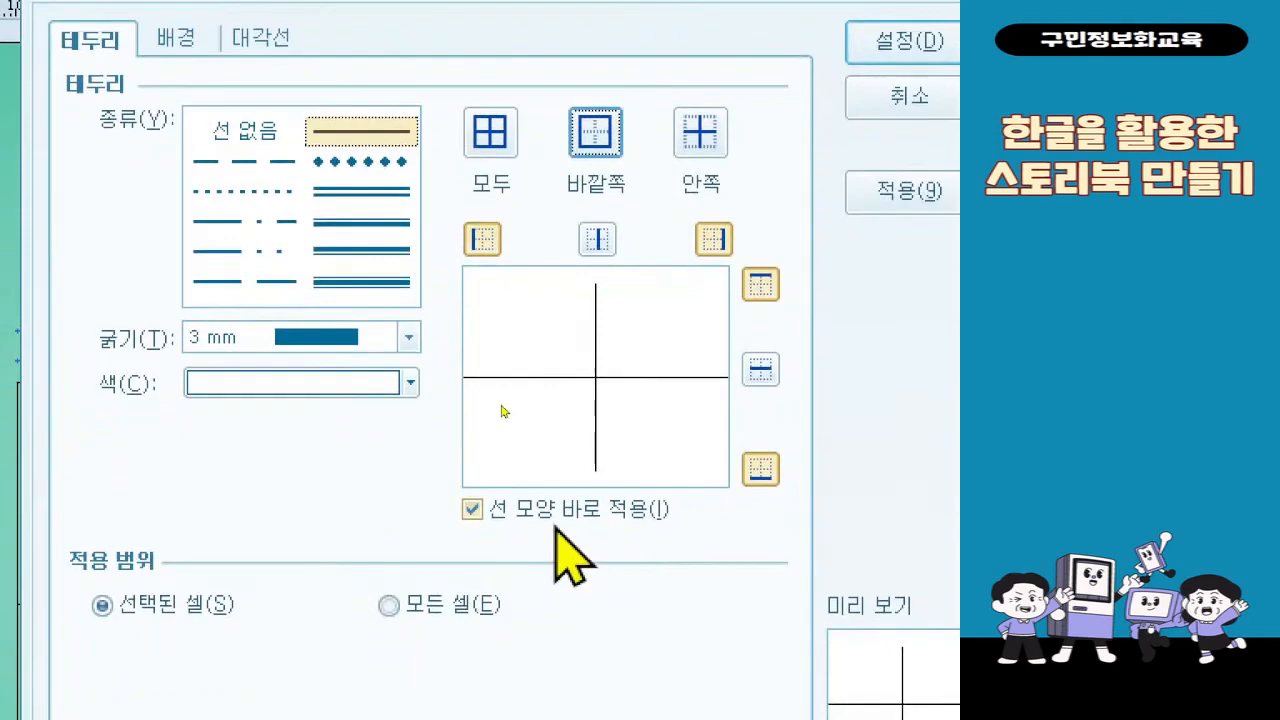
pyautogui.click(557, 528)
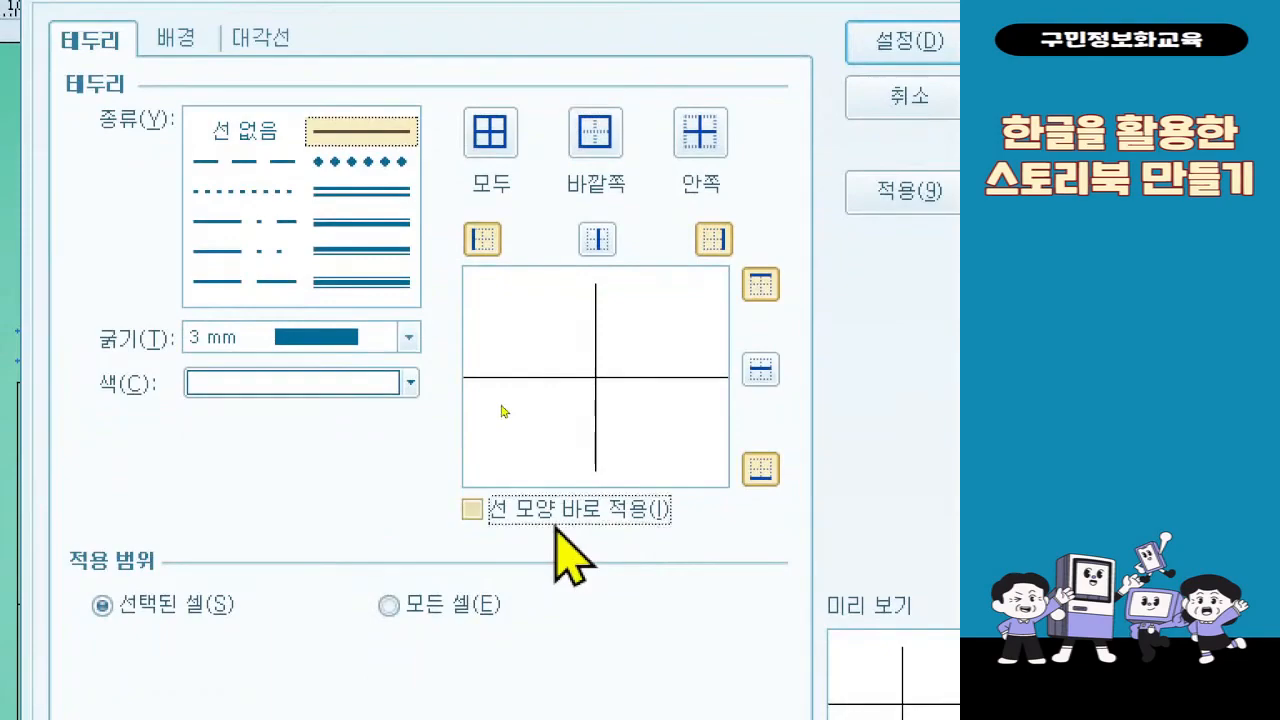
# Step: Set the table's inner borders to 1 mm thickness, apply the border settings and deselect the table cells
pyautogui.click(361, 282)
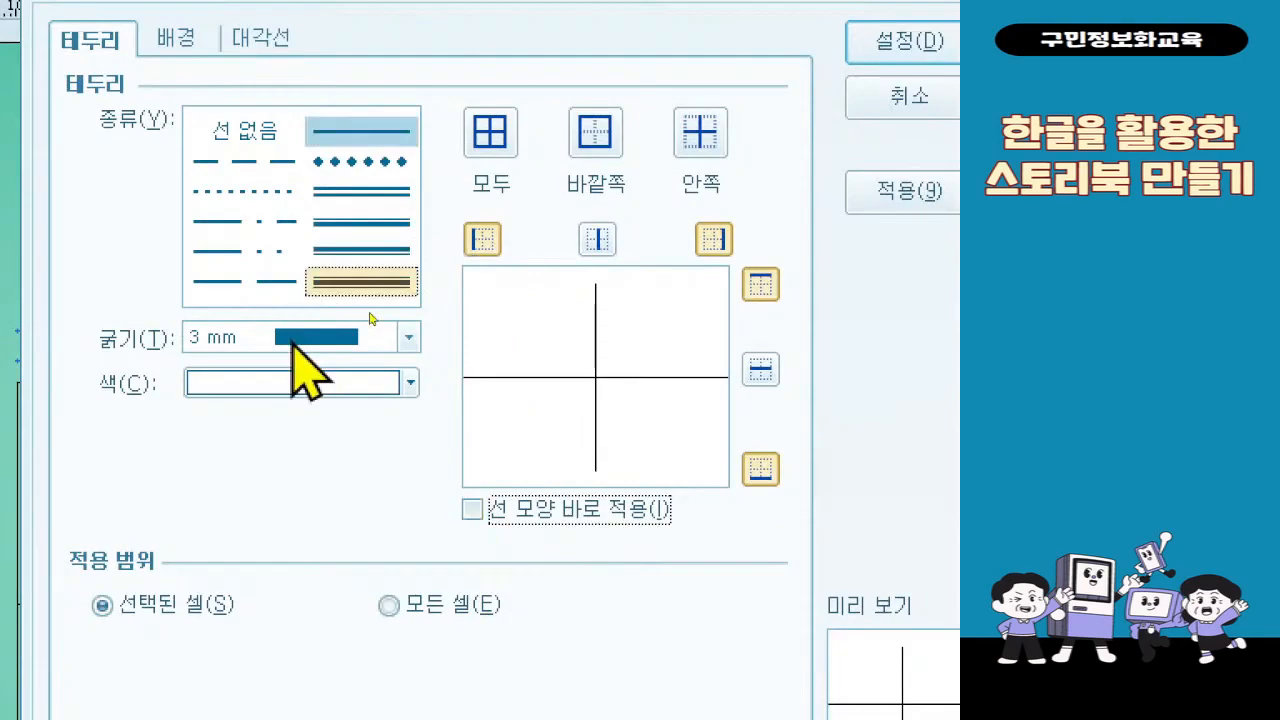
pyautogui.click(298, 340)
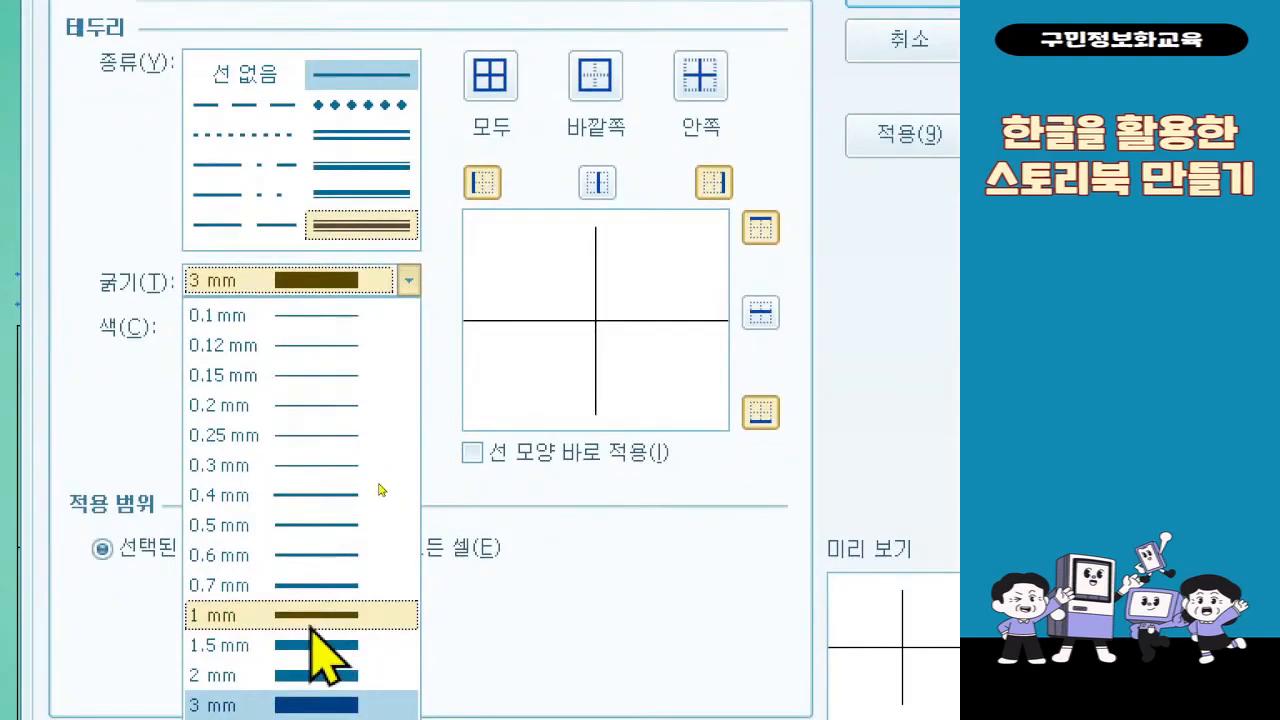
pyautogui.click(310, 617)
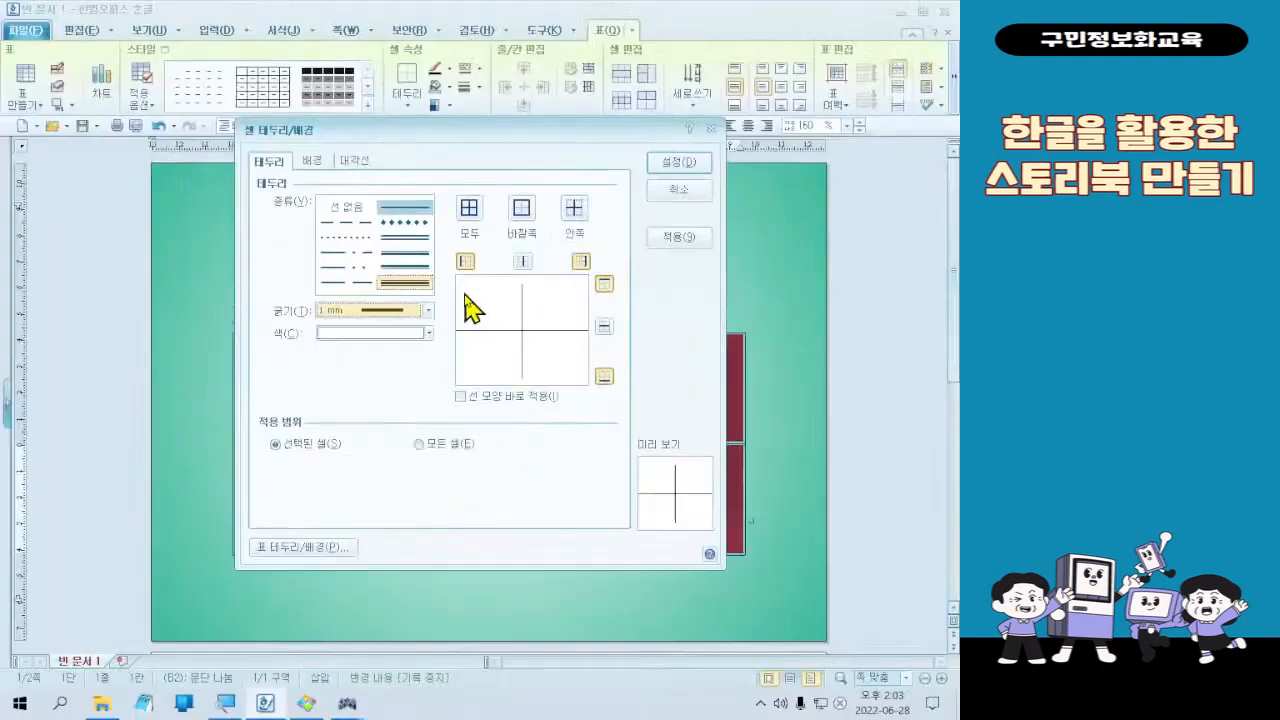
pyautogui.click(575, 211)
pyautogui.click(691, 187)
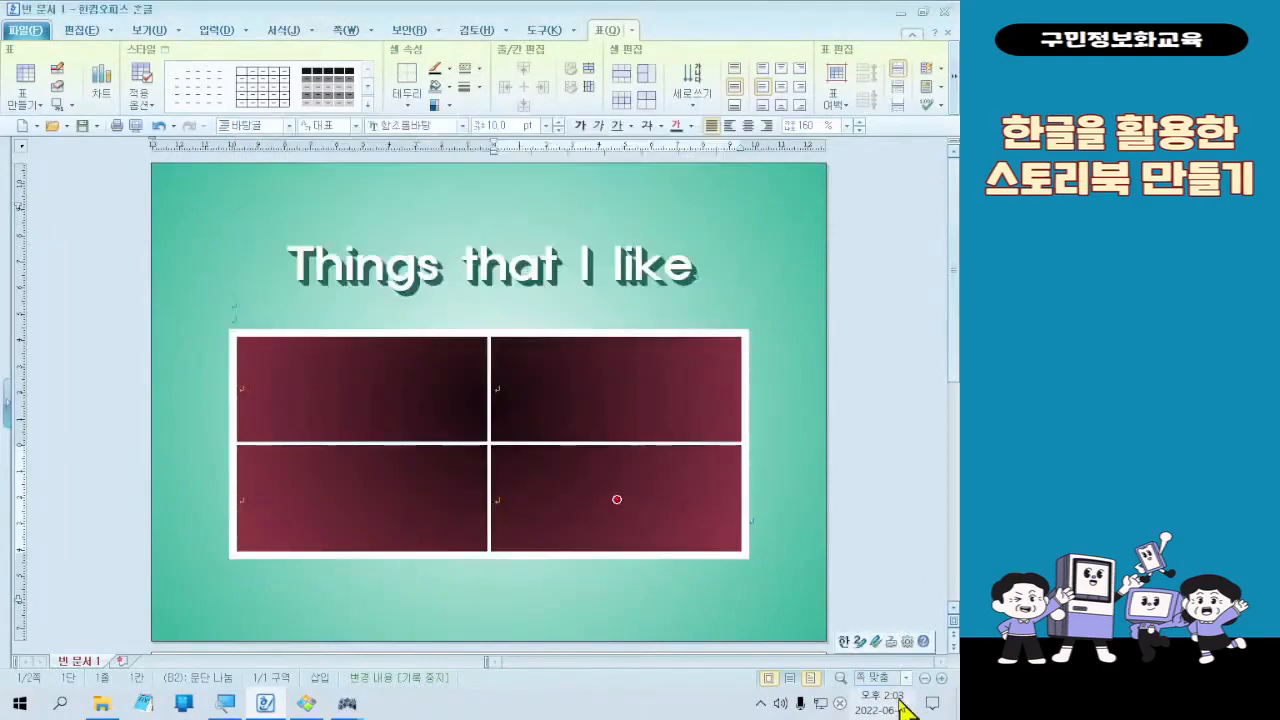
pyautogui.click(779, 487)
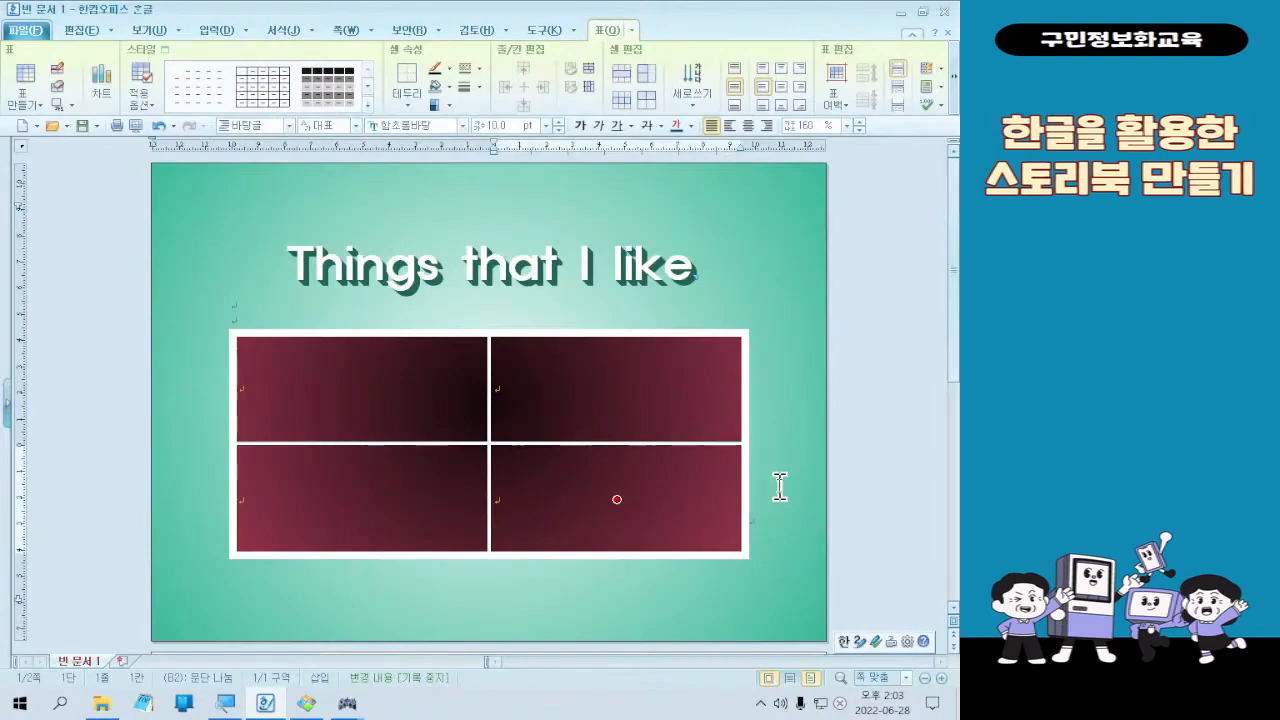
pyautogui.click(779, 487)
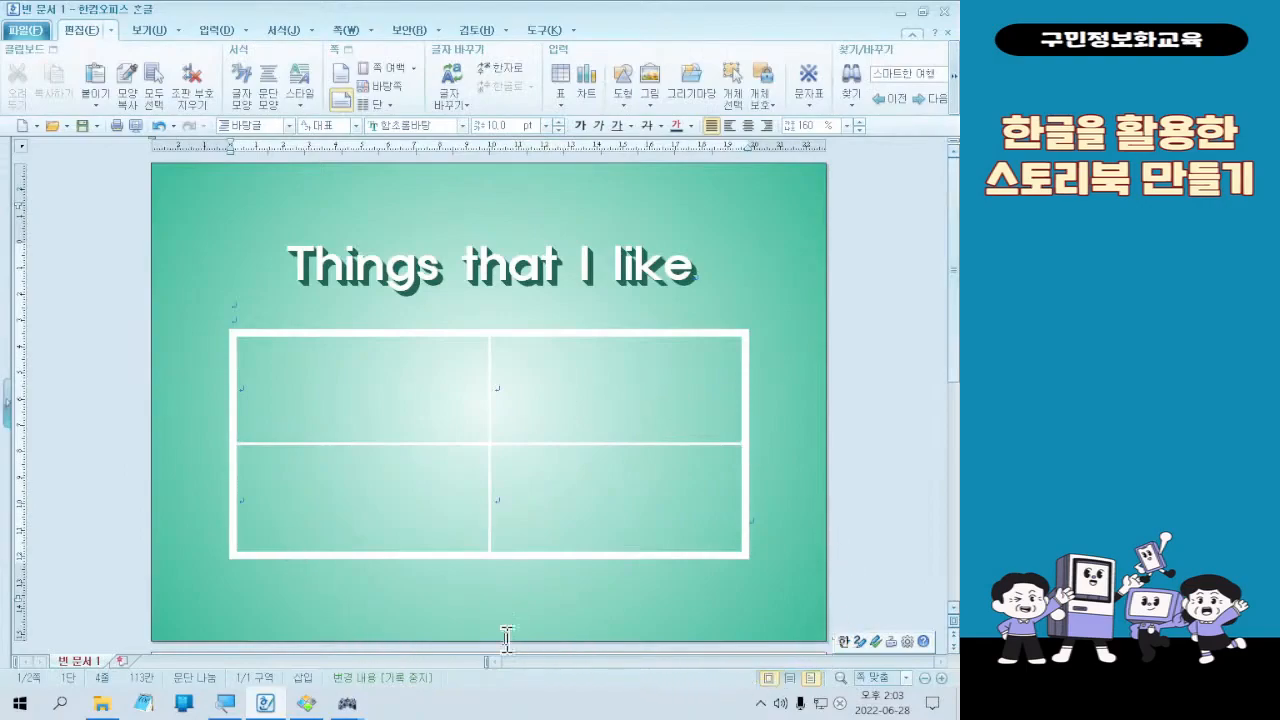
# Step: Select all four cells of the table and set their font to 한컴 쿨재즈 B
pyautogui.moveTo(388, 395); pyautogui.dragTo(617, 499)
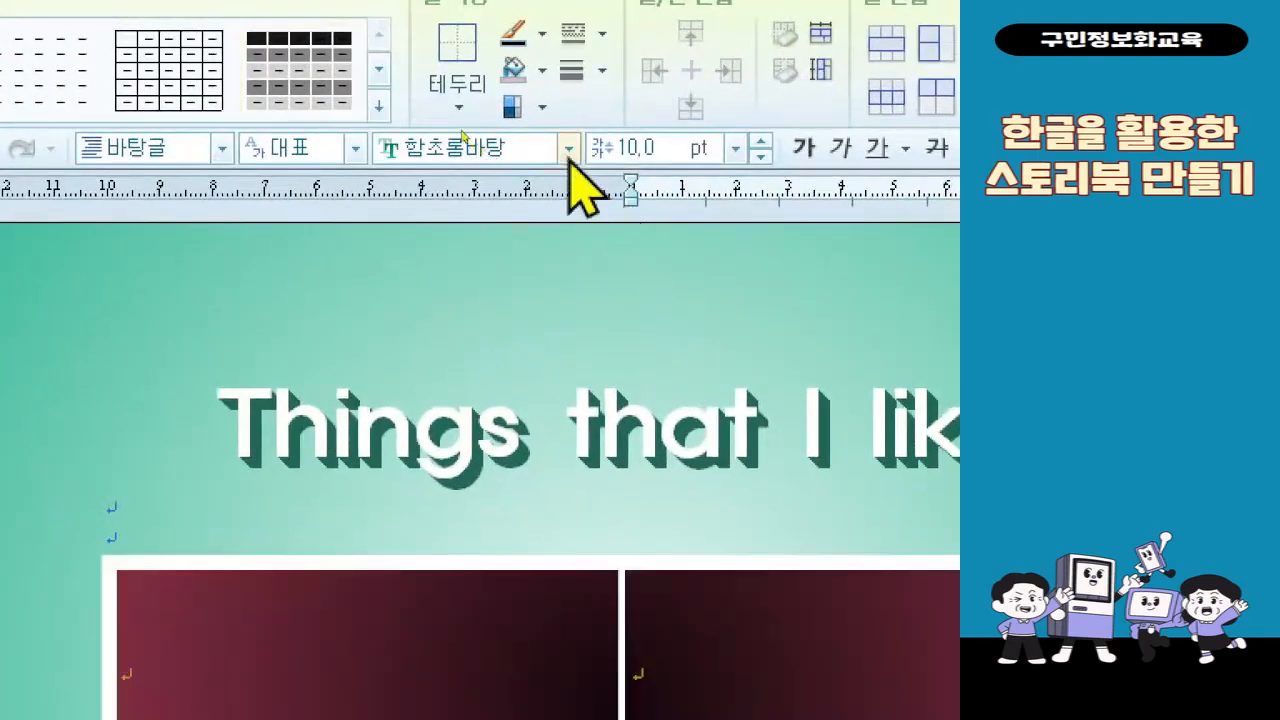
pyautogui.click(569, 152)
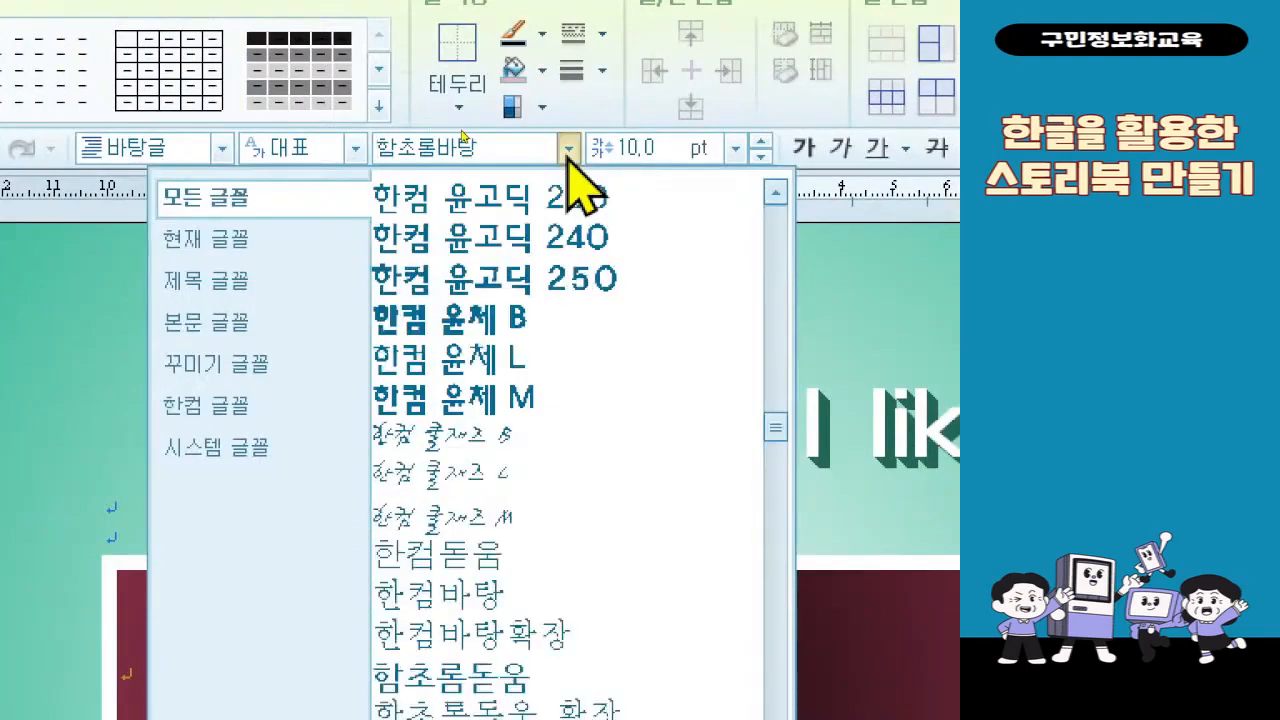
pyautogui.click(760, 435)
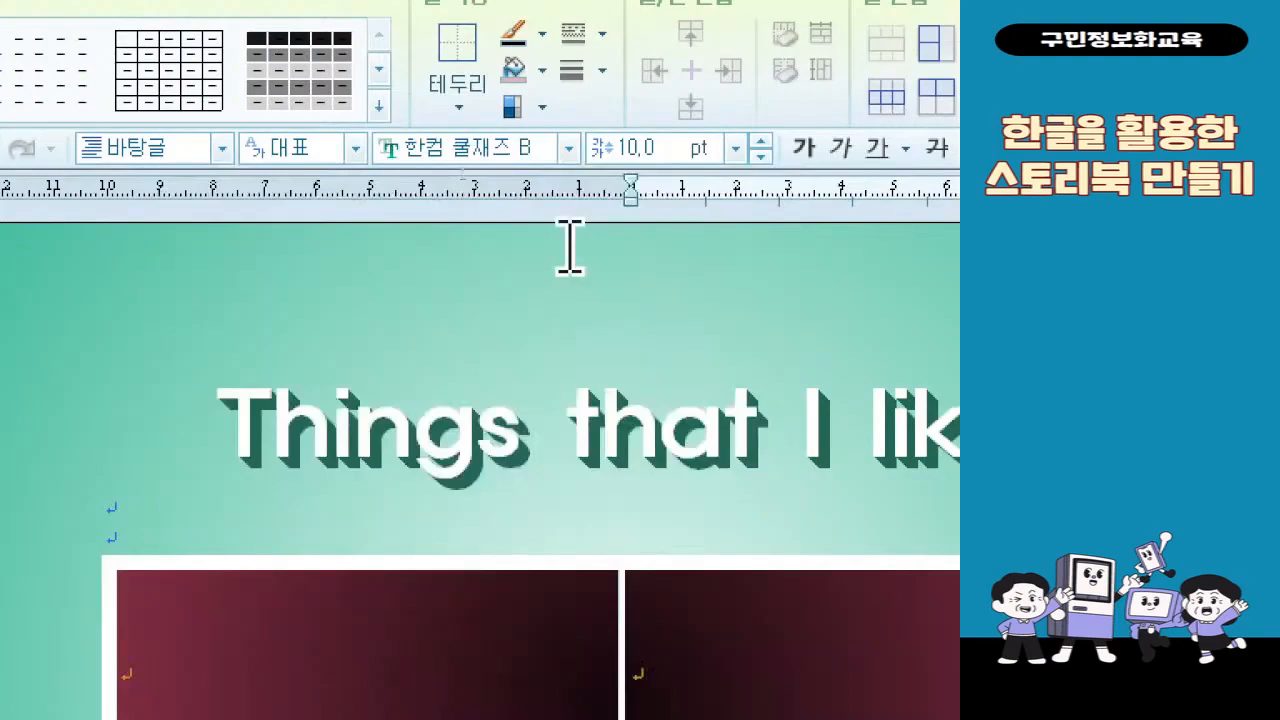
pyautogui.click(569, 150)
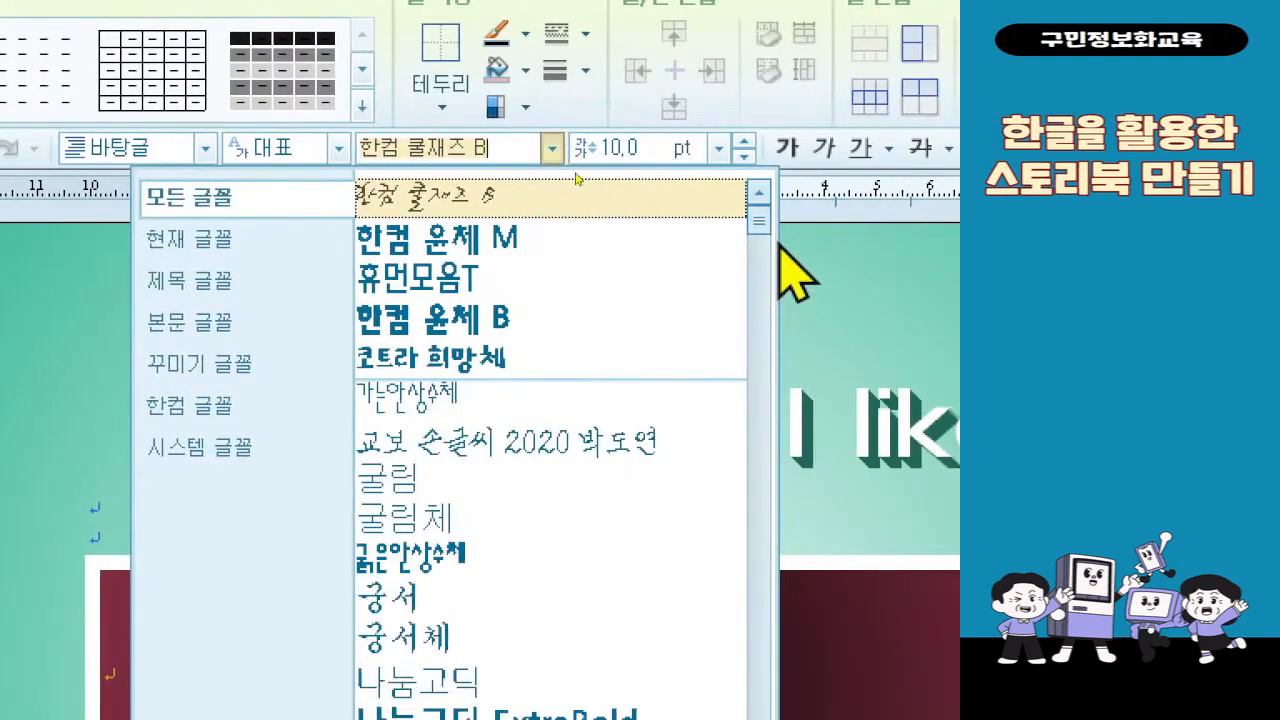
pyautogui.scroll(-3, 765, 235)
pyautogui.moveTo(757, 535); pyautogui.dragTo(812, 98)
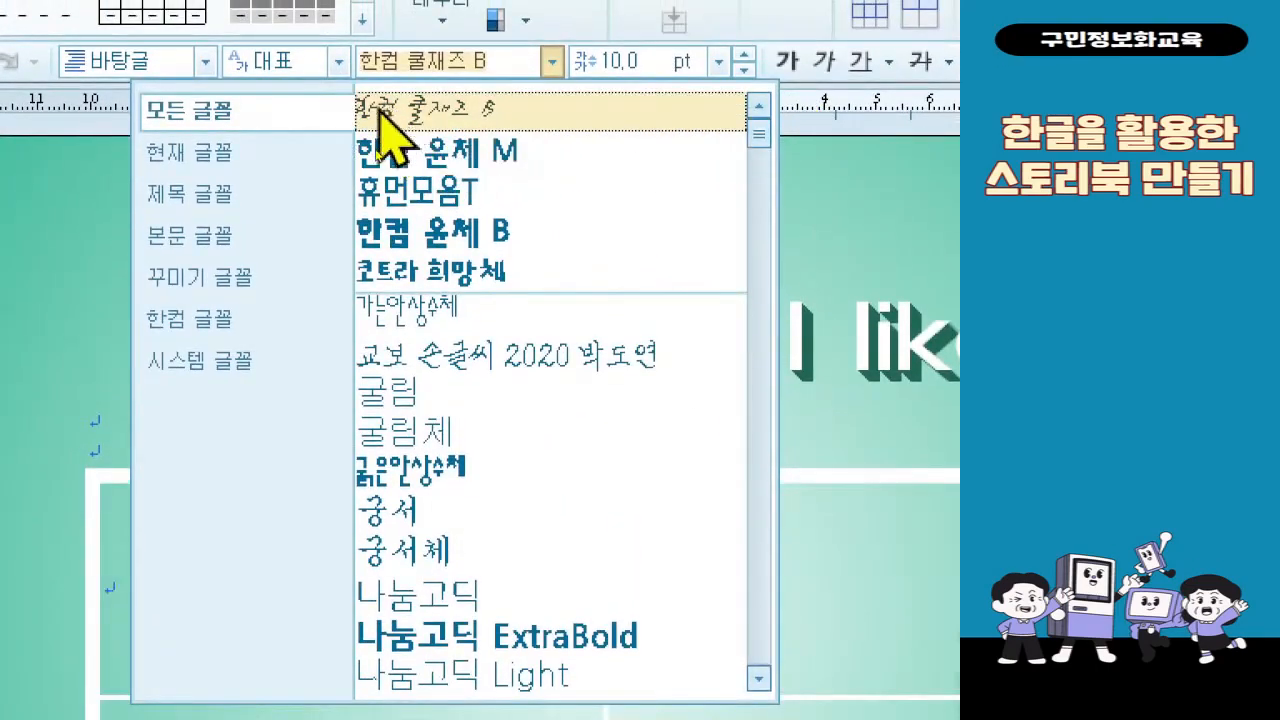
pyautogui.click(242, 318)
pyautogui.click(240, 235)
pyautogui.click(235, 152)
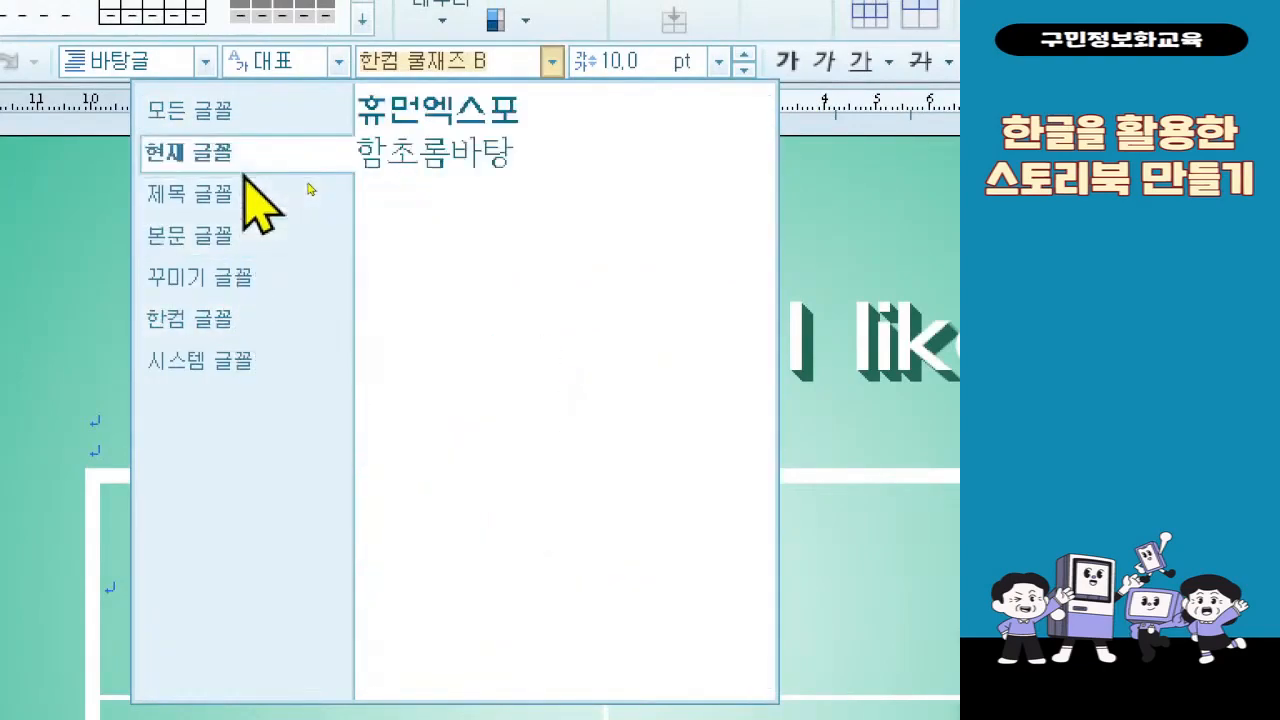
# Step: Set the font language of the selected cells to 영문 and browse the 모든 글꼴 font list
pyautogui.click(338, 62)
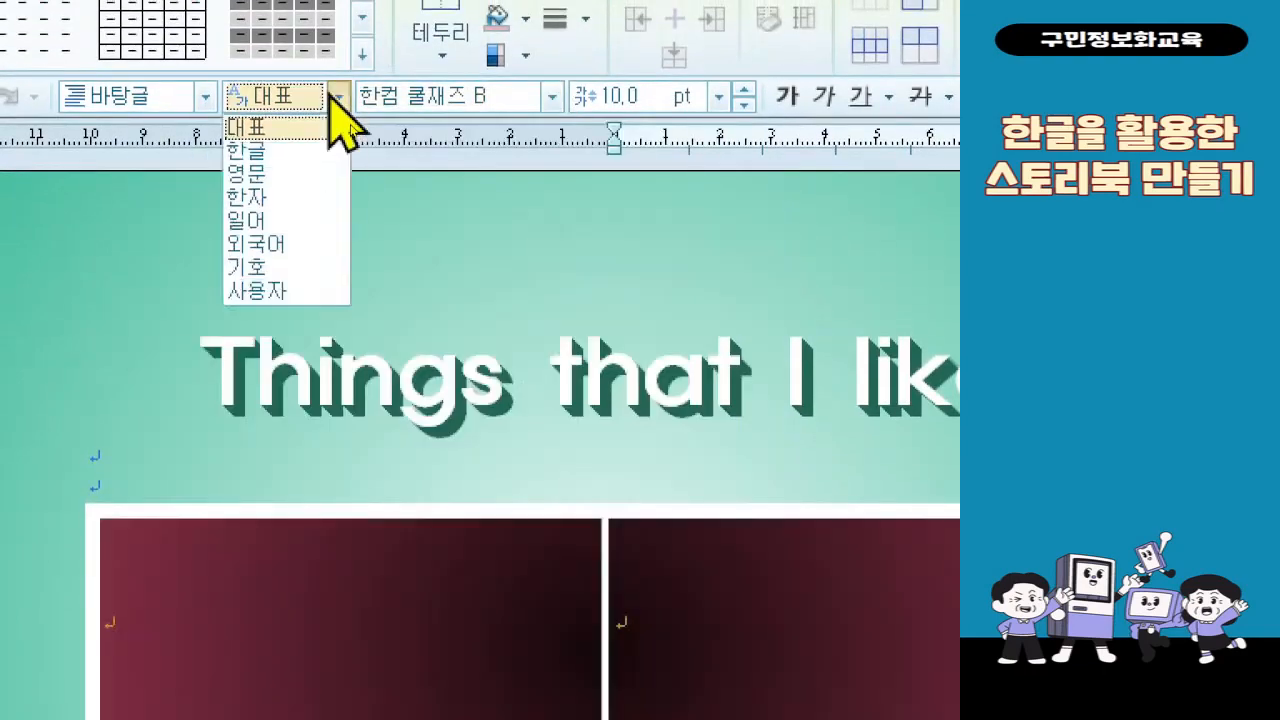
pyautogui.click(302, 178)
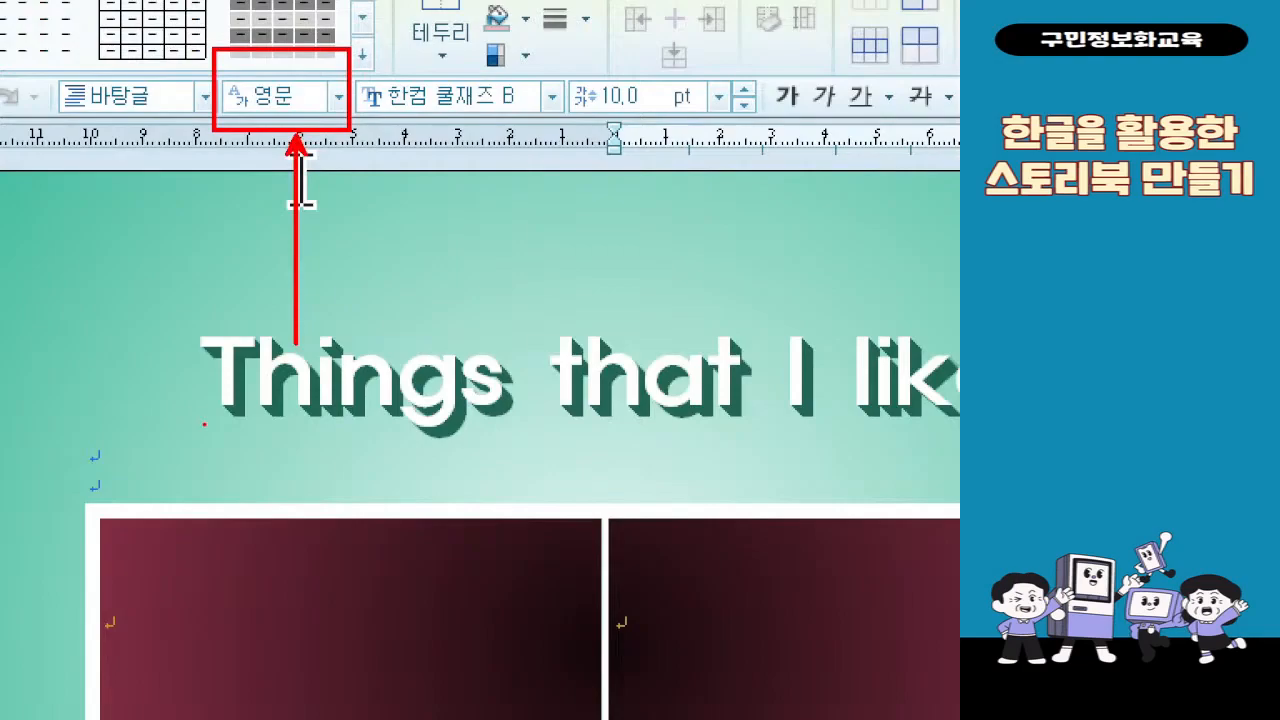
pyautogui.click(552, 96)
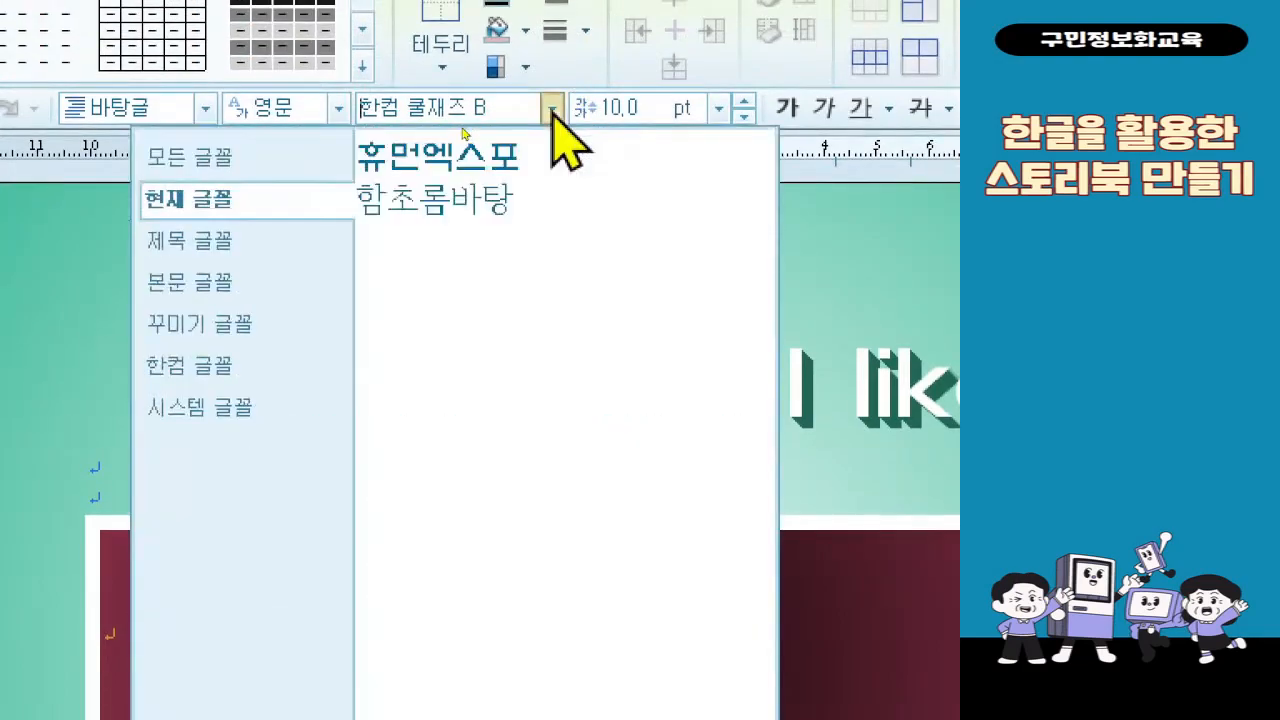
pyautogui.click(235, 160)
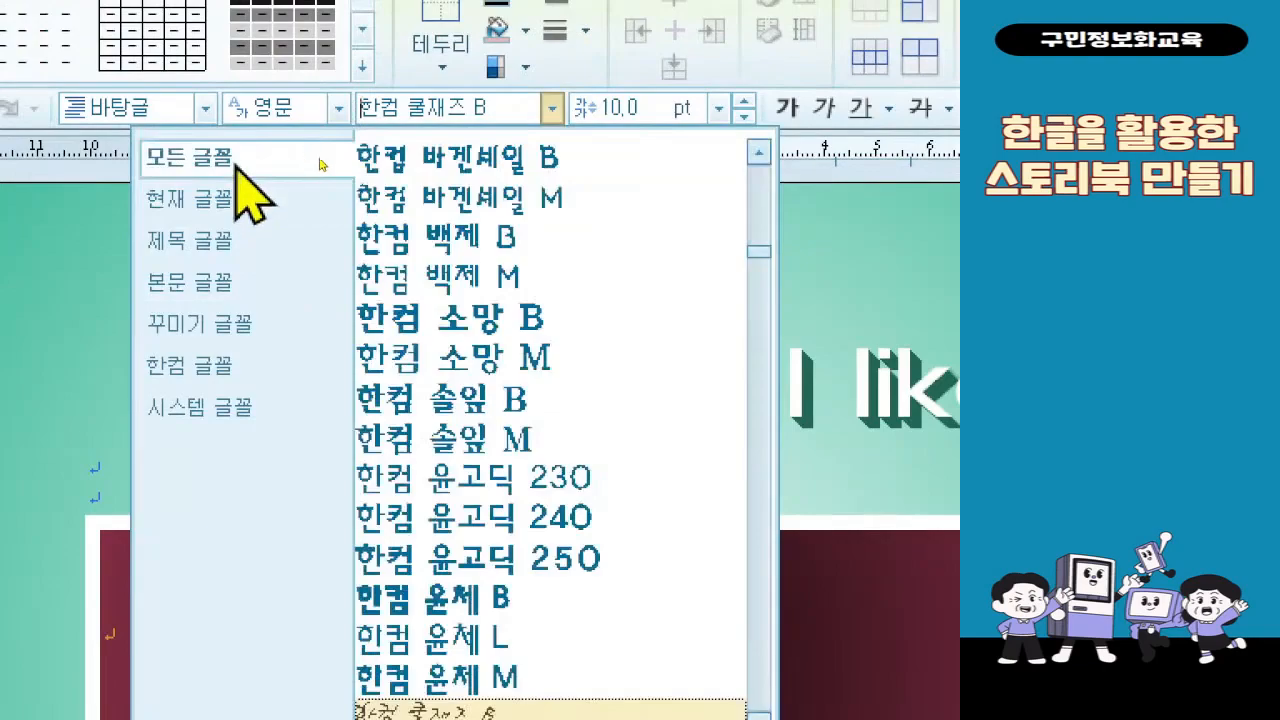
pyautogui.moveTo(754, 266); pyautogui.dragTo(760, 405)
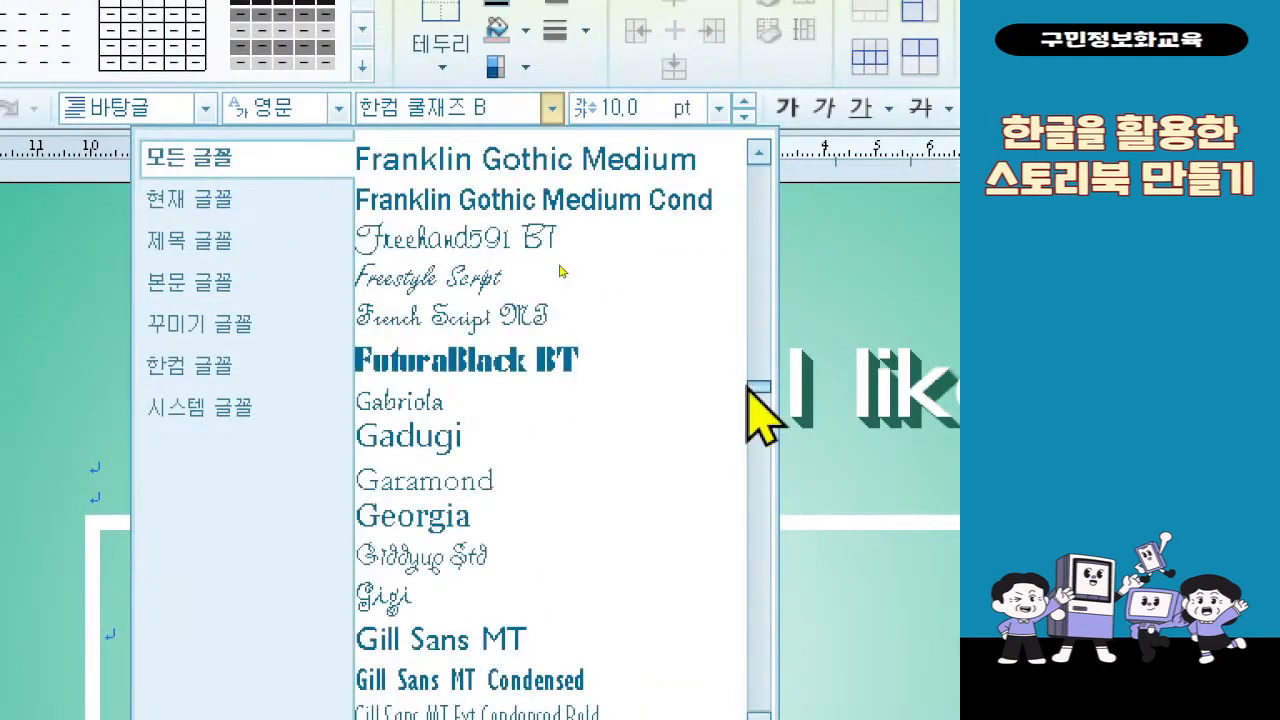
pyautogui.moveTo(752, 386); pyautogui.dragTo(751, 323)
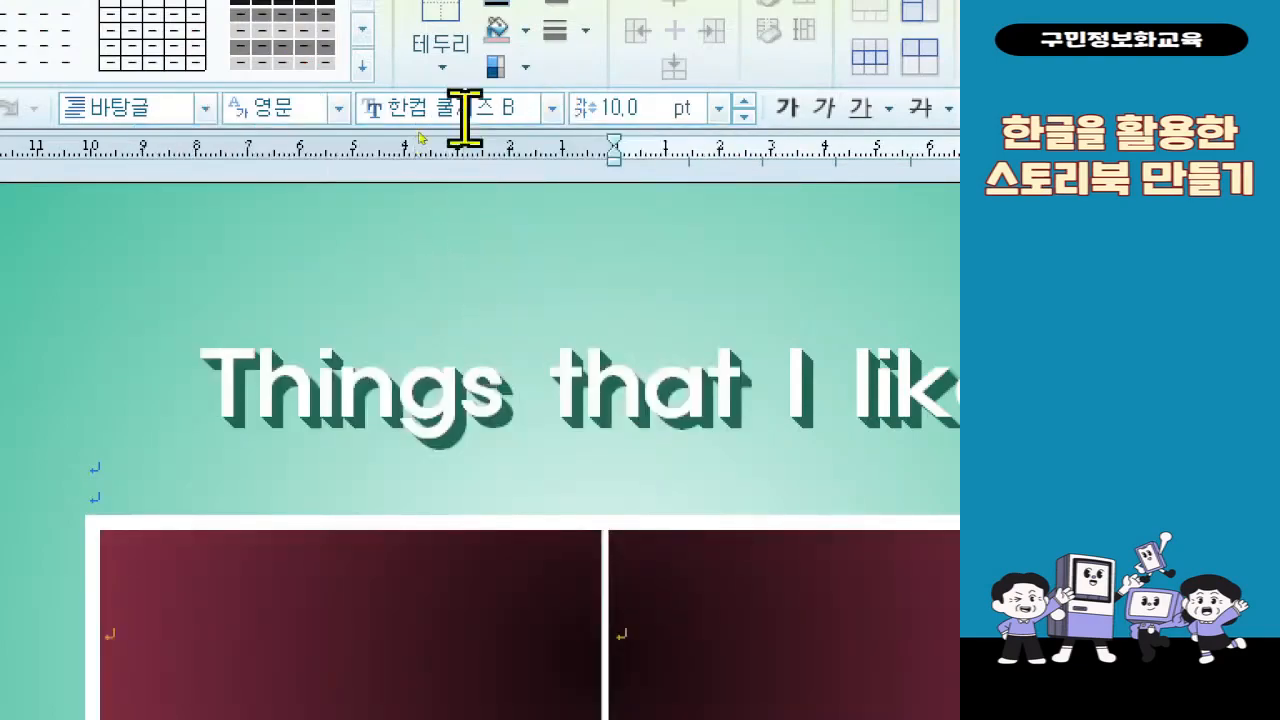
# Step: Find the Bodoni fonts by name and set the selected cells' English font to Bodoni Bd BT
pyautogui.click(465, 108)
pyautogui.write('ㅠㅐ')
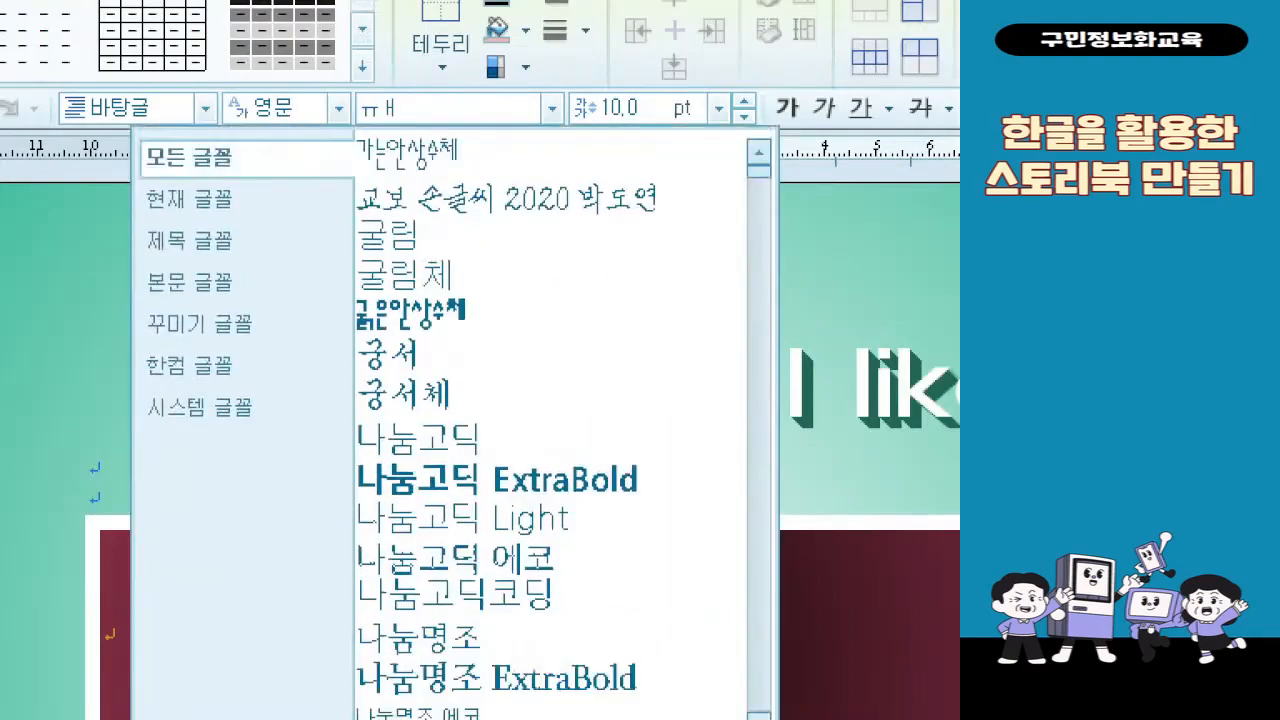
pyautogui.press('BackSpace')
pyautogui.press('BackSpace')
pyautogui.write('bo')
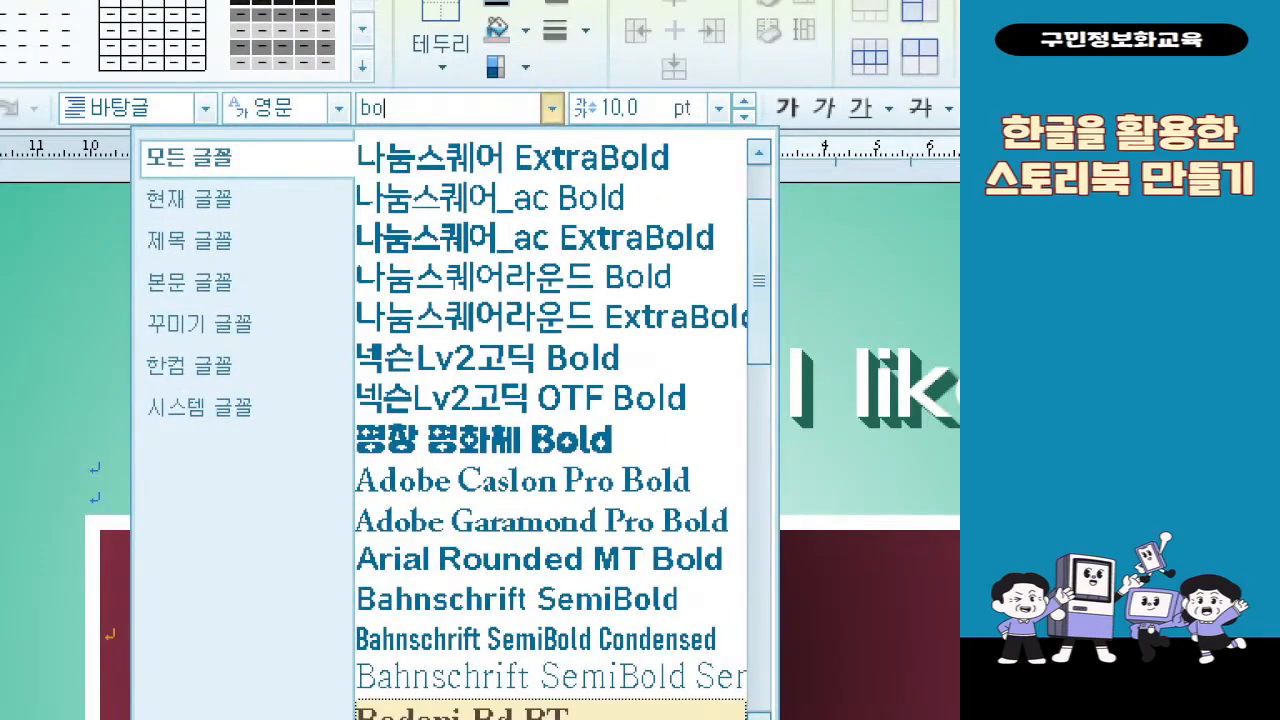
pyautogui.write('do')
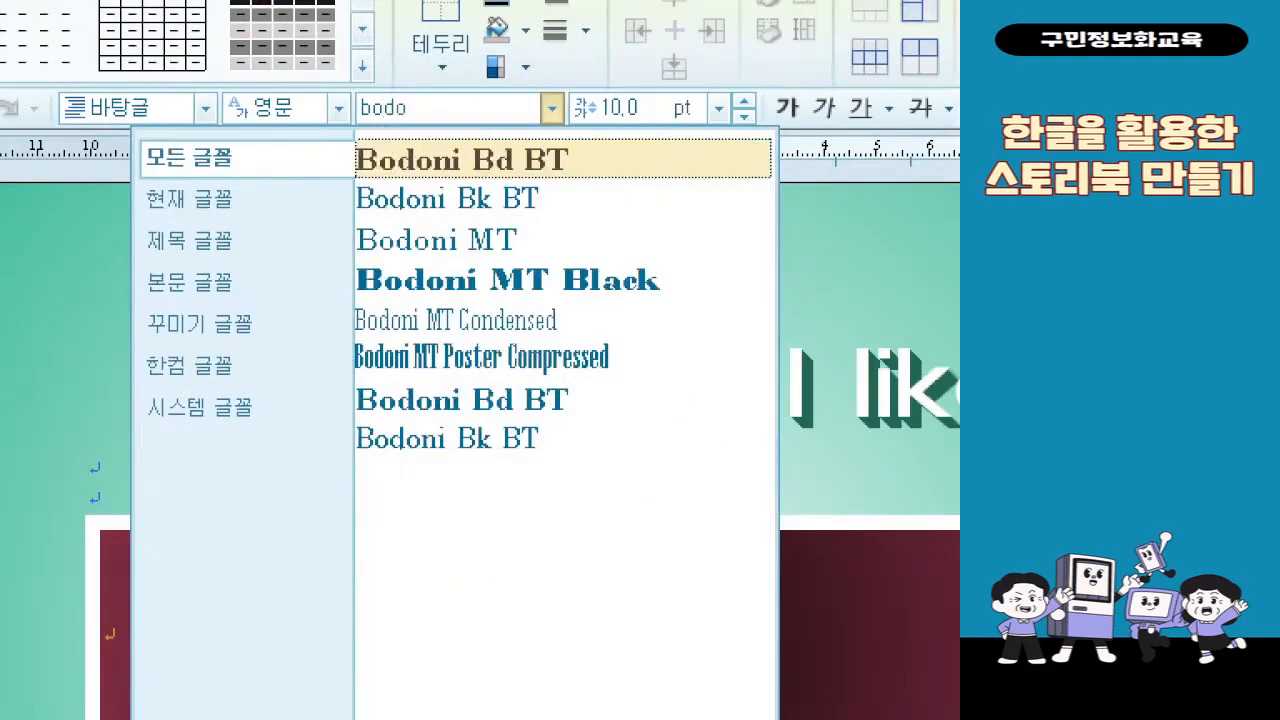
pyautogui.press('Return')
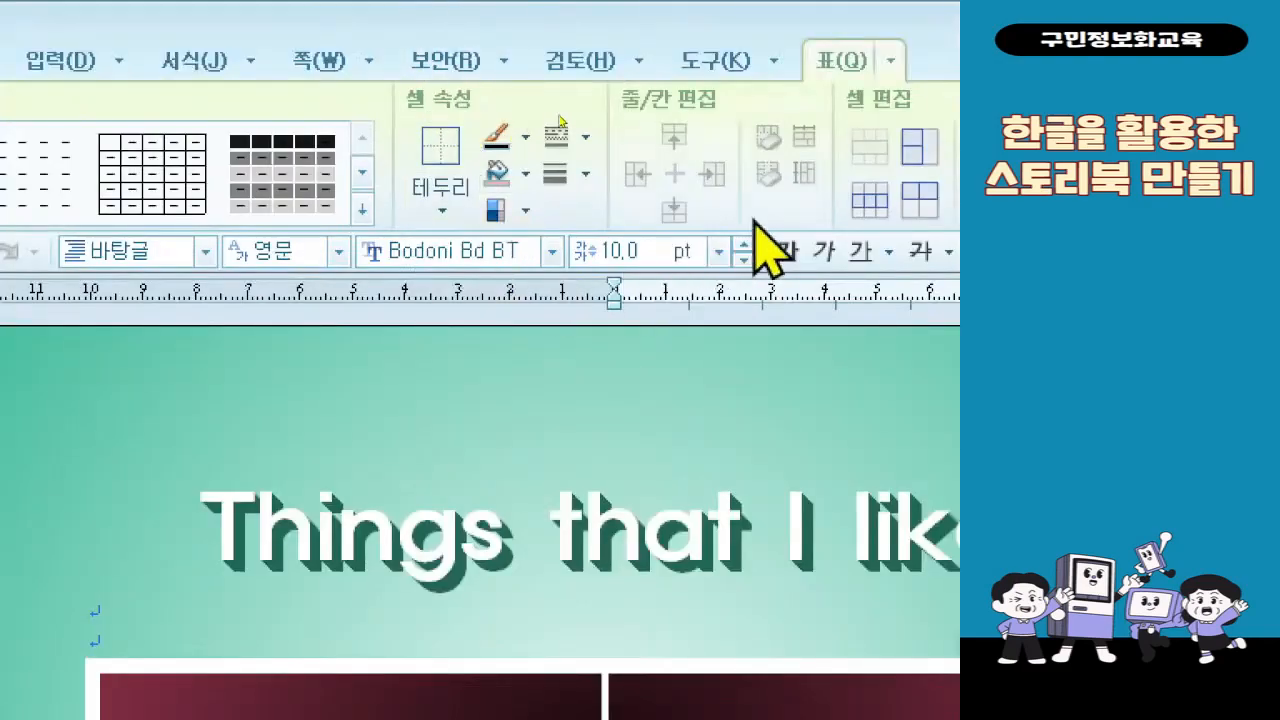
# Step: Set the text size of the selected table cells to 24 pt and make the text italic
pyautogui.click(718, 251)
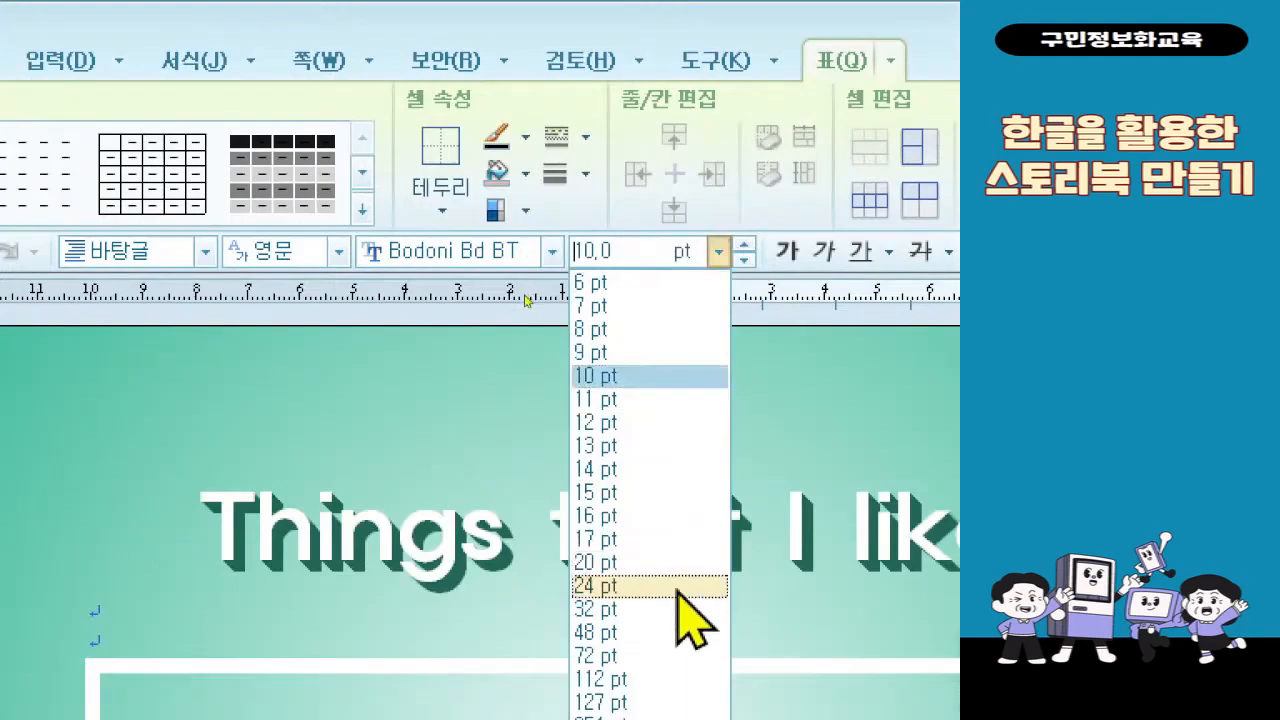
pyautogui.click(676, 585)
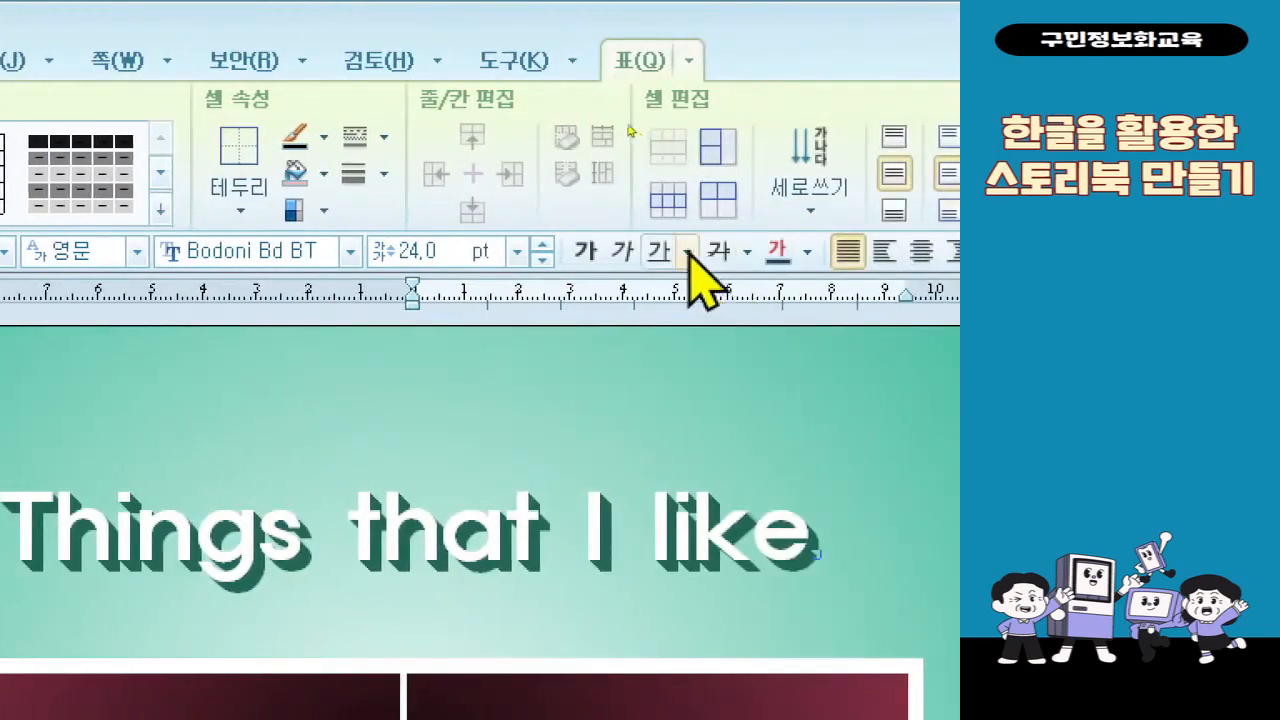
pyautogui.click(622, 251)
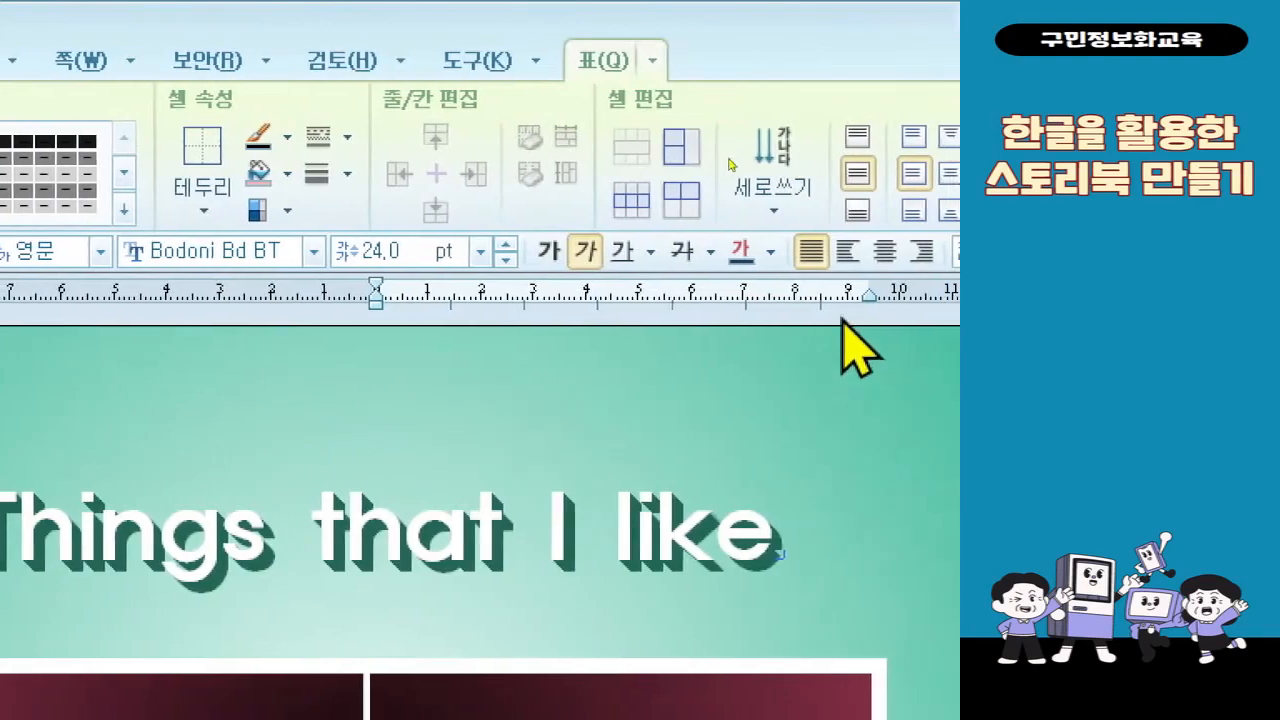
# Step: Colour the selected cells' text with the 꿈 theme's RGB 76,198,169 shade, 70% darker, and centre it horizontally
pyautogui.click(806, 251)
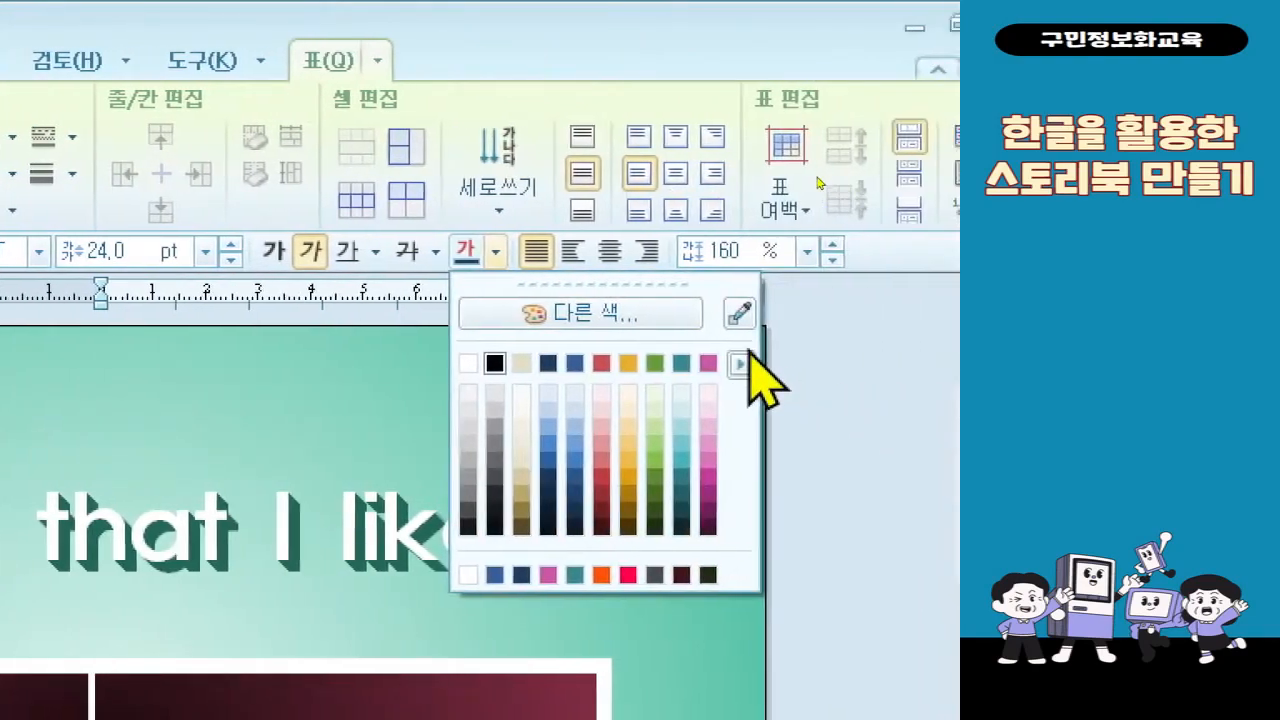
pyautogui.click(741, 364)
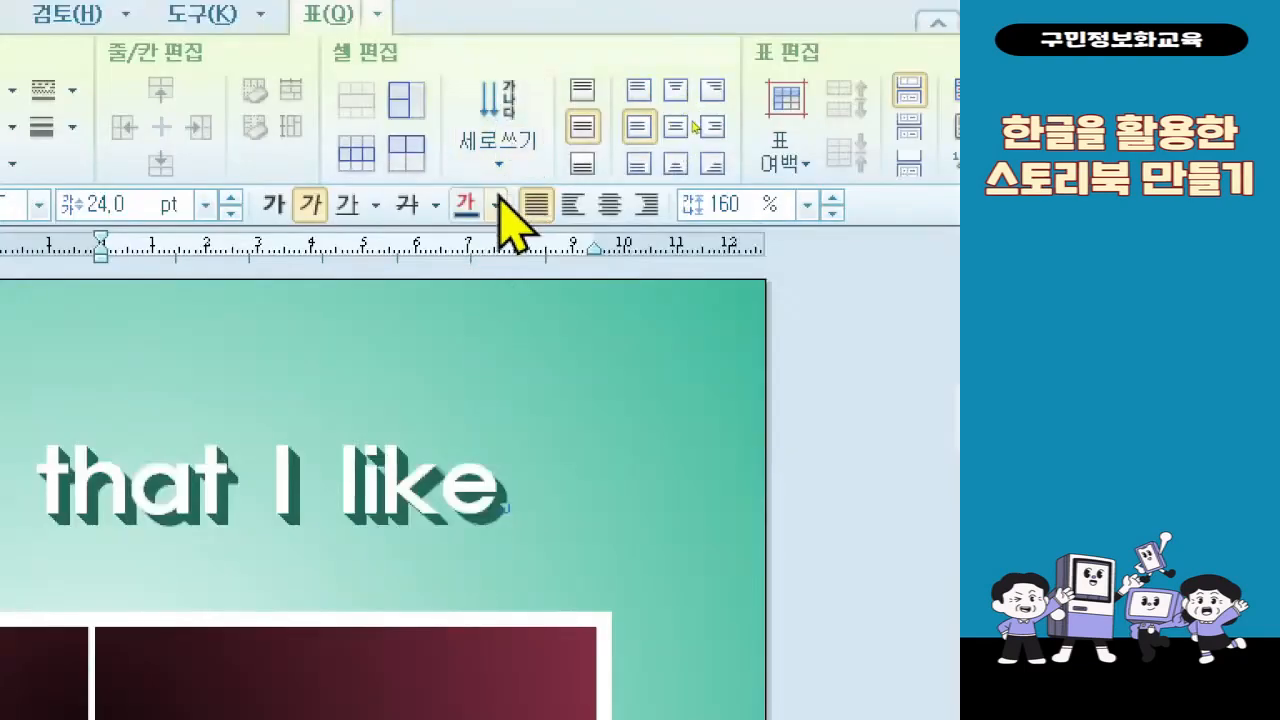
pyautogui.click(495, 205)
pyautogui.click(736, 316)
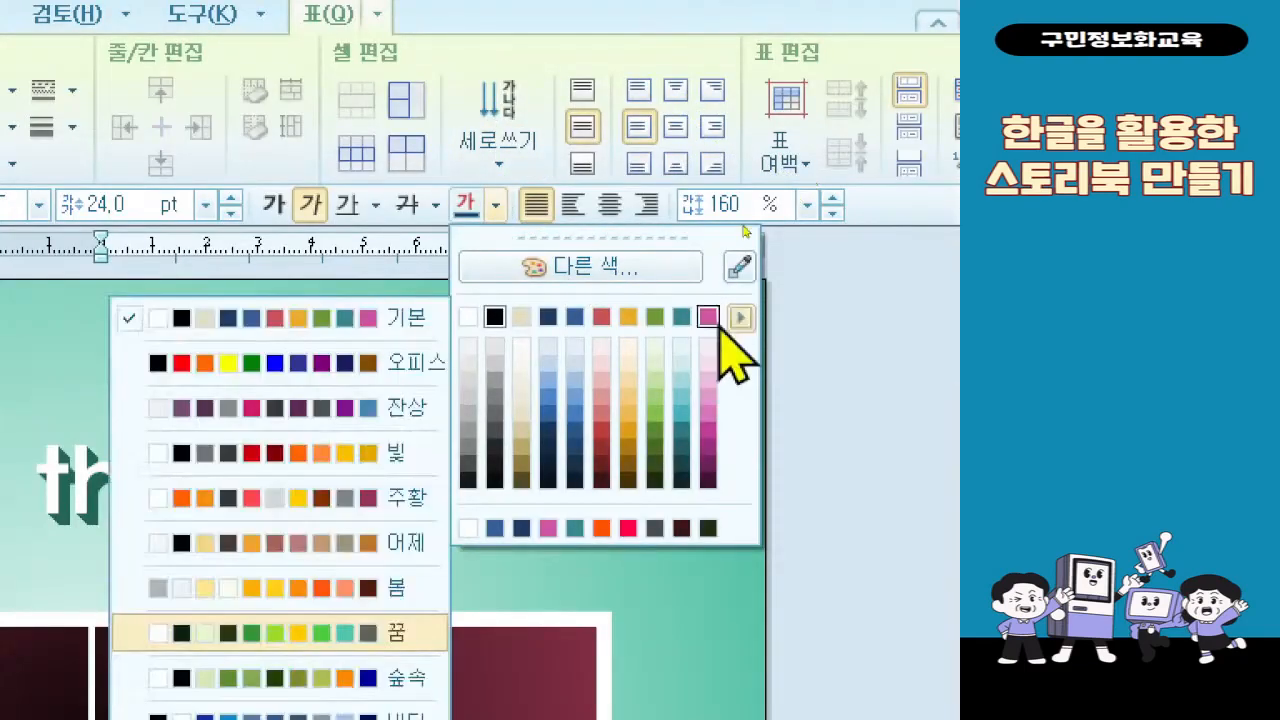
pyautogui.click(377, 625)
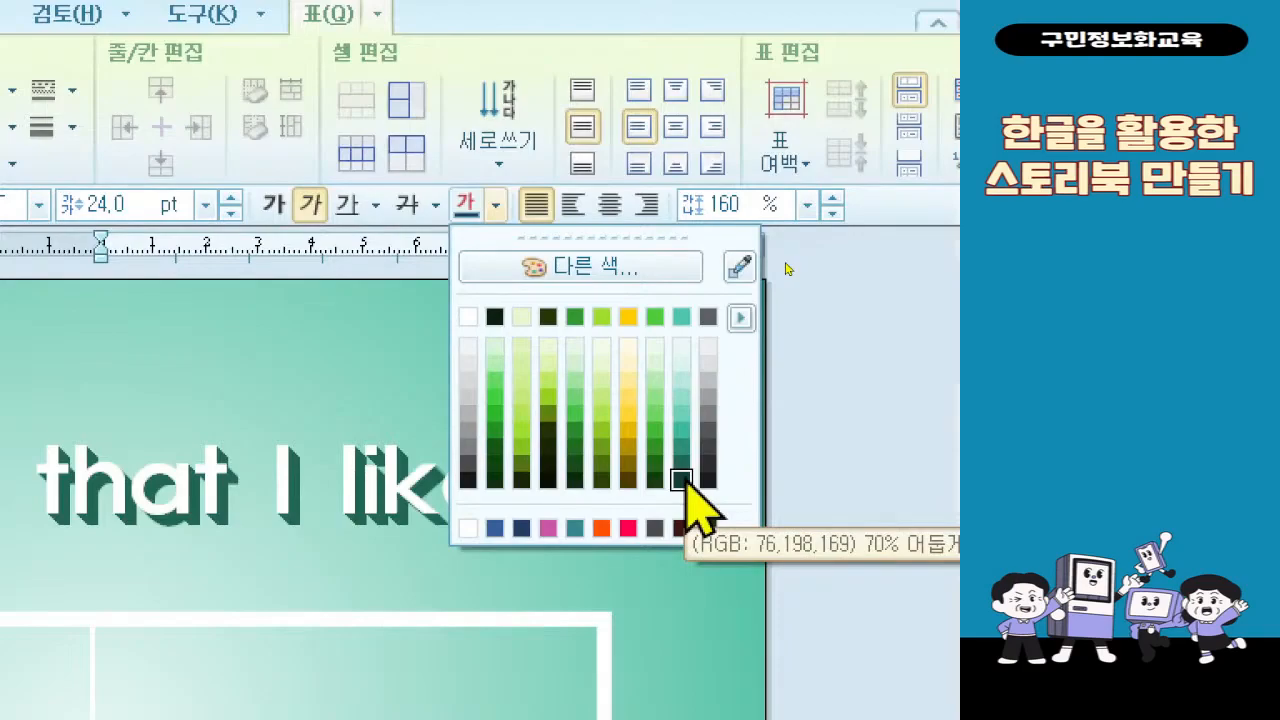
pyautogui.click(681, 481)
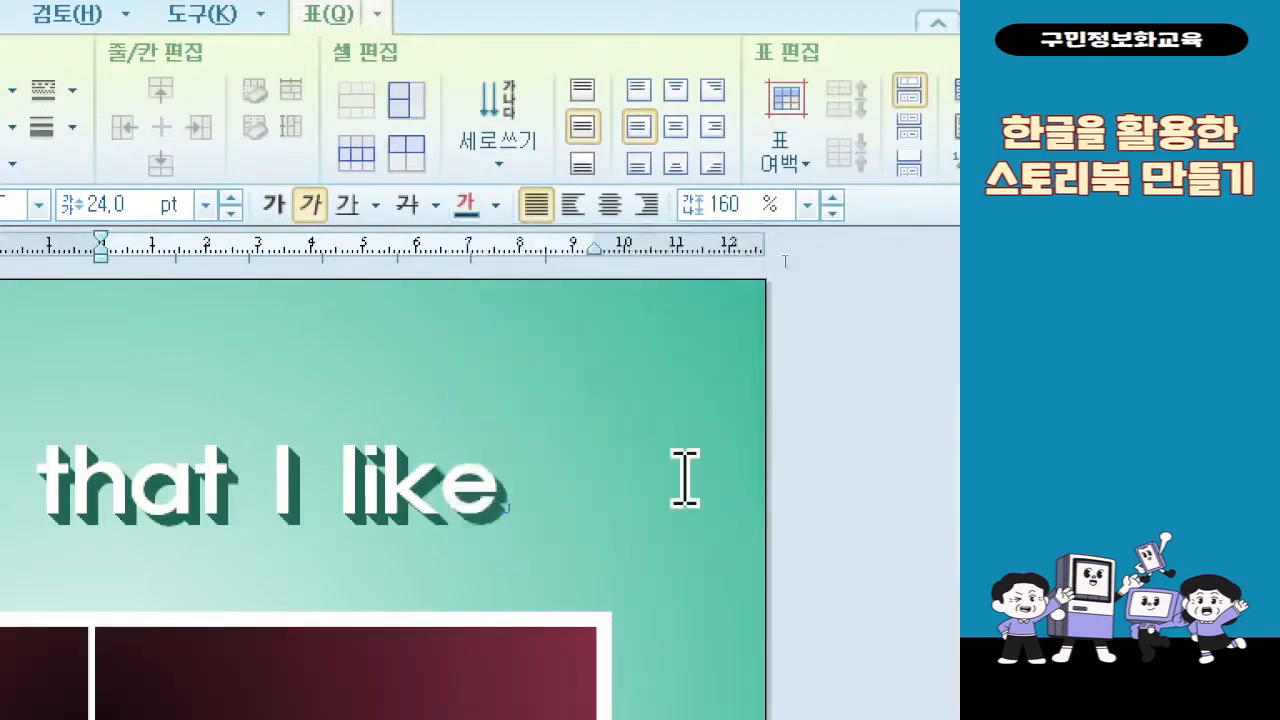
pyautogui.click(610, 208)
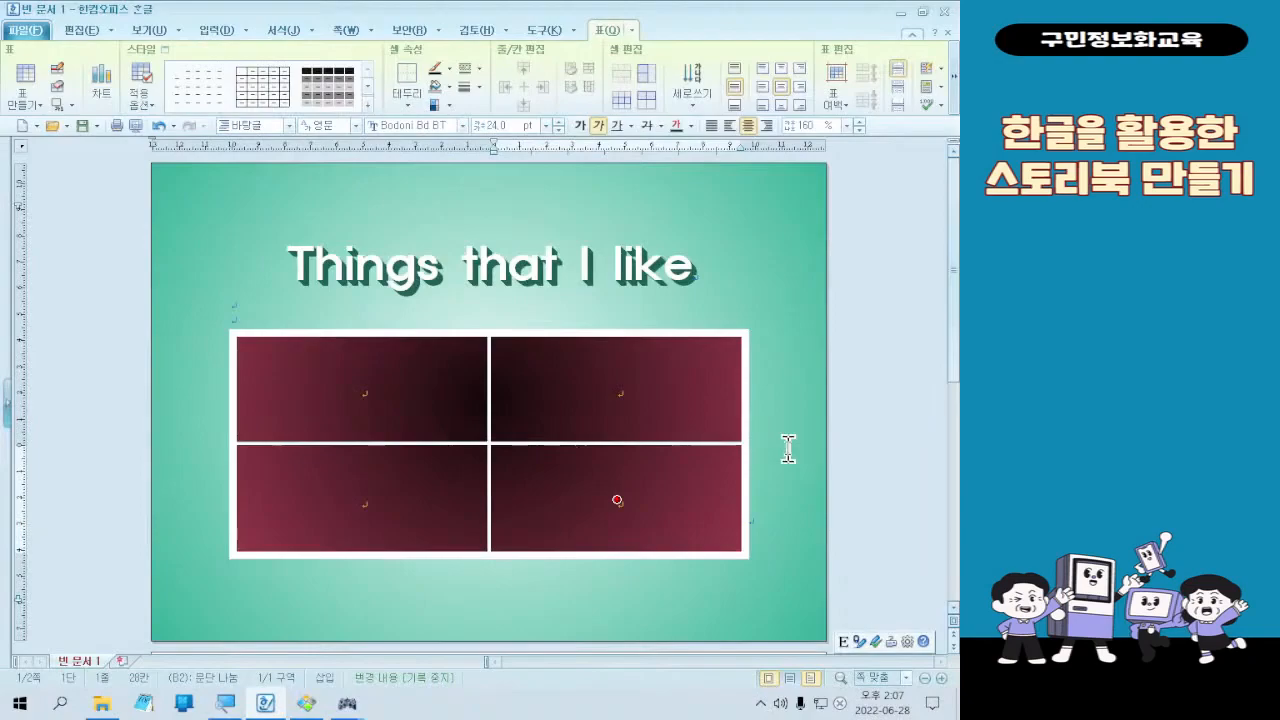
# Step: Deselect the table cells, place the cursor in the upper-left one and check the captions in the finished sample page
pyautogui.click(788, 449)
pyautogui.click(345, 385)
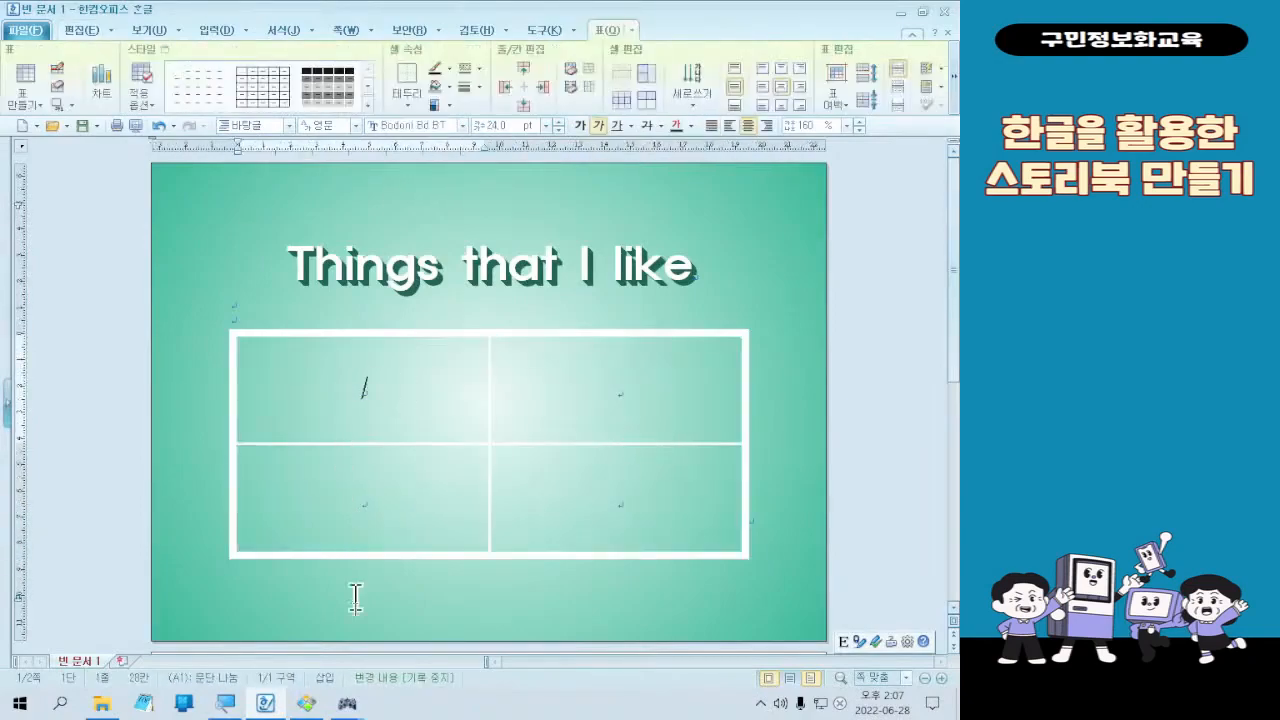
pyautogui.click(309, 701)
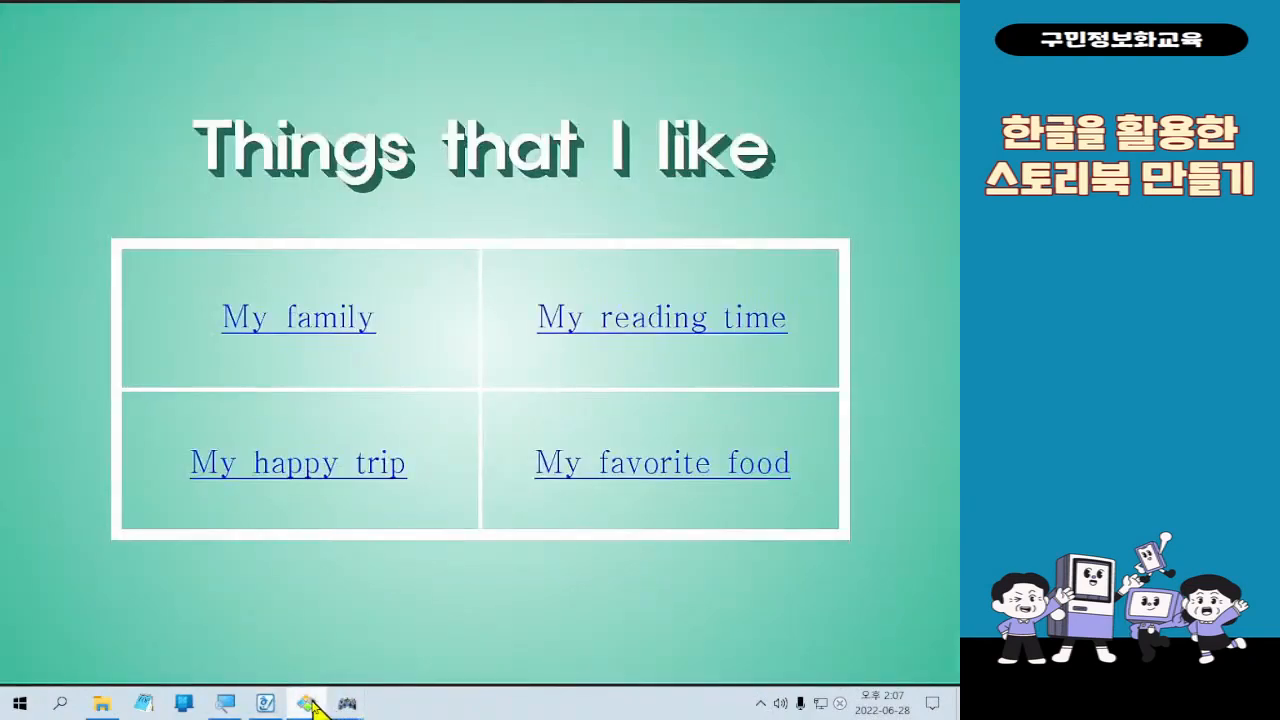
pyautogui.click(313, 704)
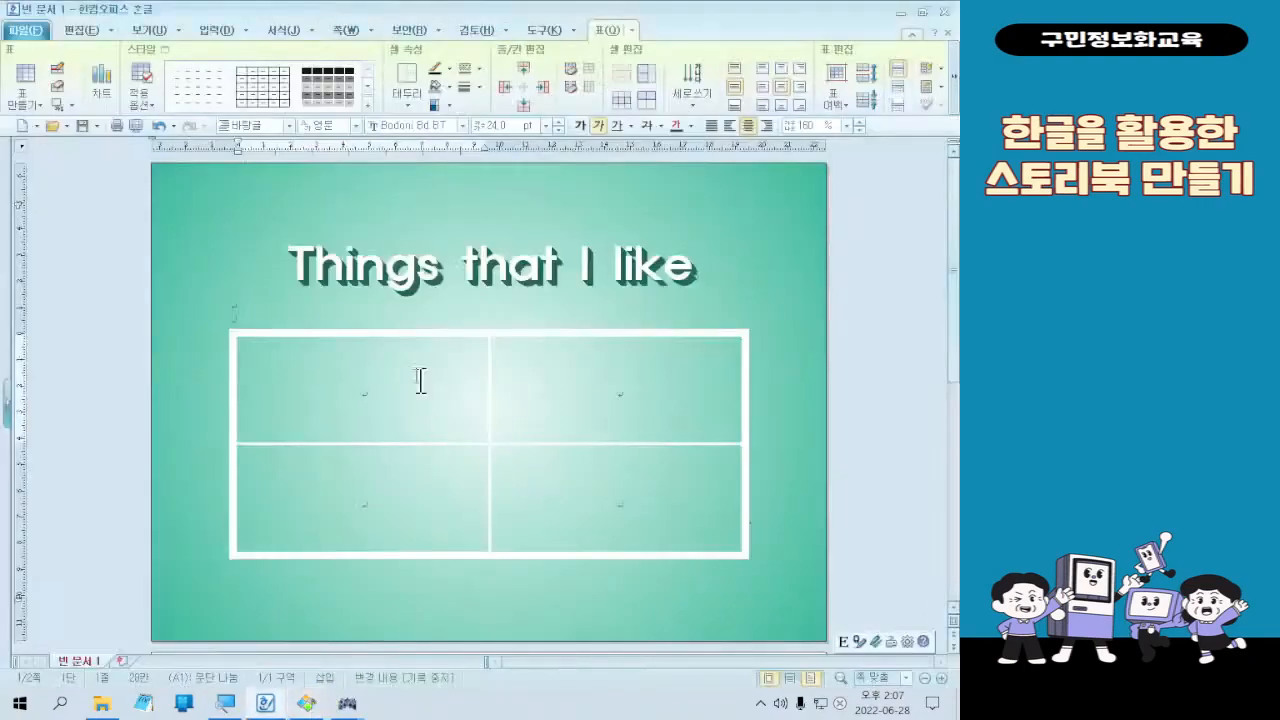
# Step: Enter "My Read" in the upper-left table cell, with the input language set to English
pyautogui.press('ctrl')
pyautogui.press('Hangul')
pyautogui.write('ㅡ')
pyautogui.press('BackSpace')
pyautogui.press('Hangul')
pyautogui.write('My Read')
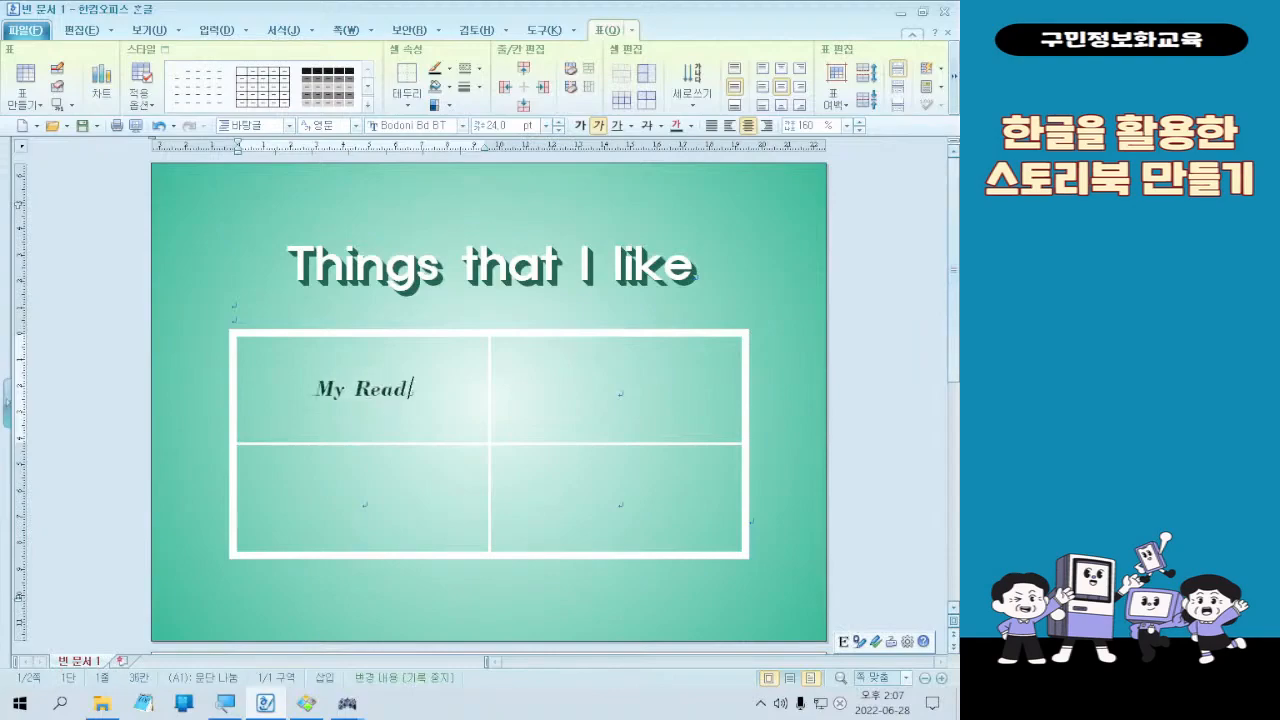
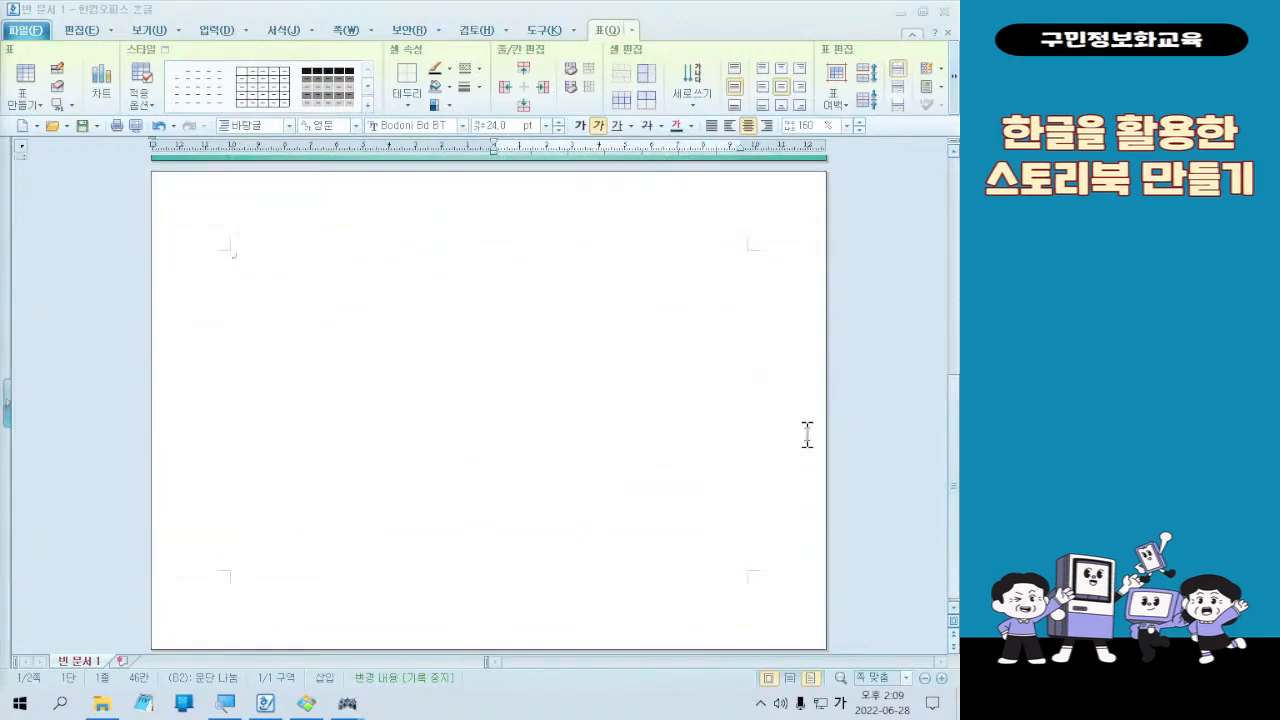
# Step: Insert three page breaks after the table on the "Things that I like" page
pyautogui.scroll(5, 807, 434)
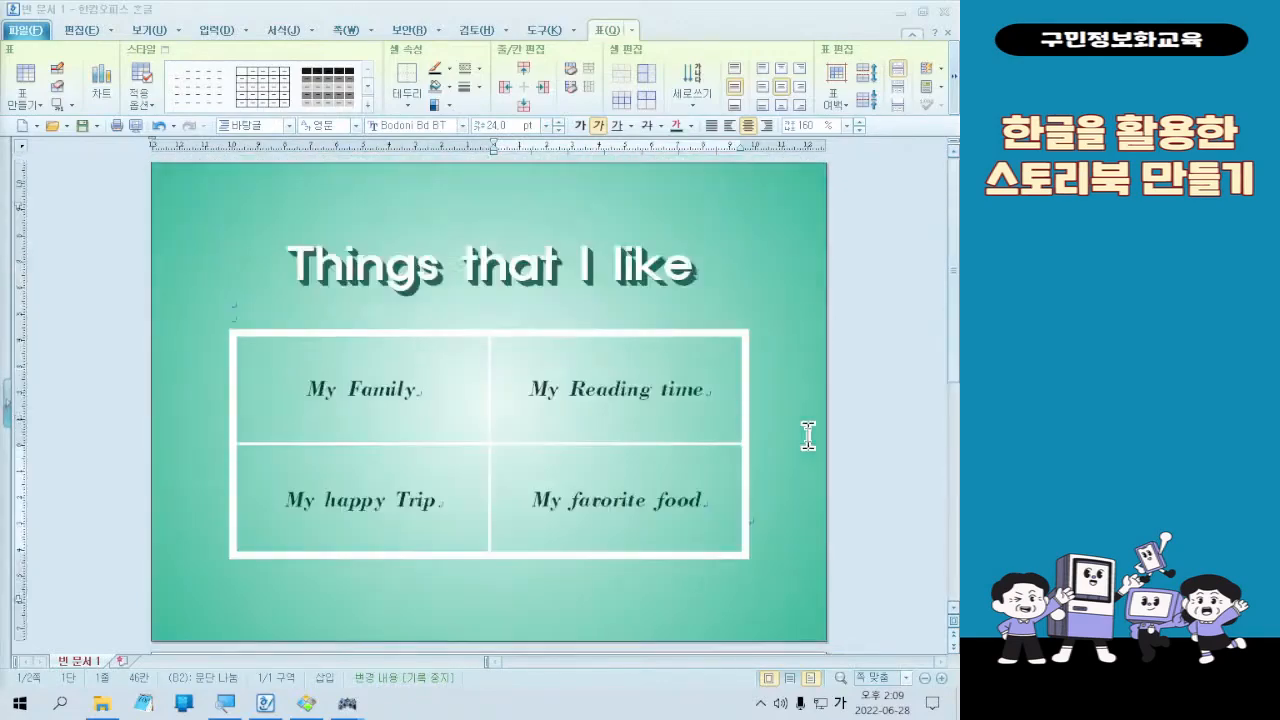
pyautogui.scroll(-5, 808, 434)
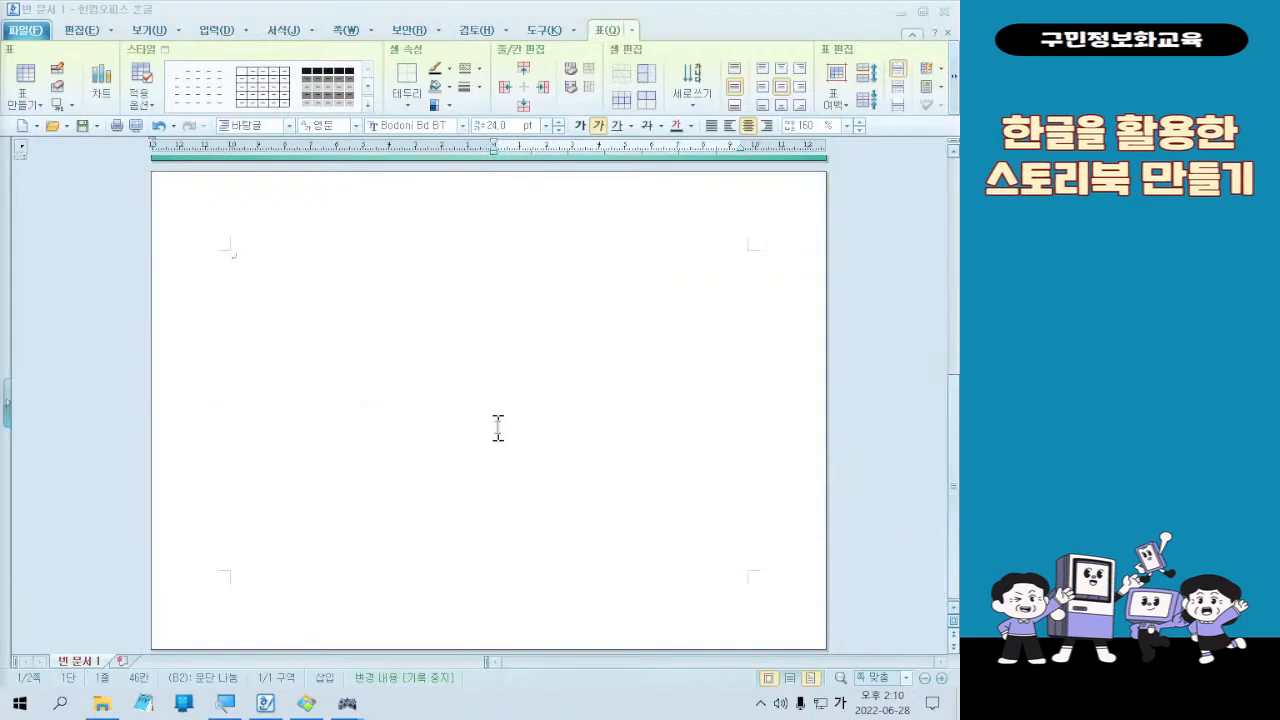
pyautogui.scroll(5, 498, 427)
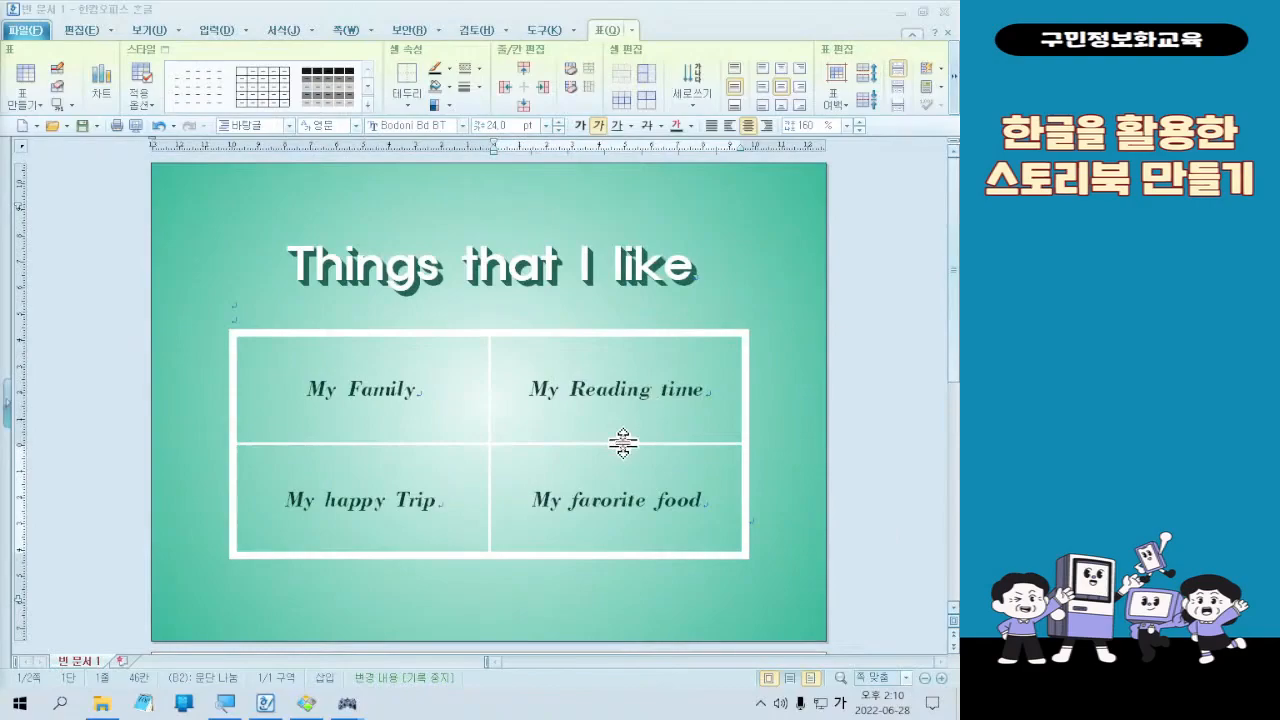
pyautogui.click(766, 488)
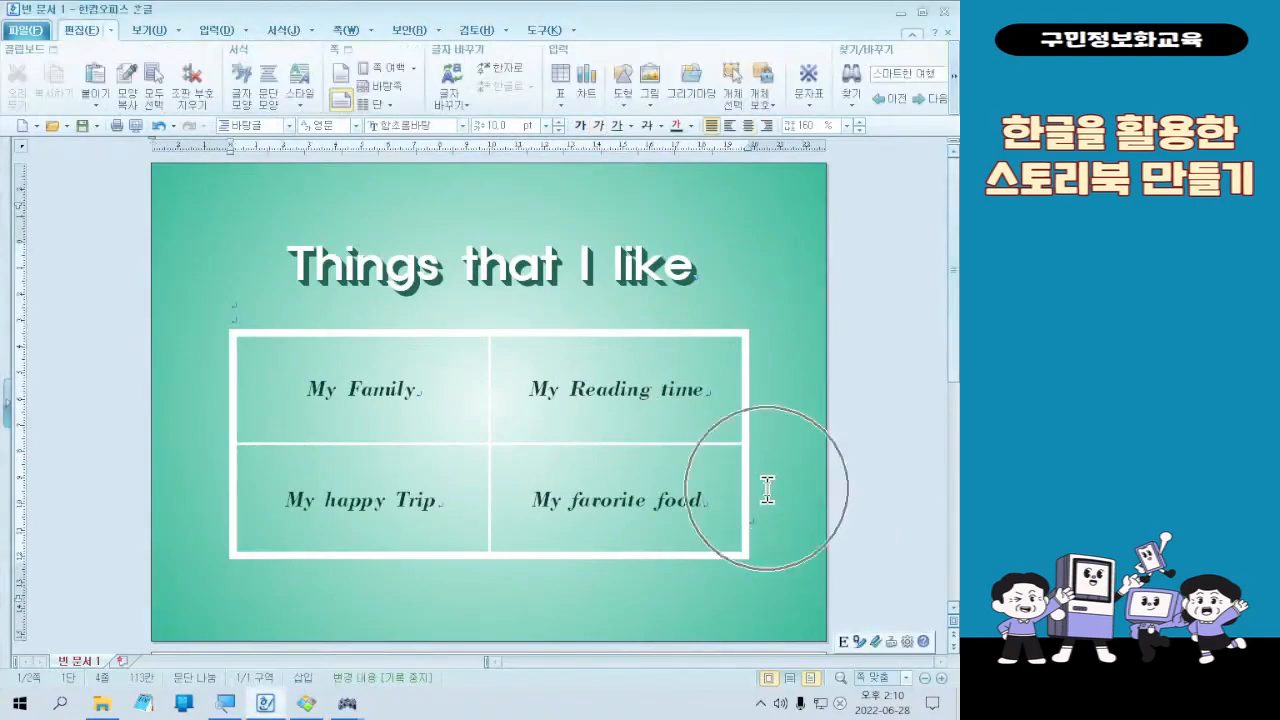
pyautogui.click(768, 488)
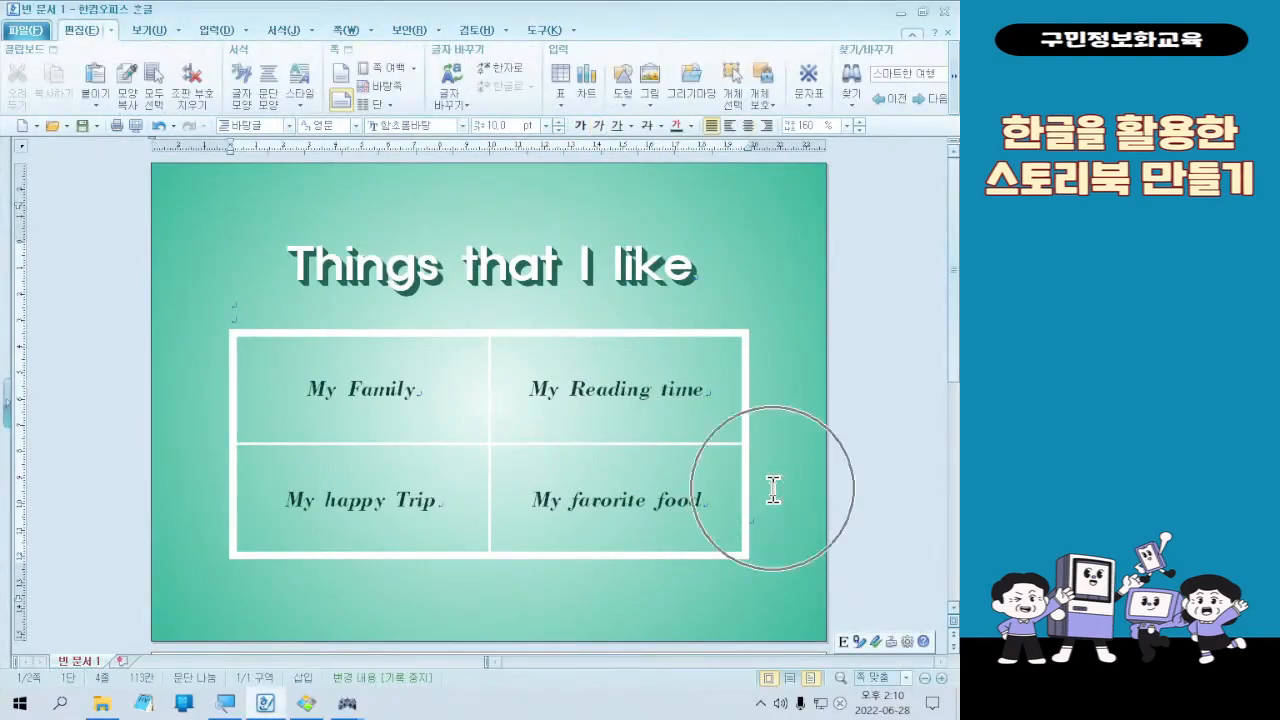
pyautogui.click(773, 489)
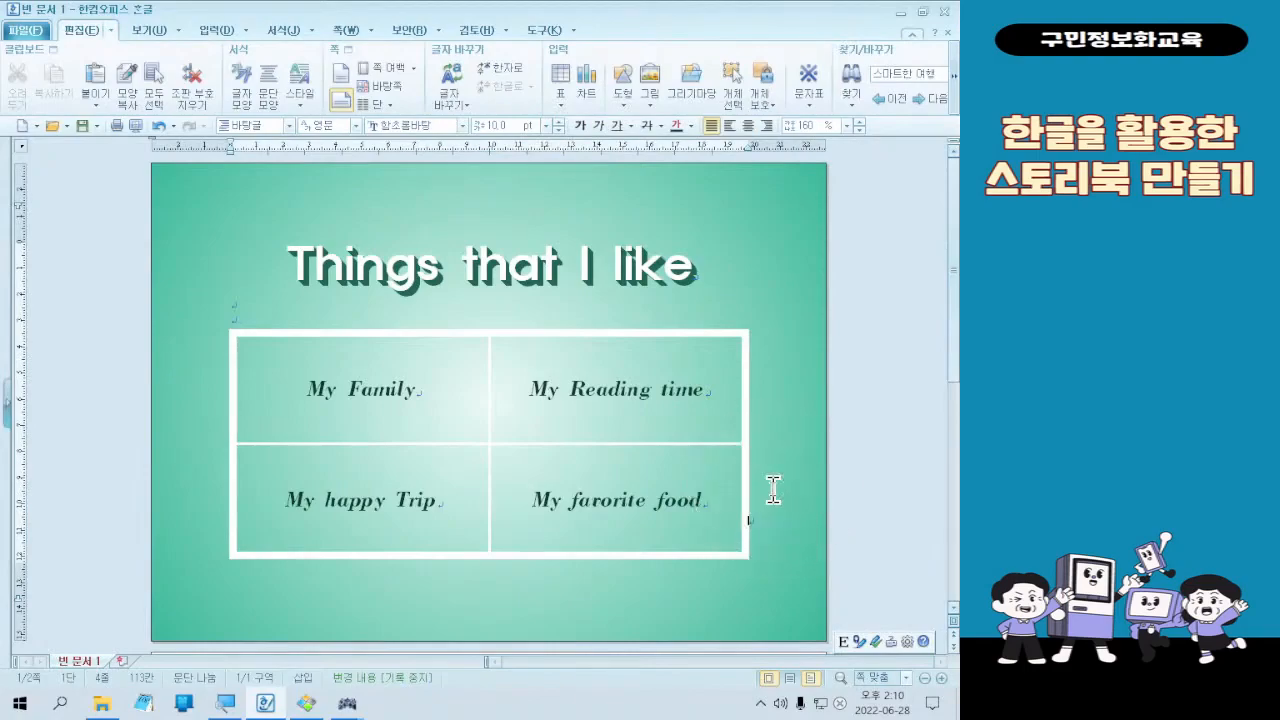
pyautogui.click(345, 31)
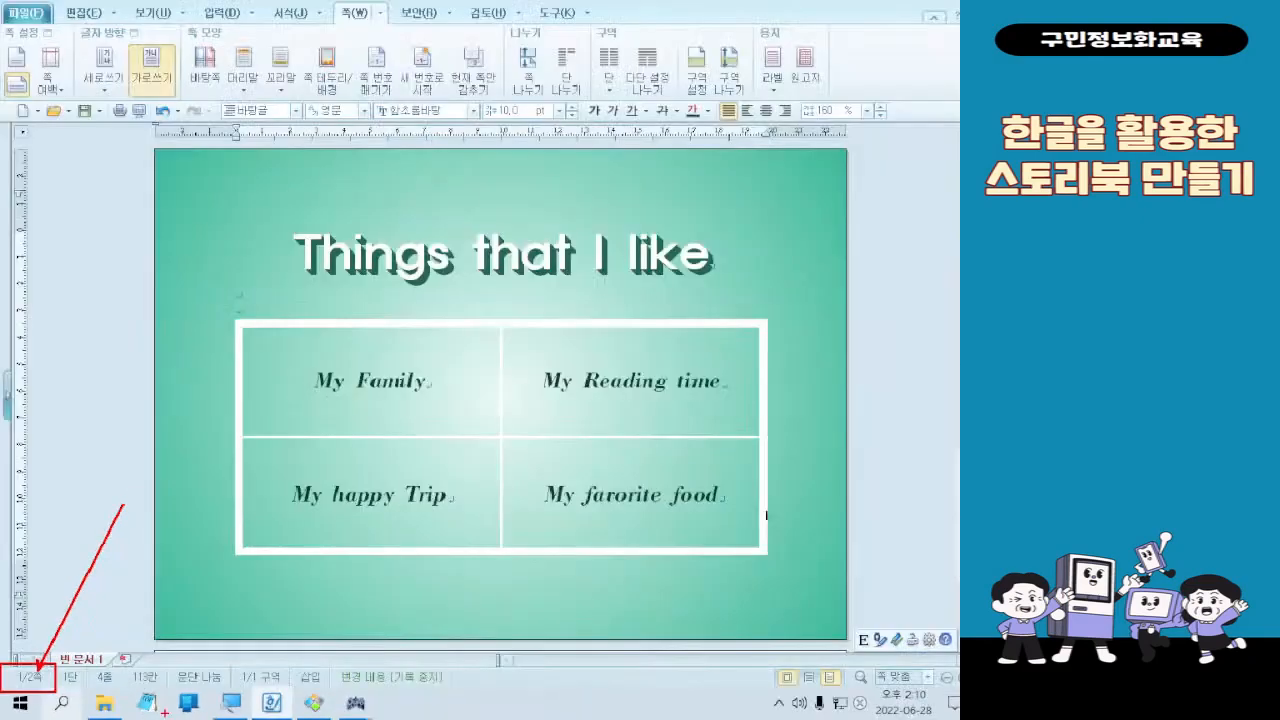
pyautogui.click(517, 88)
pyautogui.click(516, 100)
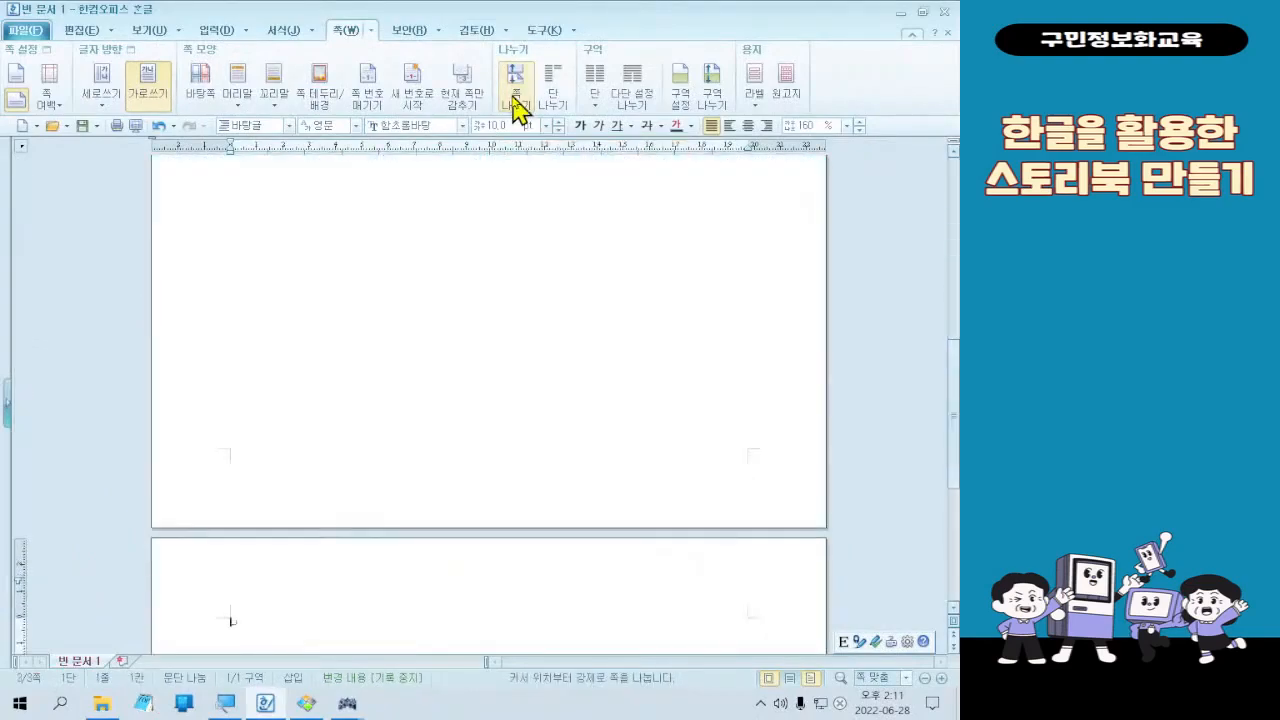
pyautogui.click(516, 100)
pyautogui.click(516, 100)
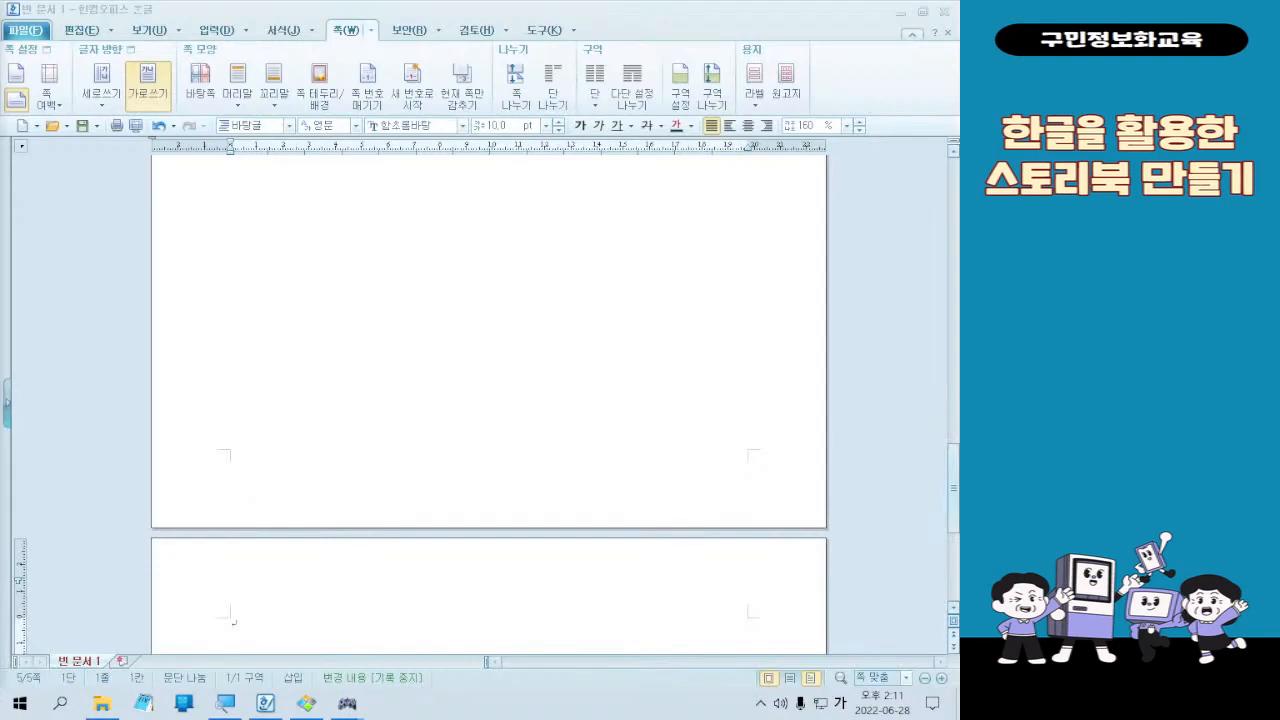
# Step: Place the cursor at the start of the blank second page
pyautogui.scroll(5, 397, 577)
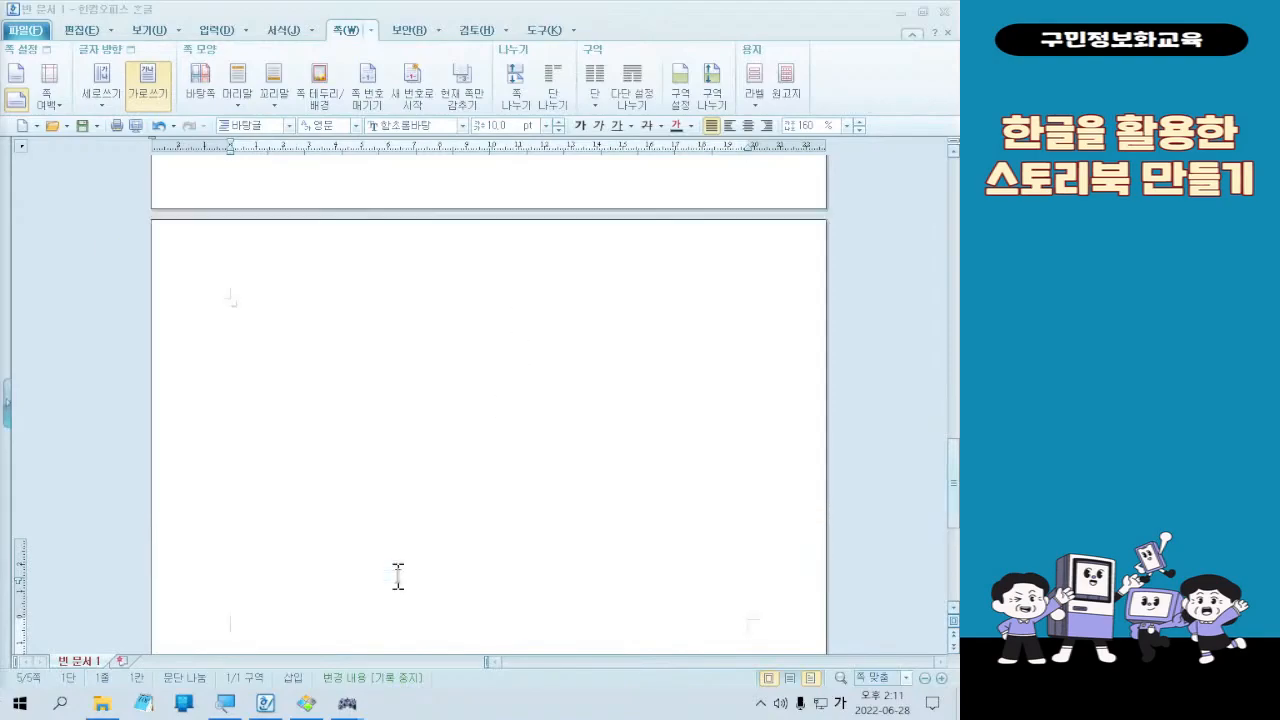
pyautogui.scroll(5, 400, 591)
pyautogui.scroll(-2, 400, 591)
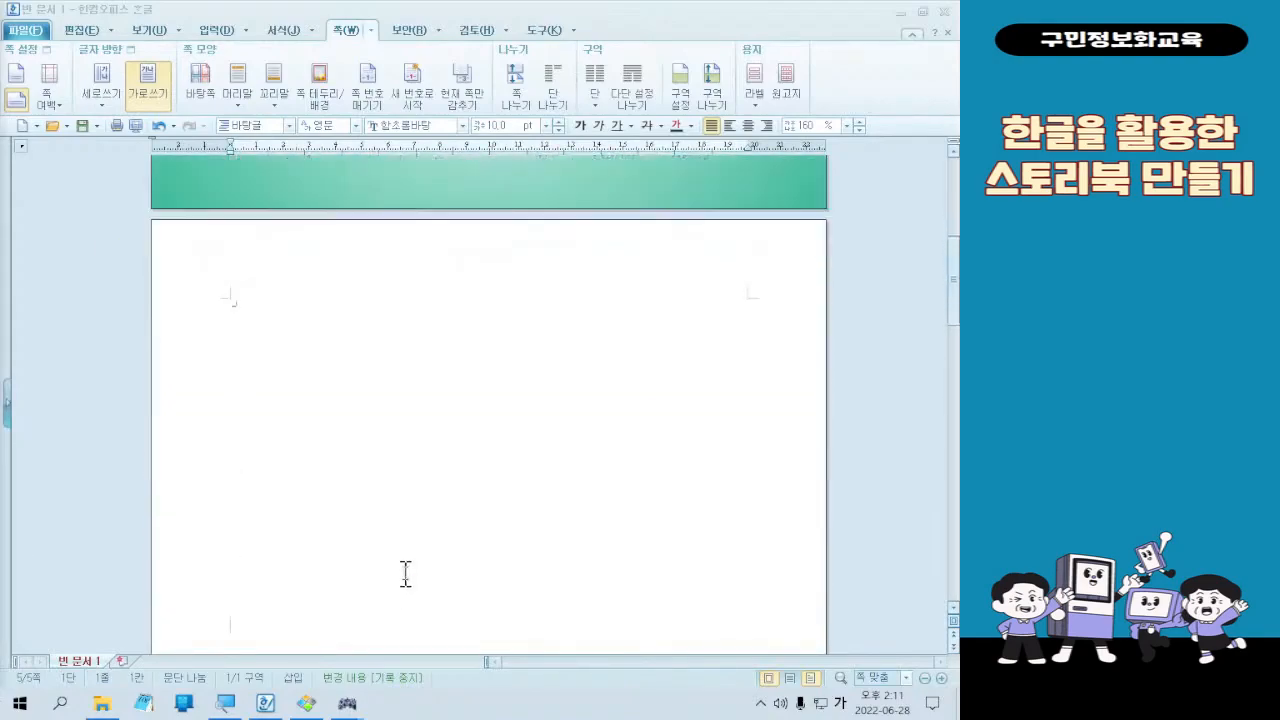
pyautogui.click(285, 397)
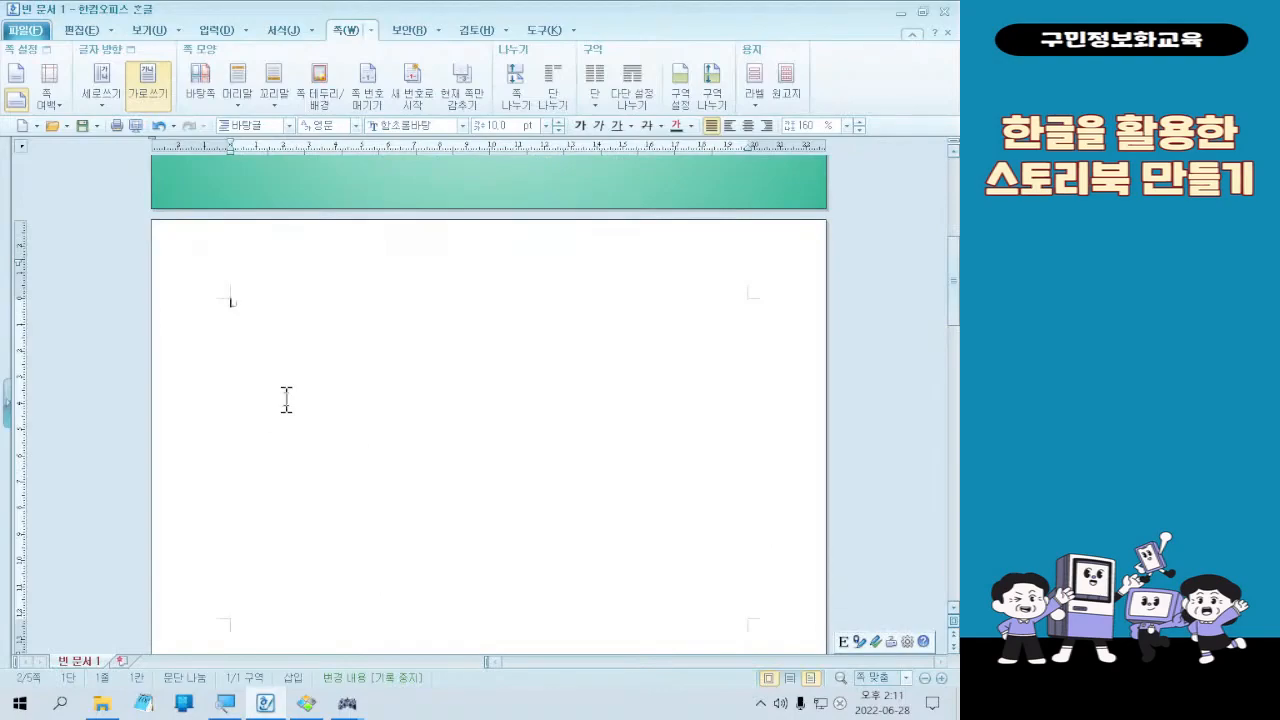
# Step: Open the 내용 text file from the desktop's 예제파일 > 8회차 folder, look through its passages and close it
pyautogui.click(100, 704)
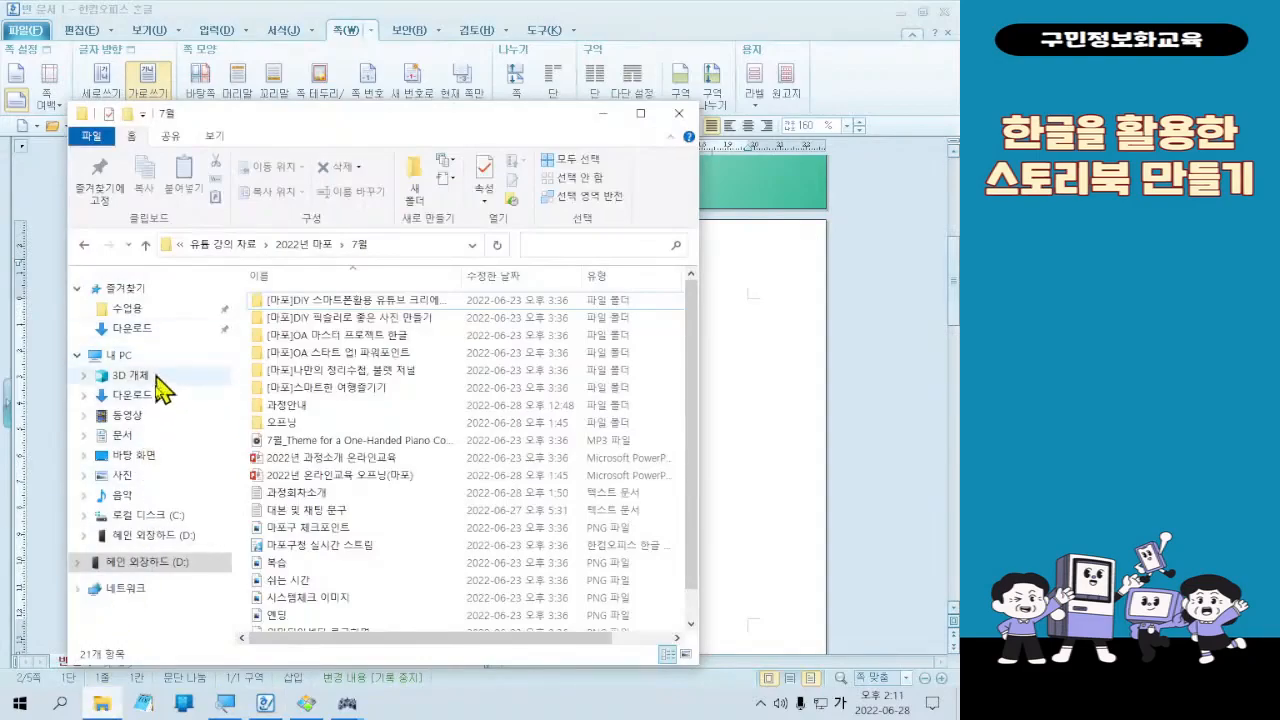
pyautogui.click(150, 456)
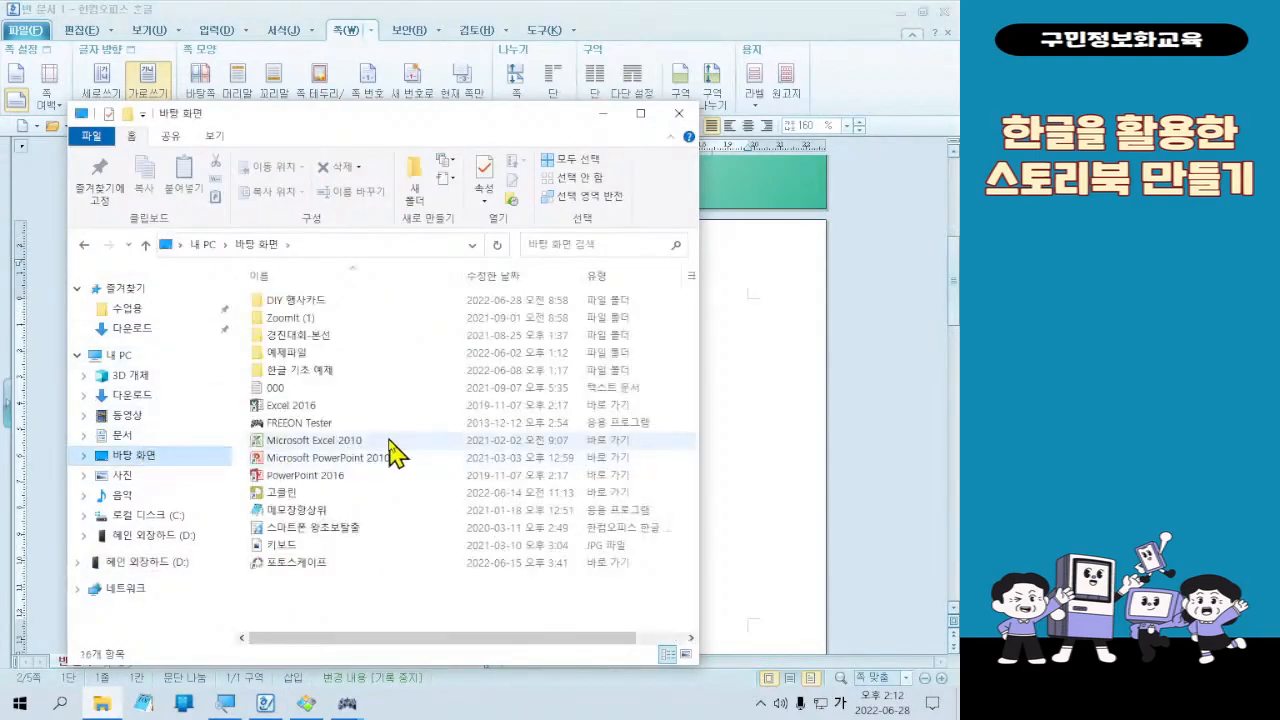
pyautogui.doubleClick(400, 353)
pyautogui.doubleClick(310, 405)
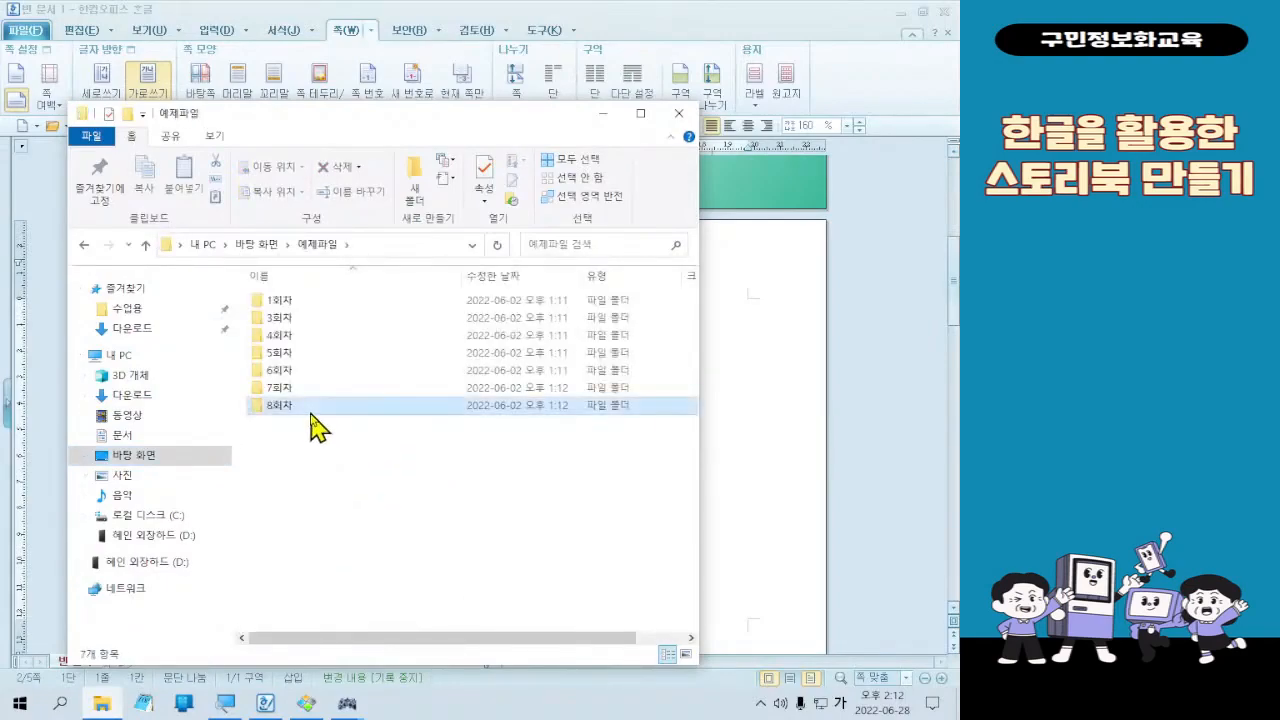
pyautogui.doubleClick(665, 322)
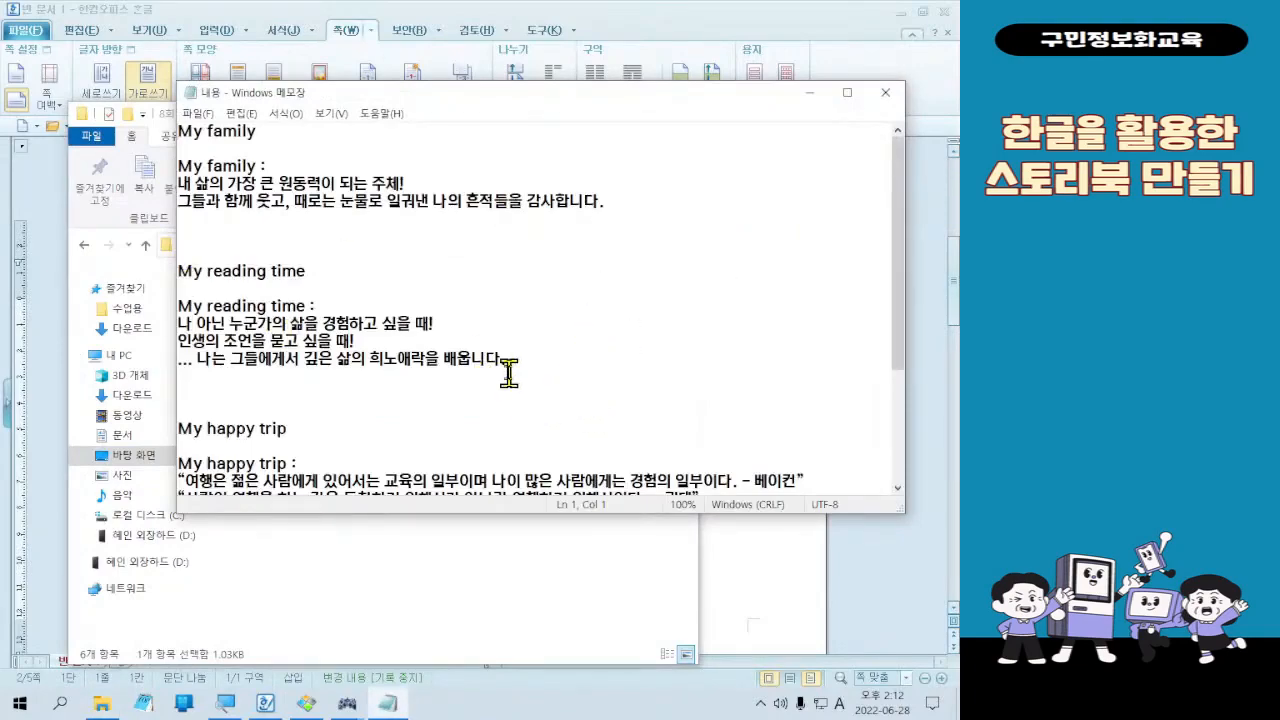
pyautogui.scroll(-3, 540, 360)
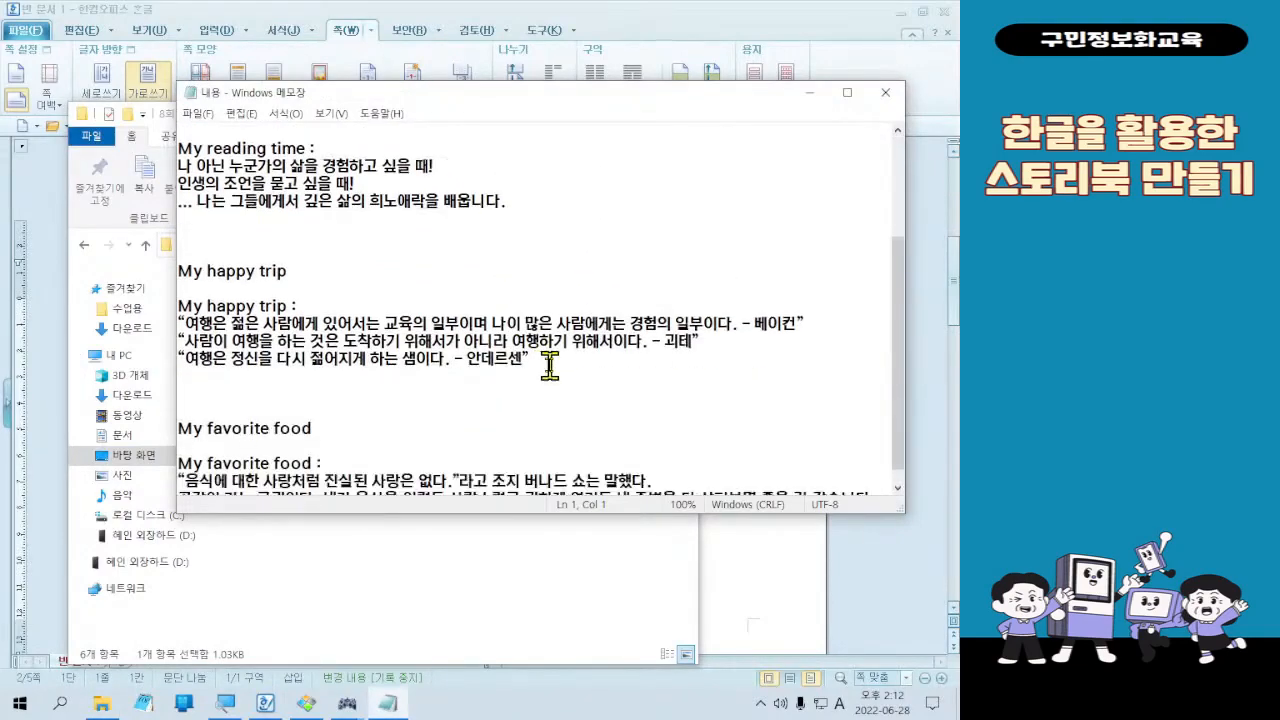
pyautogui.click(809, 92)
pyautogui.click(679, 113)
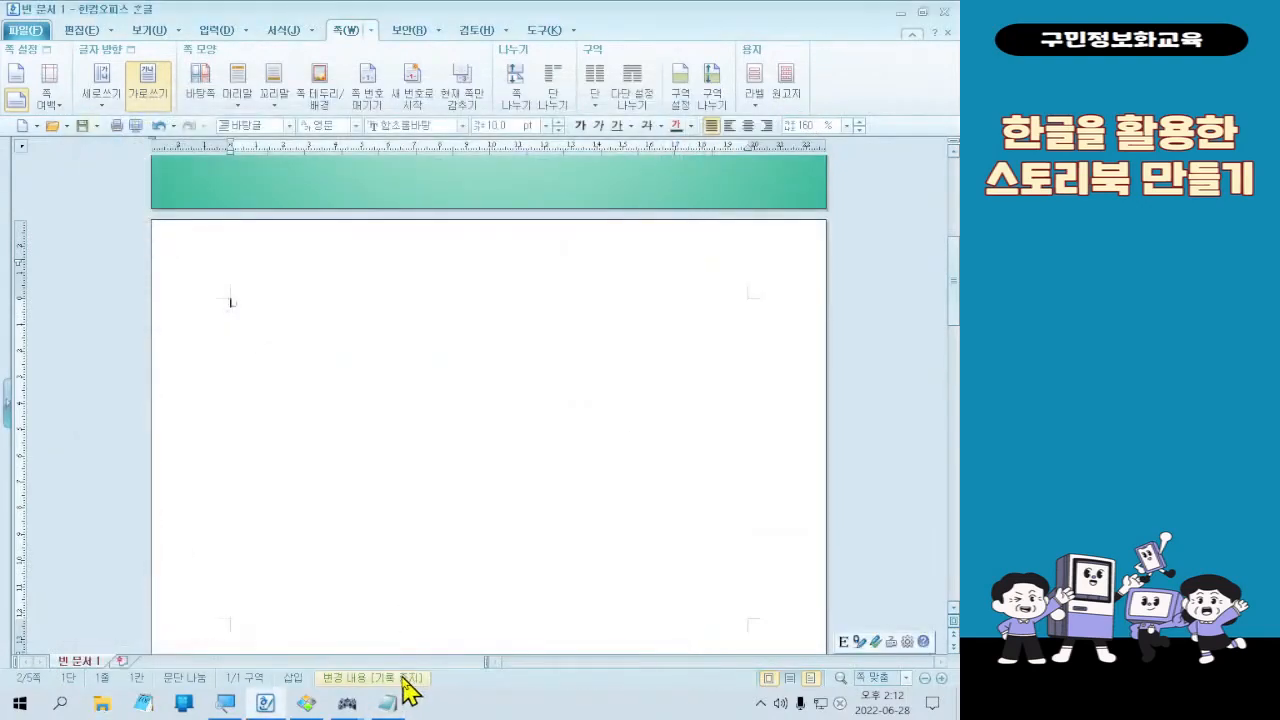
pyautogui.click(387, 703)
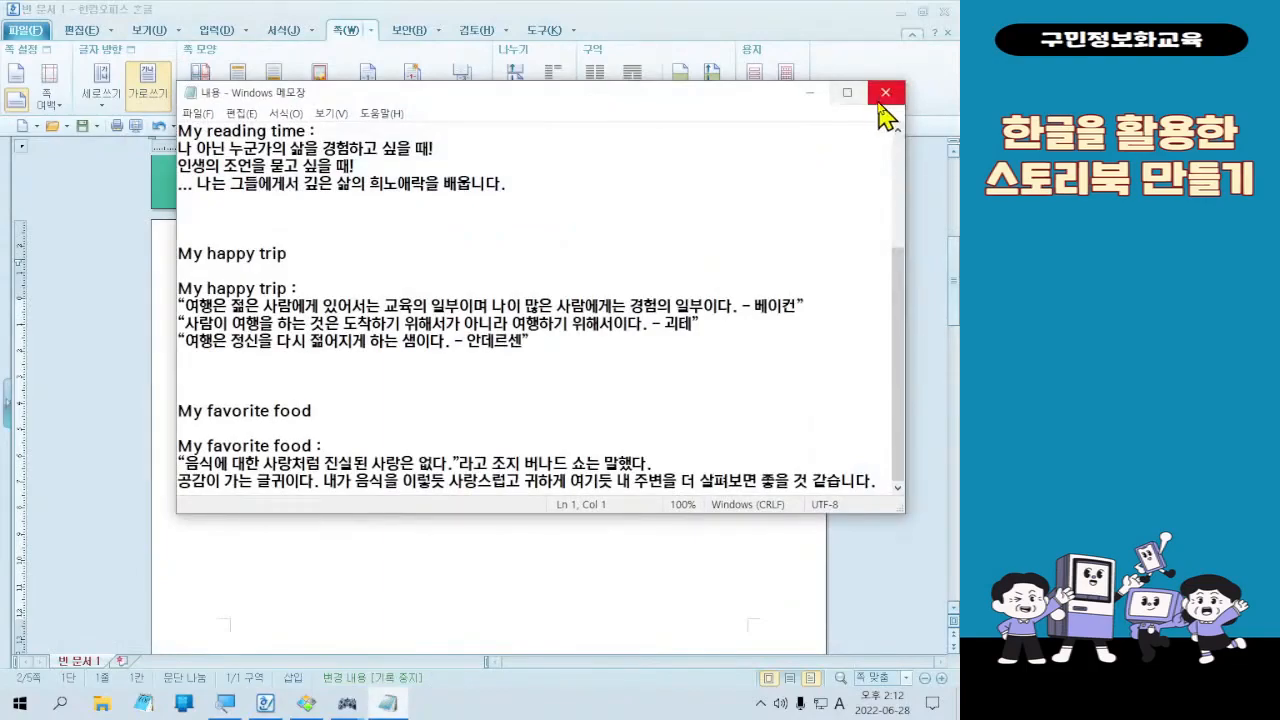
pyautogui.click(880, 100)
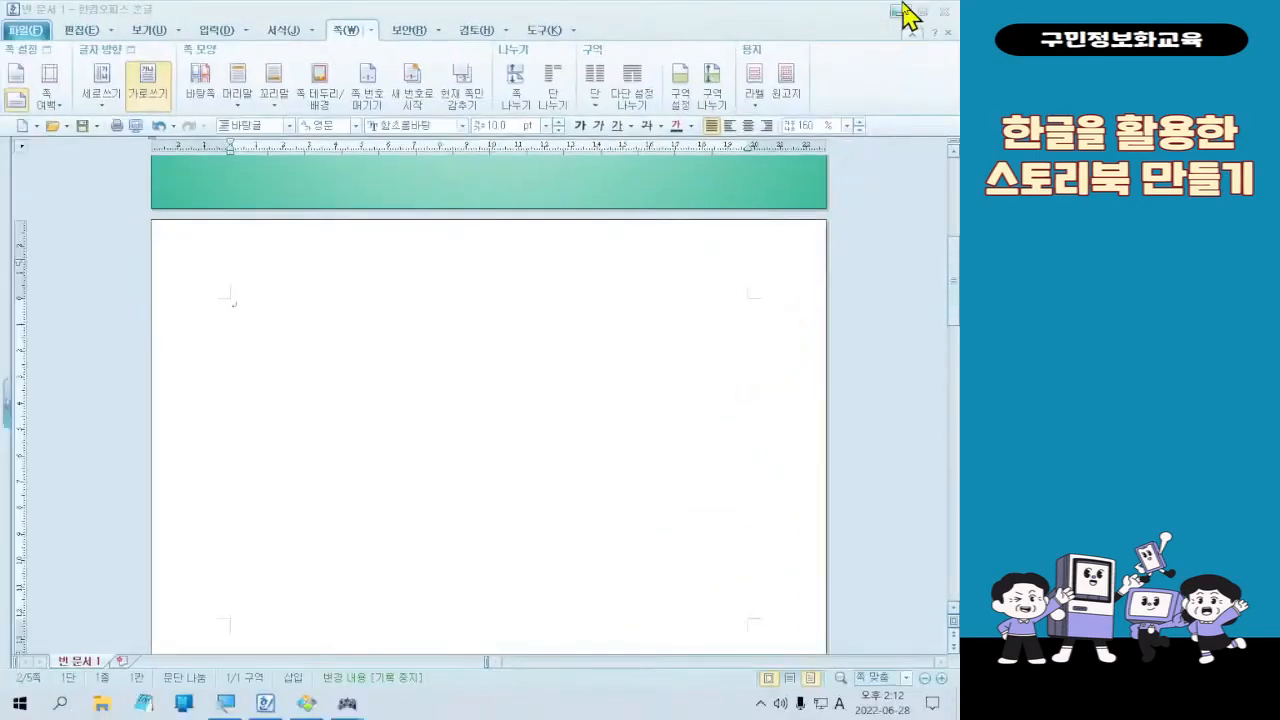
# Step: Put away the document and FREEON Tester windows to show the desktop, and open the 예제파일 folder
pyautogui.click(898, 10)
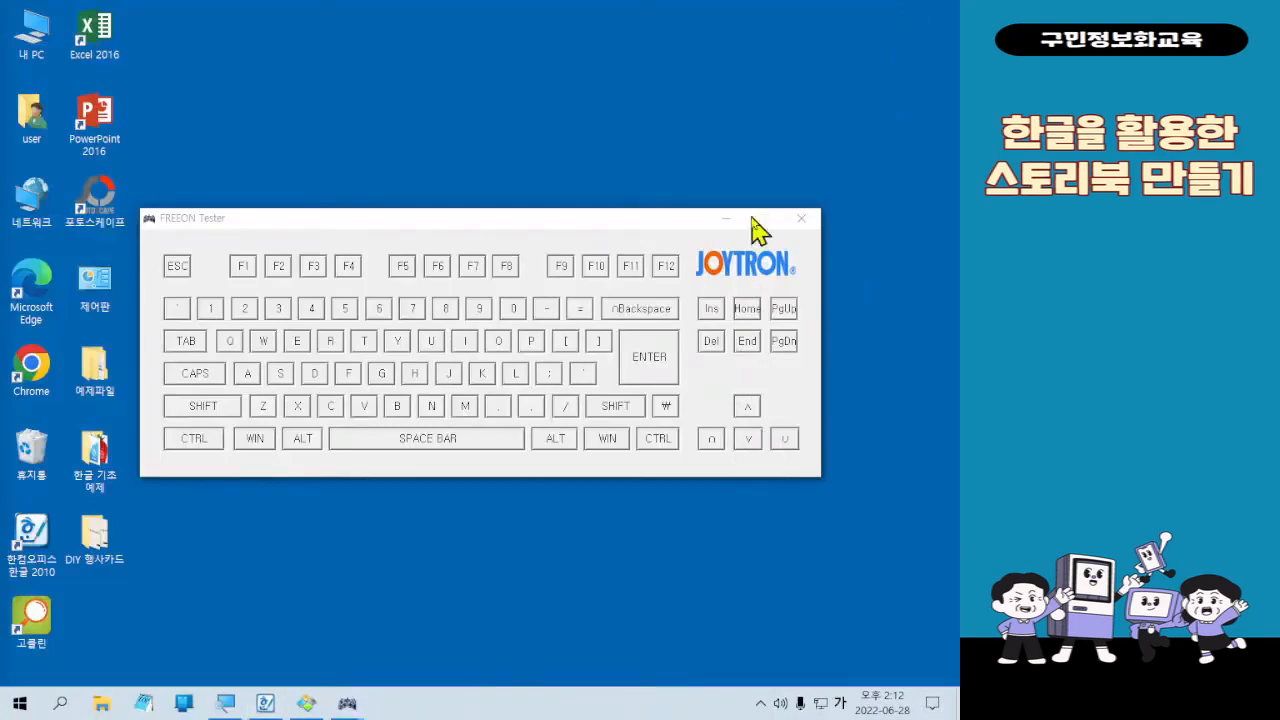
pyautogui.click(801, 218)
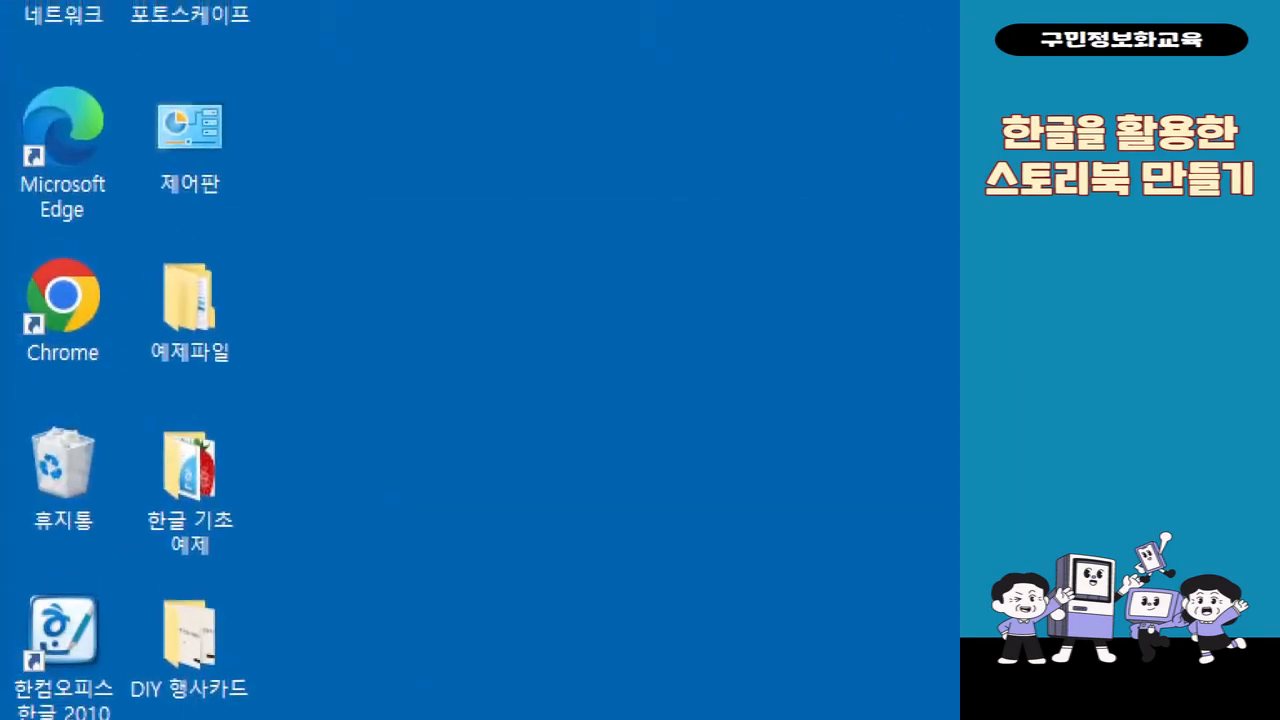
pyautogui.moveTo(120, 254); pyautogui.dragTo(277, 376)
pyautogui.moveTo(332, 294)
pyautogui.mouseDown()
pyautogui.moveTo(371, 329)
pyautogui.moveTo(450, 224)
pyautogui.mouseUp()
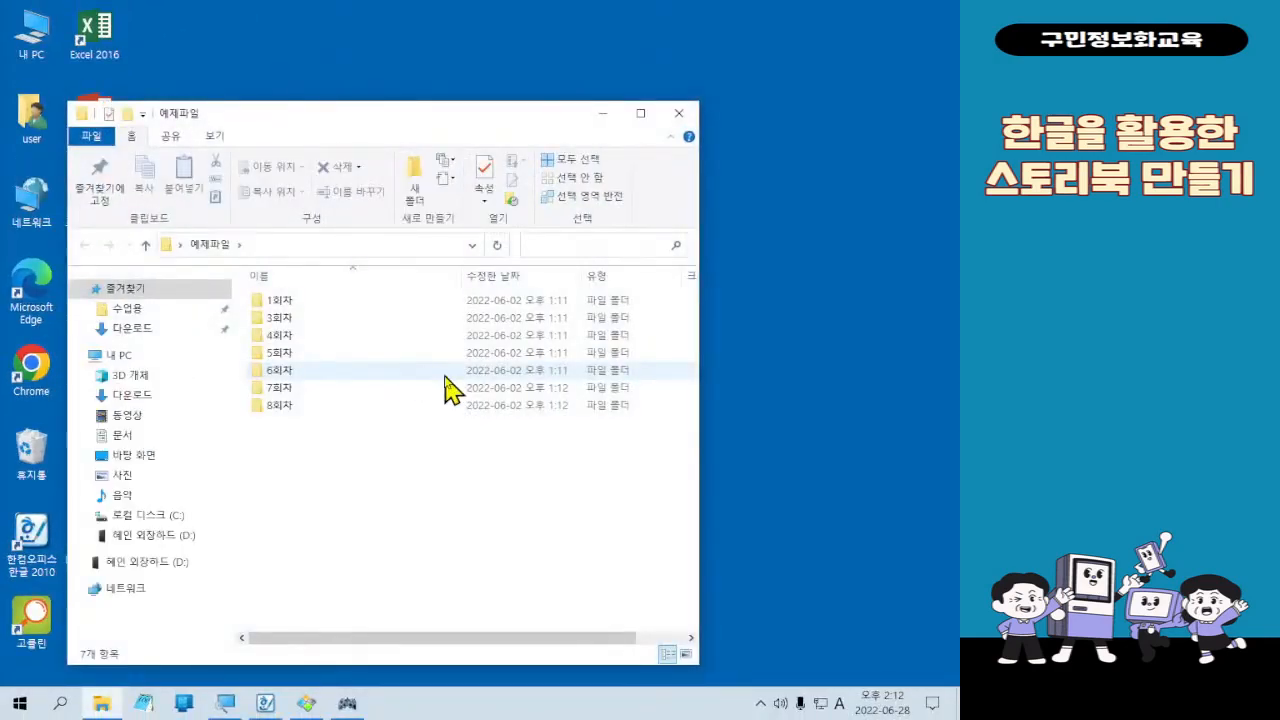
# Step: Open the 8회차 folder and its 내용 text file in Notepad
pyautogui.click(430, 406)
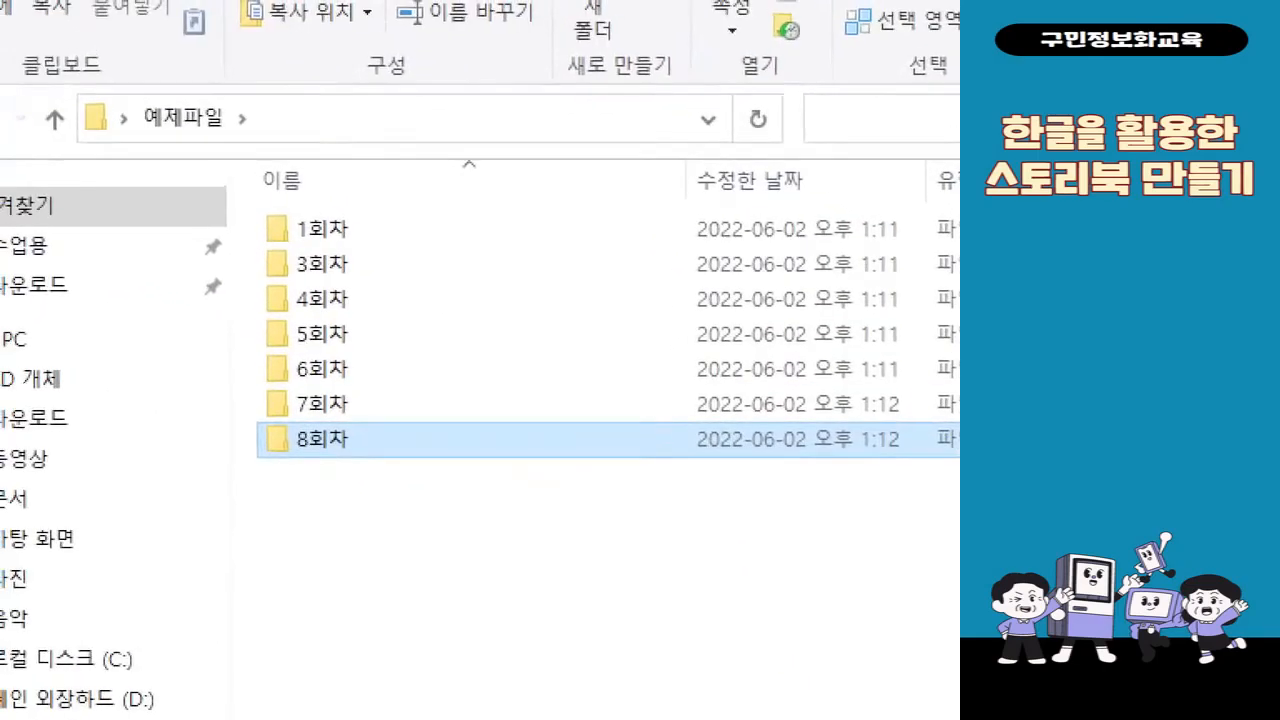
pyautogui.moveTo(237, 400); pyautogui.dragTo(396, 473)
pyautogui.moveTo(404, 410); pyautogui.dragTo(490, 408)
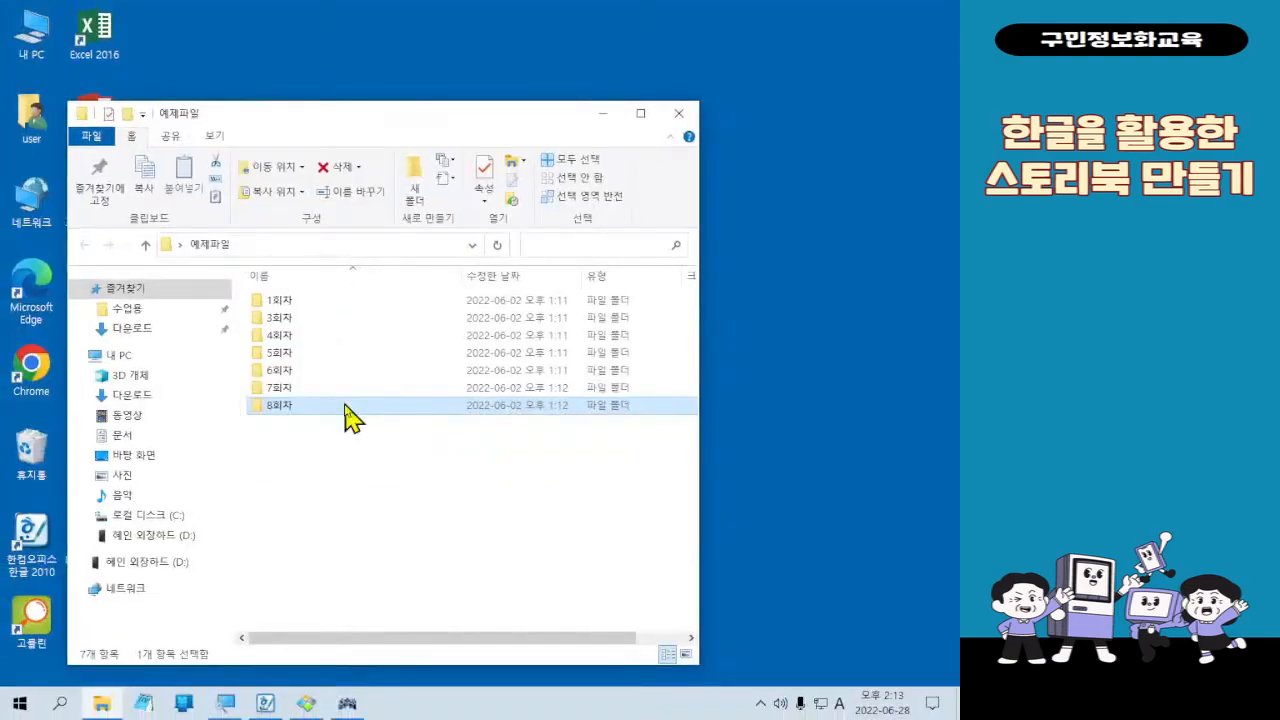
pyautogui.doubleClick(455, 452)
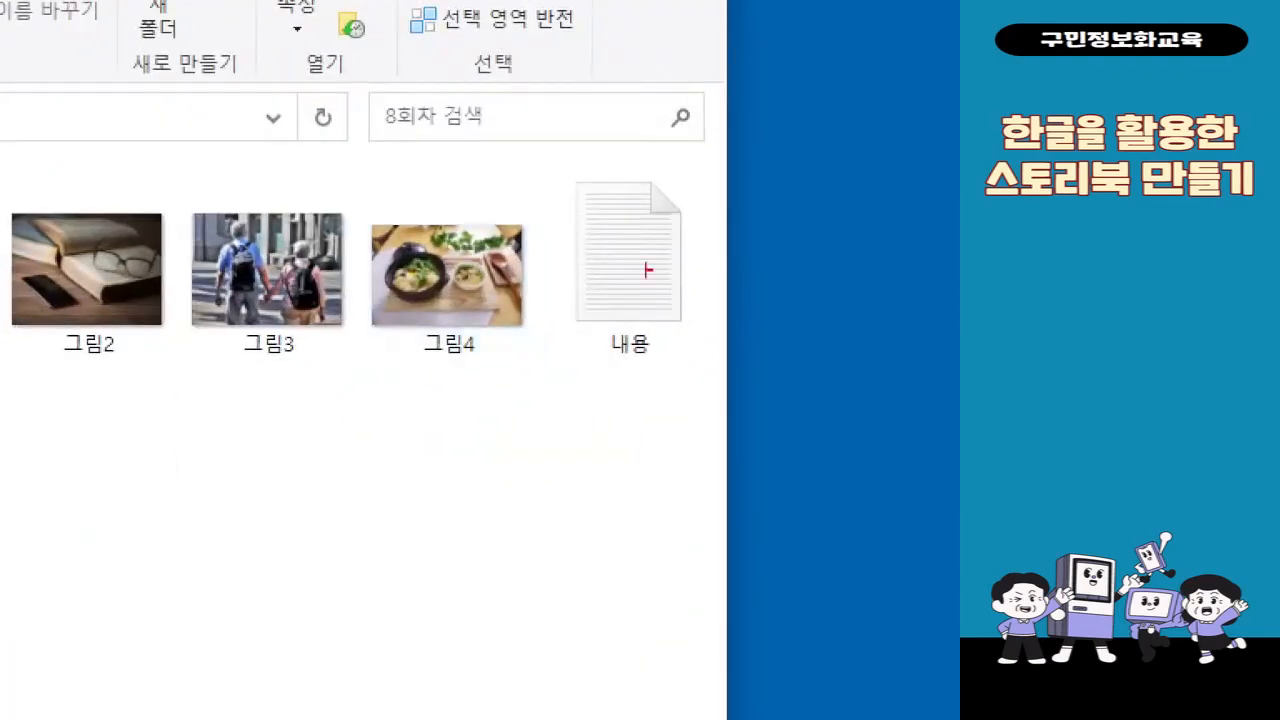
pyautogui.moveTo(597, 270); pyautogui.dragTo(690, 400)
pyautogui.moveTo(649, 445); pyautogui.dragTo(413, 719)
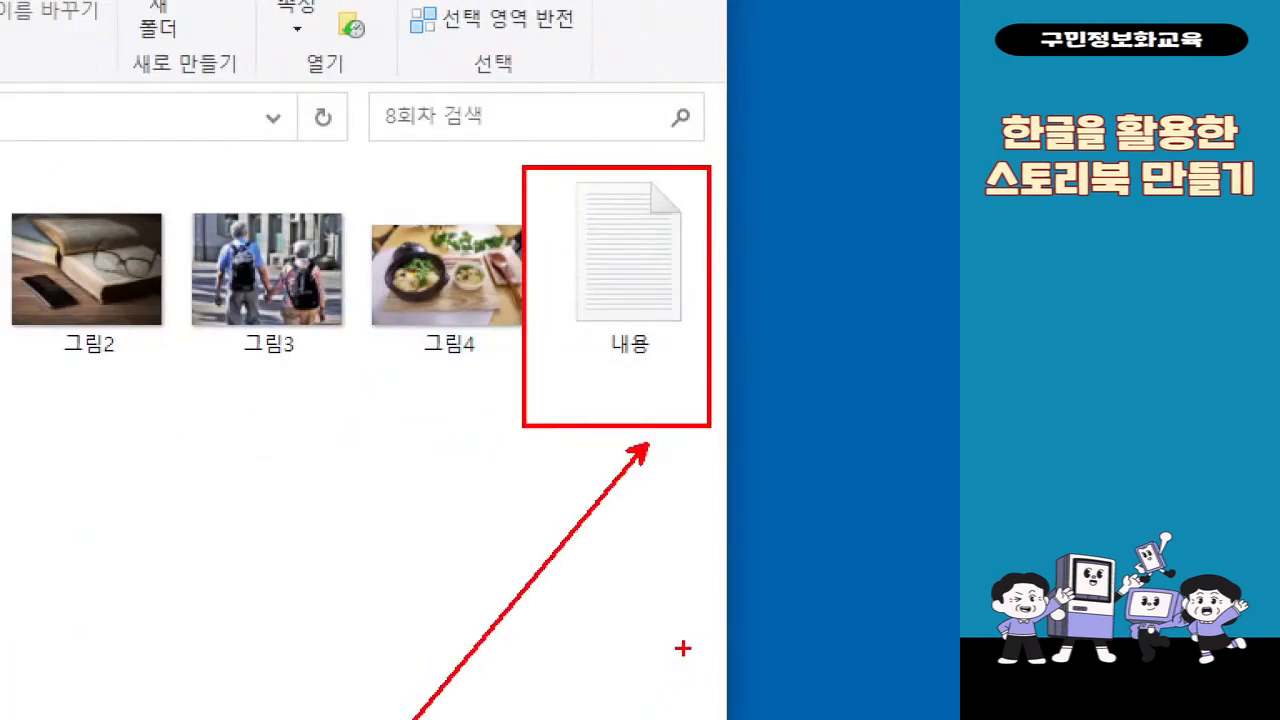
pyautogui.doubleClick(634, 322)
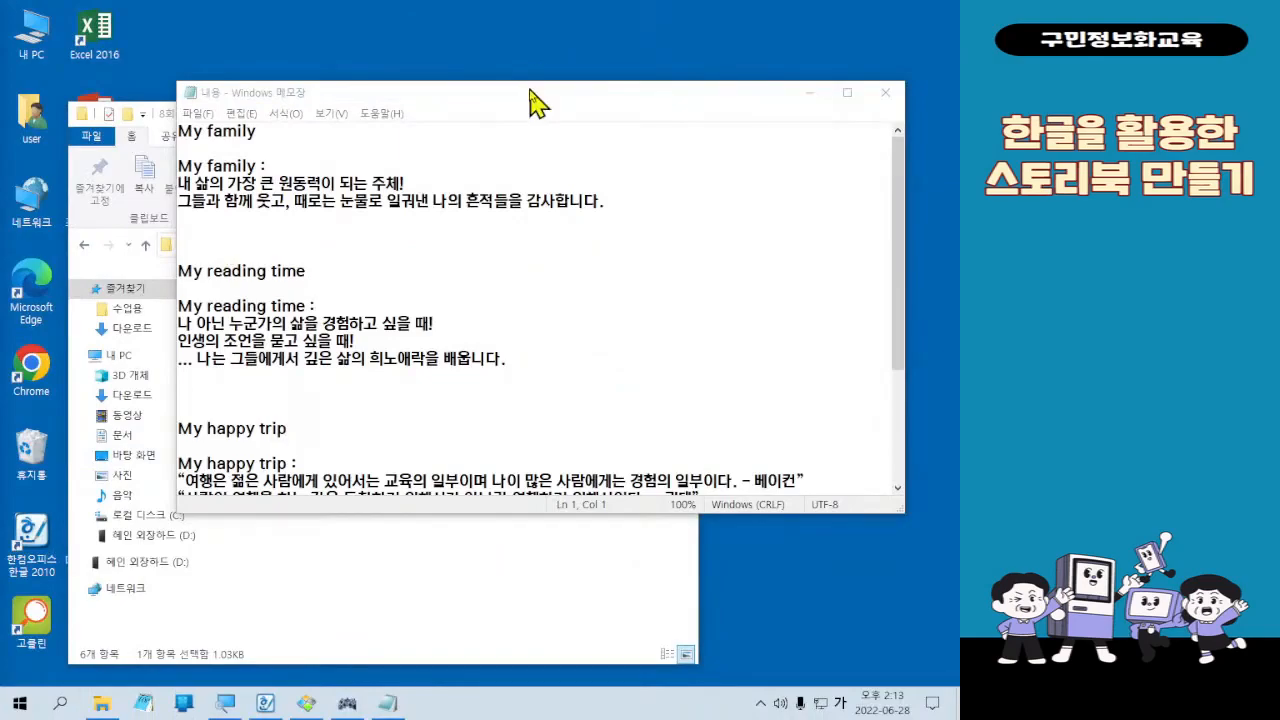
# Step: Shift the Notepad window slightly upward and look through the passages under each storybook heading
pyautogui.moveTo(531, 89); pyautogui.dragTo(525, 76)
pyautogui.scroll(3, 661, 249)
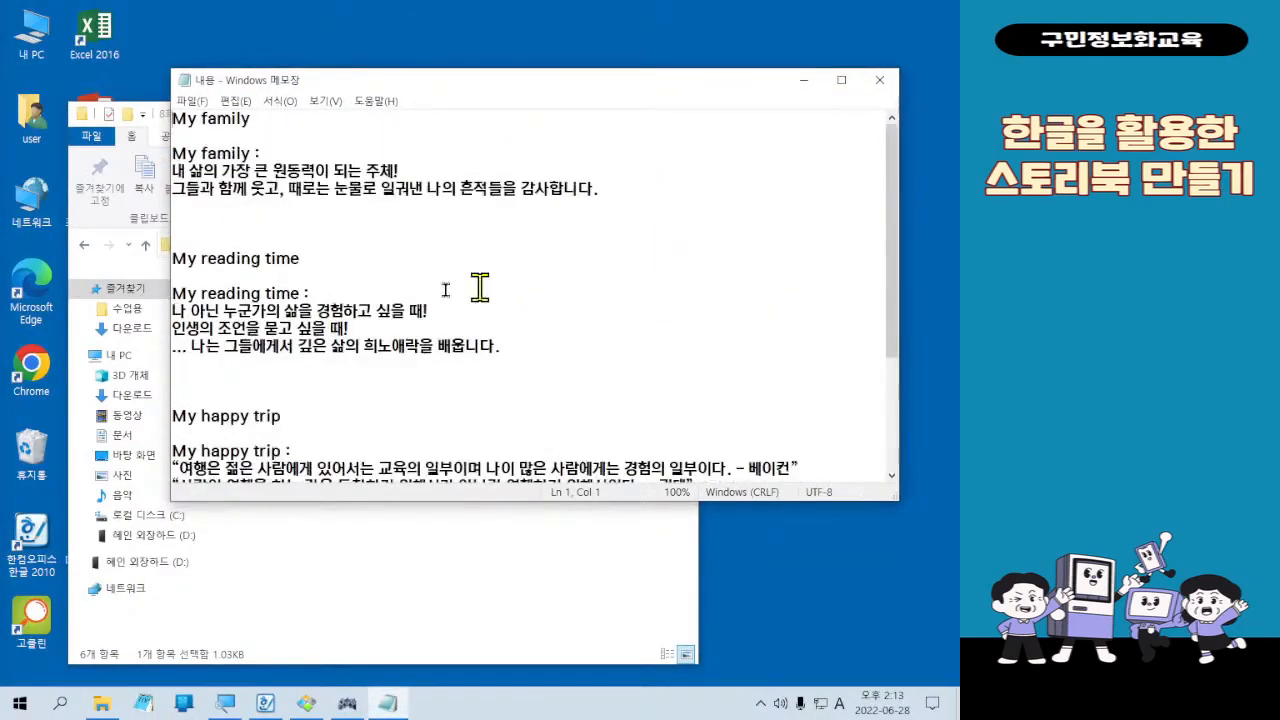
pyautogui.scroll(-1, 363, 223)
pyautogui.scroll(-2, 300, 250)
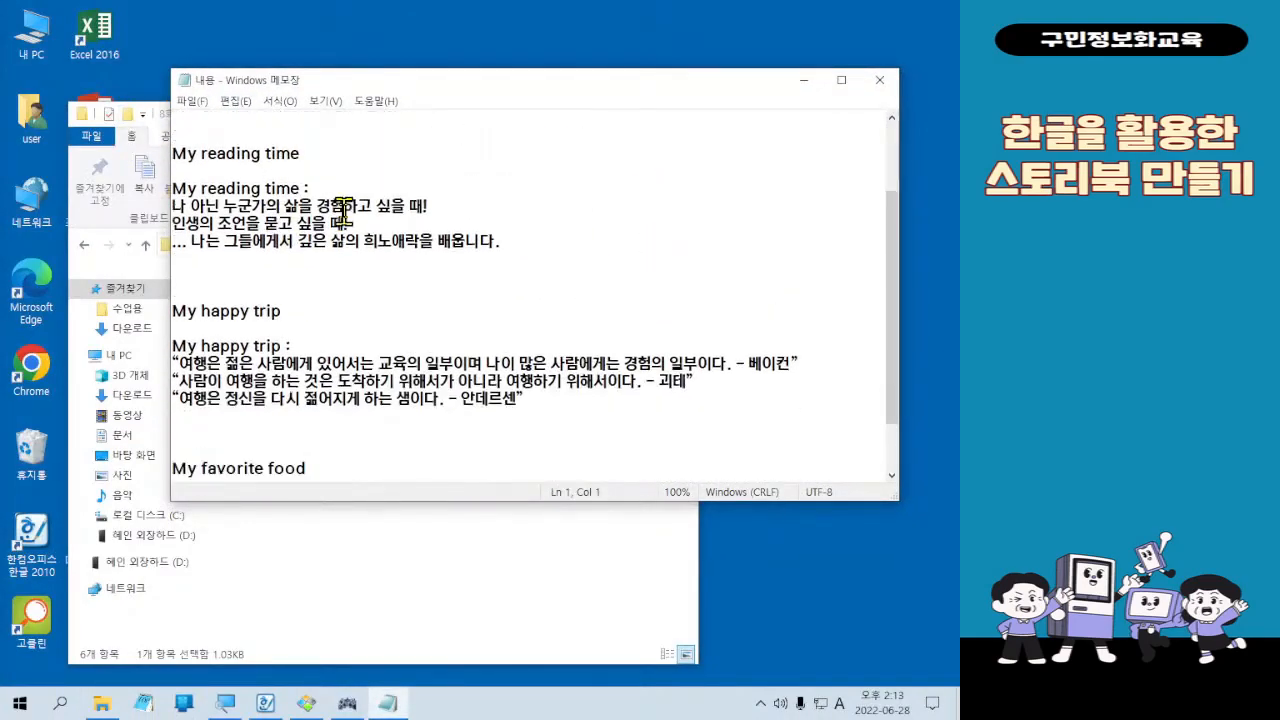
# Step: Copy the My family heading together with its whole passage from the 내용 text file
pyautogui.scroll(-1, 345, 275)
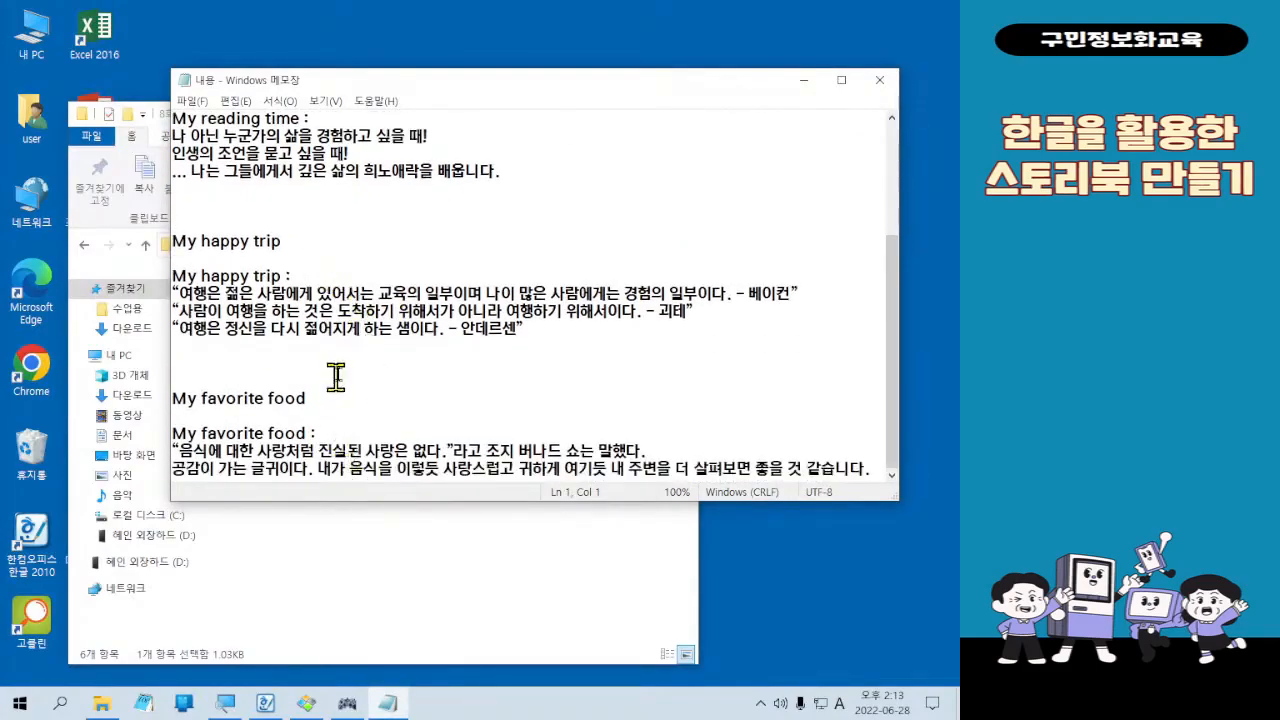
pyautogui.scroll(3, 380, 425)
pyautogui.scroll(-3, 363, 449)
pyautogui.scroll(3, 510, 250)
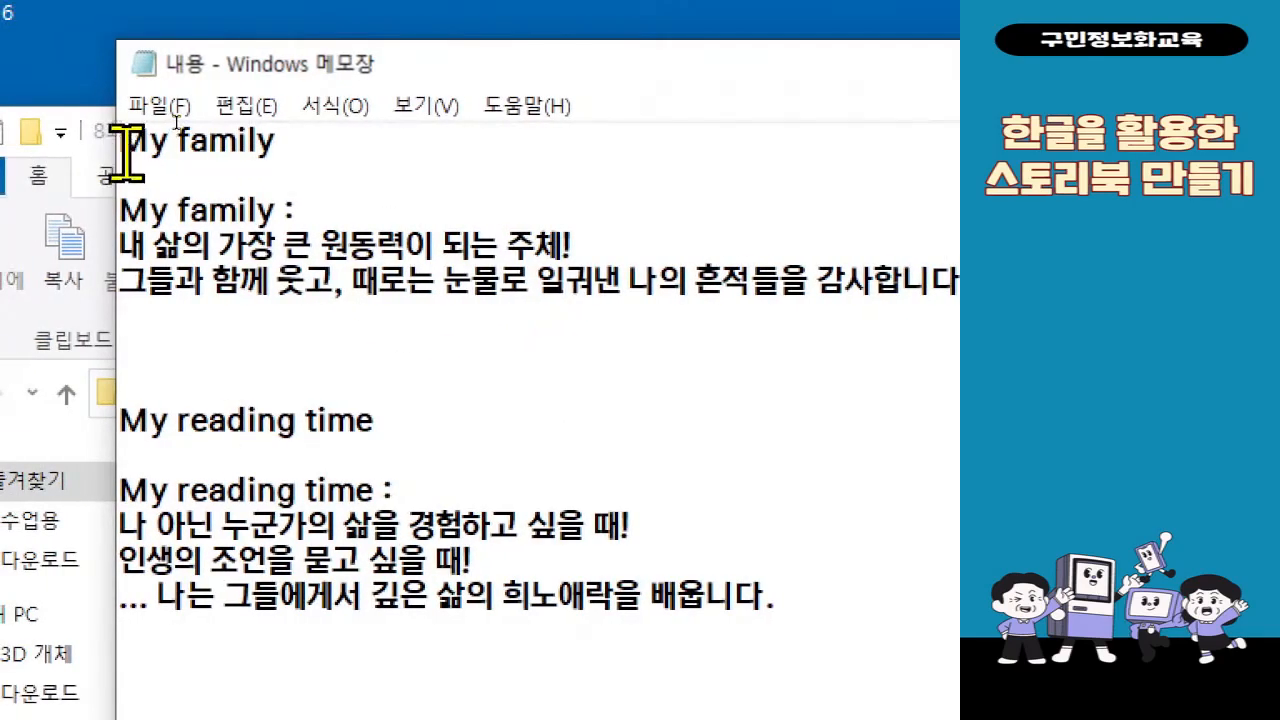
pyautogui.moveTo(68, 143)
pyautogui.mouseDown()
pyautogui.moveTo(290, 212)
pyautogui.moveTo(820, 234)
pyautogui.moveTo(972, 249)
pyautogui.moveTo(975, 277)
pyautogui.mouseUp()
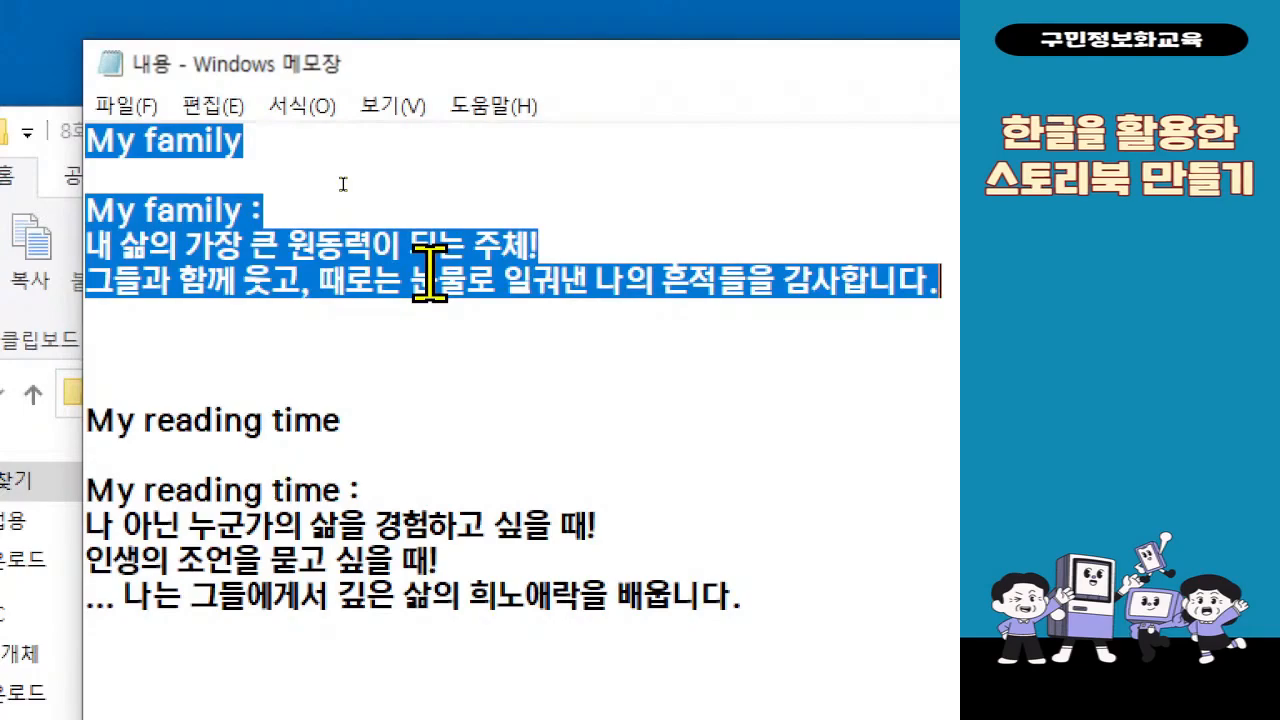
pyautogui.rightClick(430, 270)
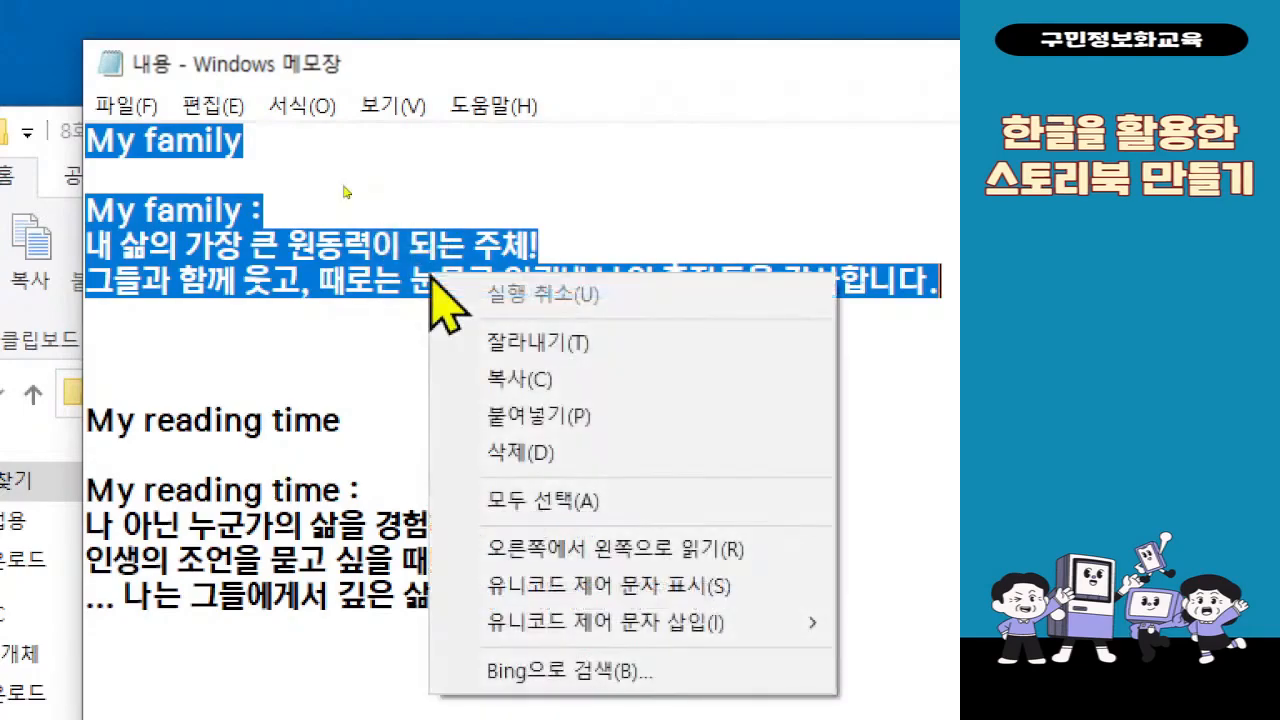
pyautogui.click(462, 391)
pyautogui.rightClick(428, 272)
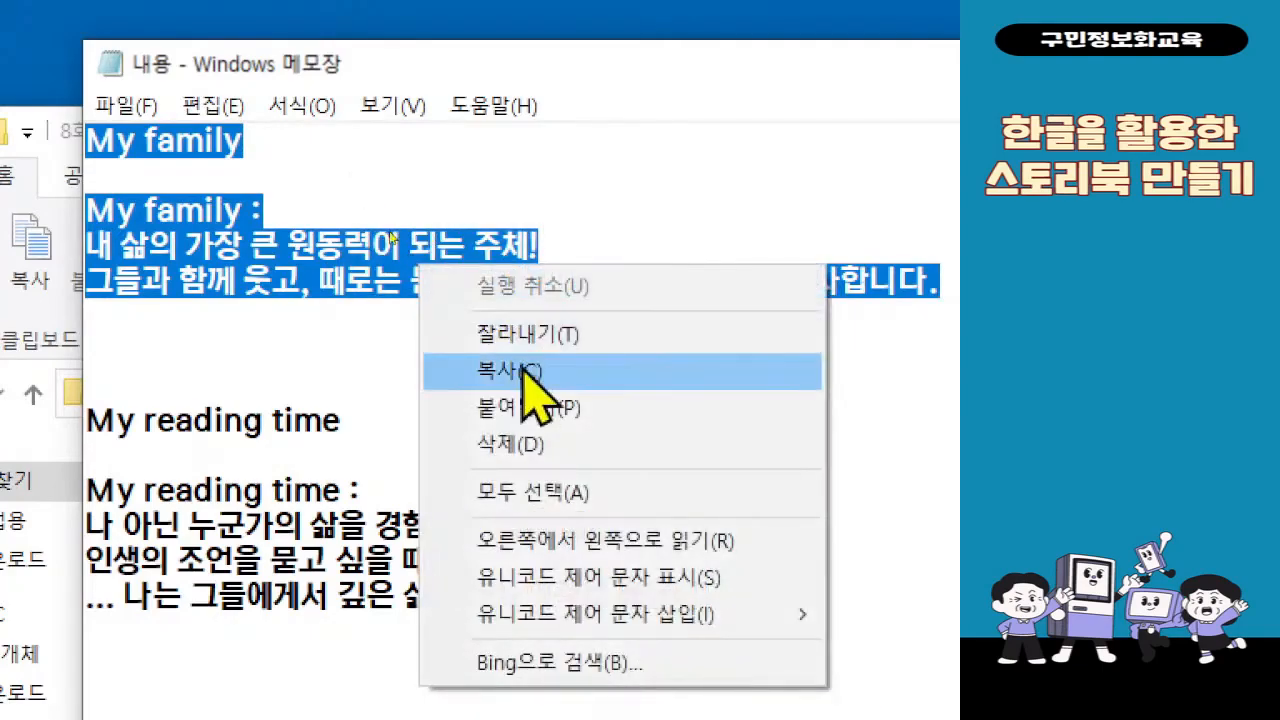
pyautogui.click(515, 372)
# Step: Switch to the Hangul storybook document and paste the copied My family text at the start of the blank second page
pyautogui.hotkey('alt', 'Tab')
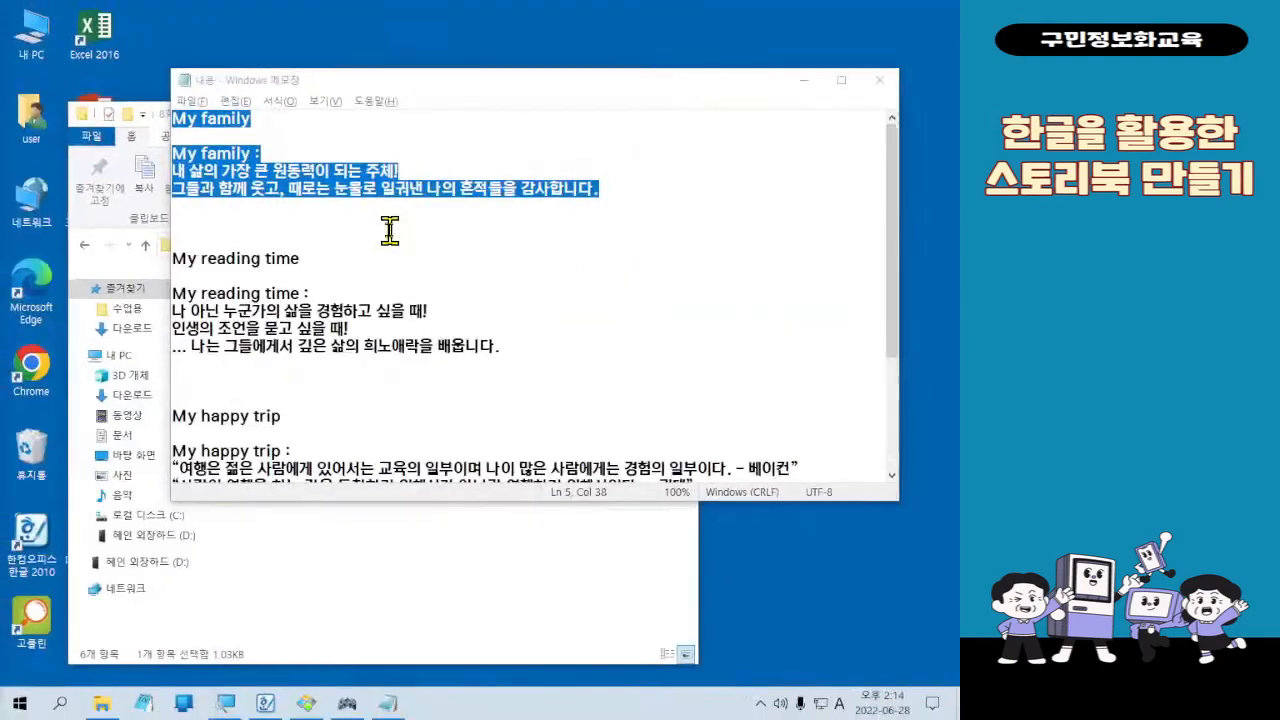
pyautogui.click(265, 703)
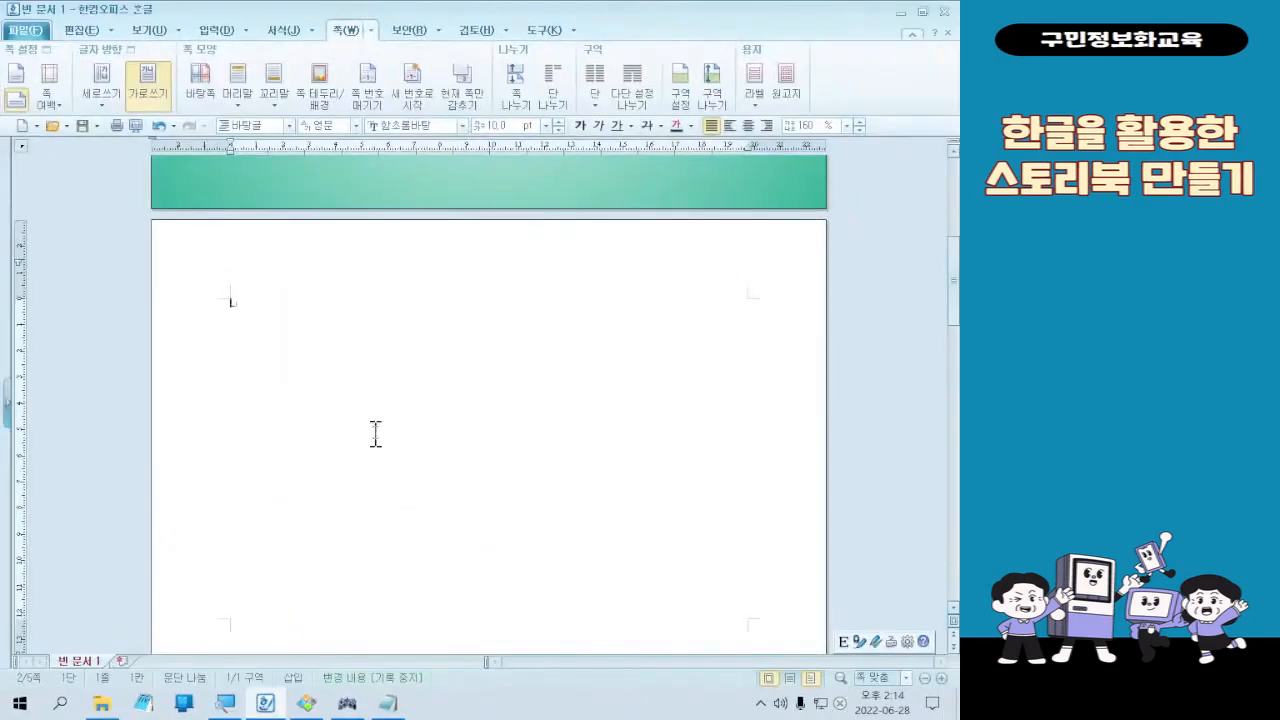
pyautogui.scroll(5, 450, 80)
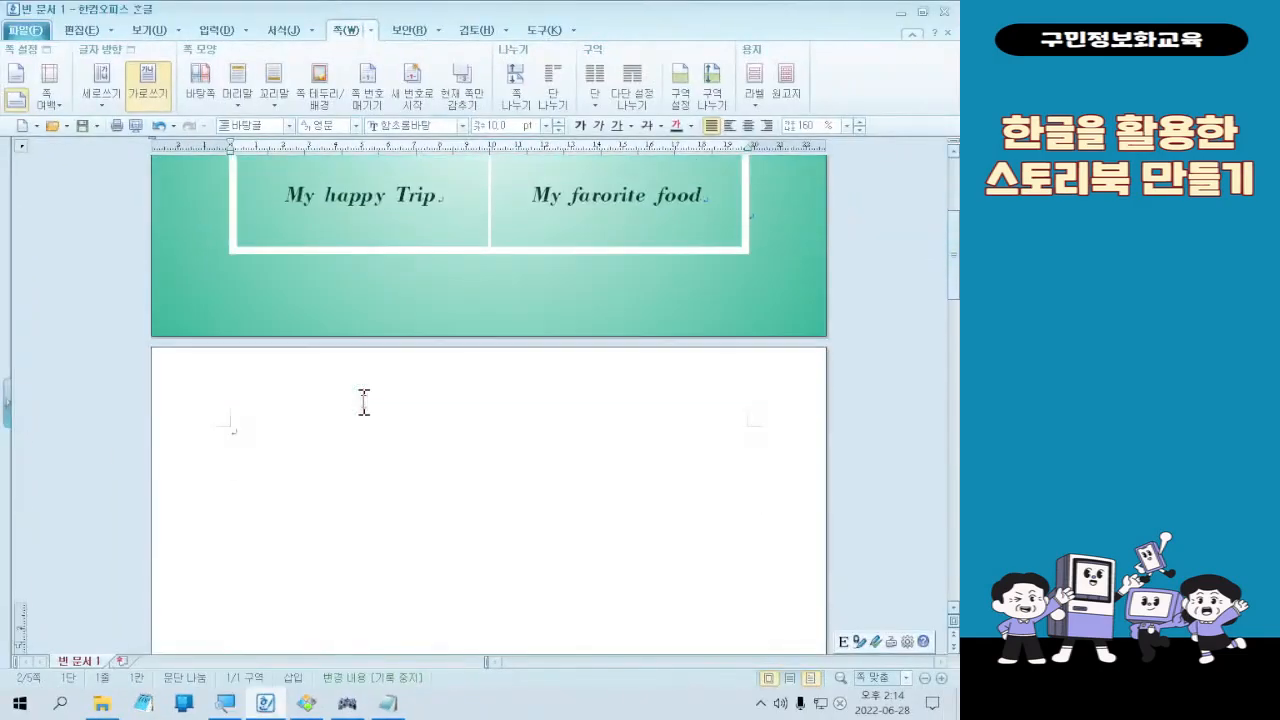
pyautogui.scroll(-1, 364, 400)
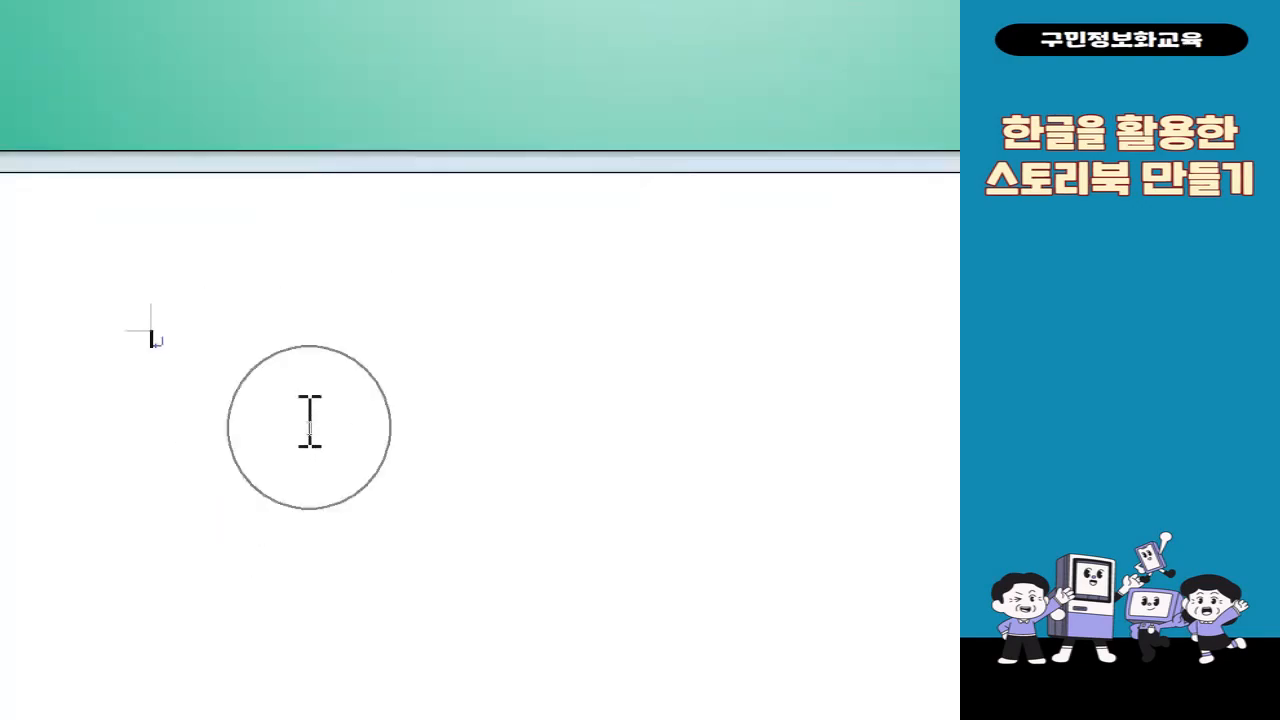
pyautogui.press('ctrl')
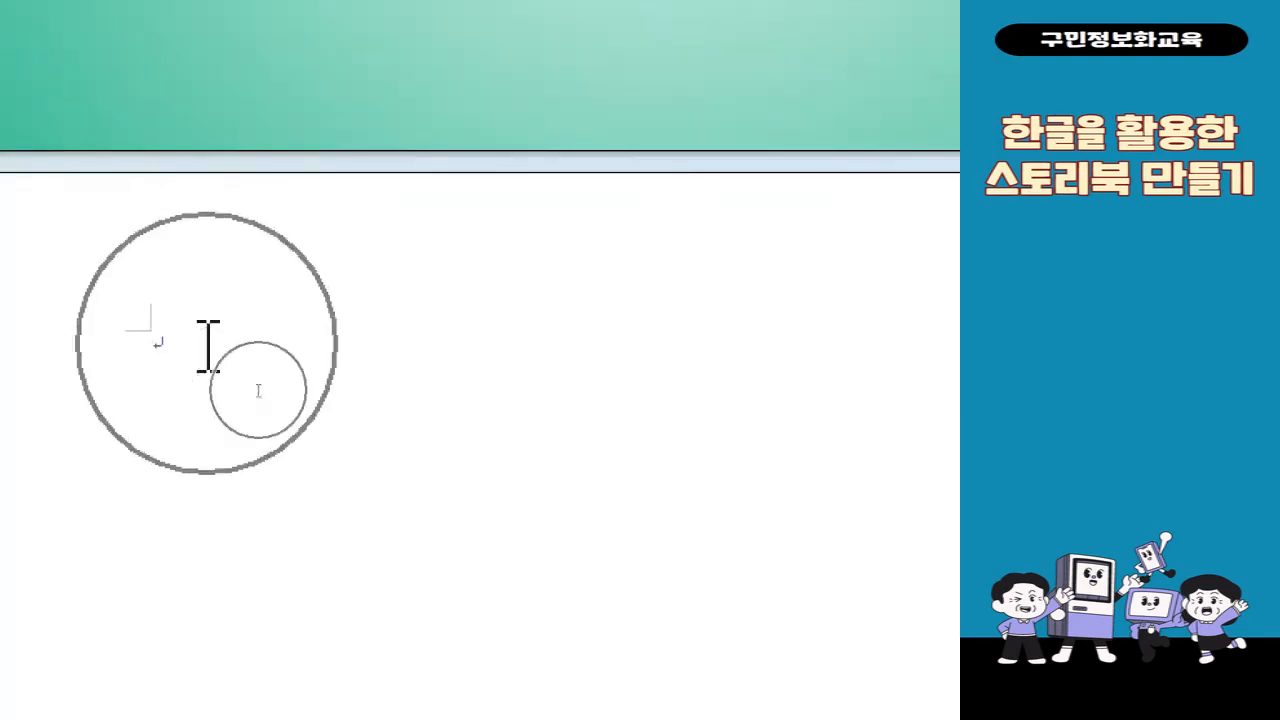
pyautogui.press('ctrl')
pyautogui.press('ctrl')
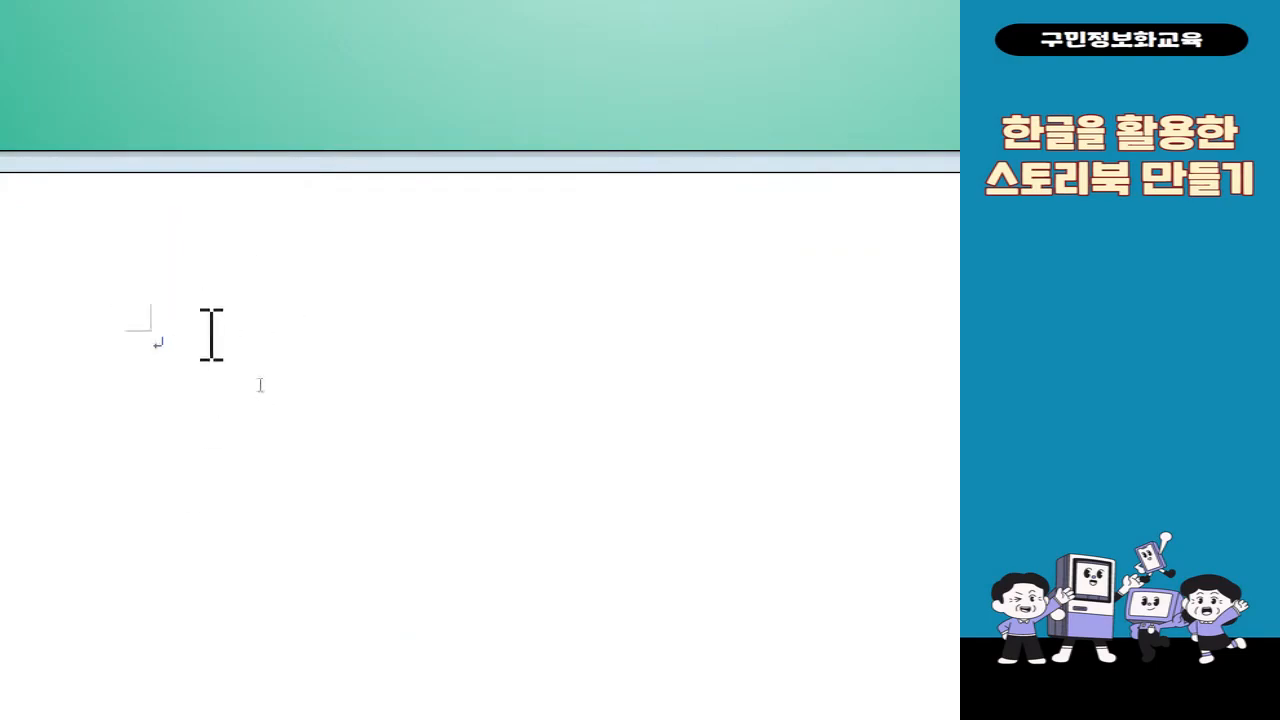
pyautogui.rightClick(211, 335)
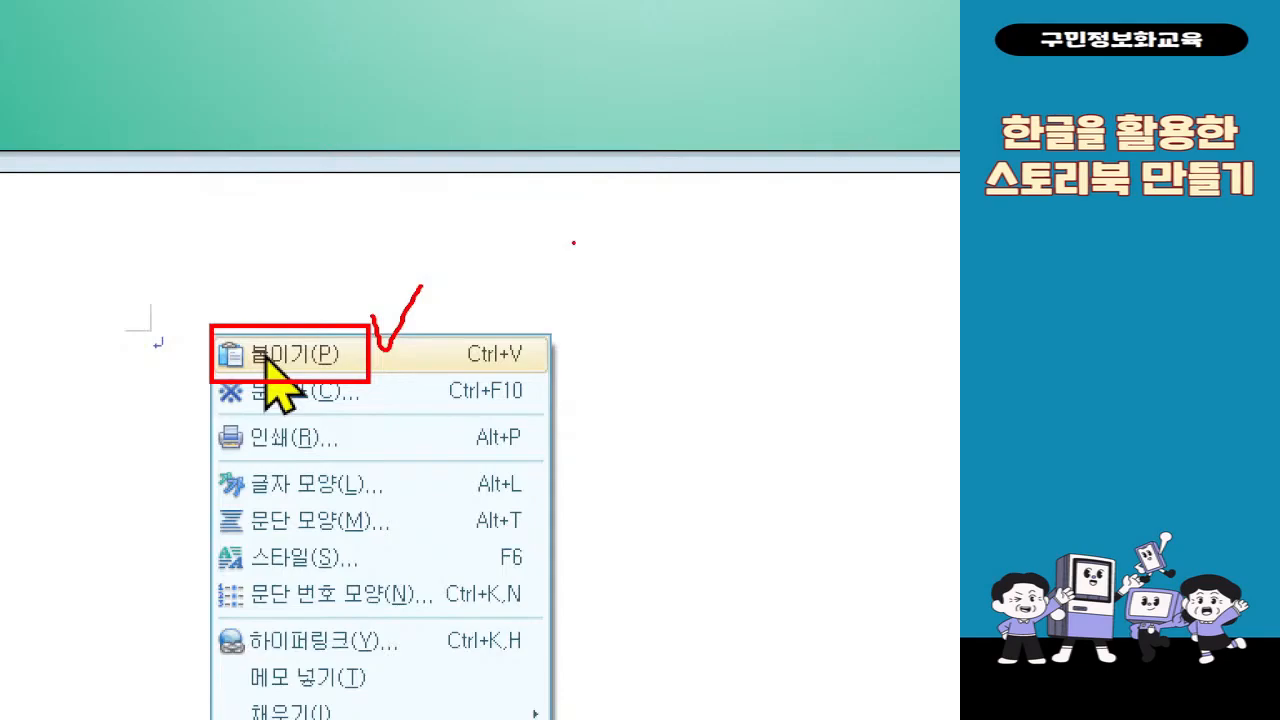
pyautogui.press('Escape')
pyautogui.rightClick(370, 413)
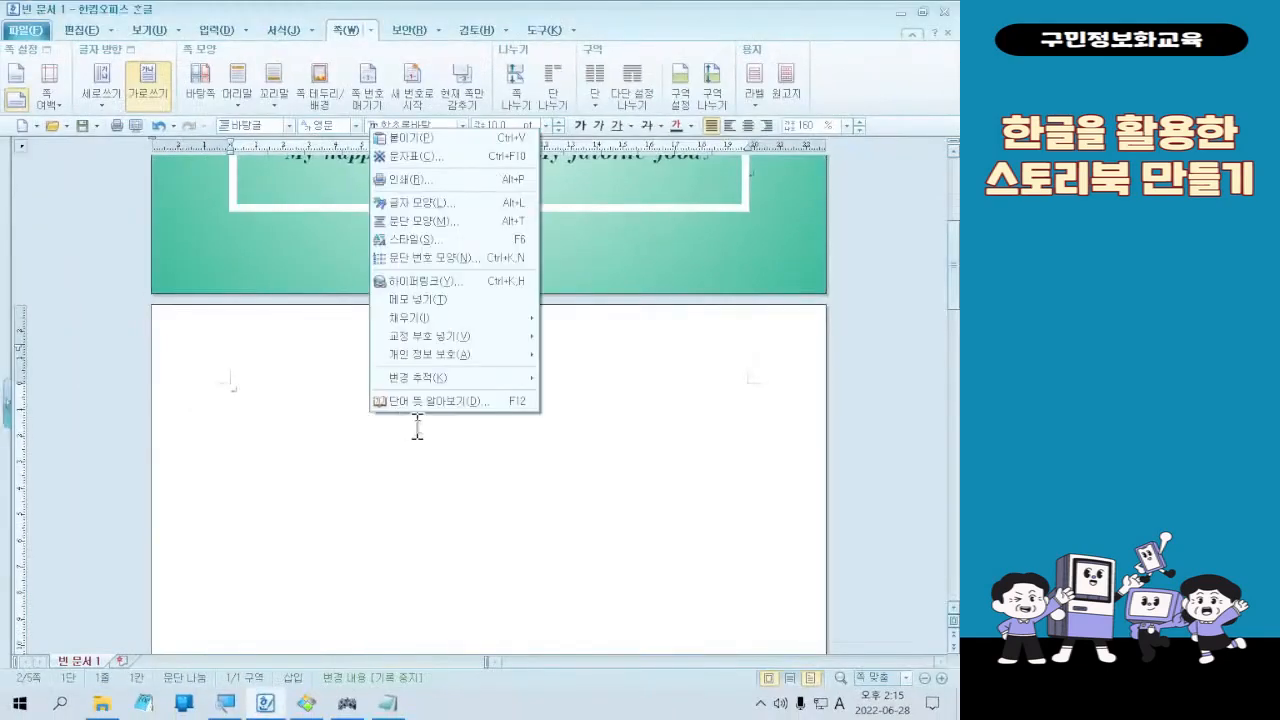
# Step: Paste the copied "My family" passage onto page 2 and place the text cursor at the start of blank page 3
pyautogui.click(458, 140)
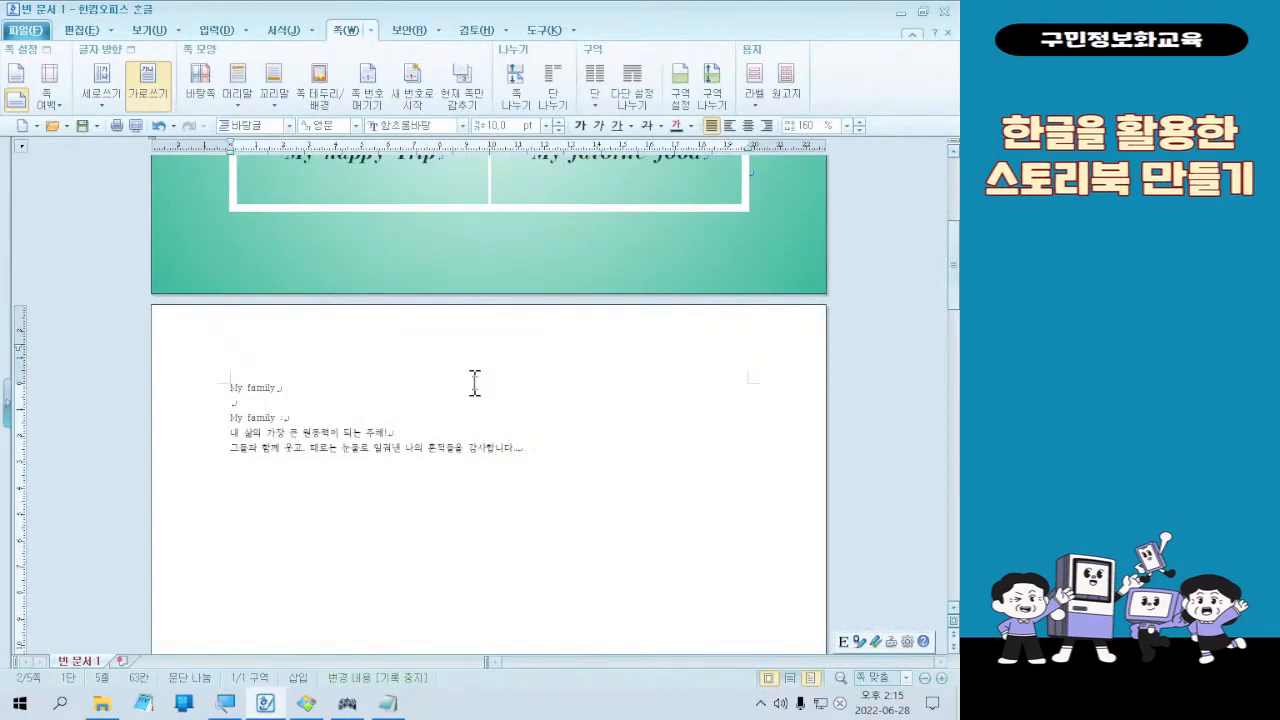
pyautogui.scroll(-10, 430, 412)
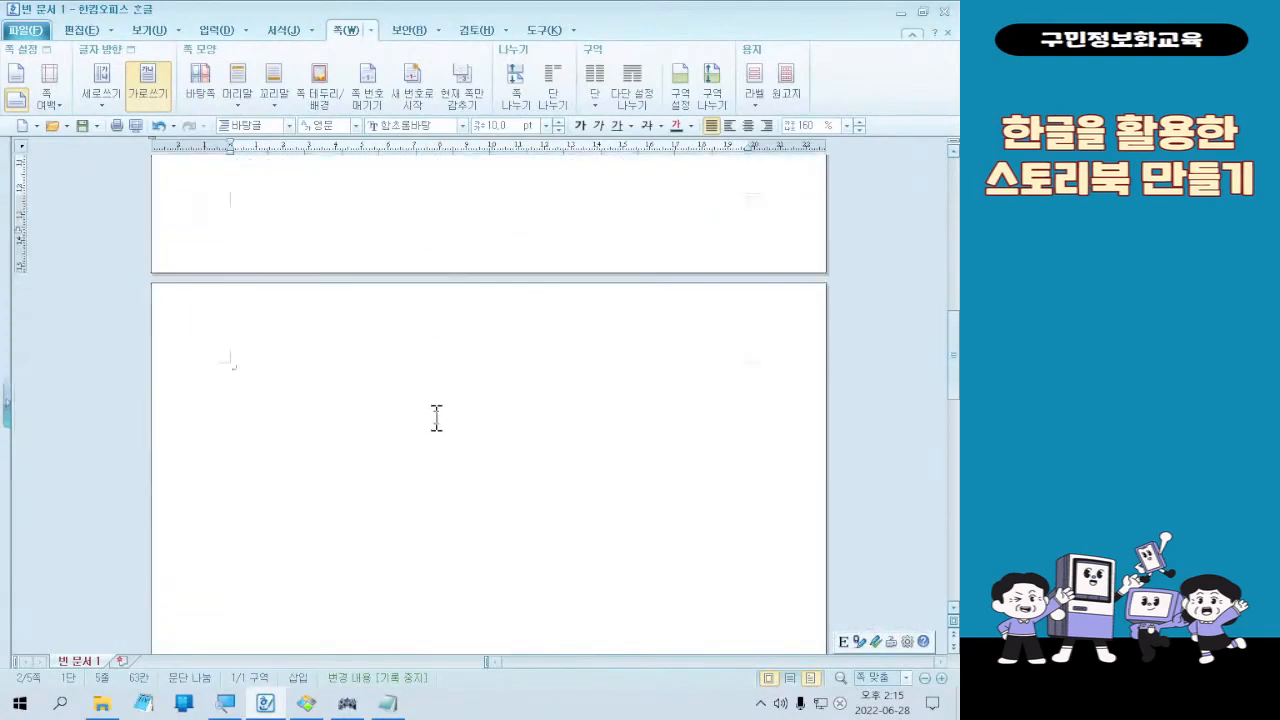
pyautogui.scroll(-1, 436, 418)
pyautogui.click(436, 428)
pyautogui.scroll(11, 393, 391)
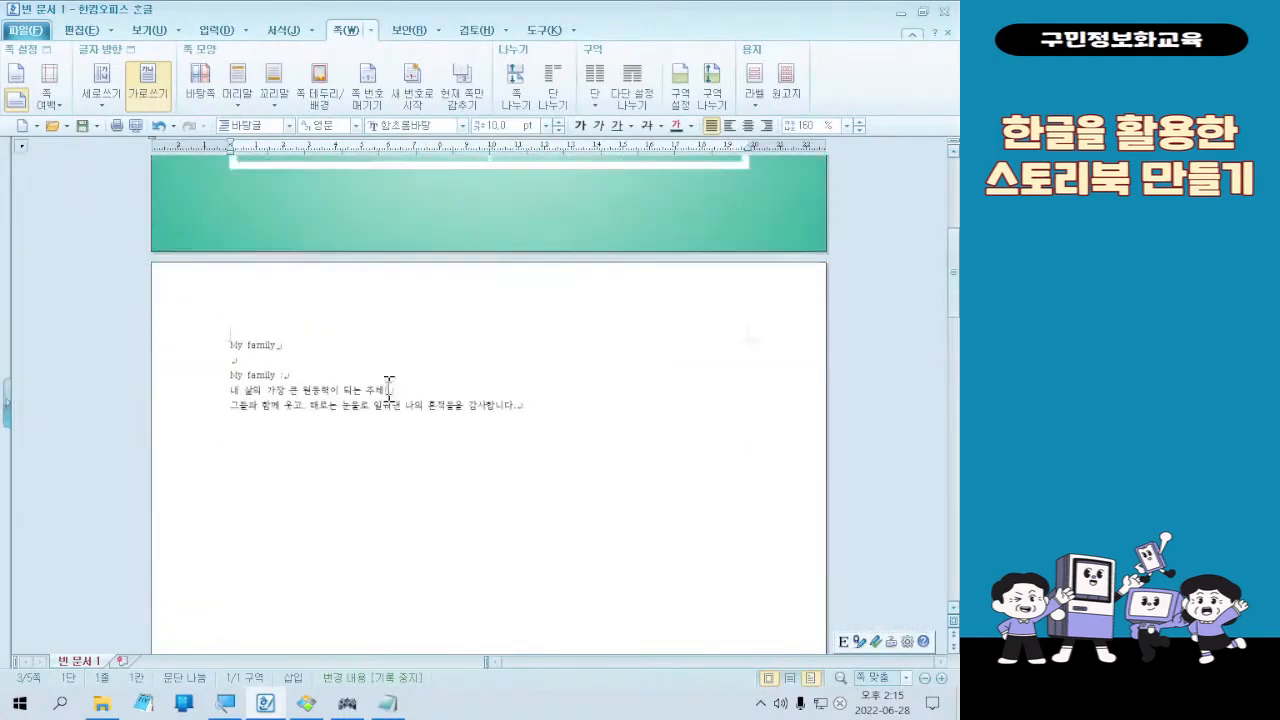
pyautogui.scroll(-10, 389, 390)
pyautogui.click(339, 345)
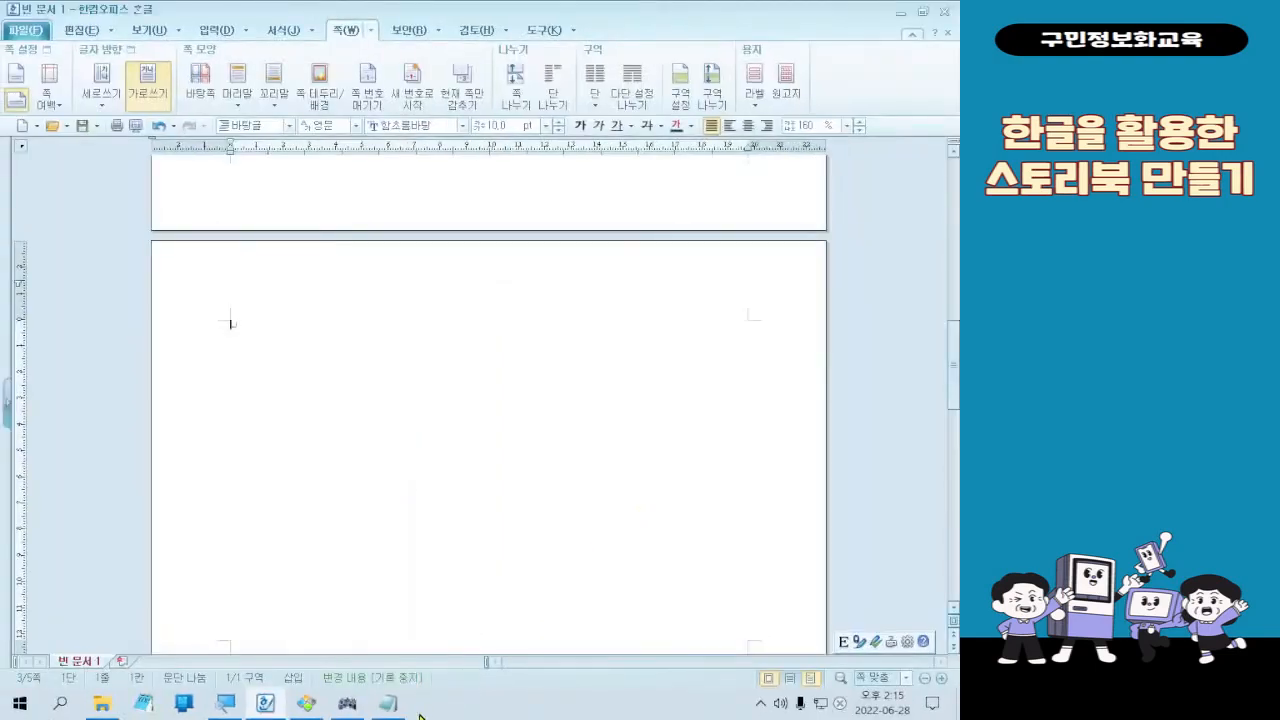
# Step: Switch to the Notepad file and copy the whole "My reading time" passage, from its heading through its last sentence
pyautogui.click(458, 686)
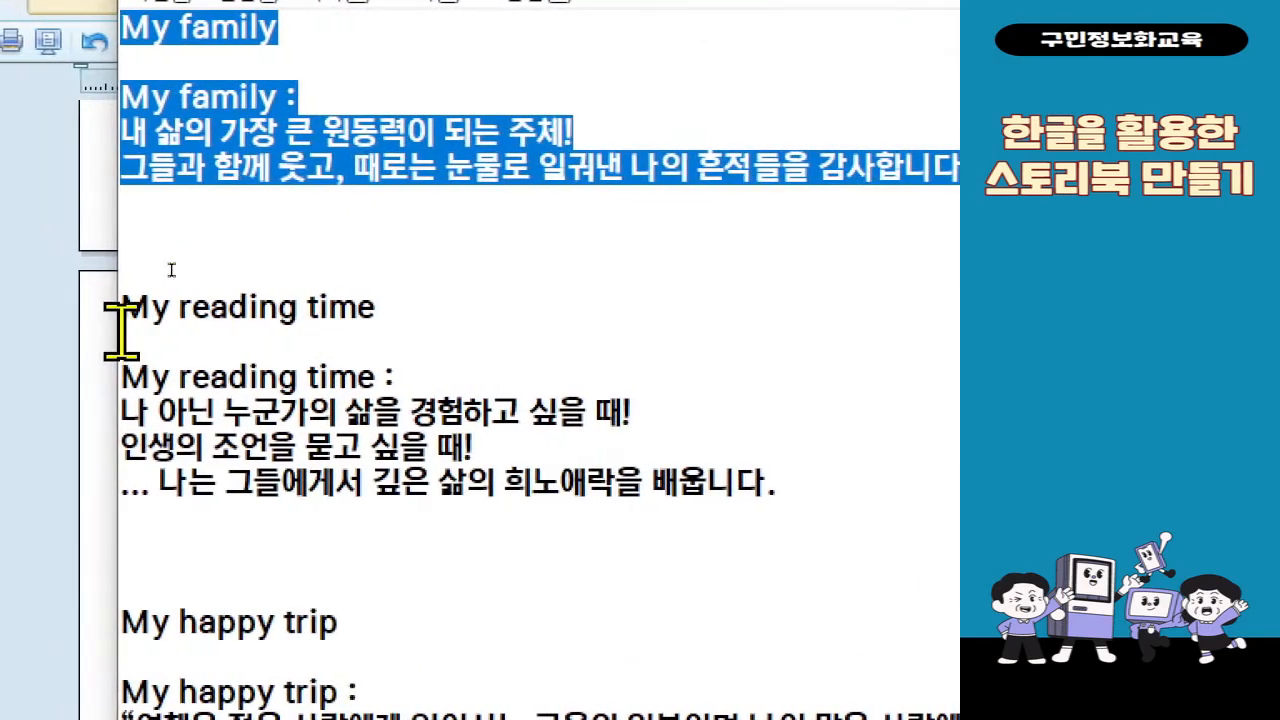
pyautogui.moveTo(162, 322); pyautogui.dragTo(853, 490)
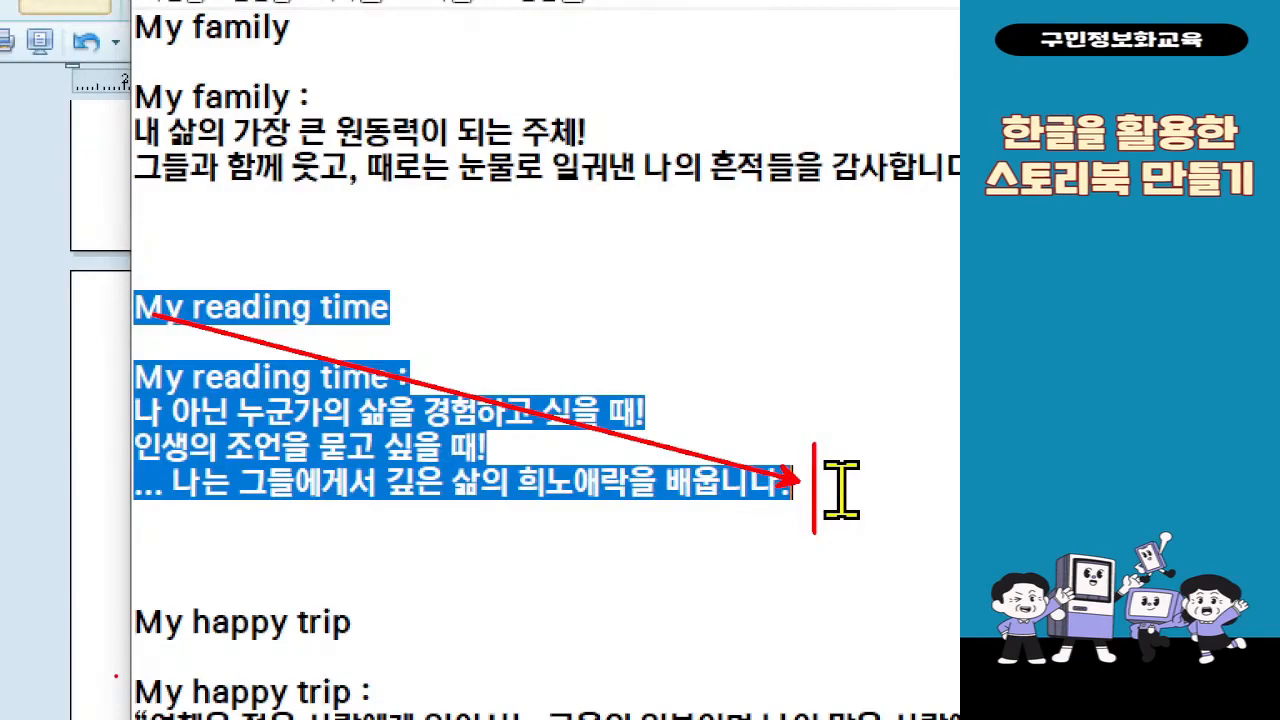
pyautogui.rightClick(401, 389)
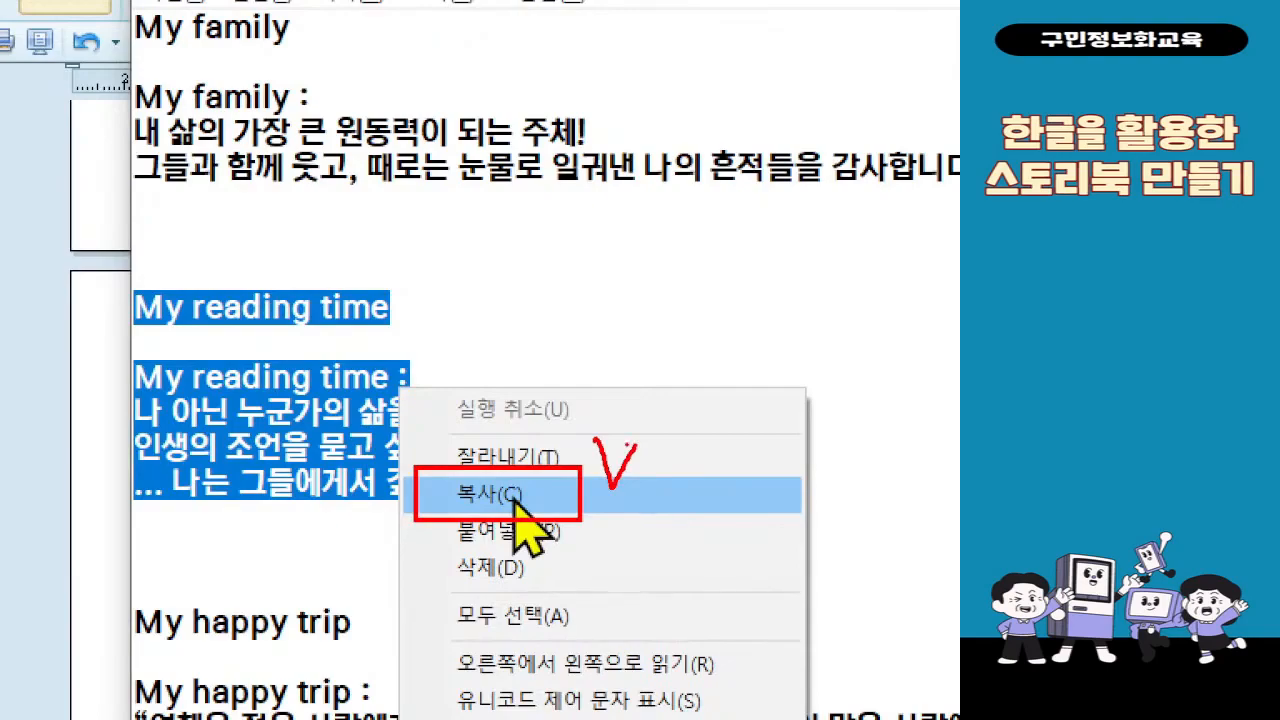
pyautogui.click(515, 495)
pyautogui.rightClick(264, 388)
pyautogui.click(320, 492)
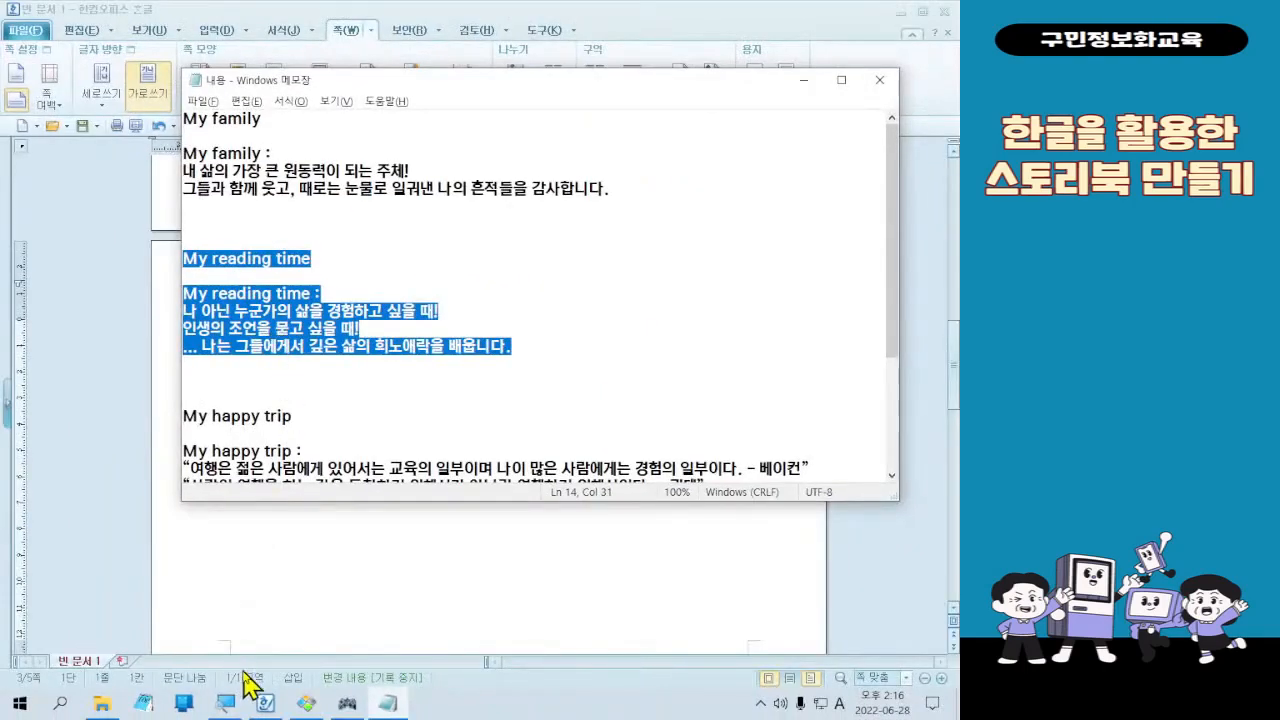
# Step: Return to the Hangul document and paste the "My reading time" passage onto blank page 3
pyautogui.click(265, 703)
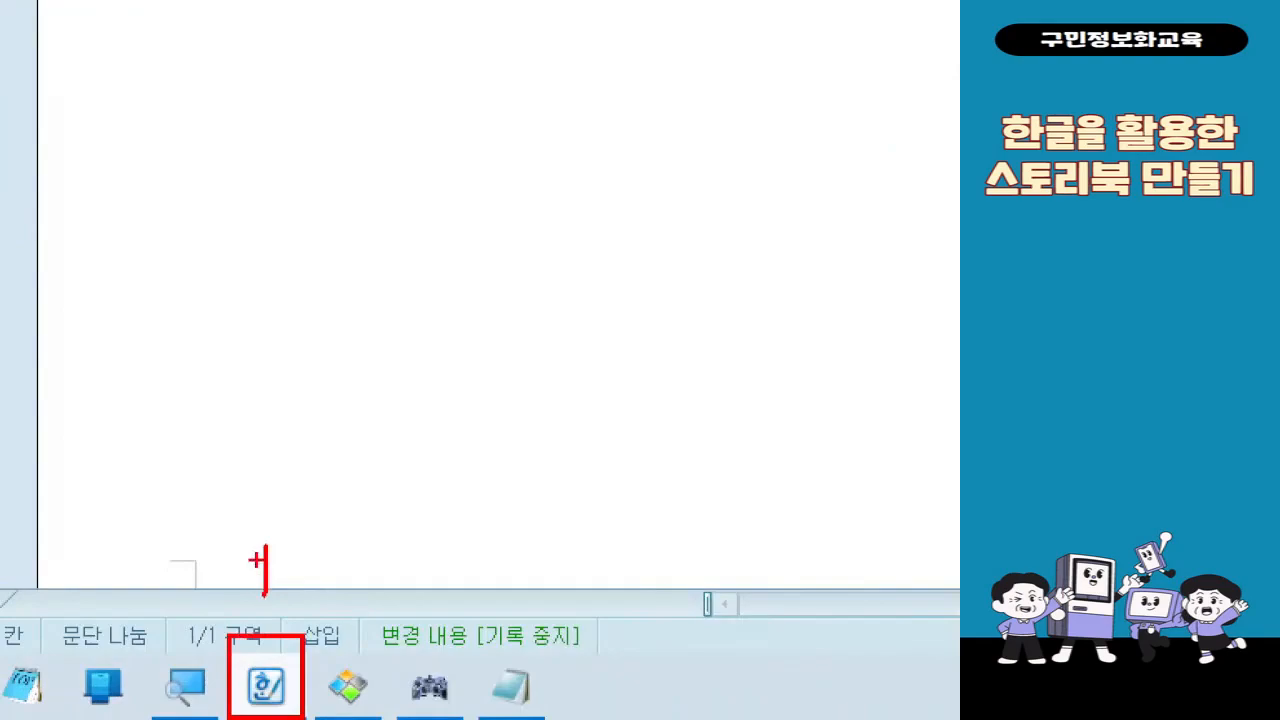
pyautogui.moveTo(243, 570)
pyautogui.mouseDown()
pyautogui.moveTo(302, 560)
pyautogui.moveTo(215, 580)
pyautogui.mouseUp()
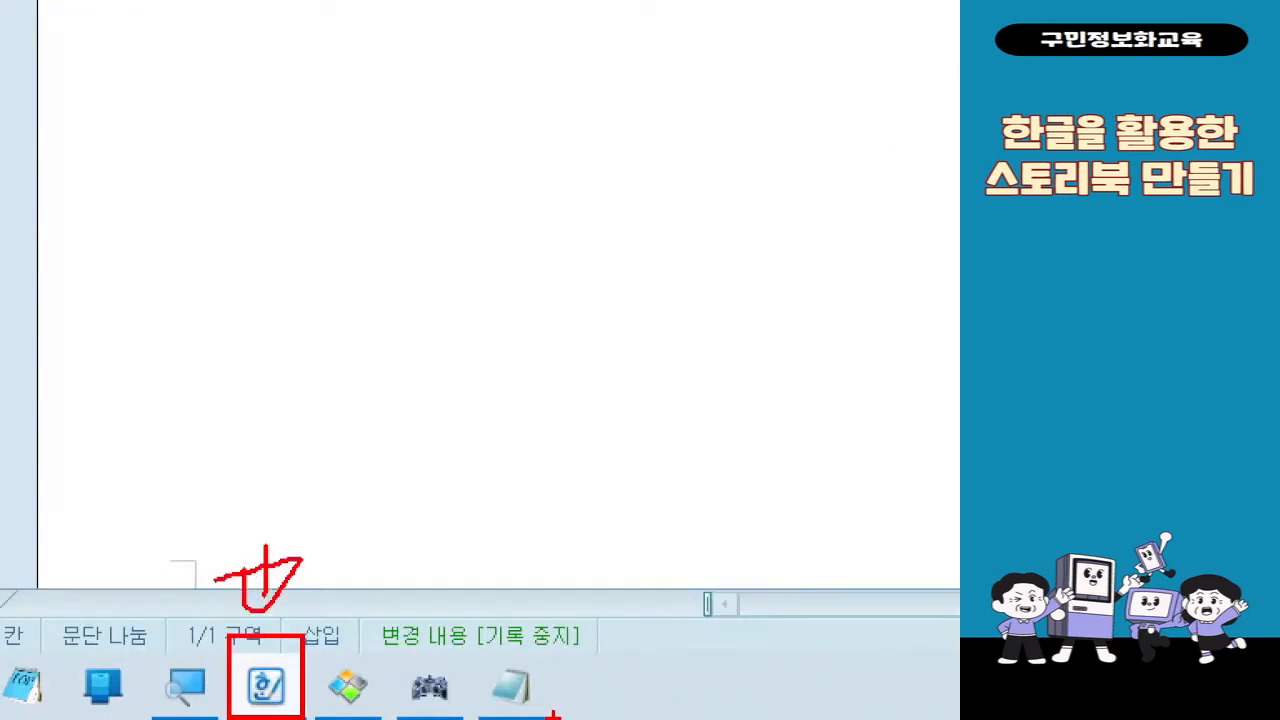
pyautogui.rightClick(332, 314)
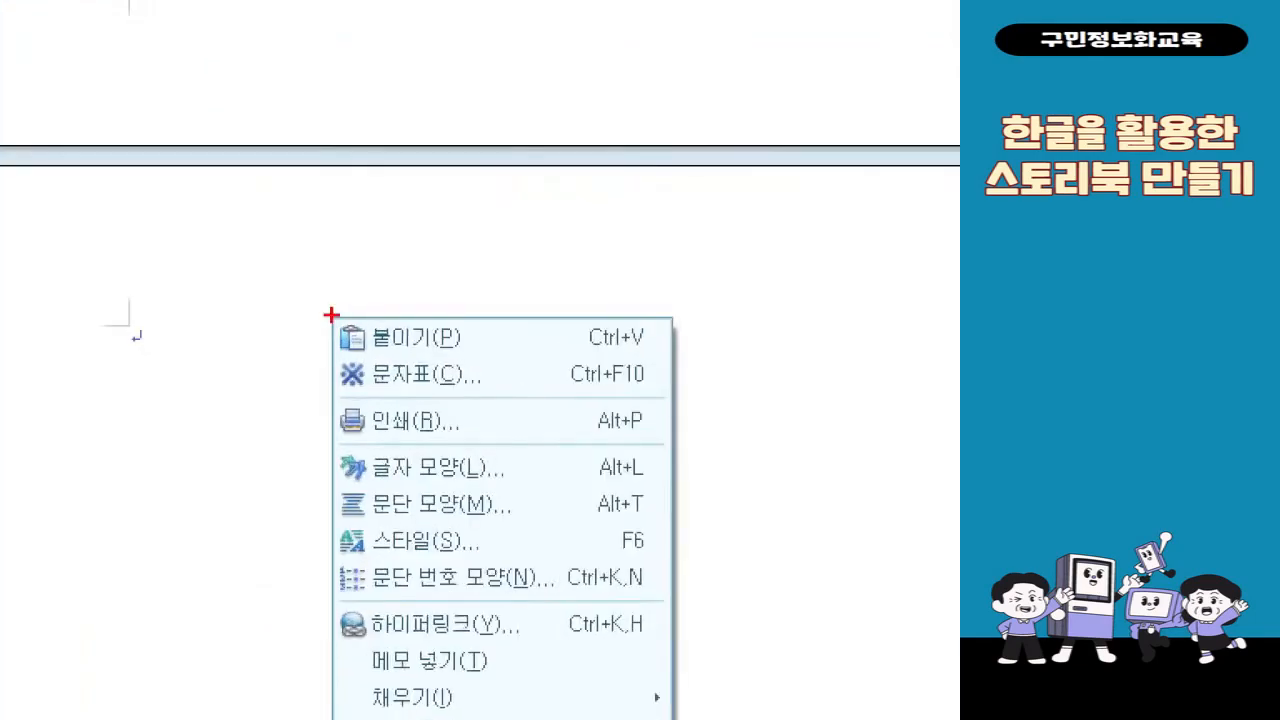
pyautogui.moveTo(330, 309)
pyautogui.mouseDown()
pyautogui.moveTo(399, 345)
pyautogui.moveTo(406, 308)
pyautogui.moveTo(527, 290)
pyautogui.mouseUp()
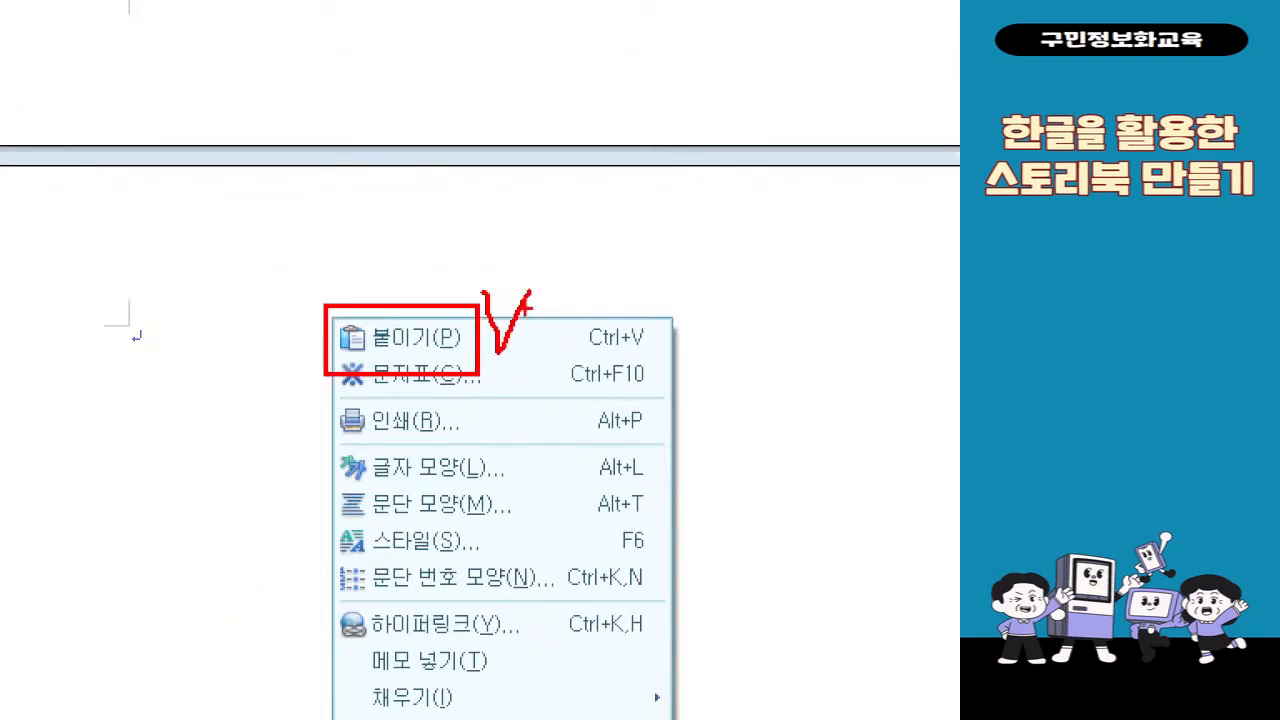
pyautogui.moveTo(224, 365)
pyautogui.mouseDown()
pyautogui.moveTo(114, 393)
pyautogui.moveTo(219, 406)
pyautogui.mouseUp()
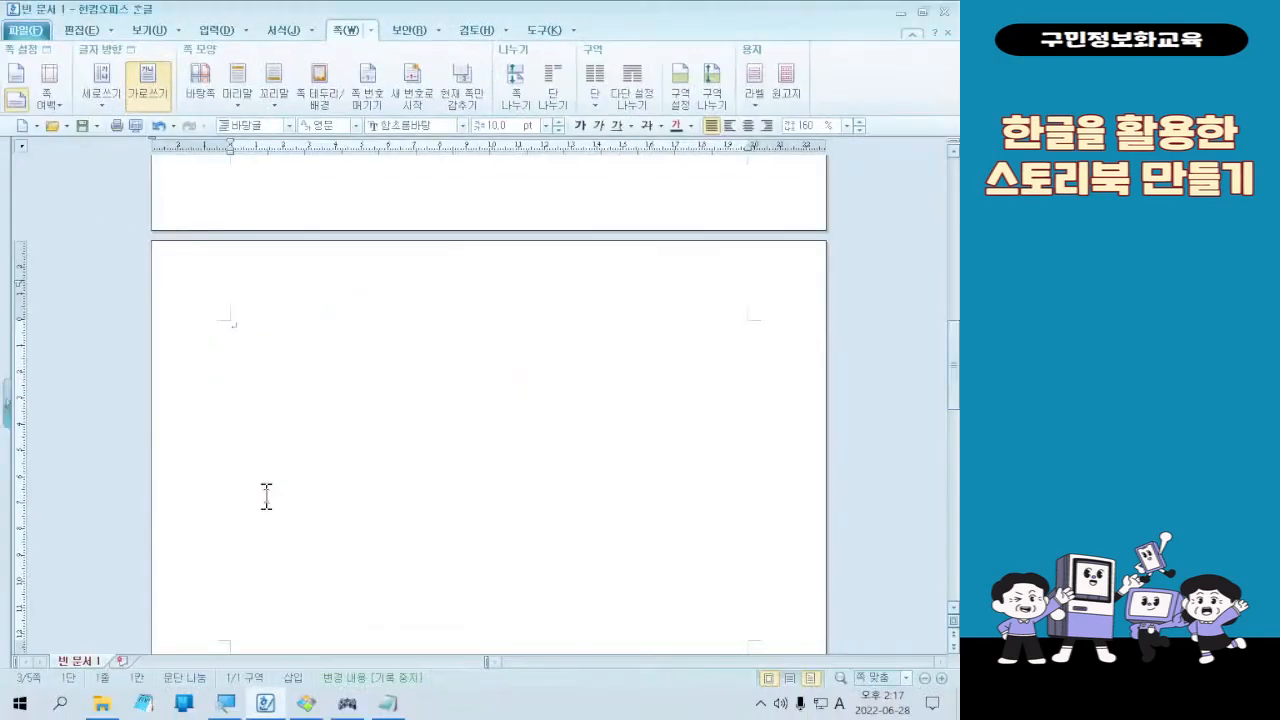
pyautogui.rightClick(296, 352)
pyautogui.click(354, 366)
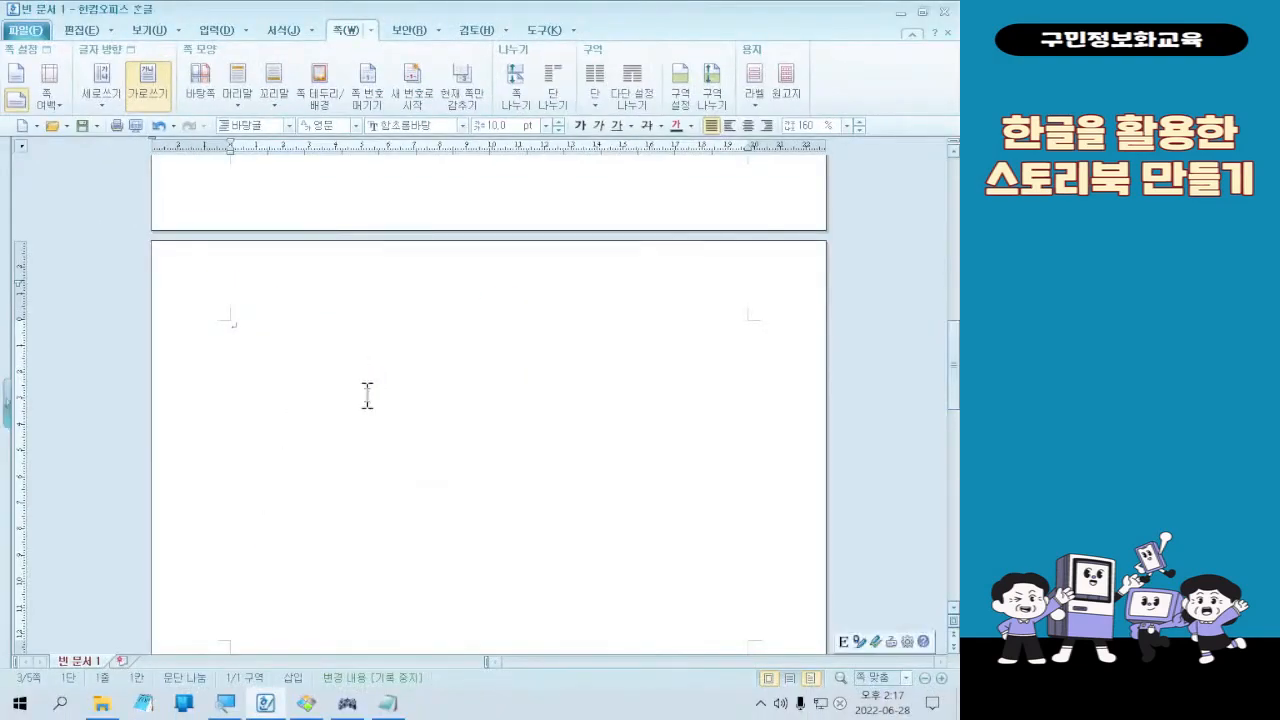
# Step: Place the text cursor on blank page 4 and switch to the "My happy trip" passage in the Notepad file
pyautogui.scroll(-3, 374, 422)
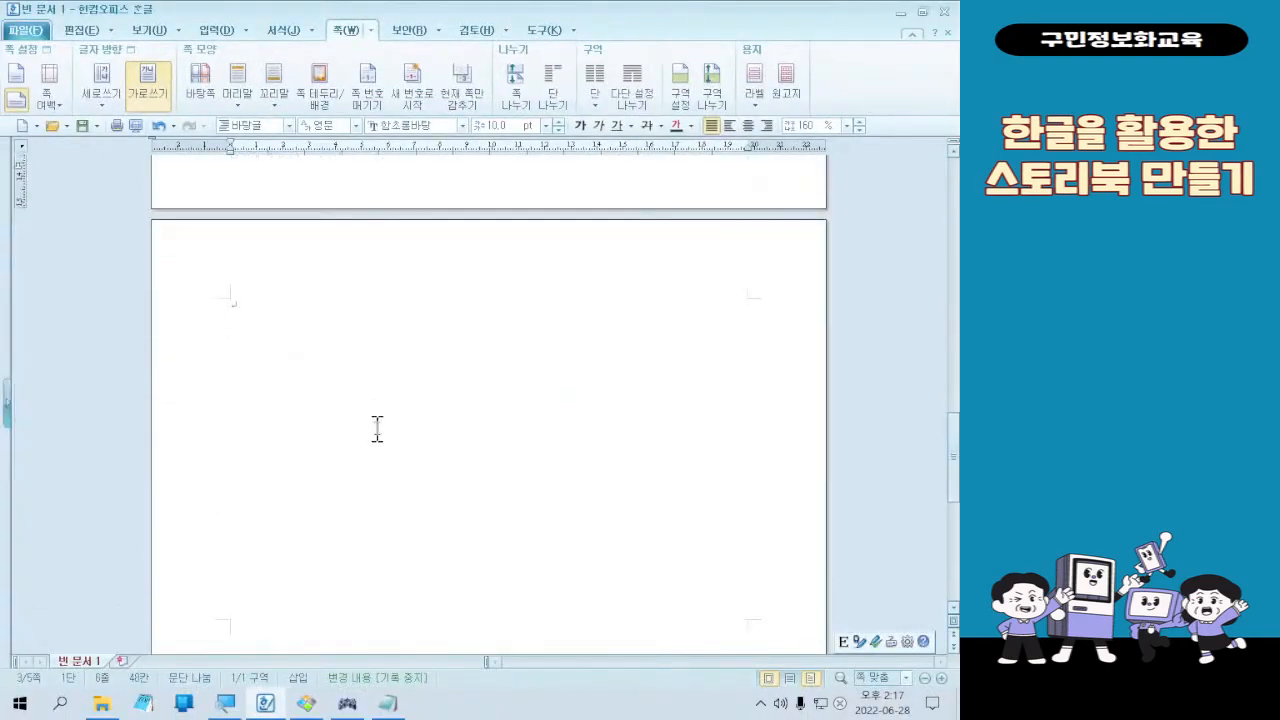
pyautogui.click(384, 332)
pyautogui.click(384, 332)
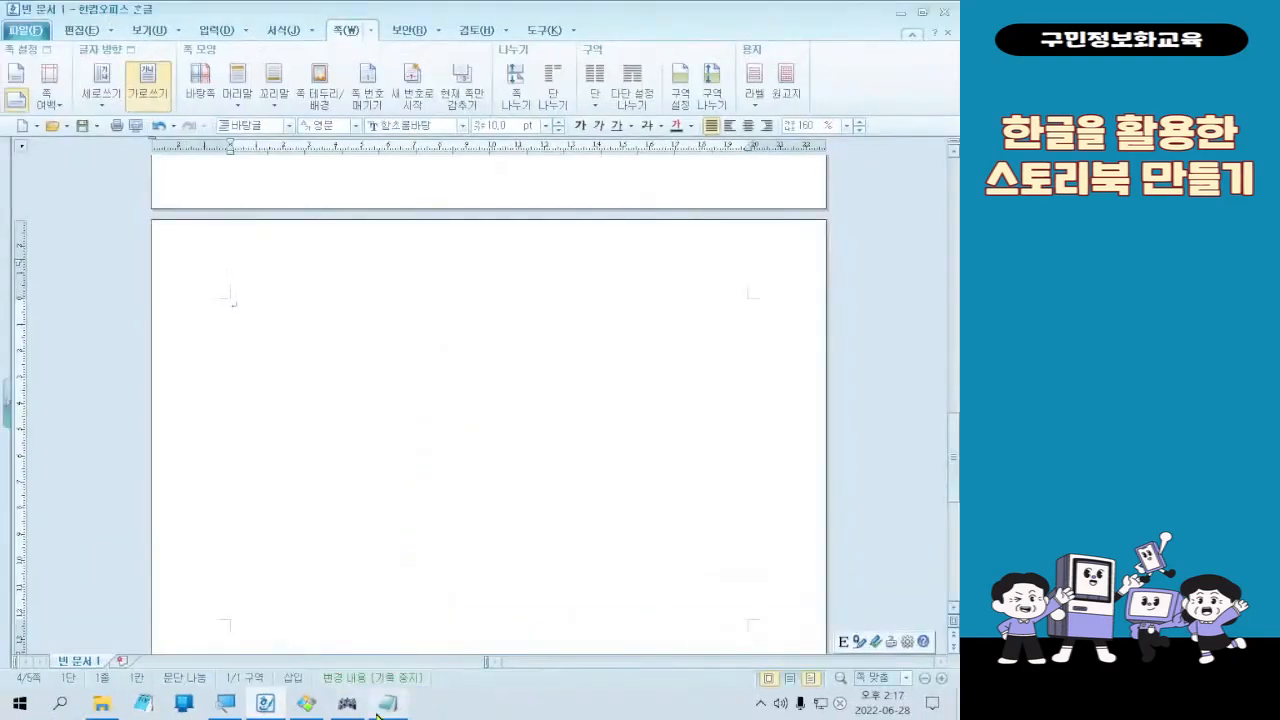
pyautogui.click(413, 688)
pyautogui.scroll(-2, 296, 40)
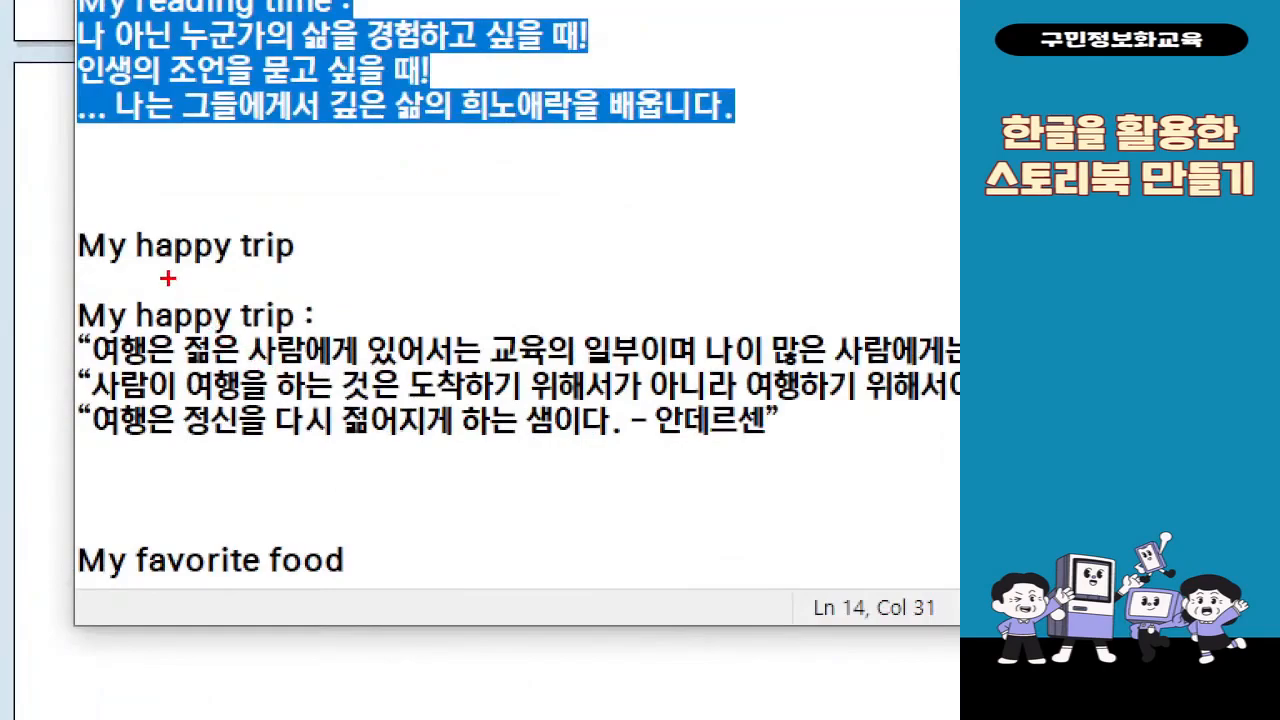
pyautogui.moveTo(787, 429)
pyautogui.mouseDown()
pyautogui.moveTo(229, 326)
pyautogui.moveTo(77, 248)
pyautogui.mouseUp()
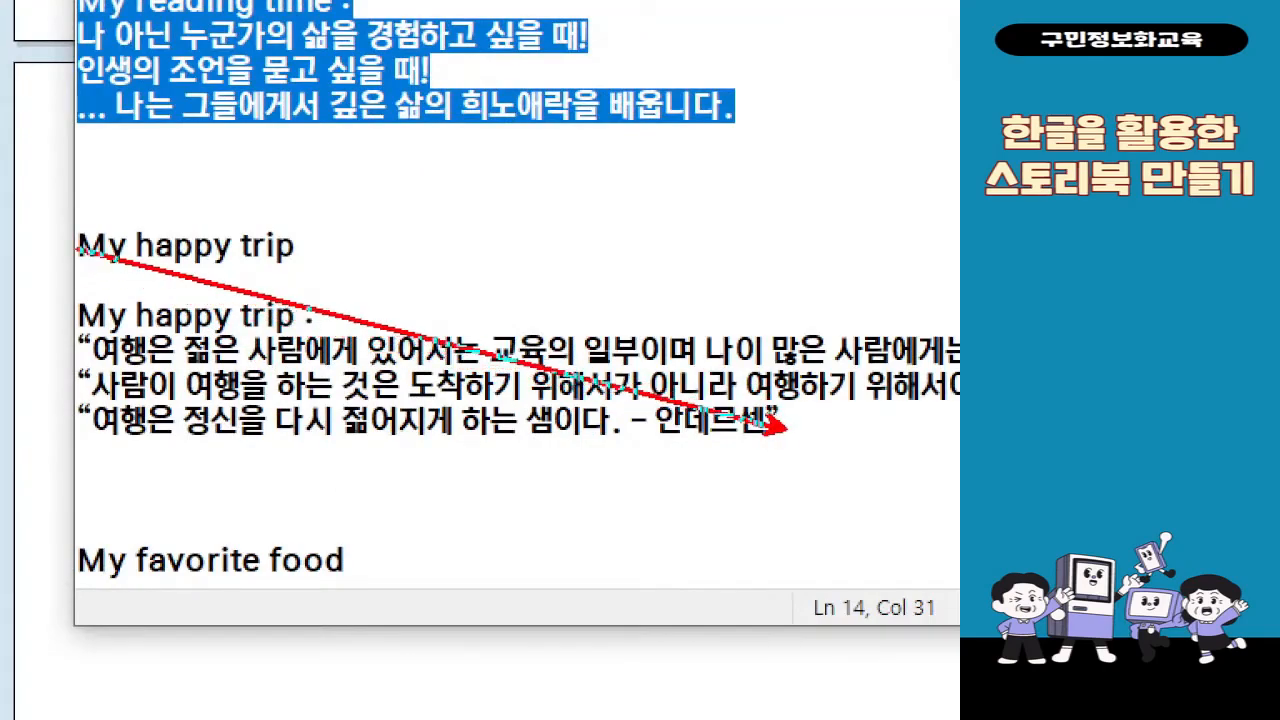
pyautogui.moveTo(69, 190)
pyautogui.mouseDown()
pyautogui.moveTo(58, 310)
pyautogui.moveTo(75, 322)
pyautogui.mouseUp()
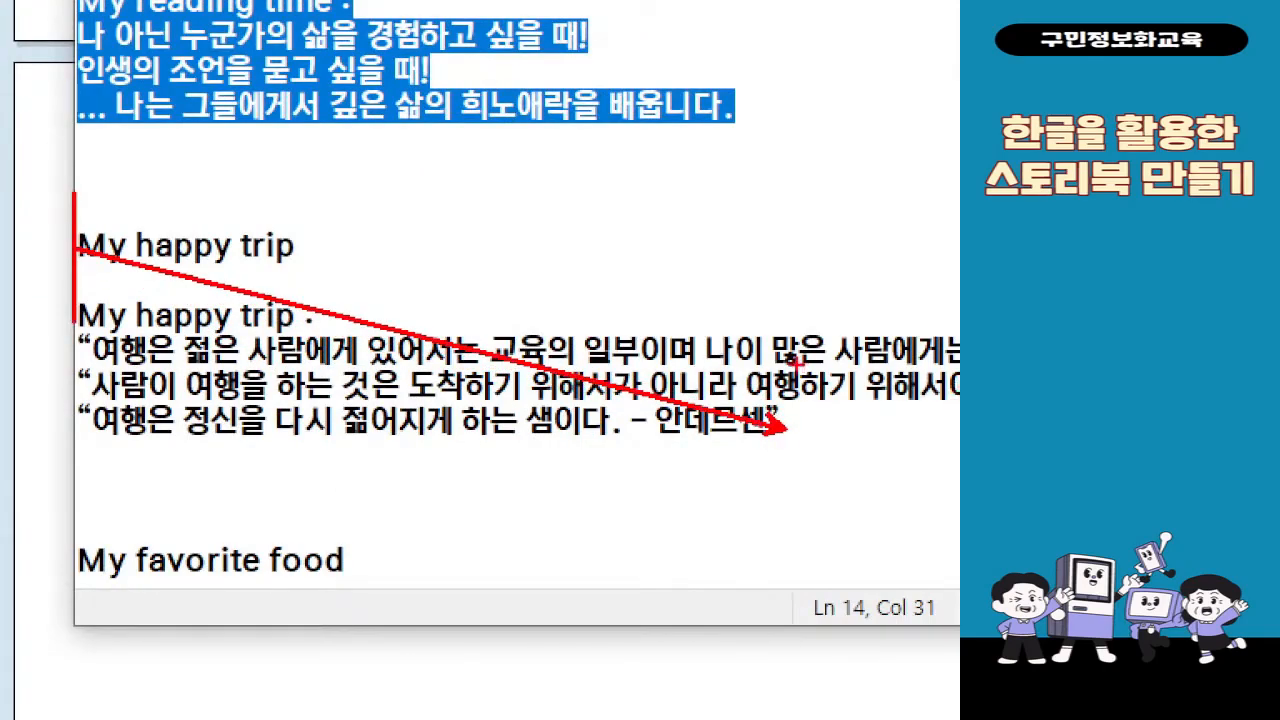
pyautogui.moveTo(797, 364); pyautogui.dragTo(797, 480)
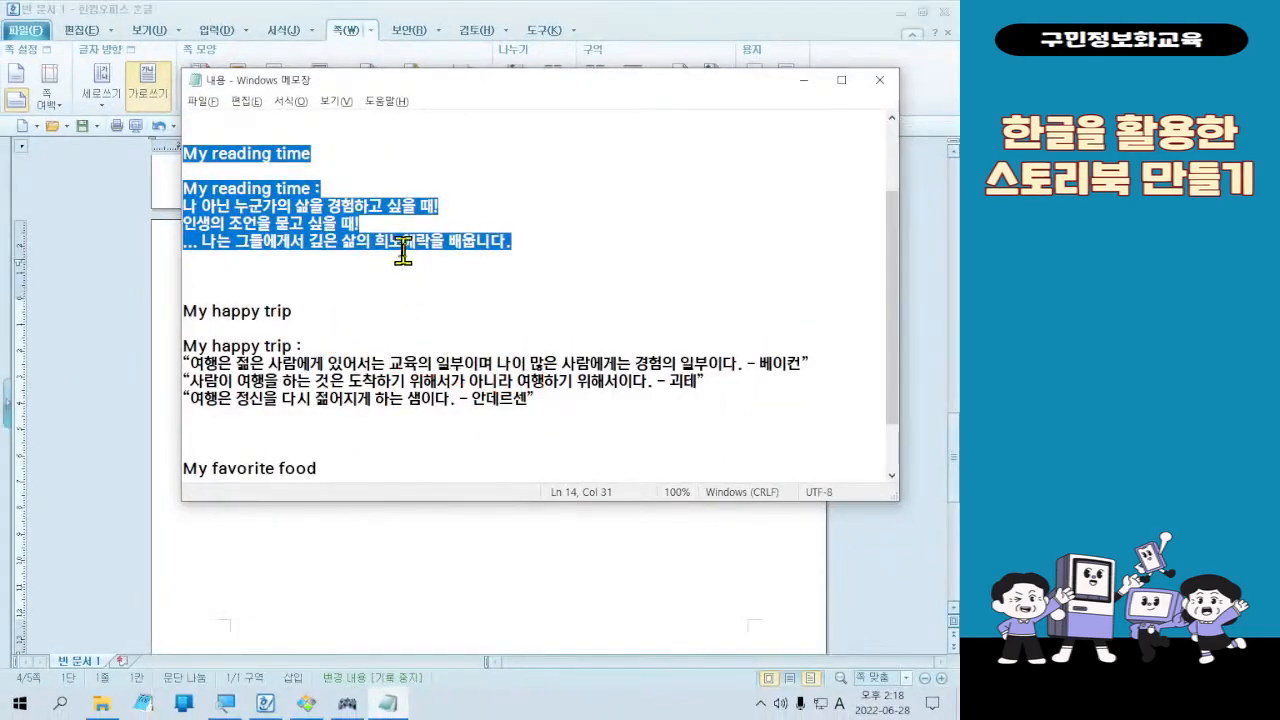
# Step: Copy the still-selected "My reading time" passage in the Notepad file again
pyautogui.rightClick(470, 176)
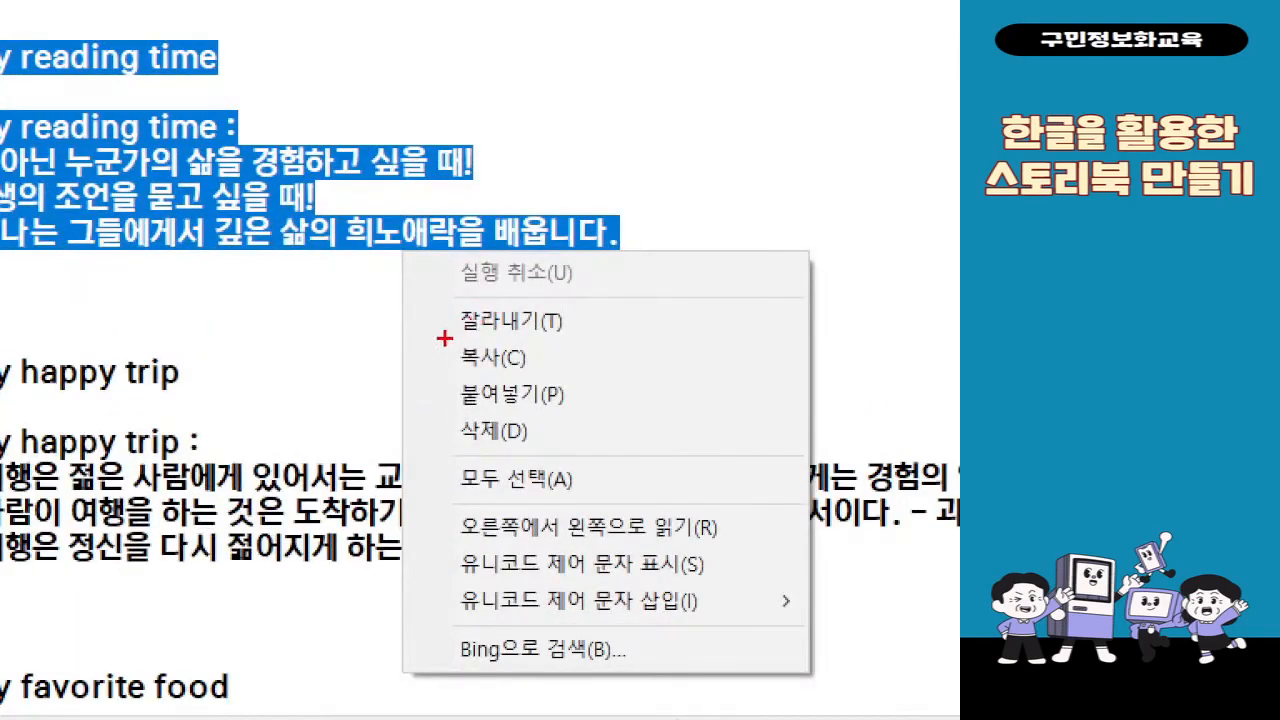
pyautogui.moveTo(586, 342); pyautogui.dragTo(612, 325)
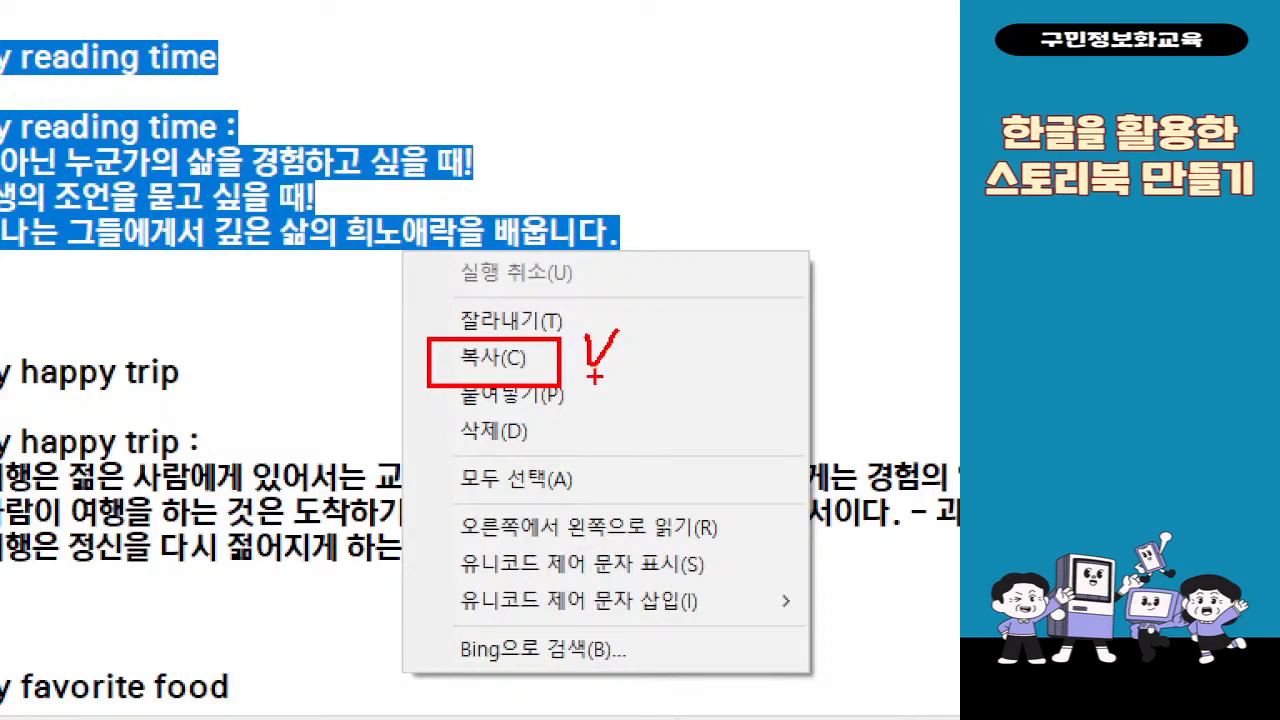
pyautogui.press('Escape')
pyautogui.rightClick(375, 251)
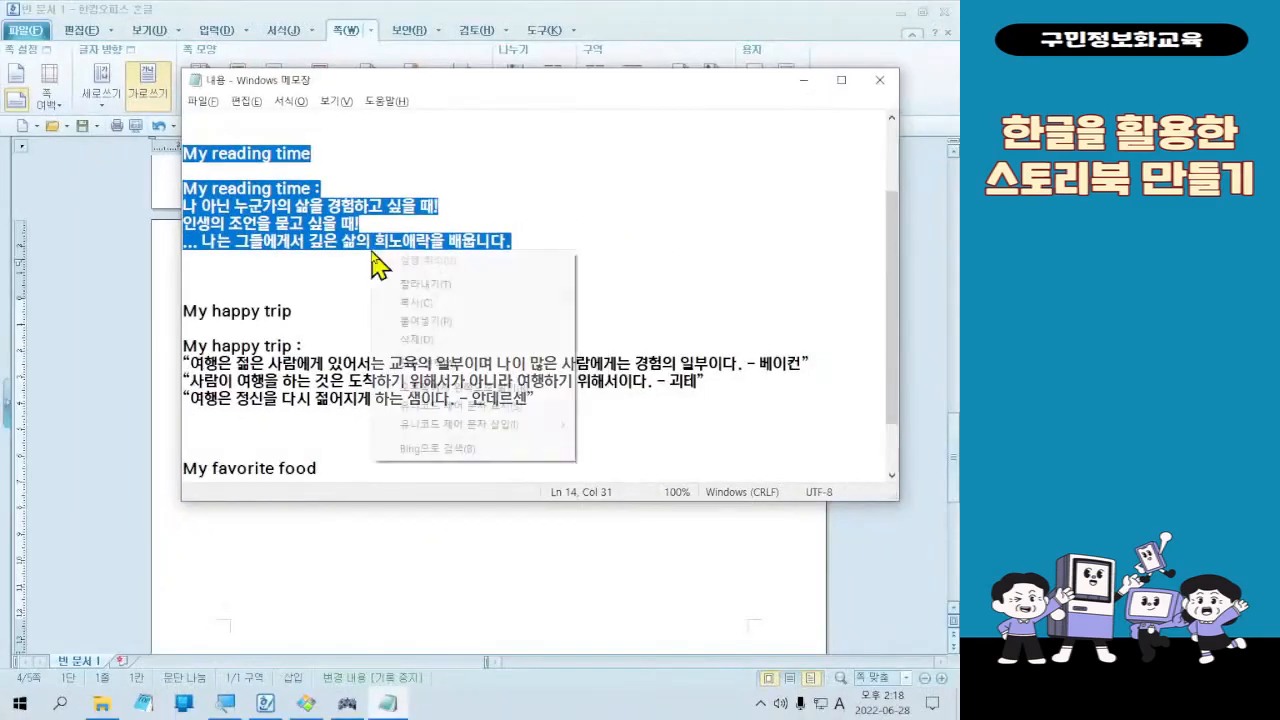
pyautogui.click(418, 300)
# Step: Go back to the Hangul document and paste the copied "My reading time" passage onto page 4
pyautogui.click(265, 703)
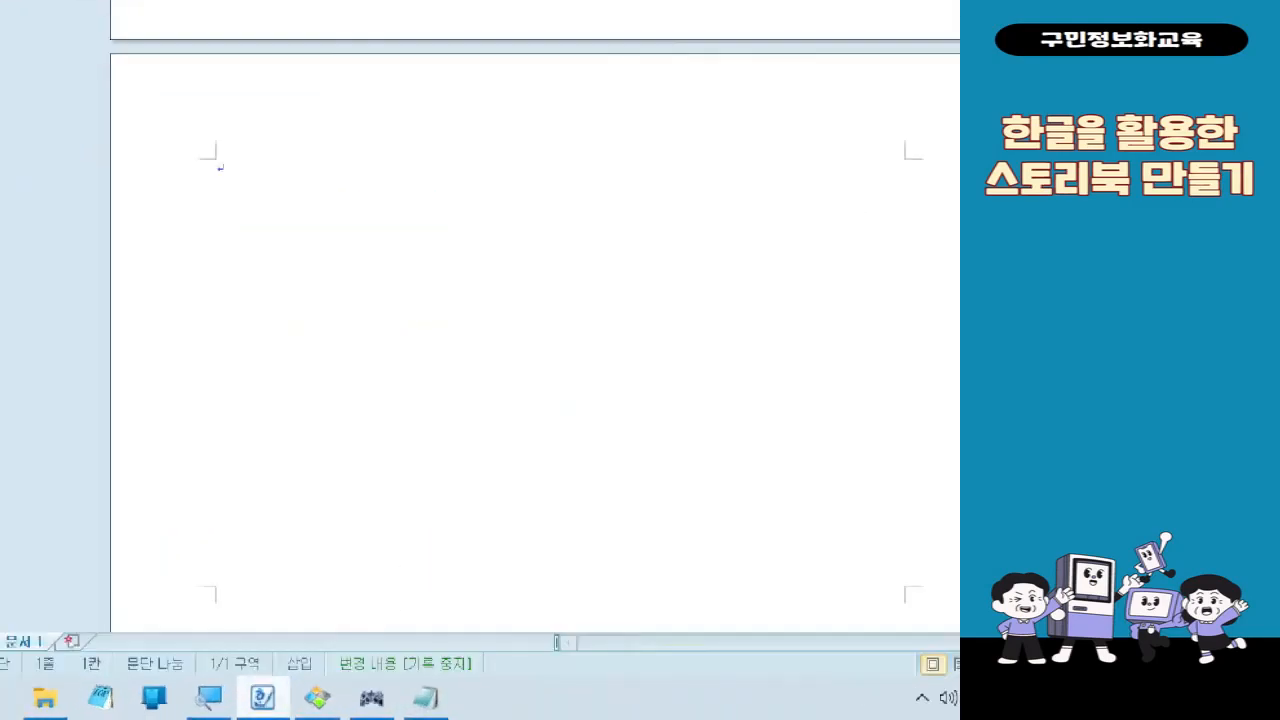
pyautogui.moveTo(215, 640)
pyautogui.mouseDown()
pyautogui.moveTo(262, 706)
pyautogui.moveTo(300, 718)
pyautogui.mouseUp()
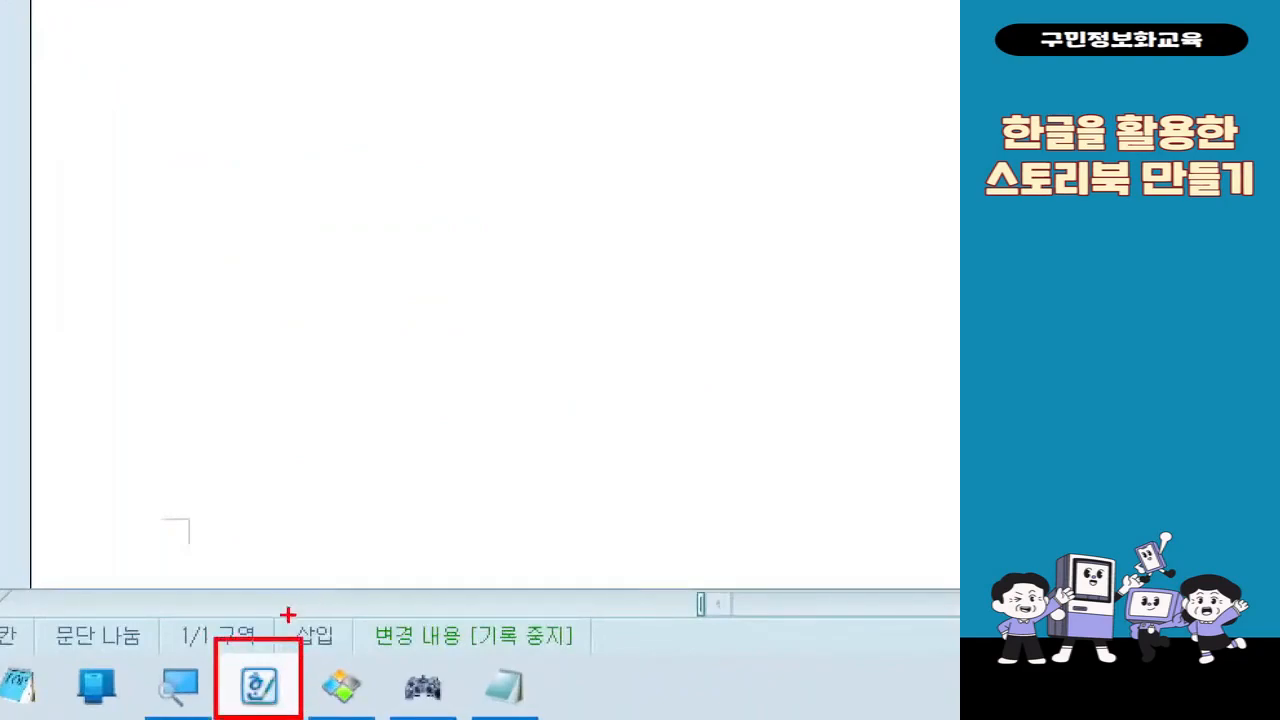
pyautogui.moveTo(287, 610); pyautogui.dragTo(251, 342)
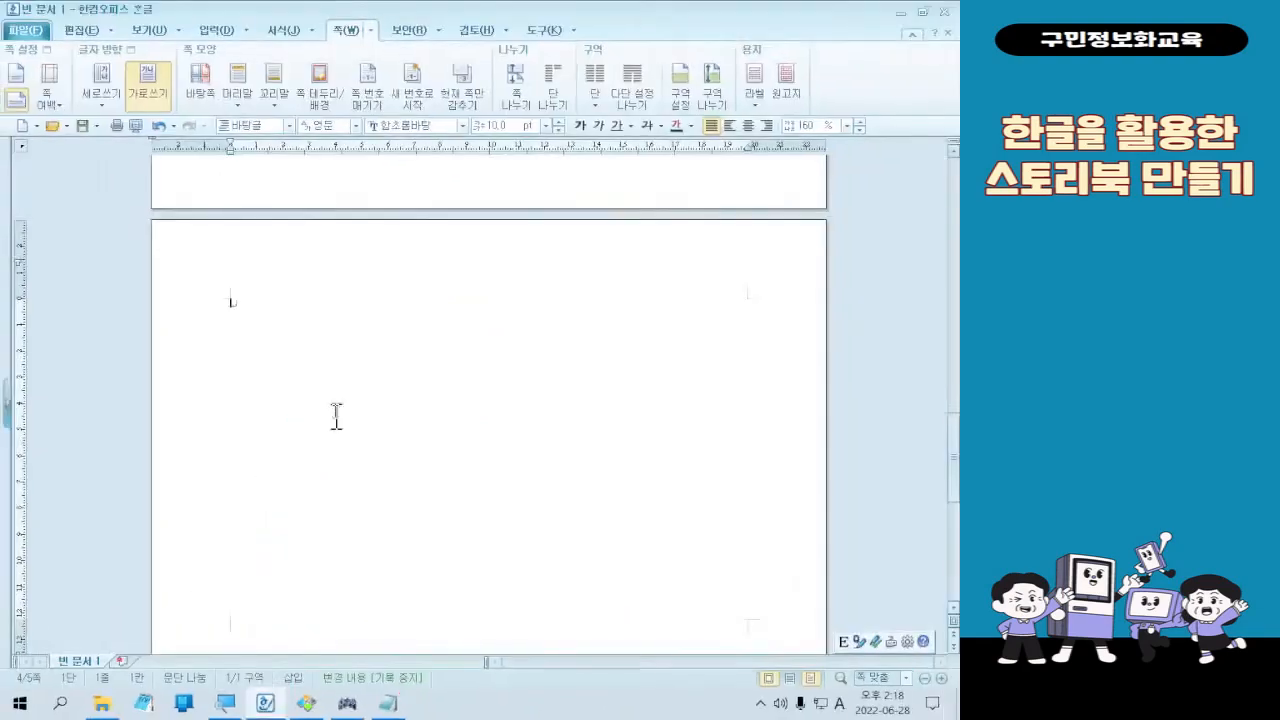
pyautogui.rightClick(330, 350)
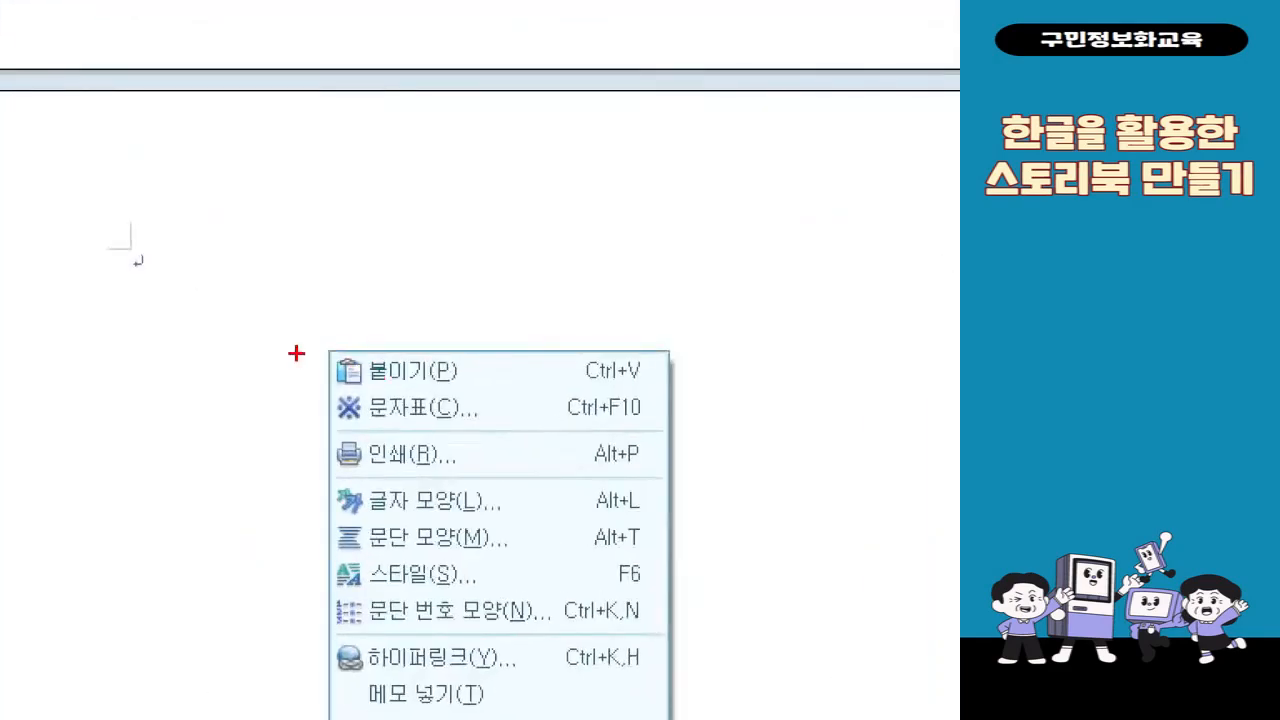
pyautogui.moveTo(312, 351); pyautogui.dragTo(392, 366)
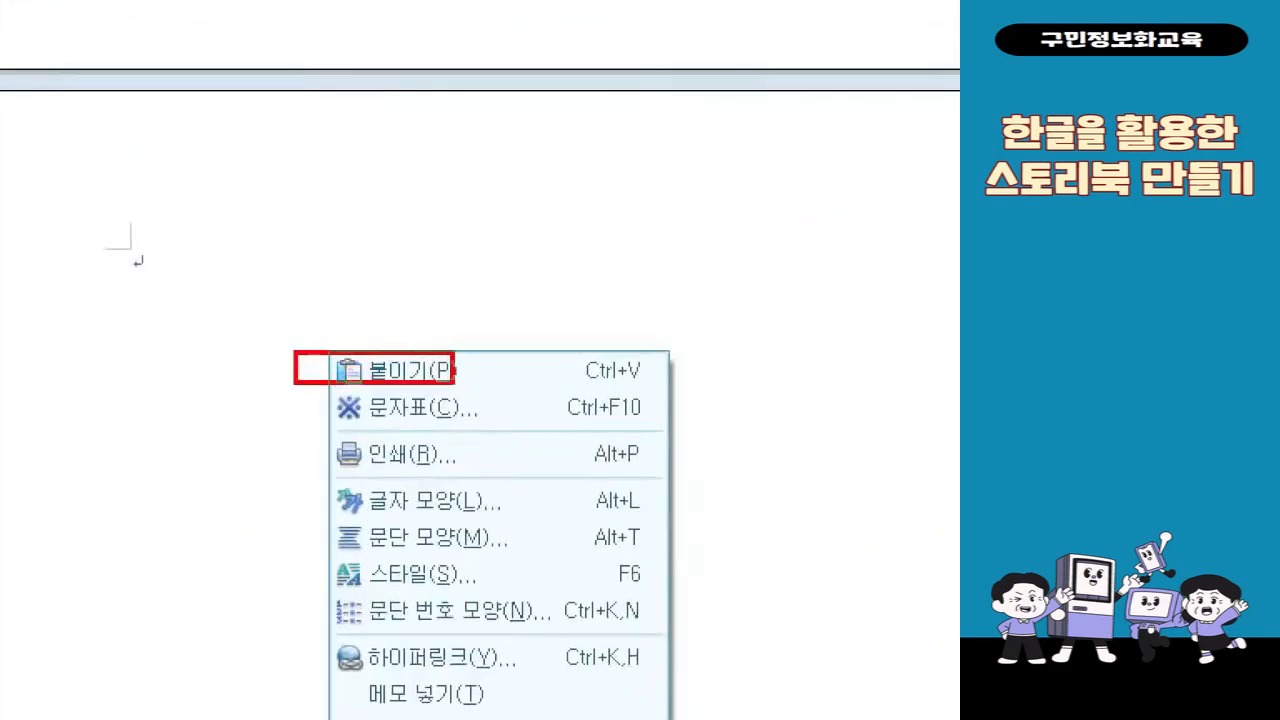
pyautogui.moveTo(460, 308); pyautogui.dragTo(540, 246)
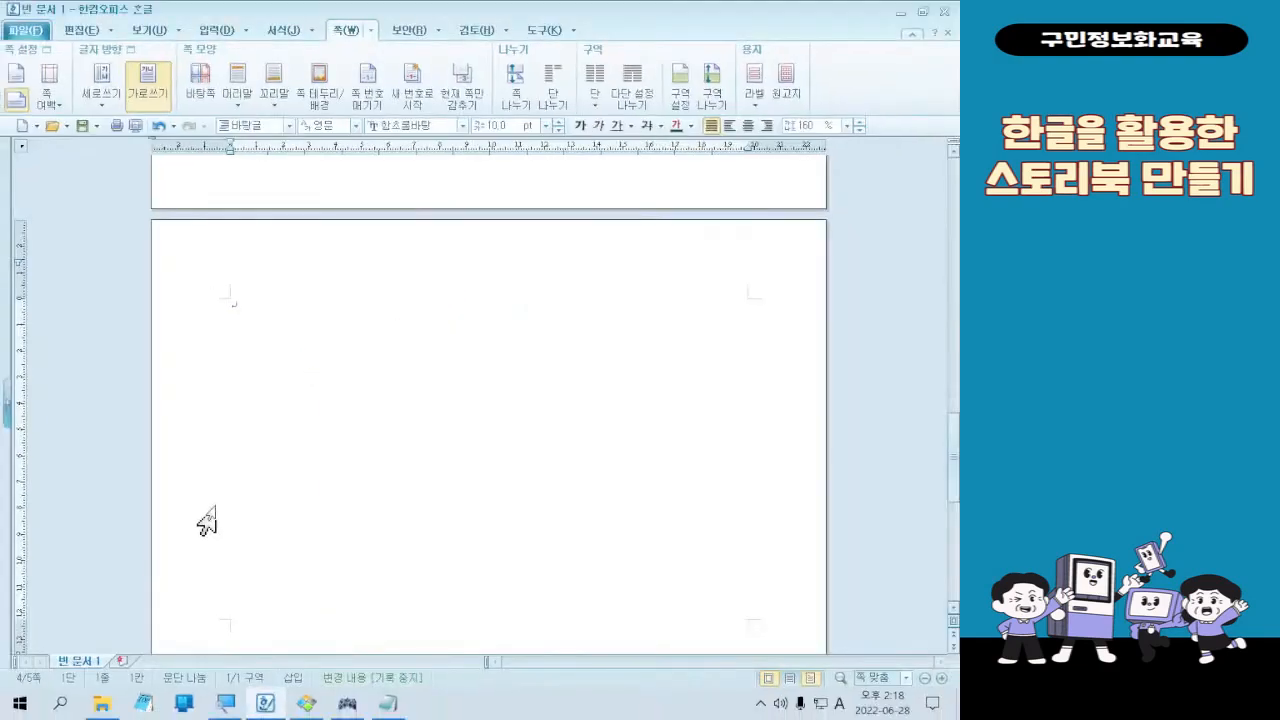
pyautogui.rightClick(275, 265)
pyautogui.click(320, 286)
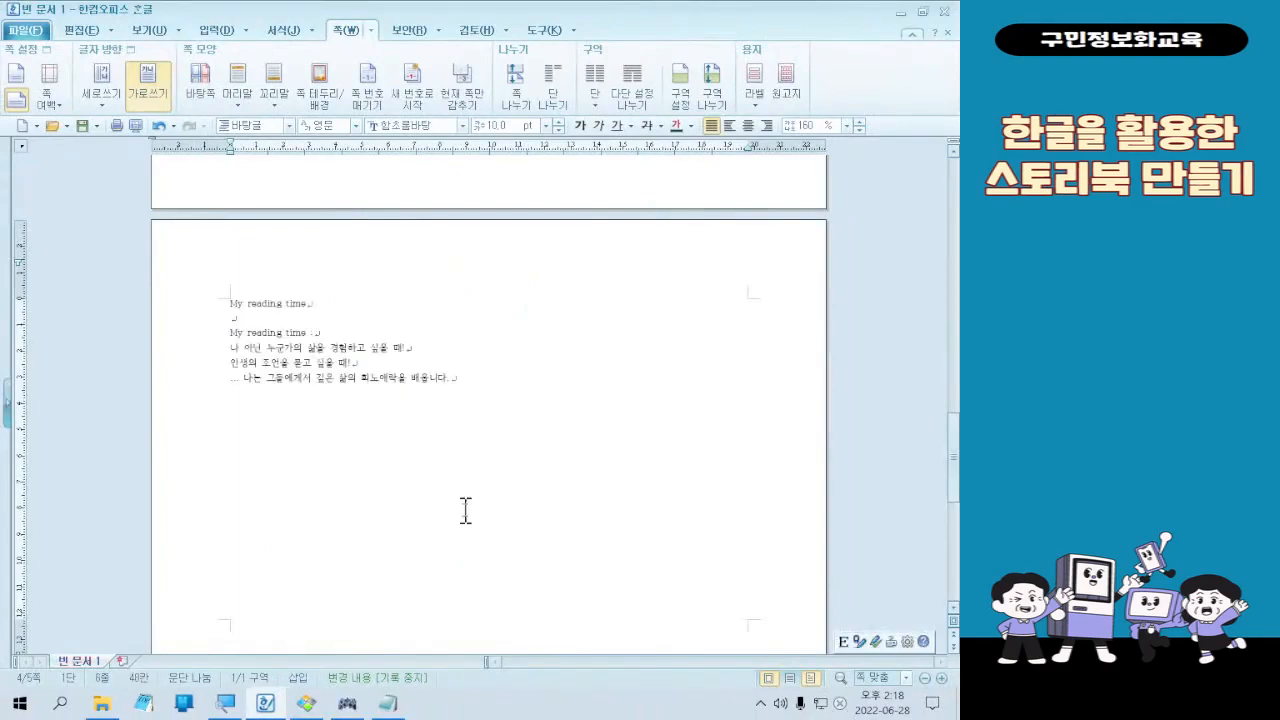
# Step: Place the text cursor on blank page 5 and bring up the passages in the Notepad file
pyautogui.scroll(-5, 463, 509)
pyautogui.click(455, 430)
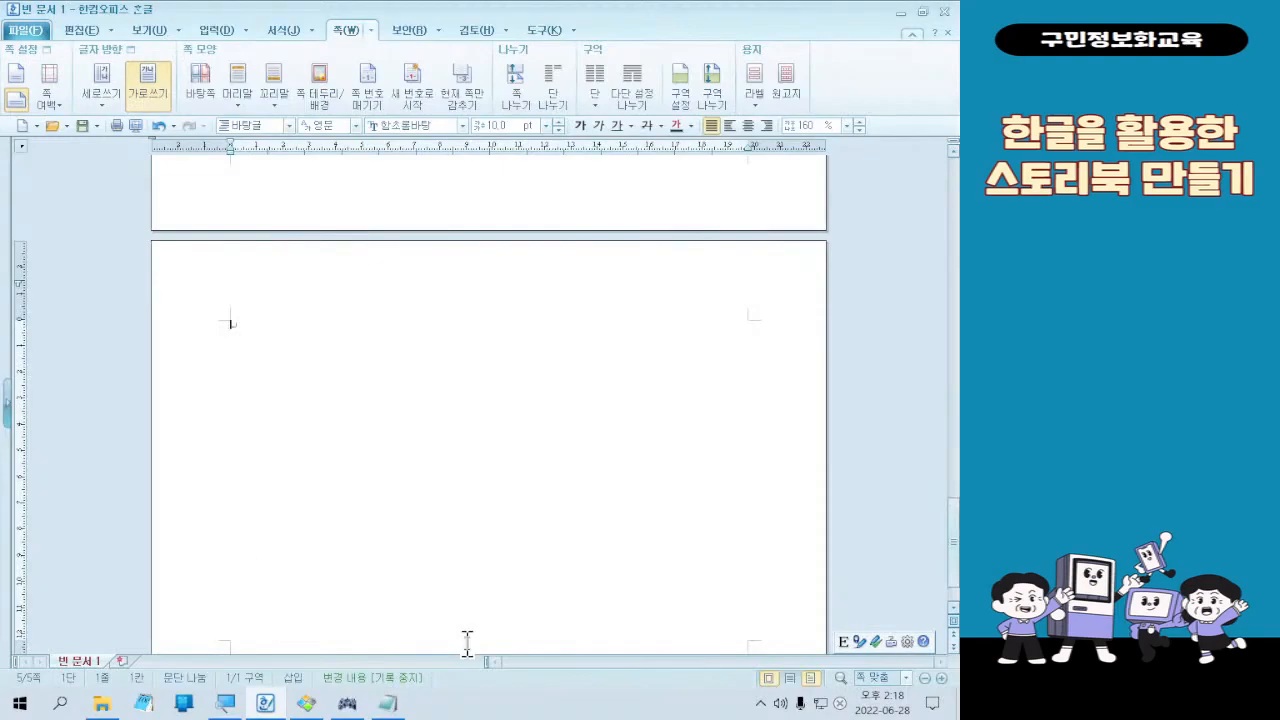
pyautogui.click(387, 704)
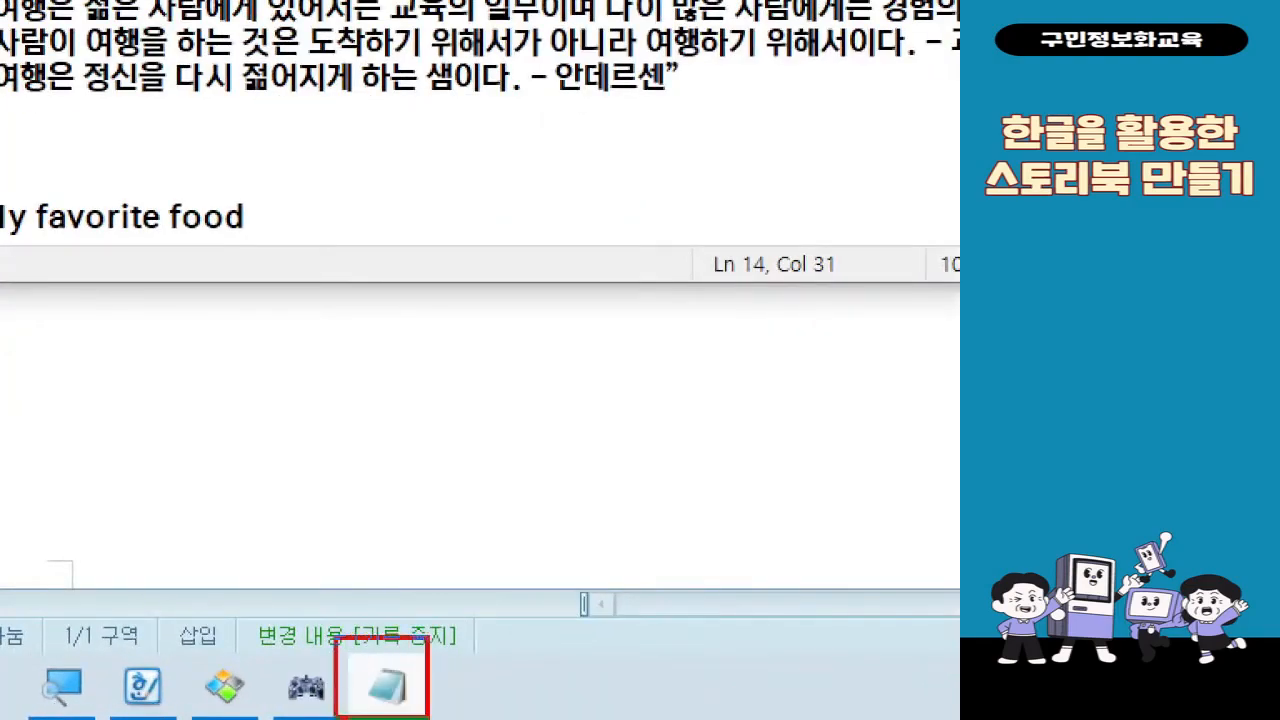
pyautogui.moveTo(428, 717); pyautogui.dragTo(431, 717)
pyautogui.moveTo(376, 573); pyautogui.dragTo(445, 546)
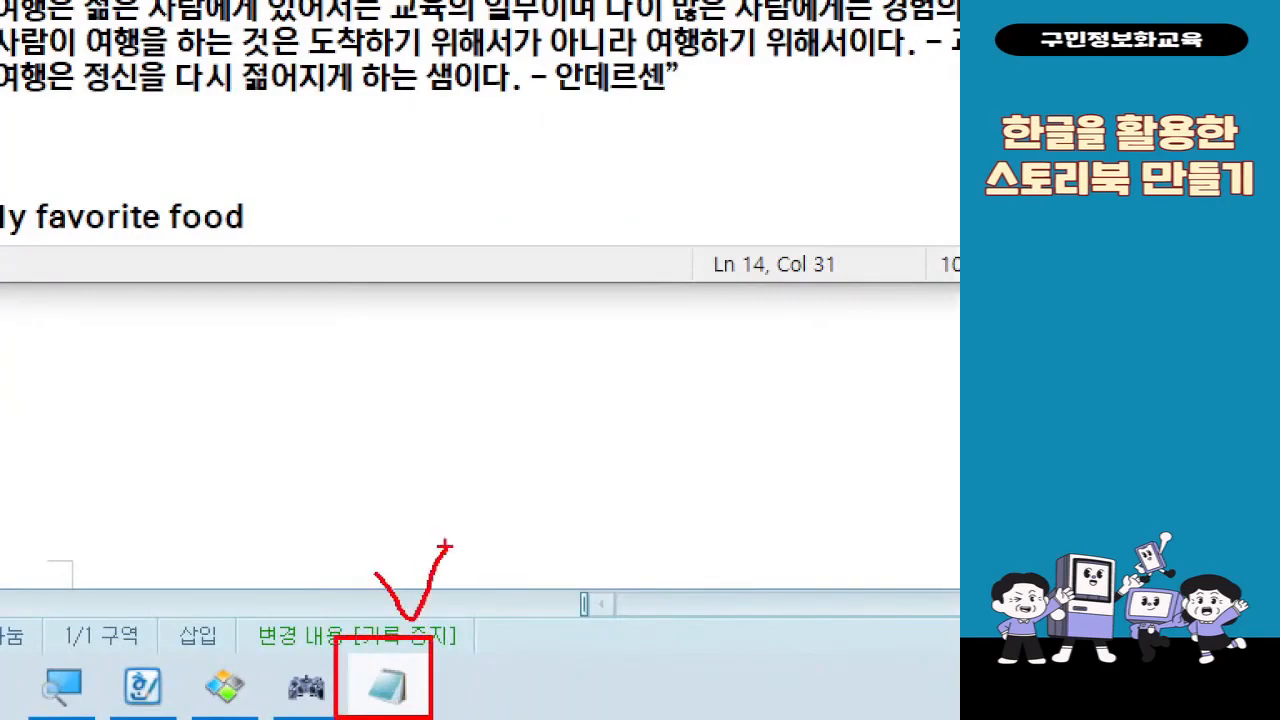
pyautogui.press('Escape')
pyautogui.click(284, 388)
pyautogui.scroll(5, 316, 445)
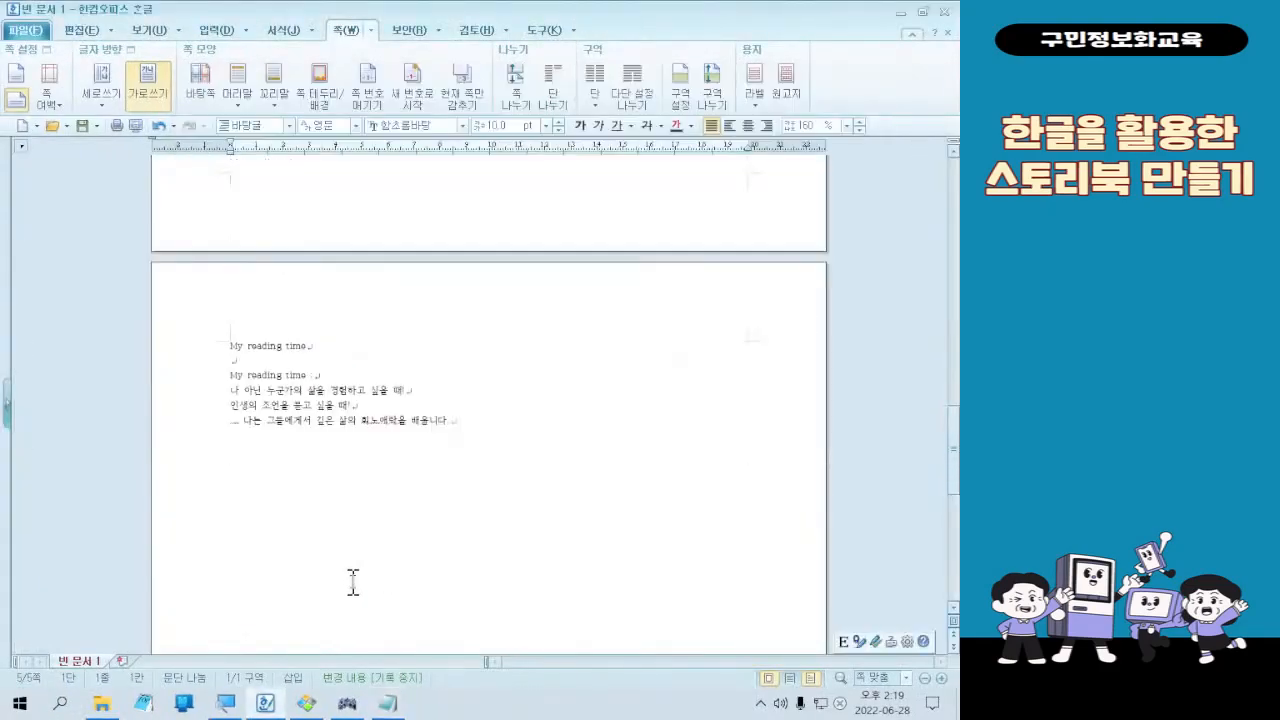
# Step: Select and copy the whole "My happy trip" passage, heading included, in the Notepad file
pyautogui.scroll(-6, 352, 583)
pyautogui.click(386, 704)
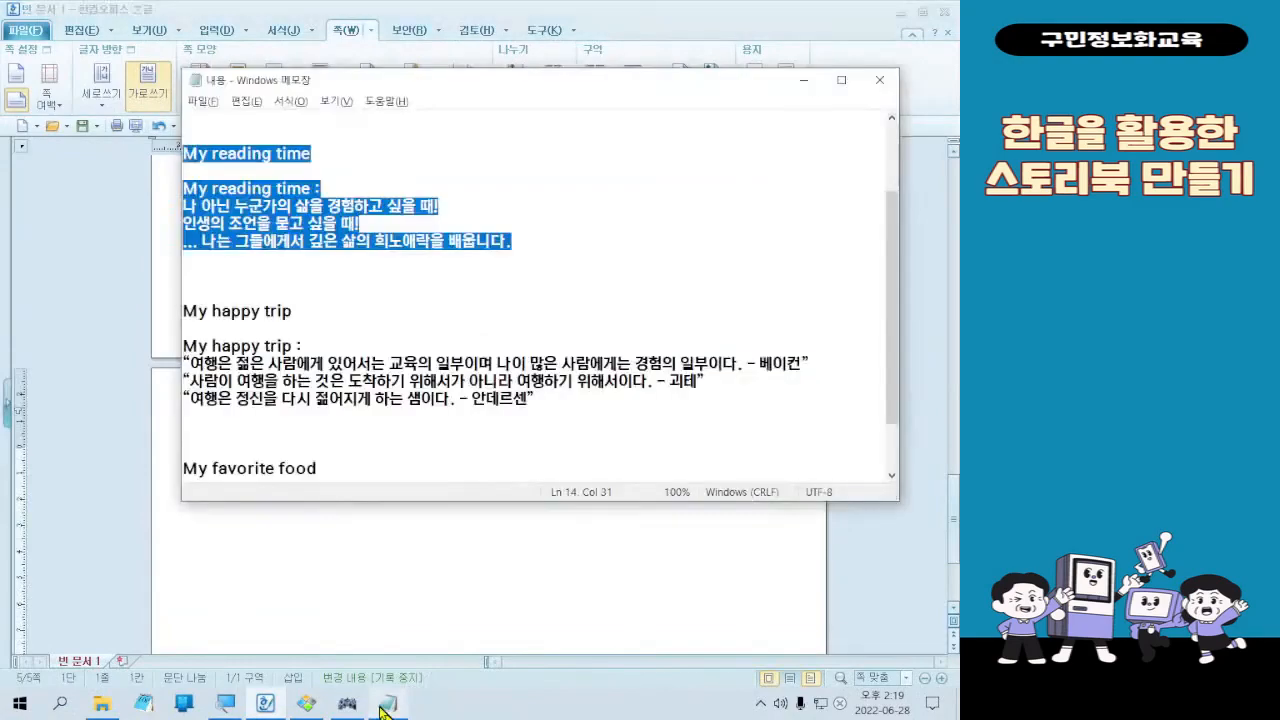
pyautogui.moveTo(512, 401); pyautogui.dragTo(8, 305)
pyautogui.click(166, 331)
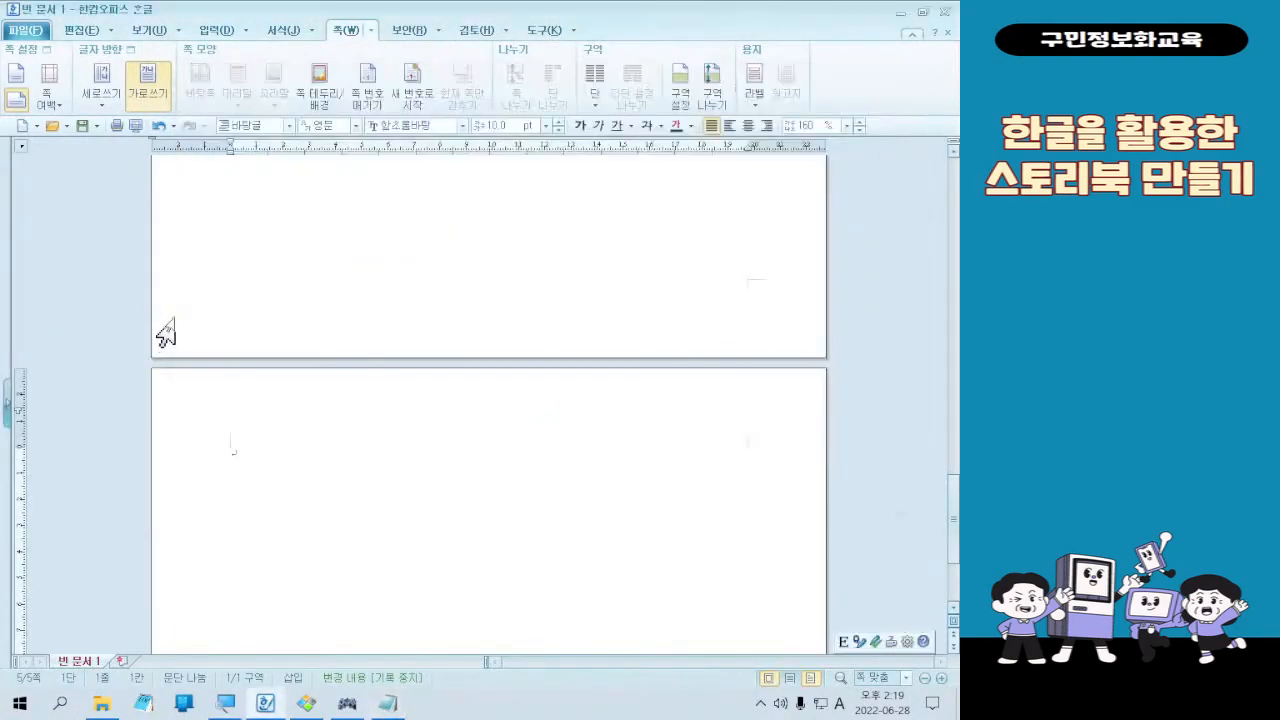
pyautogui.click(398, 688)
pyautogui.click(358, 398)
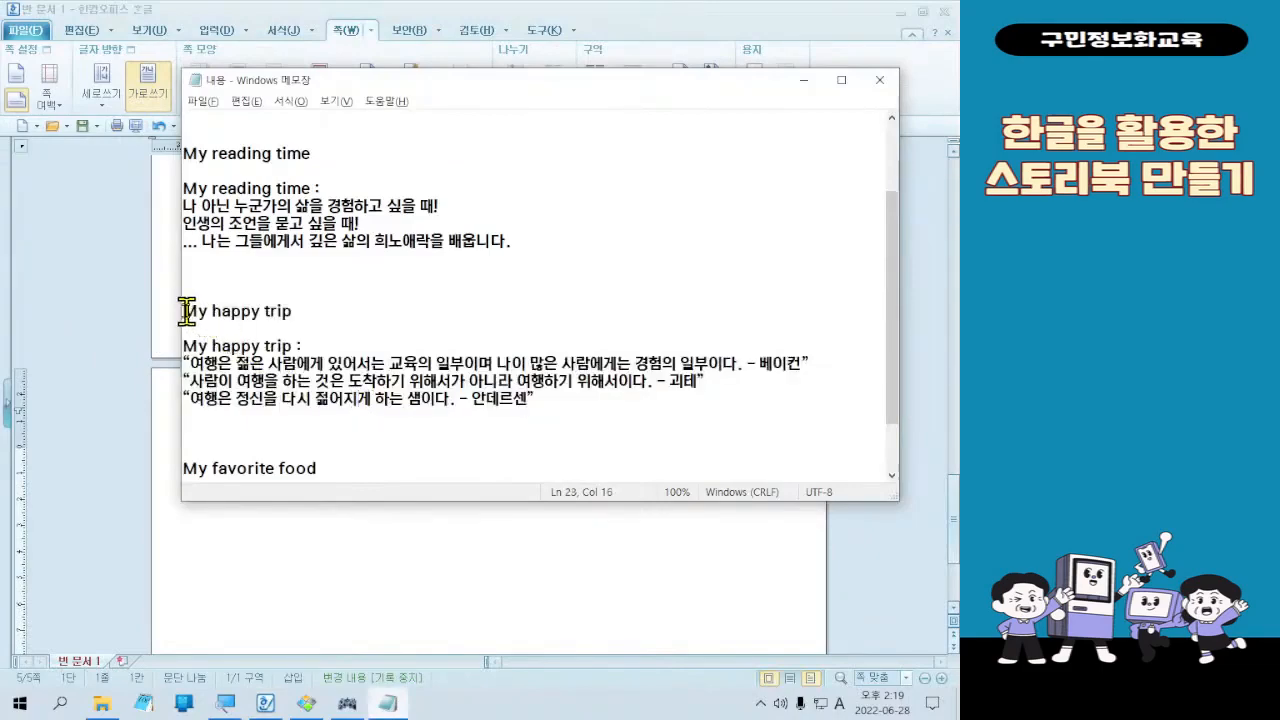
pyautogui.moveTo(187, 311)
pyautogui.mouseDown()
pyautogui.moveTo(590, 385)
pyautogui.moveTo(569, 400)
pyautogui.moveTo(499, 391)
pyautogui.moveTo(205, 320)
pyautogui.moveTo(203, 308)
pyautogui.mouseUp()
# Step: Return to the Hangul document and replace the duplicated "My reading time" text on page 4 with the "My happy trip" passage
pyautogui.click(449, 14)
pyautogui.scroll(8, 405, 433)
pyautogui.hotkey('ctrl', 'v')
# Step: Place the text cursor on blank page 5 and copy the whole "My favorite food" passage from the Notepad file
pyautogui.scroll(-9, 408, 363)
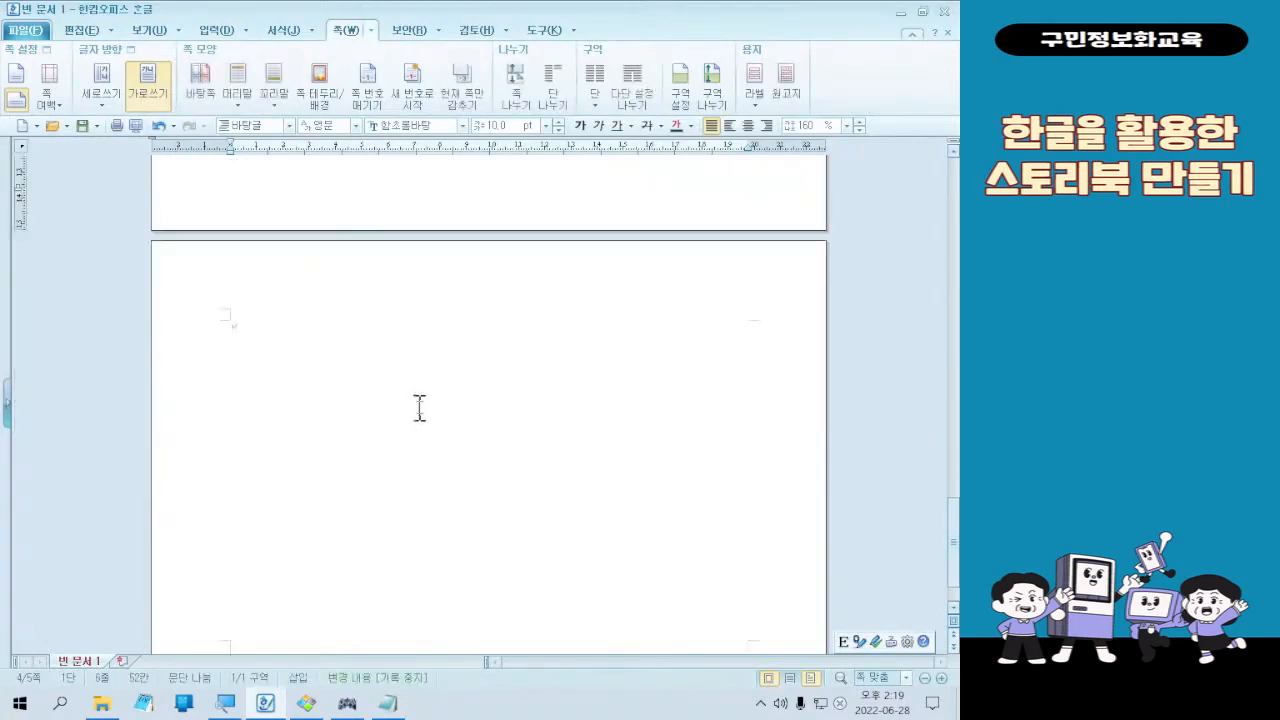
pyautogui.click(388, 703)
pyautogui.scroll(-1, 355, 270)
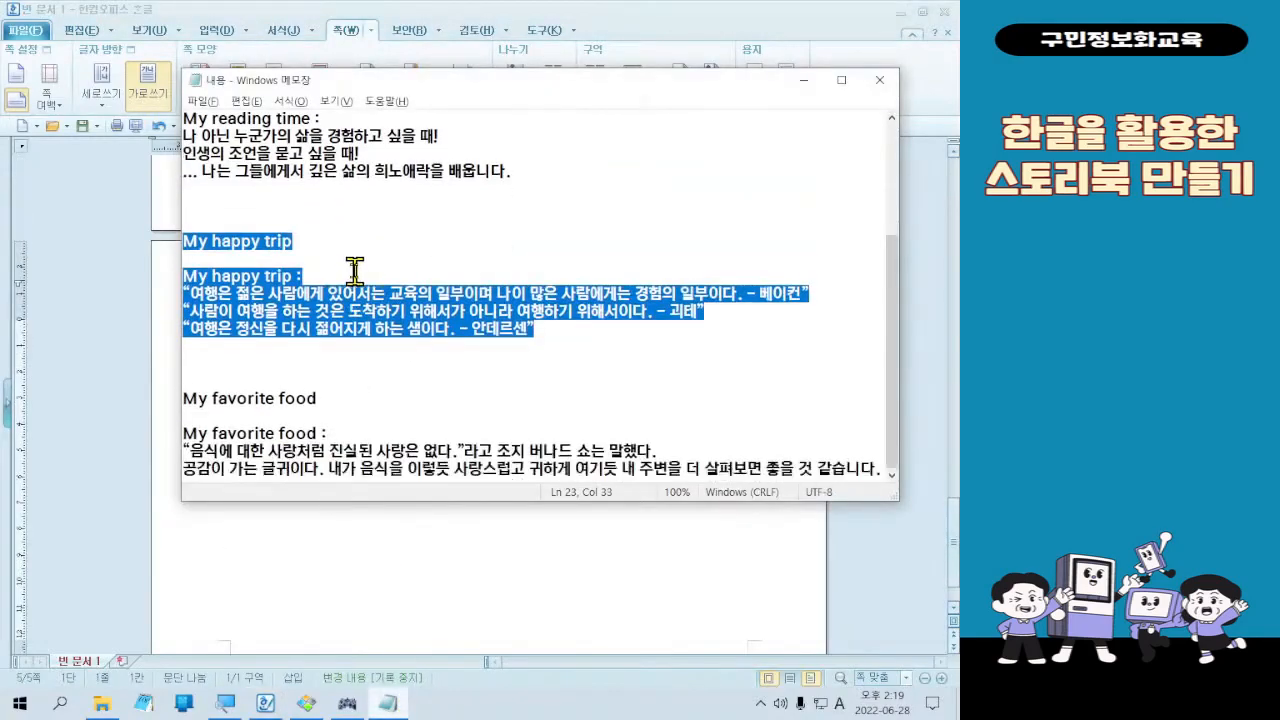
pyautogui.moveTo(184, 398); pyautogui.dragTo(886, 480)
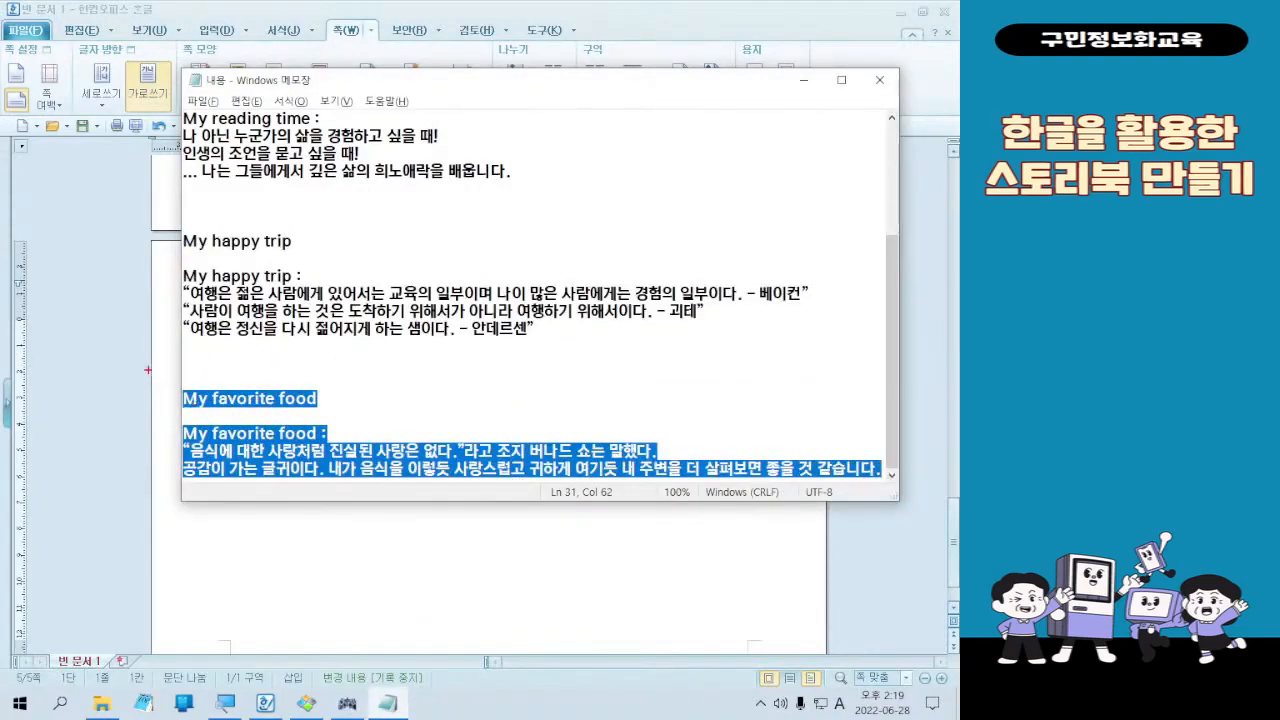
pyautogui.moveTo(148, 370)
pyautogui.mouseDown()
pyautogui.moveTo(923, 485)
pyautogui.moveTo(286, 374)
pyautogui.moveTo(226, 381)
pyautogui.mouseUp()
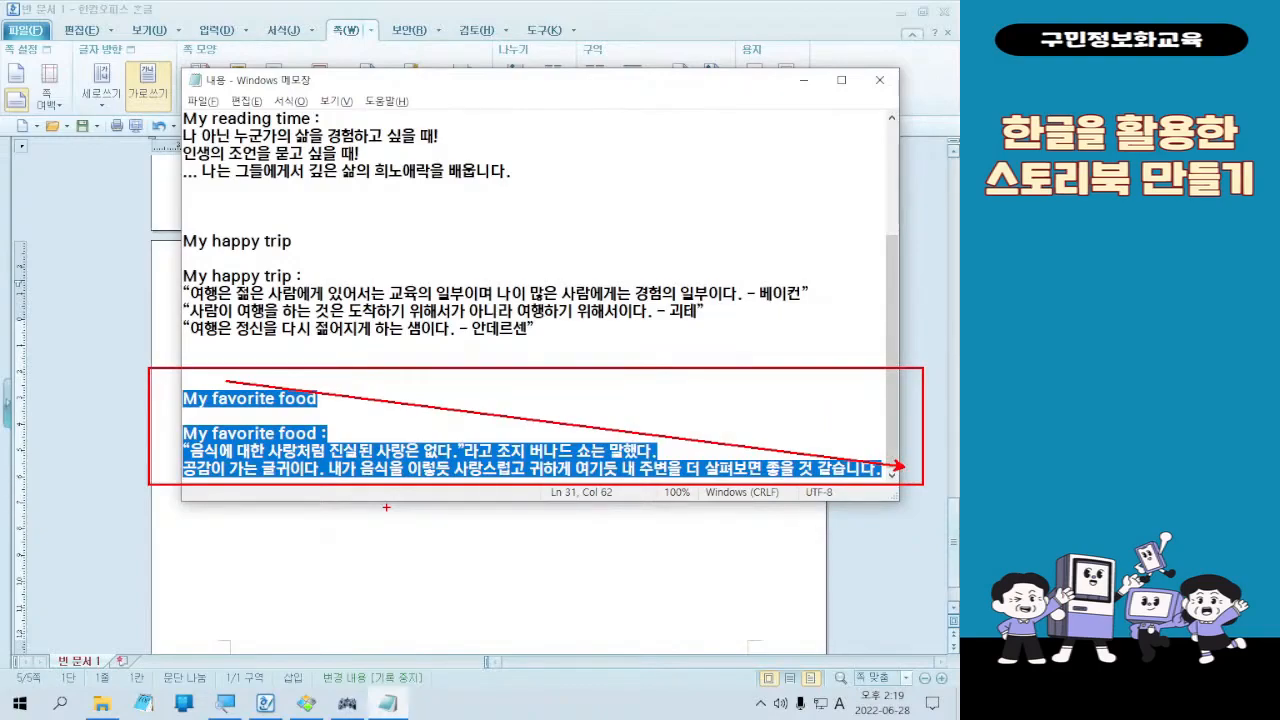
pyautogui.rightClick(344, 475)
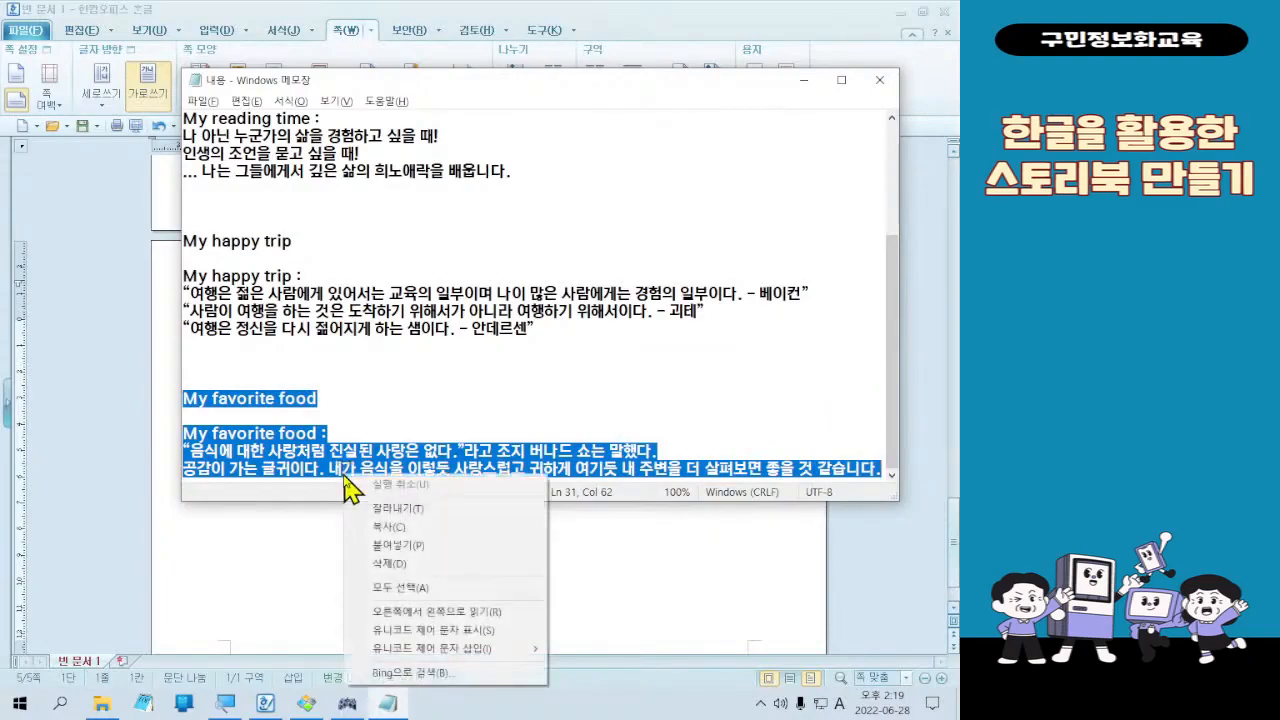
pyautogui.click(386, 527)
# Step: Switch back to the Hangul document and paste the "My favorite food" passage onto page 5
pyautogui.click(265, 703)
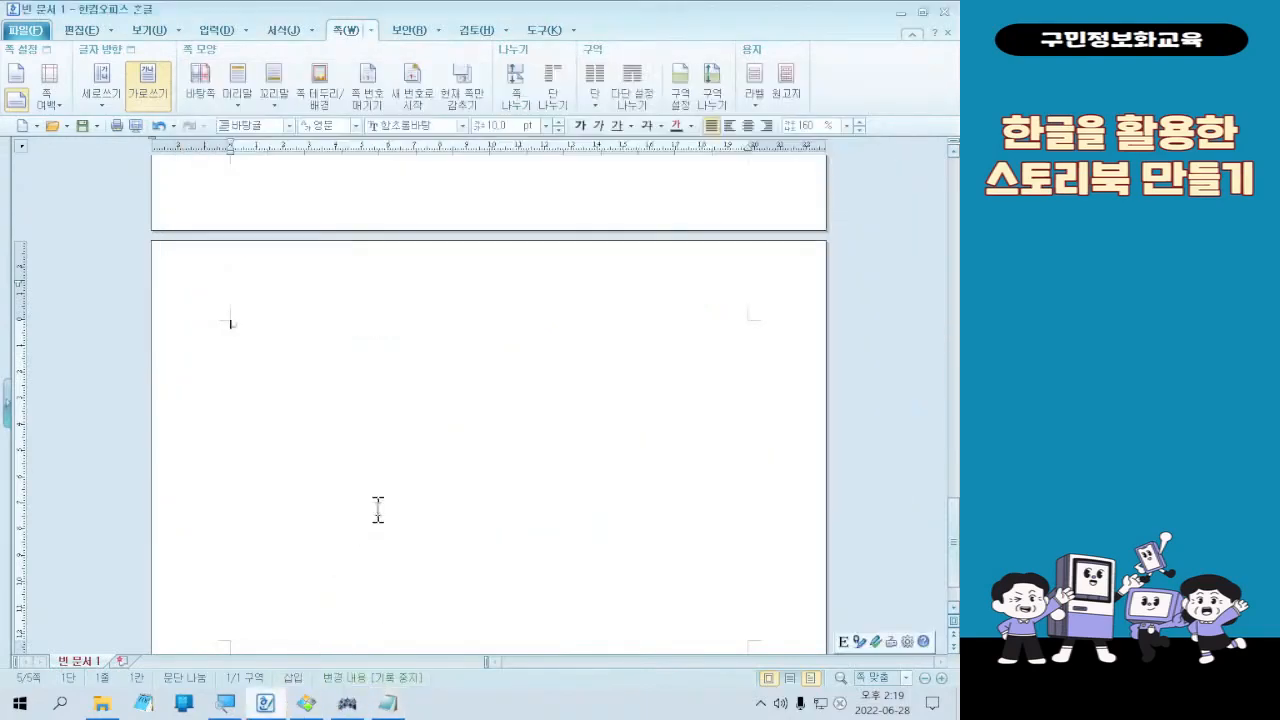
pyautogui.rightClick(444, 394)
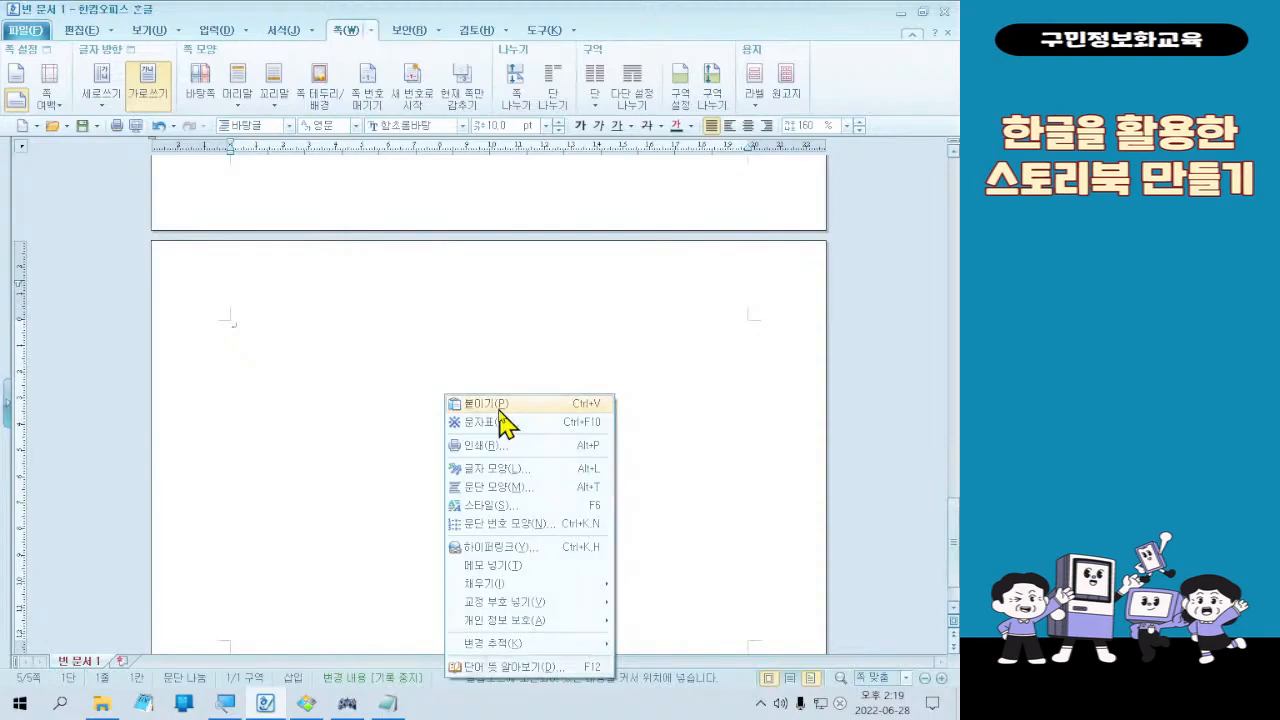
pyautogui.click(500, 406)
# Step: Check the passages on every page, from the "Things that I like" page to the last one
pyautogui.scroll(15, 462, 480)
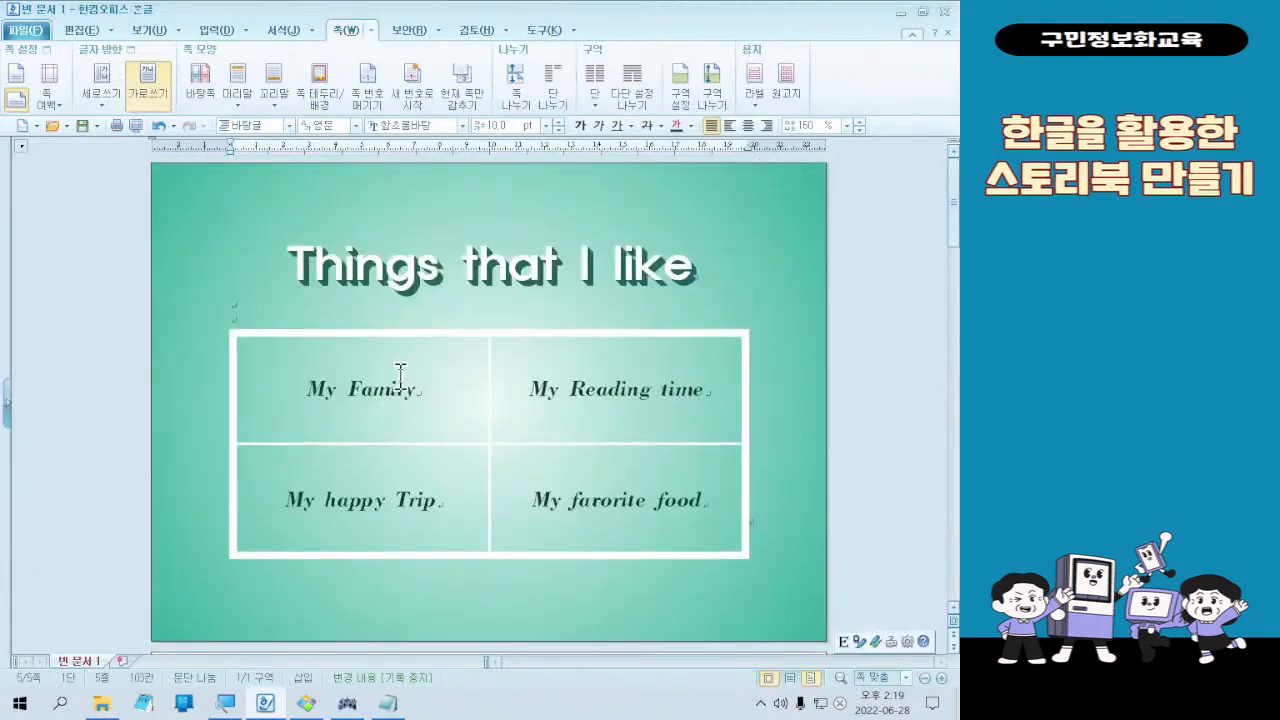
pyautogui.scroll(-5, 405, 365)
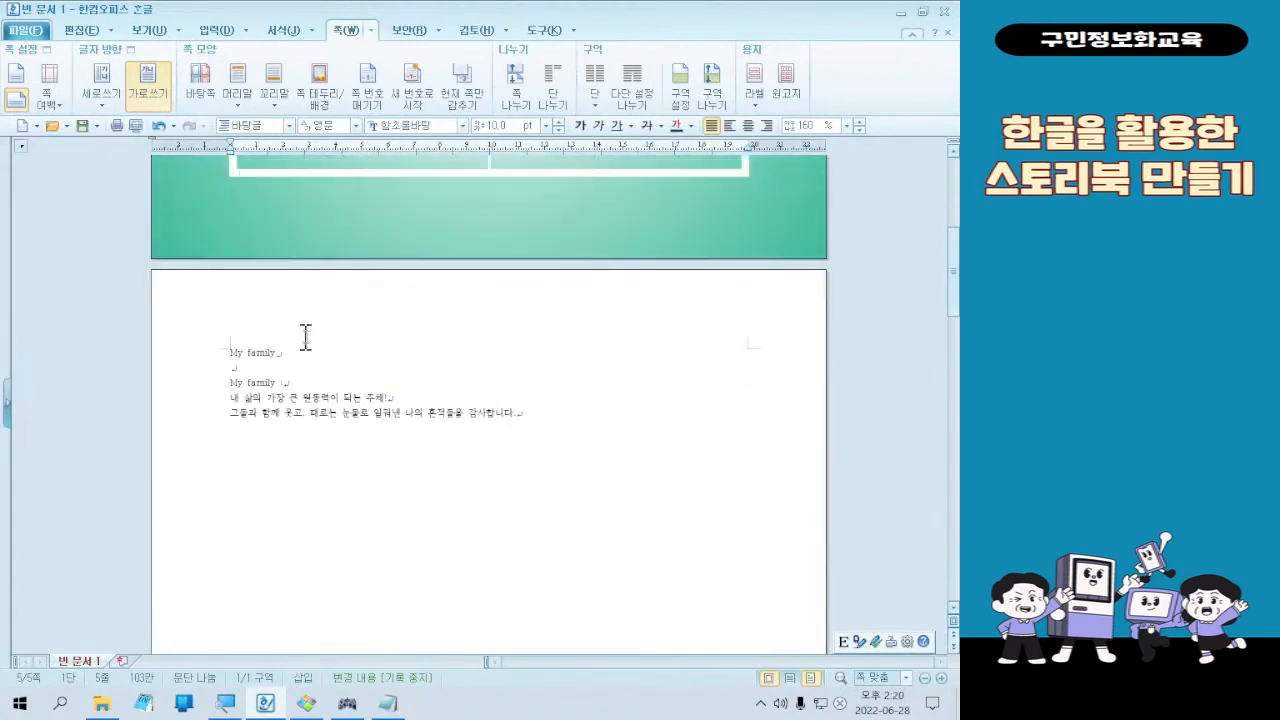
pyautogui.scroll(-5, 491, 337)
pyautogui.scroll(-5, 506, 352)
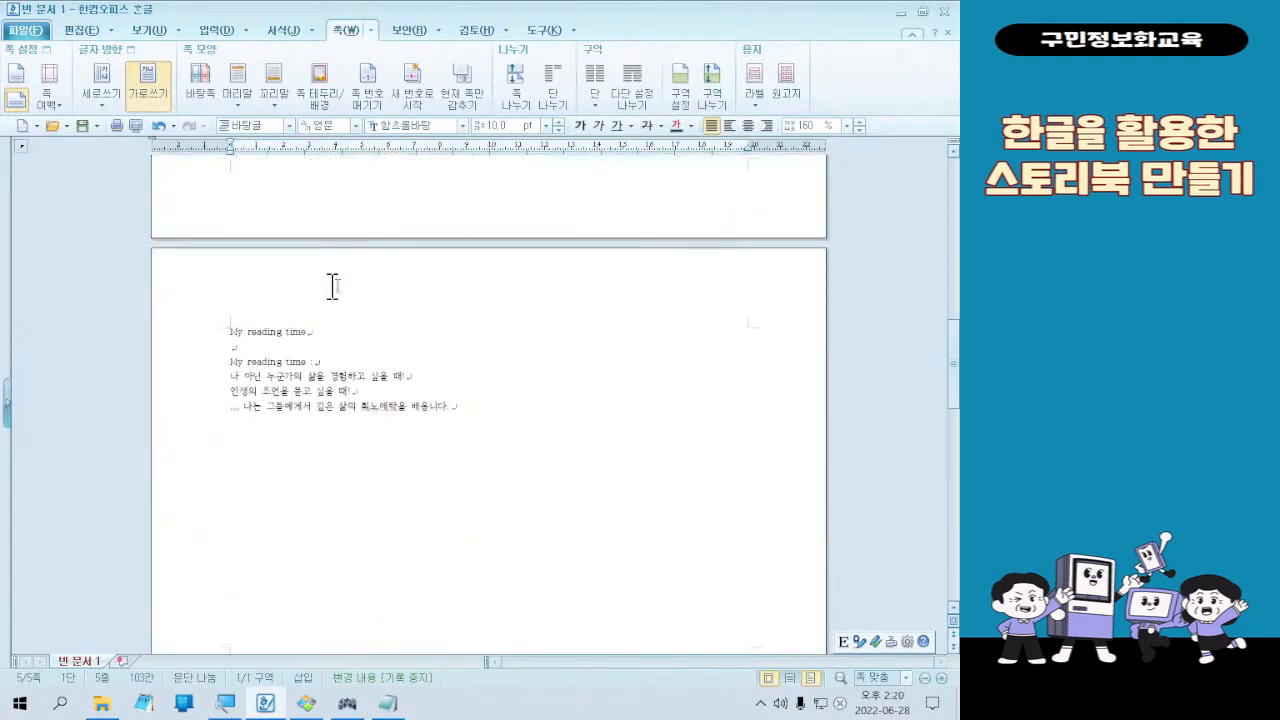
pyautogui.scroll(-2, 350, 380)
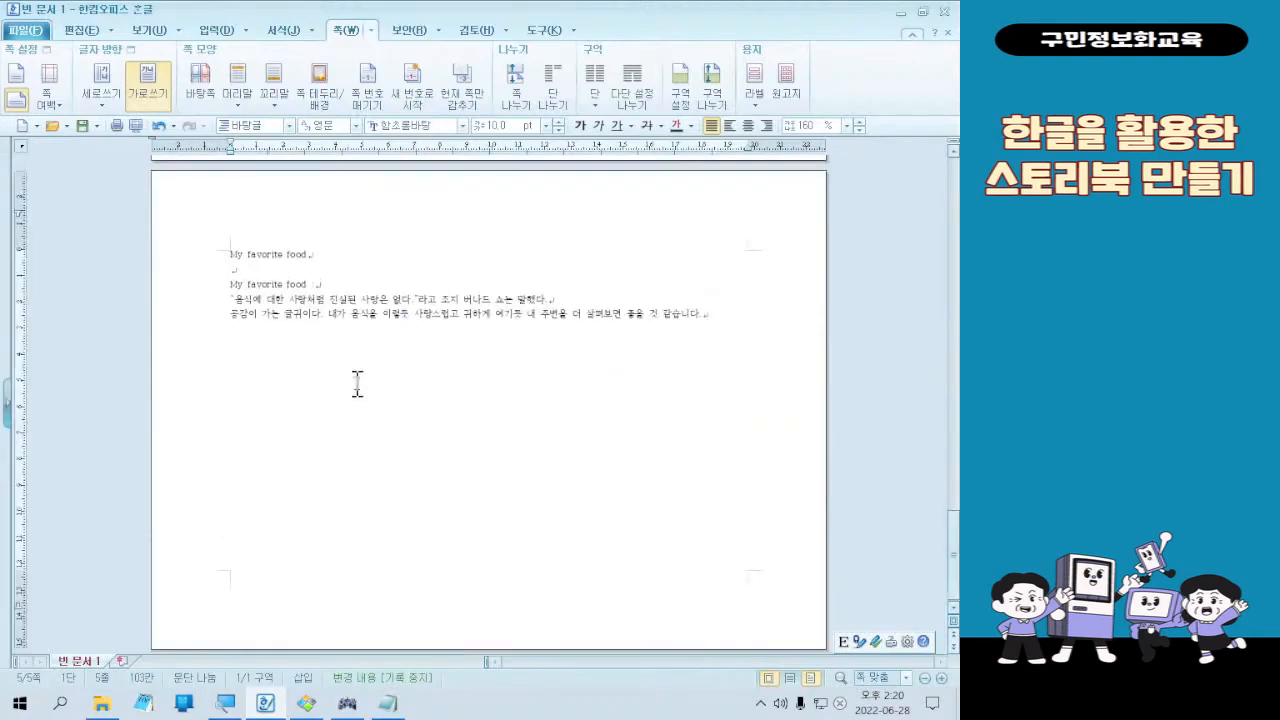
pyautogui.scroll(6, 412, 360)
pyautogui.scroll(10, 360, 432)
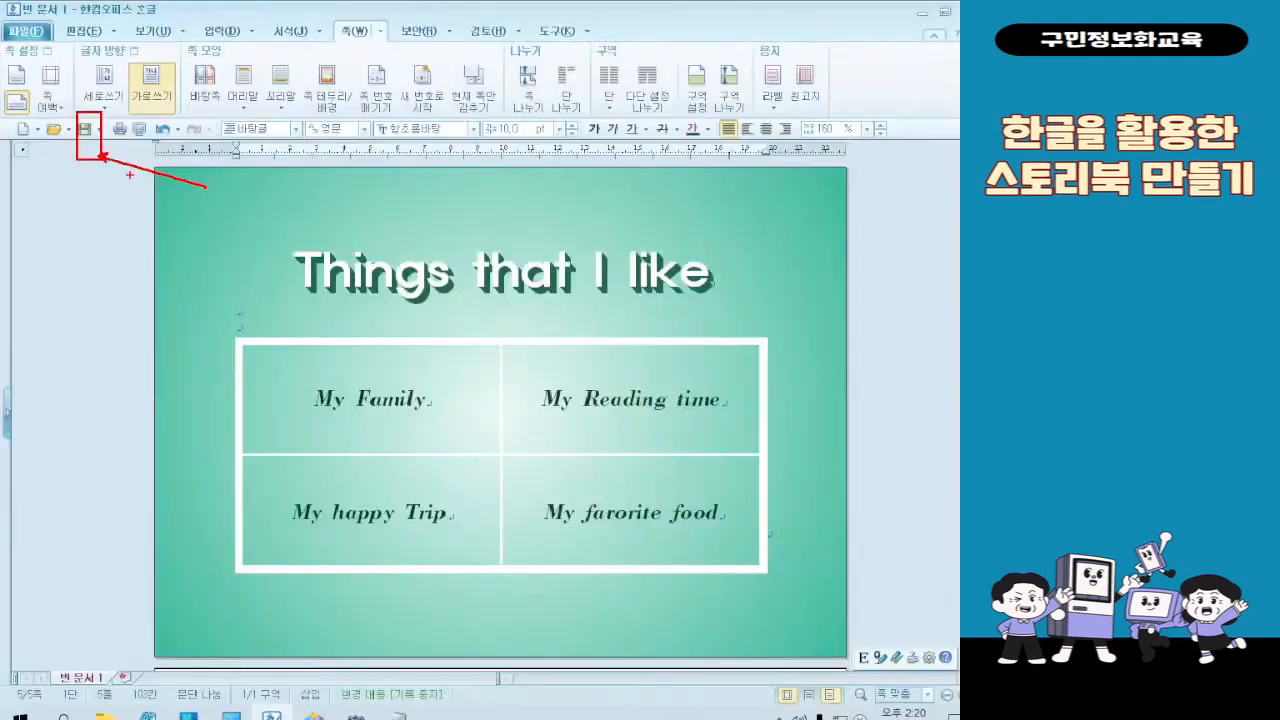
# Step: Save the document in the 문서 folder under the file name "08 통일 문서"
pyautogui.click(166, 252)
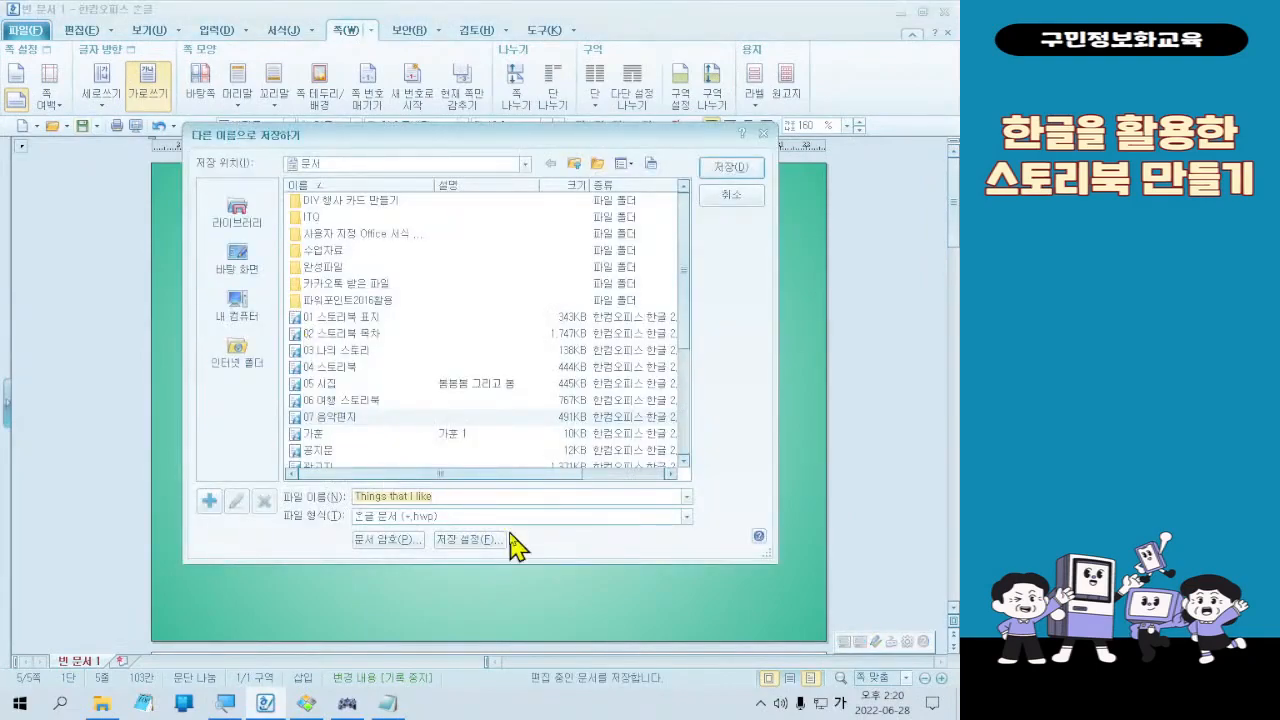
pyautogui.write('08')
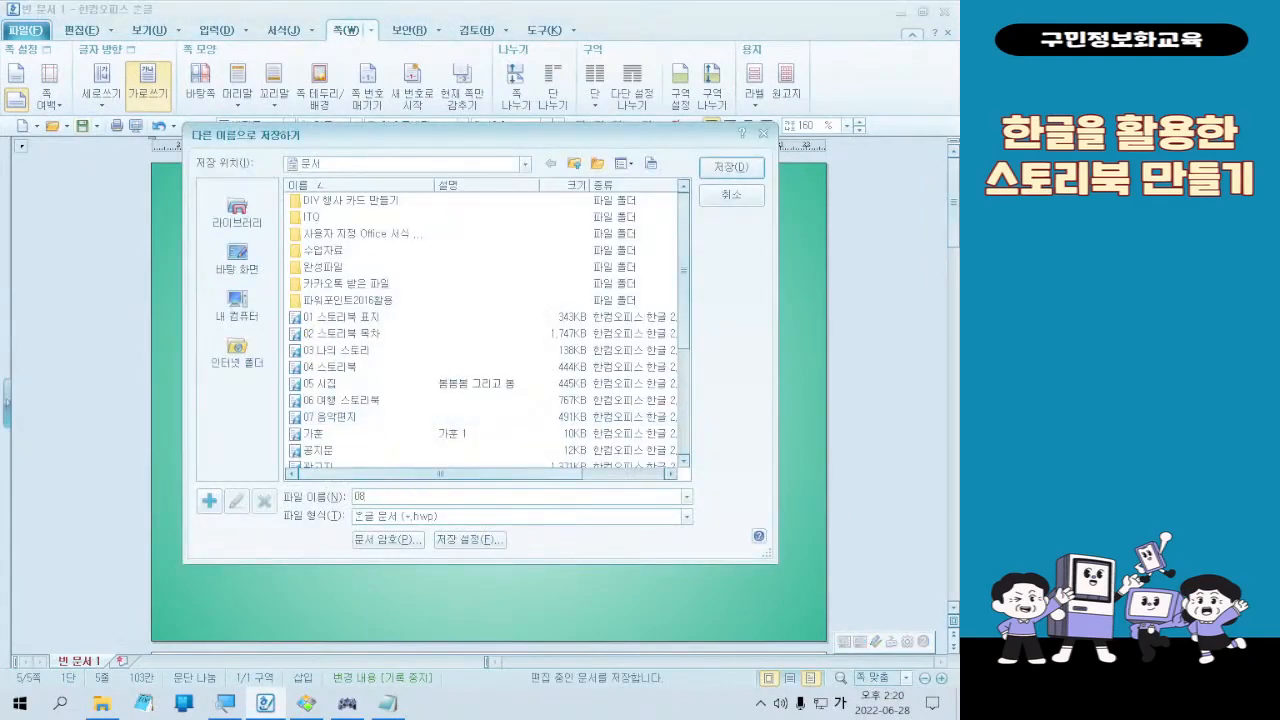
pyautogui.write(' 통ㅇ')
pyautogui.write('ㅣㄹ')
pyautogui.write(' 문서')
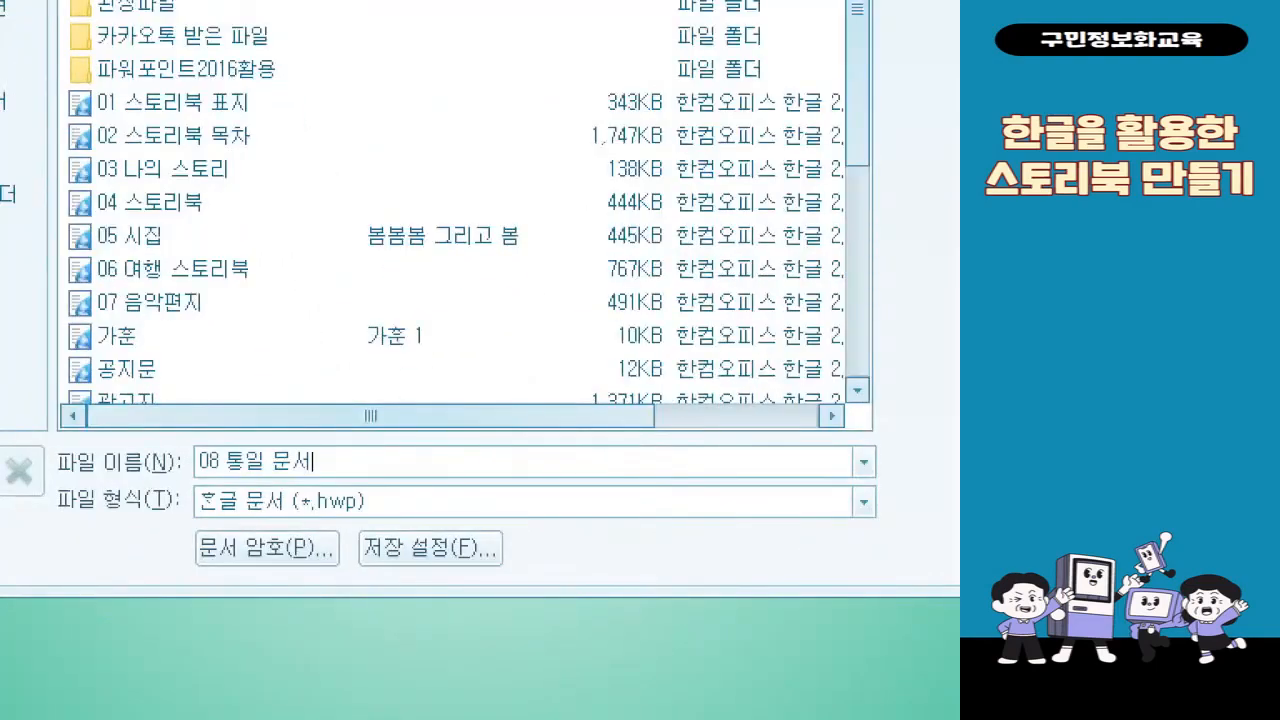
pyautogui.moveTo(166, 423)
pyautogui.mouseDown()
pyautogui.moveTo(289, 483)
pyautogui.moveTo(337, 485)
pyautogui.mouseUp()
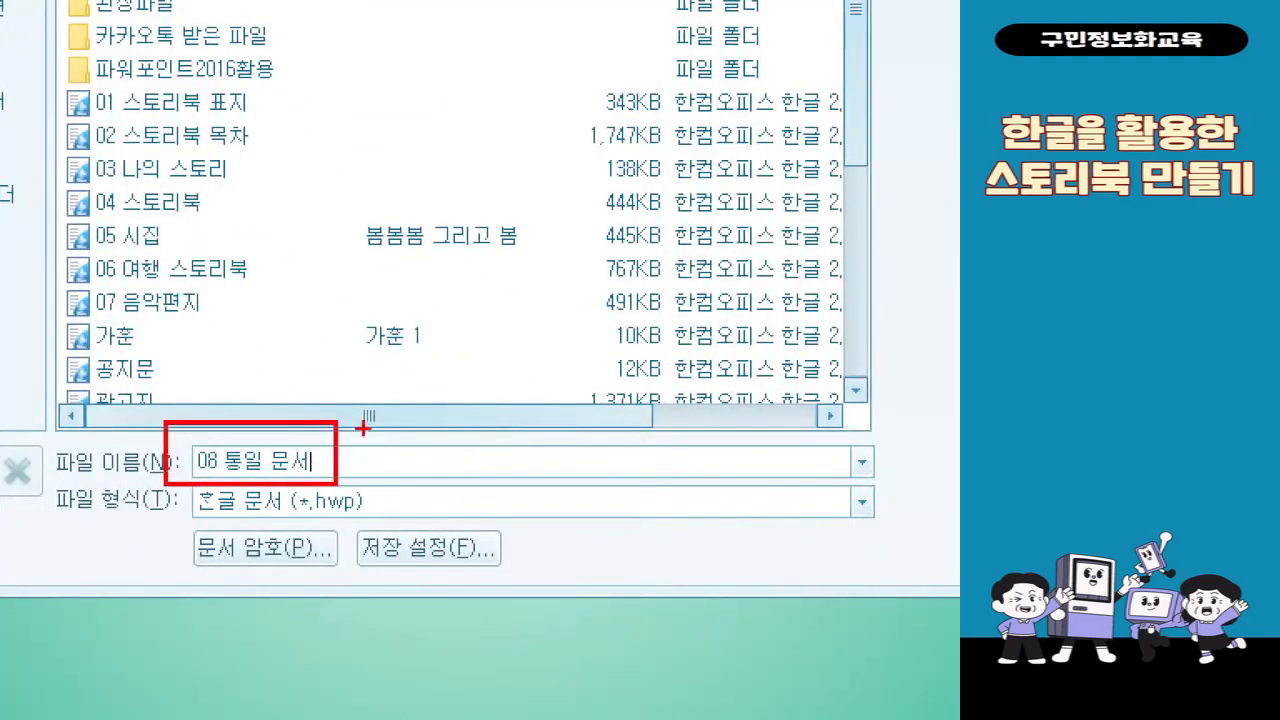
pyautogui.moveTo(373, 403); pyautogui.dragTo(446, 380)
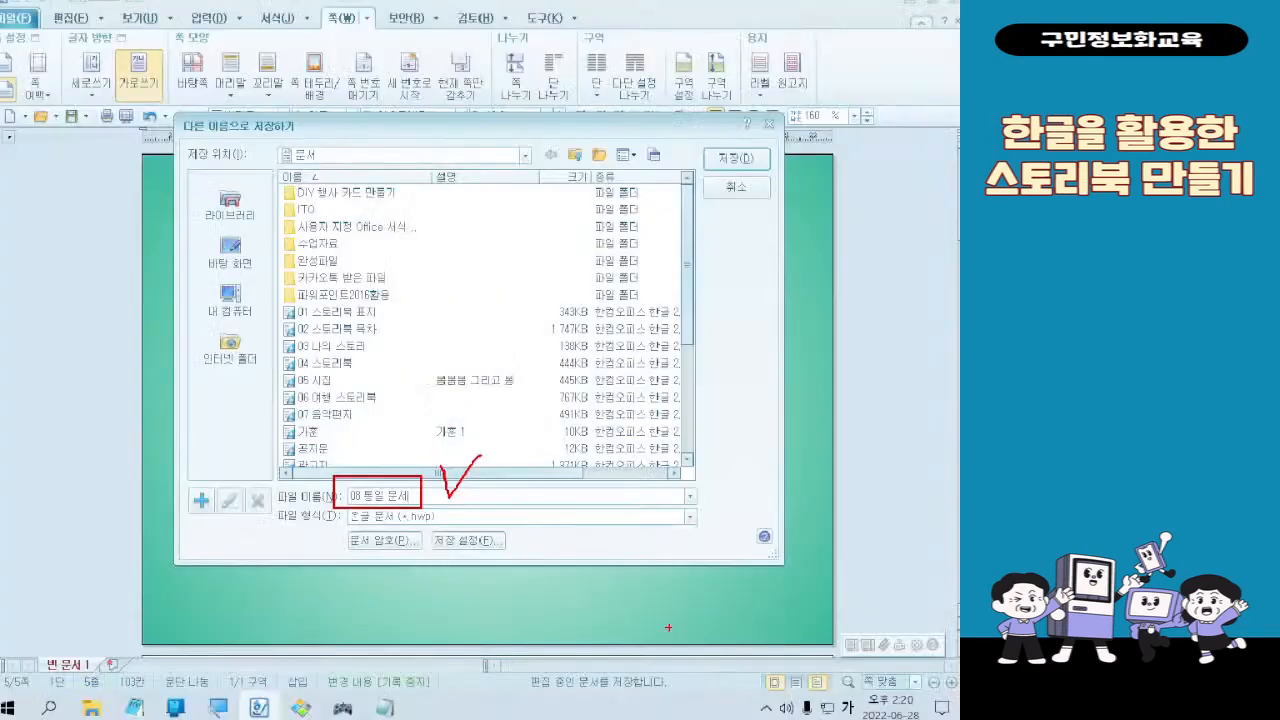
pyautogui.click(754, 170)
# Step: Add two blank lines after the last sentence of the "My family" passage on page 2
pyautogui.scroll(-5, 380, 405)
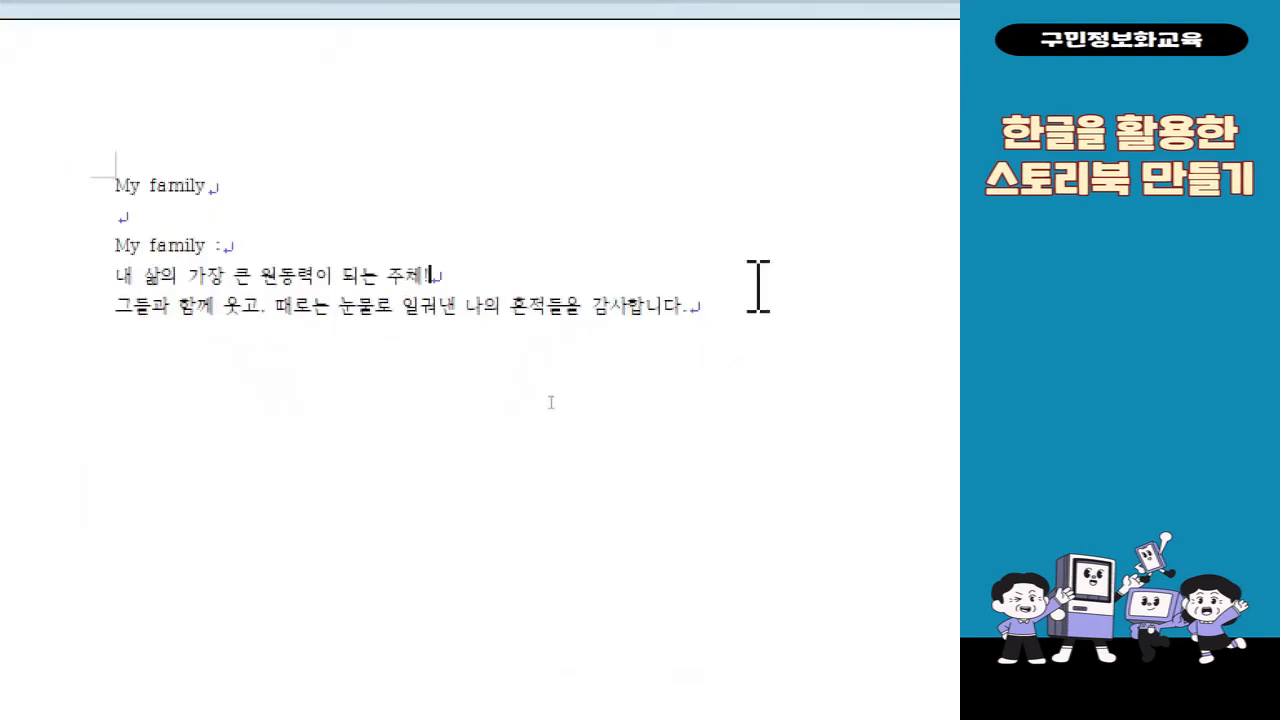
pyautogui.click(720, 312)
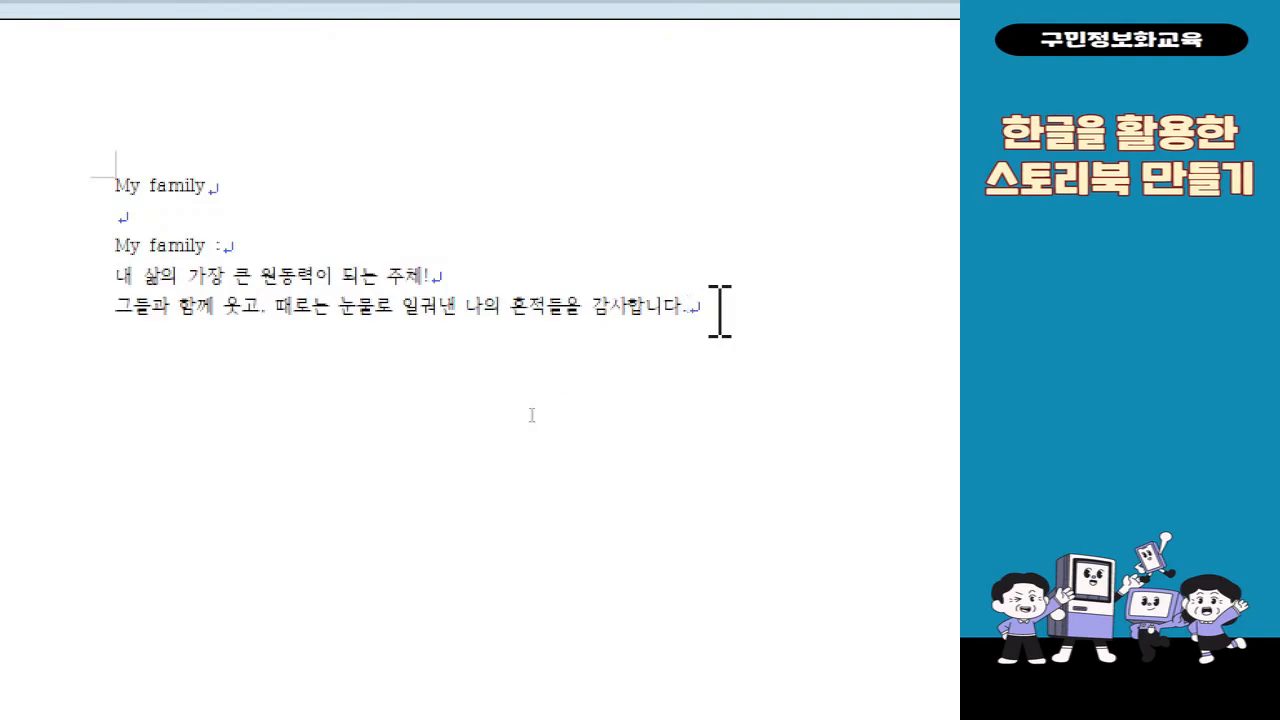
pyautogui.press('Return')
pyautogui.press('Return')
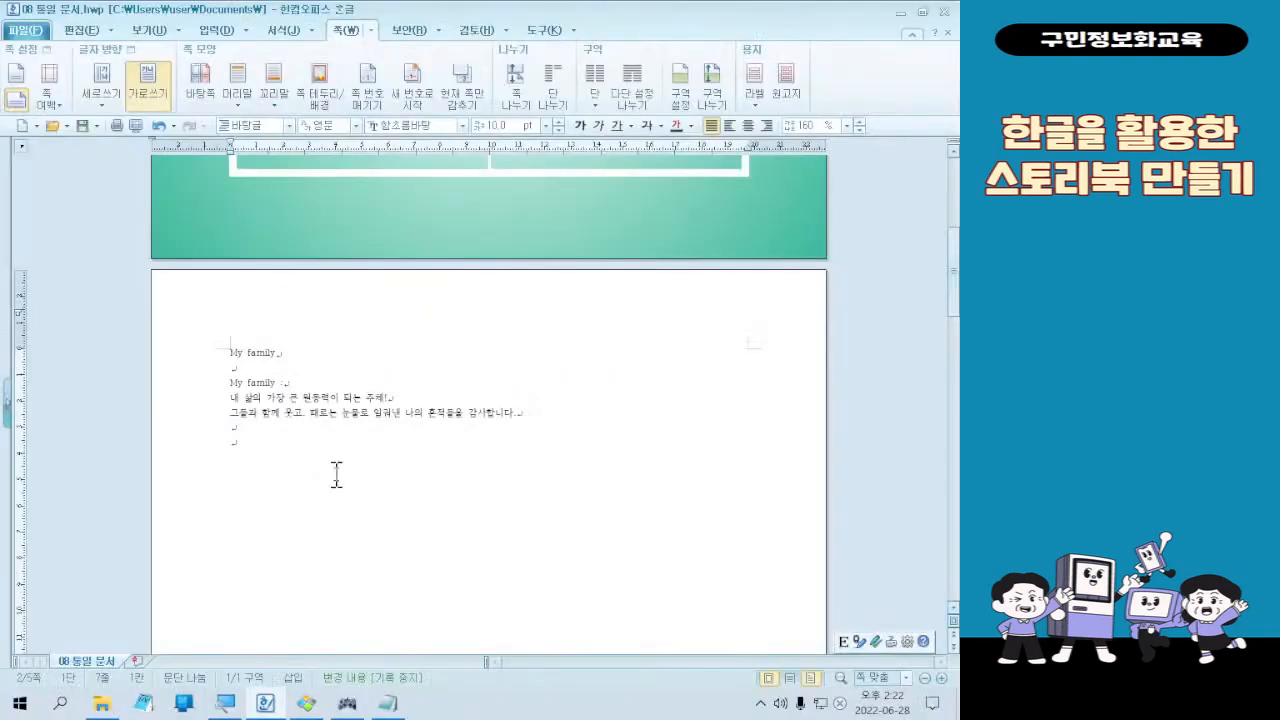
# Step: Start inserting a picture below the "My family" passage and browse to the desktop (바탕 화면) for the file
pyautogui.click(218, 30)
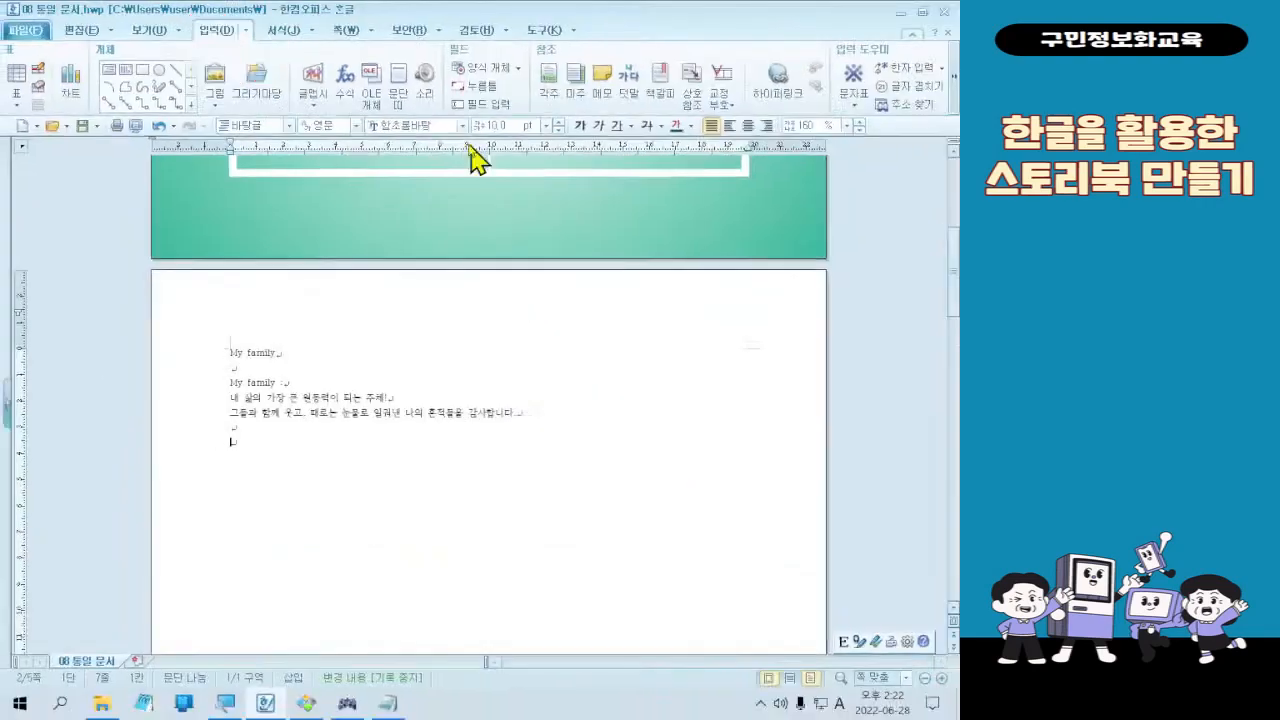
pyautogui.click(225, 88)
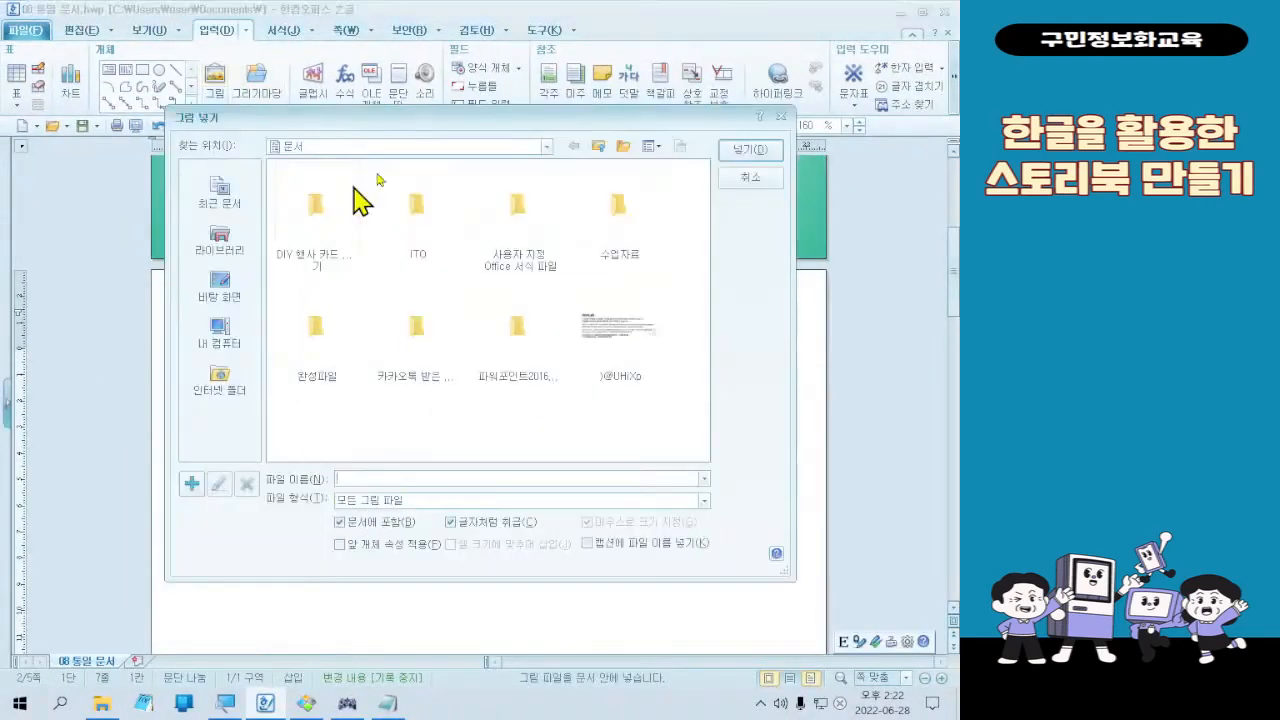
pyautogui.click(220, 287)
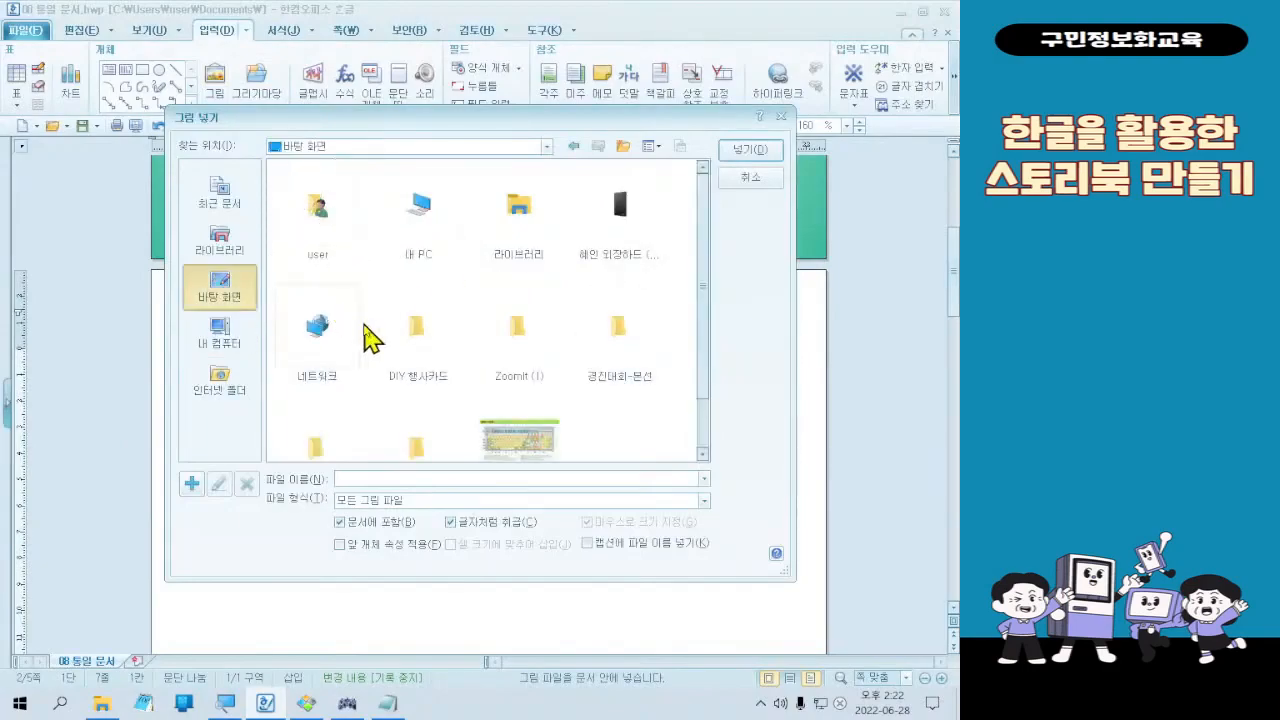
pyautogui.scroll(-1, 366, 334)
pyautogui.hotkey('ctrl', '1')
pyautogui.click(124, 223)
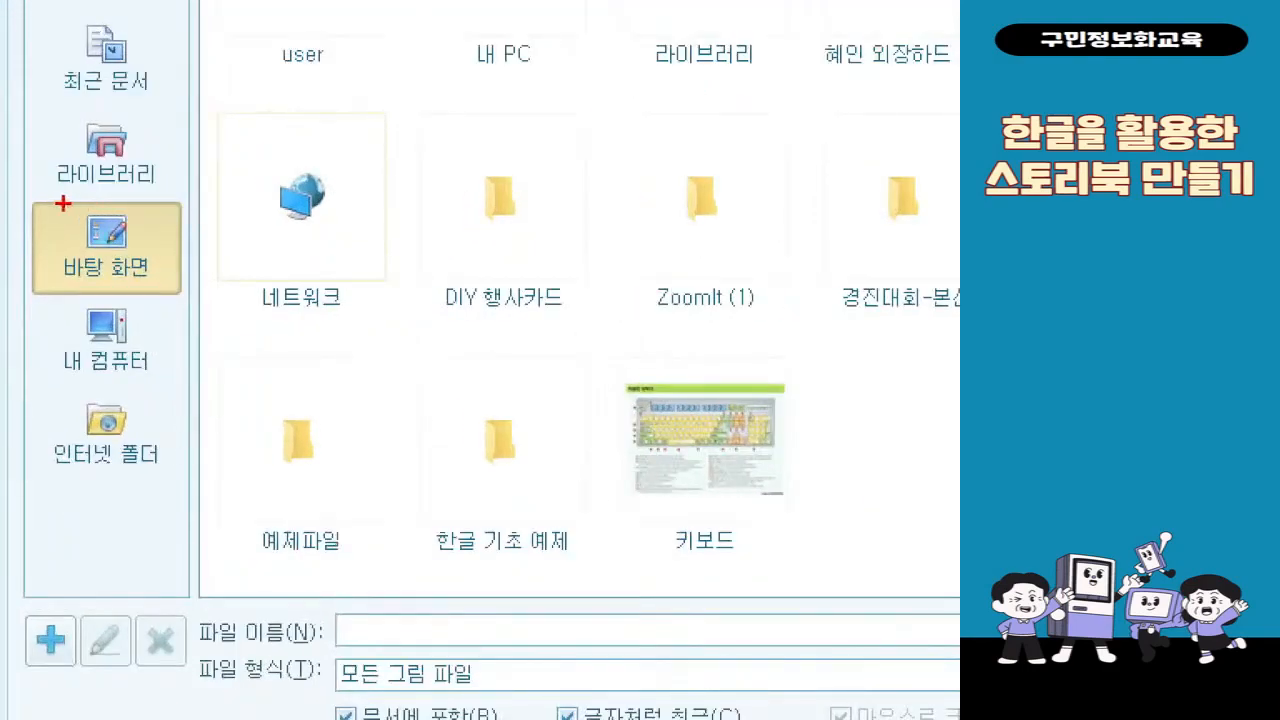
pyautogui.moveTo(29, 204); pyautogui.dragTo(176, 294)
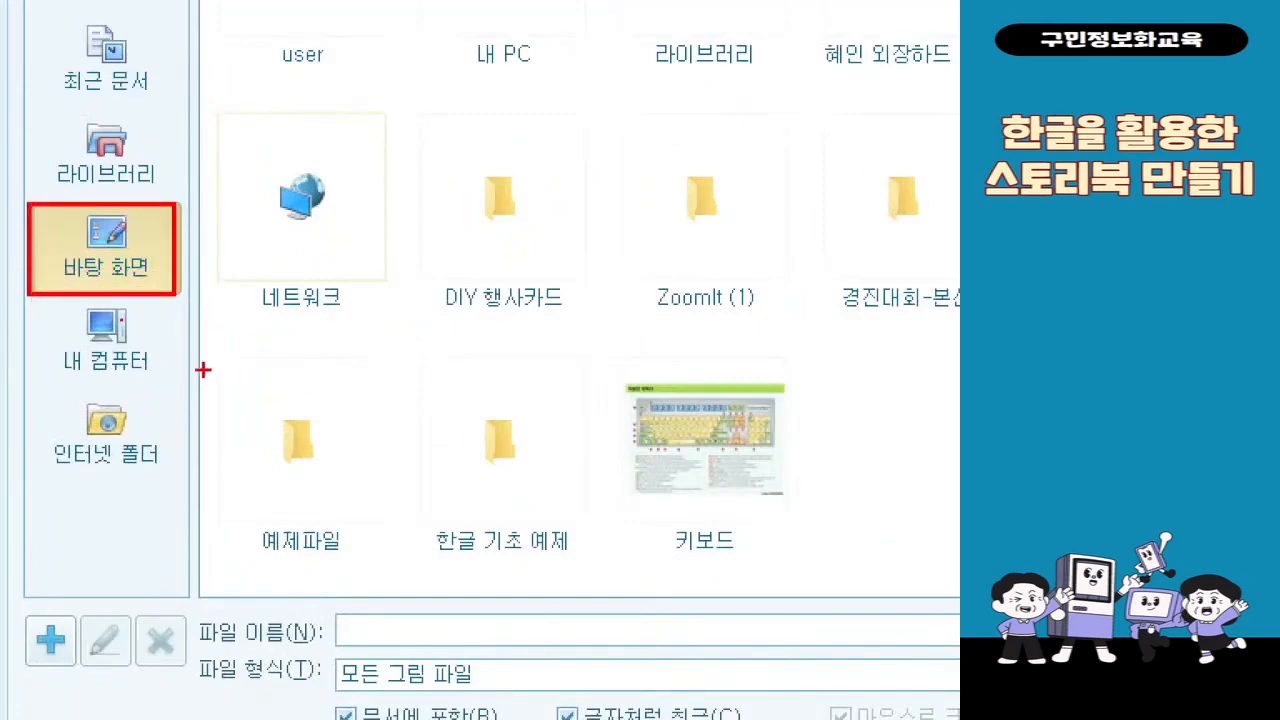
pyautogui.moveTo(200, 366); pyautogui.dragTo(396, 584)
pyautogui.moveTo(192, 390); pyautogui.dragTo(150, 297)
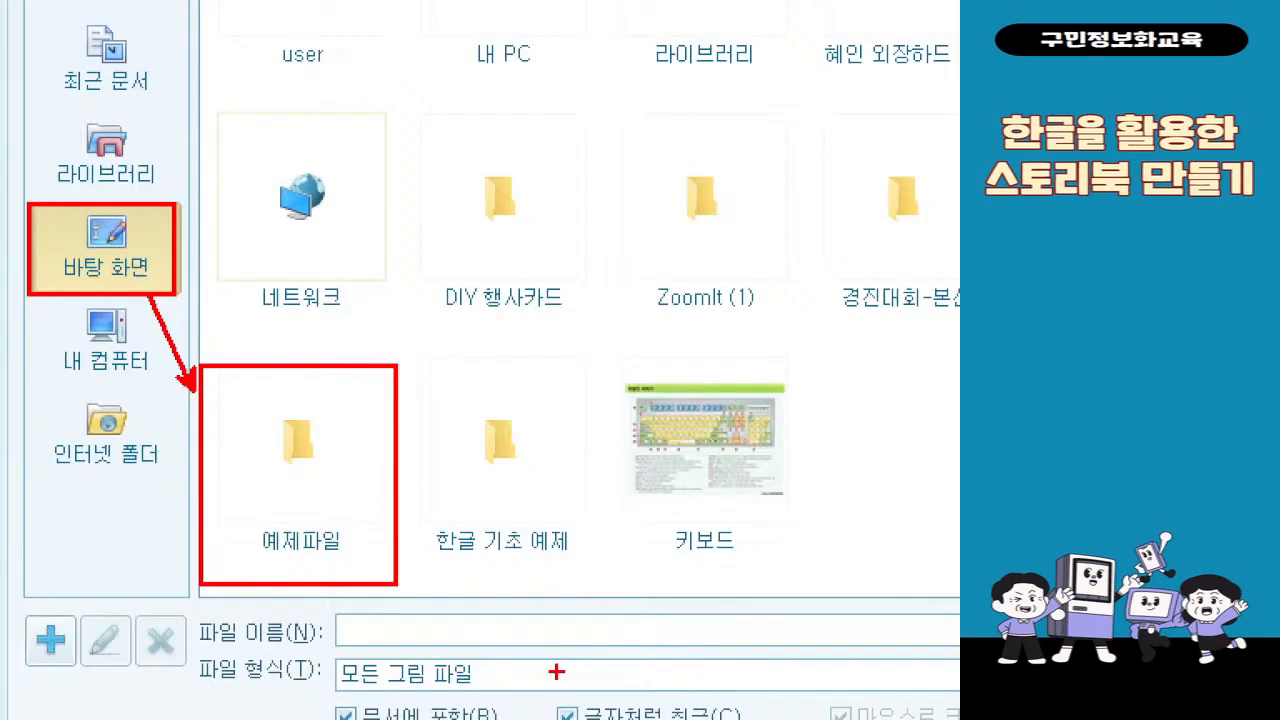
pyautogui.press('Escape')
# Step: Insert the picture 그림1 from the 8회차 subfolder of the 예제파일 folder below the "My family" passage
pyautogui.doubleClick(337, 442)
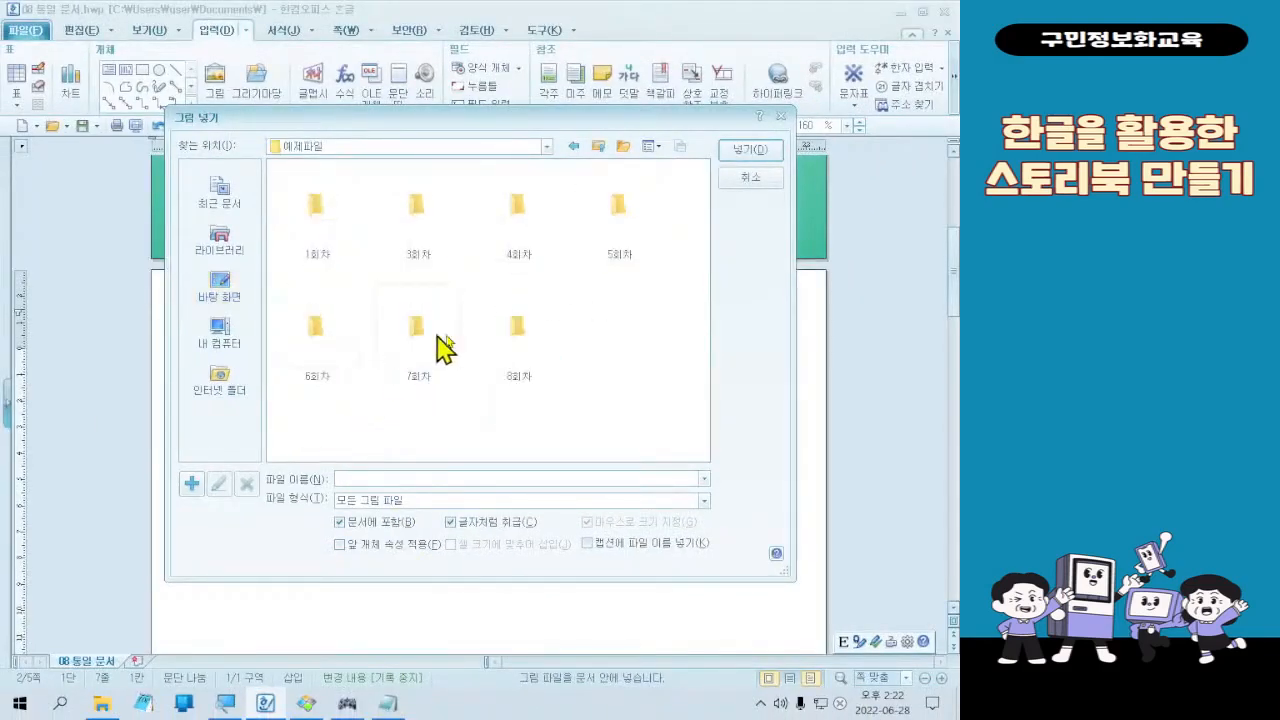
pyautogui.click(519, 337)
pyautogui.click(520, 340)
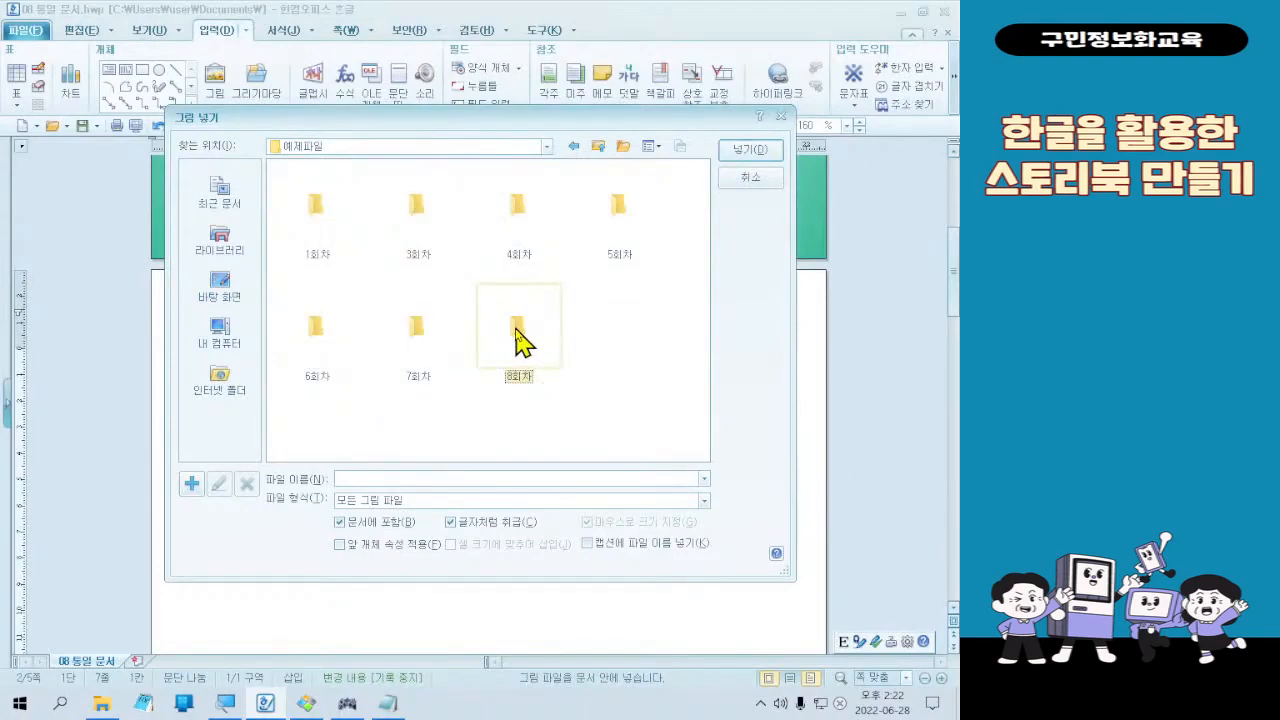
pyautogui.doubleClick(520, 340)
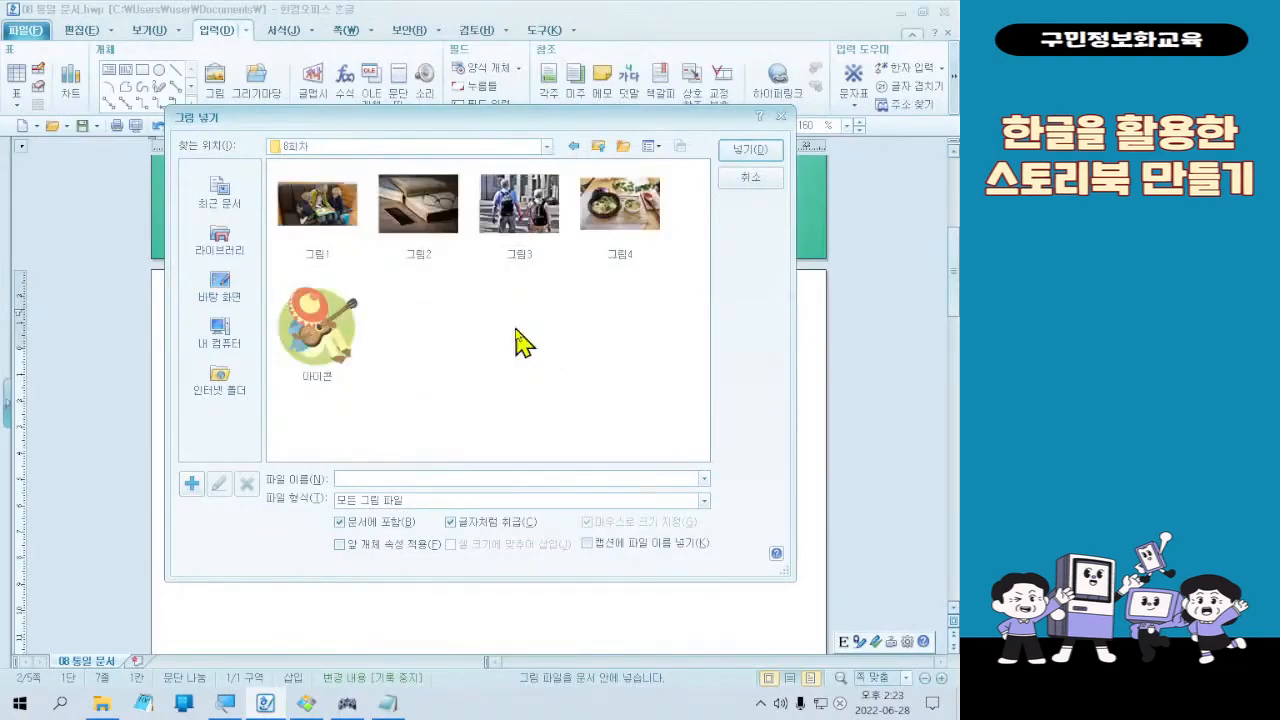
pyautogui.click(358, 226)
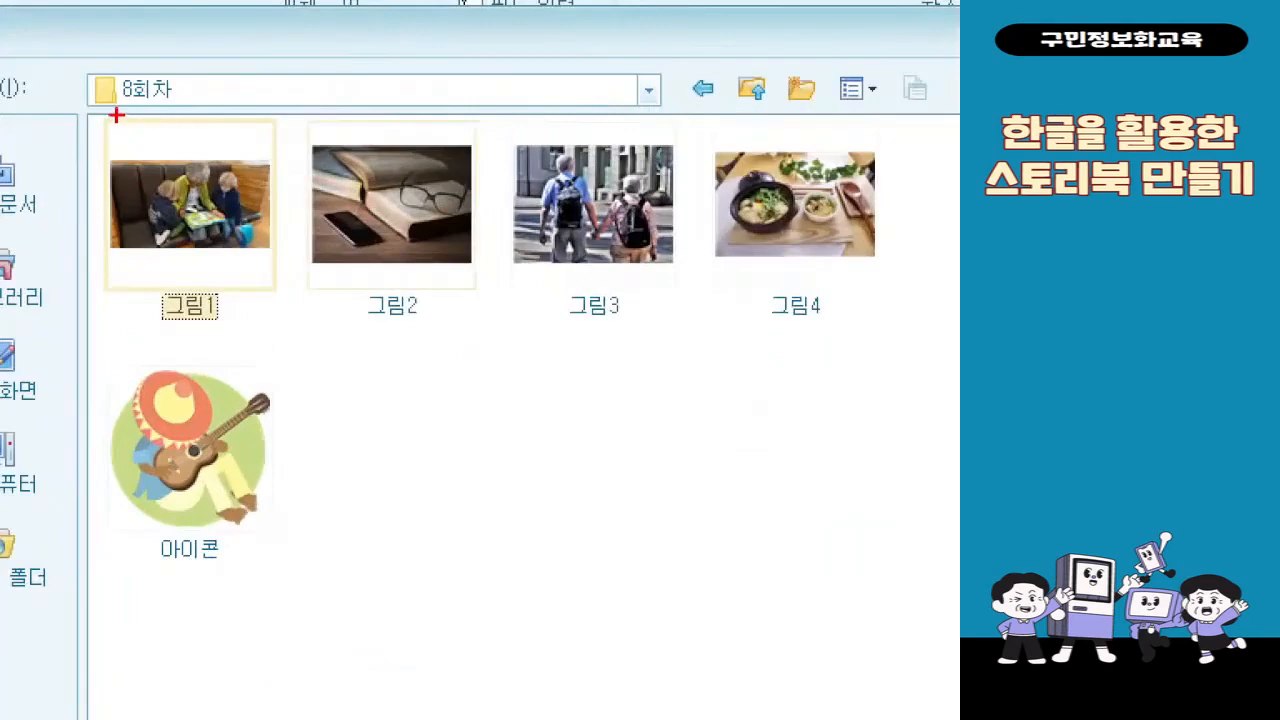
pyautogui.moveTo(117, 115); pyautogui.dragTo(280, 340)
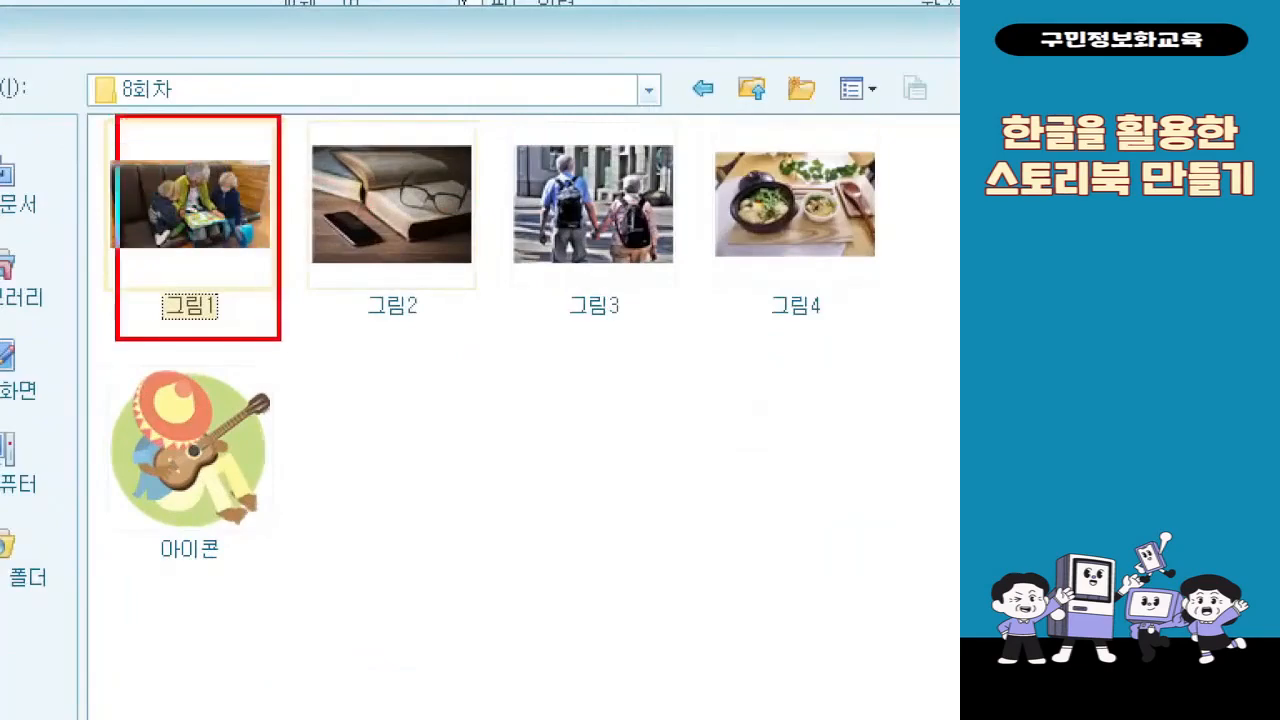
pyautogui.moveTo(225, 29)
pyautogui.mouseDown()
pyautogui.moveTo(300, 57)
pyautogui.moveTo(313, 46)
pyautogui.mouseUp()
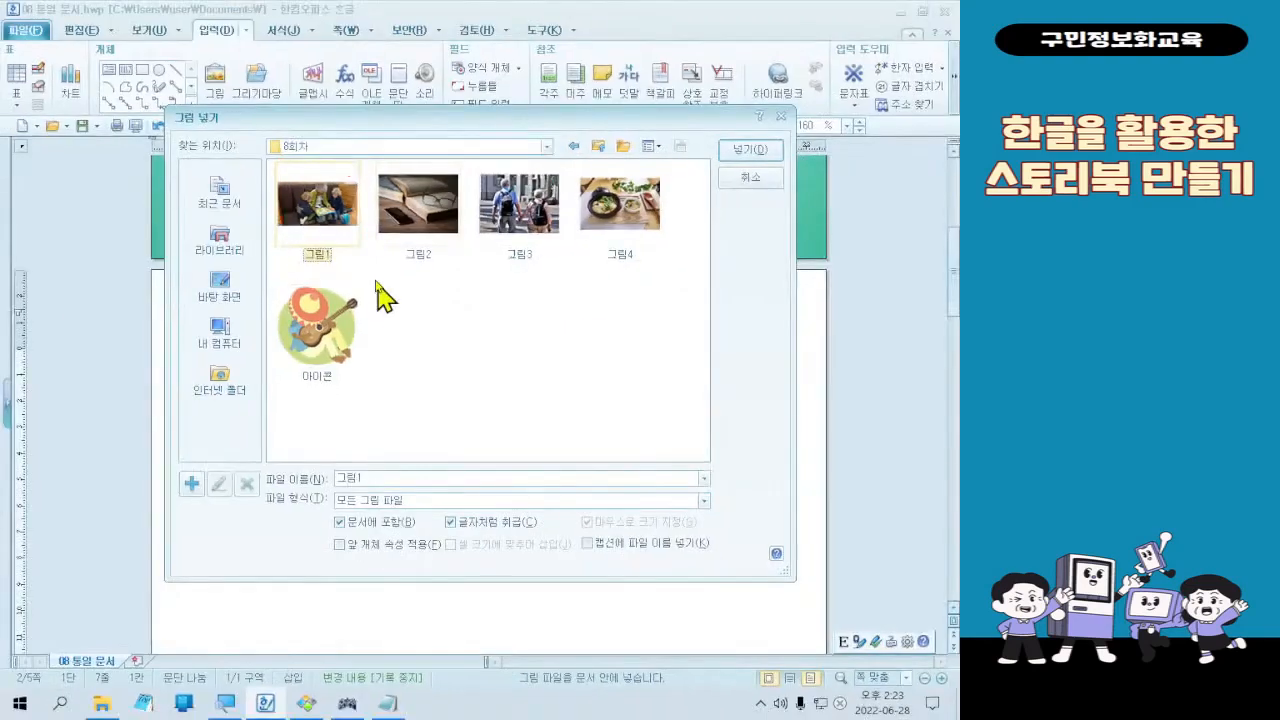
pyautogui.doubleClick(230, 292)
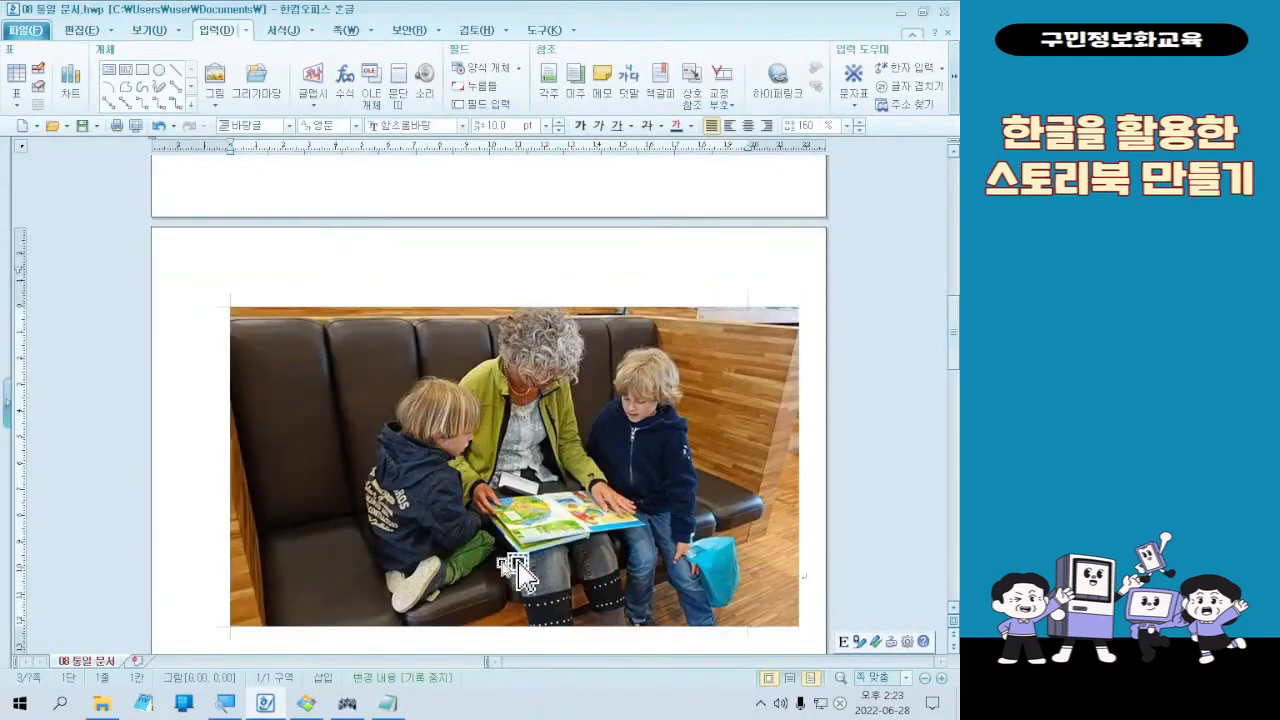
# Step: Shrink the family picture proportionally to about 115 × 65 mm so it fits below the passage on page 2
pyautogui.scroll(-1, 490, 525)
pyautogui.click(510, 430)
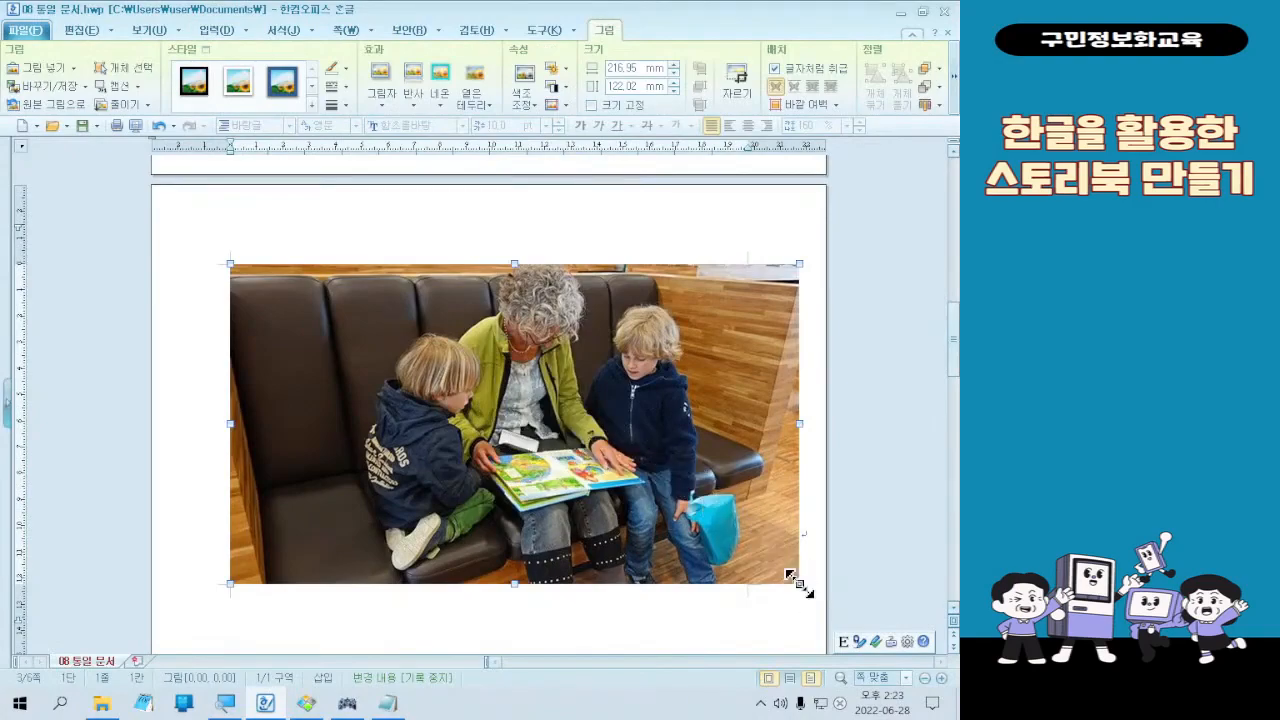
pyautogui.press('ctrl')
pyautogui.moveTo(799, 583); pyautogui.dragTo(628, 486)
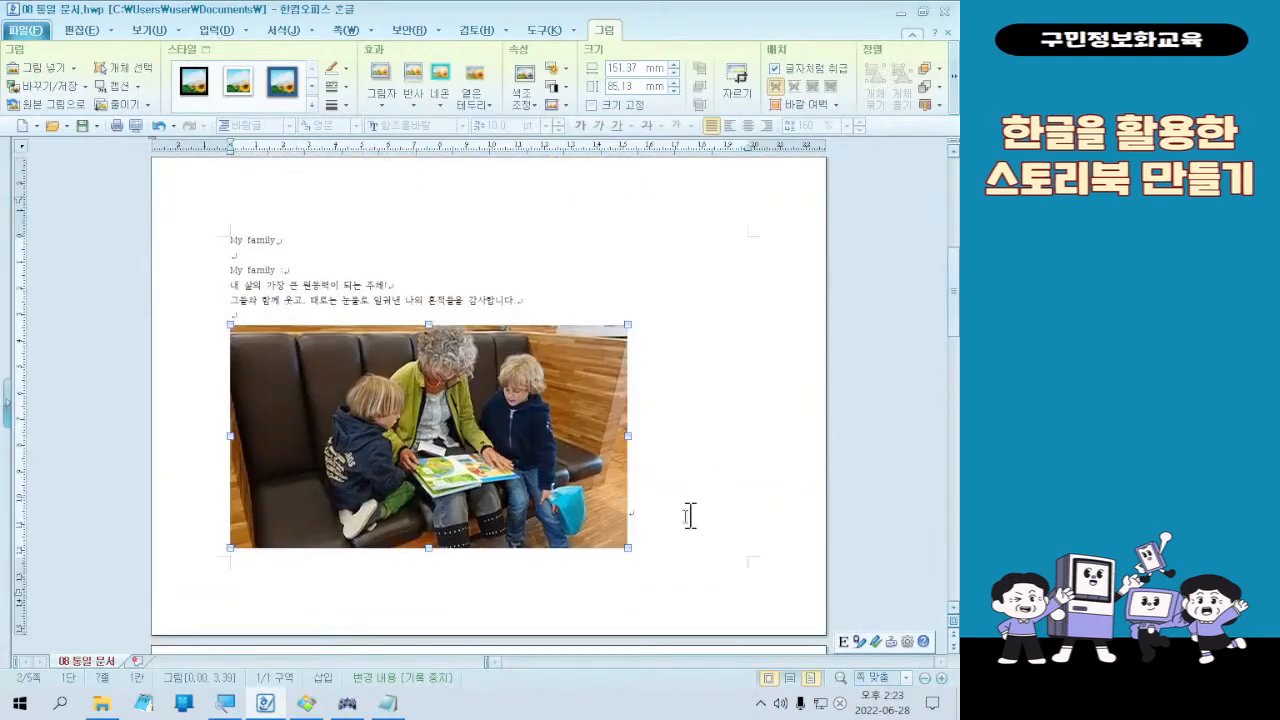
pyautogui.moveTo(629, 545); pyautogui.dragTo(549, 503)
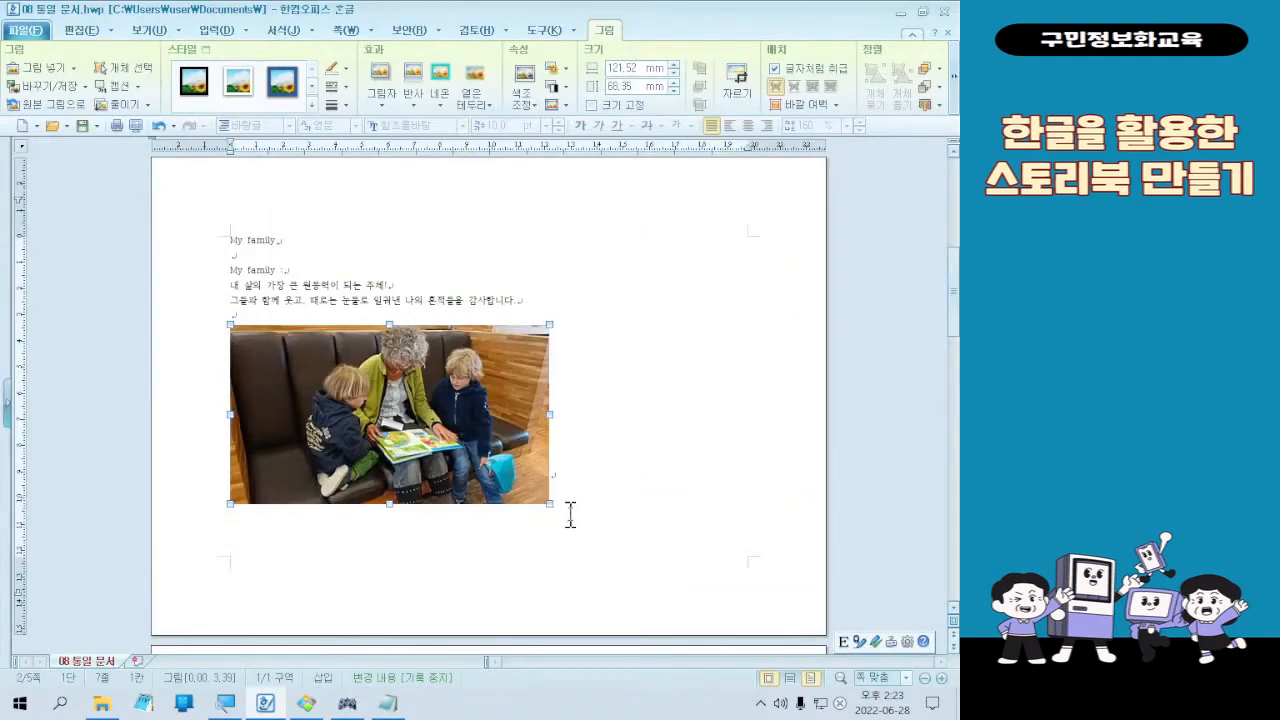
pyautogui.moveTo(550, 502); pyautogui.dragTo(532, 494)
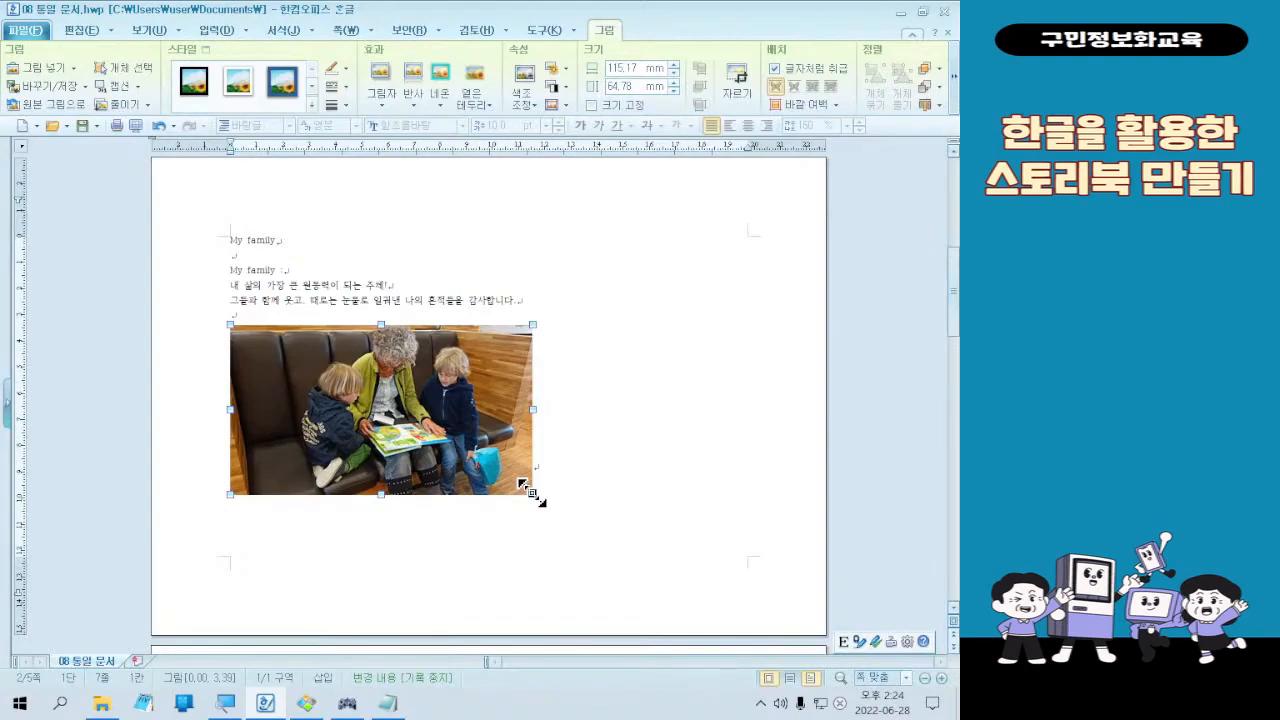
# Step: Add two blank lines after the last sentence of the "My reading time" passage on page 3
pyautogui.scroll(-5, 530, 490)
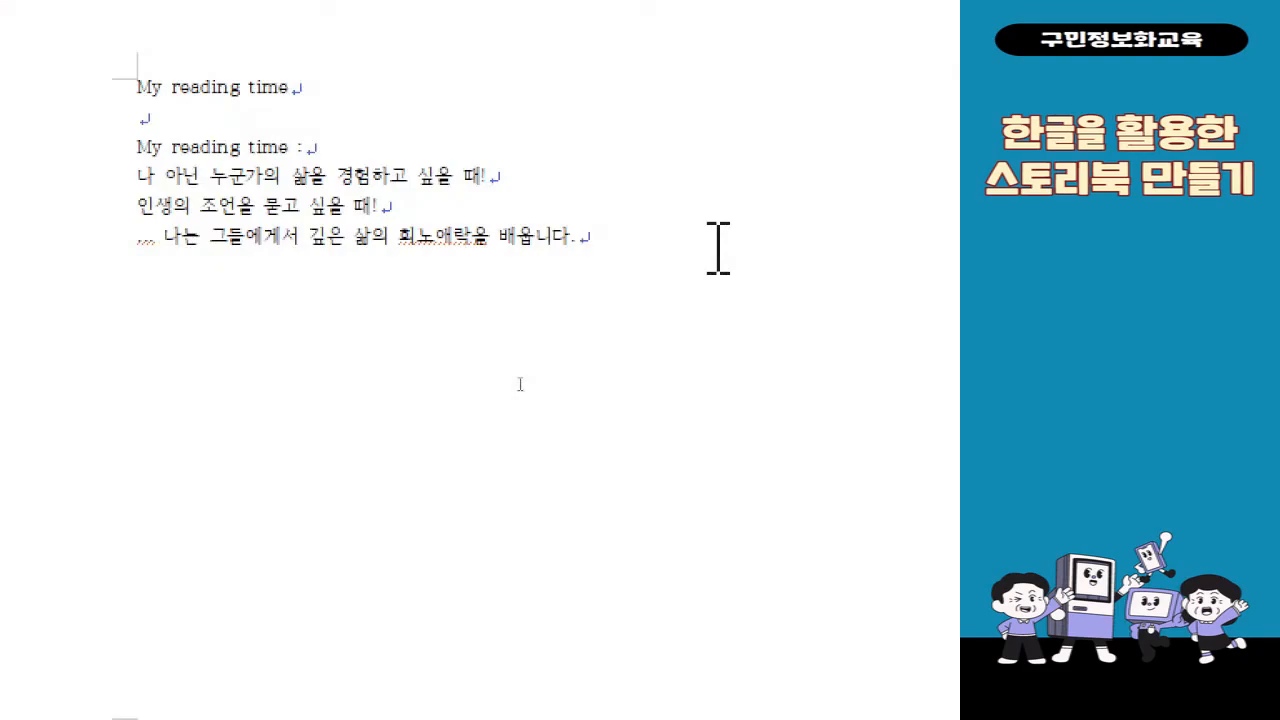
pyautogui.press('Return')
pyautogui.press('Return')
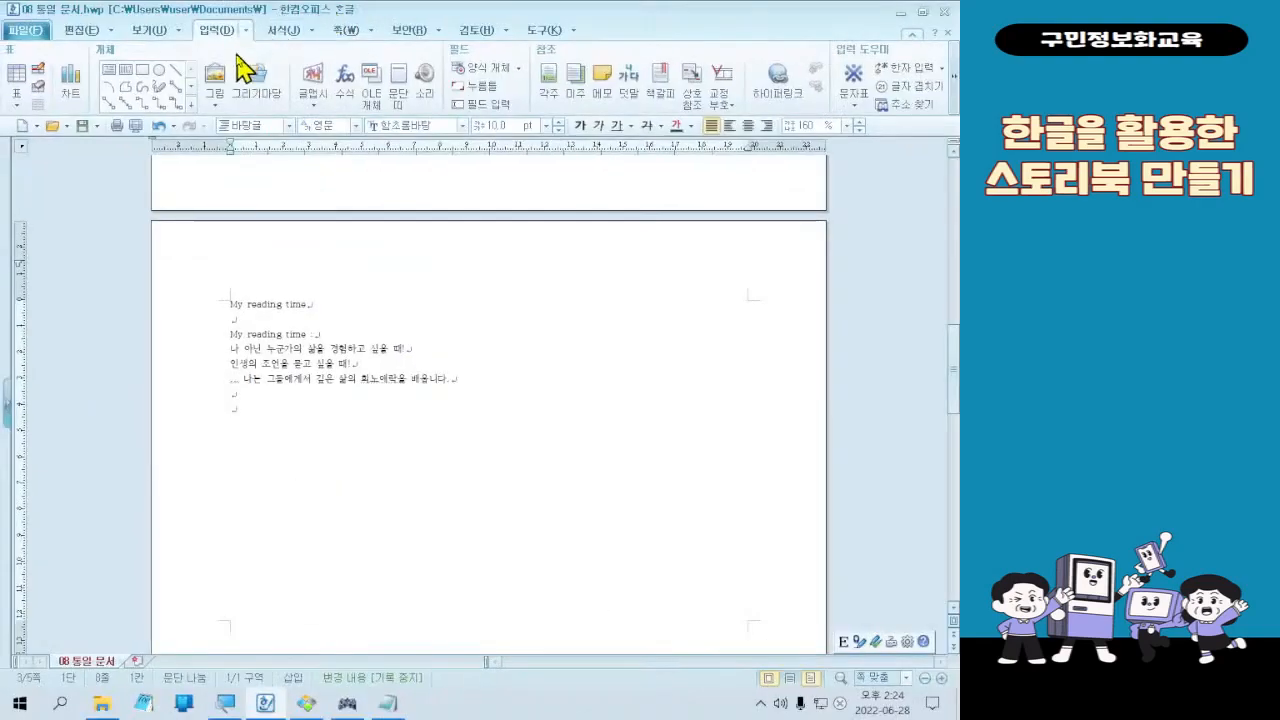
# Step: Insert the picture 그림2 from the 8회차 folder below the "My reading time" passage
pyautogui.click(205, 148)
pyautogui.click(440, 225)
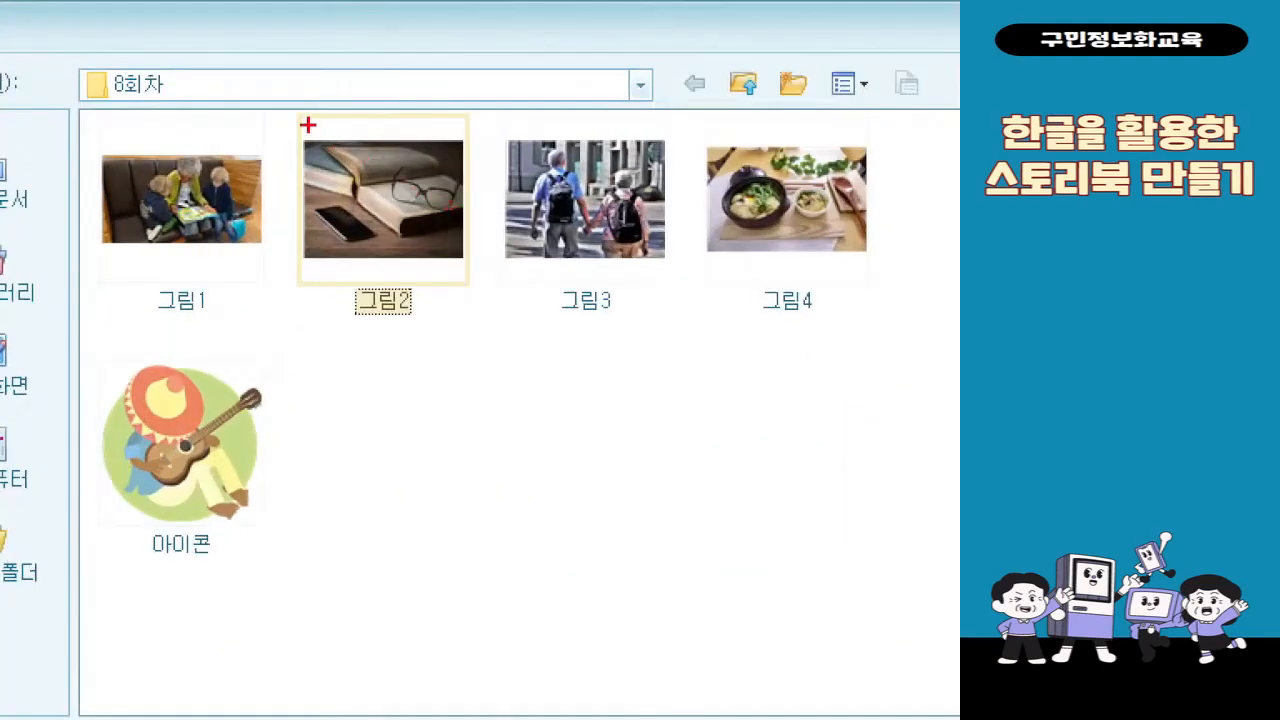
pyautogui.moveTo(315, 124)
pyautogui.mouseDown()
pyautogui.moveTo(456, 267)
pyautogui.moveTo(468, 304)
pyautogui.mouseUp()
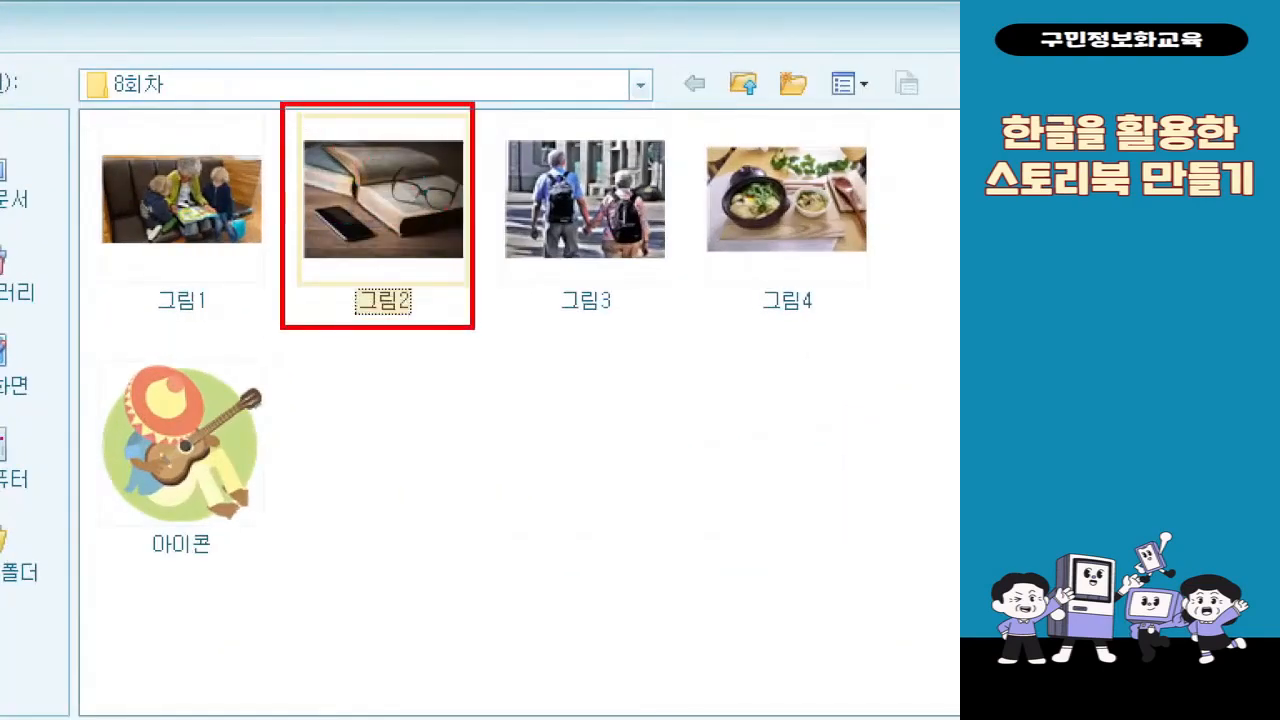
pyautogui.moveTo(384, 101)
pyautogui.mouseDown()
pyautogui.moveTo(427, 145)
pyautogui.moveTo(469, 67)
pyautogui.mouseUp()
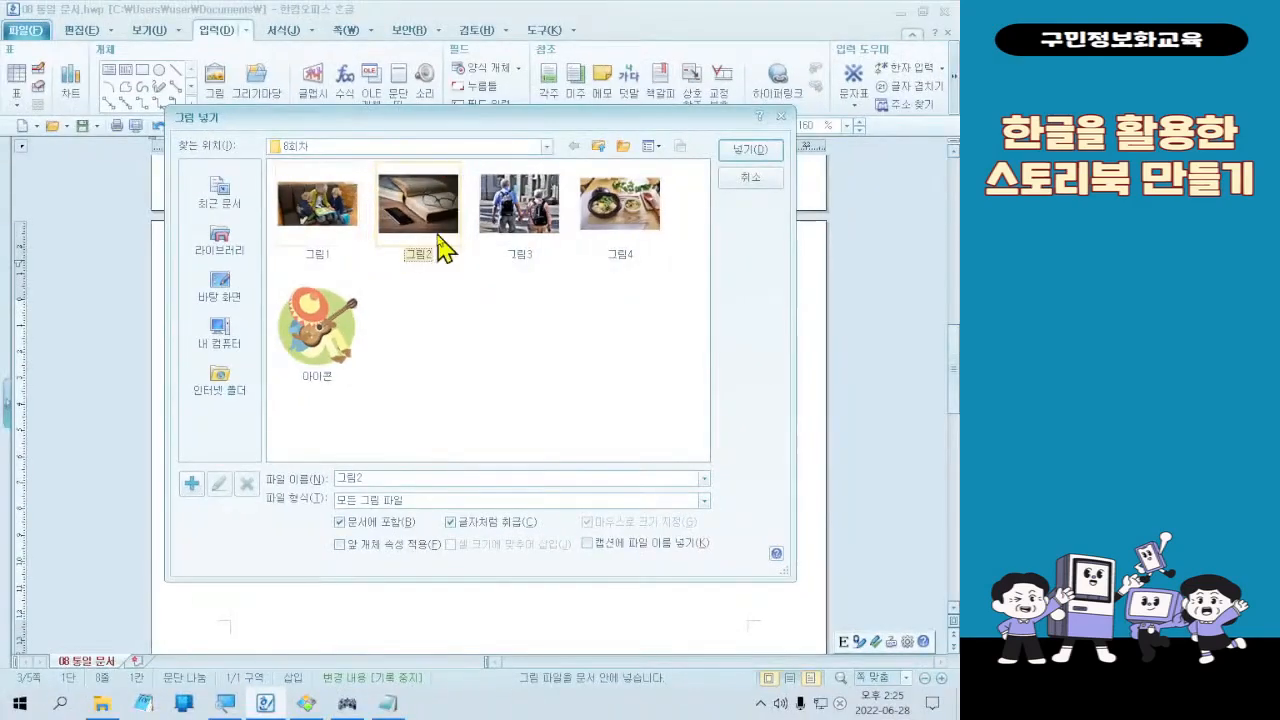
pyautogui.doubleClick(383, 300)
# Step: Shrink the picture of the books and glasses proportionally until it fits below the passage on page 3, and deselect it
pyautogui.click(546, 388)
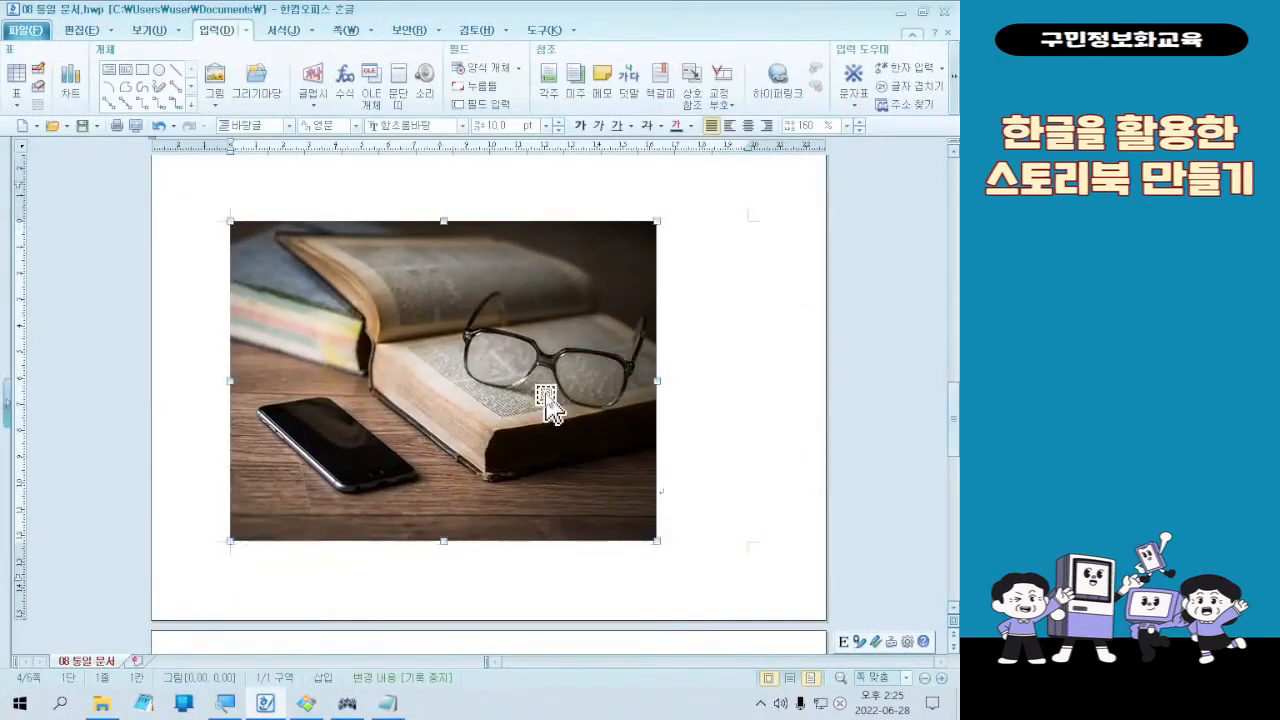
pyautogui.click(553, 405)
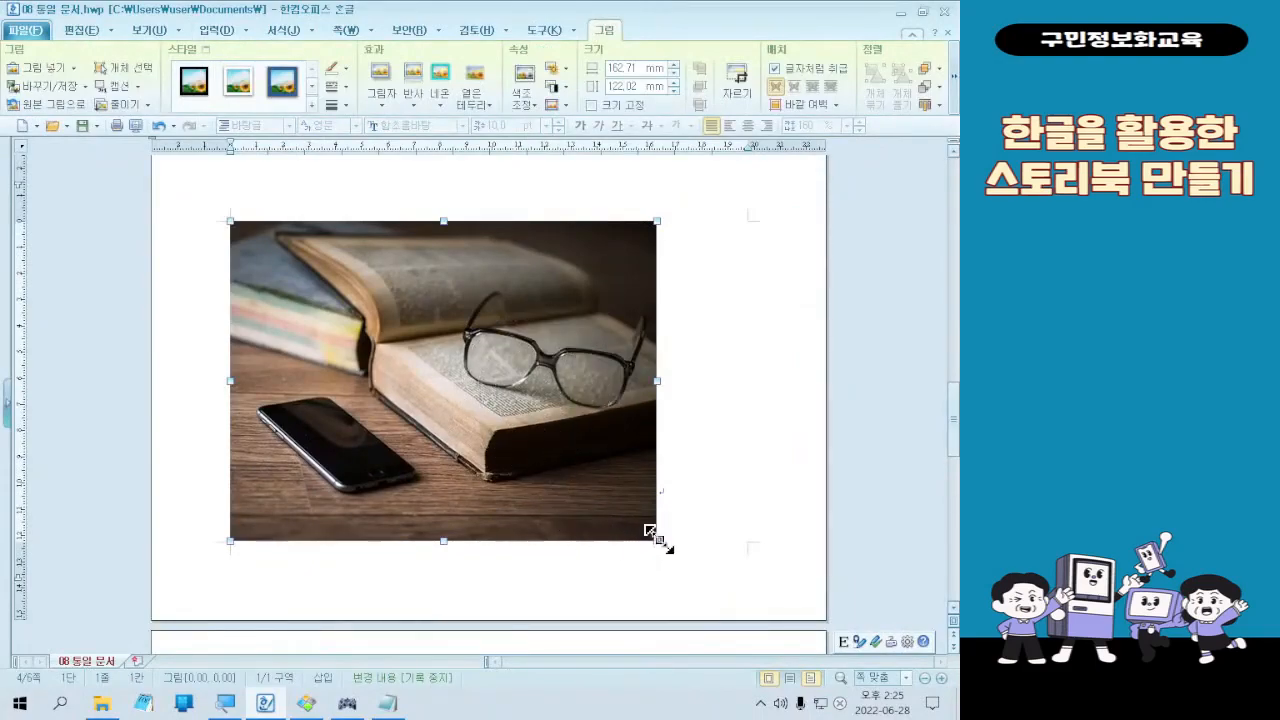
pyautogui.moveTo(657, 541); pyautogui.dragTo(482, 410)
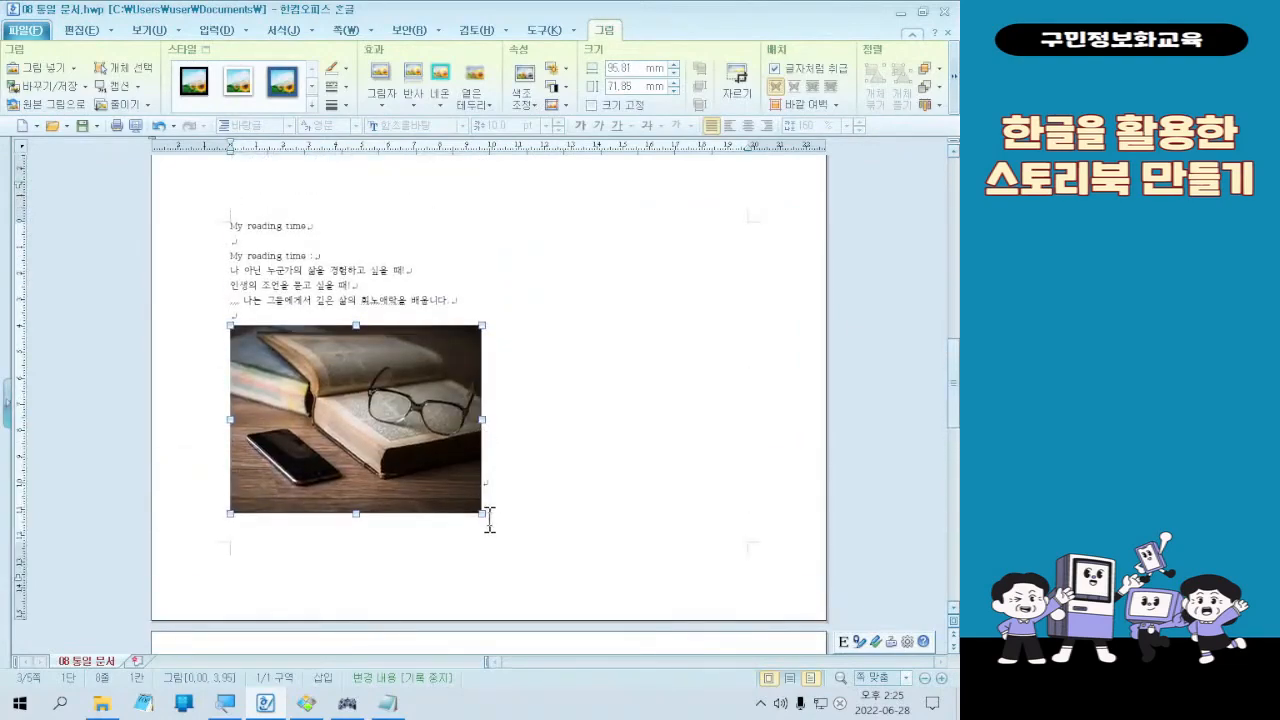
pyautogui.moveTo(482, 513); pyautogui.dragTo(453, 491)
pyautogui.click(540, 410)
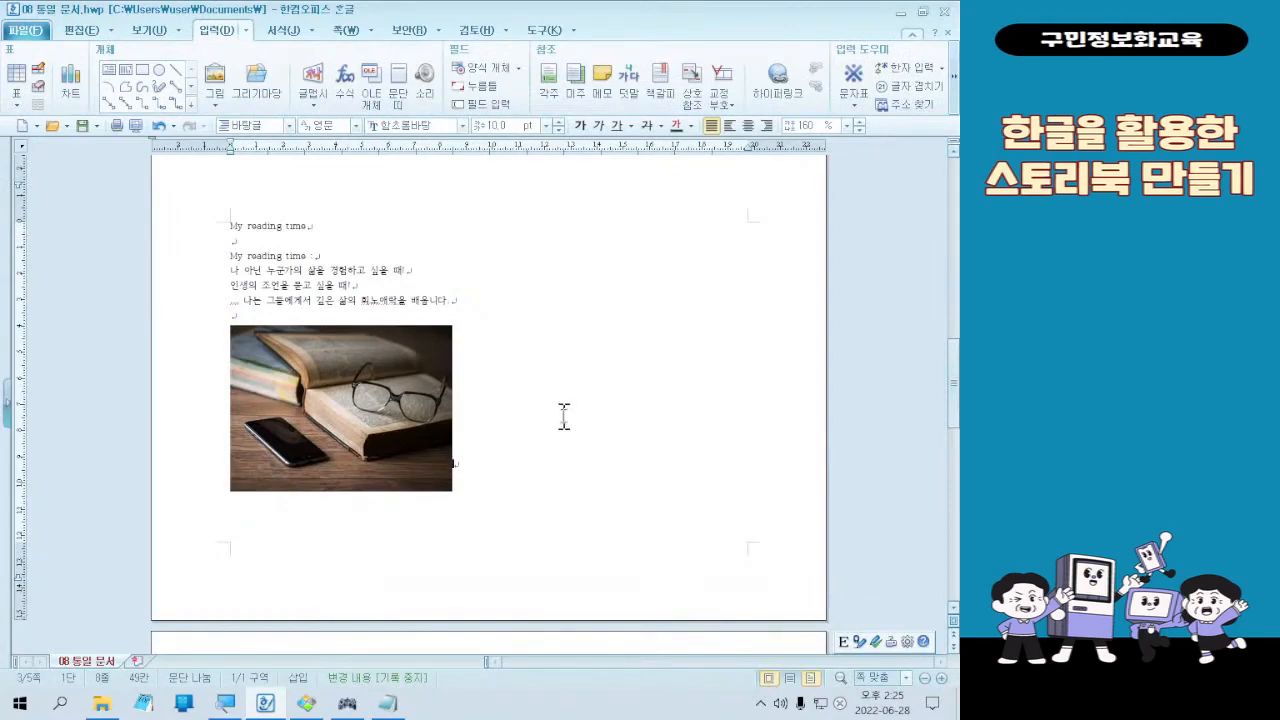
# Step: Add two blank lines after the last quotation of the "My happy trip" passage on page 4
pyautogui.scroll(-8, 564, 416)
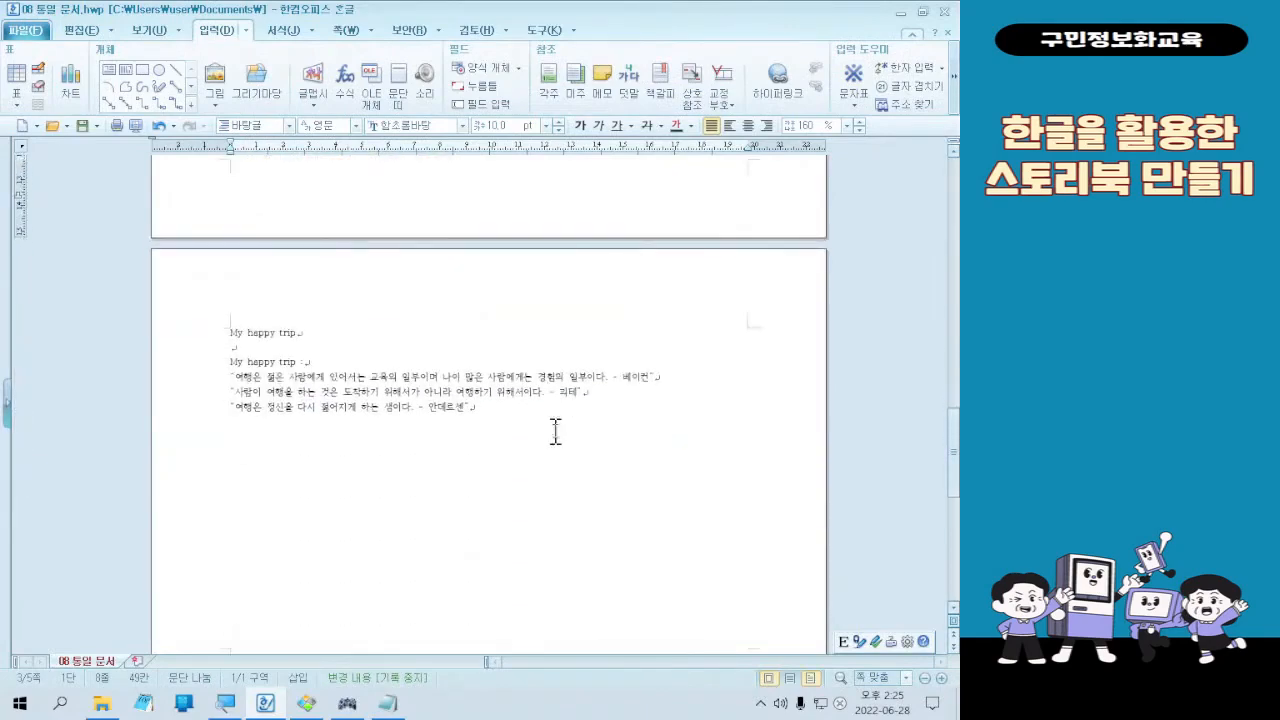
pyautogui.click(554, 405)
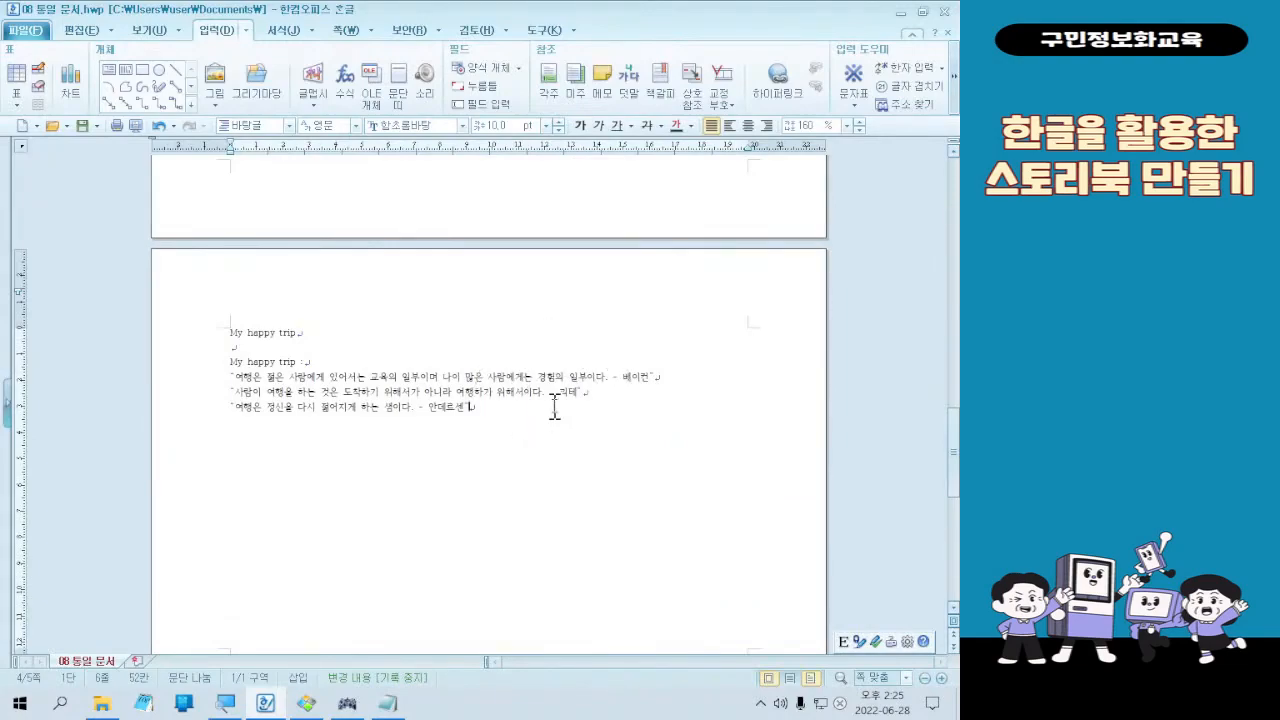
pyautogui.press('Return')
pyautogui.press('Return')
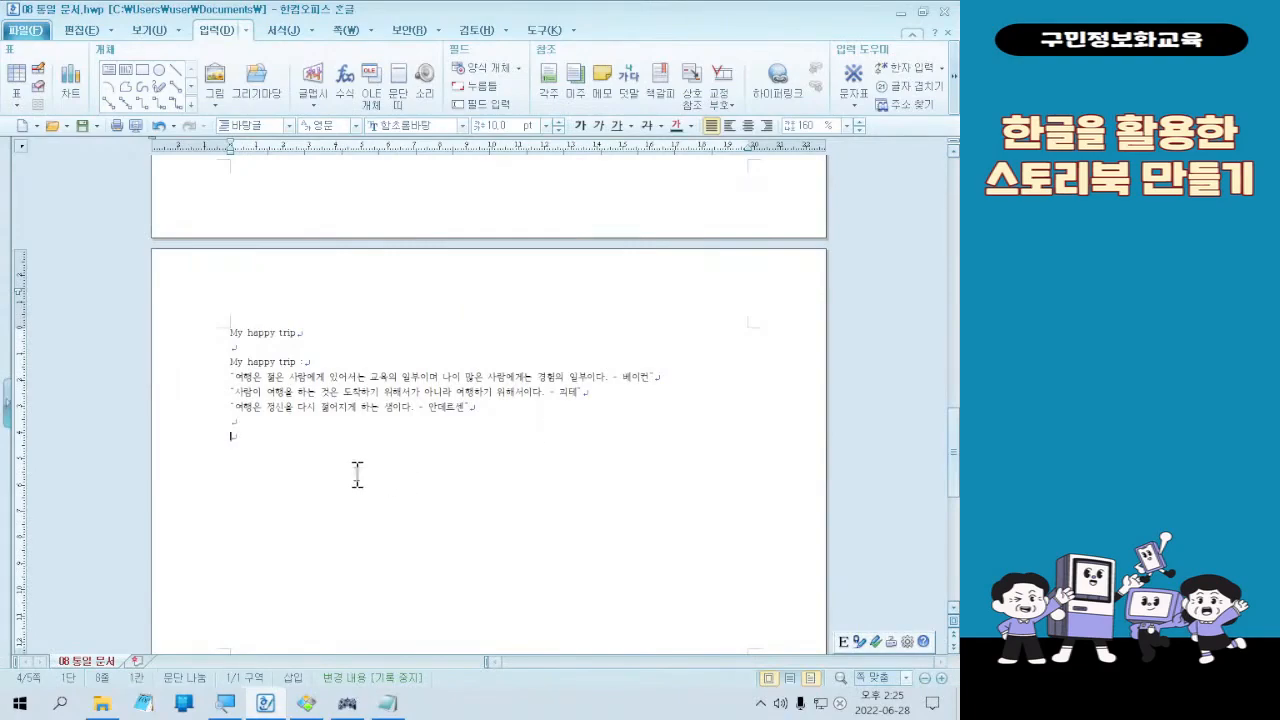
pyautogui.hotkey('ctrl', '1')
pyautogui.click(357, 474)
pyautogui.moveTo(97, 442); pyautogui.dragTo(151, 442)
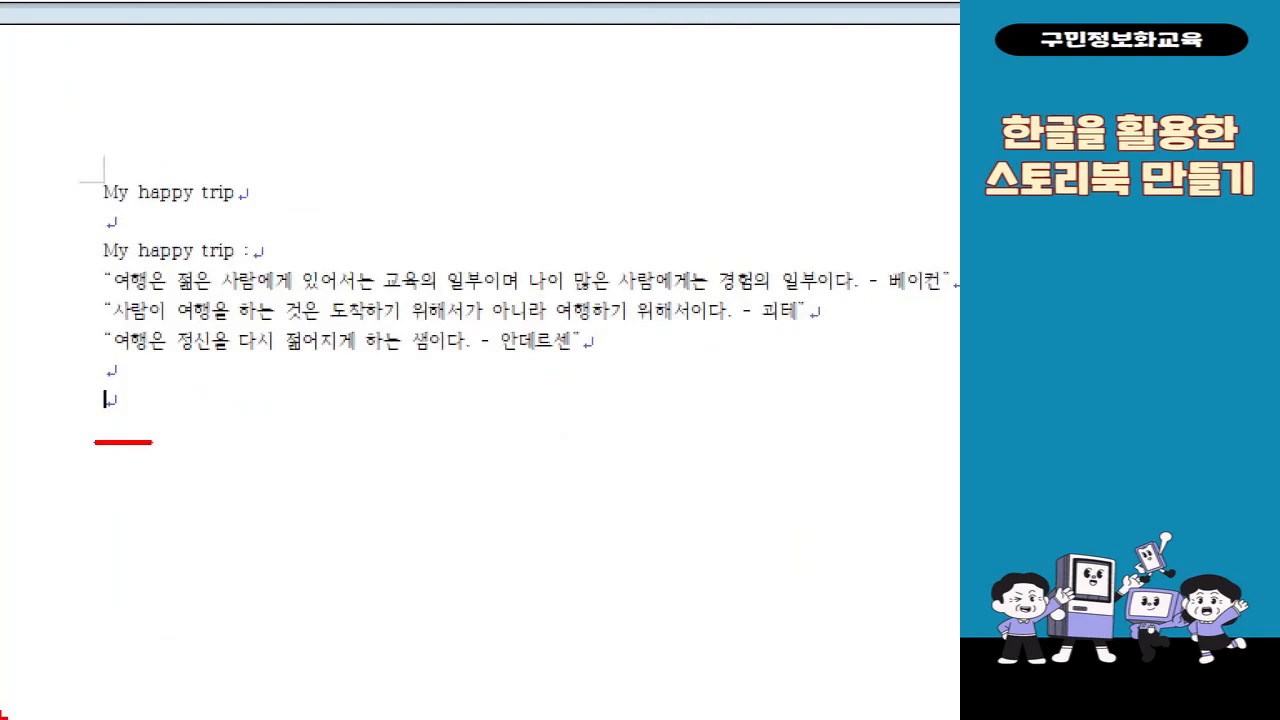
pyautogui.press('Escape')
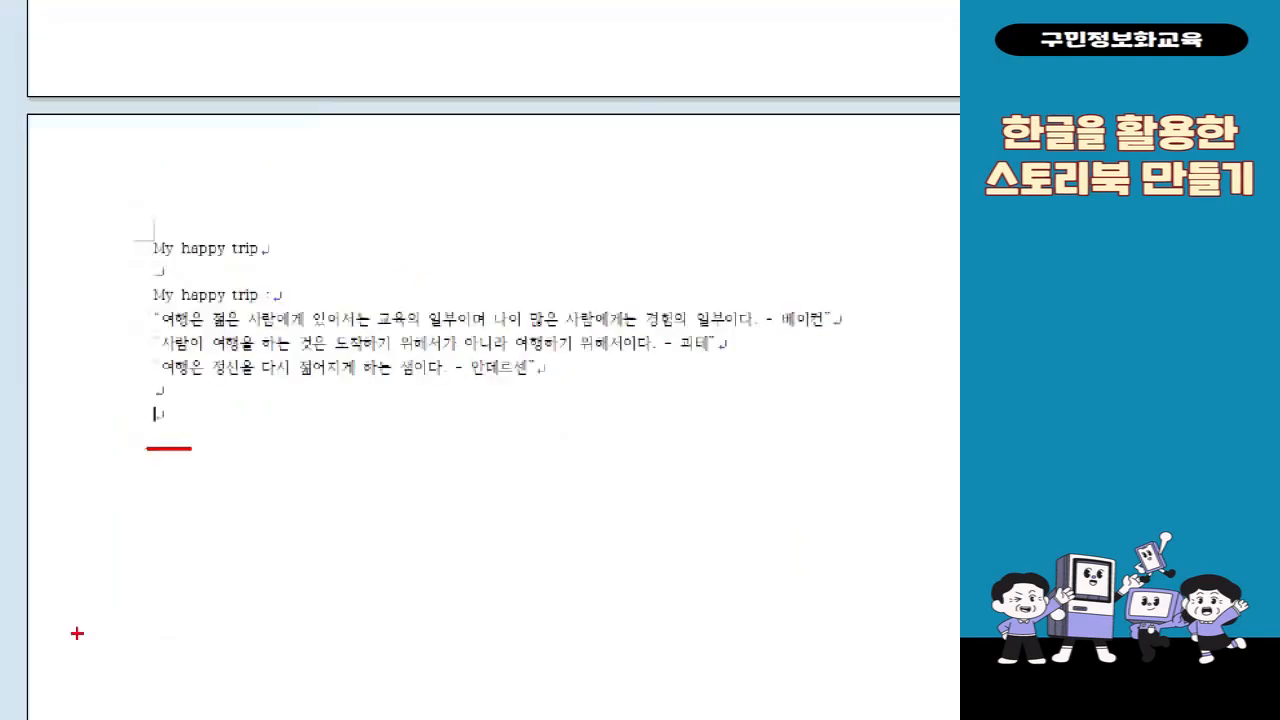
pyautogui.hotkey('ctrl', '1')
pyautogui.click(241, 10)
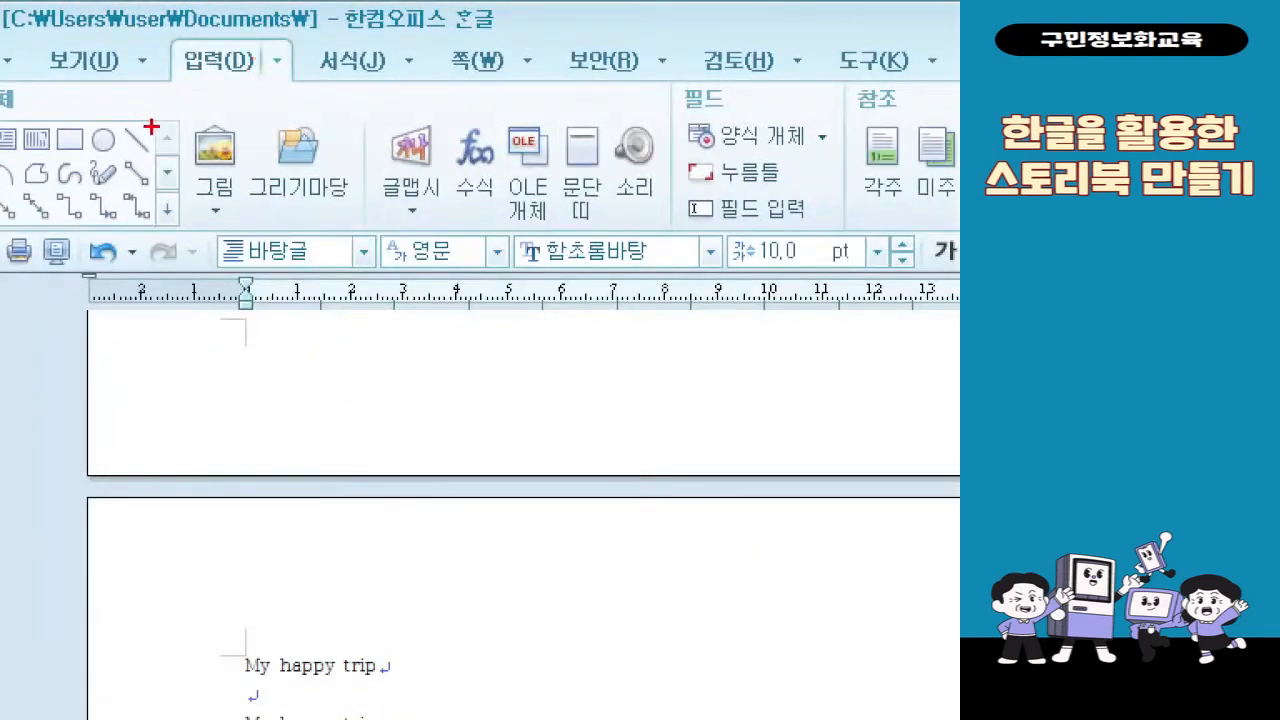
pyautogui.moveTo(157, 126)
pyautogui.mouseDown()
pyautogui.moveTo(280, 169)
pyautogui.moveTo(355, 543)
pyautogui.mouseUp()
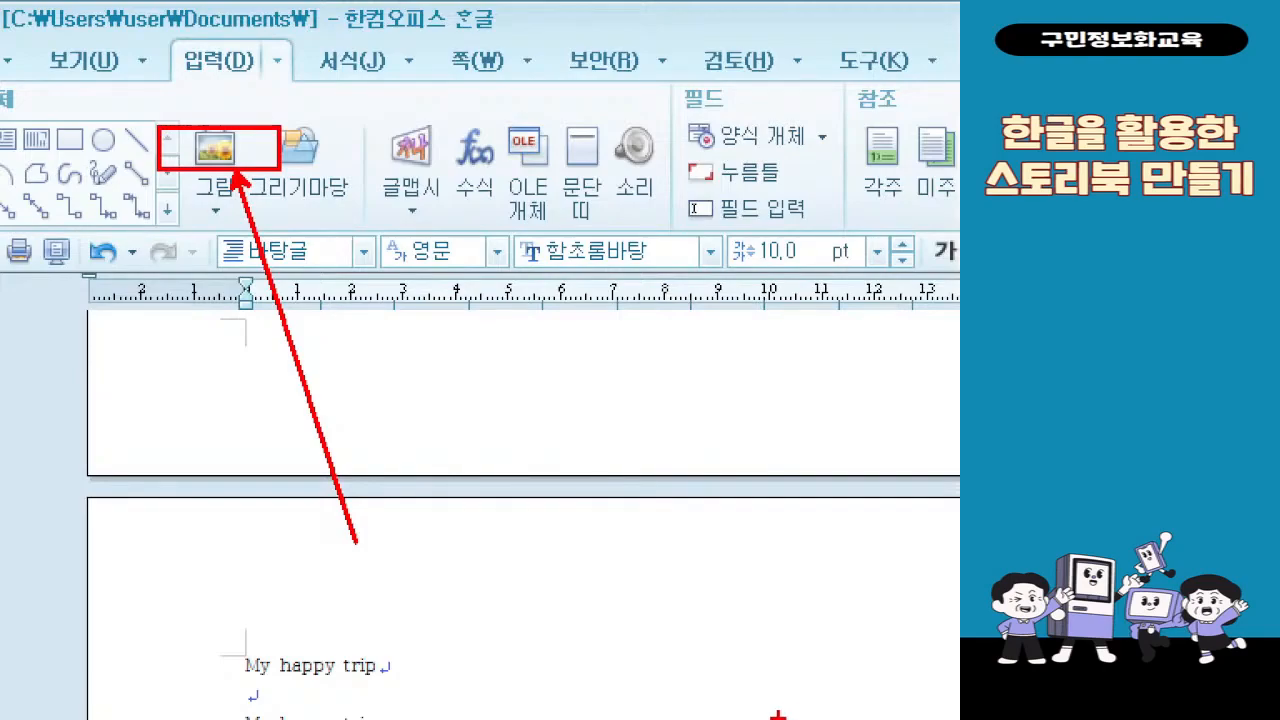
pyautogui.press('Escape')
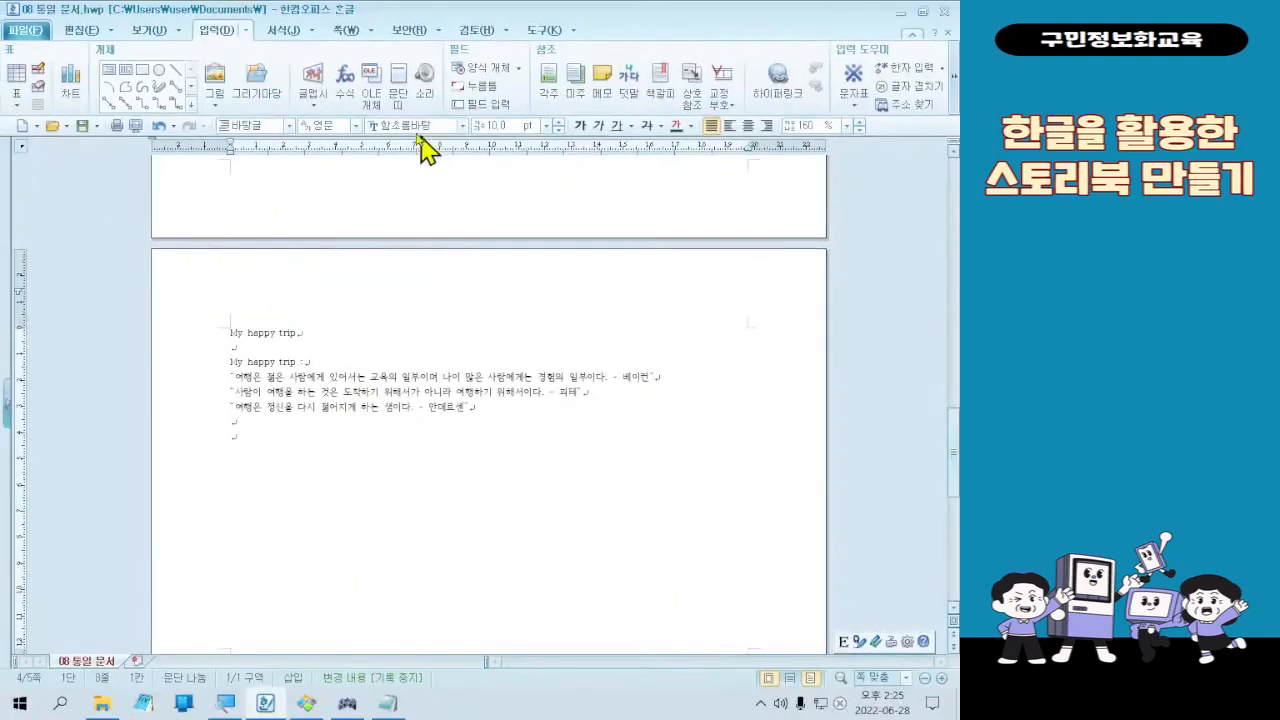
# Step: Insert the picture 그림3 from the 8회차 folder below the "My happy trip" passage
pyautogui.click(216, 77)
pyautogui.click(531, 244)
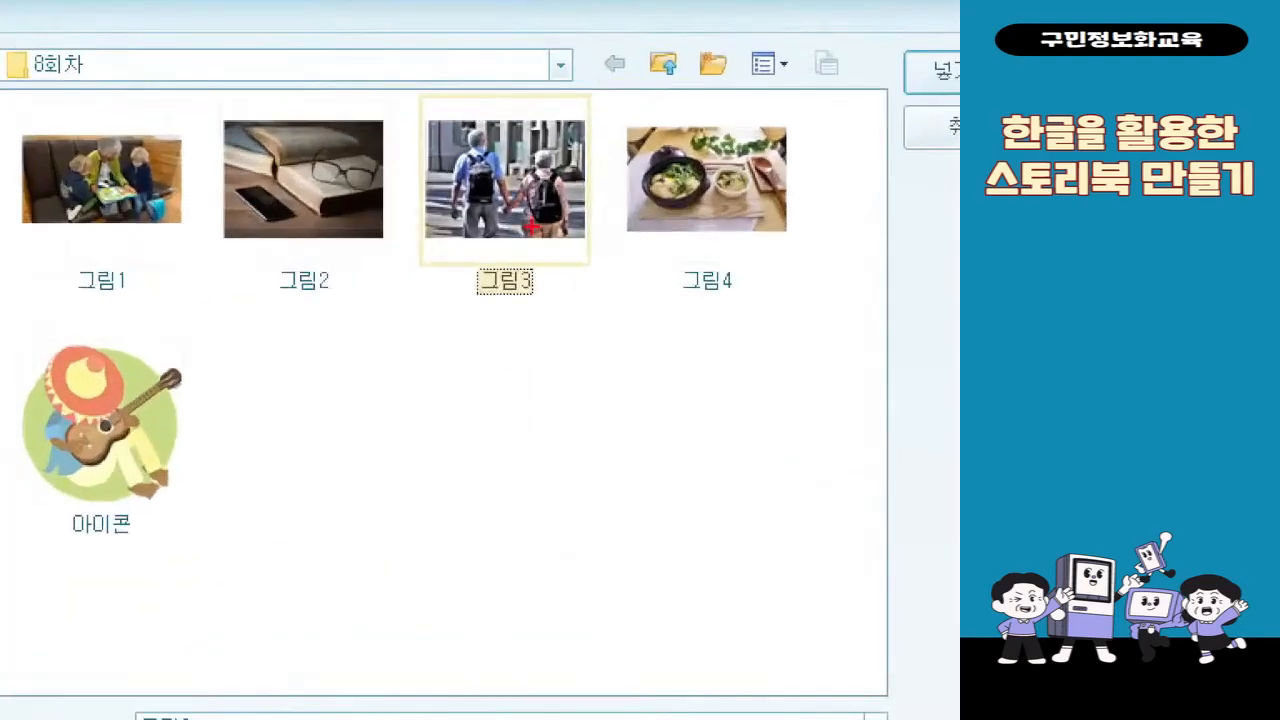
pyautogui.moveTo(421, 83)
pyautogui.mouseDown()
pyautogui.moveTo(634, 414)
pyautogui.moveTo(578, 383)
pyautogui.mouseUp()
pyautogui.moveTo(614, 313)
pyautogui.mouseDown()
pyautogui.moveTo(643, 358)
pyautogui.moveTo(691, 240)
pyautogui.mouseUp()
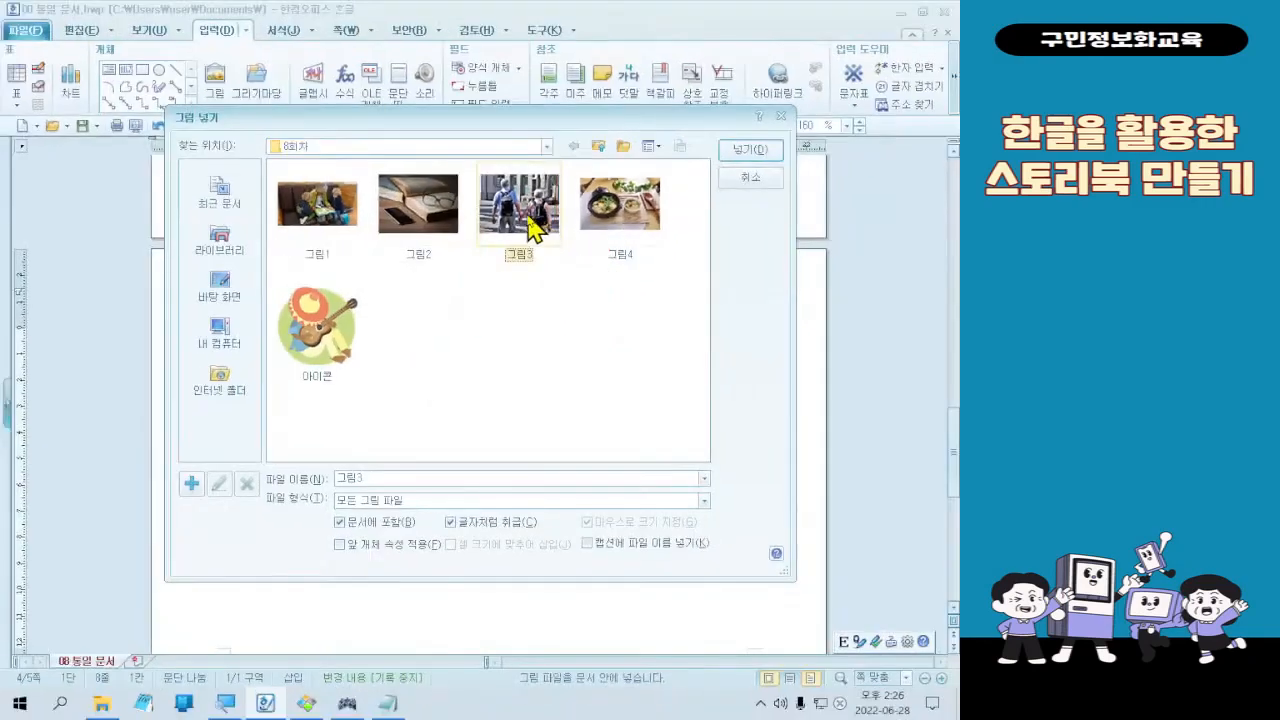
pyautogui.doubleClick(524, 280)
# Step: Shrink the picture of the walking couple proportionally to about 96 × 72 mm so it fits on page 4
pyautogui.click(512, 322)
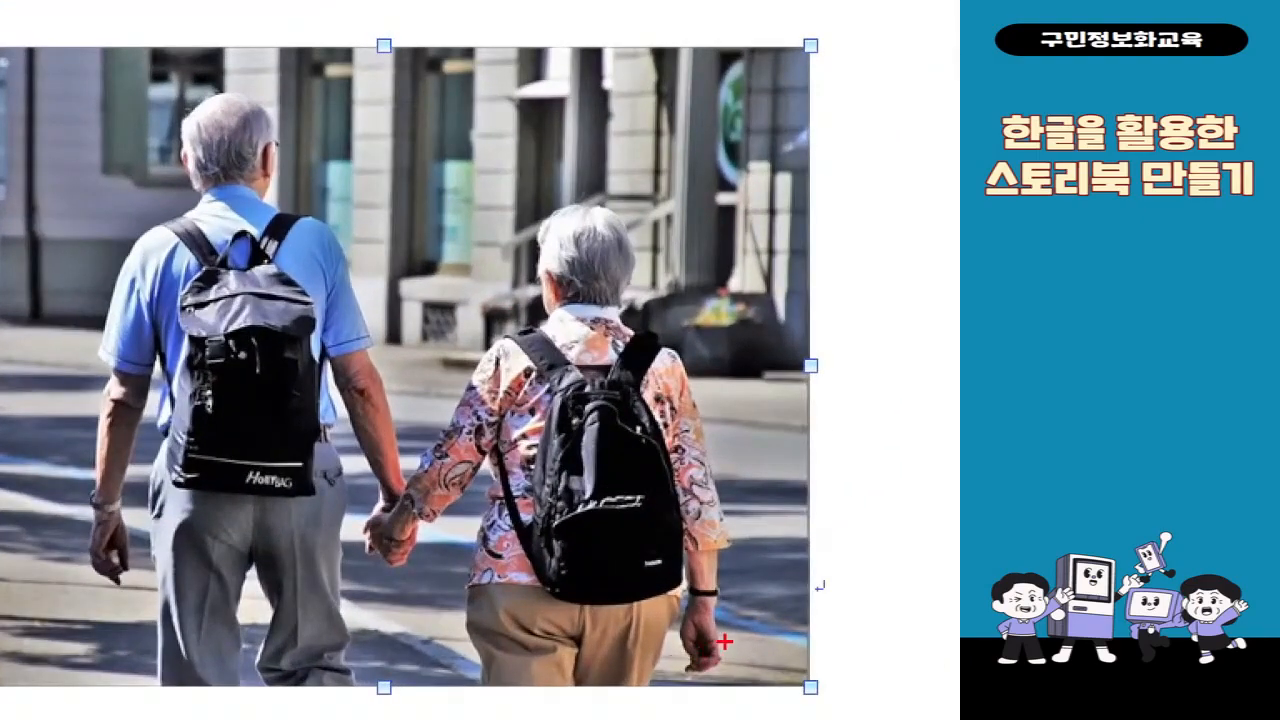
pyautogui.moveTo(664, 530); pyautogui.dragTo(755, 581)
pyautogui.moveTo(497, 445)
pyautogui.mouseDown()
pyautogui.moveTo(806, 643)
pyautogui.moveTo(700, 586)
pyautogui.moveTo(776, 652)
pyautogui.mouseUp()
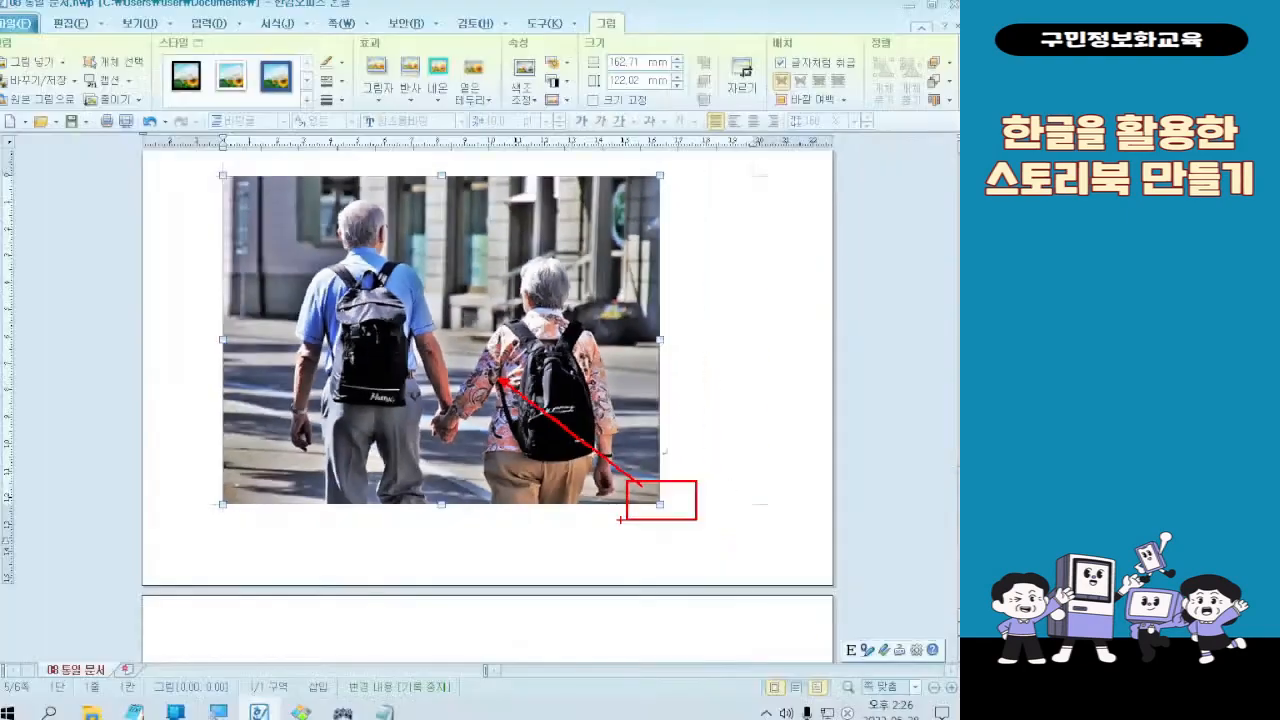
pyautogui.moveTo(565, 420); pyautogui.dragTo(485, 345)
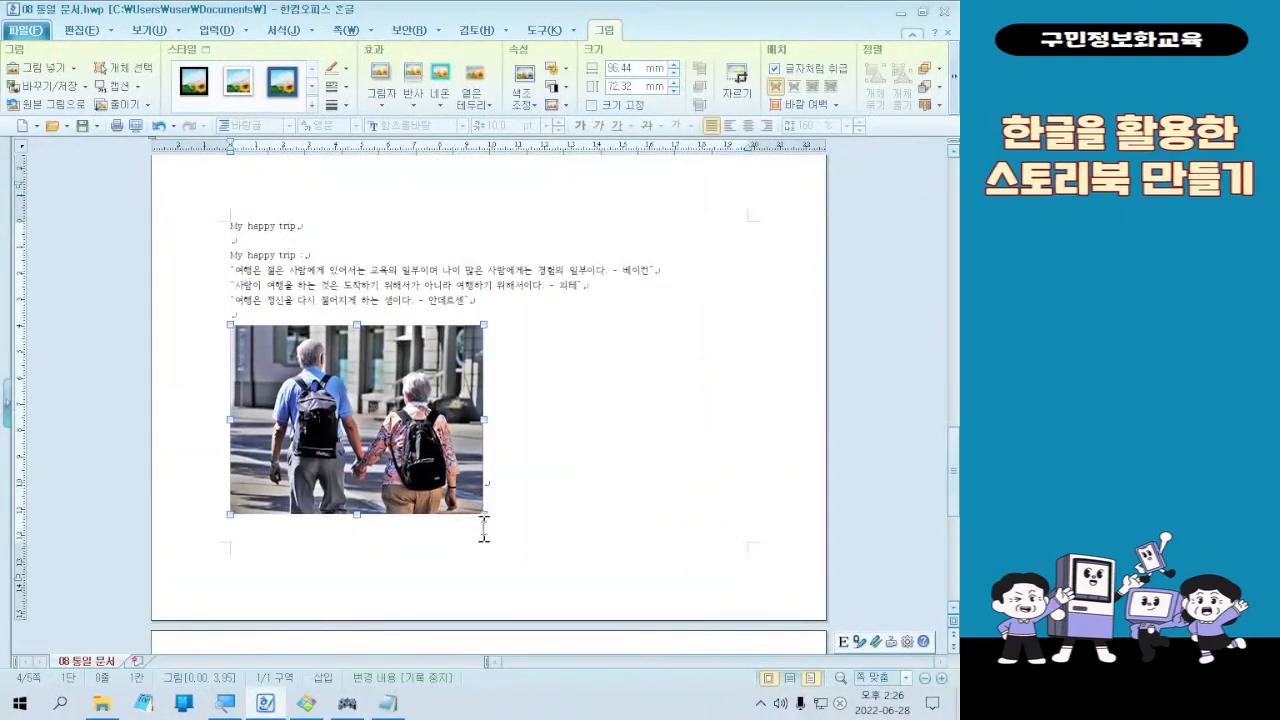
# Step: Add two blank lines after the last sentence of the "My favorite food" passage on page 5
pyautogui.scroll(-3, 784, 565)
pyautogui.scroll(-3, 784, 565)
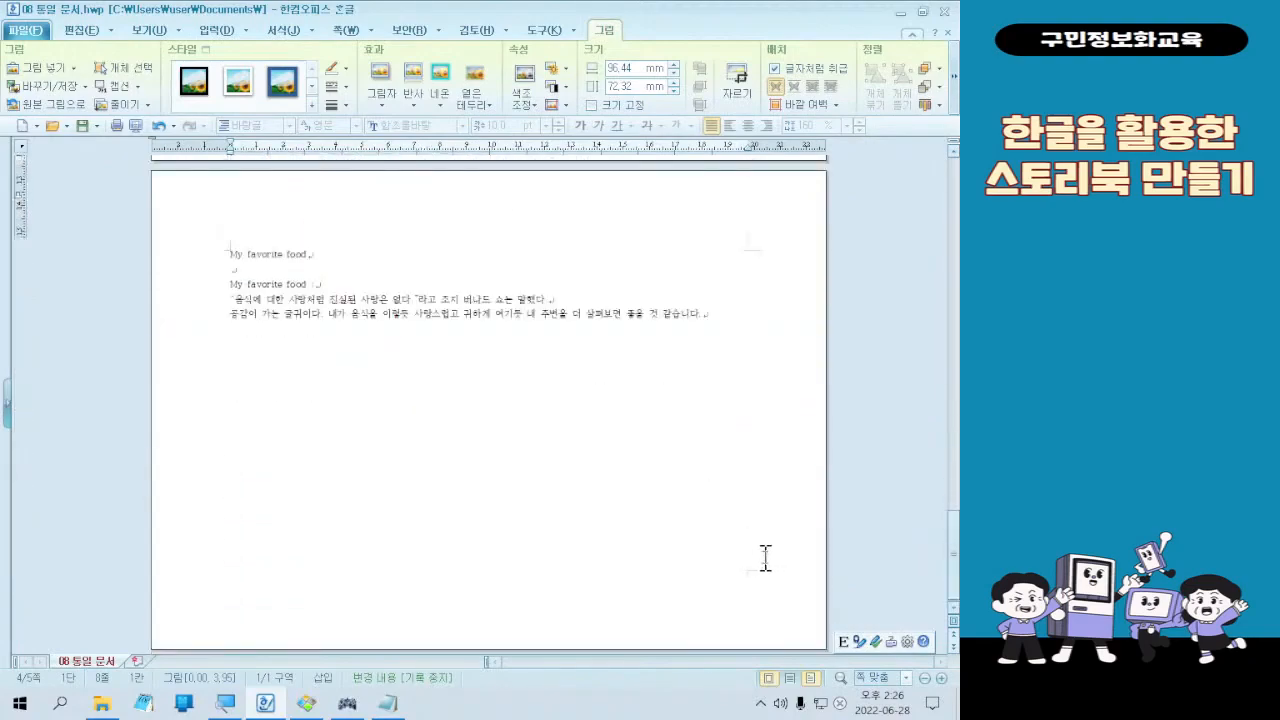
pyautogui.click(741, 333)
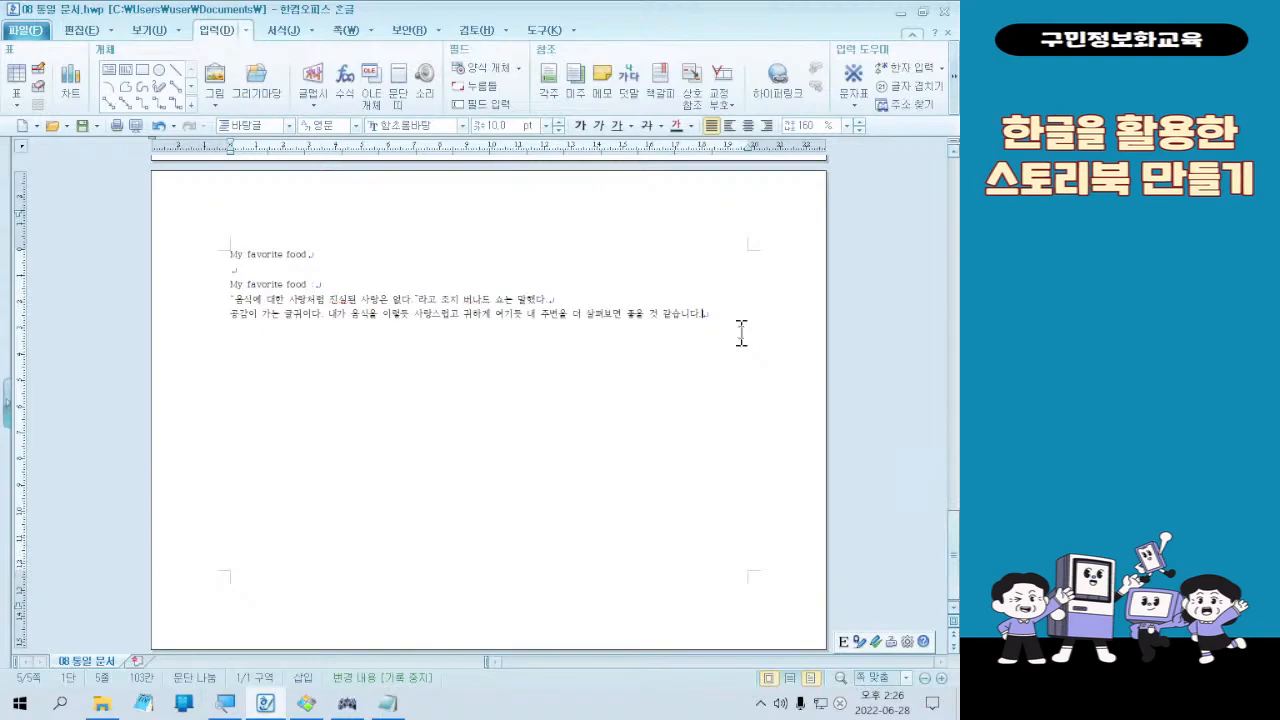
pyautogui.press('Return')
pyautogui.press('Return')
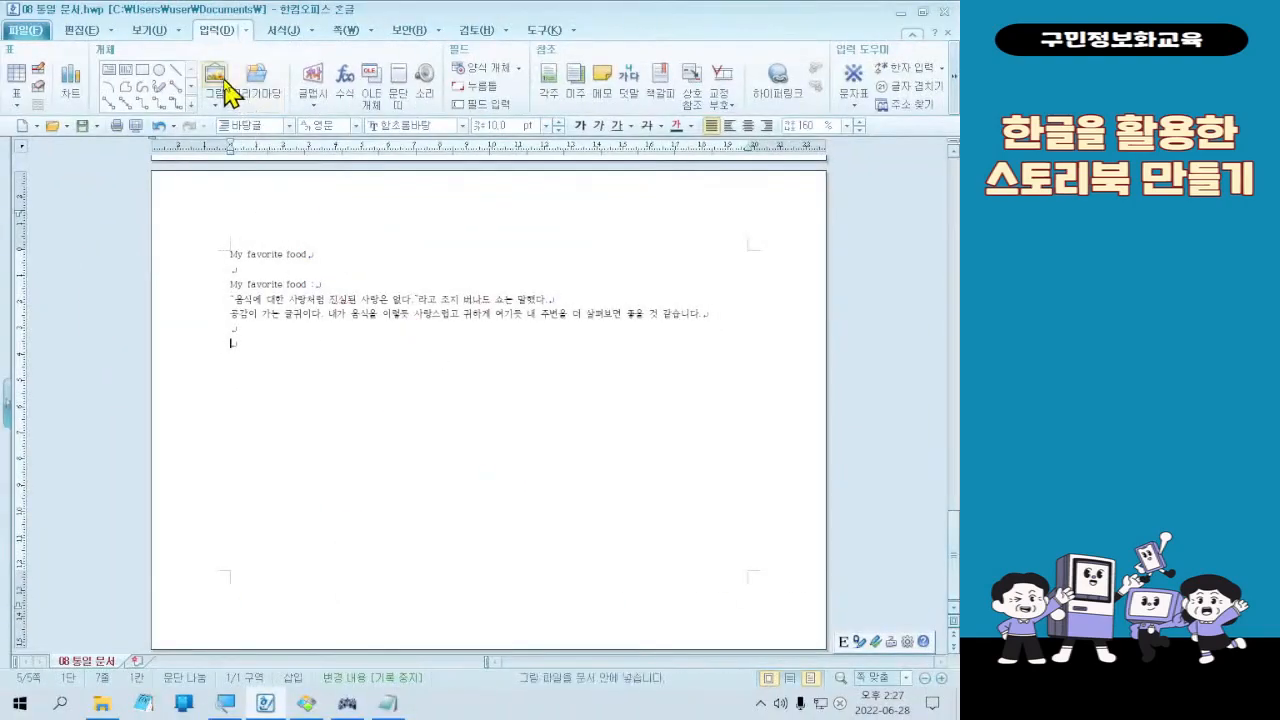
# Step: Insert the picture 그림4 from the 8회차 folder below the "My favorite food" passage and enlarge it to about 110 × 73 mm
pyautogui.click(175, 162)
pyautogui.click(620, 215)
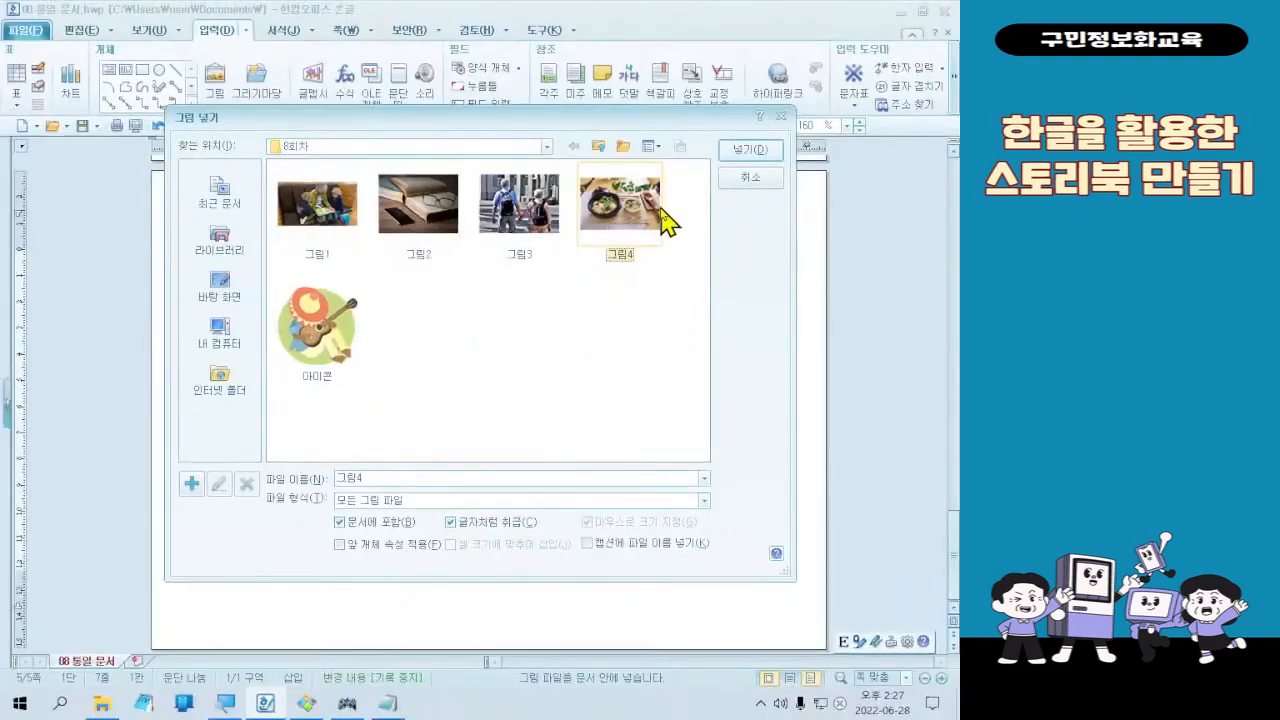
pyautogui.doubleClick(630, 225)
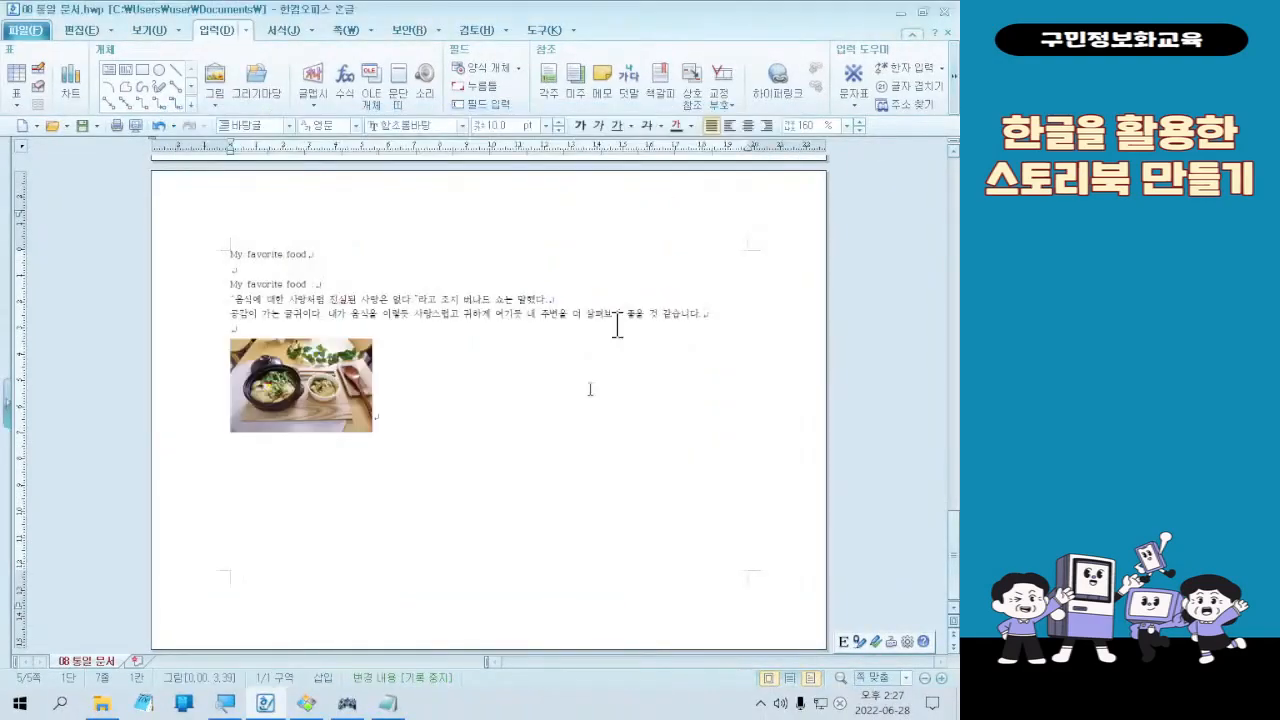
pyautogui.click(250, 408)
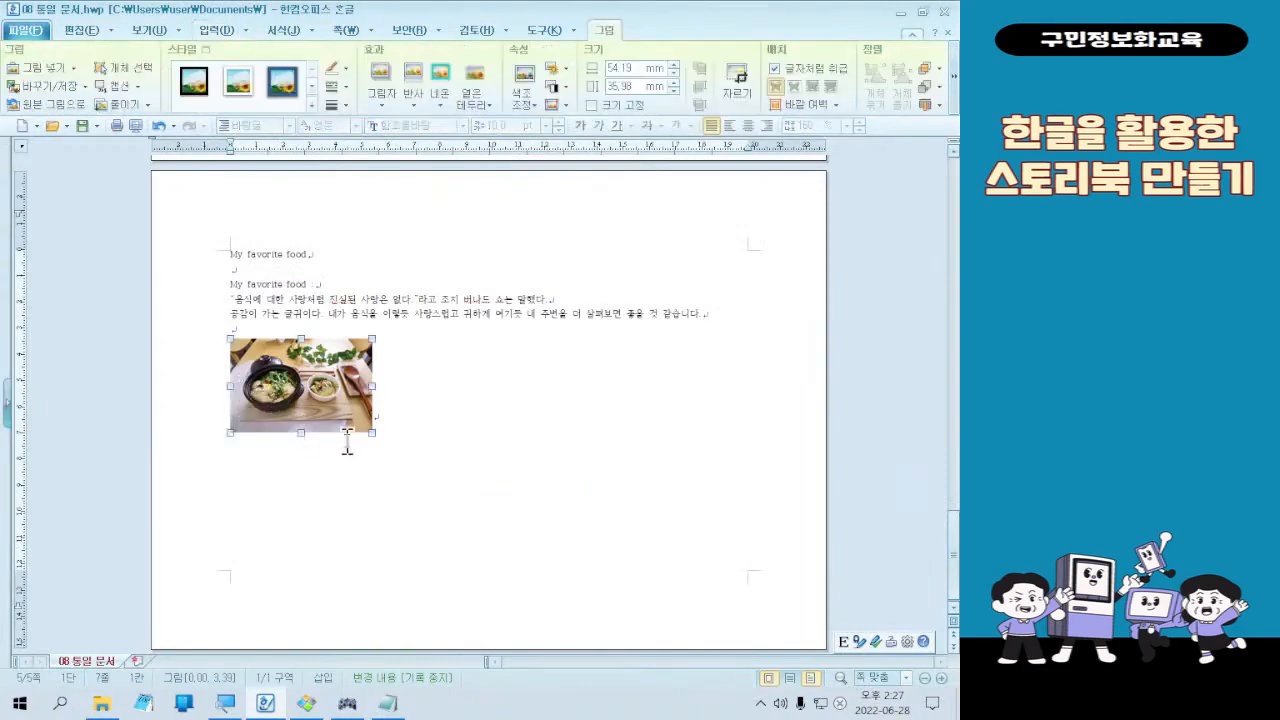
pyautogui.moveTo(367, 432); pyautogui.dragTo(518, 530)
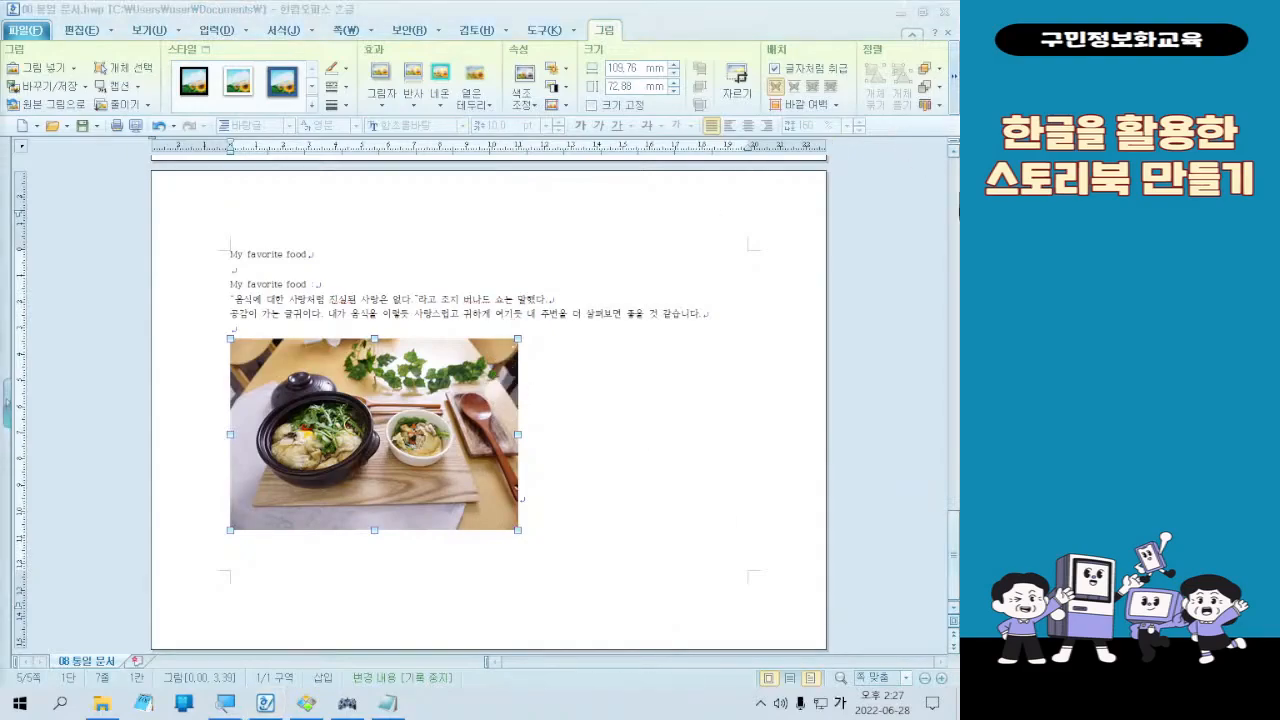
# Step: Select the title "My family" on the first line of page 2
pyautogui.scroll(20, 580, 500)
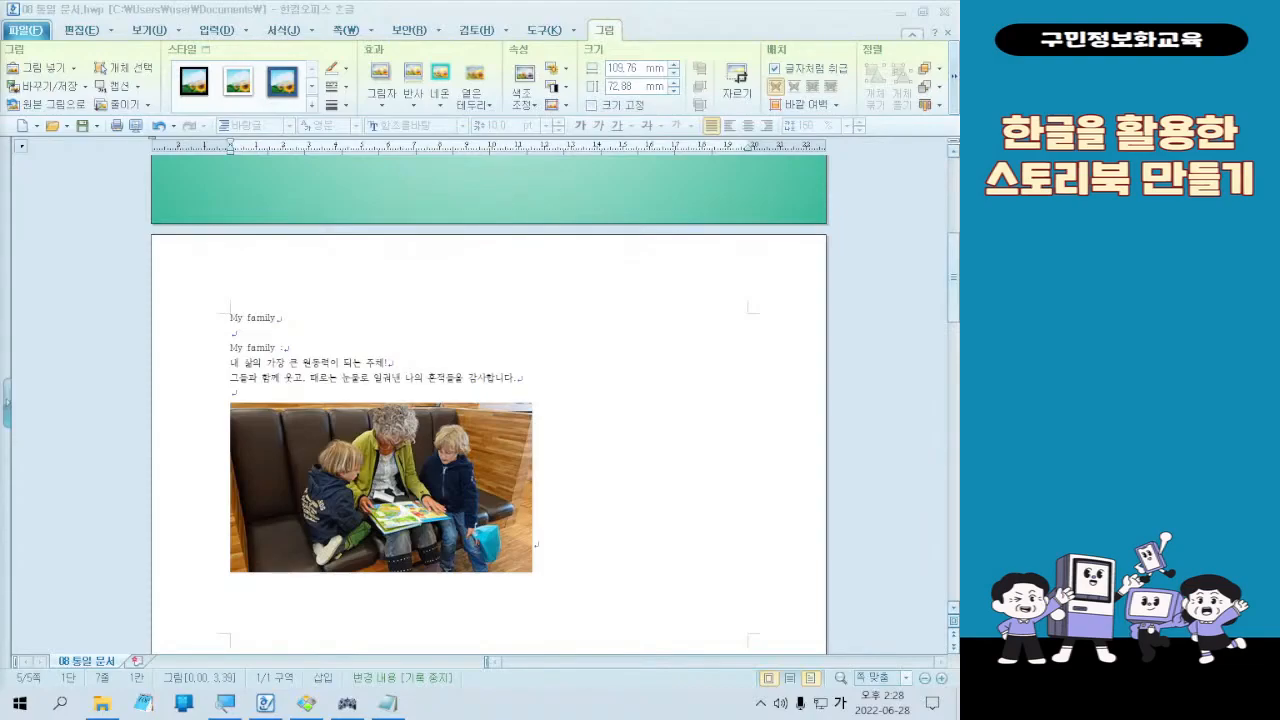
pyautogui.click(325, 343)
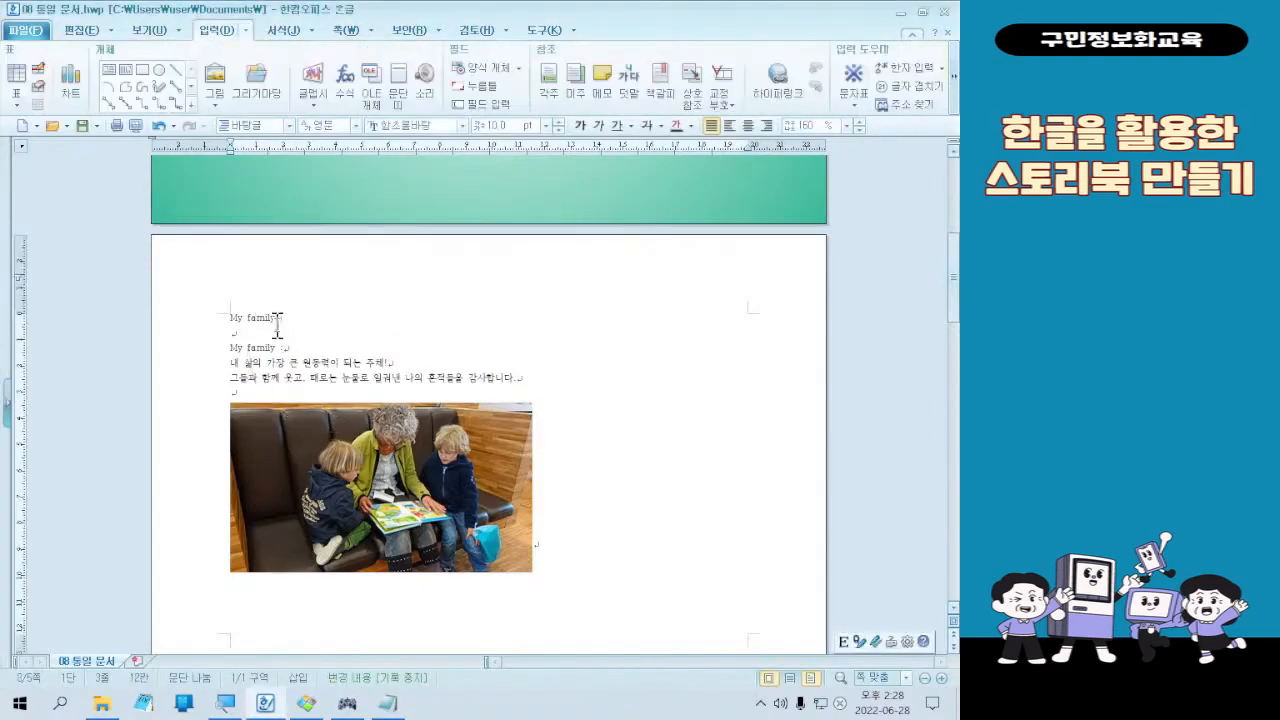
pyautogui.click(285, 318)
pyautogui.moveTo(137, 271); pyautogui.dragTo(312, 352)
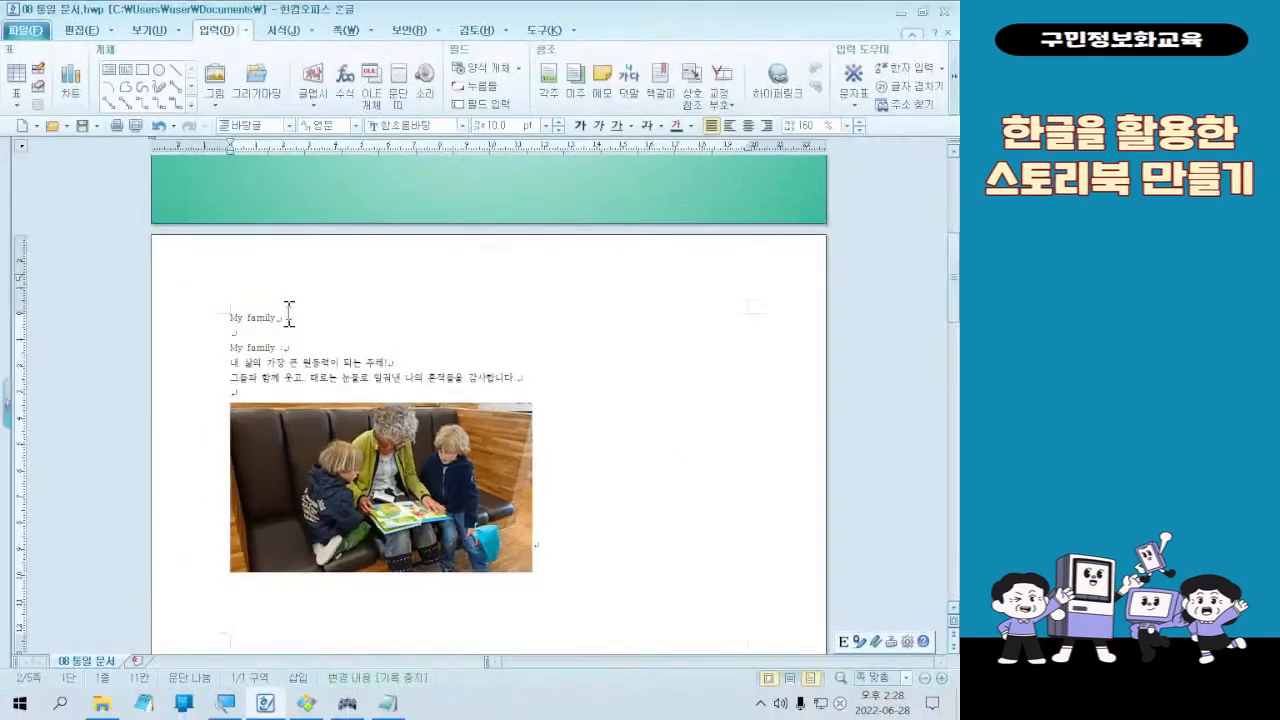
pyautogui.hotkey('shift', 'Home')
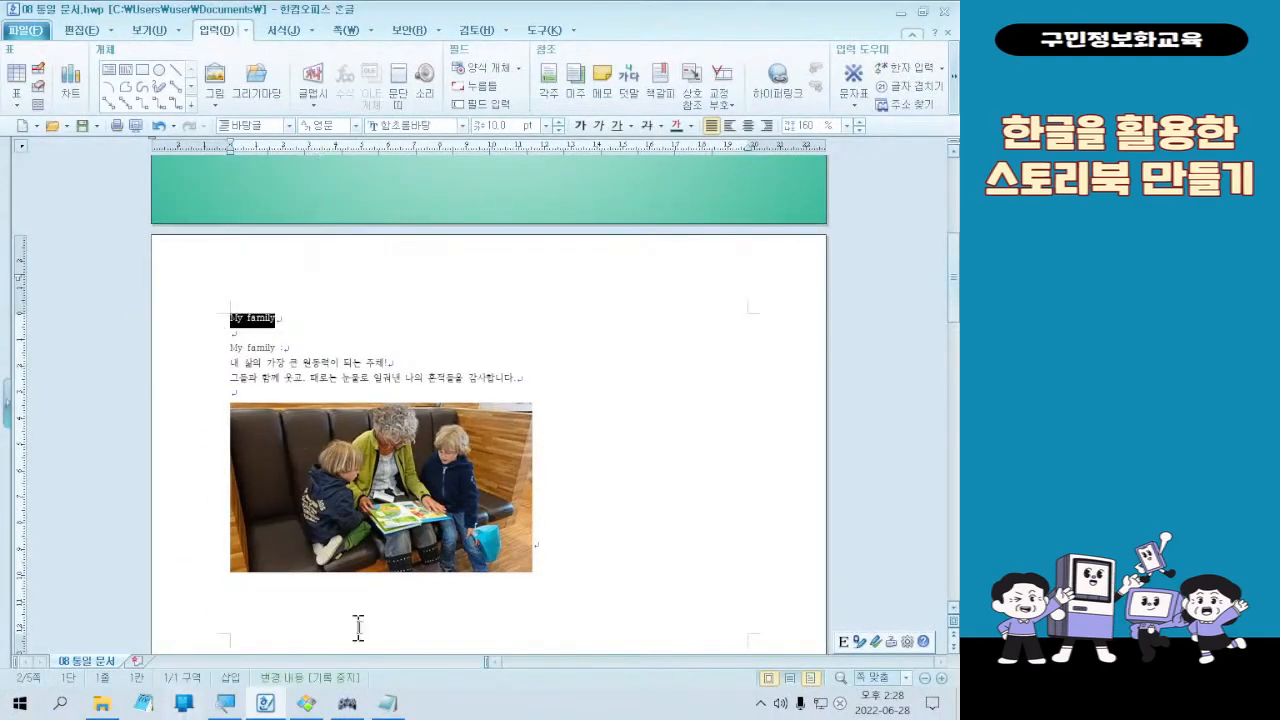
pyautogui.click(366, 712)
pyautogui.press('ctrl')
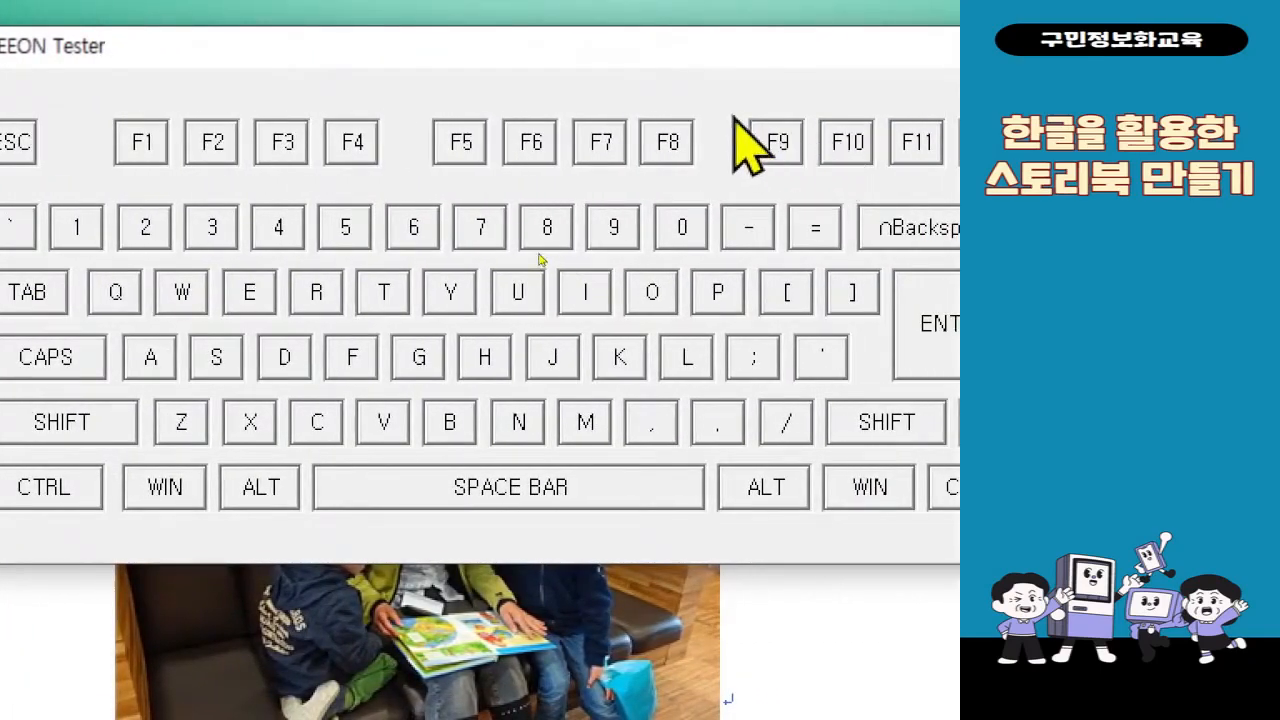
pyautogui.press('F6')
pyautogui.press('F6')
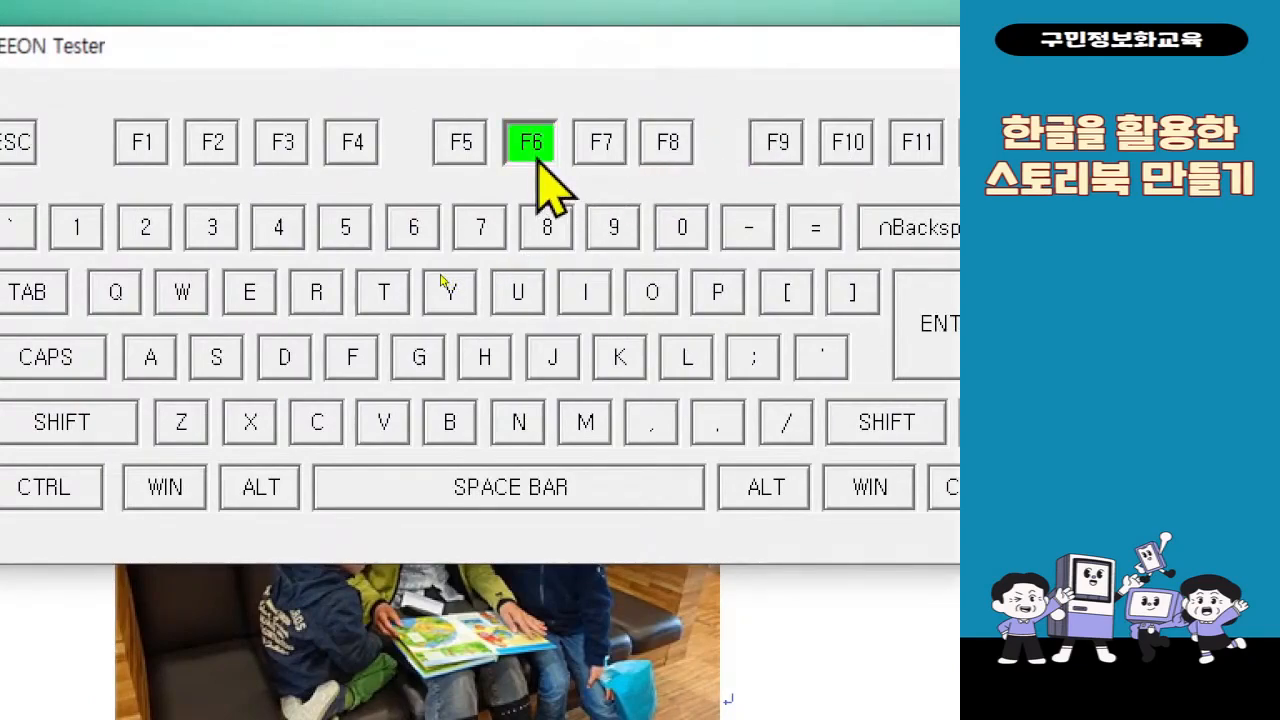
pyautogui.press('F6')
pyautogui.press('F6')
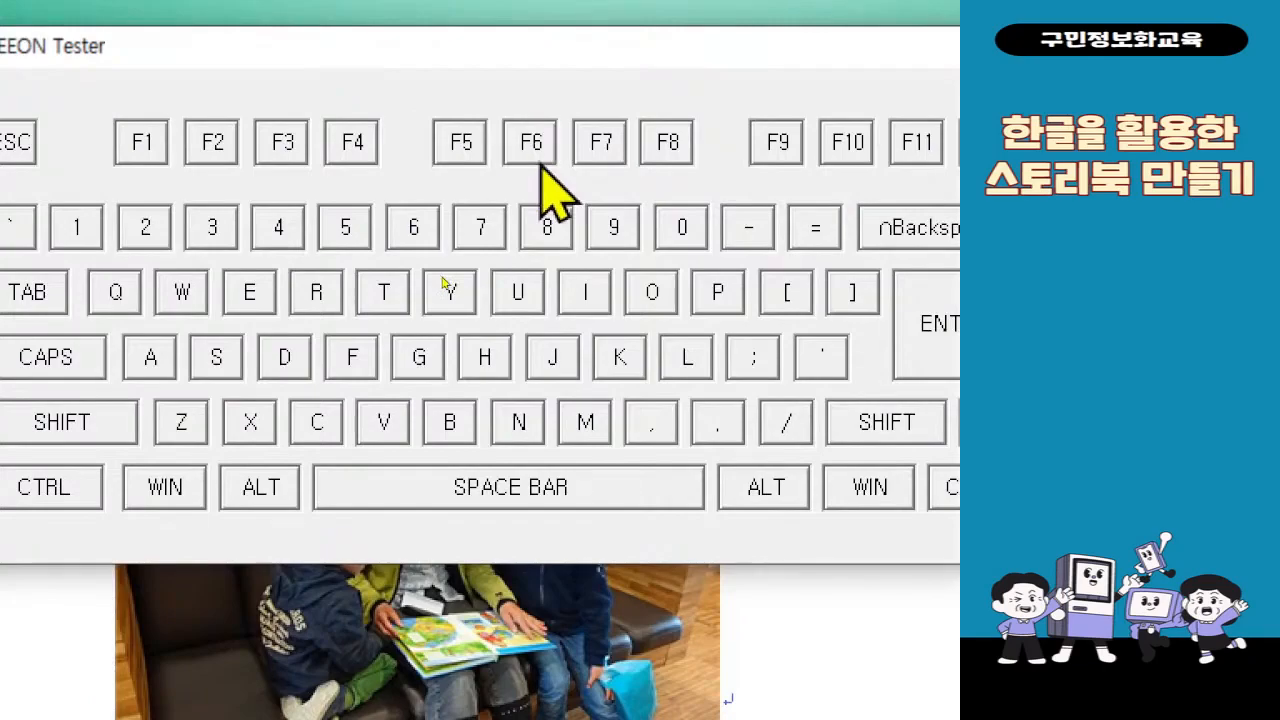
pyautogui.press('F6')
pyautogui.hotkey('ctrl', '4')
pyautogui.click(506, 6)
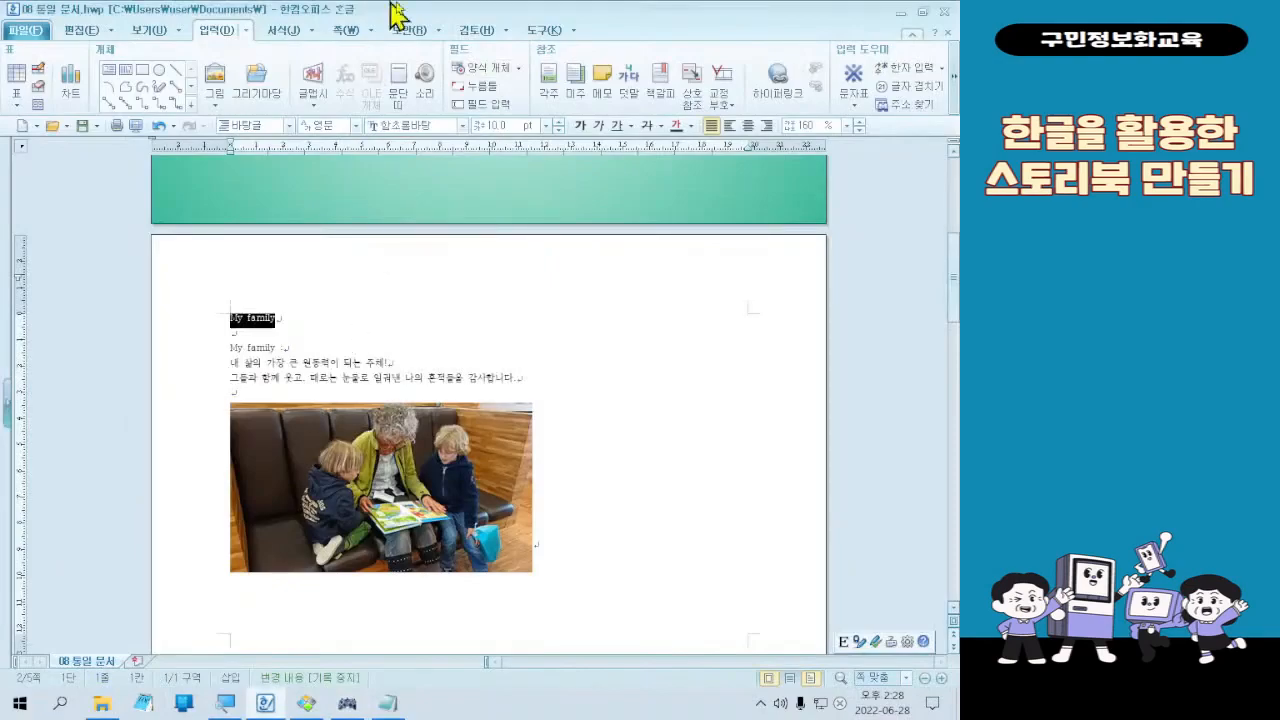
# Step: Start adding a new paragraph style and name it 제목
pyautogui.press('F6')
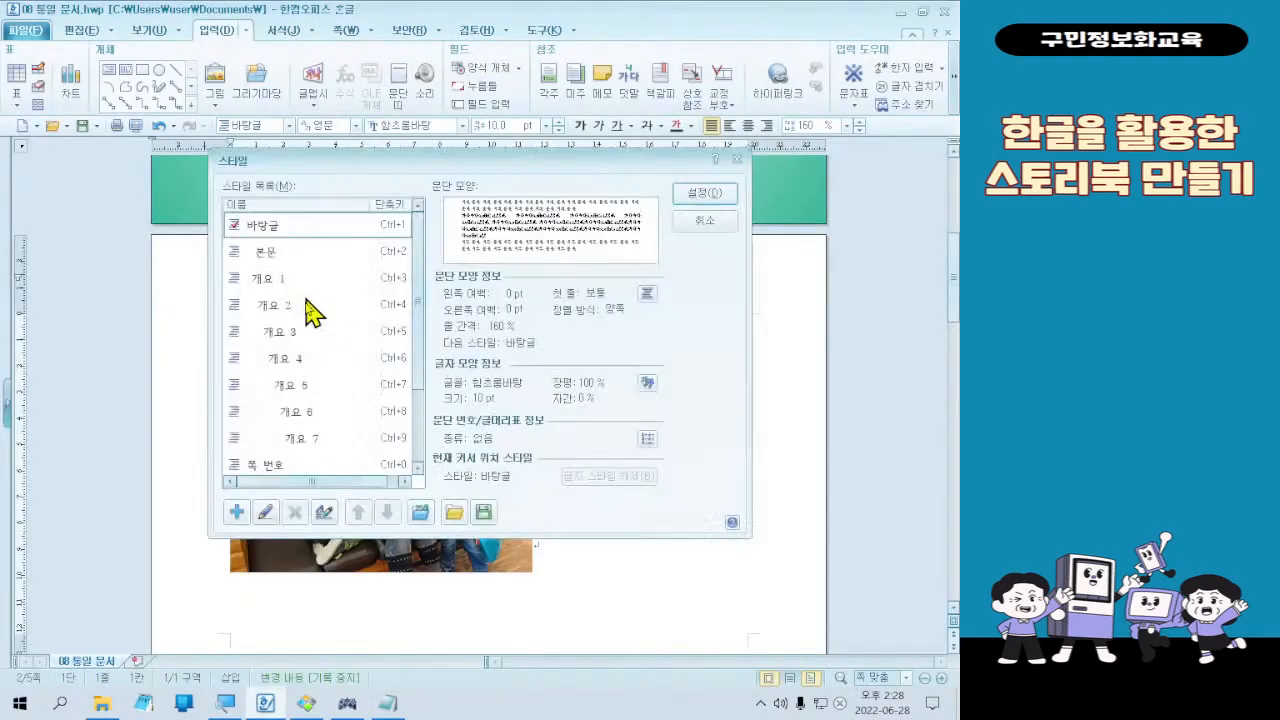
pyautogui.click(322, 285)
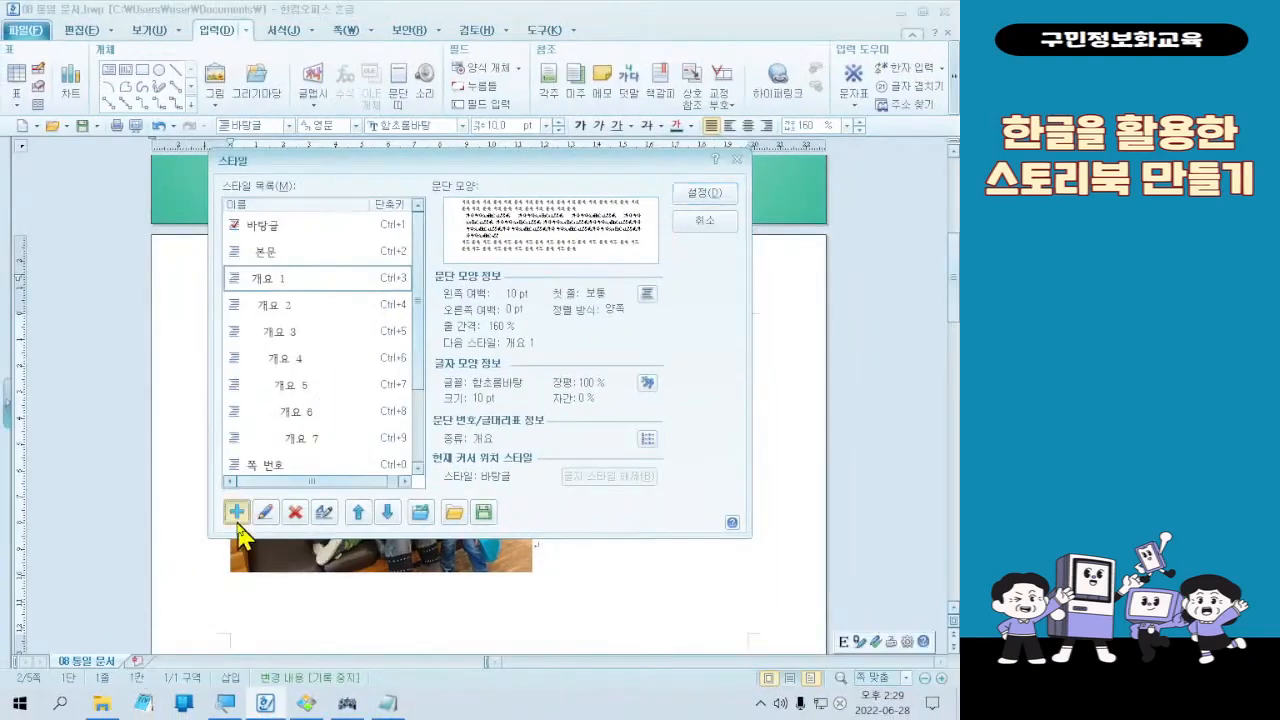
pyautogui.click(232, 509)
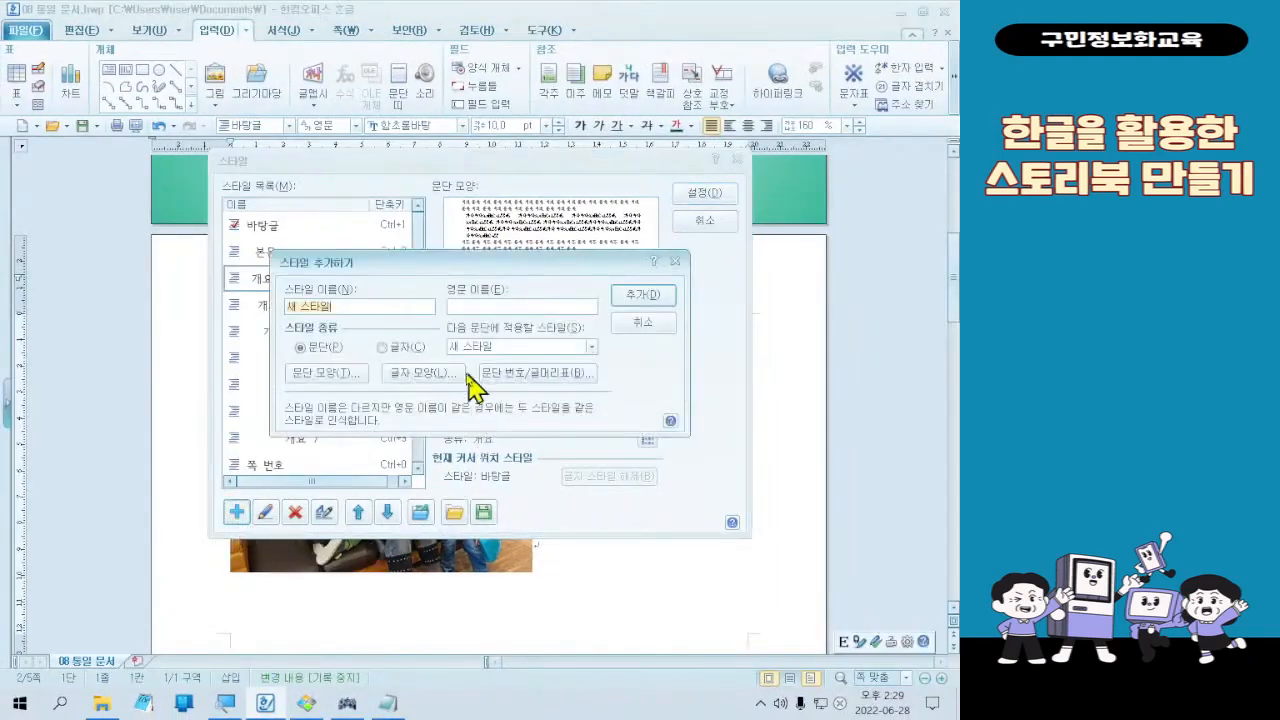
pyautogui.press('Hangul')
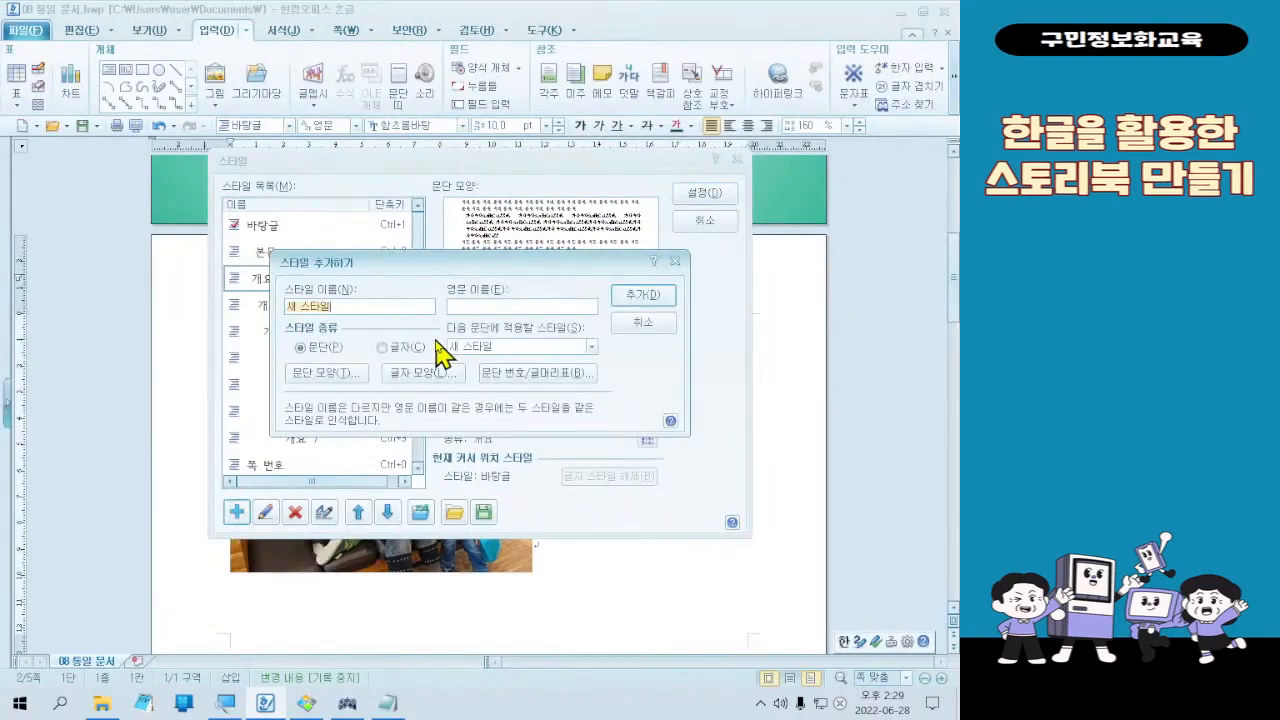
pyautogui.write('제목')
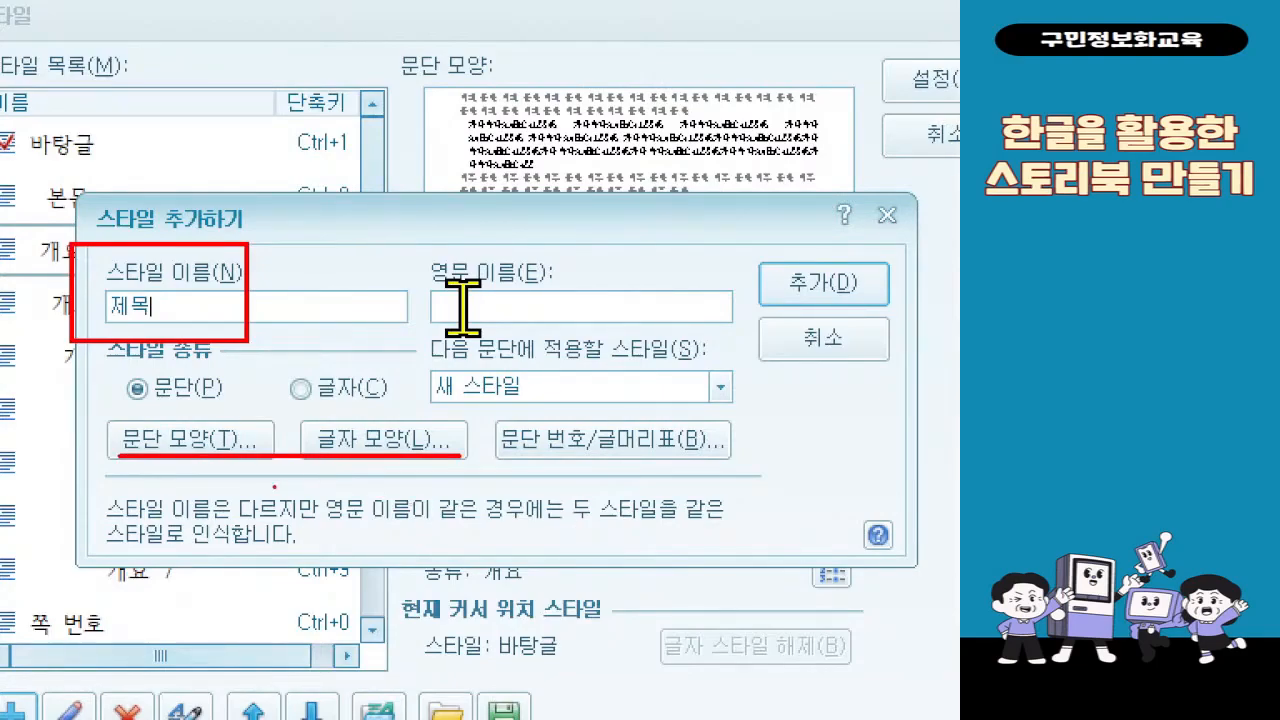
# Step: Set the 제목 style's paragraph alignment to centered and its line spacing to 100%
pyautogui.click(218, 444)
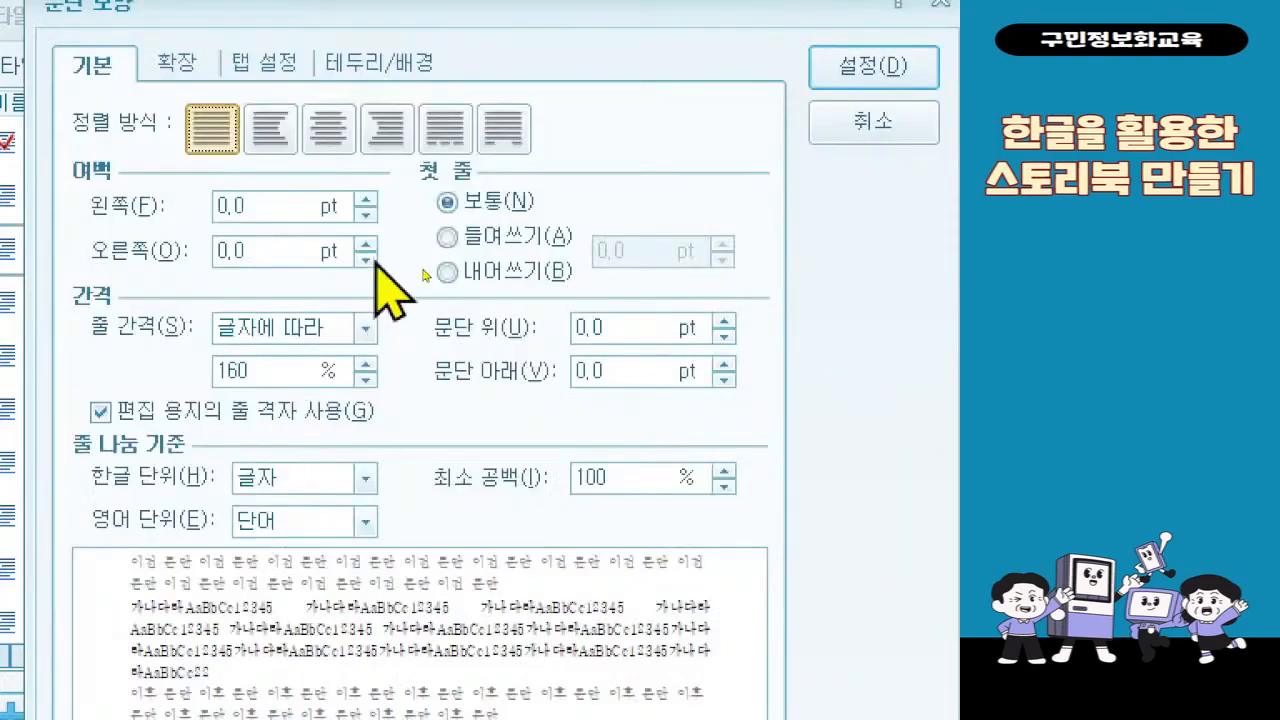
pyautogui.click(318, 140)
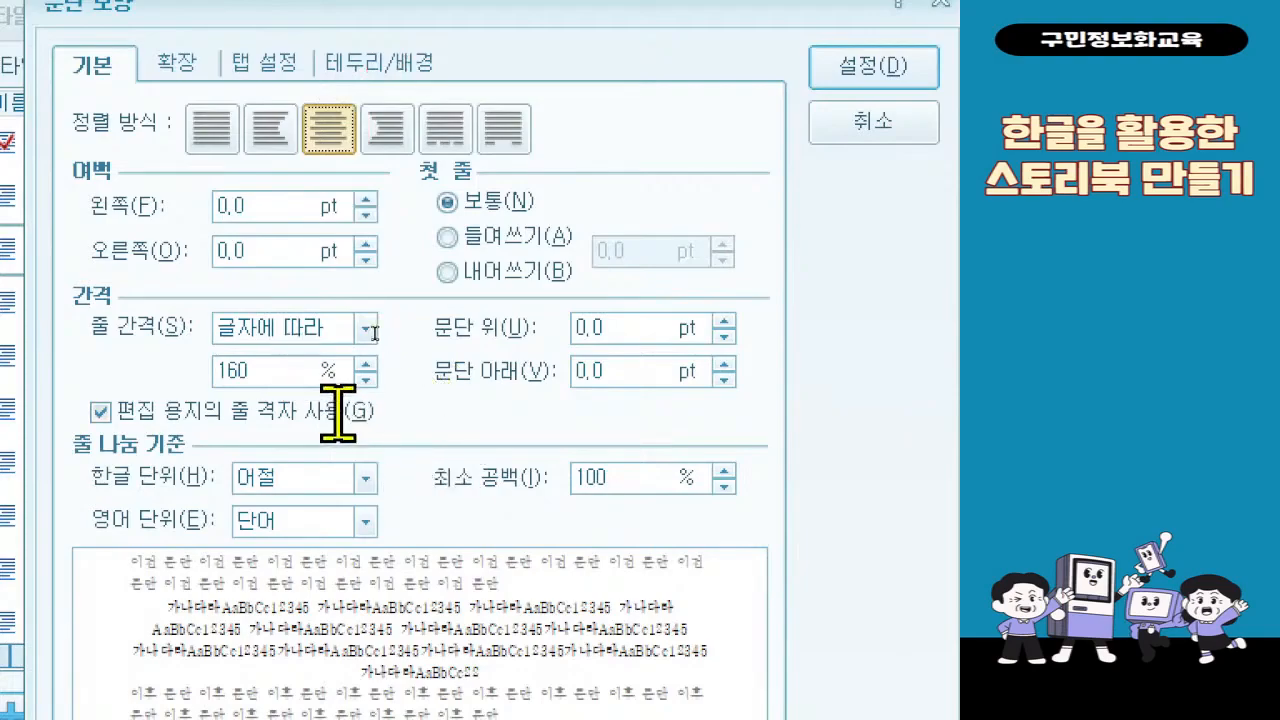
pyautogui.doubleClick(286, 367)
pyautogui.write('100')
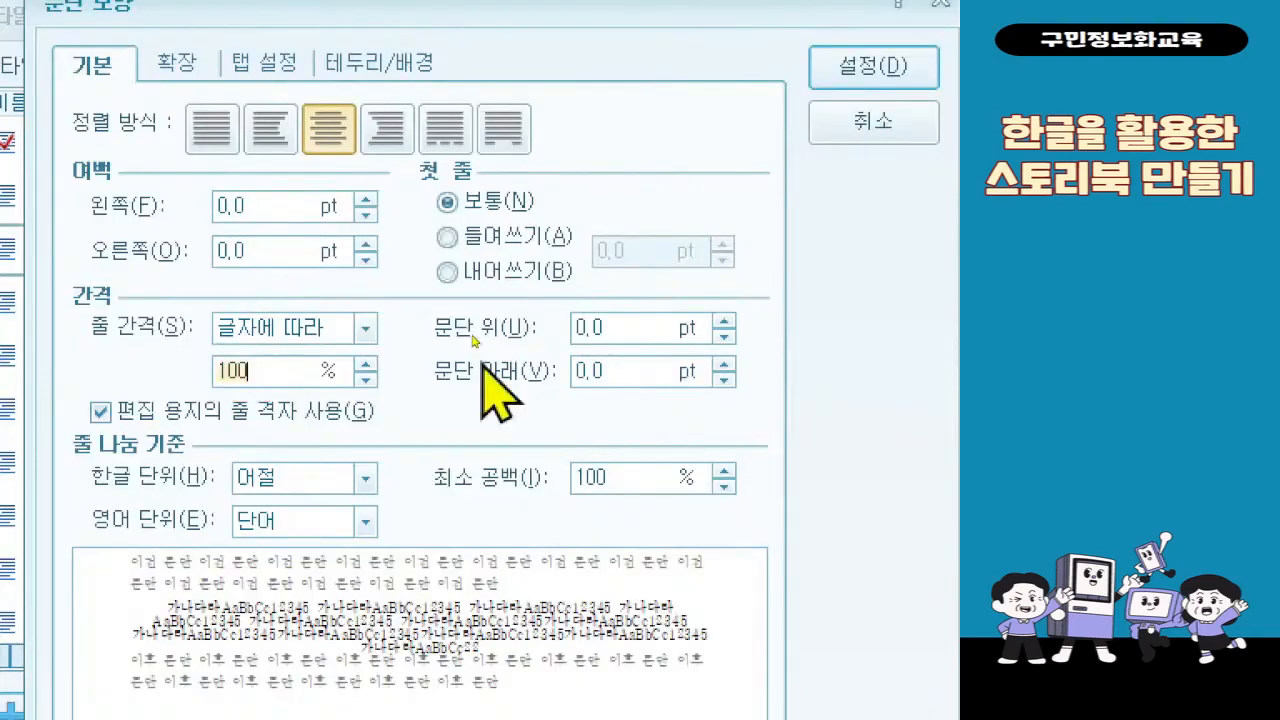
# Step: Give the 제목 style's paragraph a light yellow background fill
pyautogui.click(380, 65)
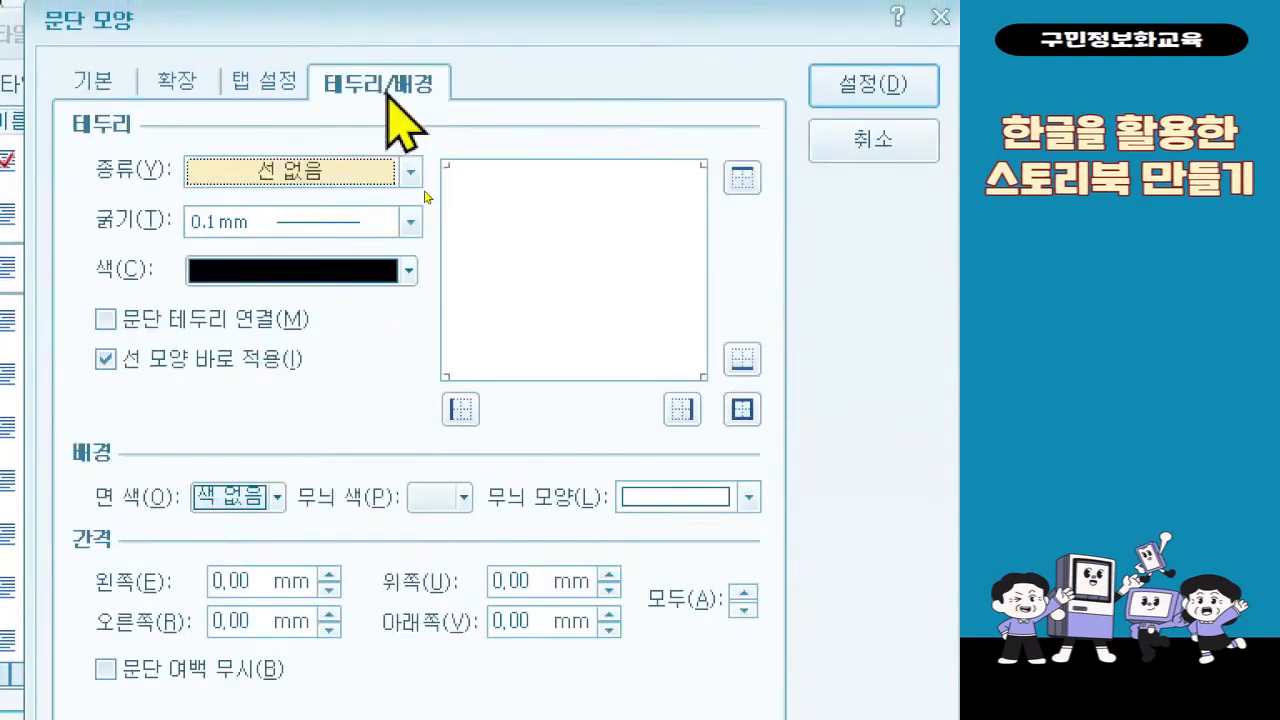
pyautogui.click(262, 497)
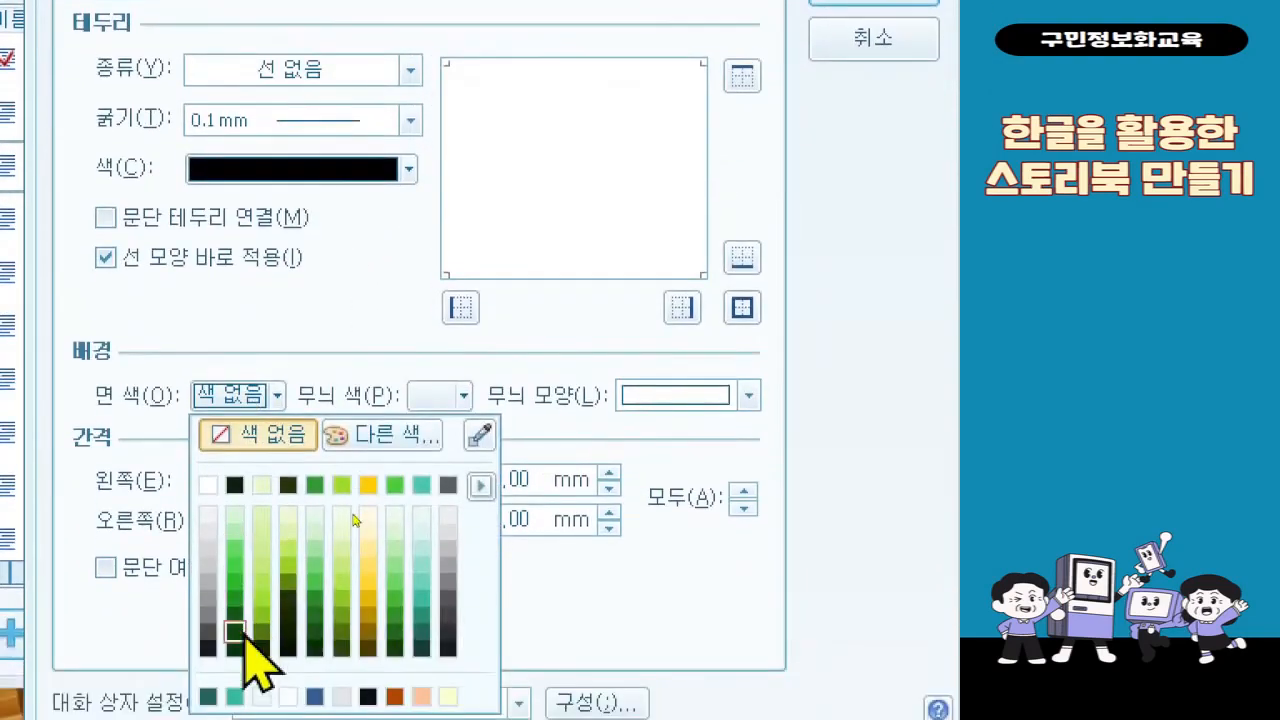
pyautogui.click(368, 541)
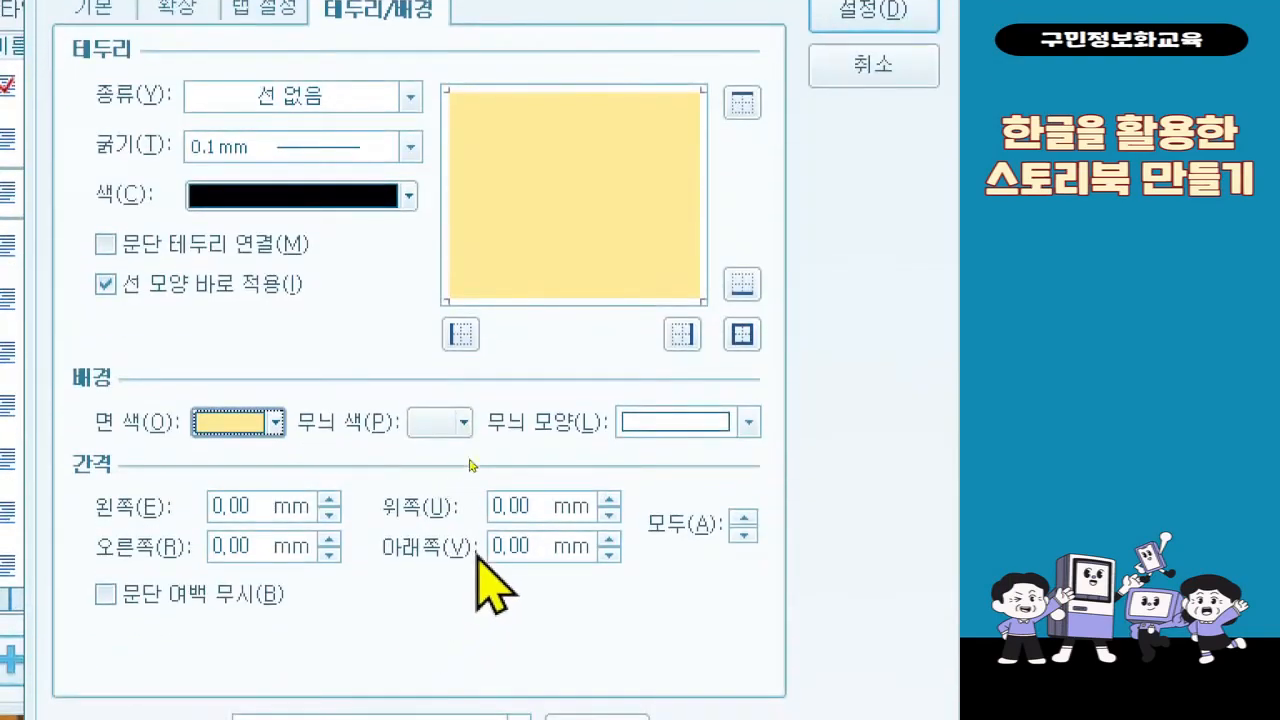
# Step: Set the paragraph background's top and bottom spacing to 2 mm each and apply the paragraph shape settings
pyautogui.click(509, 518)
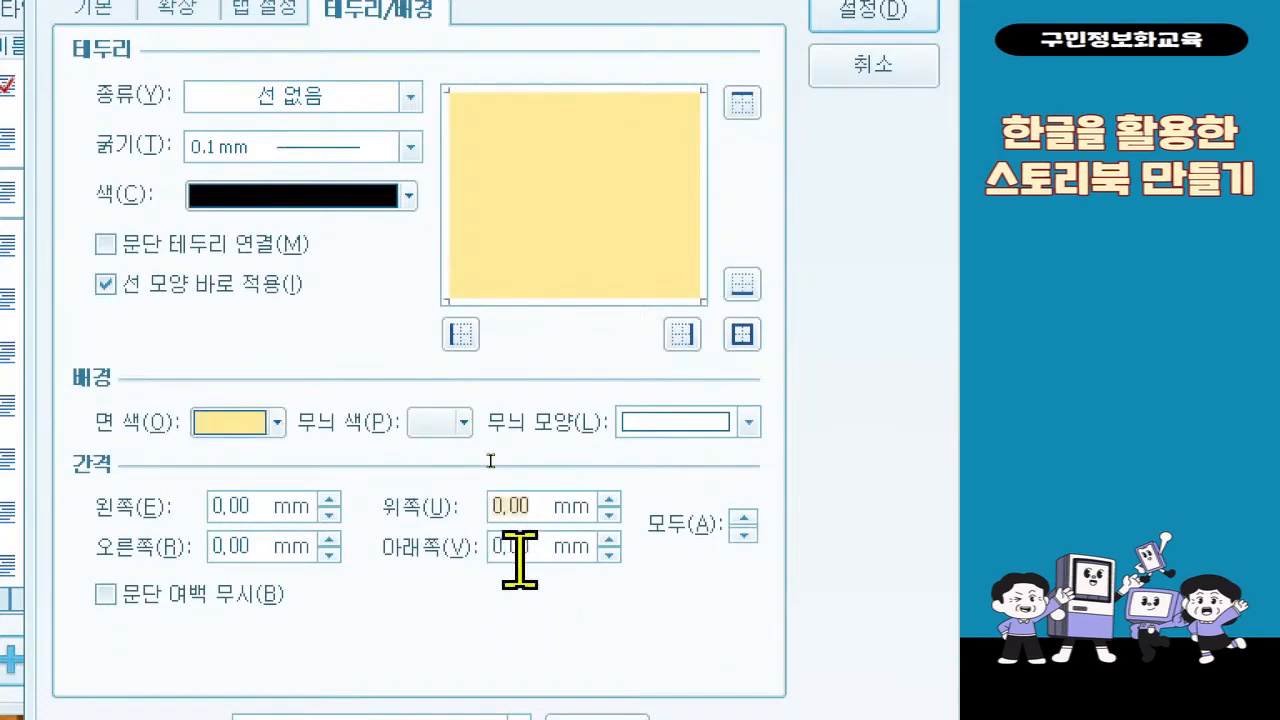
pyautogui.write('3')
pyautogui.press('BackSpace')
pyautogui.write('2')
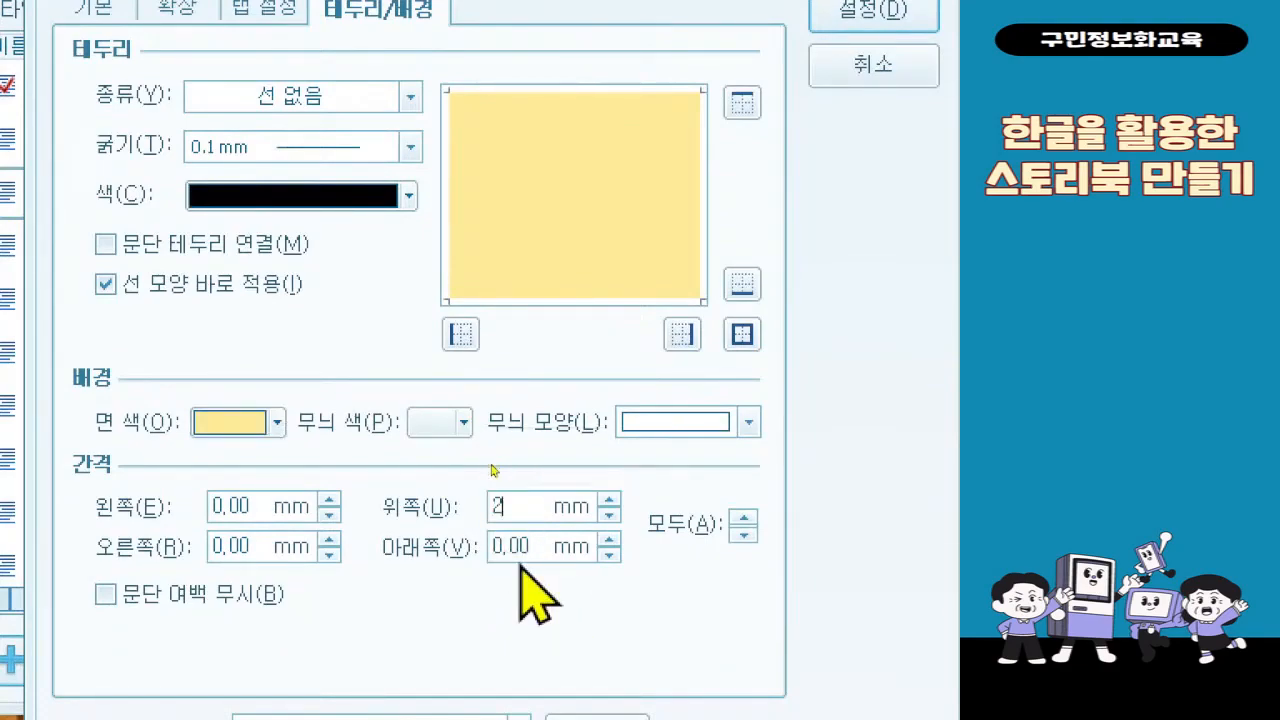
pyautogui.click(518, 555)
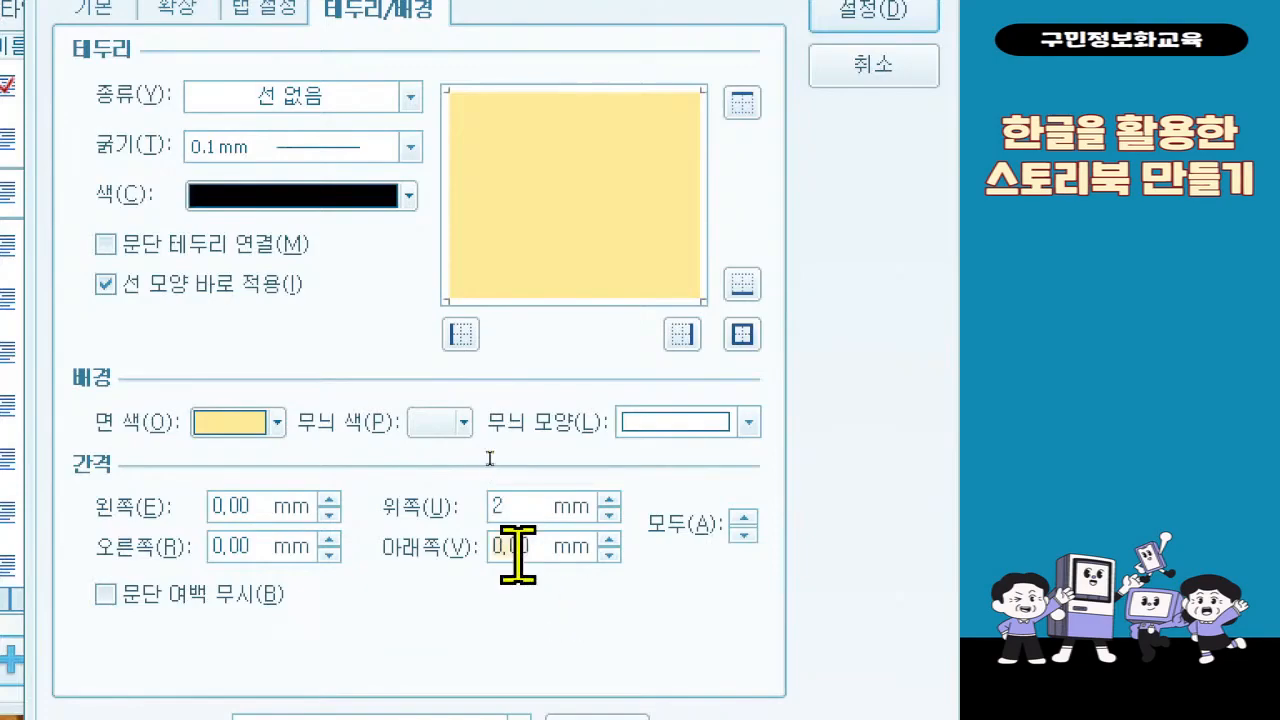
pyautogui.write('2')
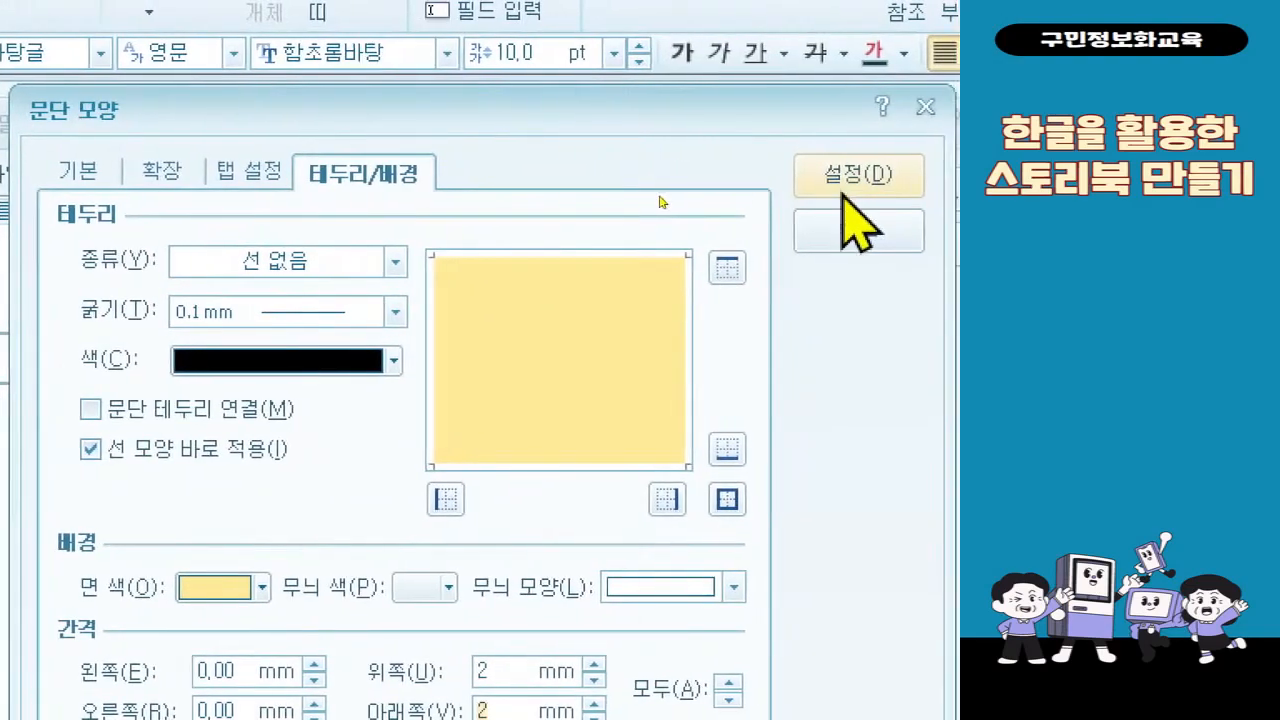
pyautogui.click(848, 184)
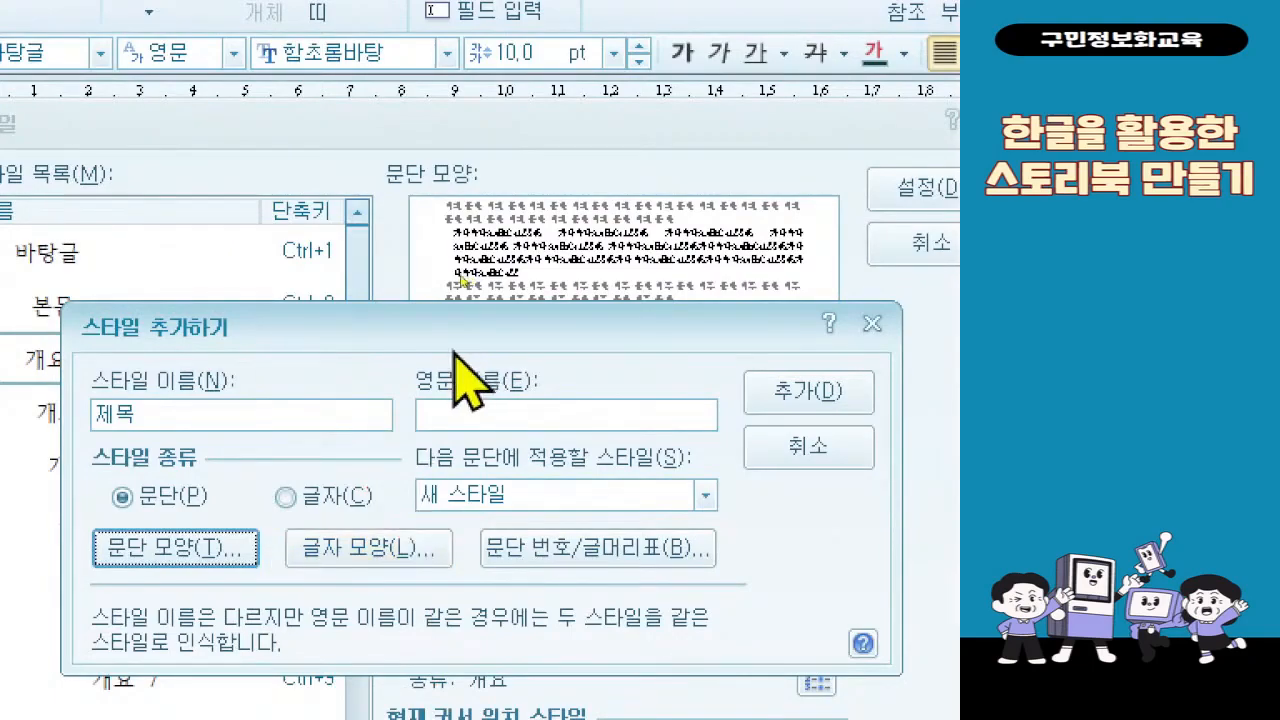
# Step: Set the 제목 style's character size to 32 pt and its font to 한컴 소망 B
pyautogui.click(376, 535)
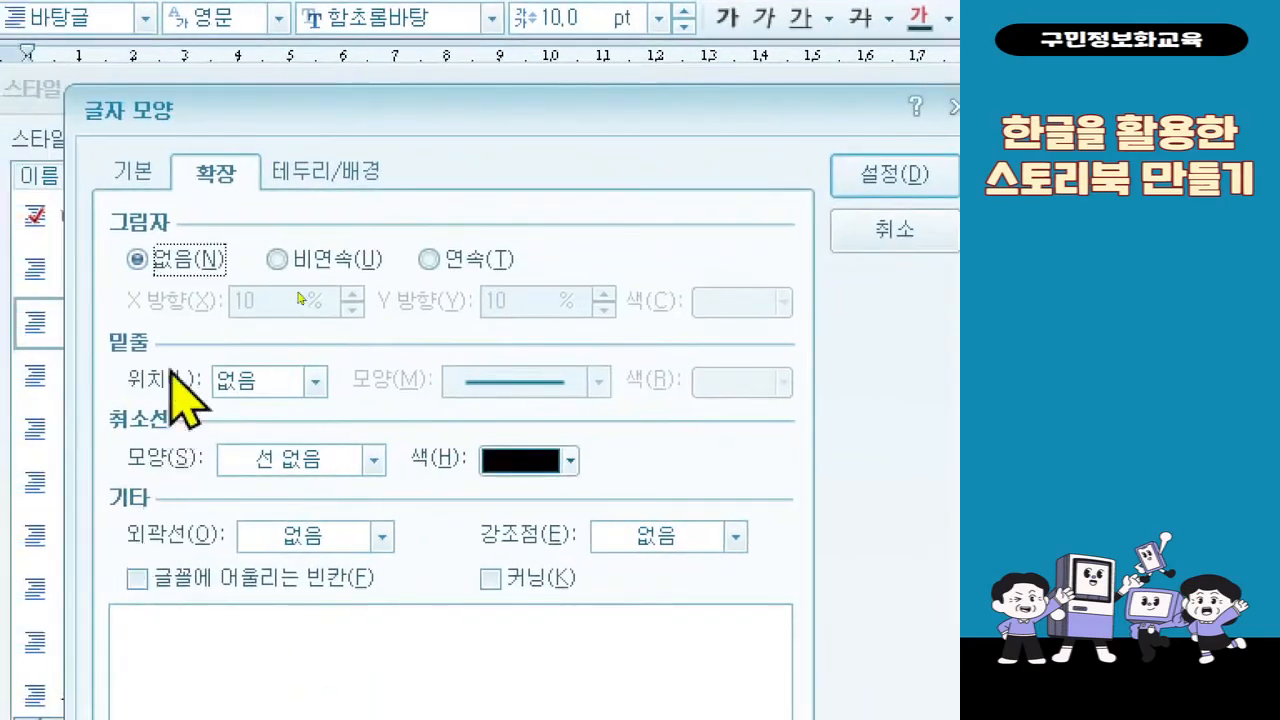
pyautogui.click(142, 182)
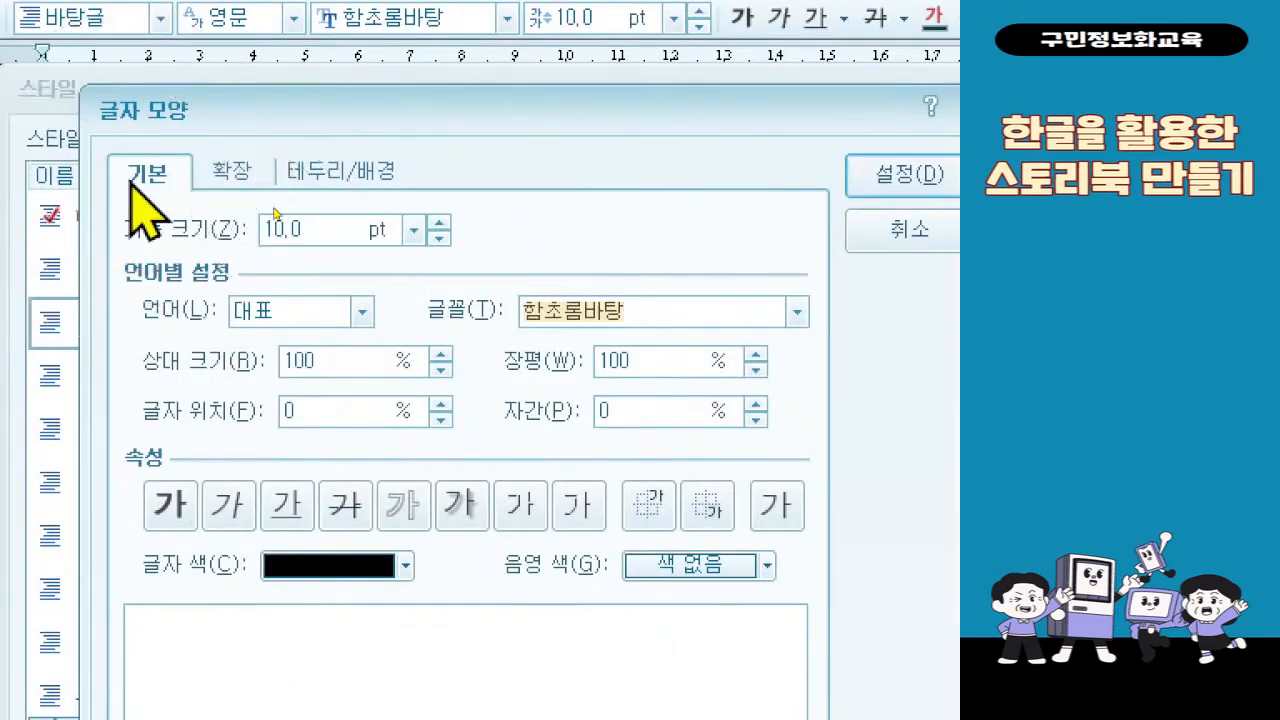
pyautogui.press('ctrl')
pyautogui.press('ctrl')
pyautogui.press('ctrl')
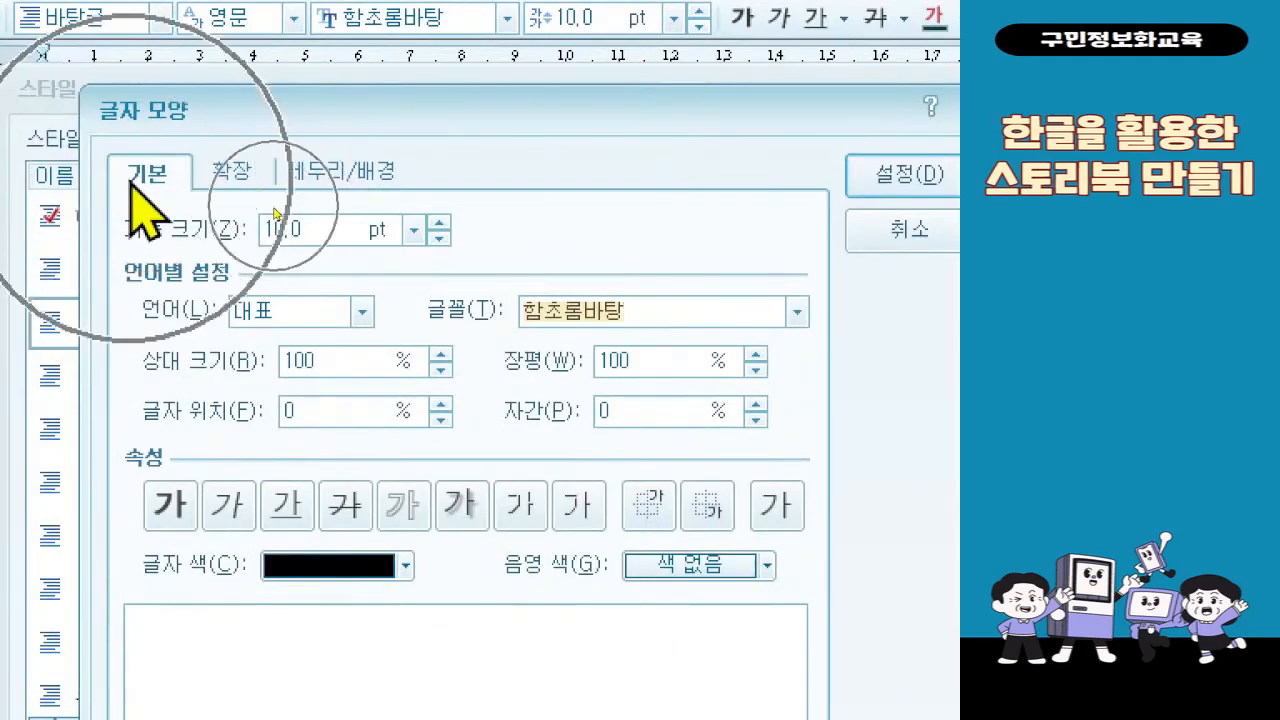
pyautogui.press('ctrl')
pyautogui.press('BackSpace')
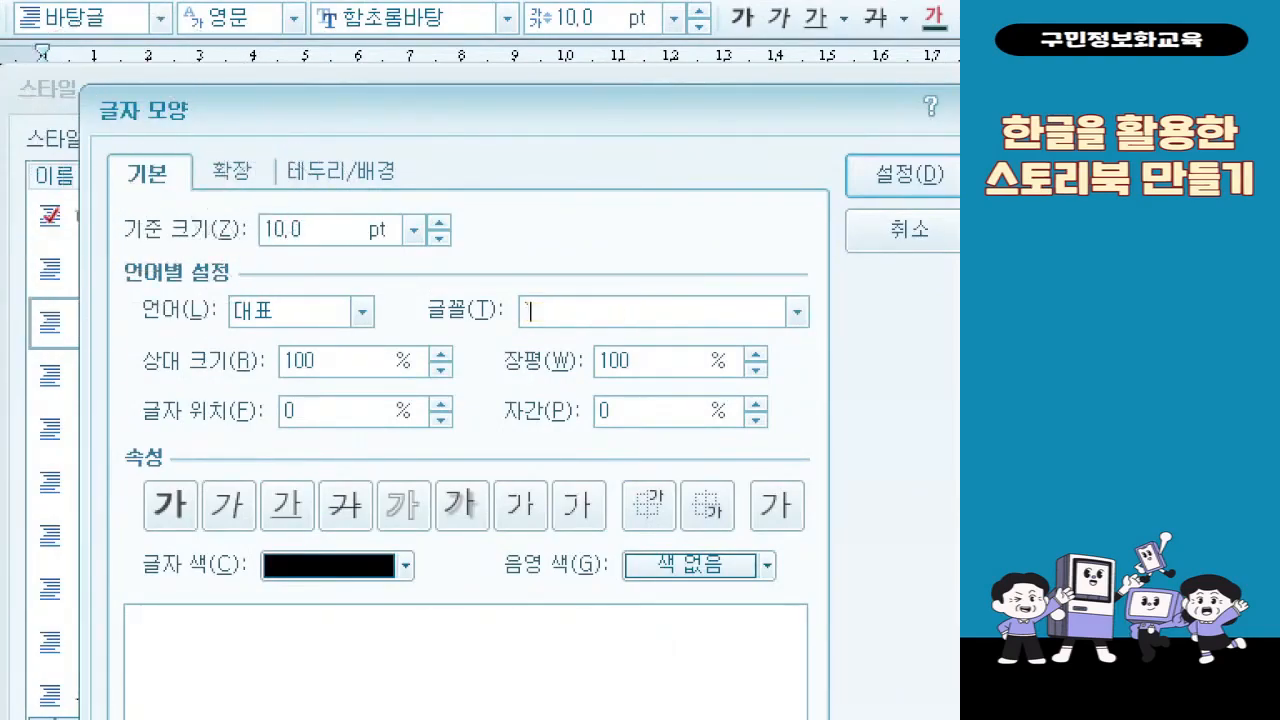
pyautogui.hotkey('shift', 'Tab')
pyautogui.hotkey('shift', 'Tab')
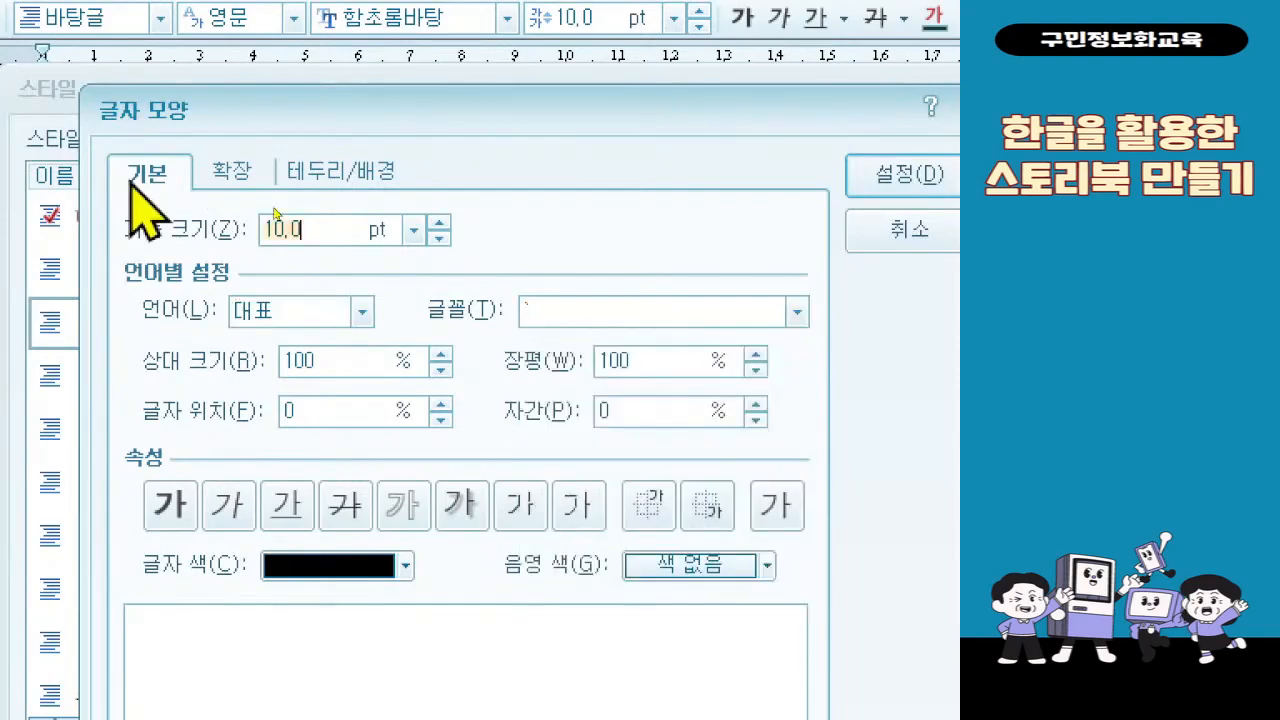
pyautogui.write('32')
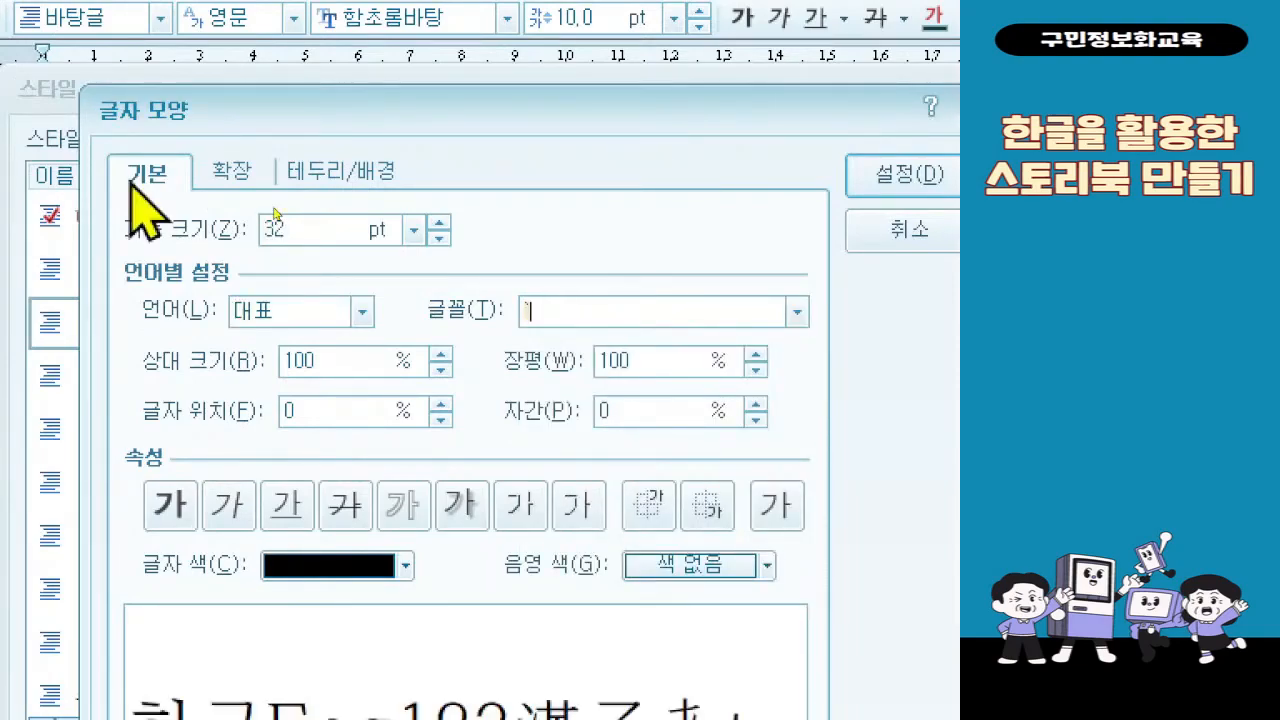
pyautogui.write('한컴')
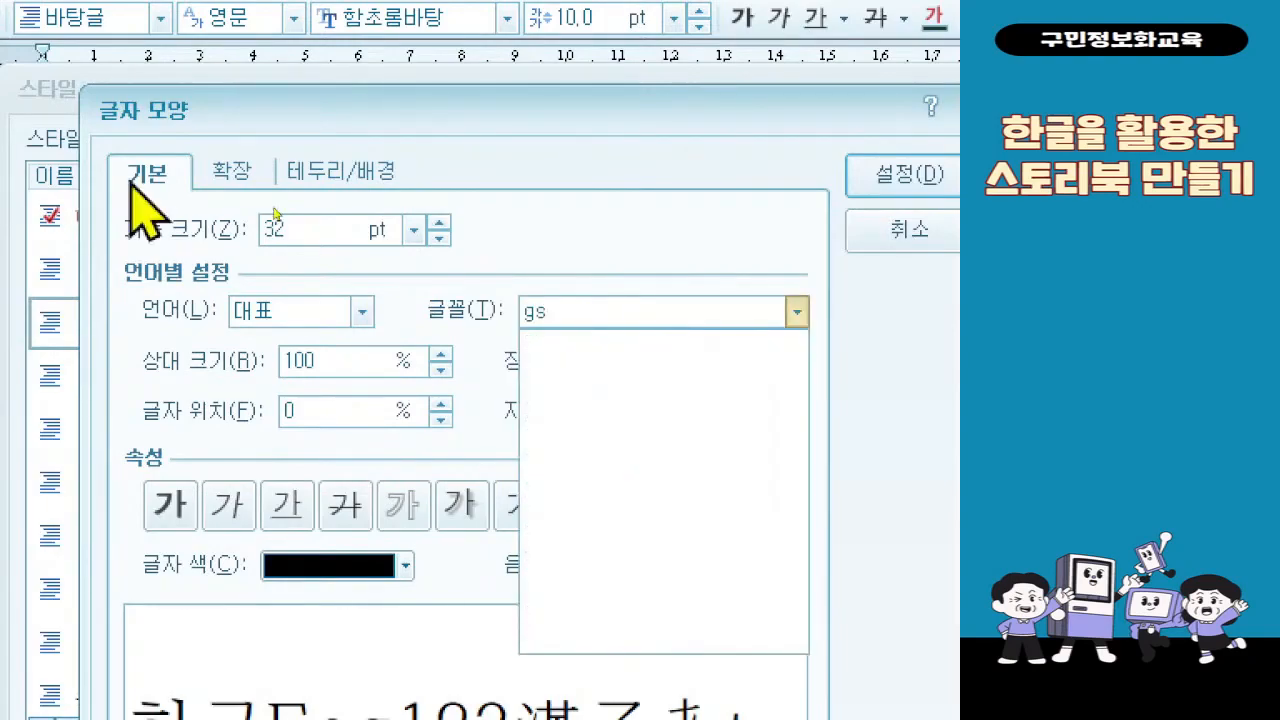
pyautogui.write(' 소망')
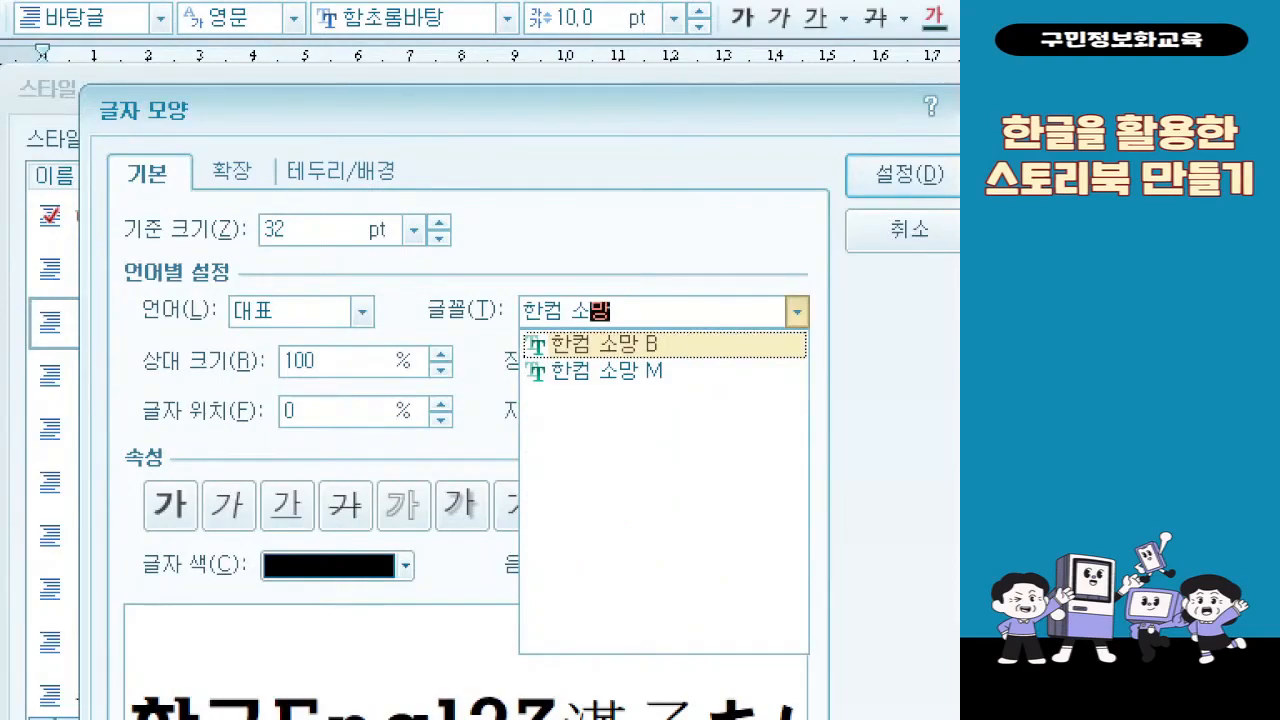
pyautogui.press('Return')
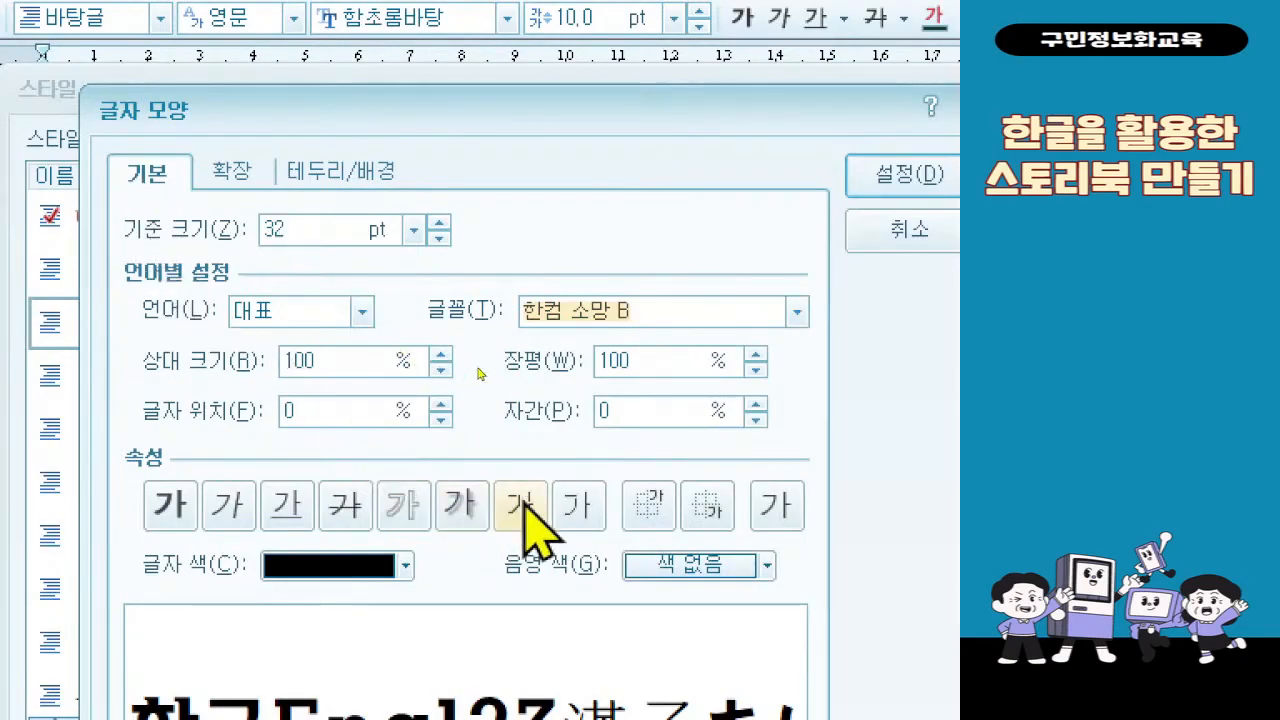
# Step: Give the 제목 style's characters the engraved effect and a very dark brown text colour, and apply the character shape settings
pyautogui.click(575, 510)
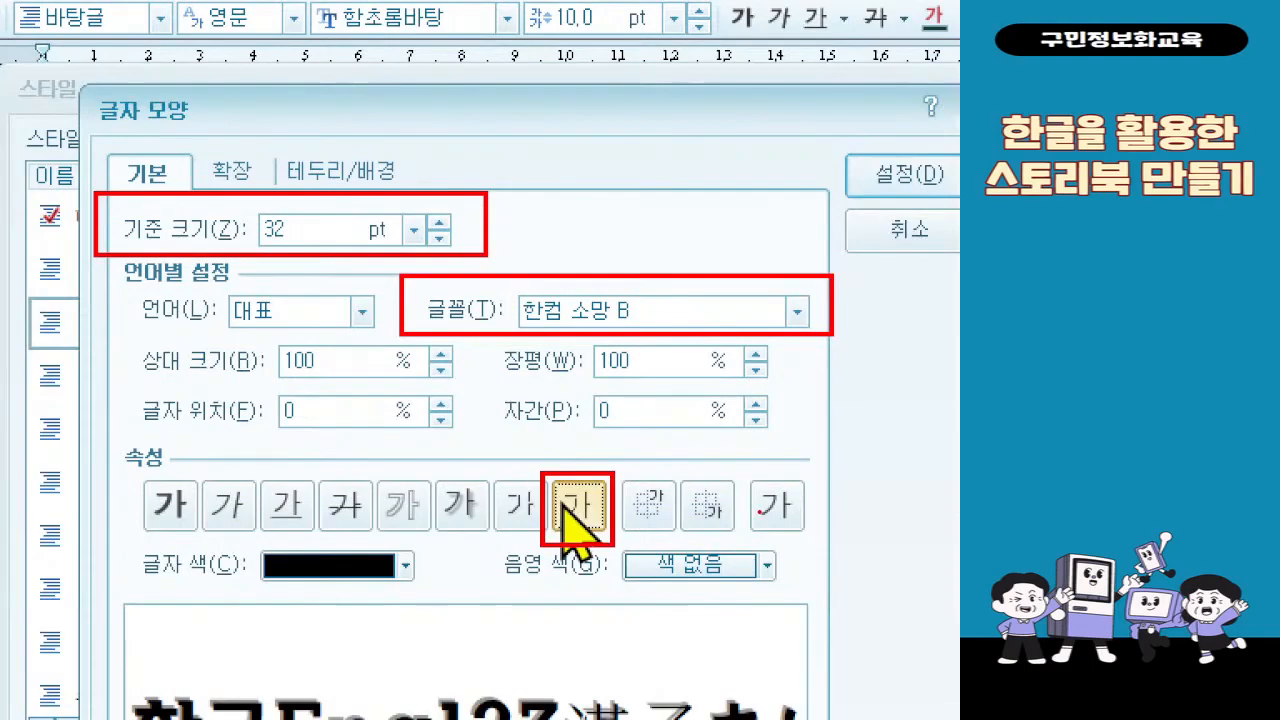
pyautogui.click(300, 572)
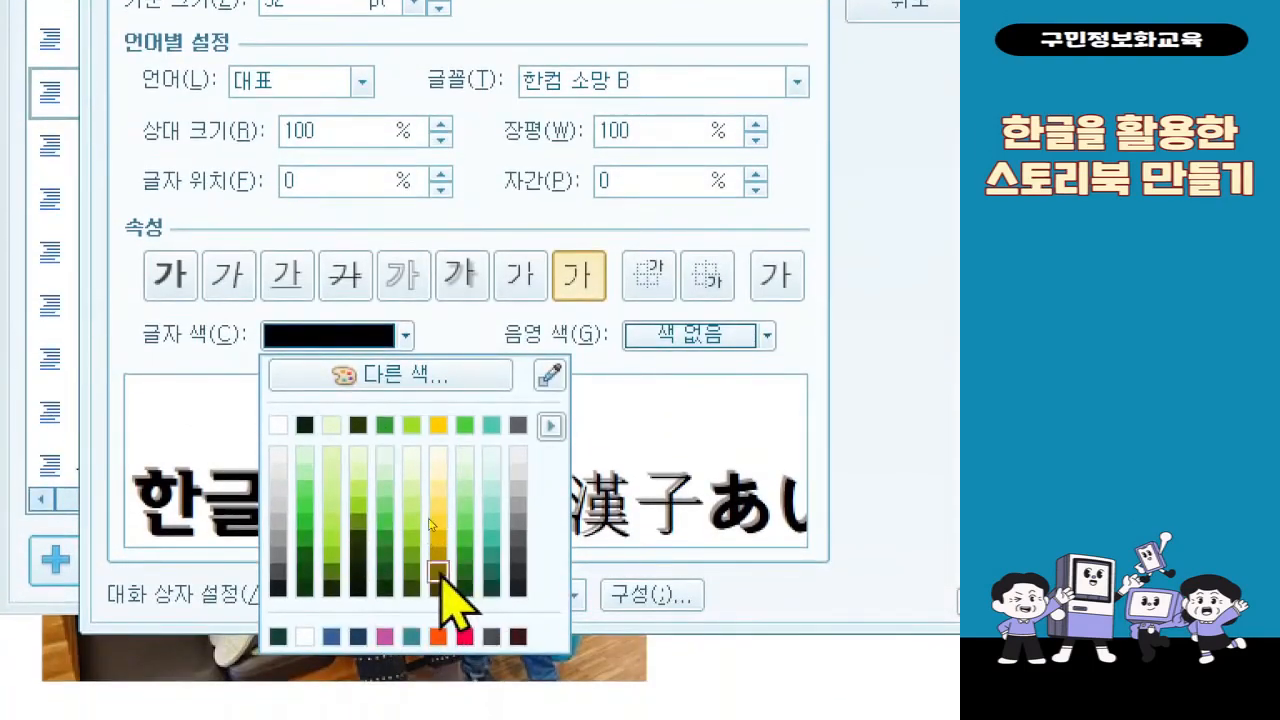
pyautogui.click(438, 572)
pyautogui.click(402, 340)
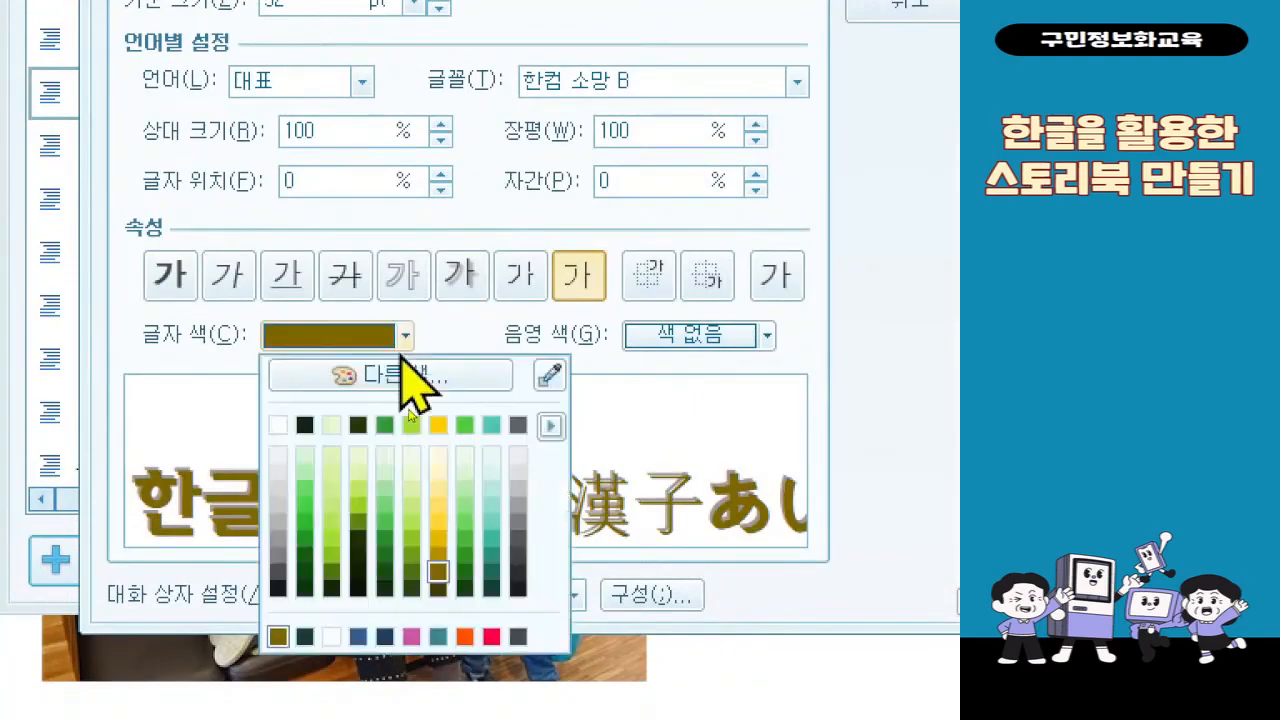
pyautogui.click(436, 591)
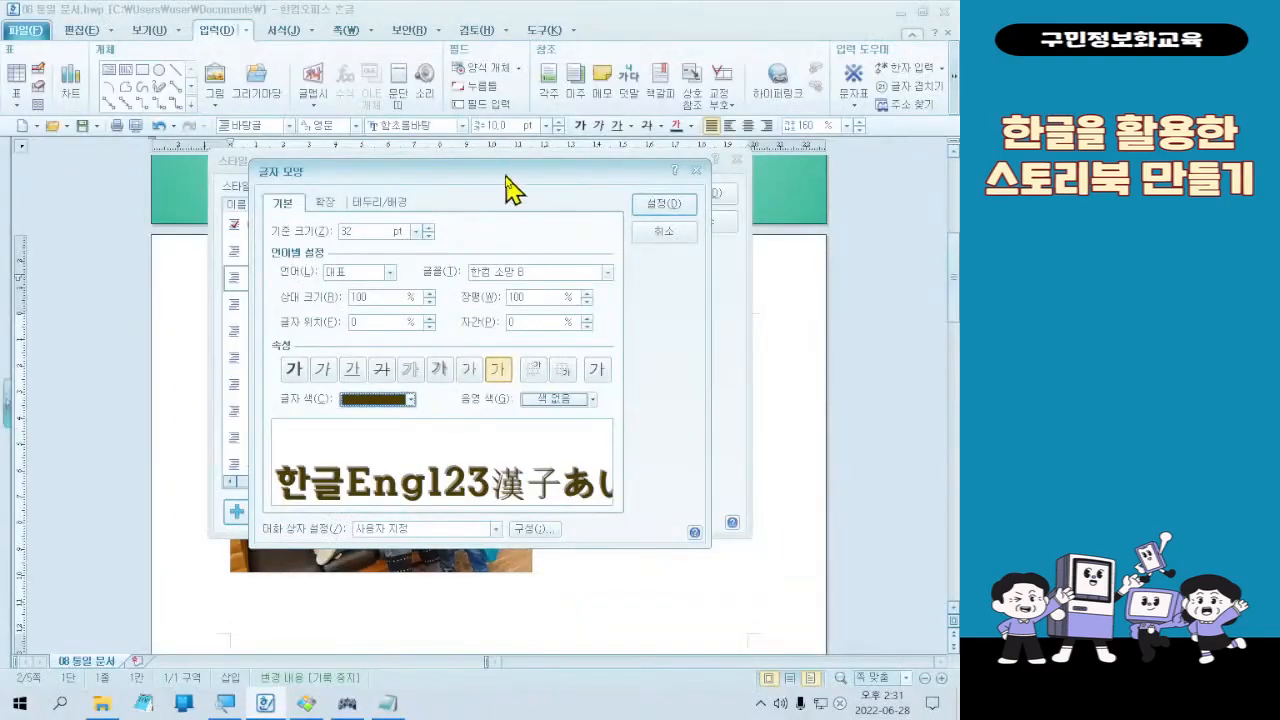
pyautogui.click(660, 206)
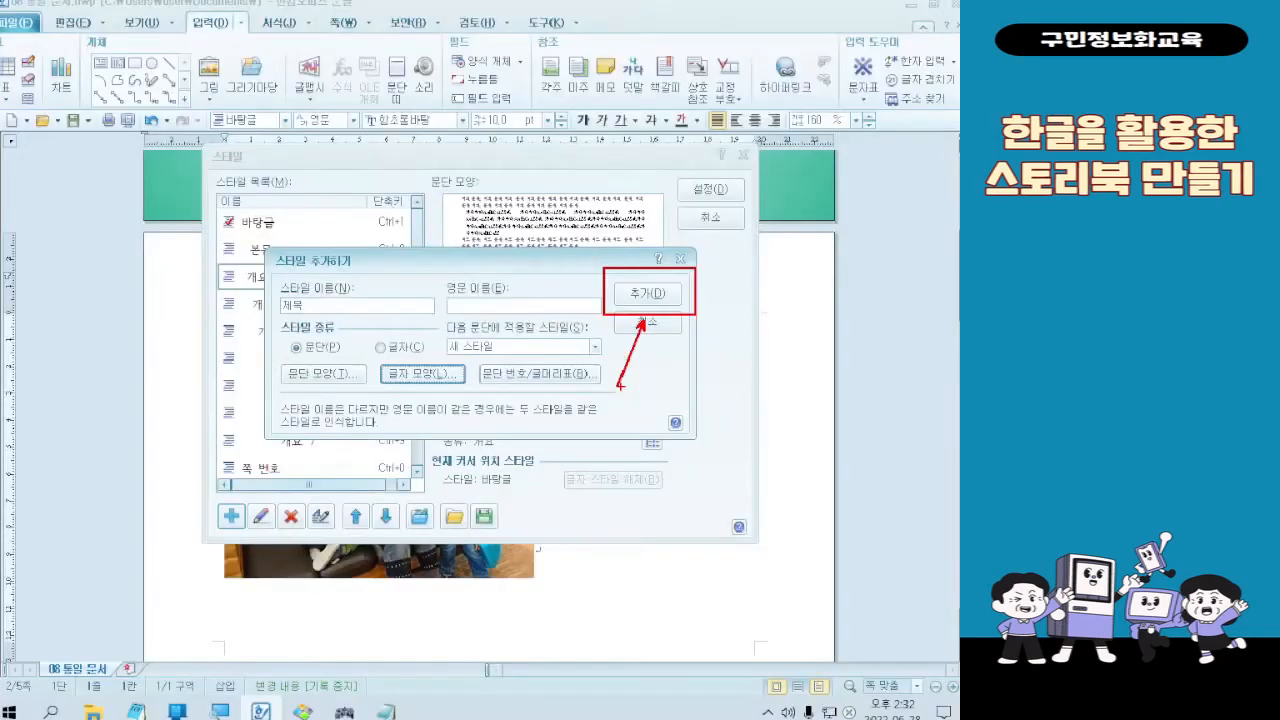
# Step: Add the 제목 style to the style list and apply it to the selected title My family
pyautogui.click(828, 261)
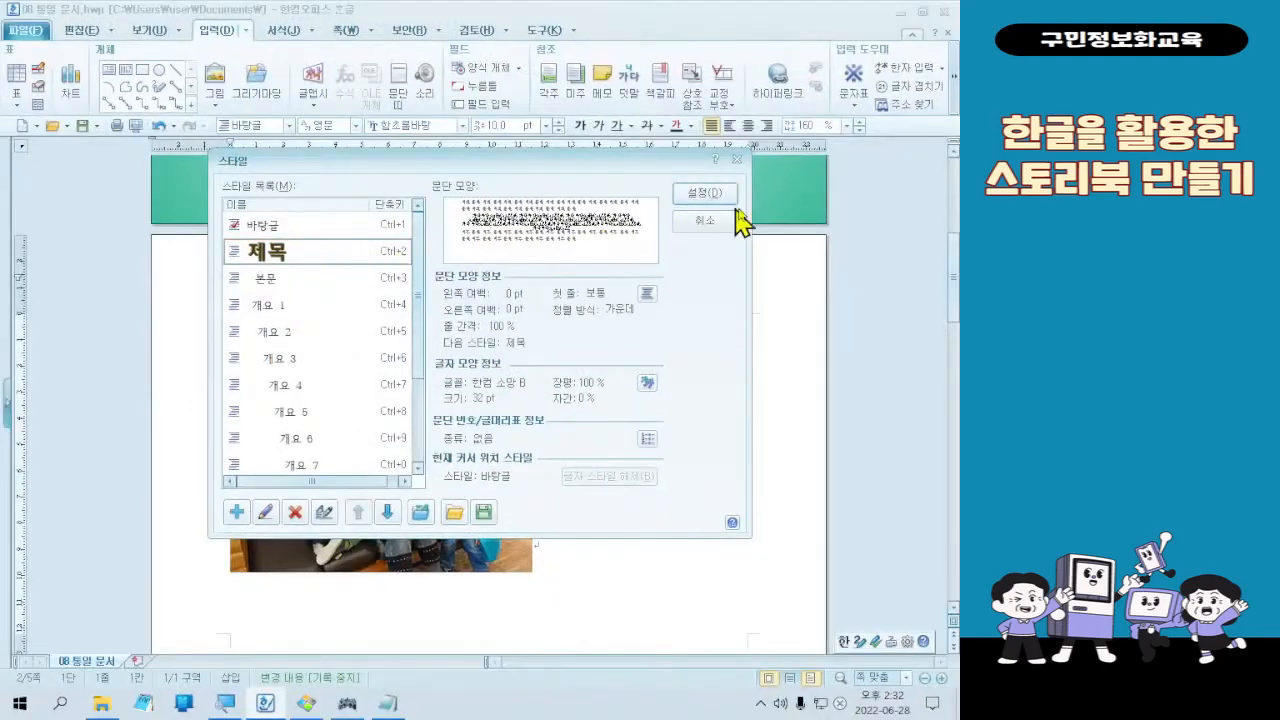
pyautogui.click(719, 191)
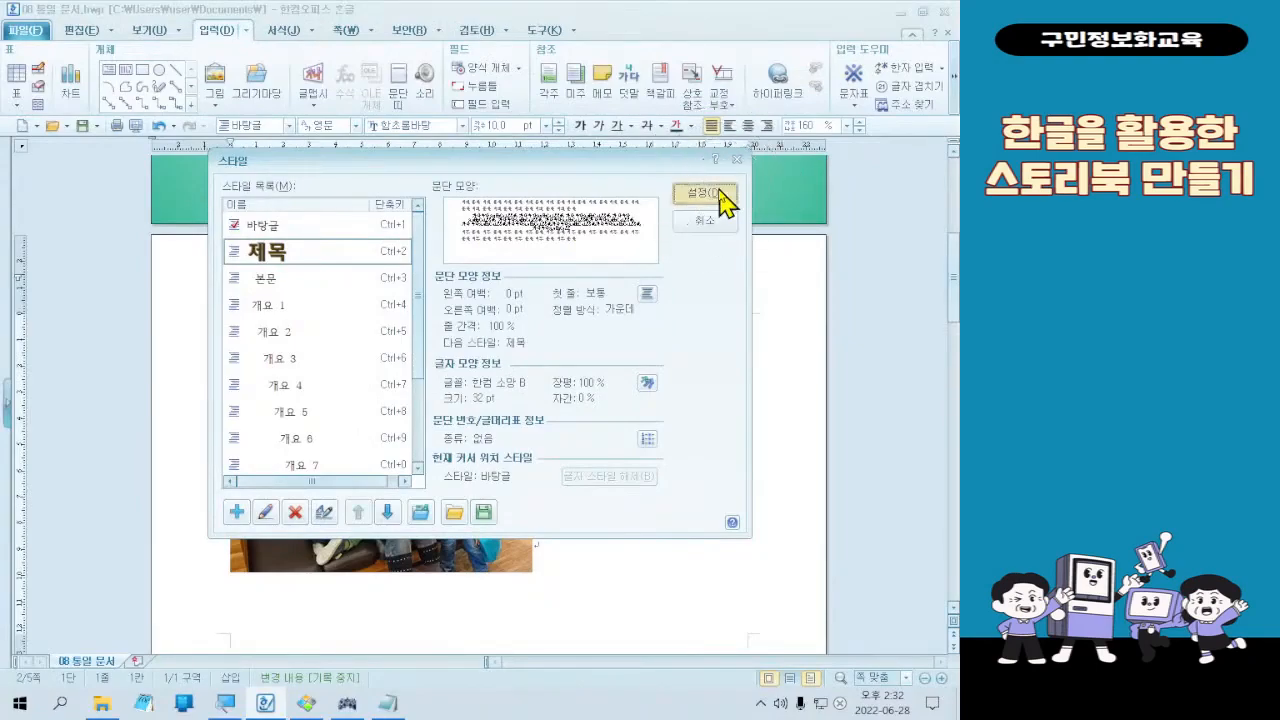
pyautogui.click(719, 191)
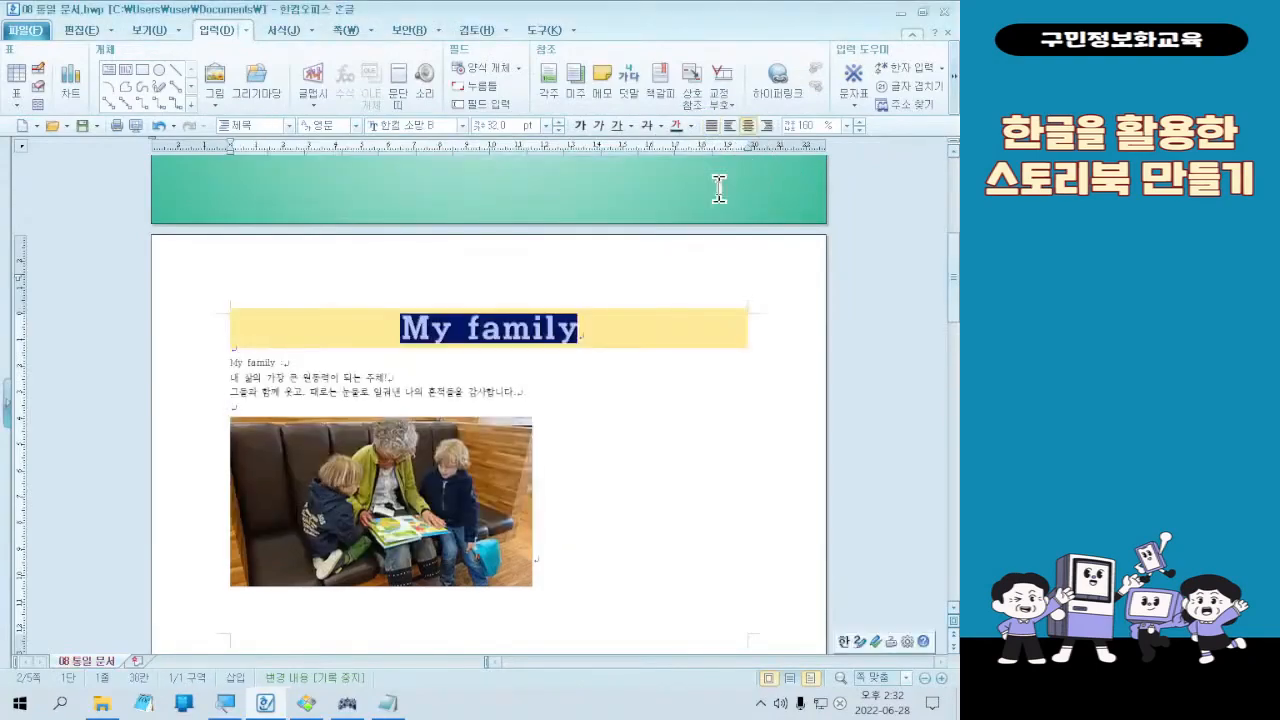
pyautogui.click(655, 362)
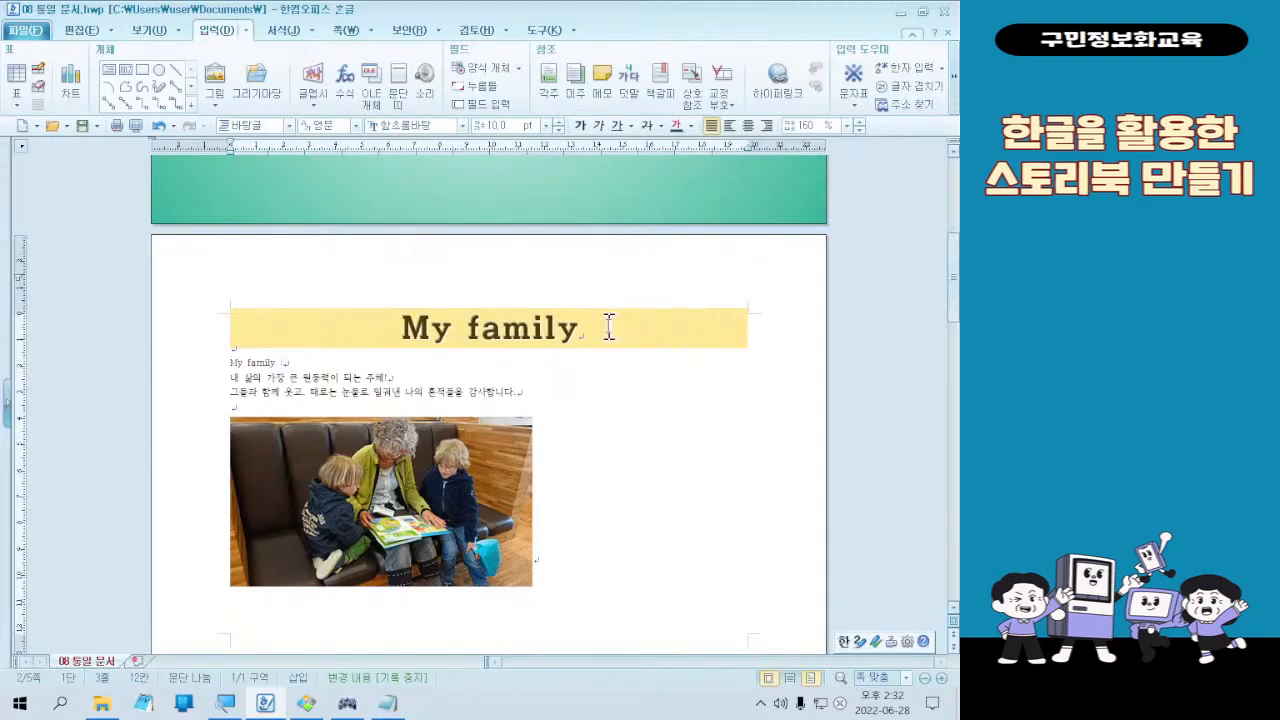
# Step: Select the title line My reading time at the top of the third page
pyautogui.scroll(-5, 610, 322)
pyautogui.scroll(5, 689, 323)
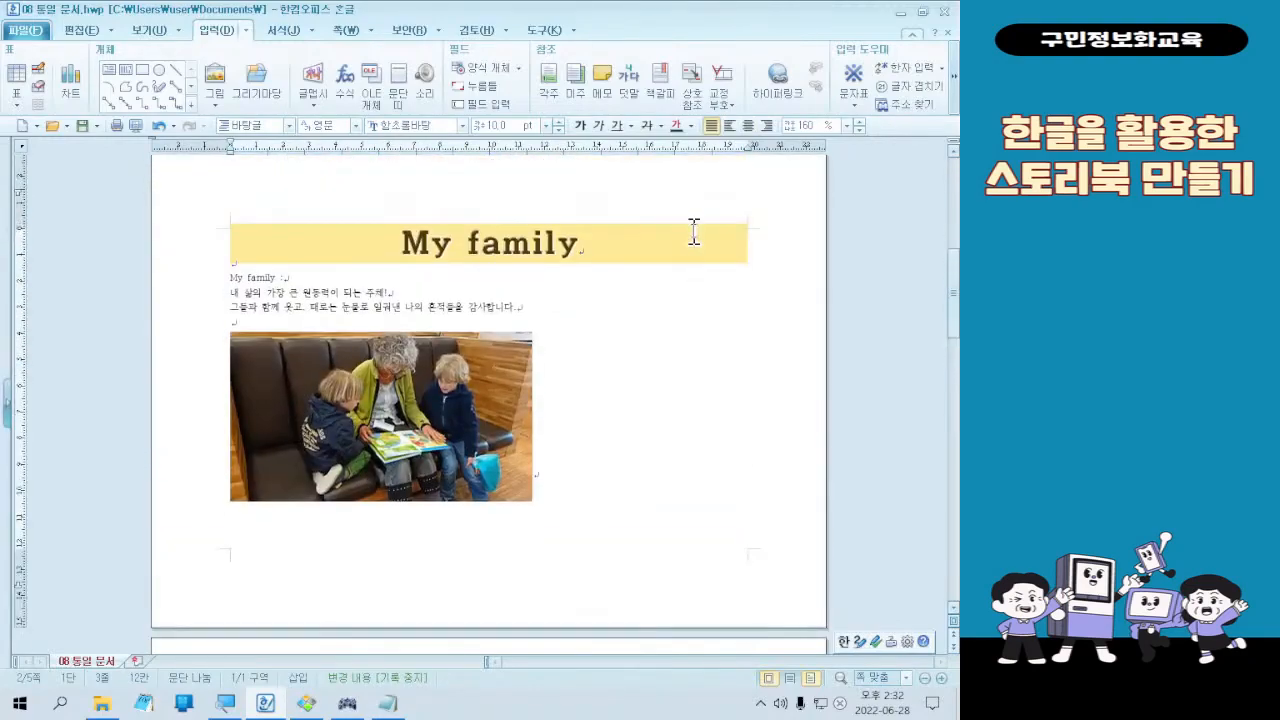
pyautogui.scroll(-2, 693, 238)
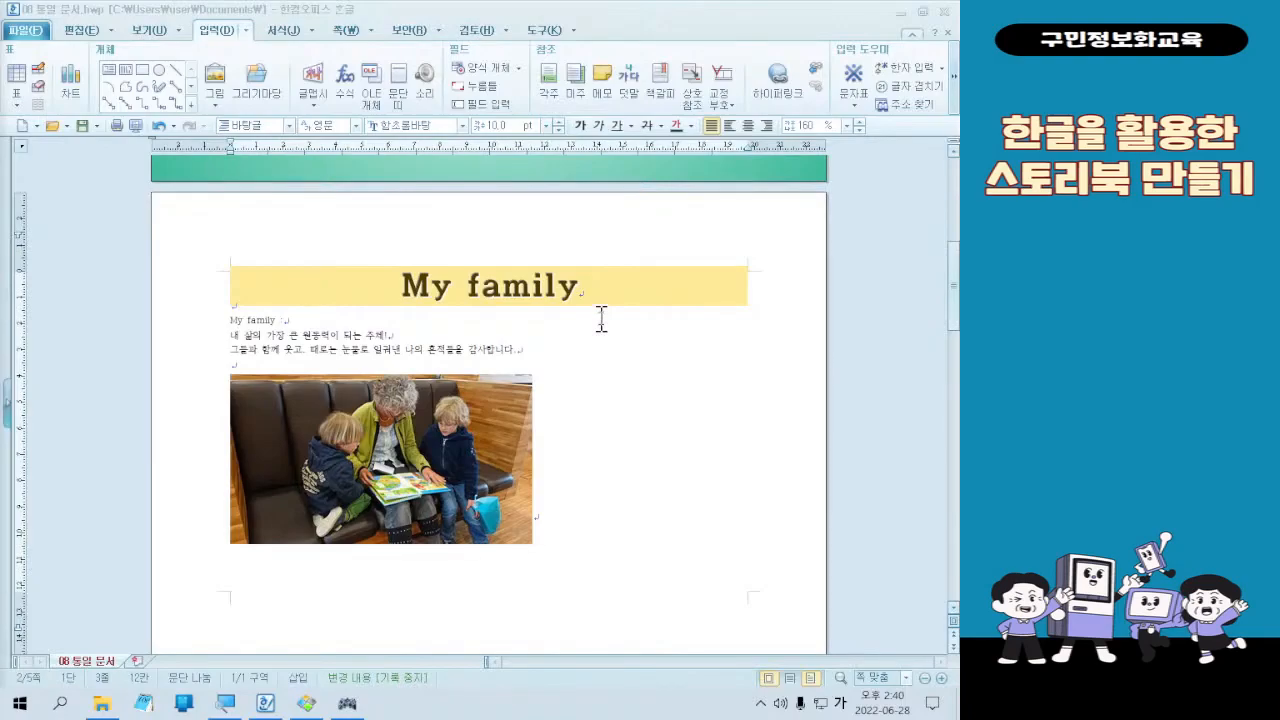
pyautogui.scroll(-8, 601, 318)
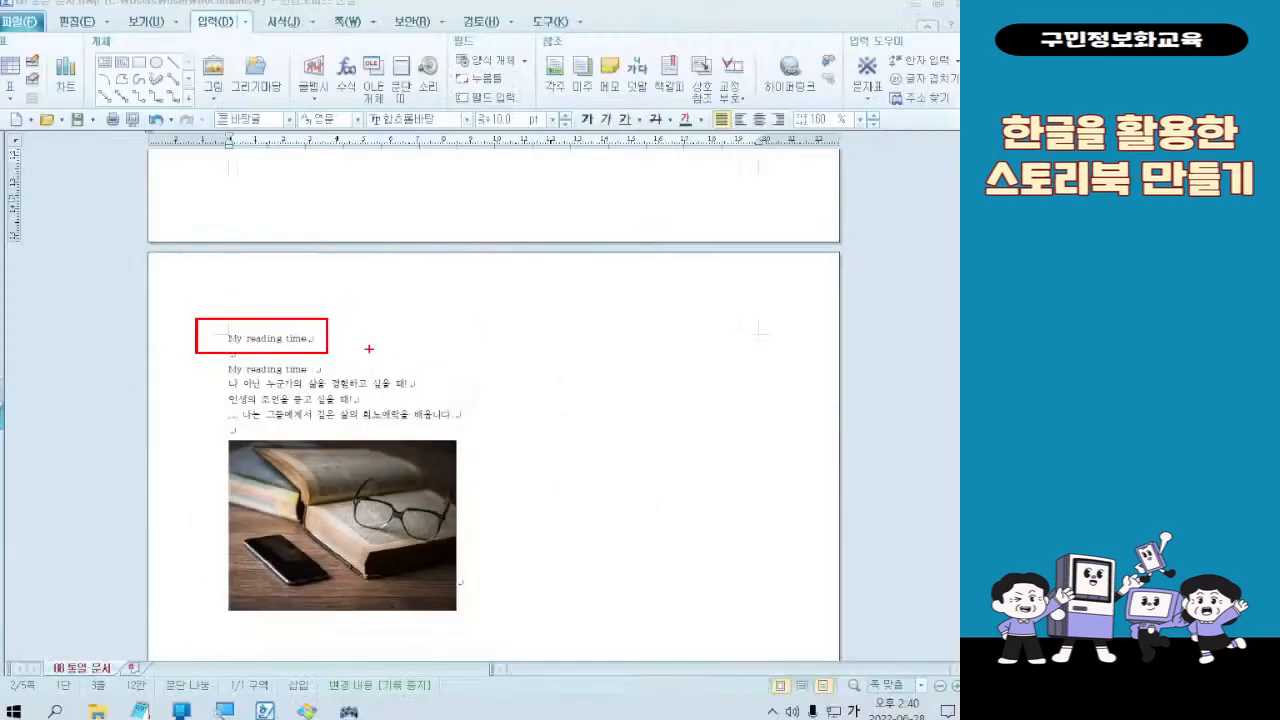
pyautogui.click(170, 345)
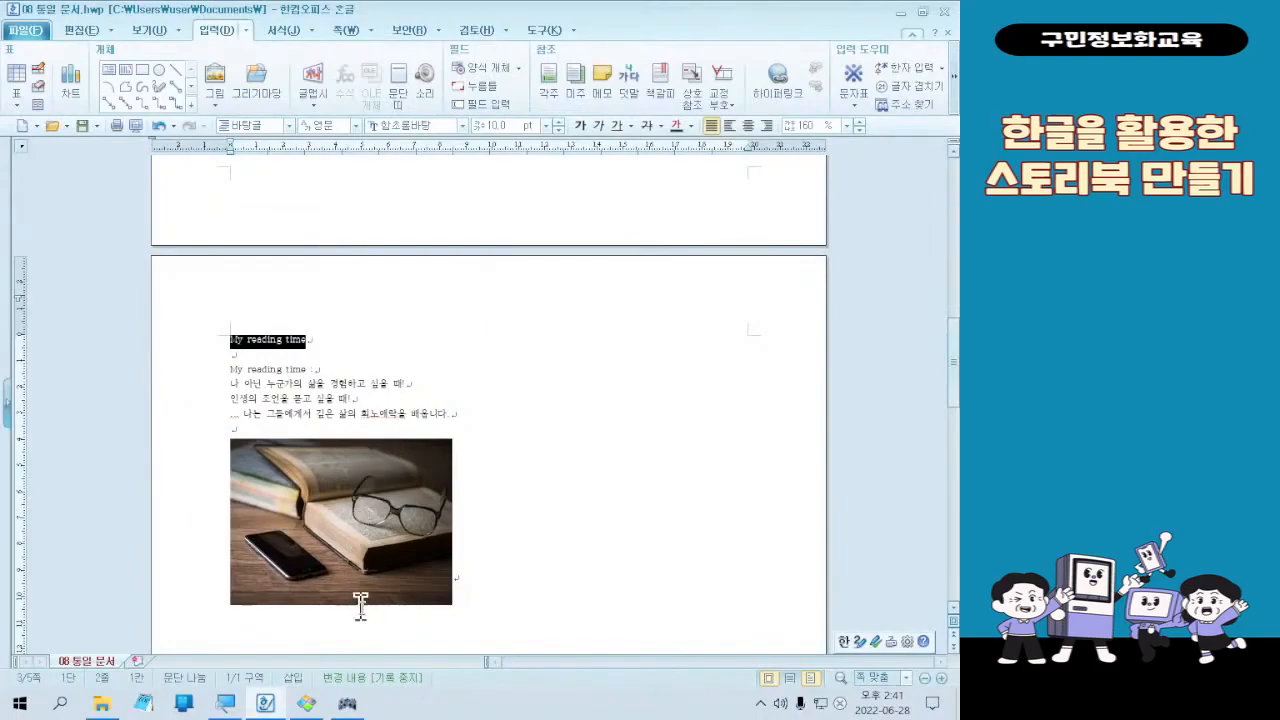
pyautogui.click(343, 706)
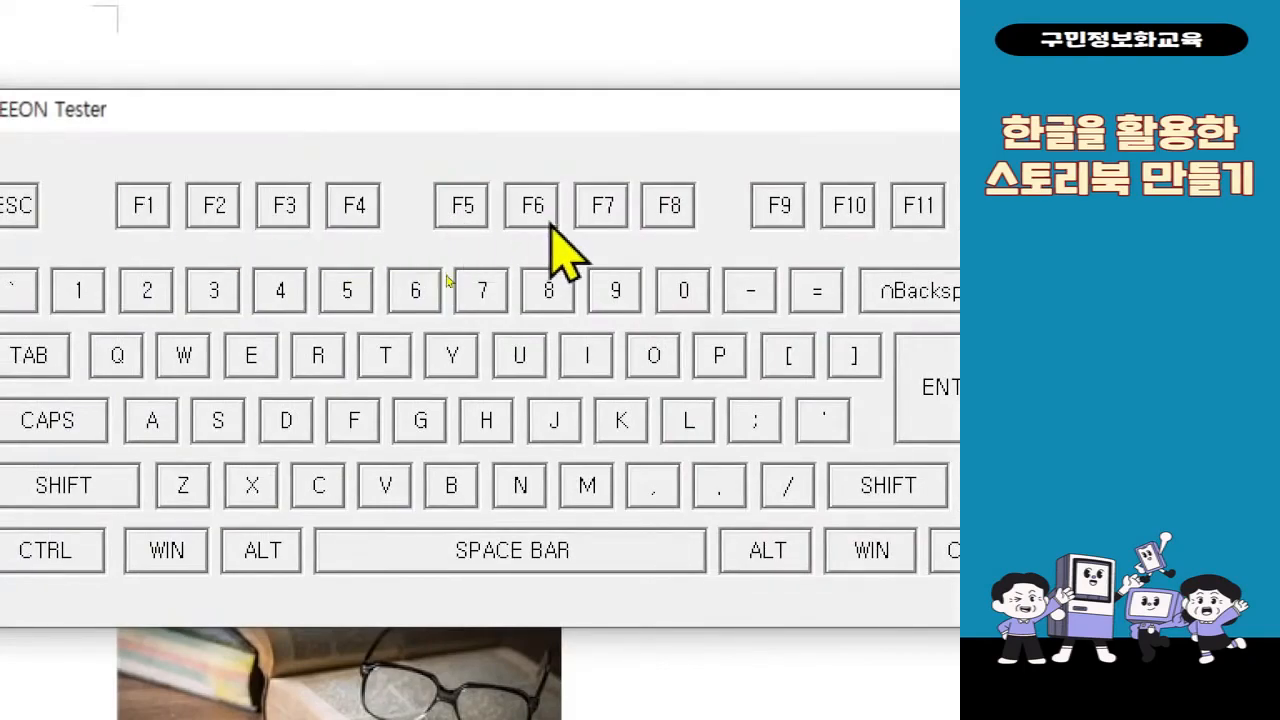
pyautogui.press('F6')
pyautogui.press('F6')
pyautogui.press('F6')
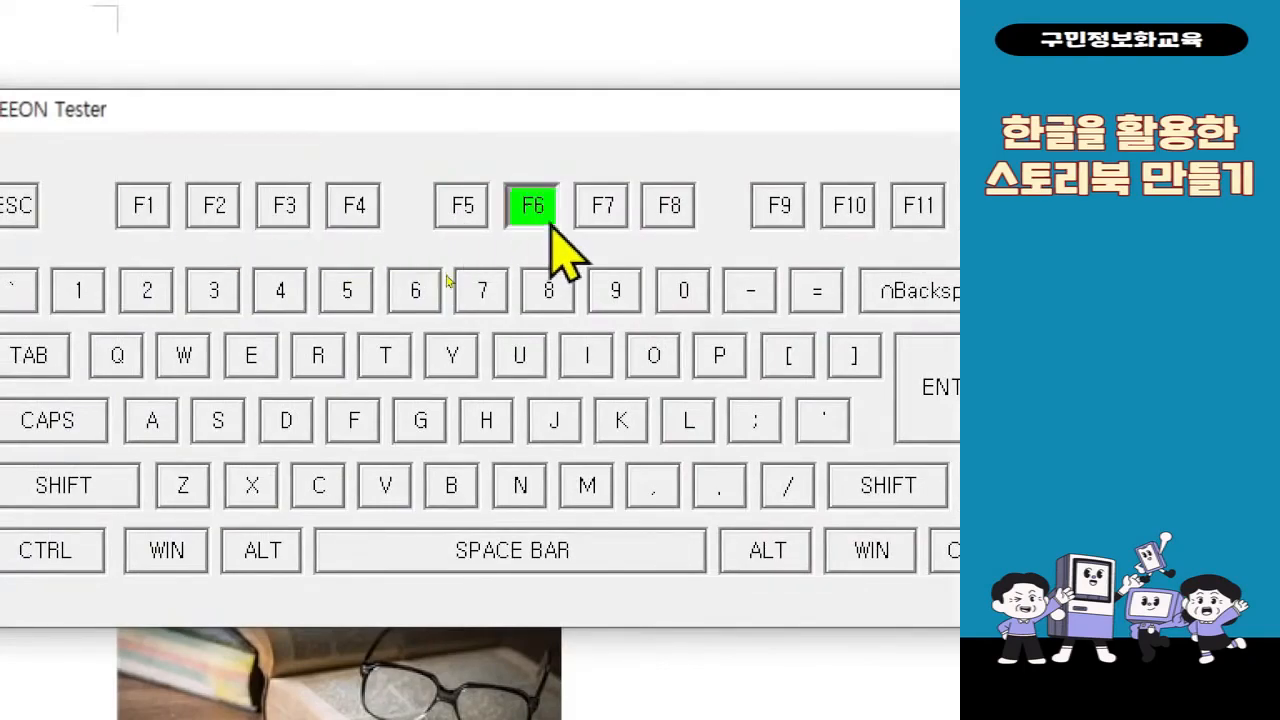
pyautogui.press('F6')
pyautogui.press('F6')
pyautogui.press('F6')
pyautogui.press('F6')
pyautogui.press('F6')
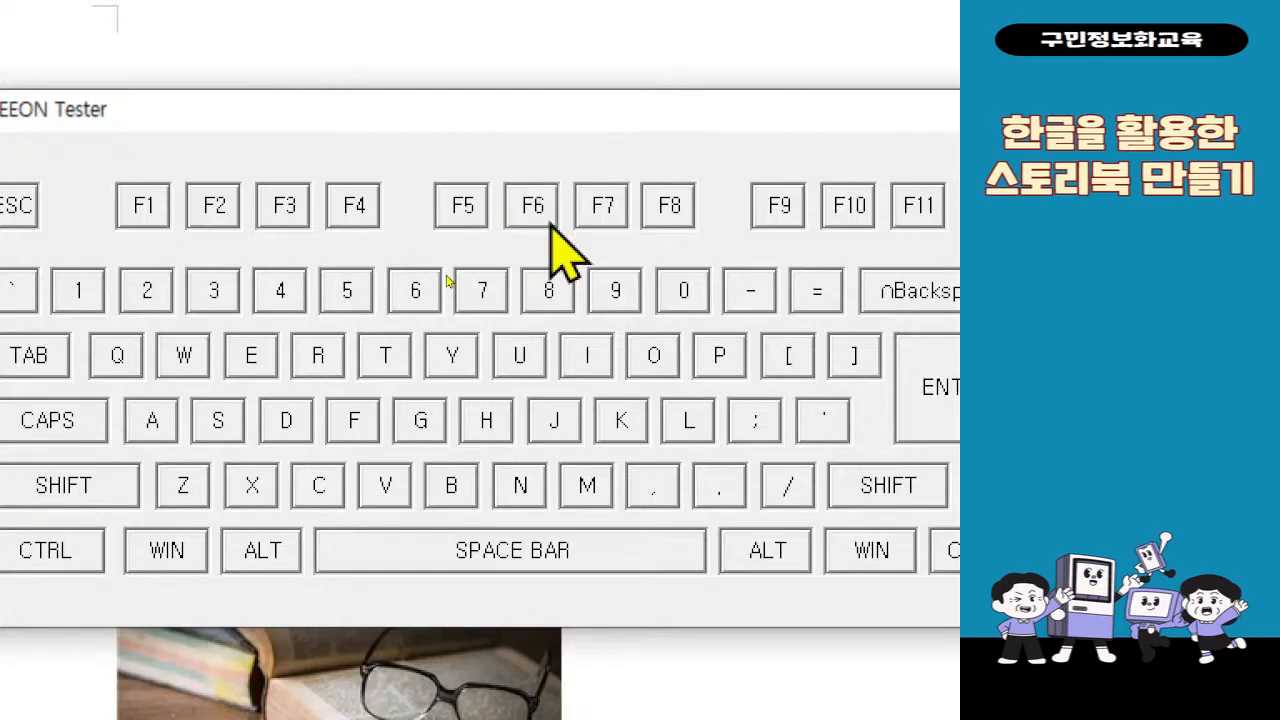
pyautogui.press('Escape')
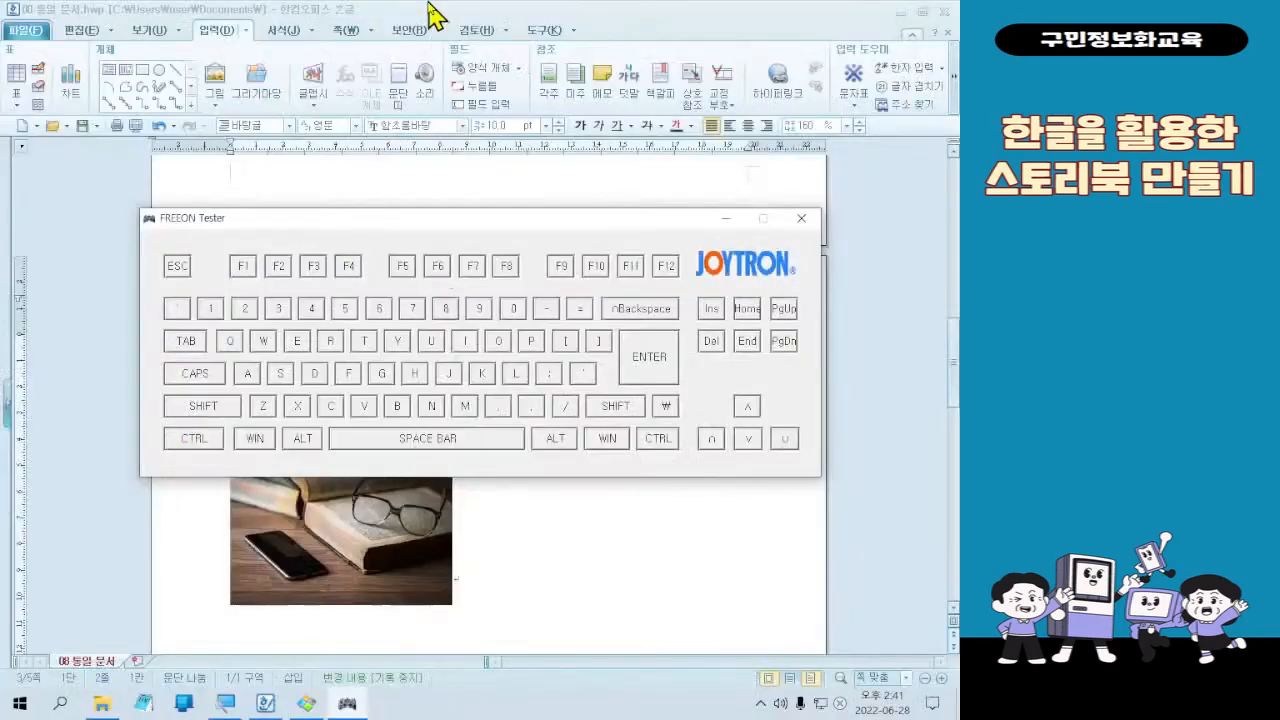
# Step: Return to the Hangul document and apply the 제목 style to the selected title My reading time
pyautogui.click(429, 5)
pyautogui.press('F6')
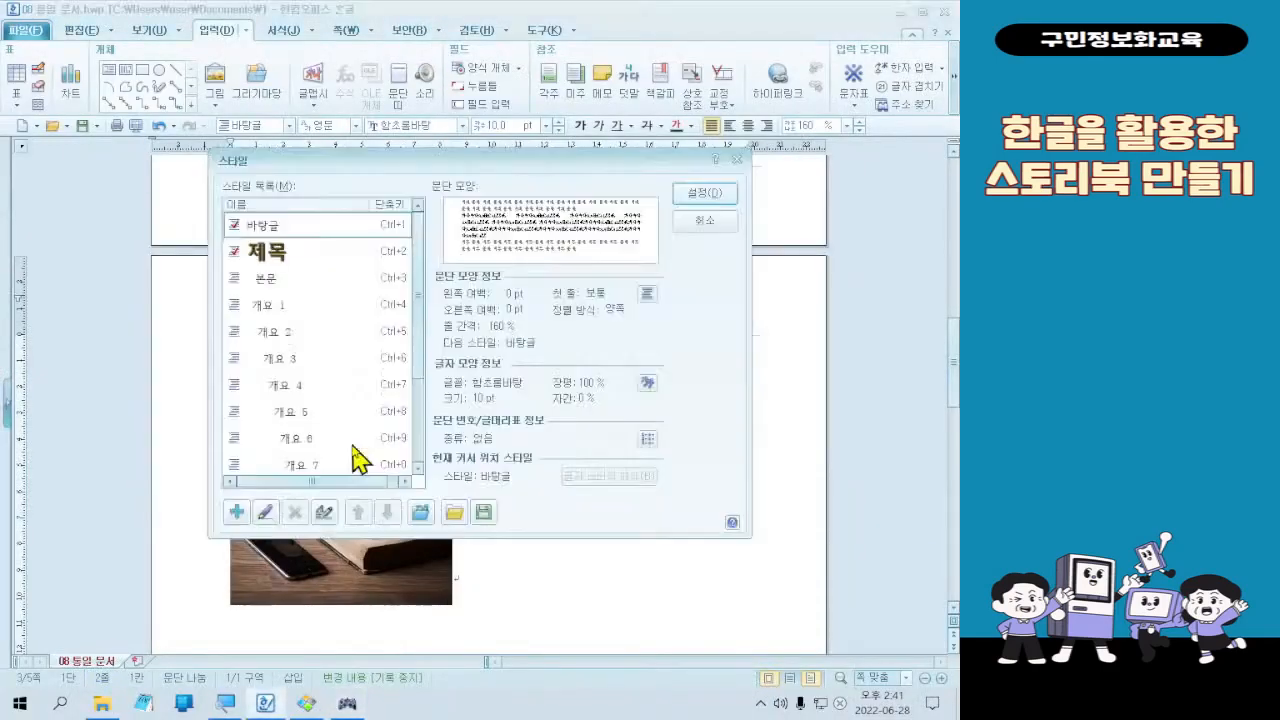
pyautogui.click(370, 257)
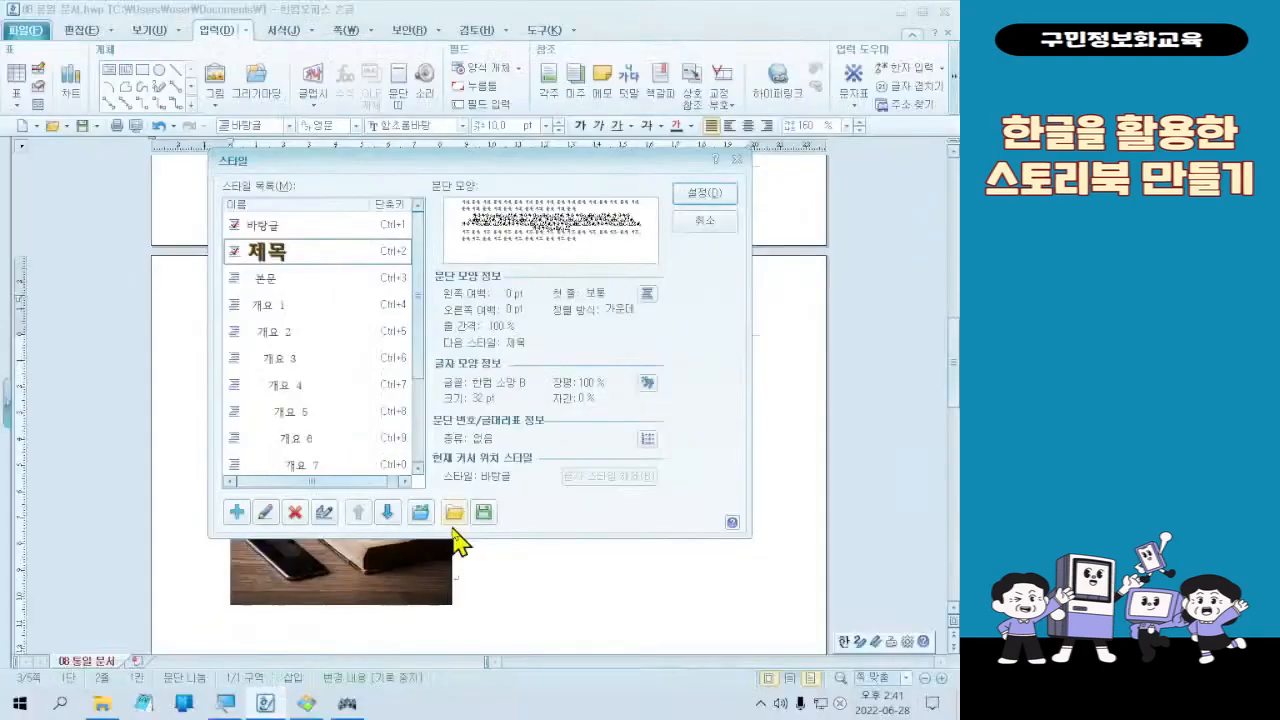
pyautogui.click(704, 192)
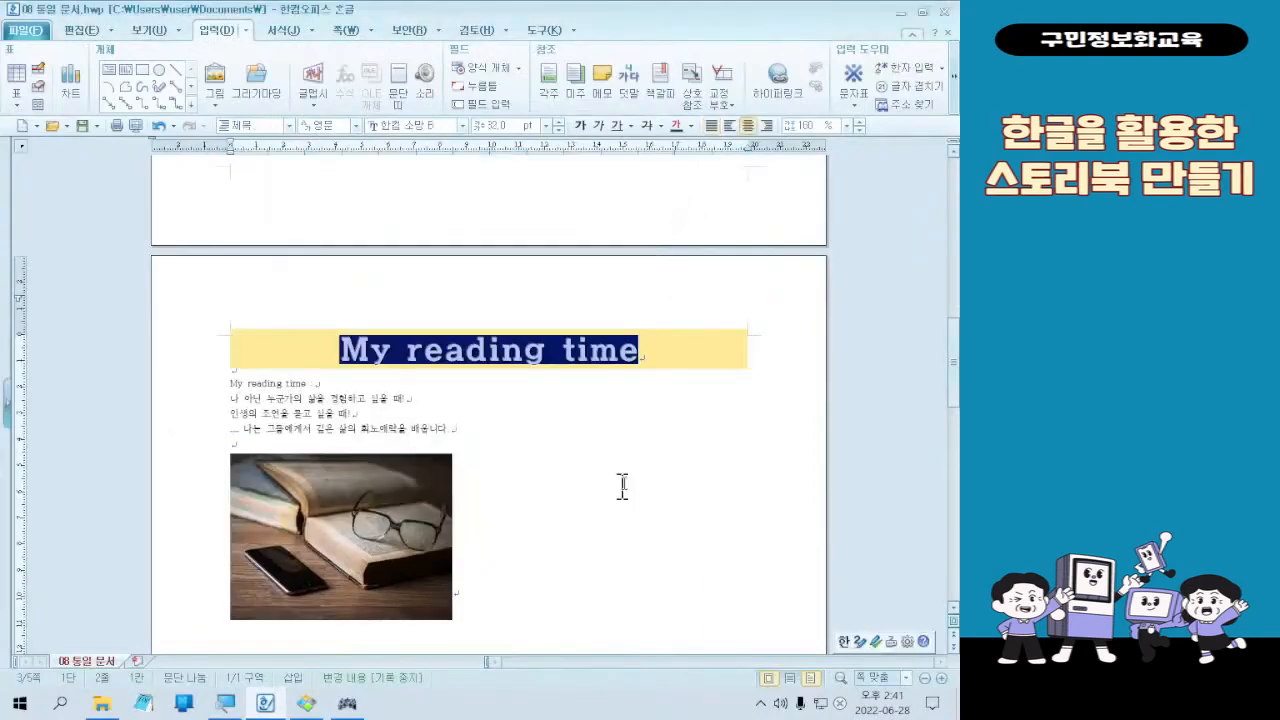
# Step: Apply the 제목 style to the title line My happy trip at the top of the fourth page
pyautogui.scroll(-8, 657, 403)
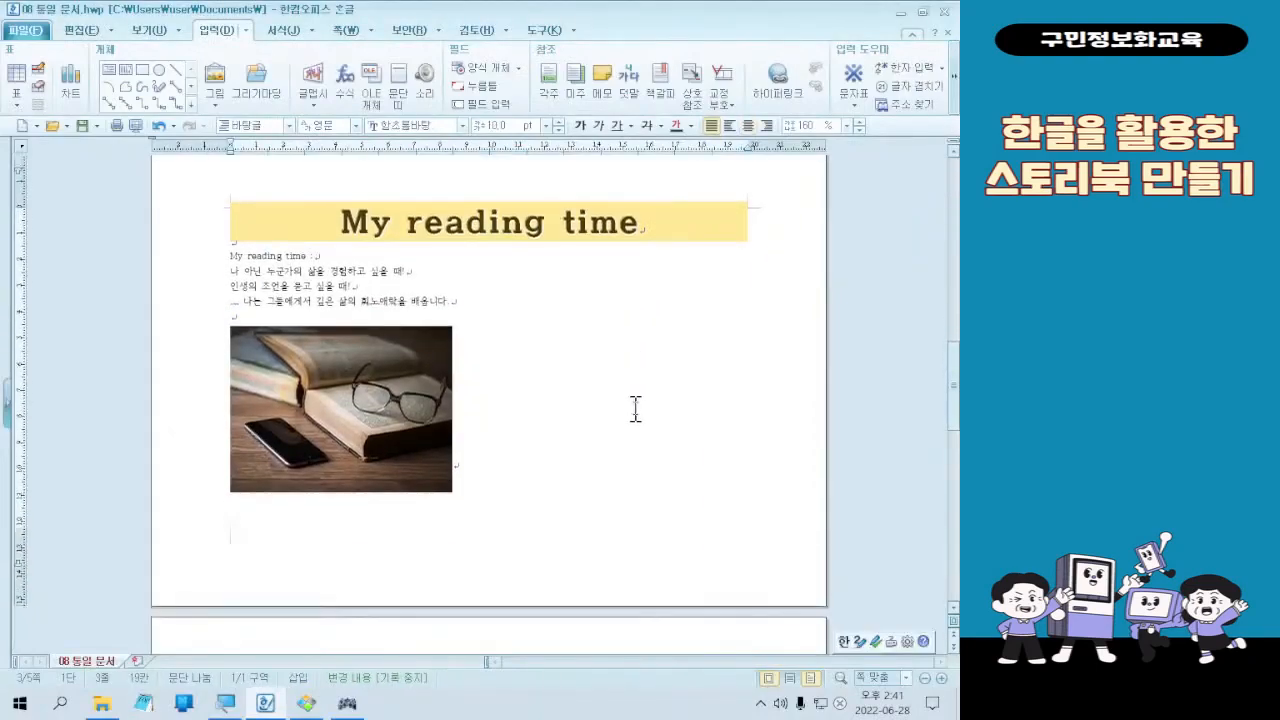
pyautogui.scroll(-1, 634, 408)
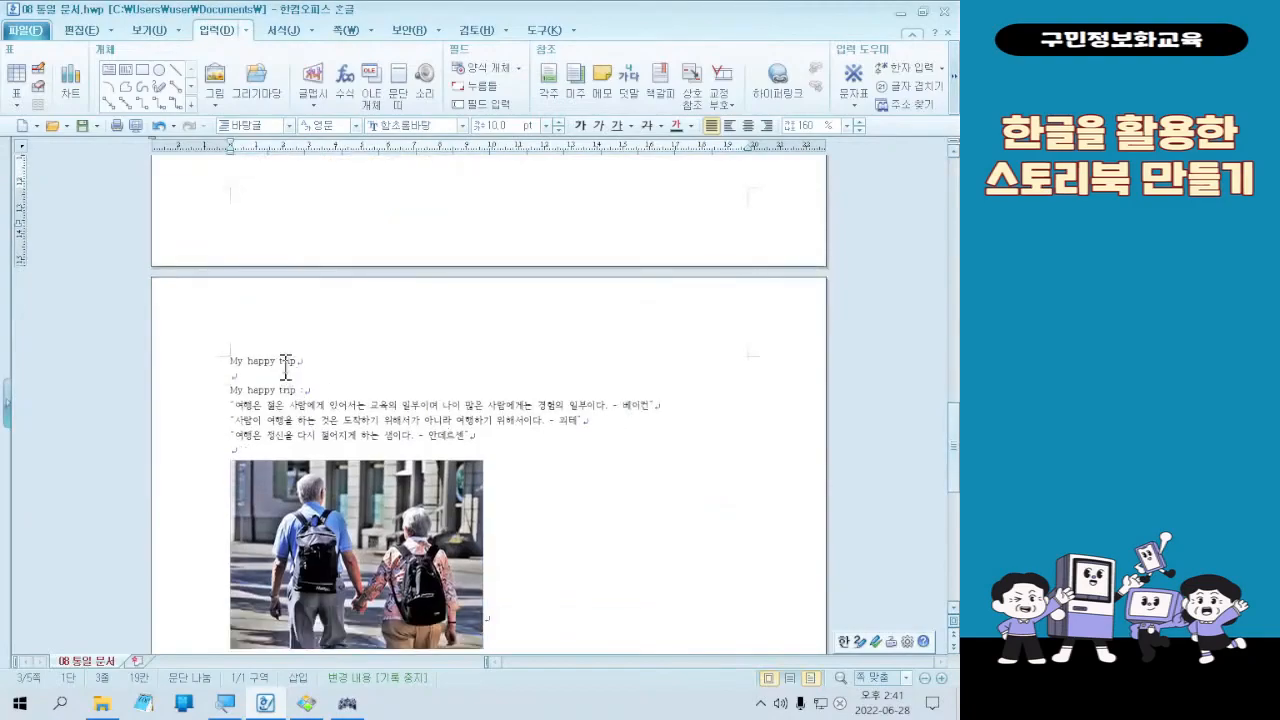
pyautogui.click(207, 363)
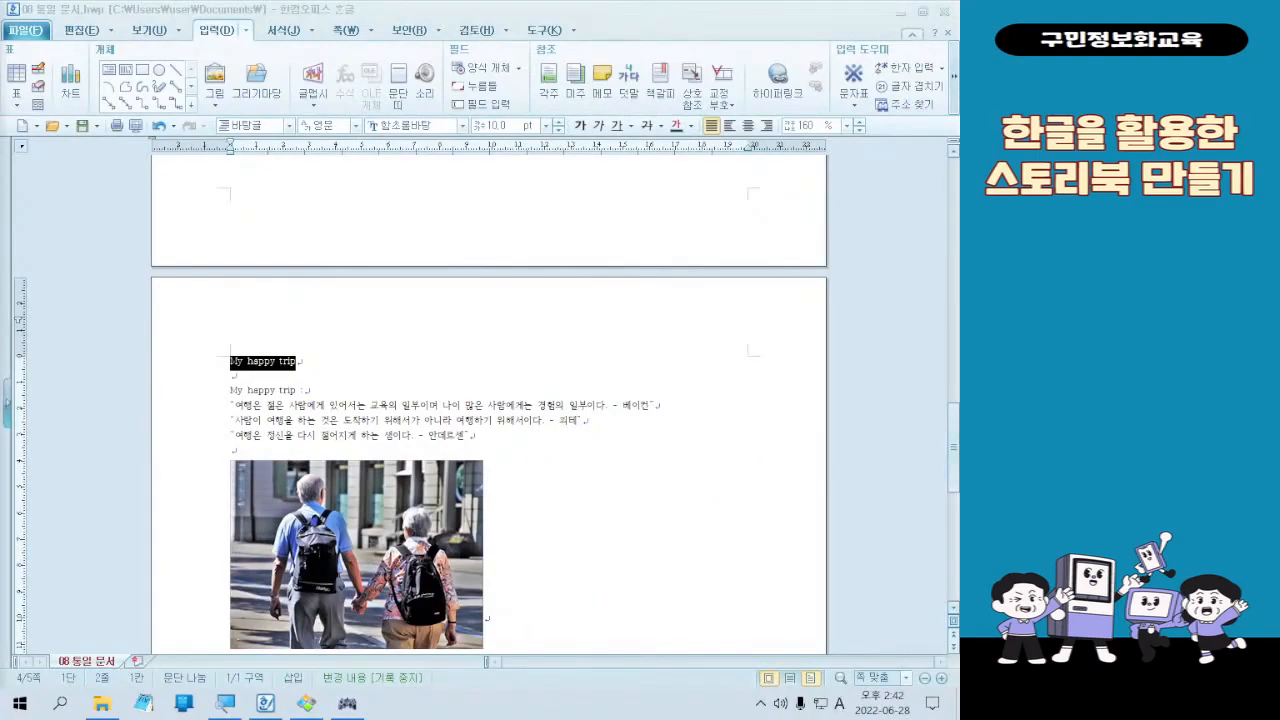
pyautogui.click(720, 8)
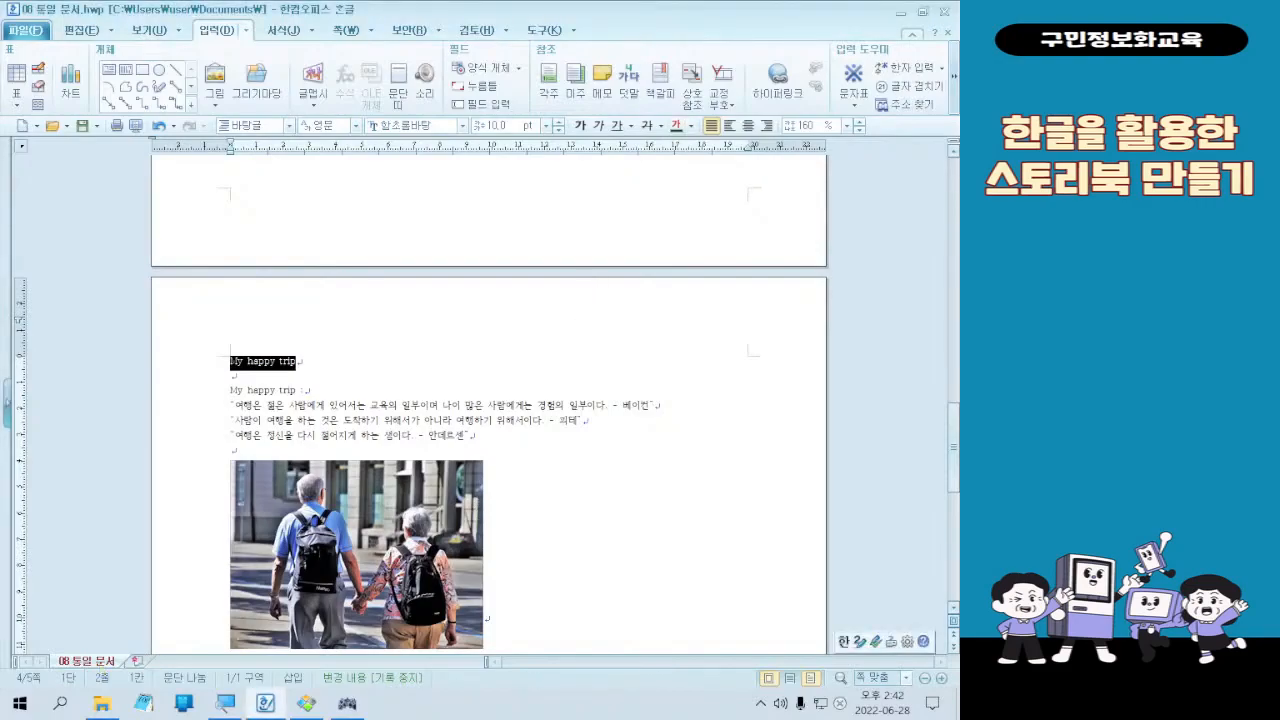
pyautogui.press('F6')
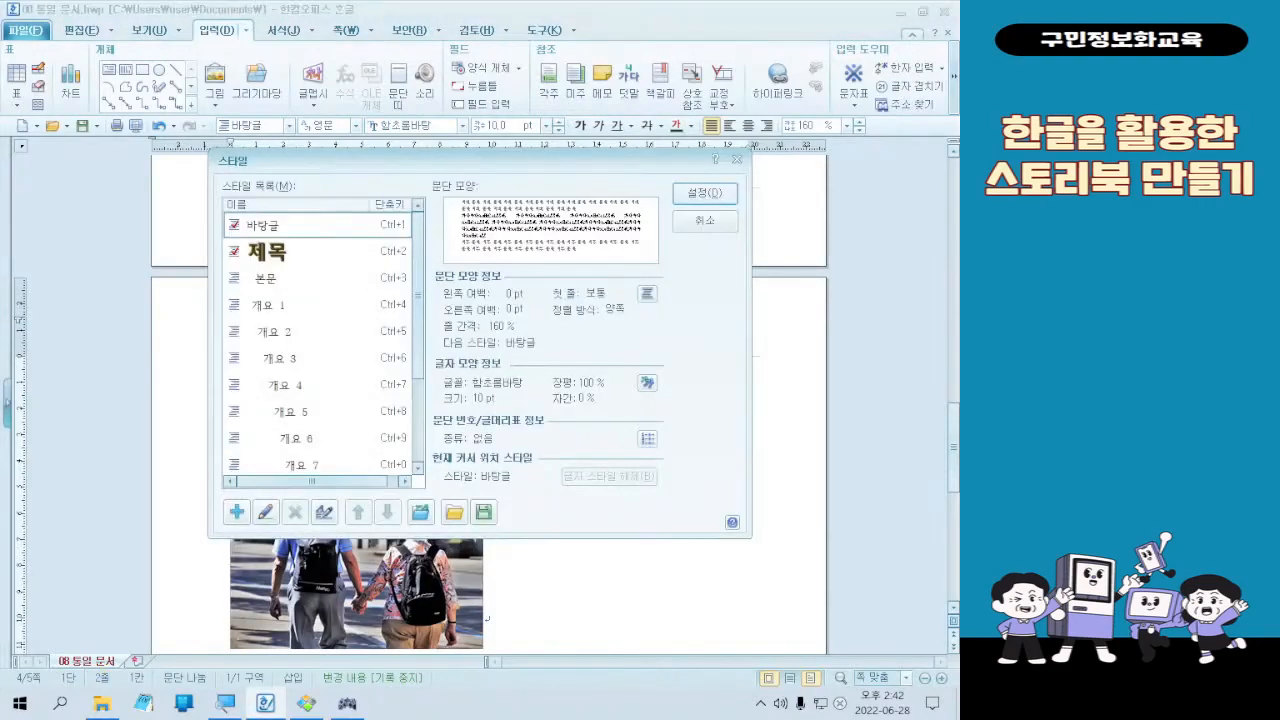
pyautogui.click(340, 257)
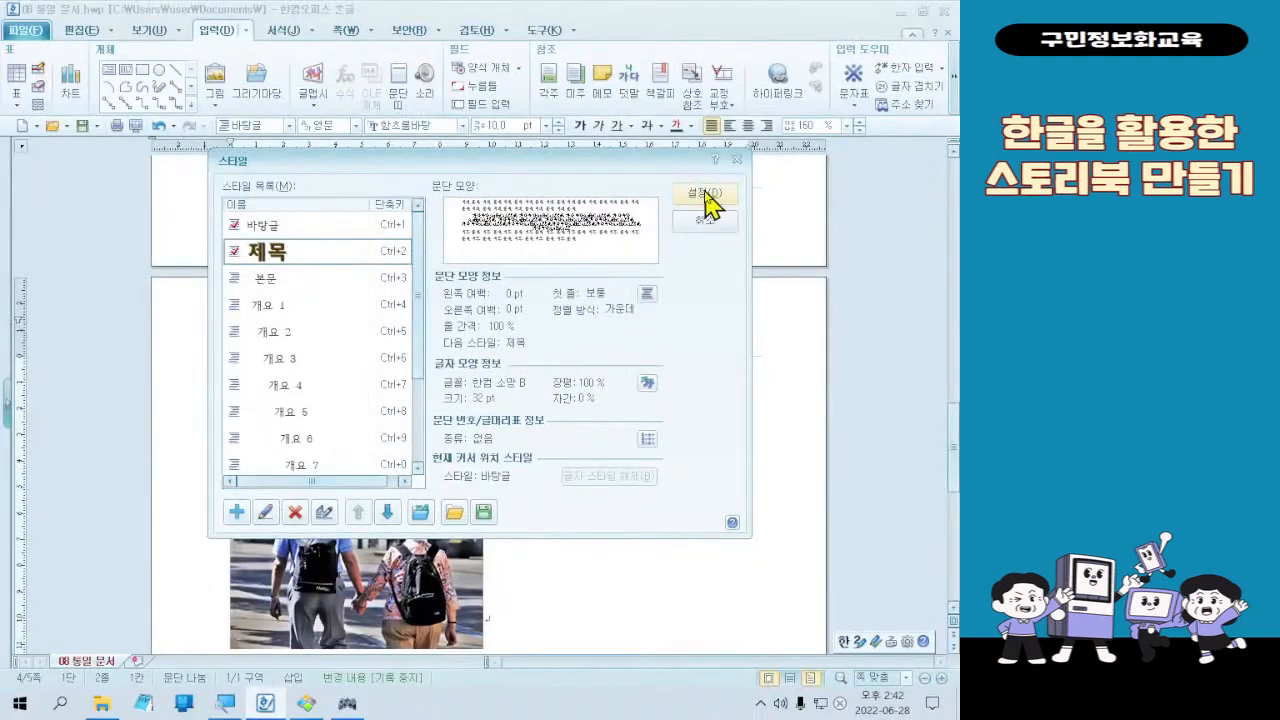
pyautogui.click(704, 193)
pyautogui.click(603, 448)
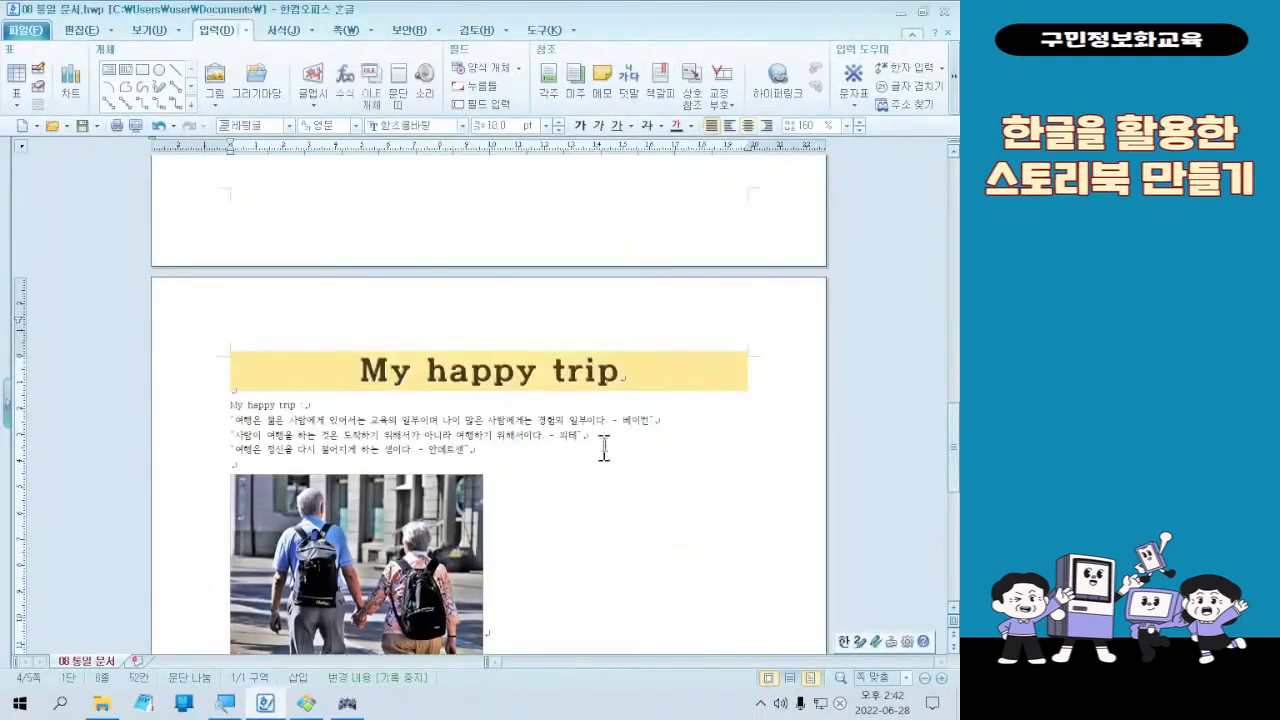
# Step: Select the title line My favorite food at the top of the fifth page
pyautogui.scroll(-5, 636, 321)
pyautogui.scroll(-5, 263, 490)
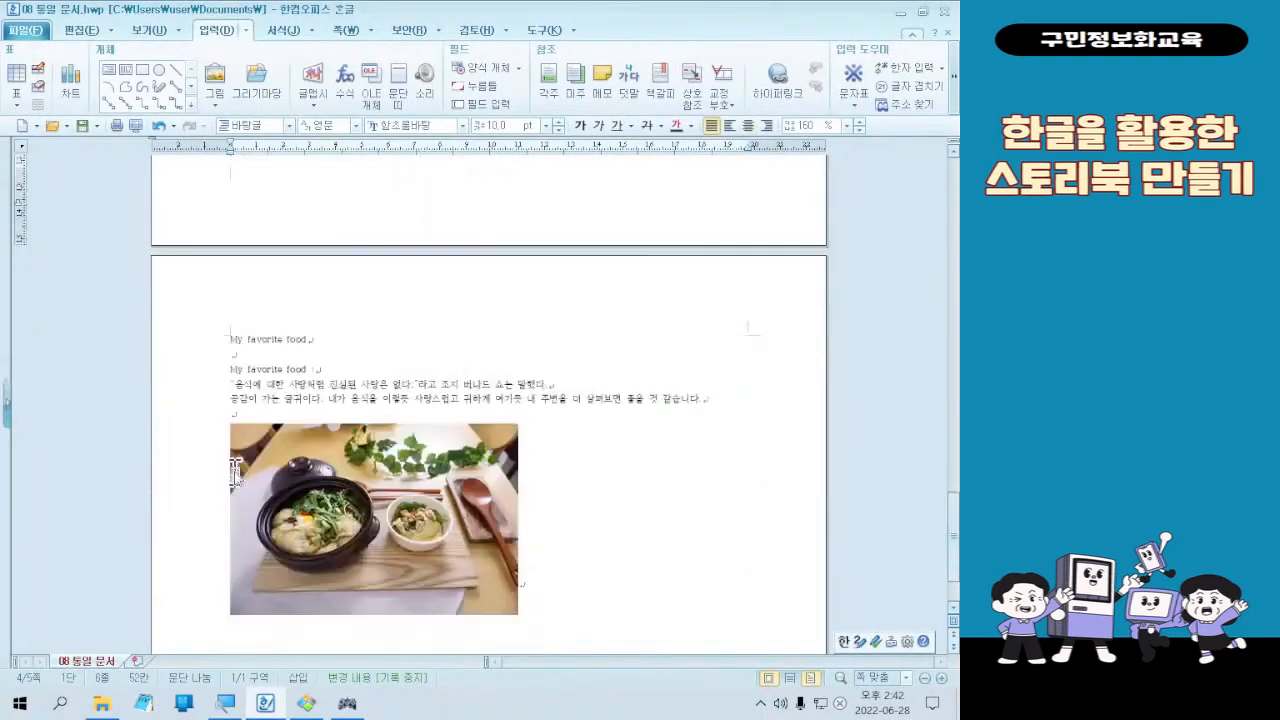
pyautogui.click(200, 258)
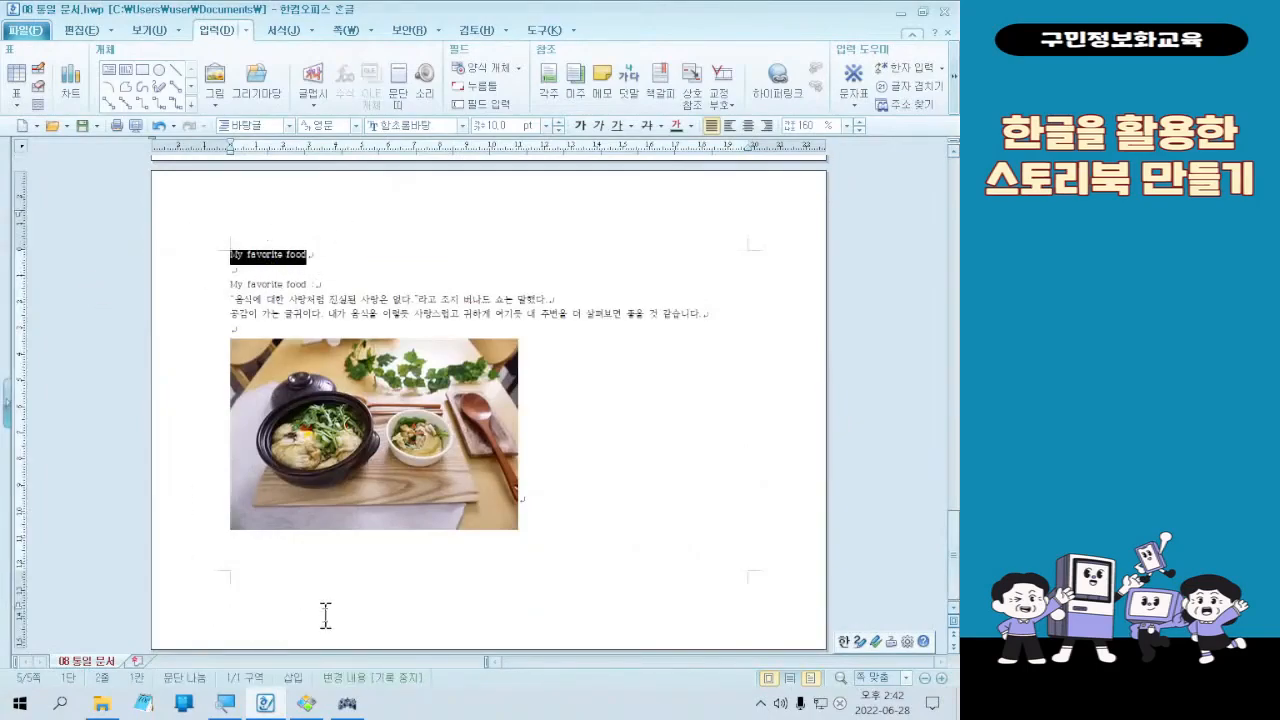
pyautogui.click(347, 703)
pyautogui.press('ctrl')
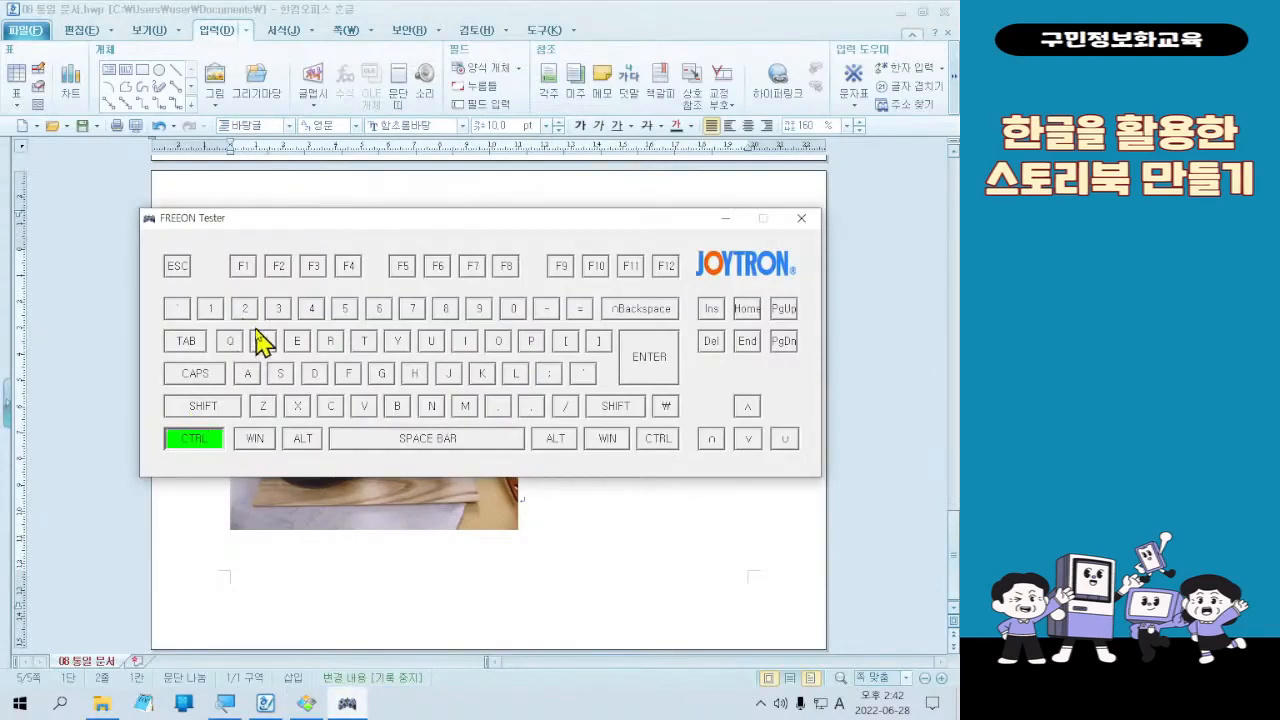
pyautogui.press('ctrl')
pyautogui.click(644, 550)
# Step: Apply the 제목 style to the title line My favorite food on the fifth page
pyautogui.click(182, 262)
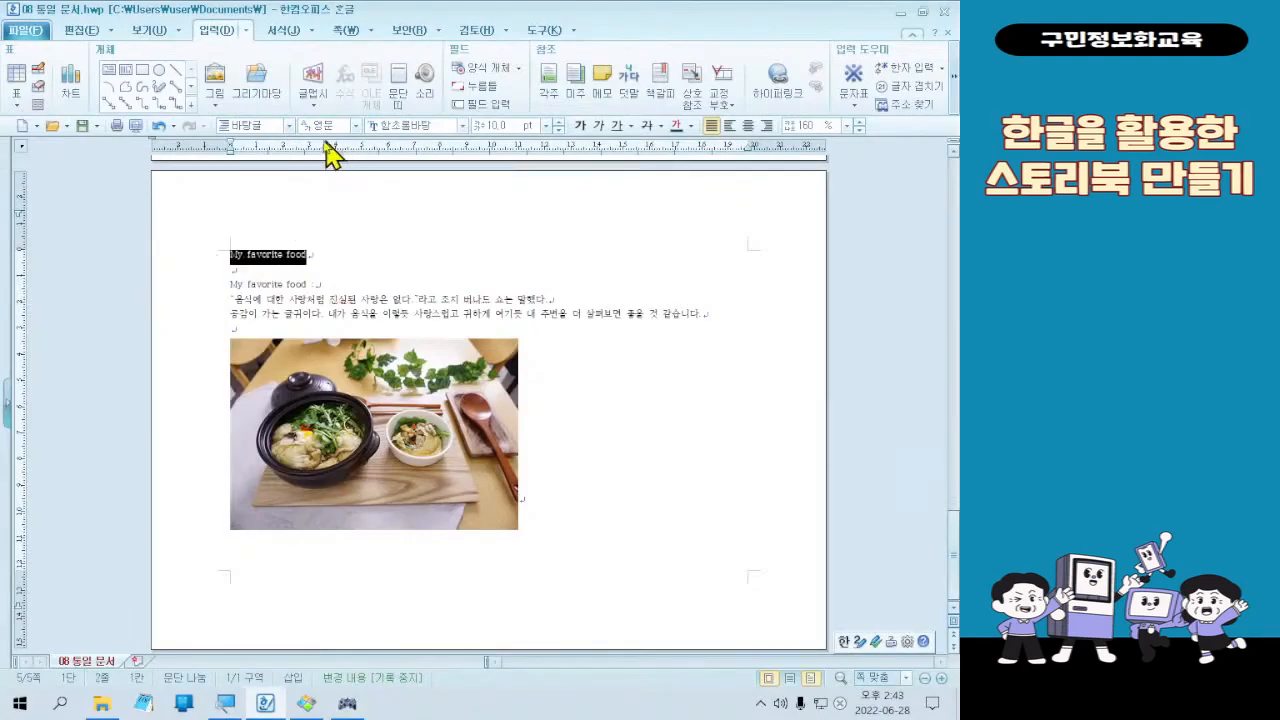
pyautogui.click(286, 126)
pyautogui.click(278, 160)
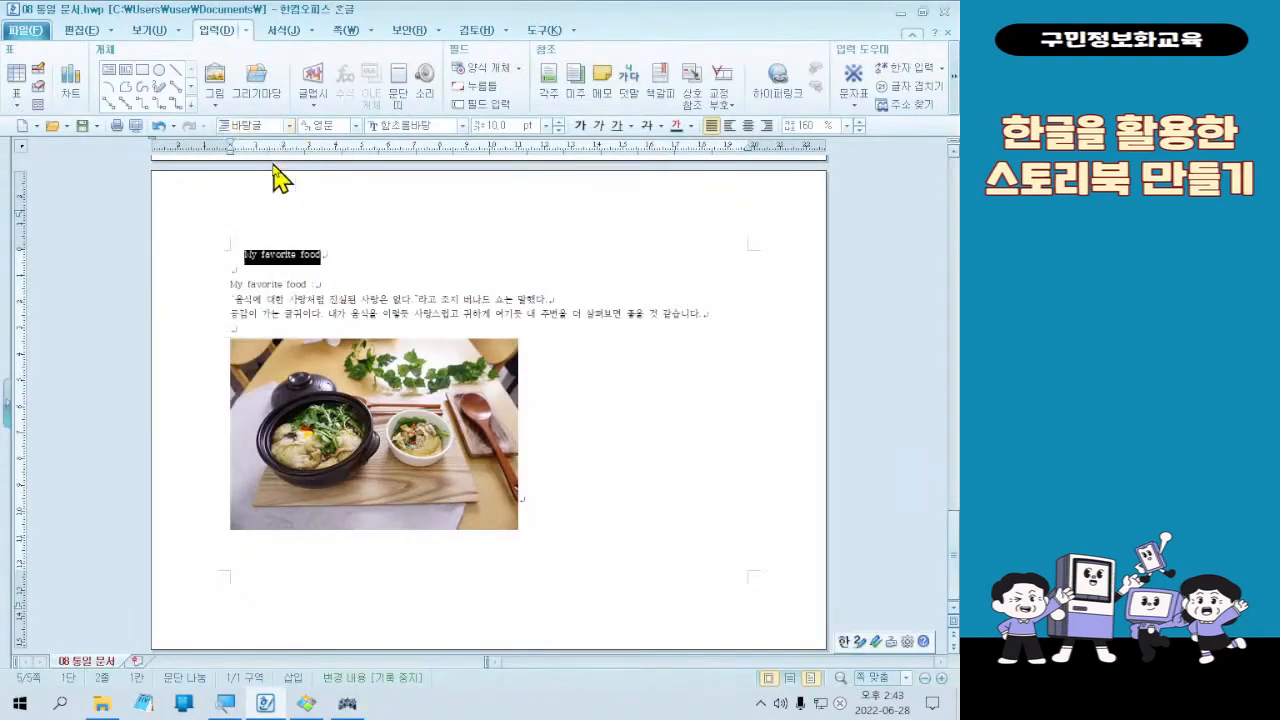
pyautogui.click(286, 126)
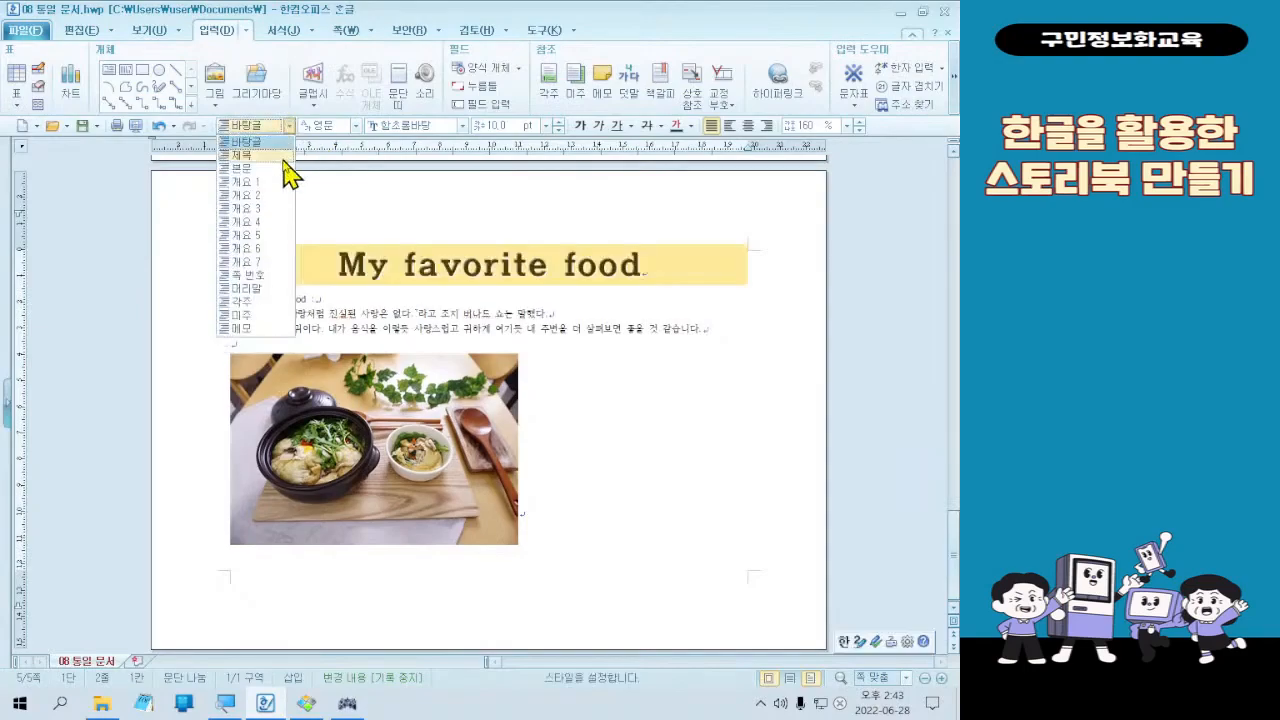
pyautogui.click(293, 183)
pyautogui.click(754, 517)
# Step: Insert page numbers at the bottom right corner of the pages, in the 1,2,3 format with dashes around them
pyautogui.scroll(10, 682, 520)
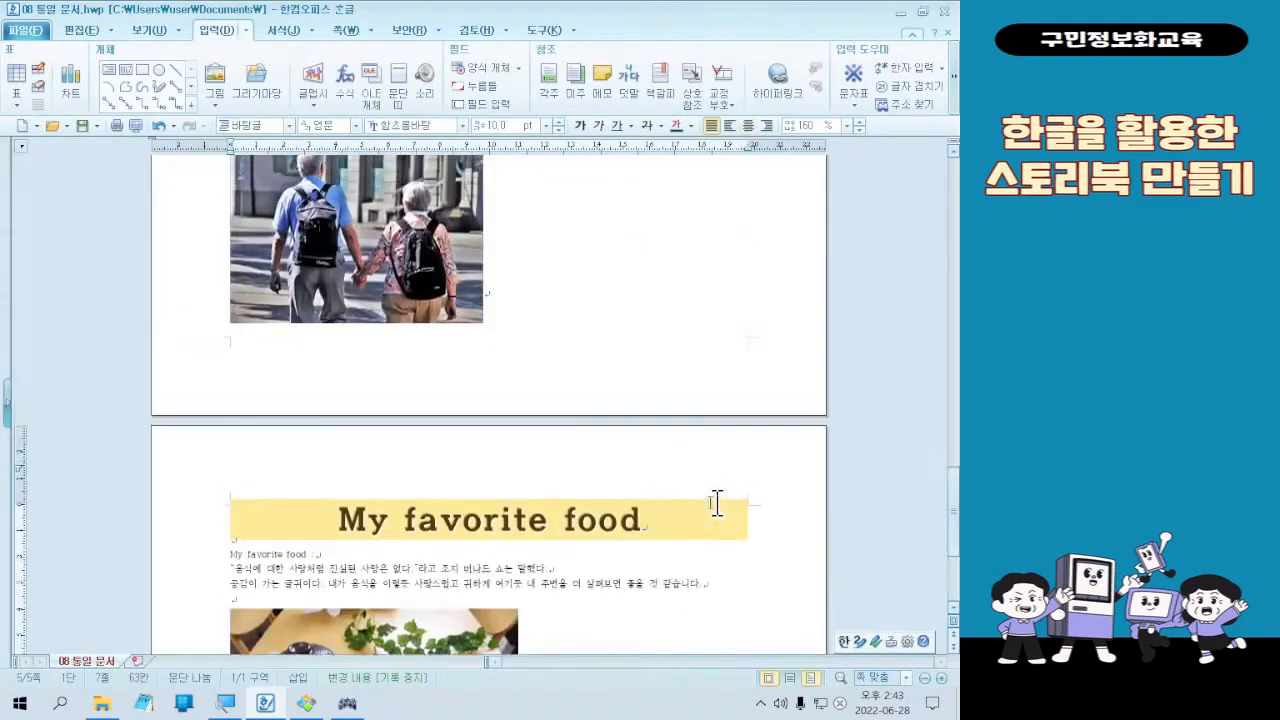
pyautogui.scroll(20, 689, 499)
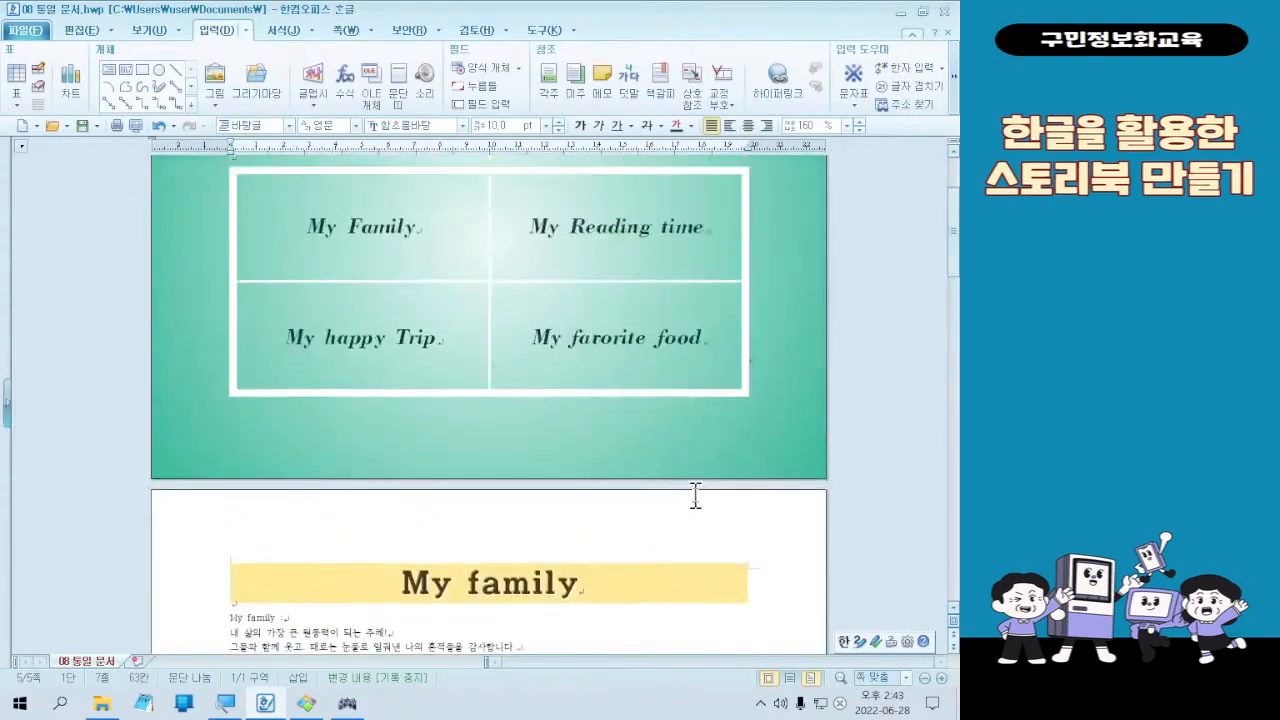
pyautogui.scroll(-20, 697, 495)
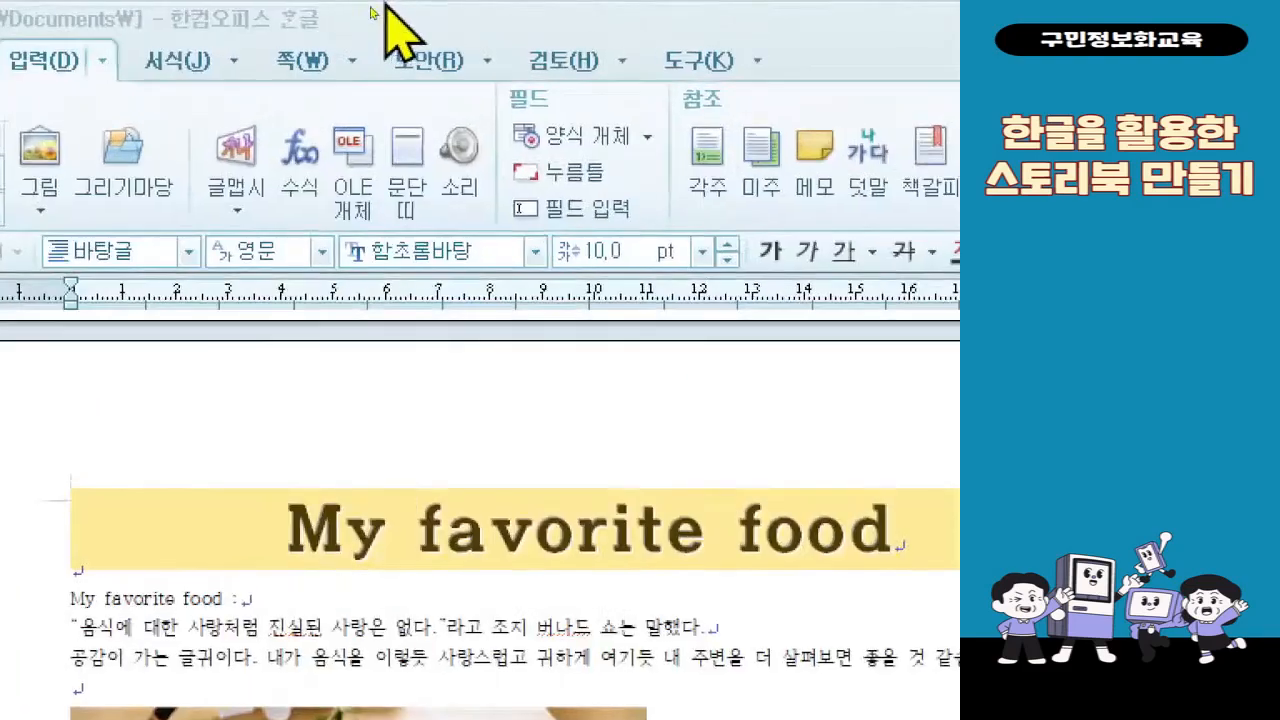
pyautogui.click(316, 58)
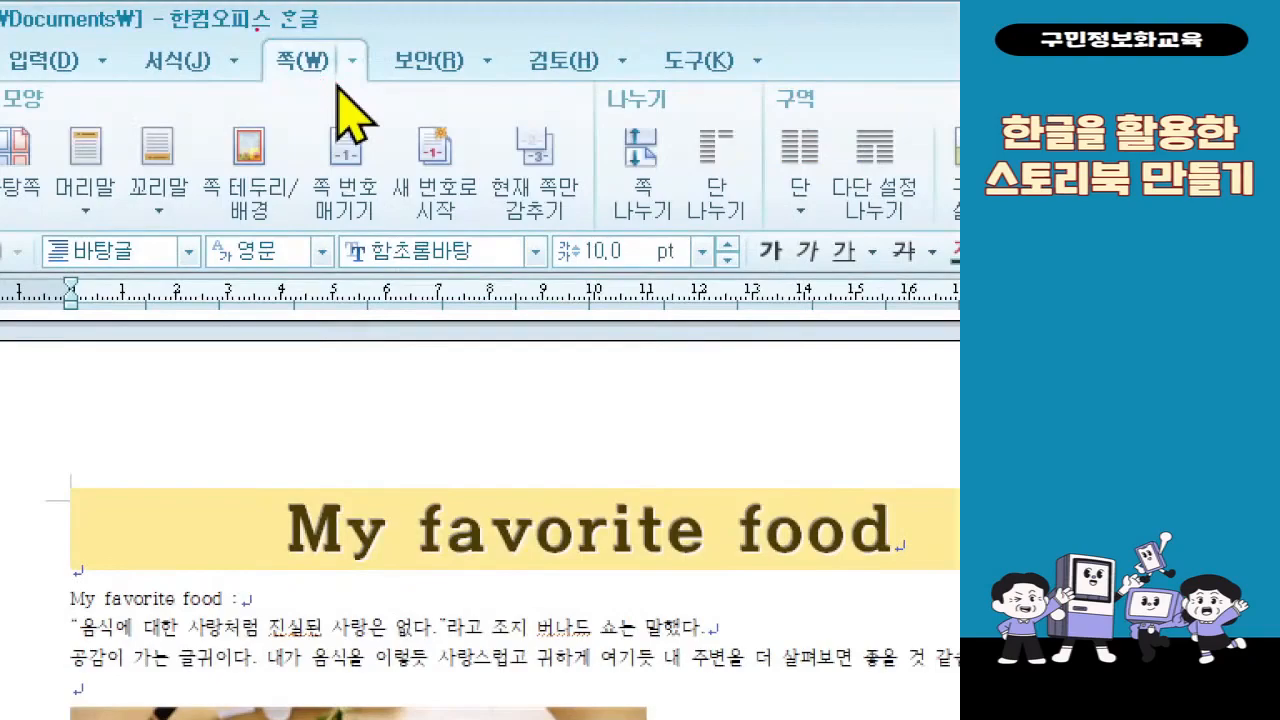
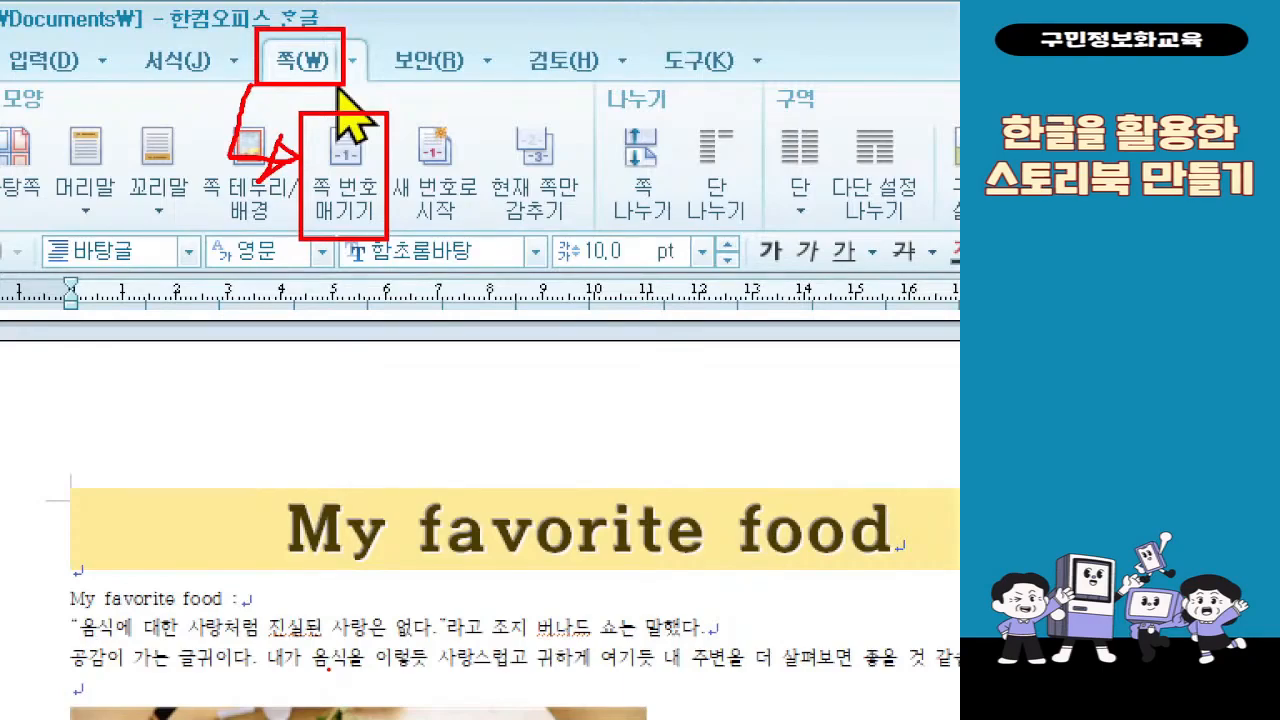
pyautogui.click(358, 205)
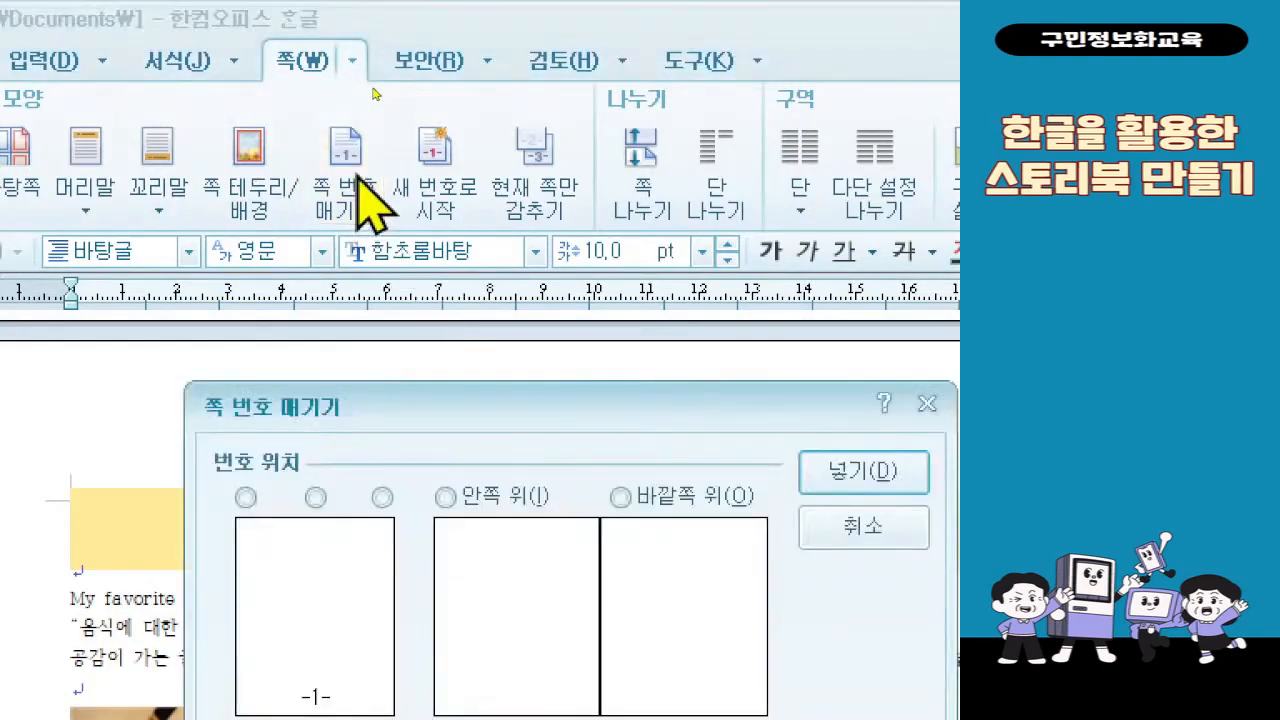
pyautogui.click(386, 368)
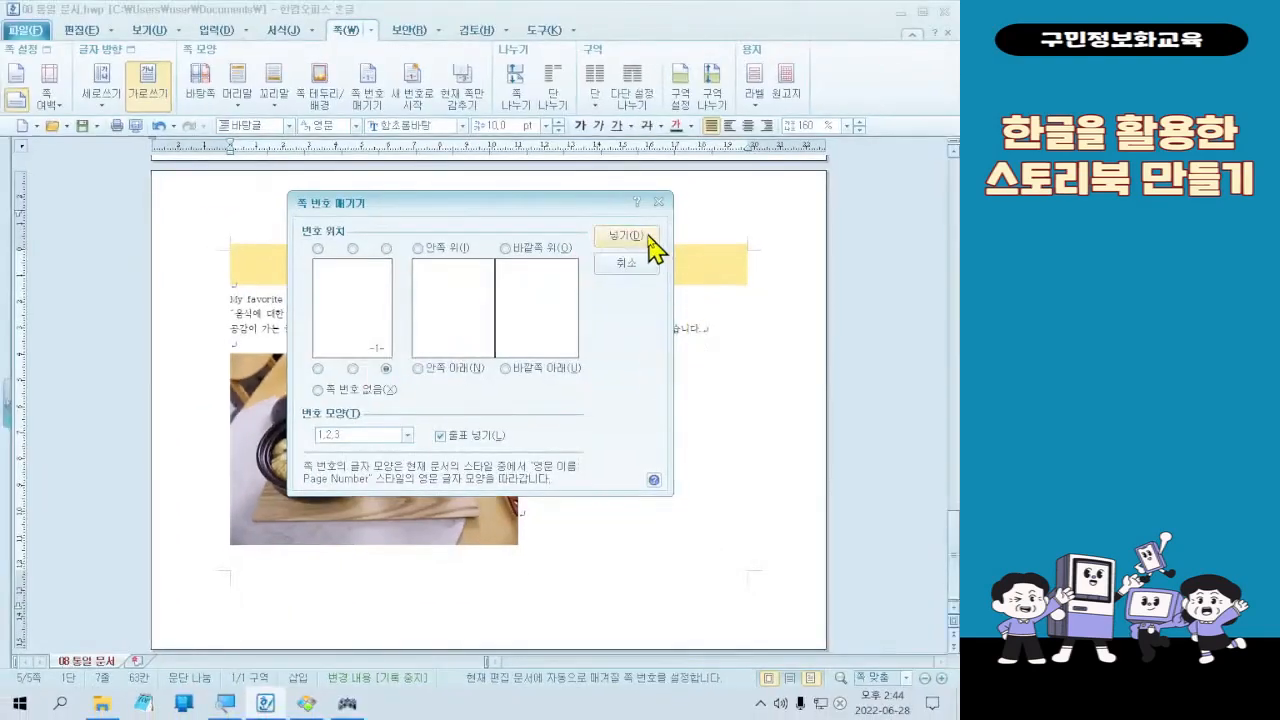
pyautogui.click(880, 120)
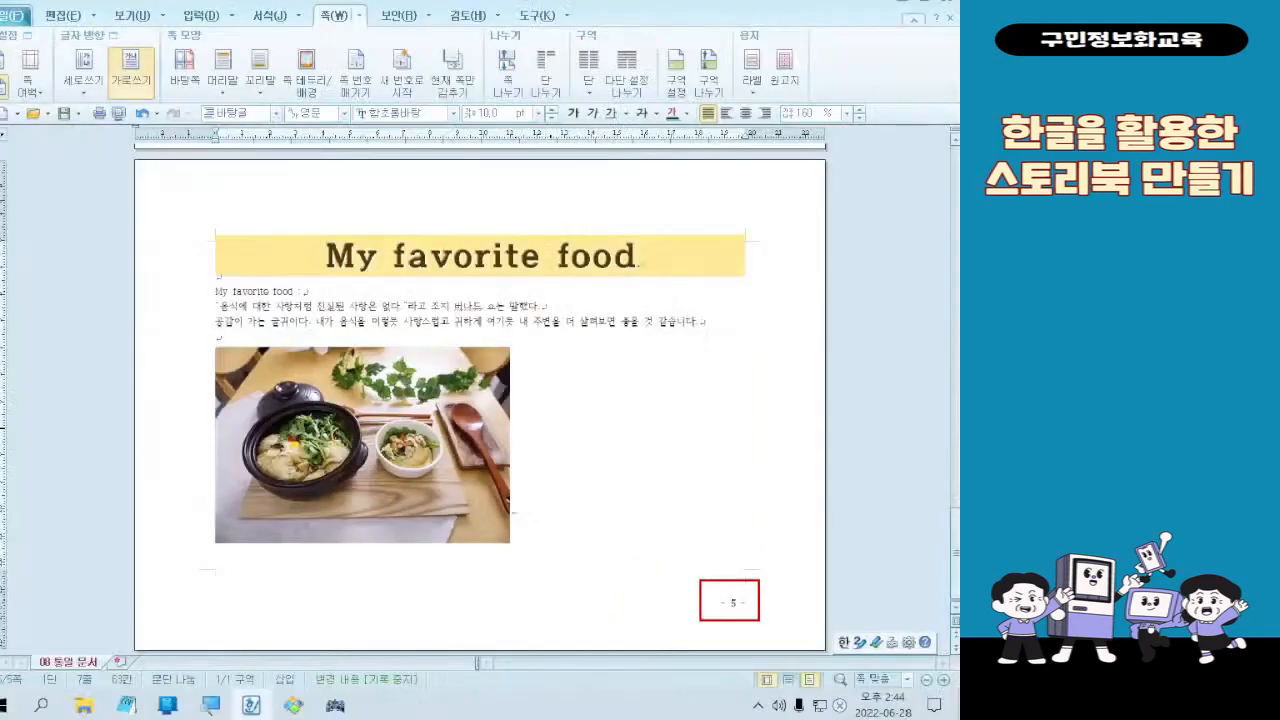
# Step: Check the page numbers on each page, going back to the cover page Things that I like
pyautogui.scroll(15, 735, 552)
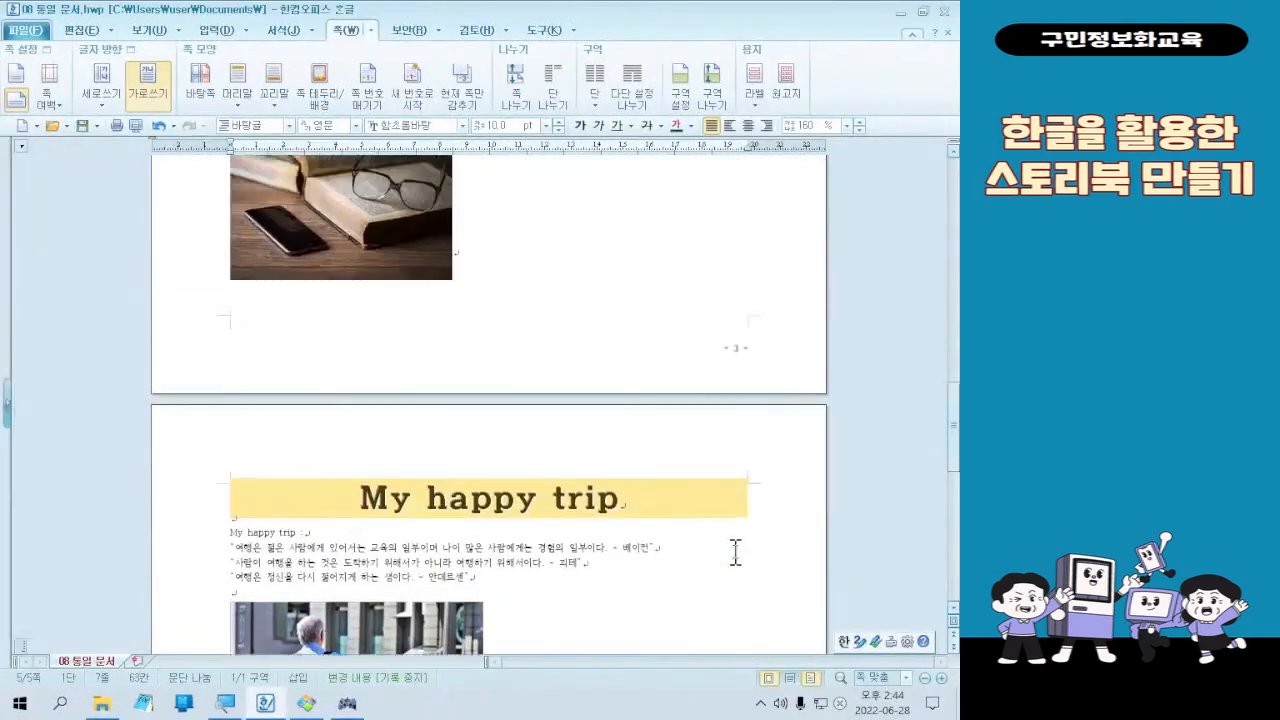
pyautogui.scroll(20, 735, 552)
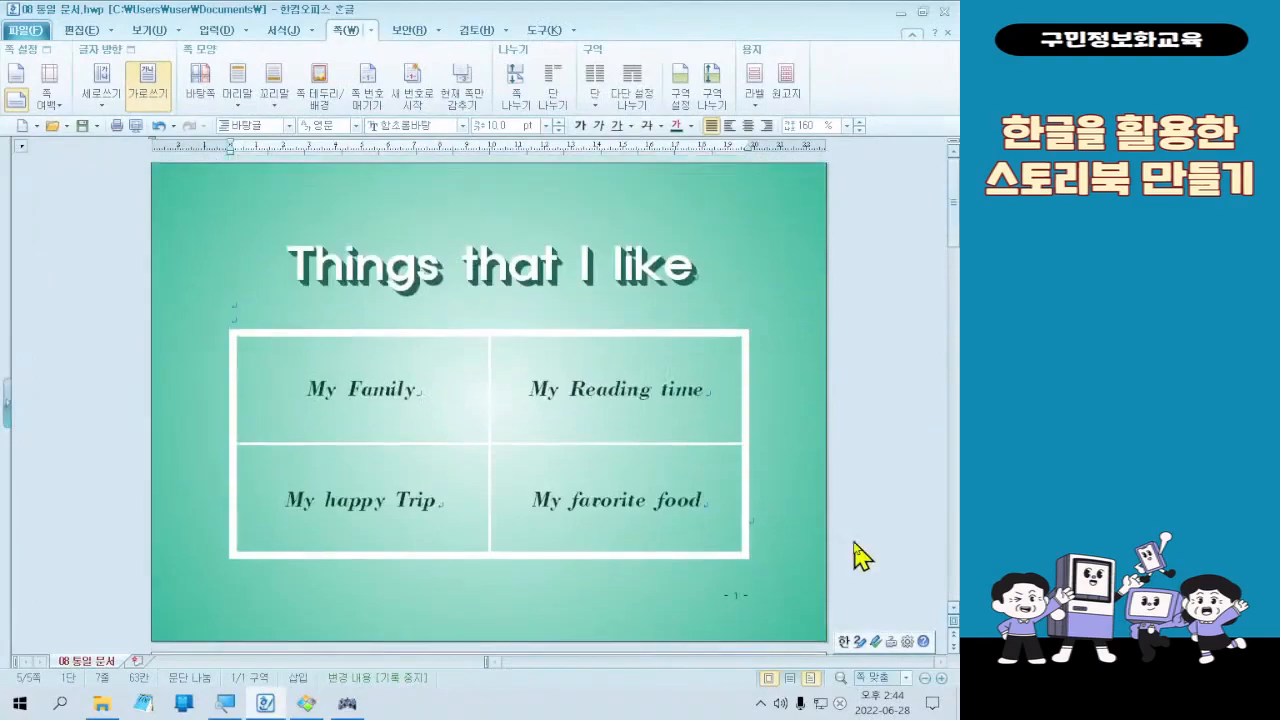
pyautogui.scroll(-1, 857, 557)
pyautogui.scroll(1, 857, 557)
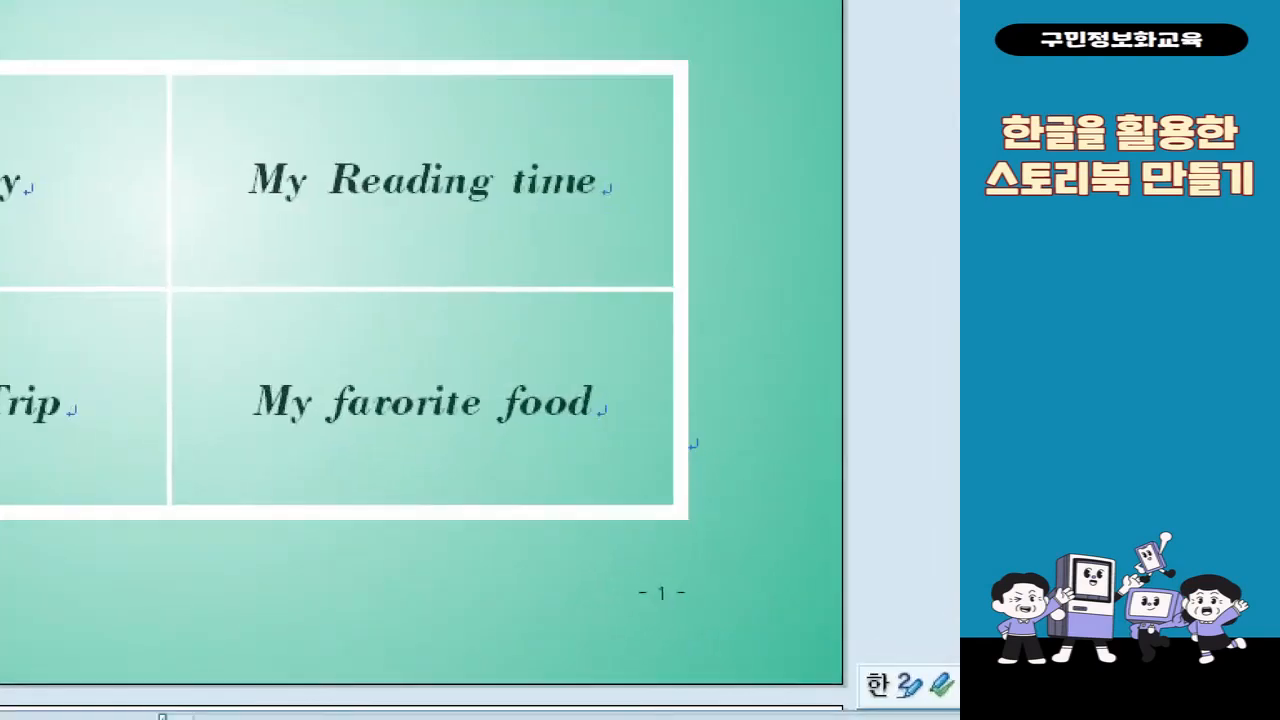
pyautogui.moveTo(525, 544); pyautogui.dragTo(654, 585)
pyautogui.moveTo(787, 398); pyautogui.dragTo(600, 647)
pyautogui.moveTo(555, 335); pyautogui.dragTo(715, 712)
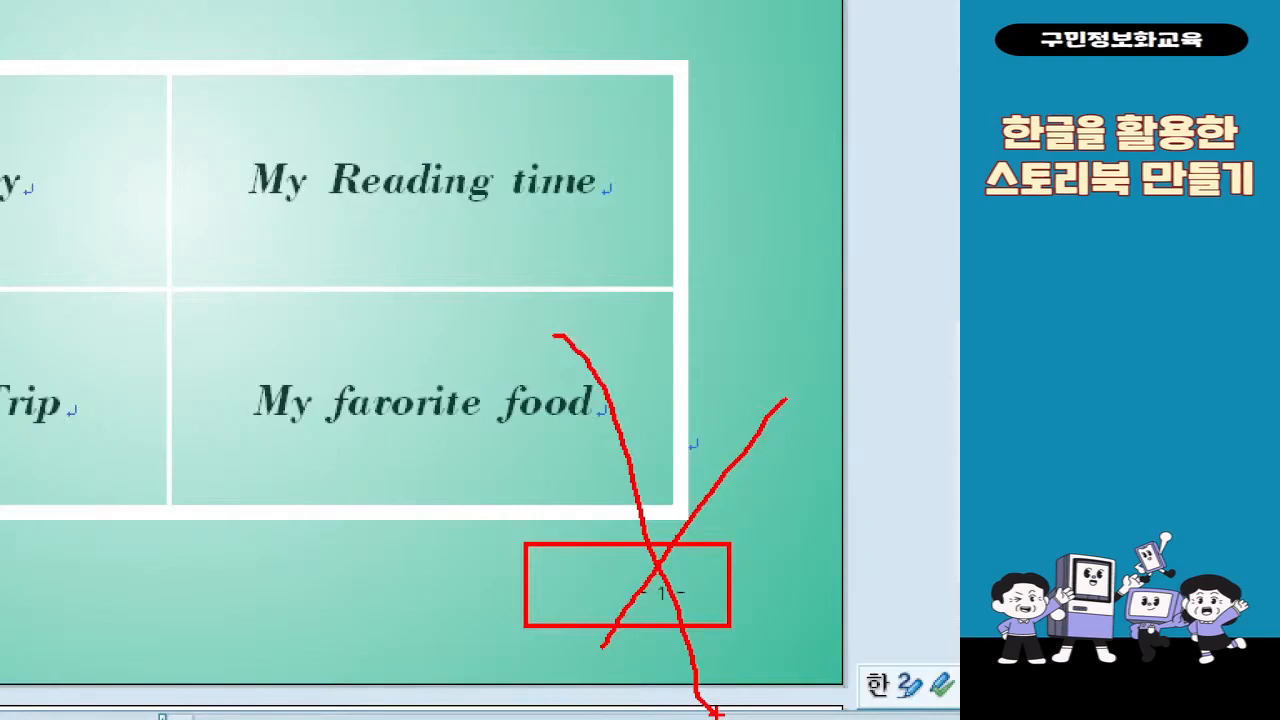
pyautogui.press('Escape')
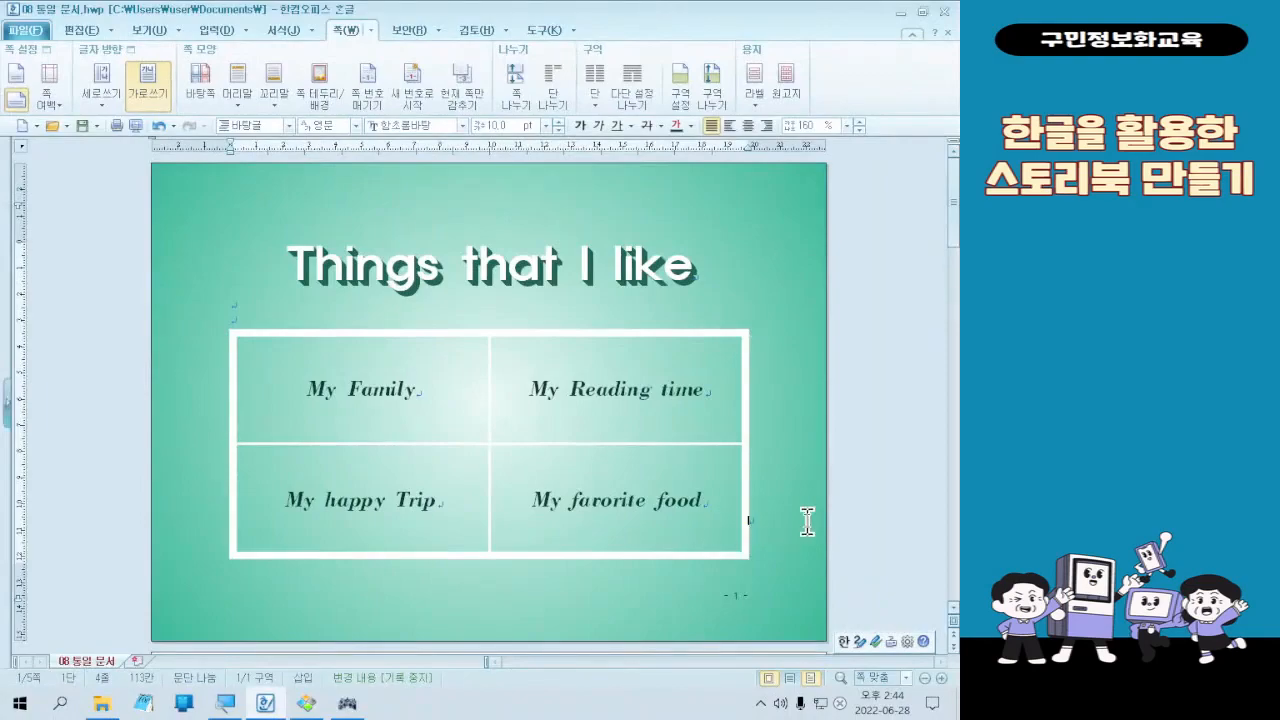
pyautogui.hotkey('ctrl', '2')
pyautogui.moveTo(916, 166)
pyautogui.mouseDown()
pyautogui.moveTo(955, 262)
pyautogui.moveTo(935, 615)
pyautogui.mouseUp()
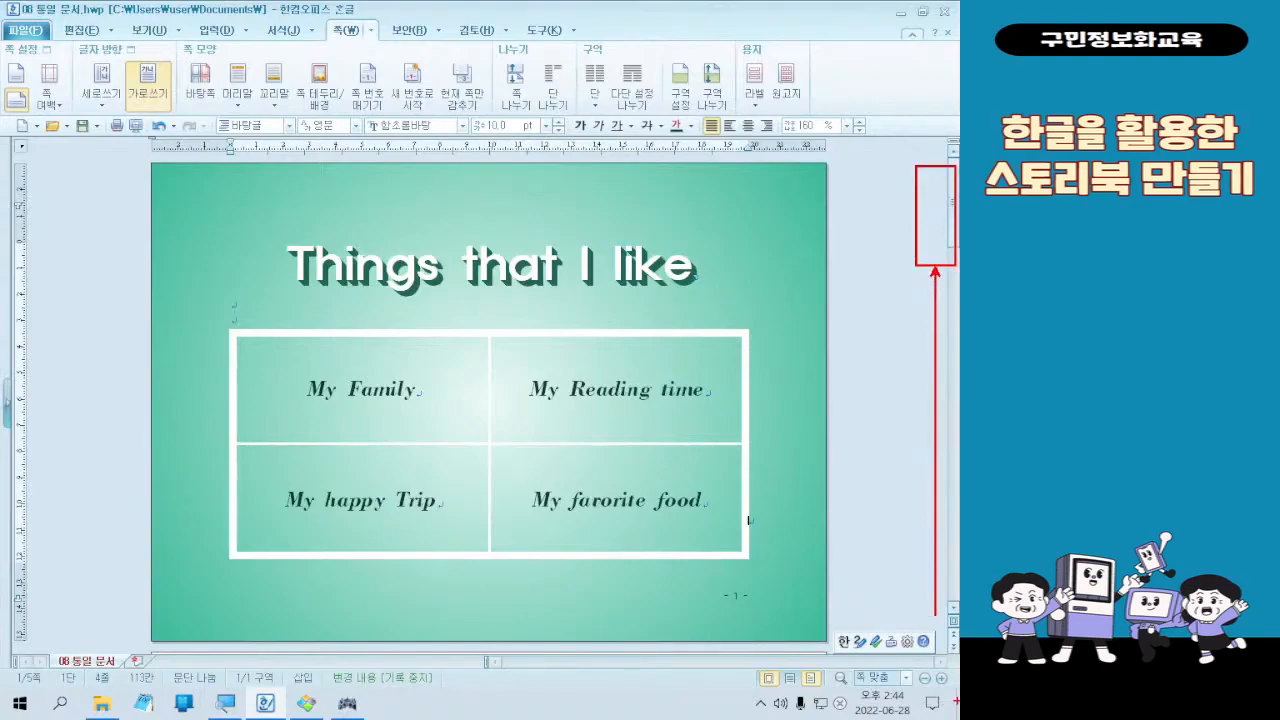
pyautogui.press('Escape')
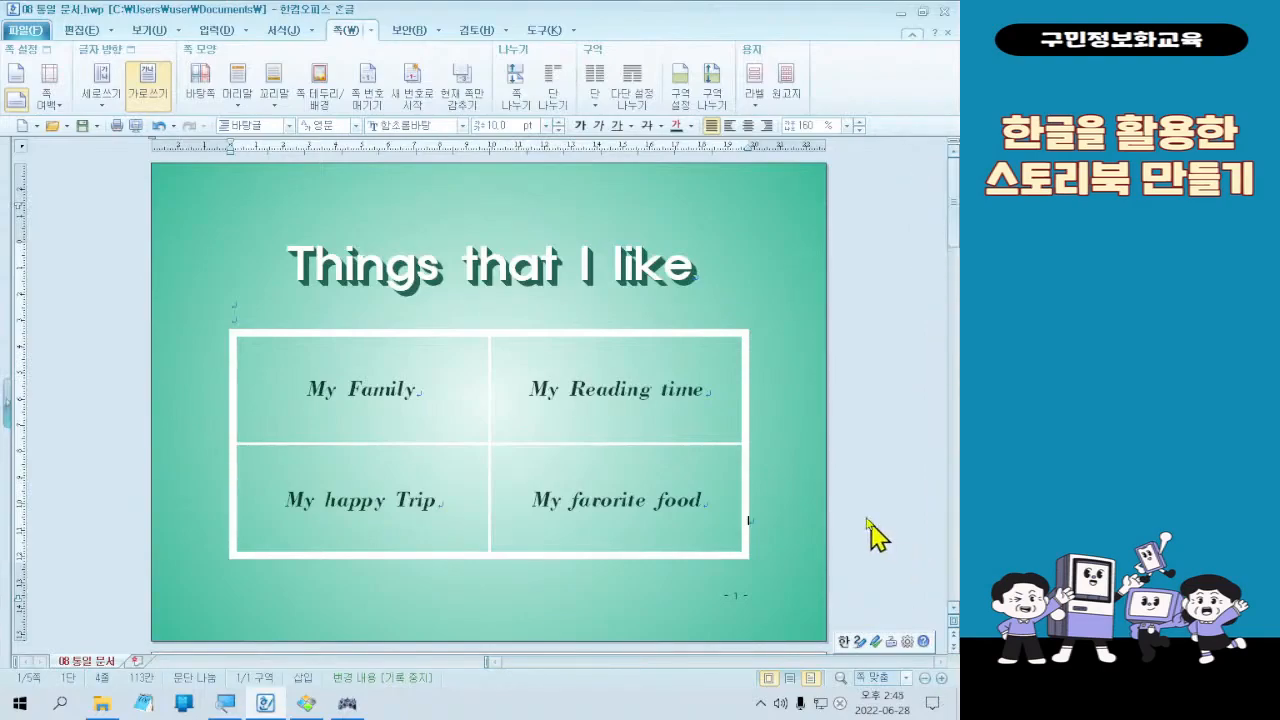
# Step: Hide only the page number (쪽 번호) on the cover page Things that I like
pyautogui.click(798, 448)
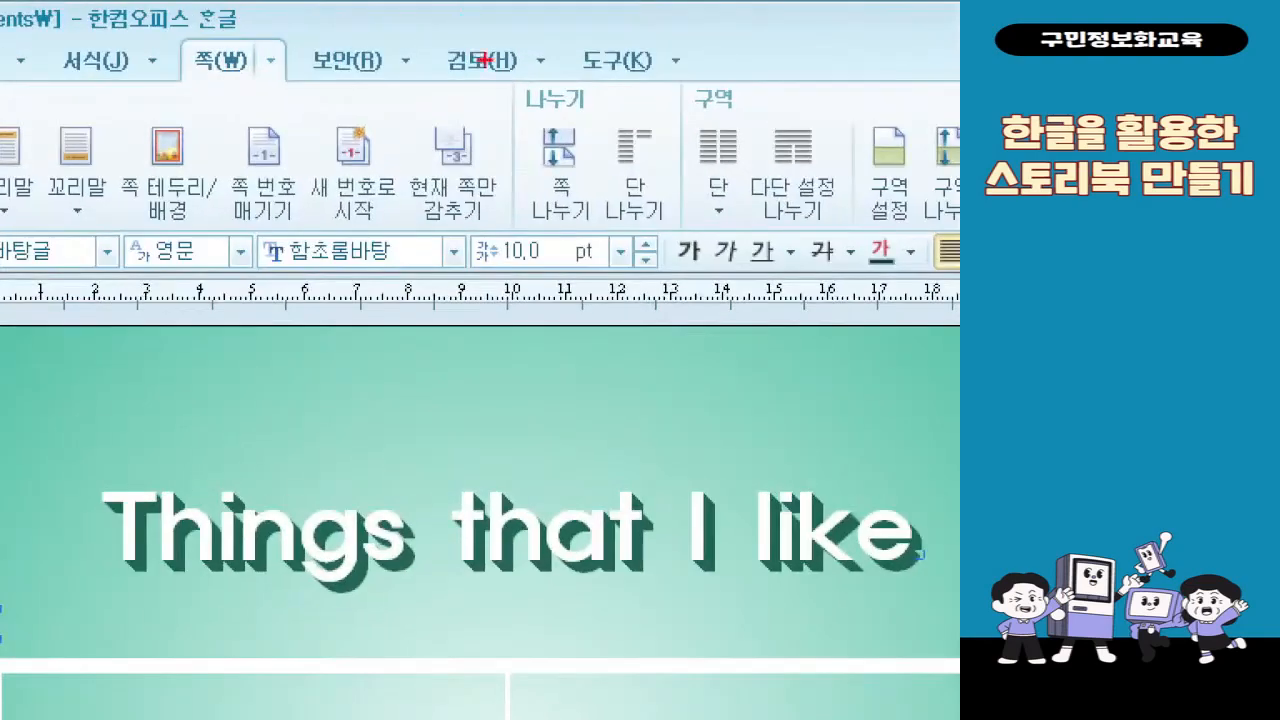
pyautogui.moveTo(393, 130); pyautogui.dragTo(511, 229)
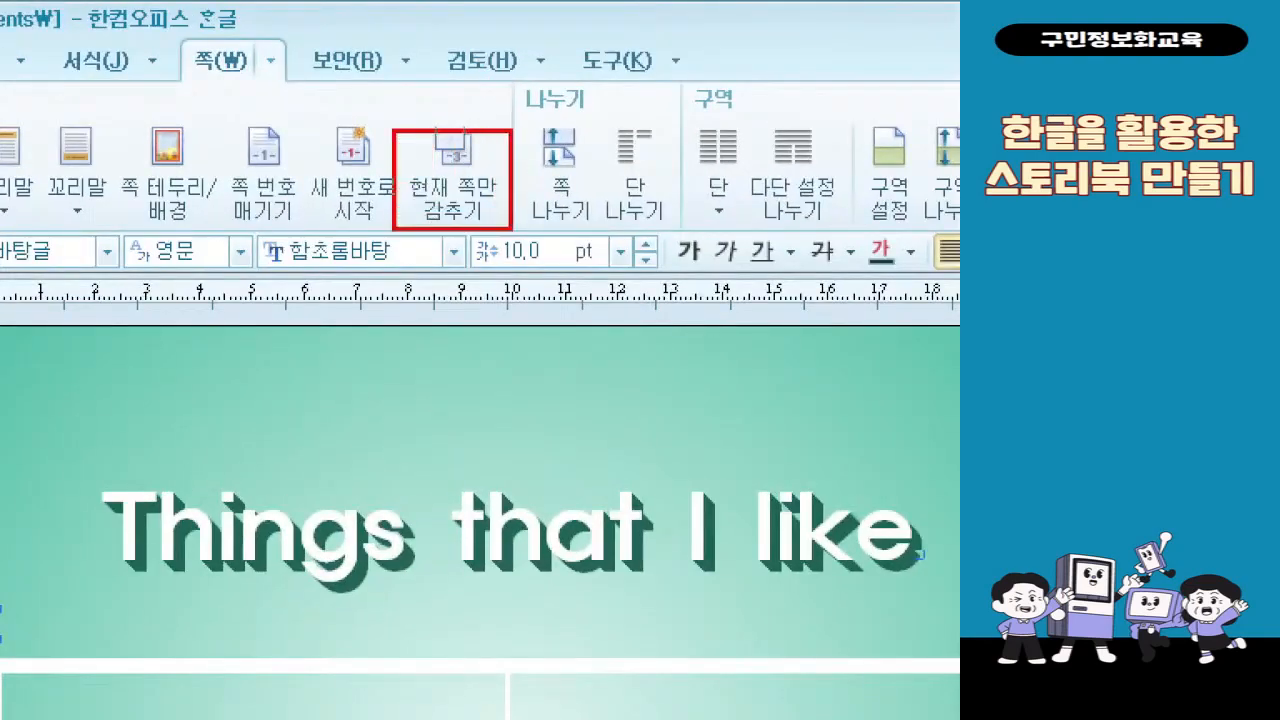
pyautogui.moveTo(398, 158)
pyautogui.mouseDown()
pyautogui.moveTo(271, 120)
pyautogui.moveTo(258, 84)
pyautogui.mouseUp()
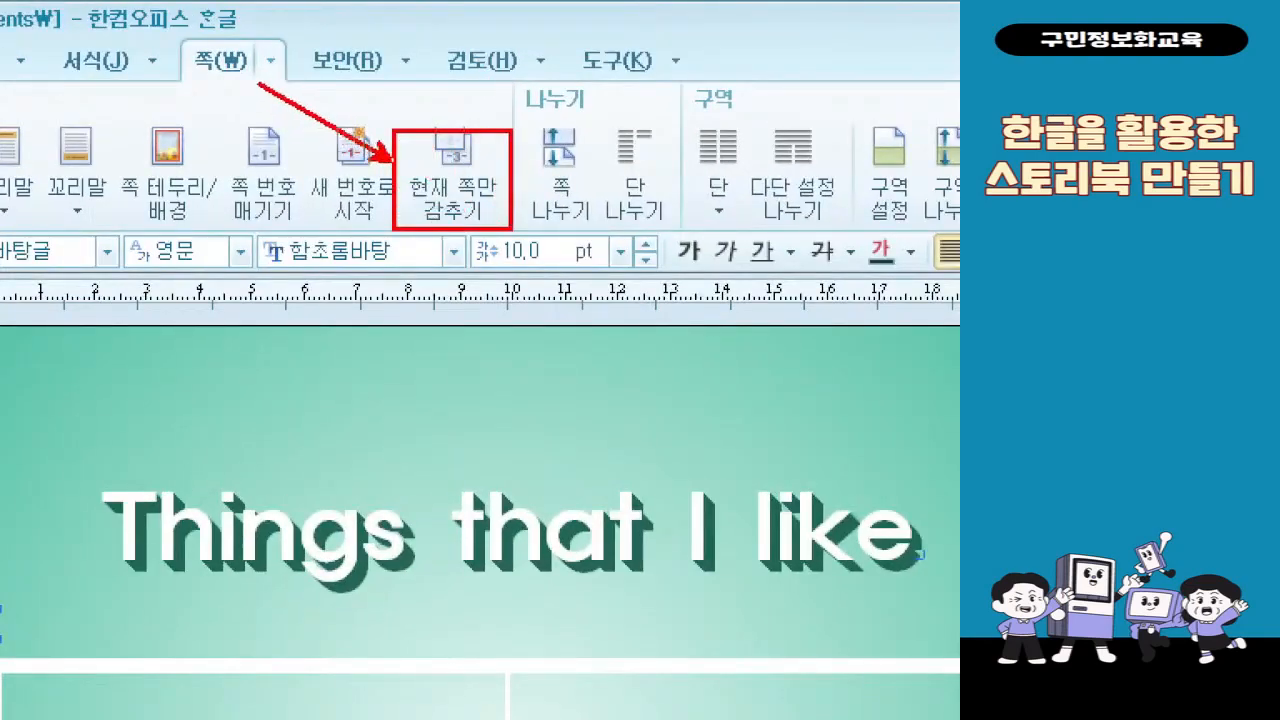
pyautogui.moveTo(178, 25); pyautogui.dragTo(257, 93)
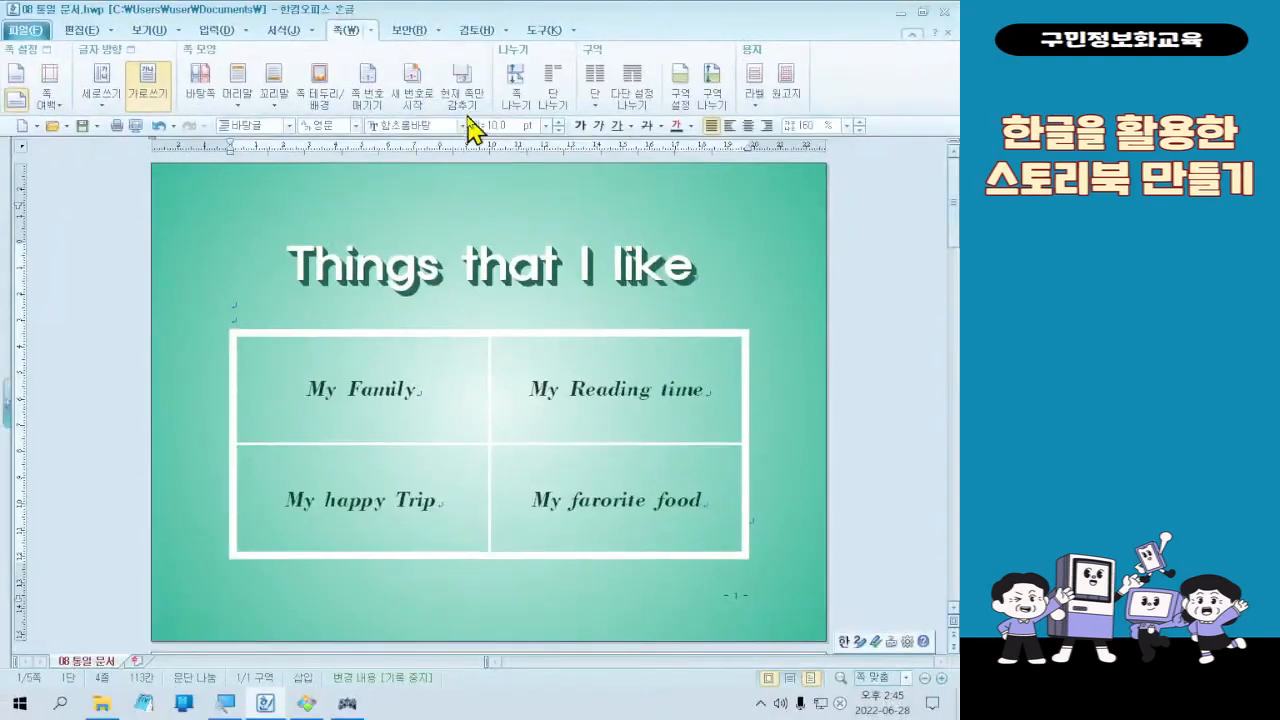
pyautogui.click(467, 112)
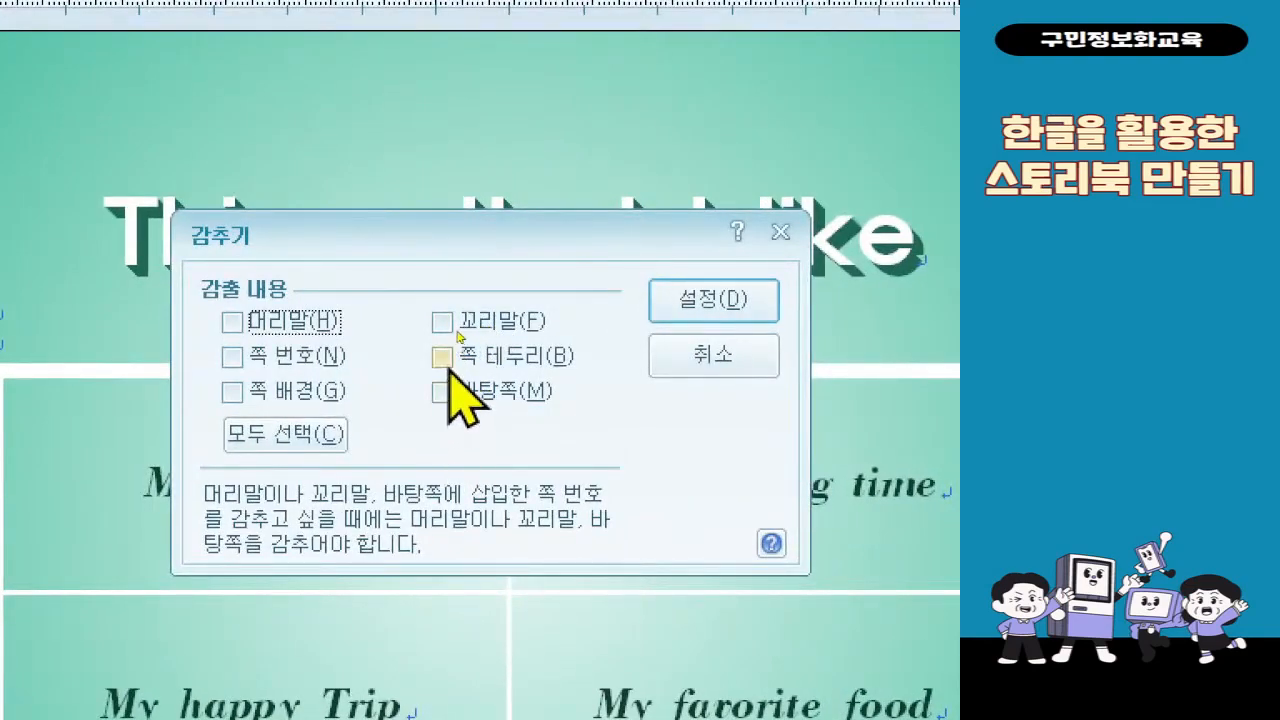
pyautogui.click(313, 368)
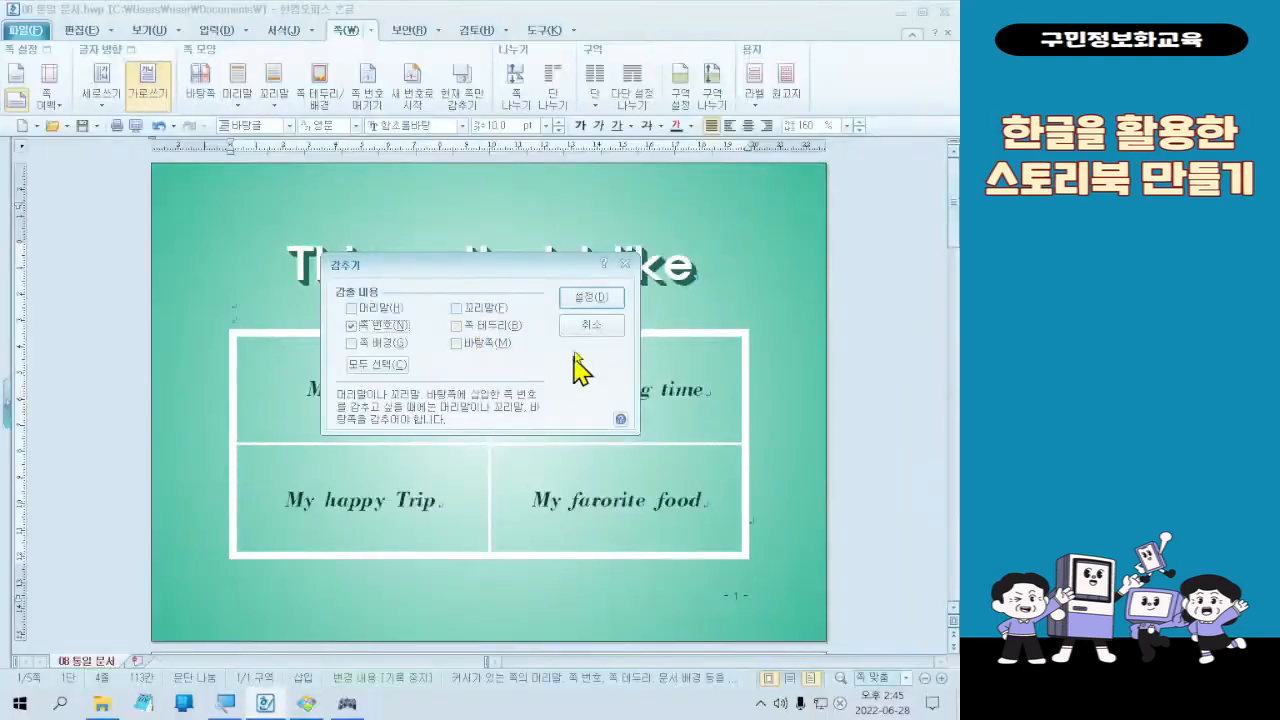
pyautogui.click(592, 298)
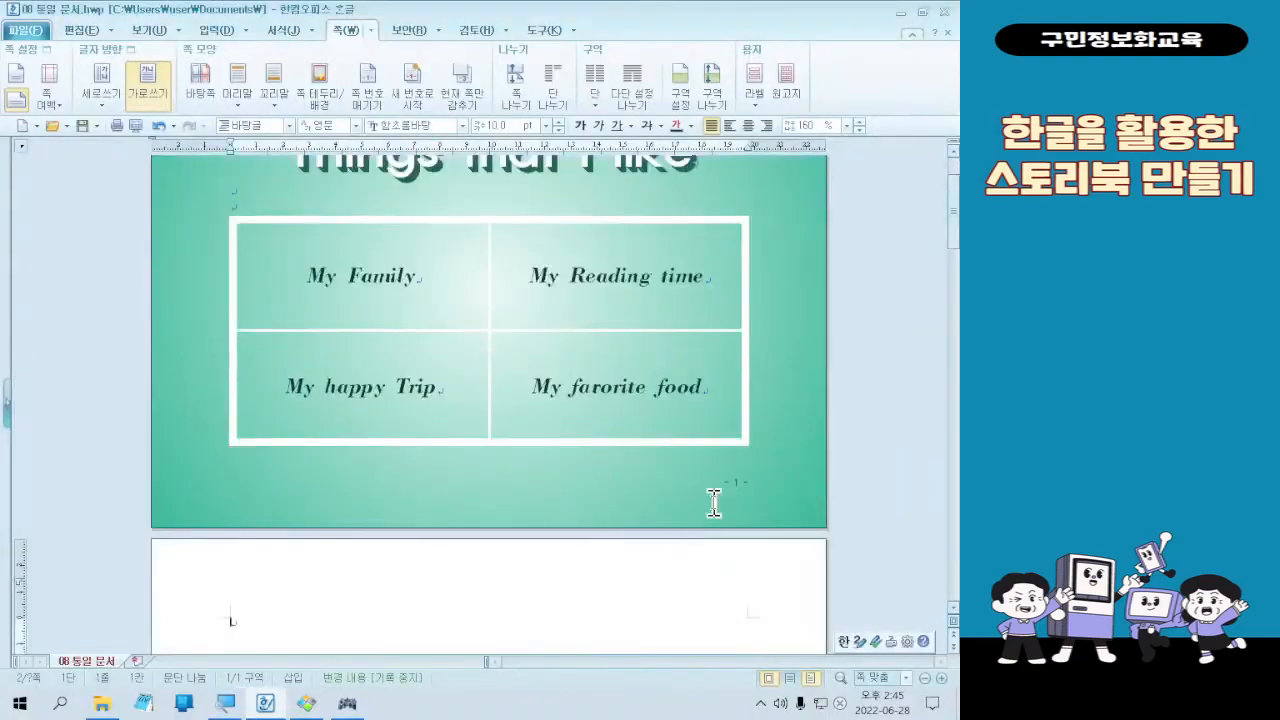
# Step: Undo the last page number hiding and try hiding it again from the paragraph beside the cover table
pyautogui.hotkey('ctrl', 'z')
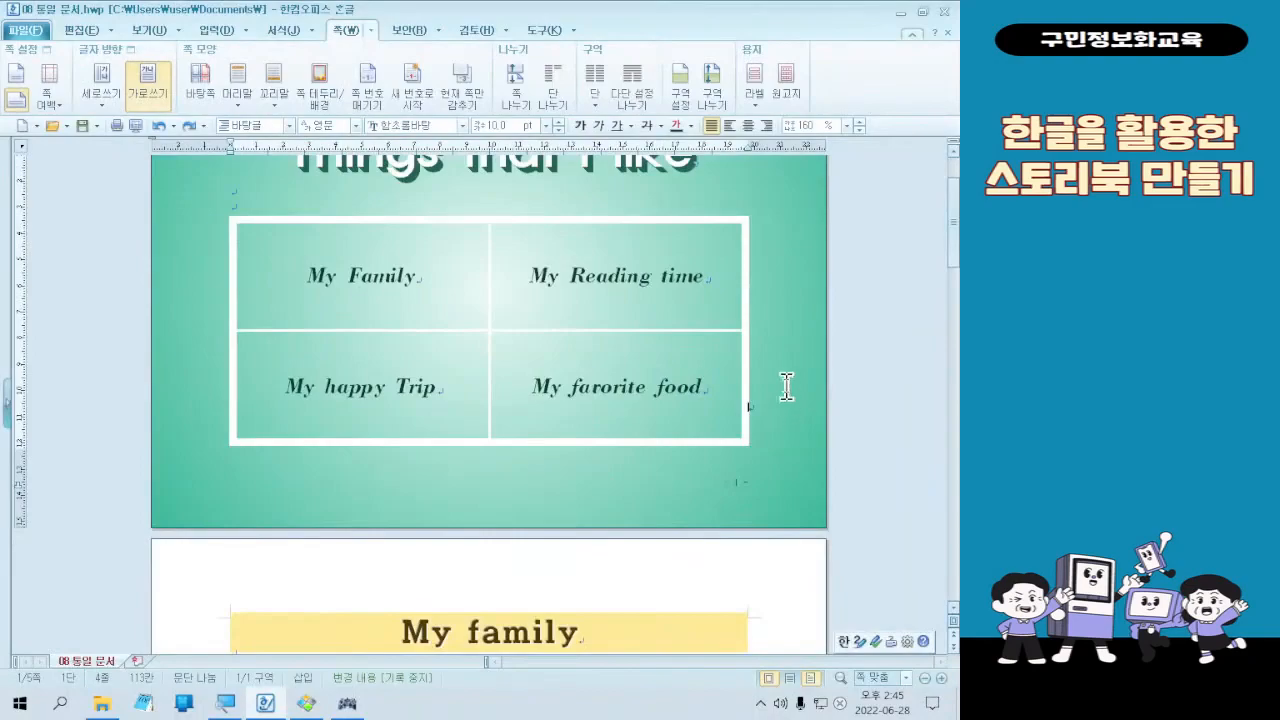
pyautogui.click(458, 96)
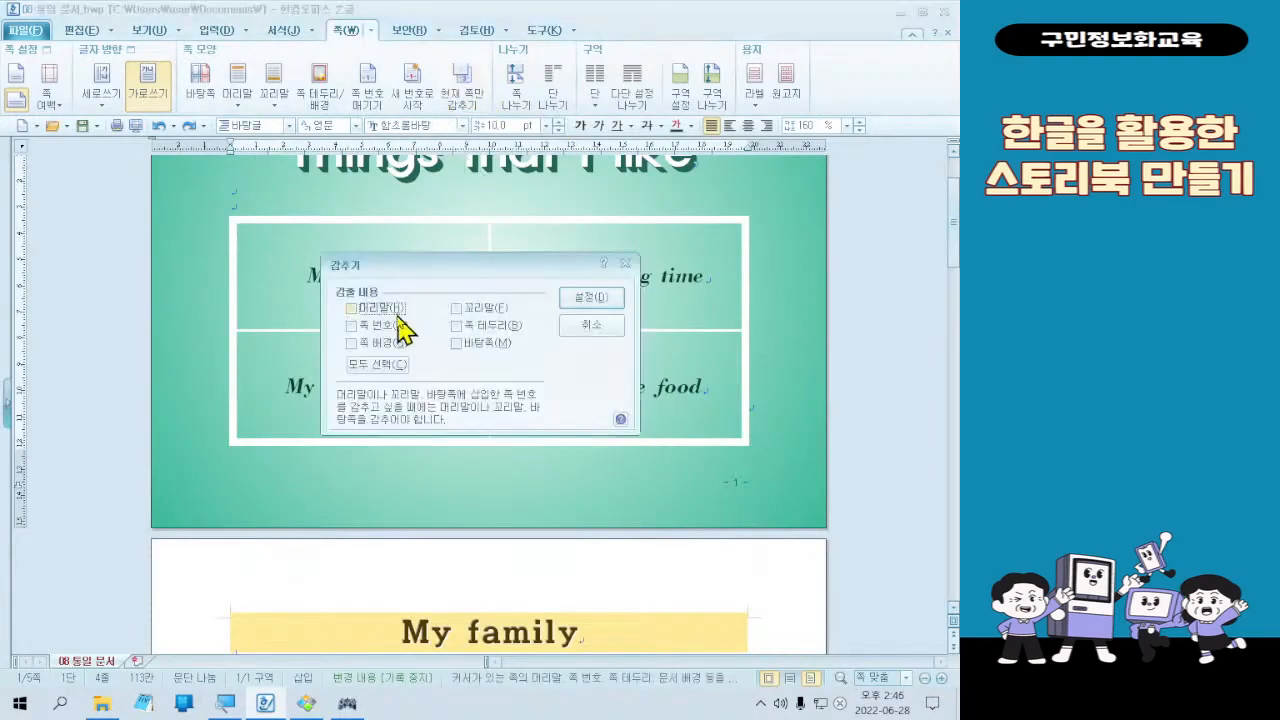
pyautogui.click(591, 297)
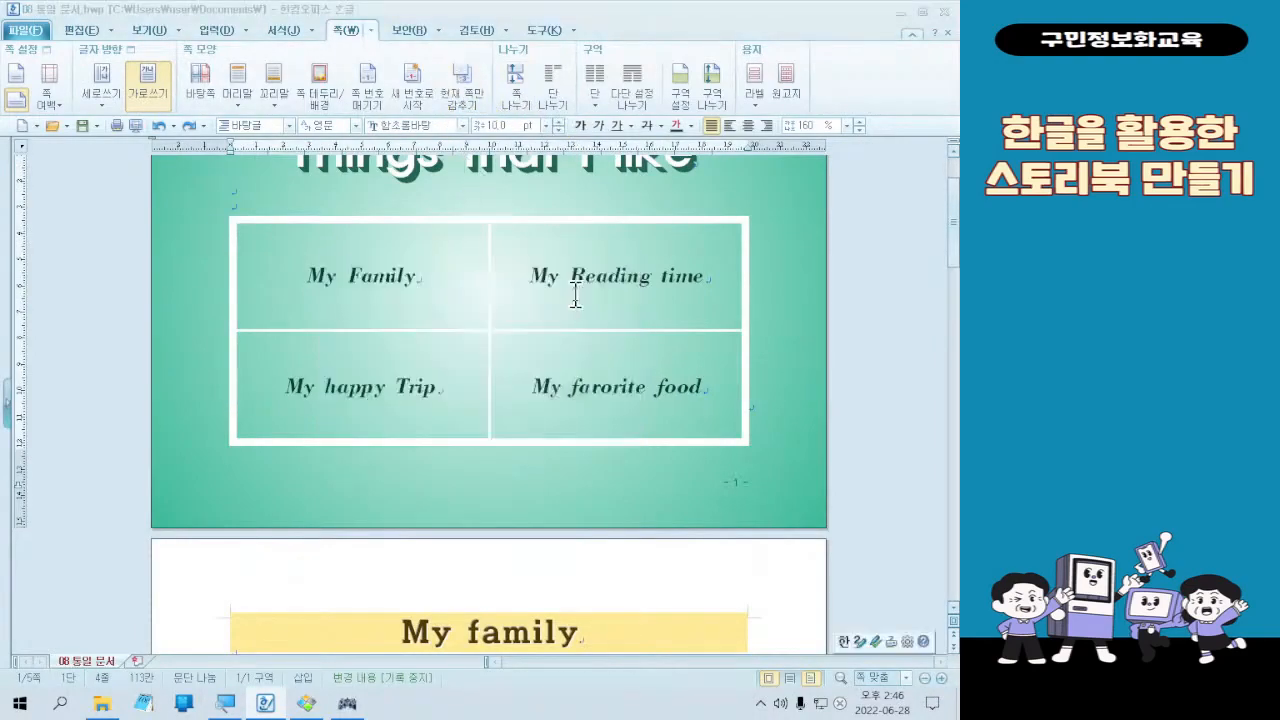
pyautogui.scroll(-8, 851, 509)
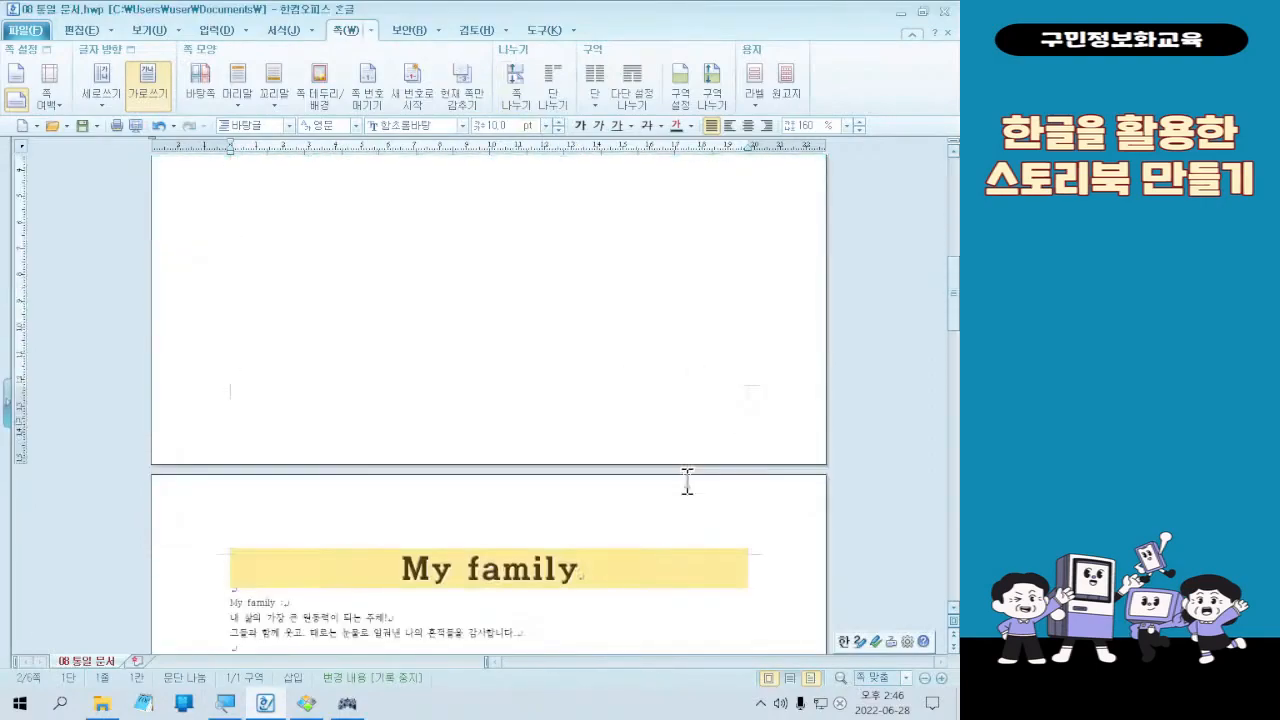
pyautogui.scroll(-8, 680, 455)
pyautogui.scroll(16, 671, 449)
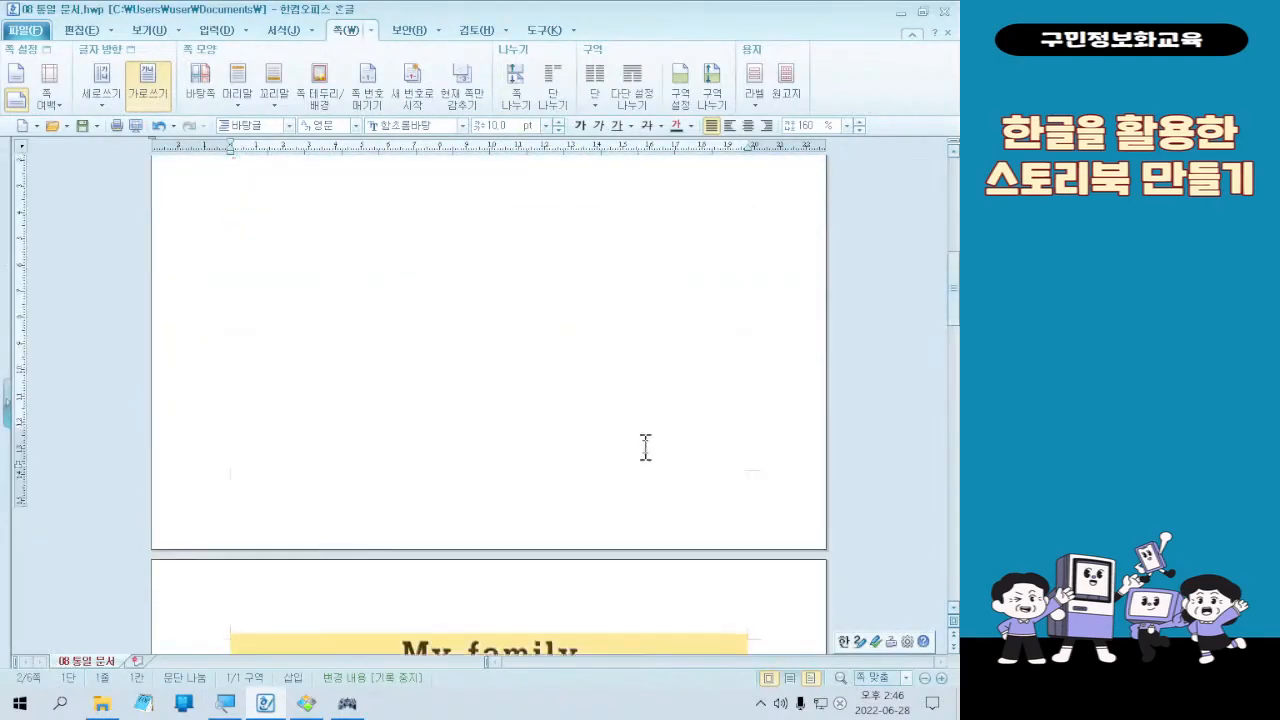
pyautogui.scroll(2, 690, 434)
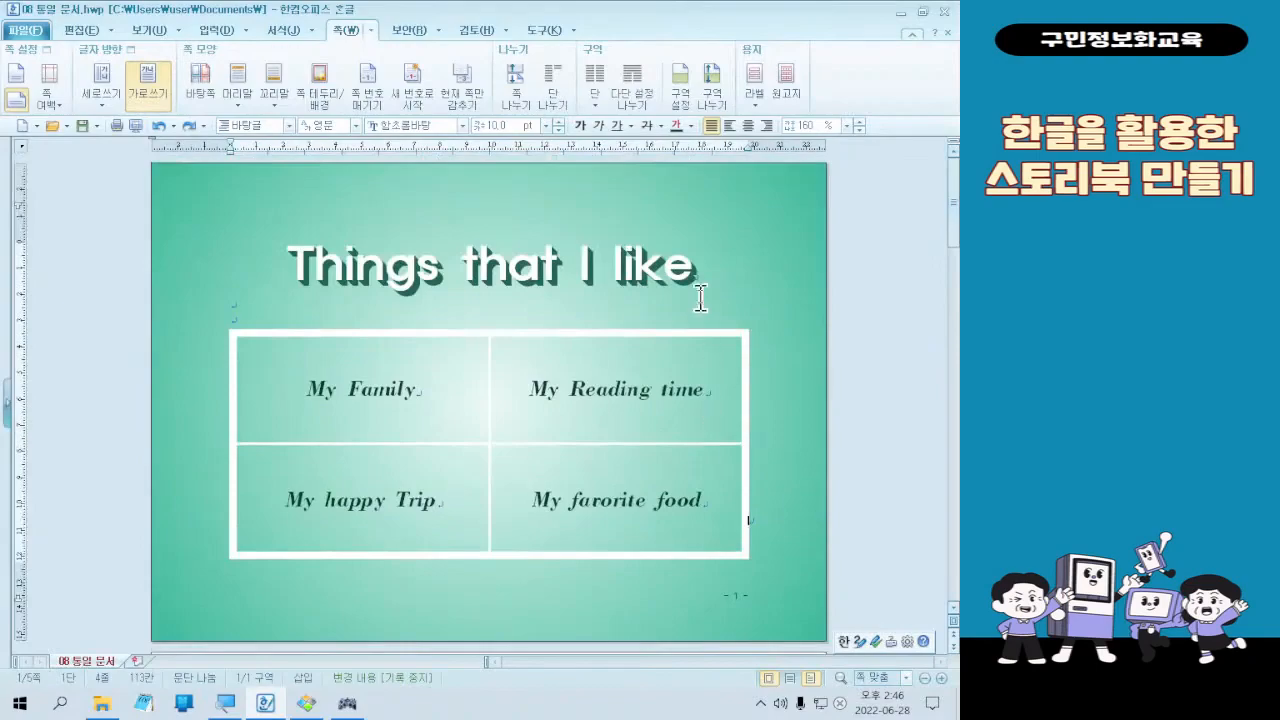
# Step: Hide only the page number (쪽 번호) on the cover, starting from the end of the title Things that I like
pyautogui.click(694, 266)
pyautogui.click(478, 95)
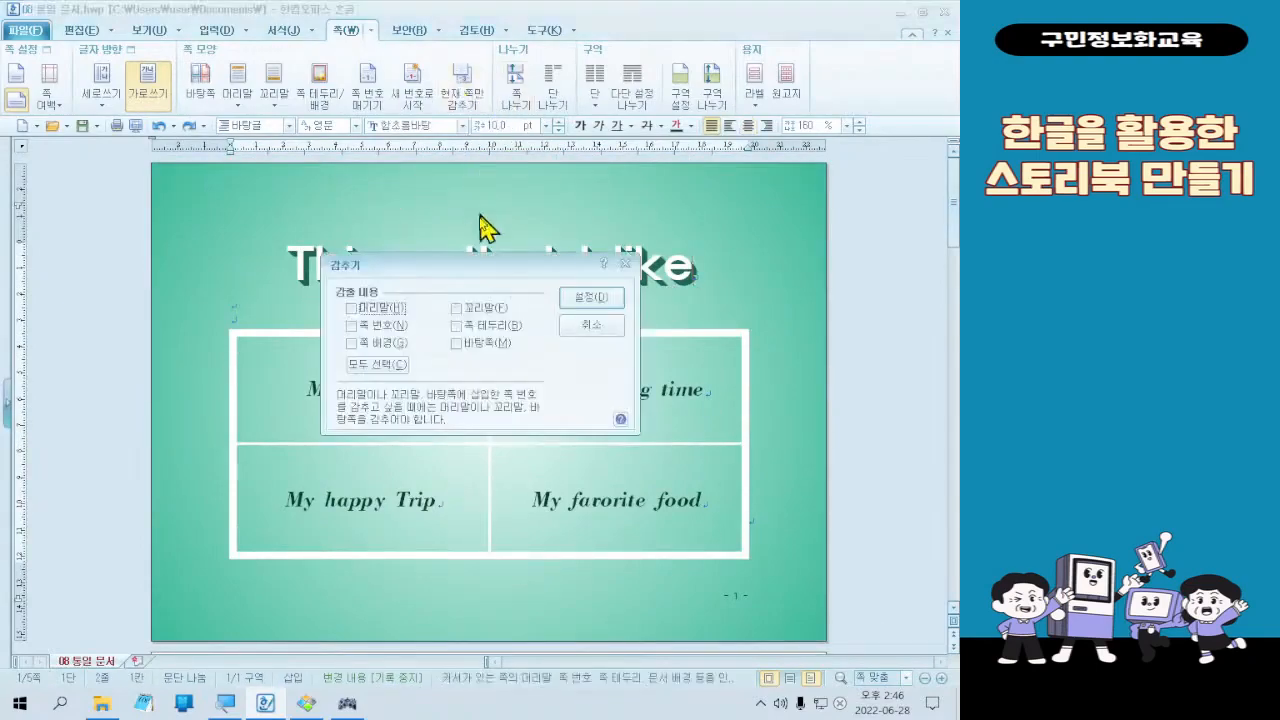
pyautogui.click(385, 326)
pyautogui.click(591, 297)
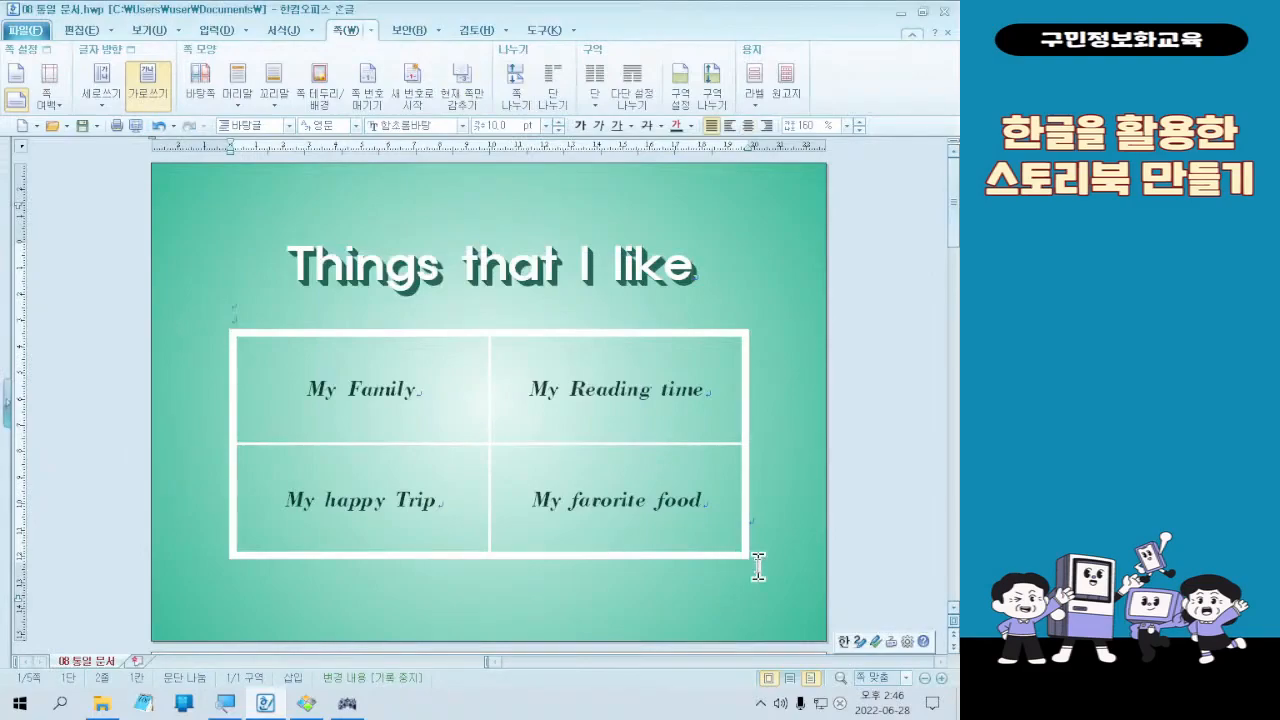
pyautogui.scroll(-3, 758, 565)
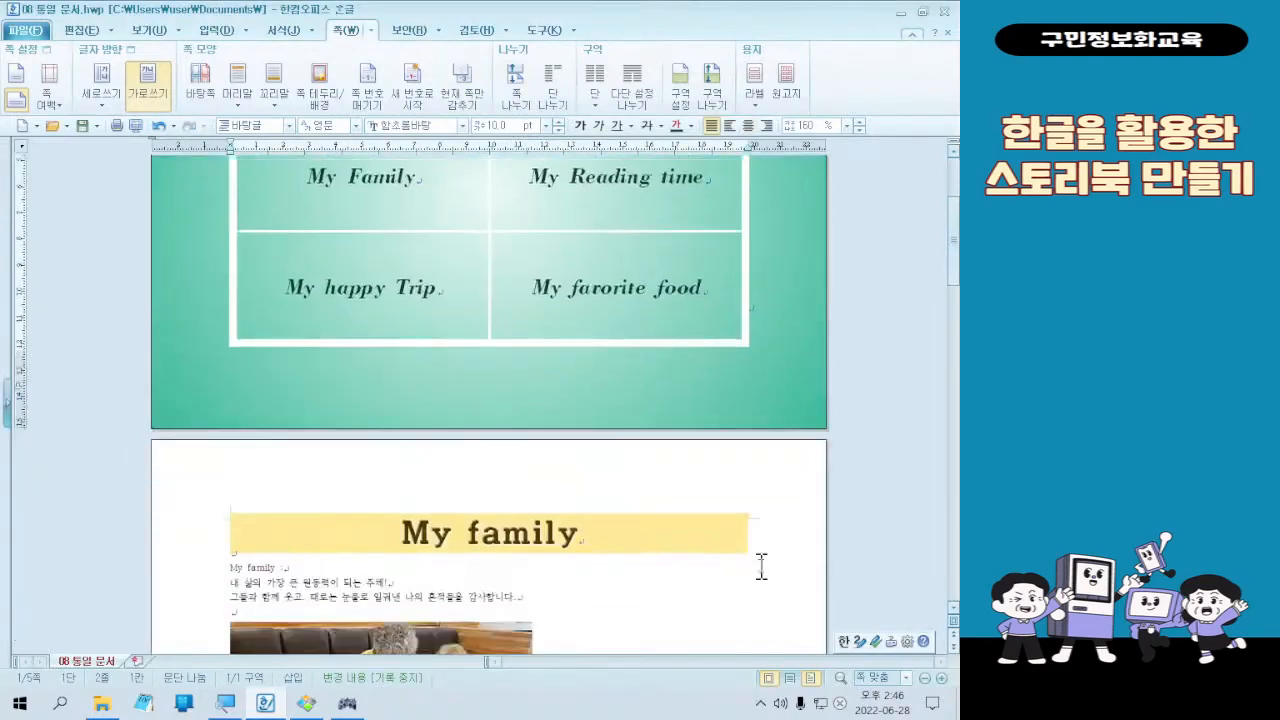
pyautogui.scroll(3, 761, 565)
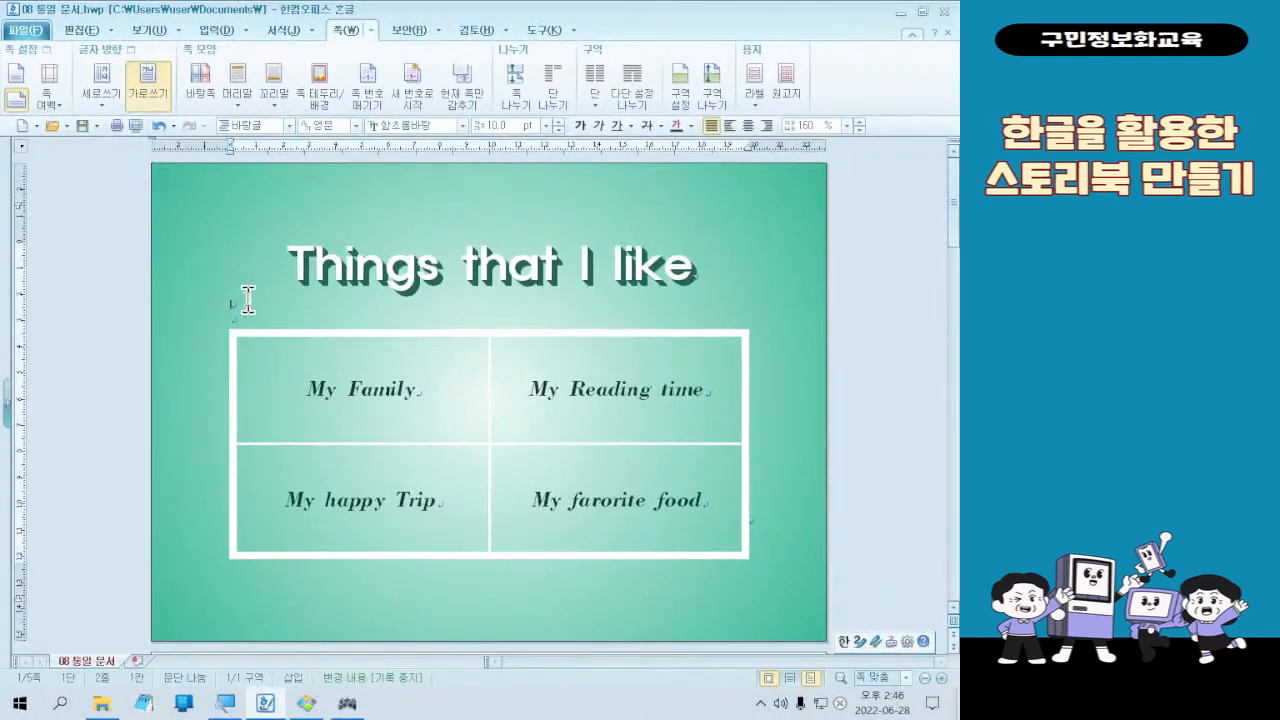
pyautogui.click(352, 282)
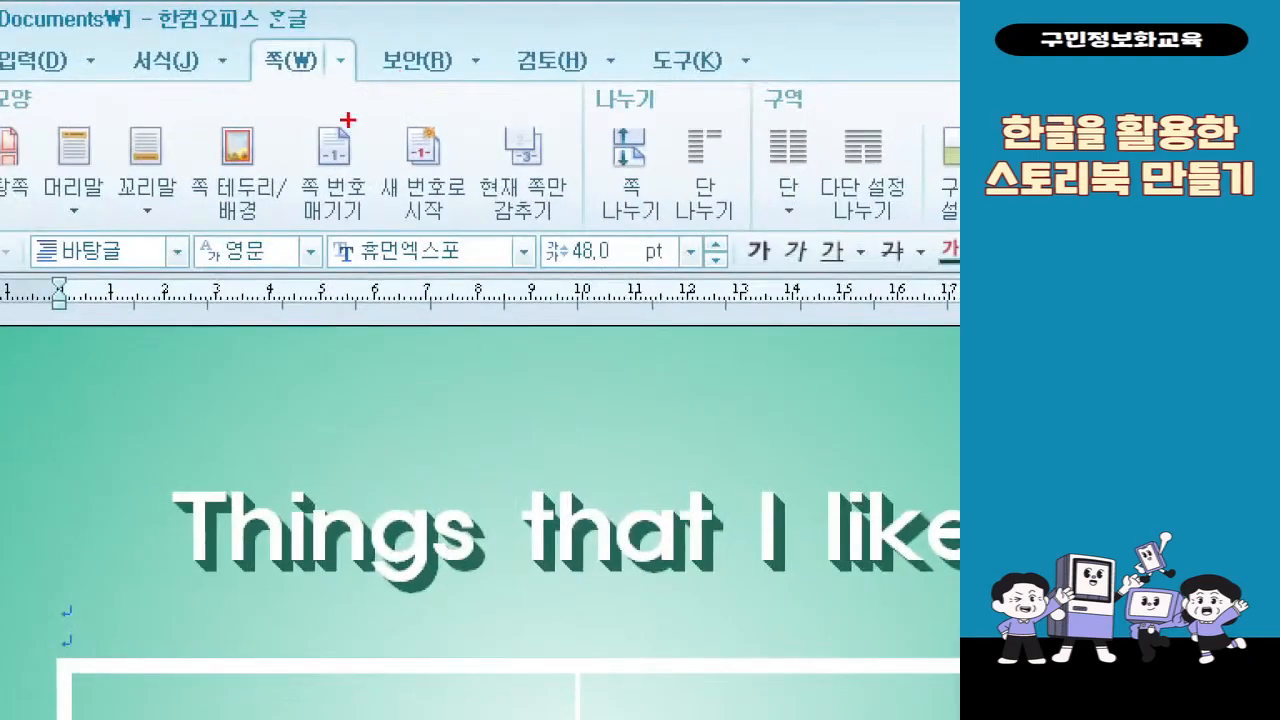
pyautogui.moveTo(471, 105); pyautogui.dragTo(570, 274)
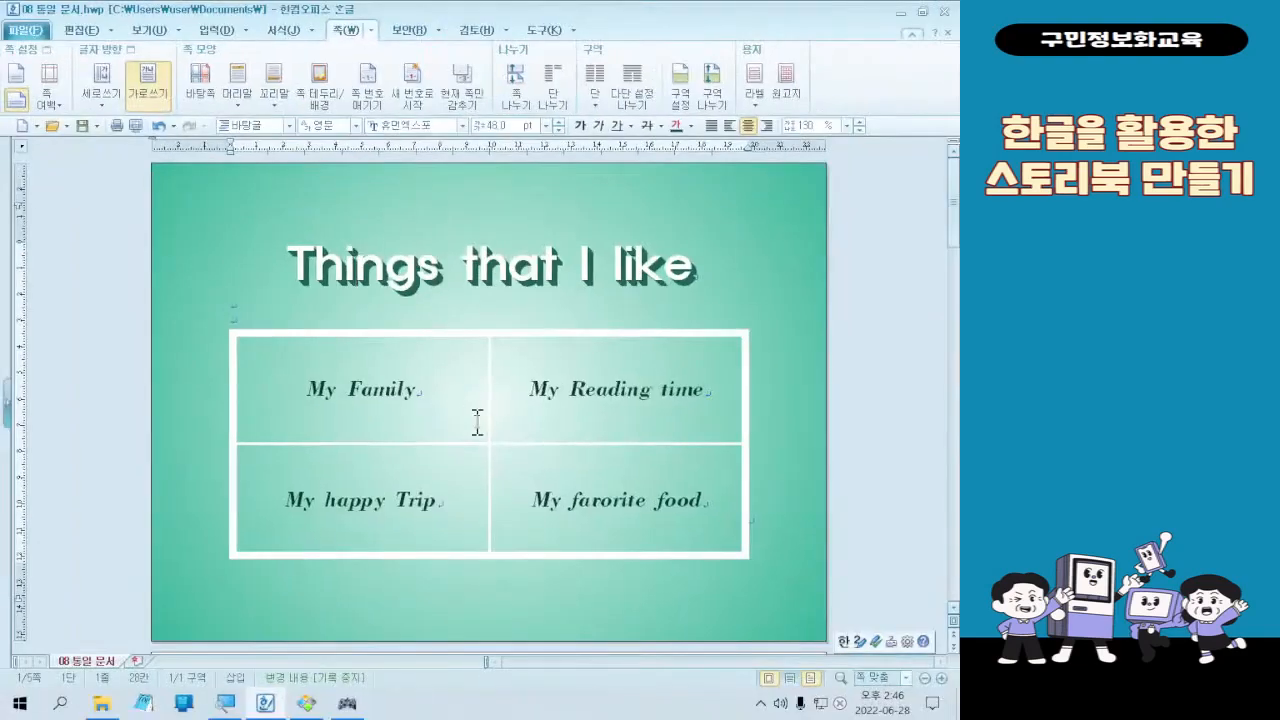
# Step: Restart the page numbering (쪽 번호) from 1 on the My family page, within its passage text
pyautogui.scroll(-3, 465, 405)
pyautogui.scroll(-5, 465, 405)
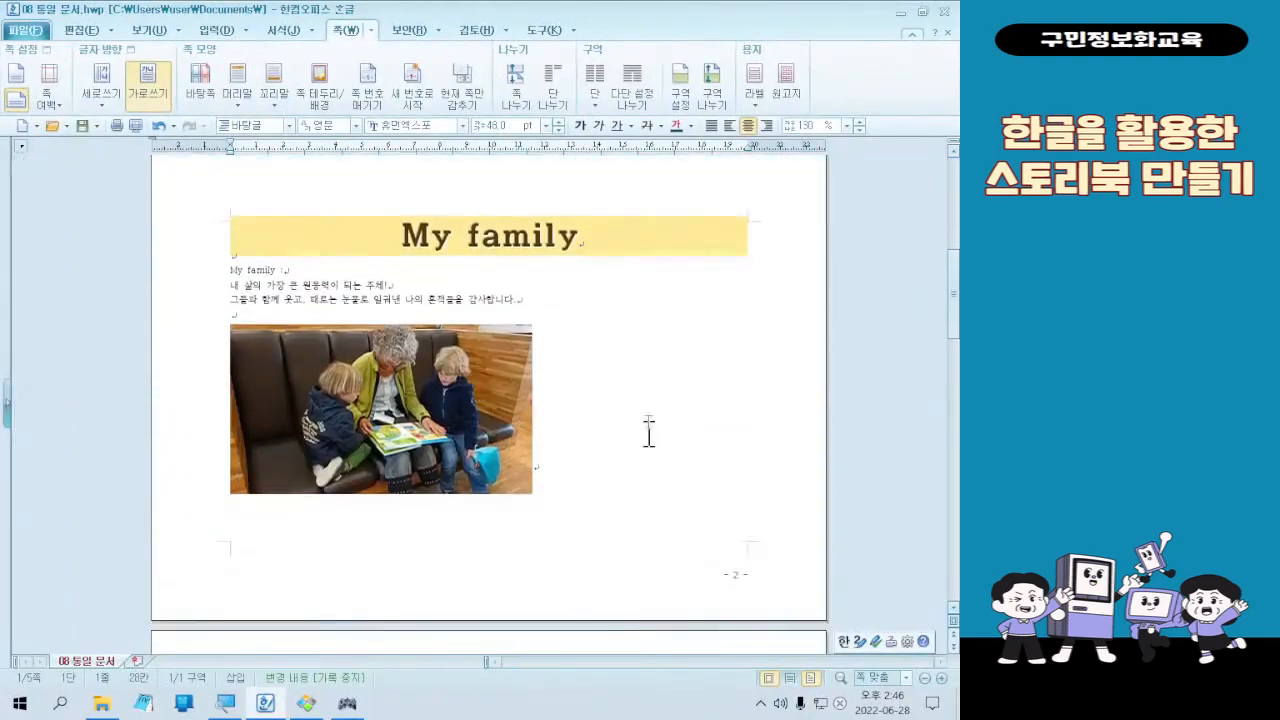
pyautogui.click(636, 343)
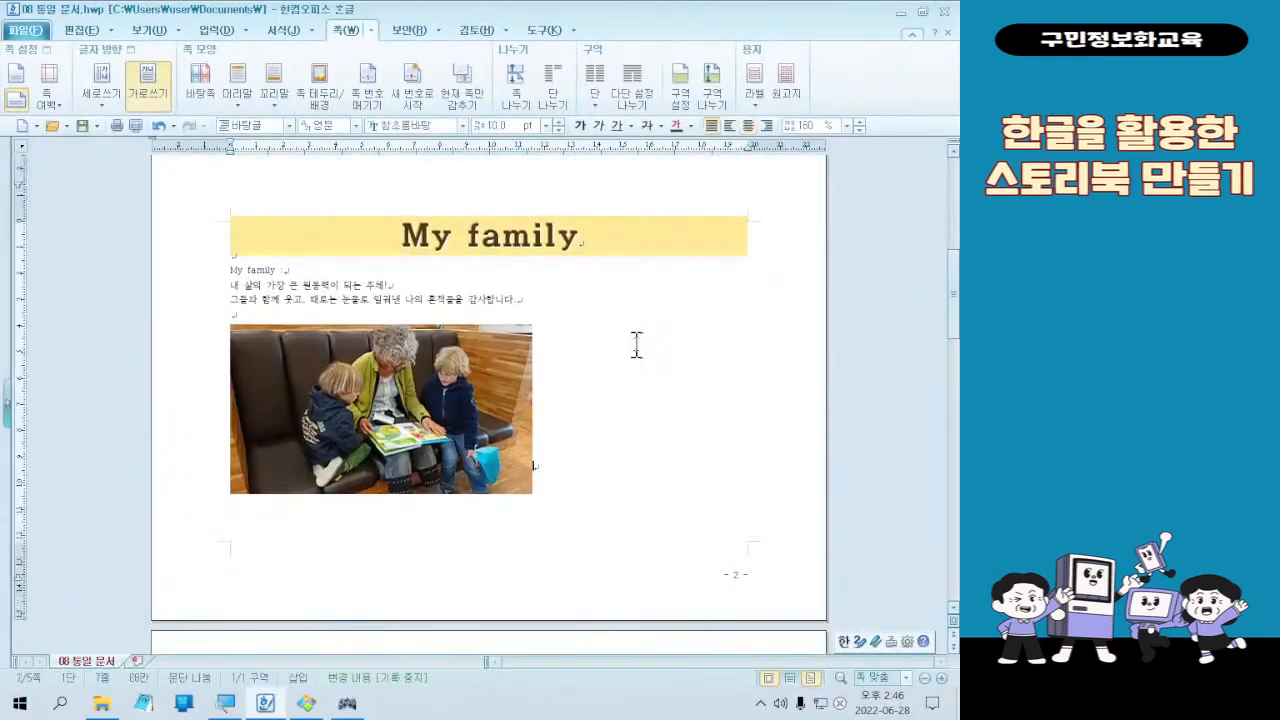
pyautogui.click(538, 301)
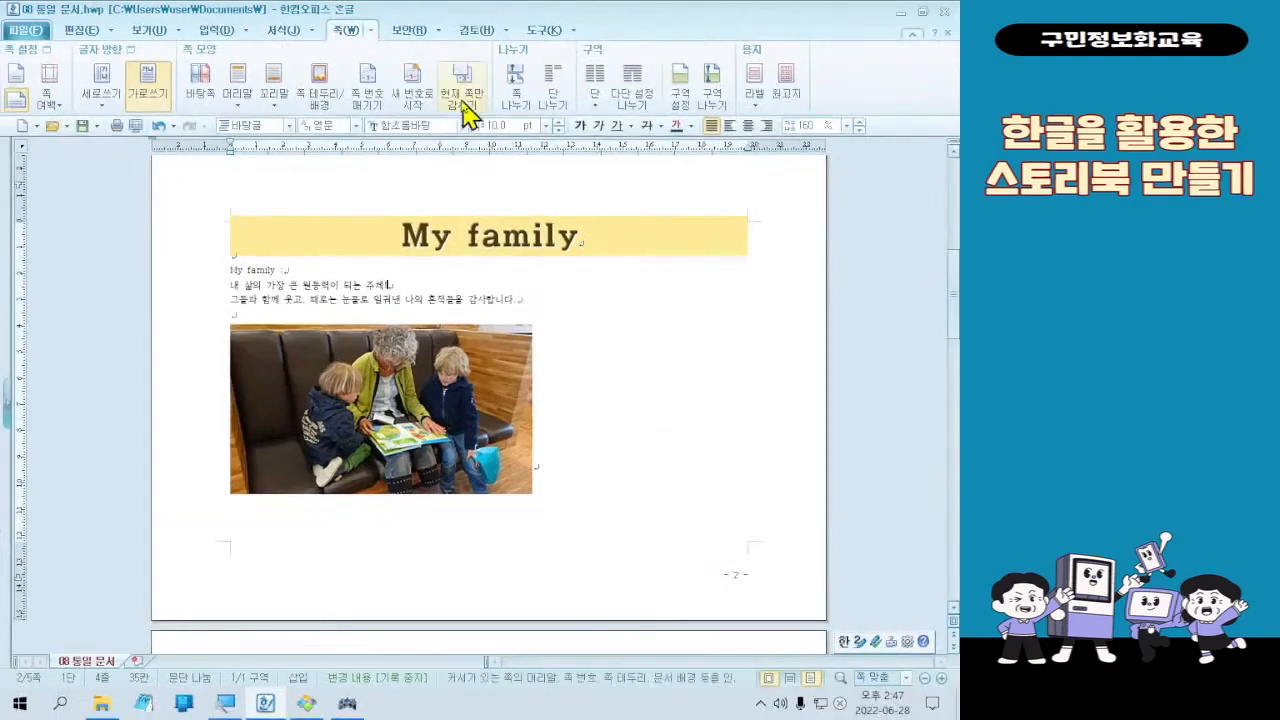
pyautogui.click(420, 168)
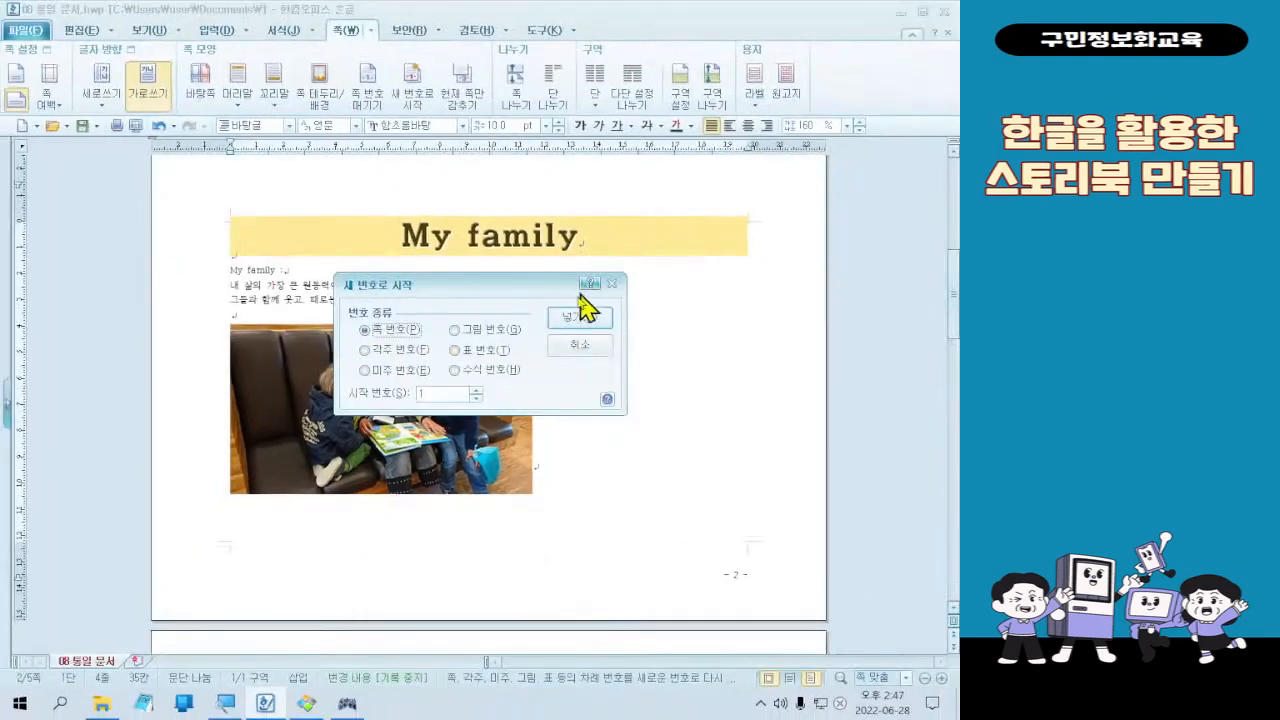
pyautogui.click(662, 288)
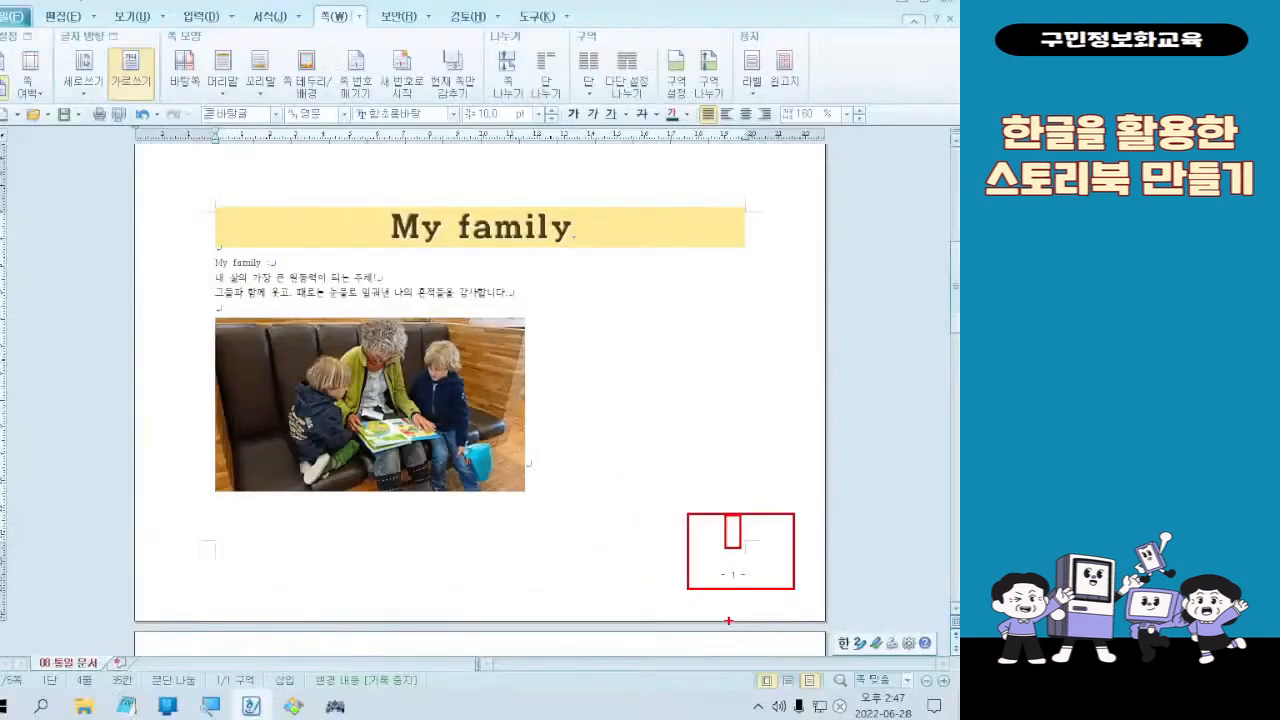
# Step: Check the page numbers on the pages from My family onward and return to the cover
pyautogui.scroll(-20, 713, 522)
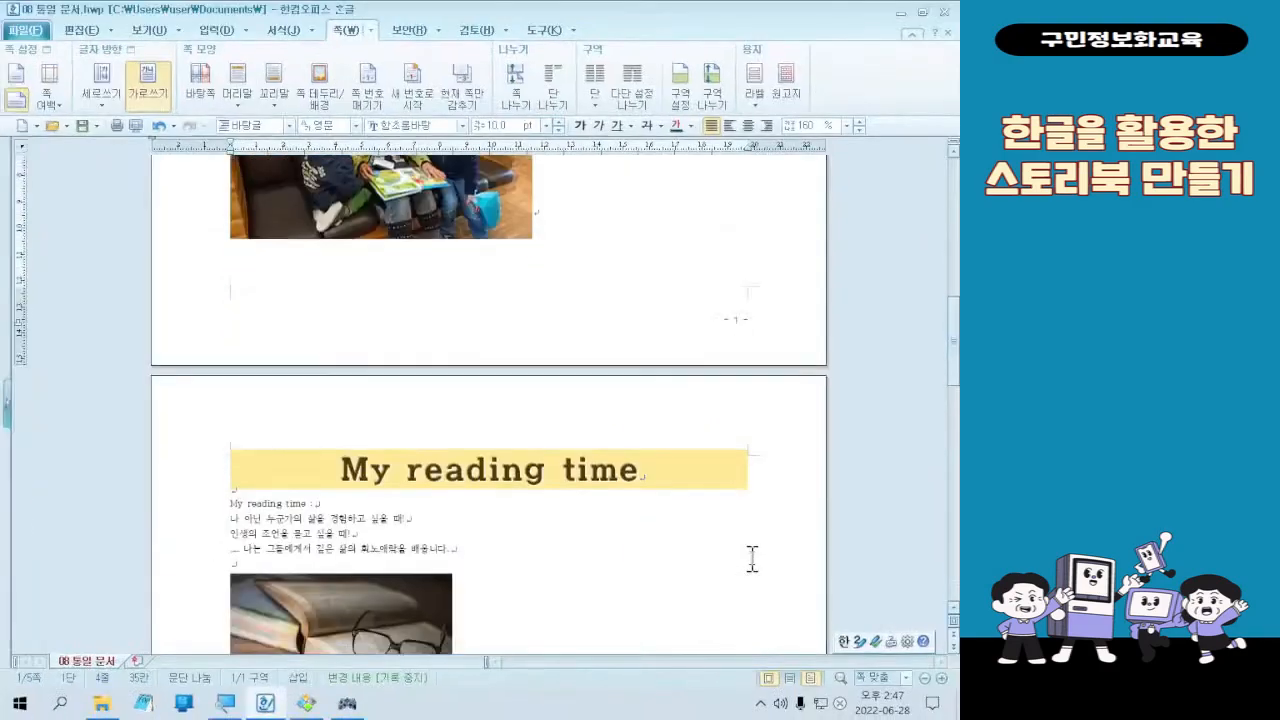
pyautogui.scroll(-4, 759, 553)
pyautogui.scroll(18, 767, 550)
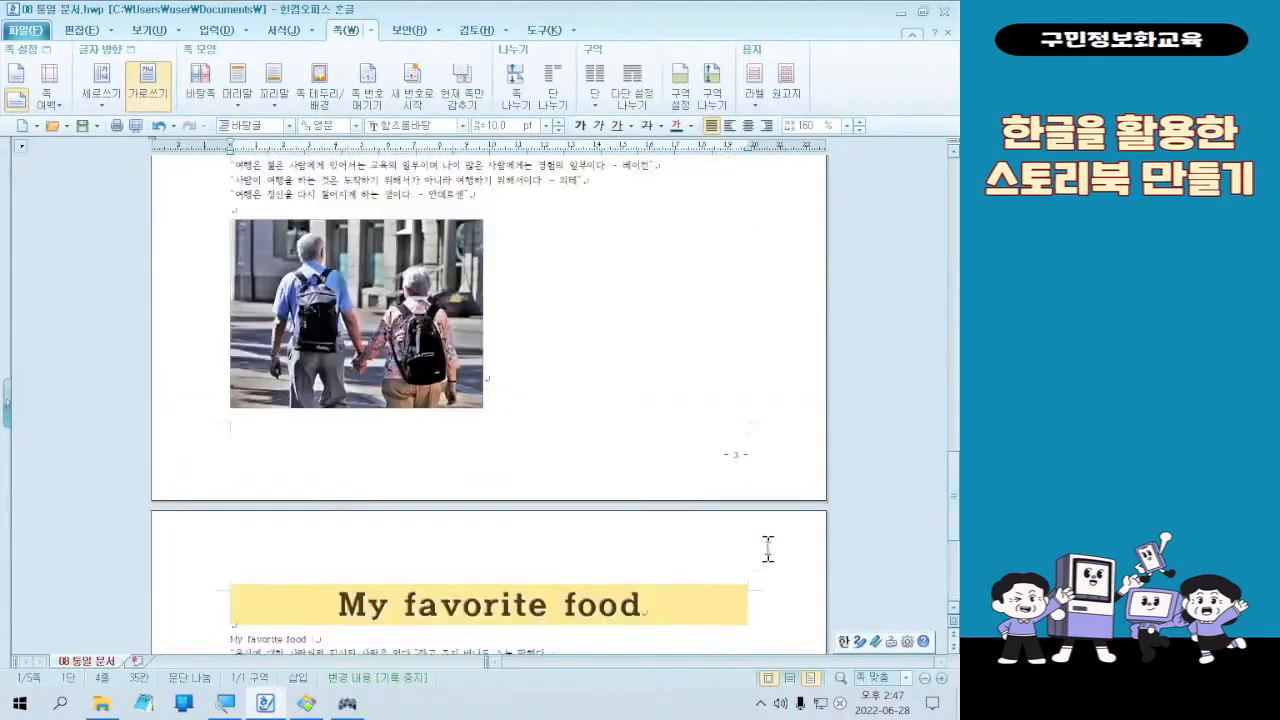
pyautogui.scroll(2, 766, 551)
pyautogui.scroll(-3, 764, 560)
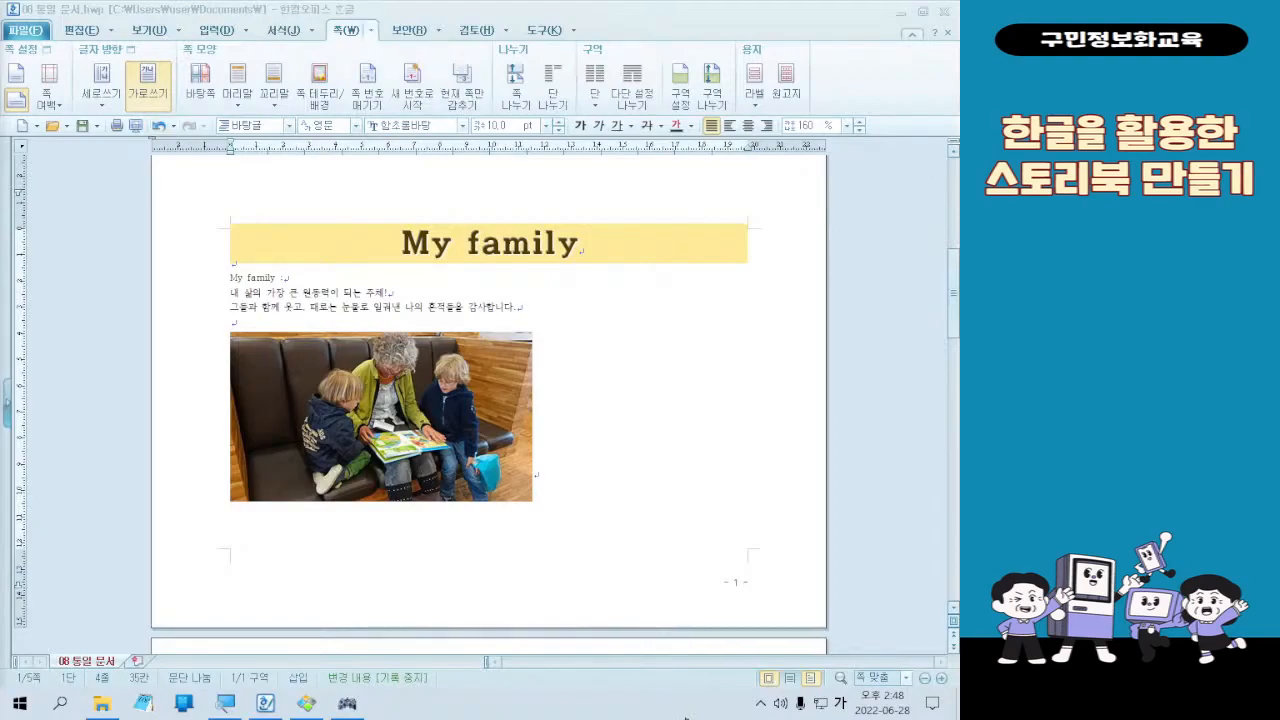
pyautogui.scroll(10, 666, 529)
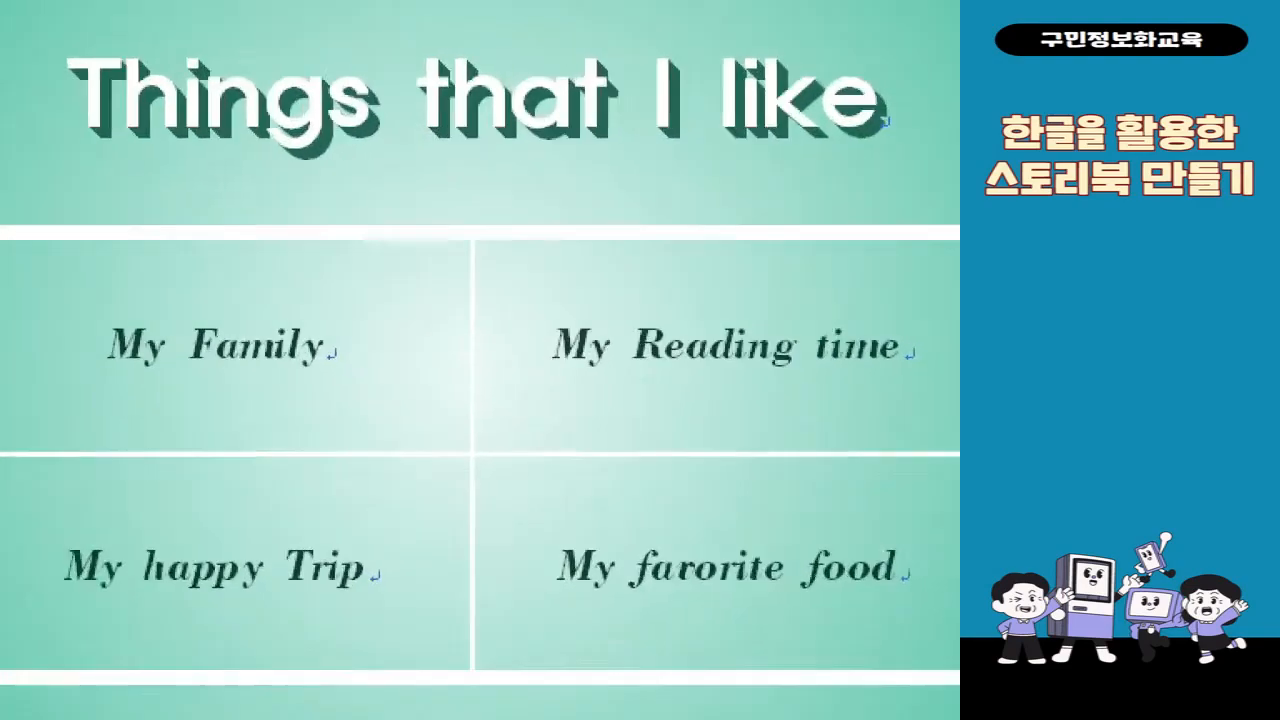
# Step: Link the text My Family in the cover table to 그림 1 in the current document with a hyperlink
pyautogui.moveTo(271, 362); pyautogui.dragTo(427, 408)
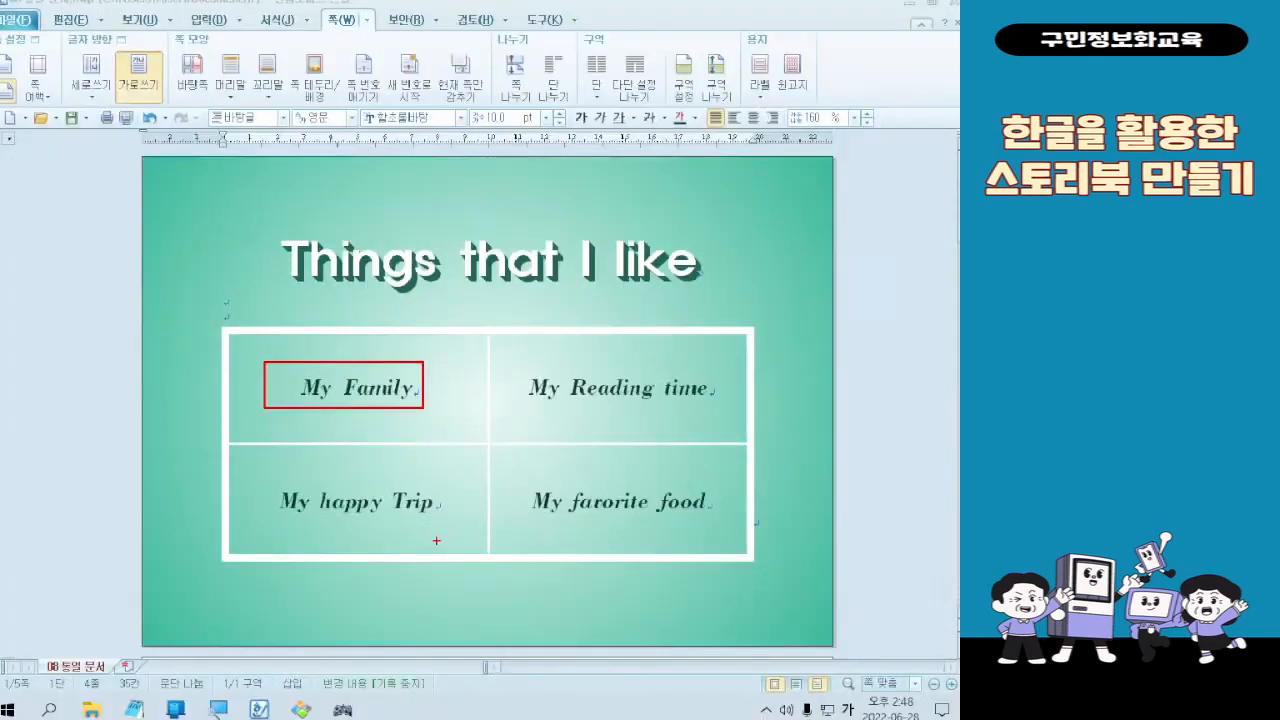
pyautogui.scroll(-5, 444, 530)
pyautogui.scroll(-4, 444, 530)
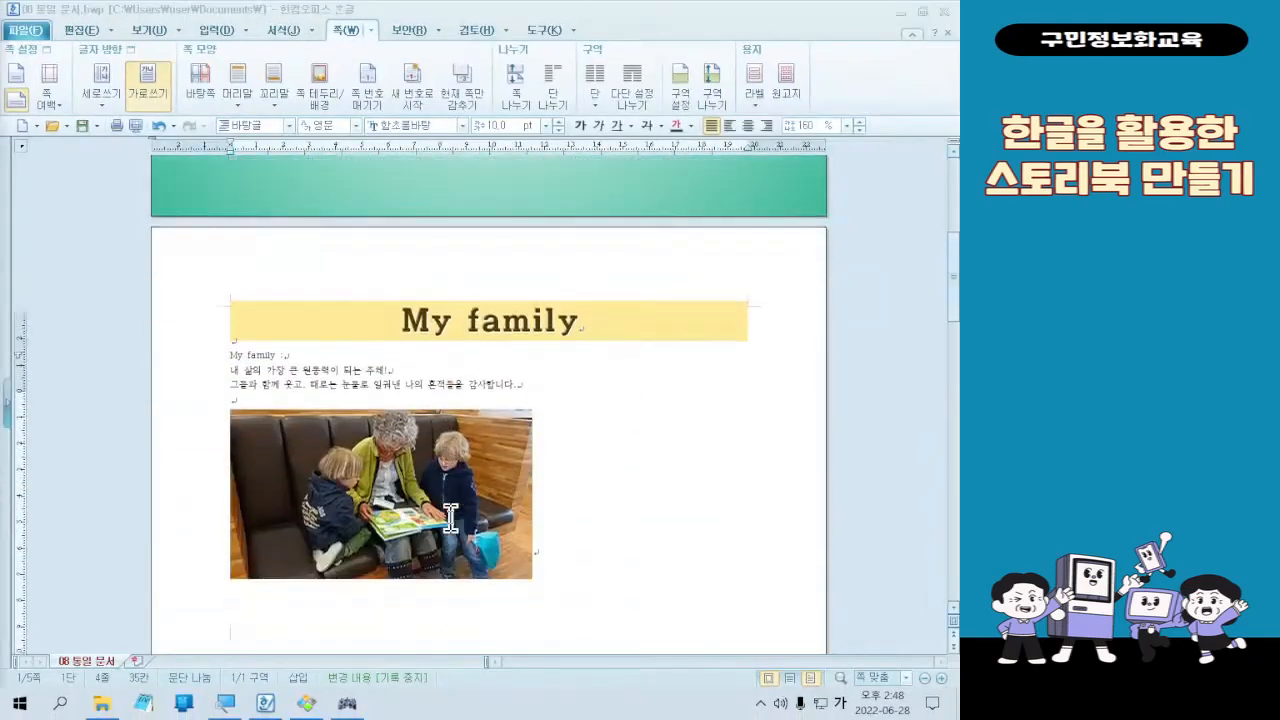
pyautogui.scroll(5, 710, 388)
pyautogui.scroll(2, 710, 388)
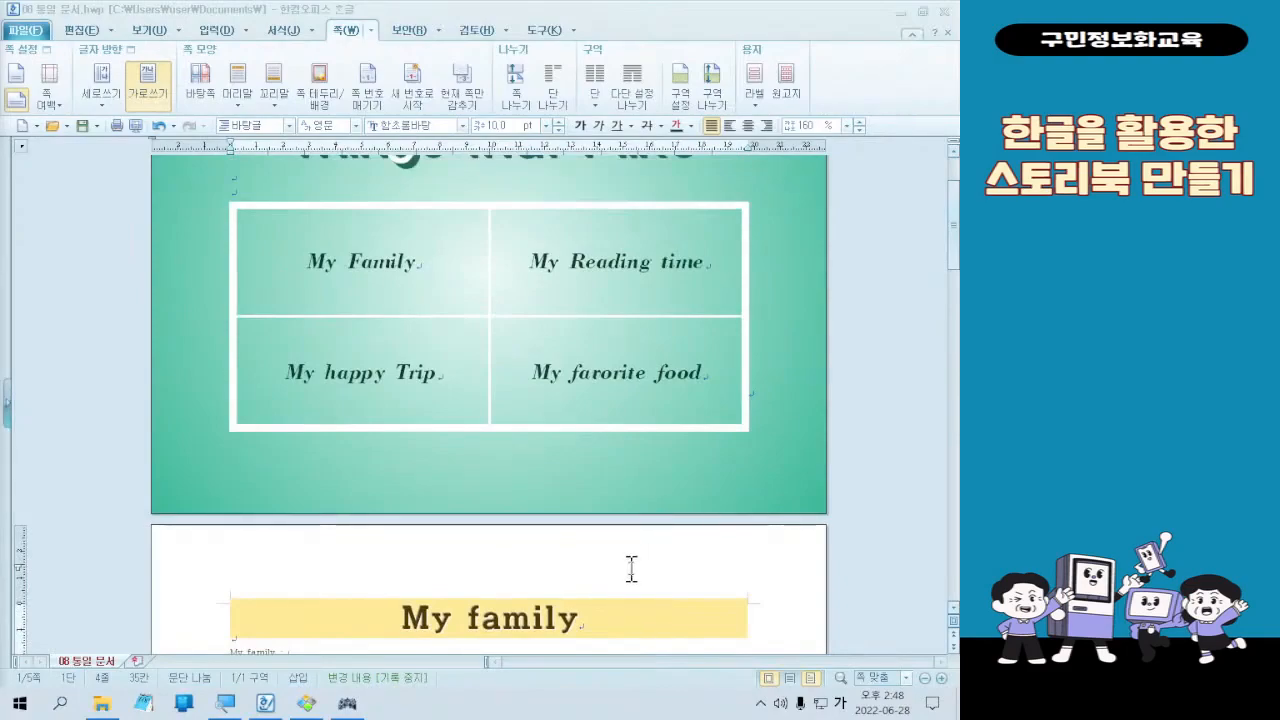
pyautogui.scroll(3, 631, 568)
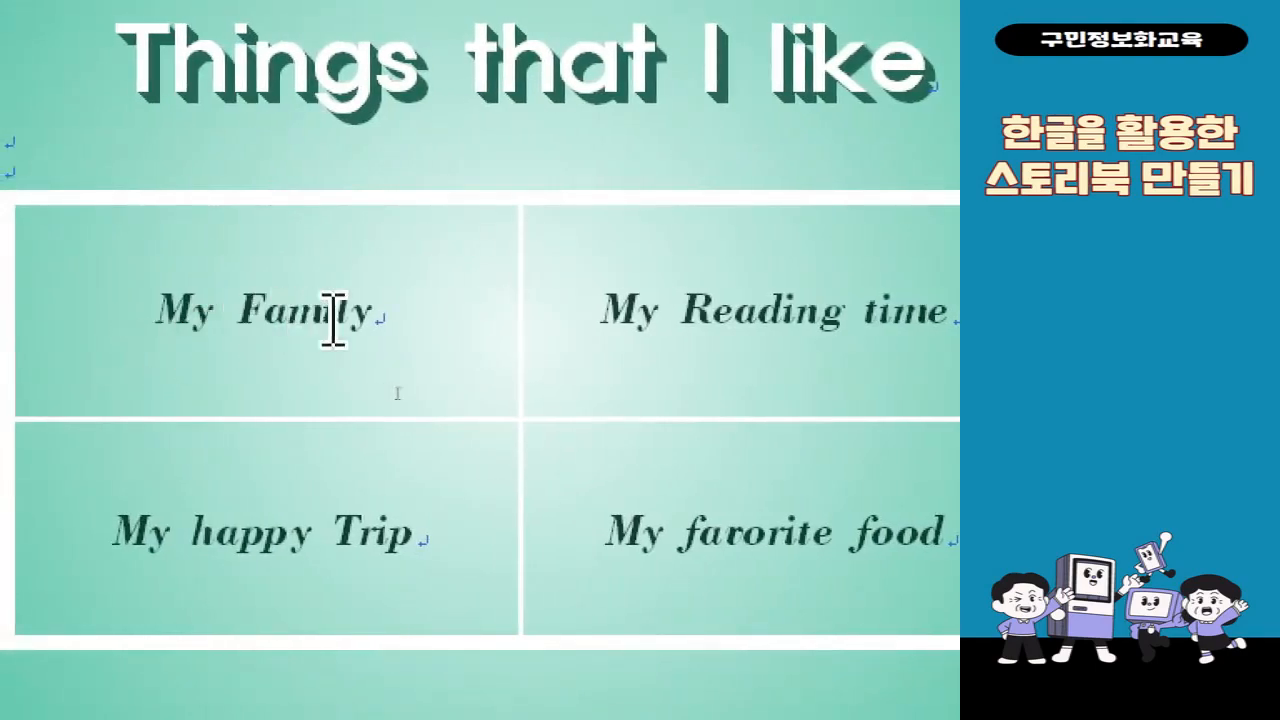
pyautogui.moveTo(158, 305); pyautogui.dragTo(411, 297)
pyautogui.rightClick(285, 306)
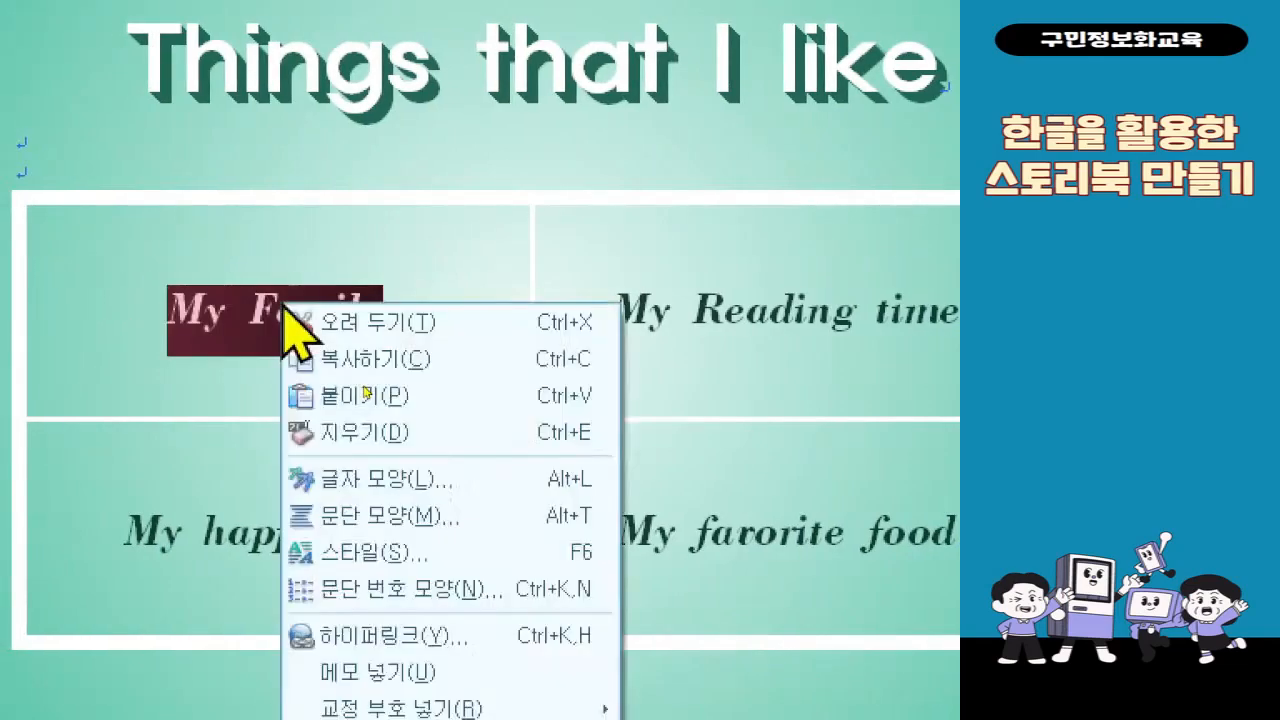
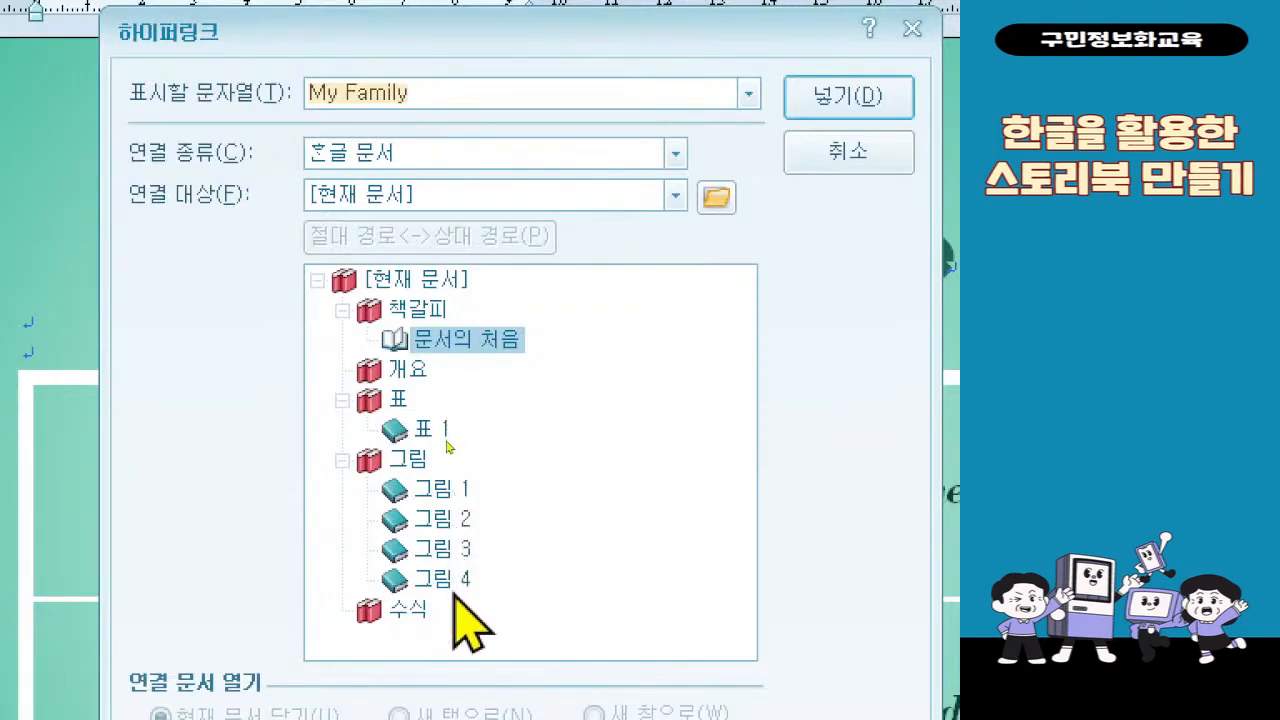
pyautogui.click(440, 490)
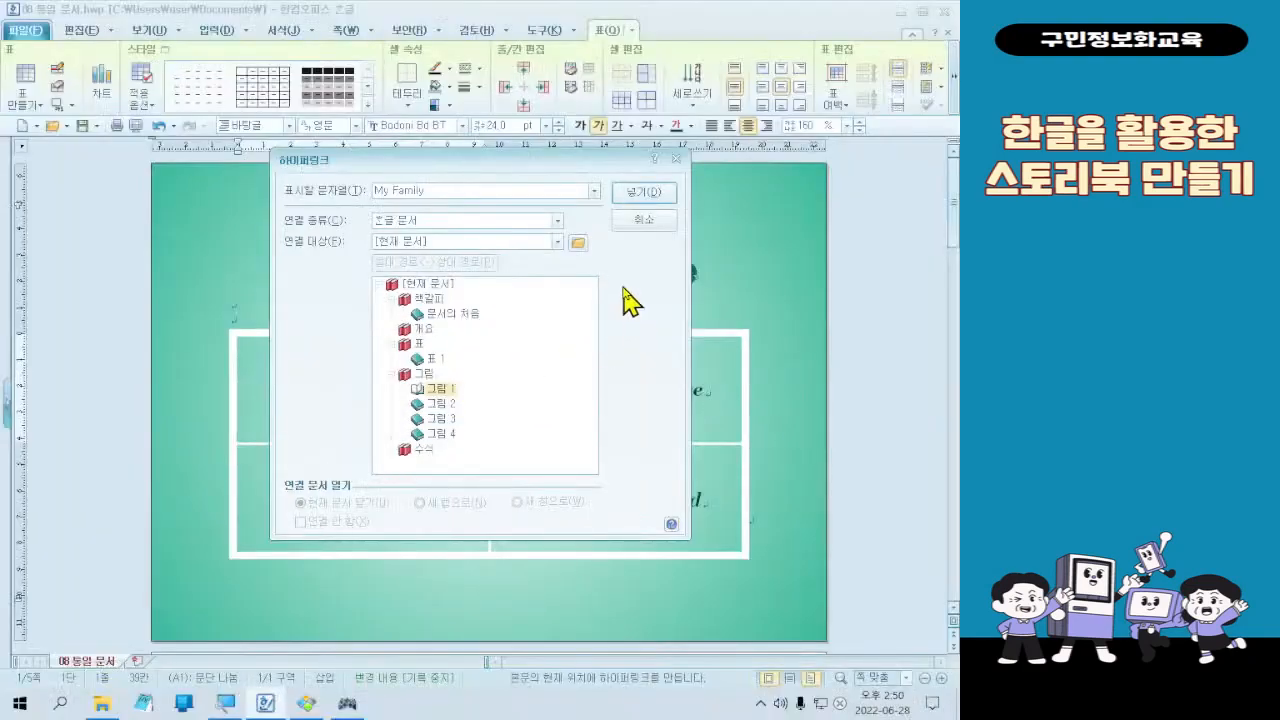
pyautogui.click(634, 190)
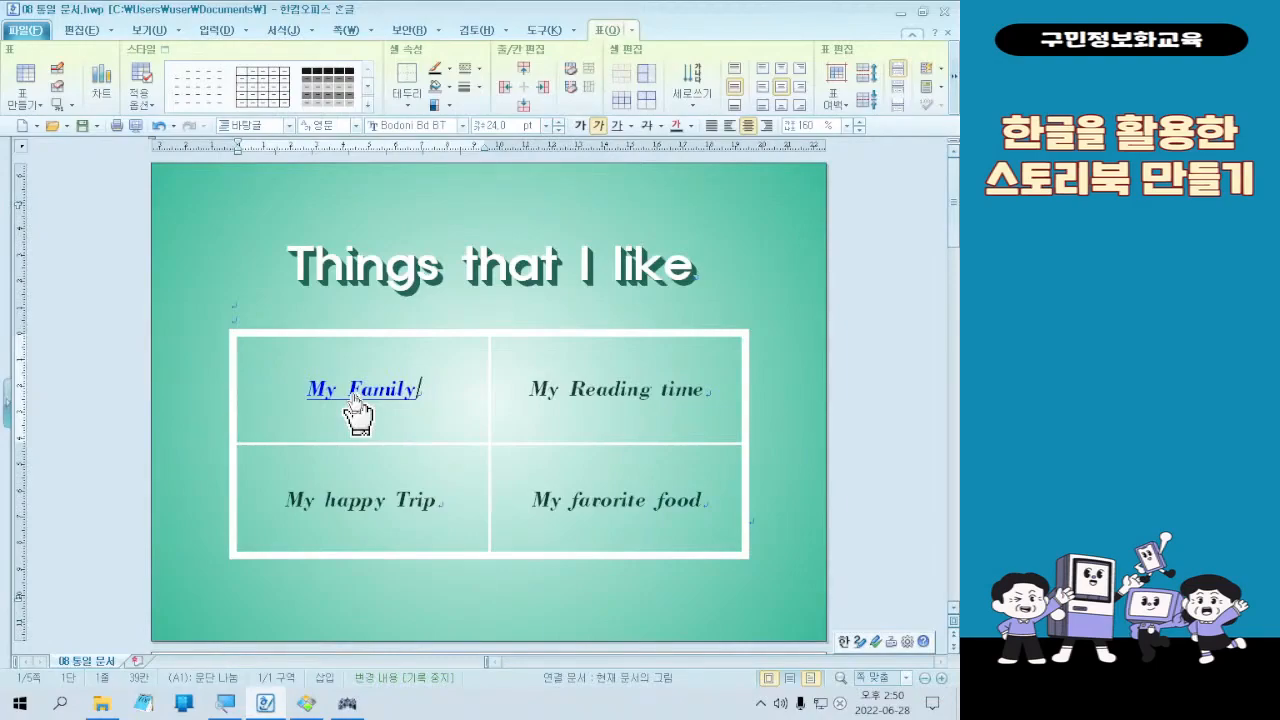
# Step: Test the My Family hyperlink twice, returning to the cover page each time
pyautogui.click(354, 398)
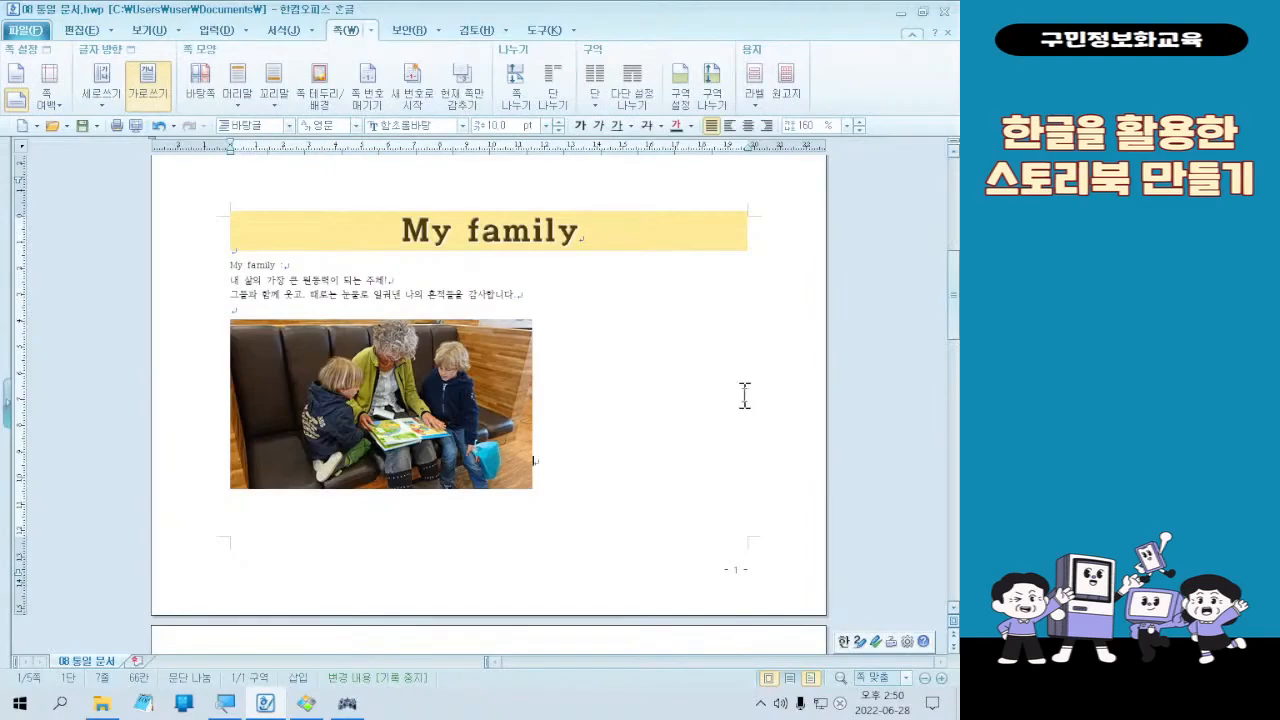
pyautogui.scroll(6, 744, 395)
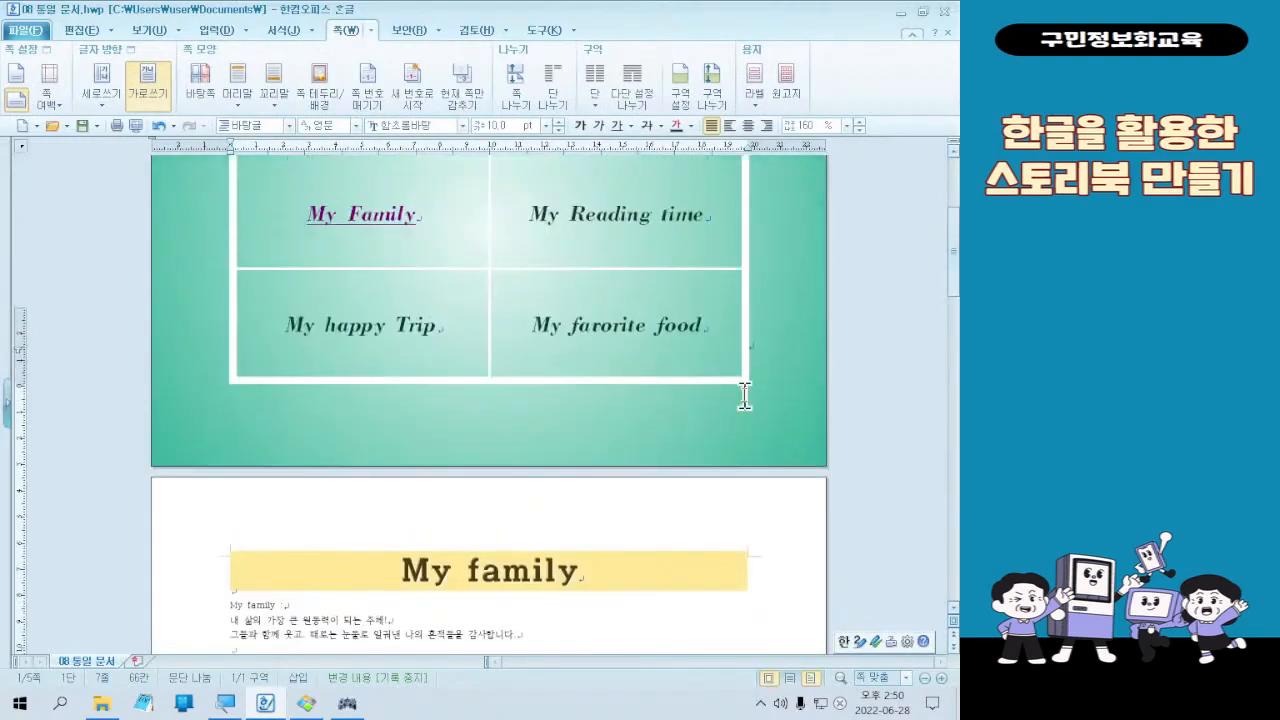
pyautogui.click(381, 256)
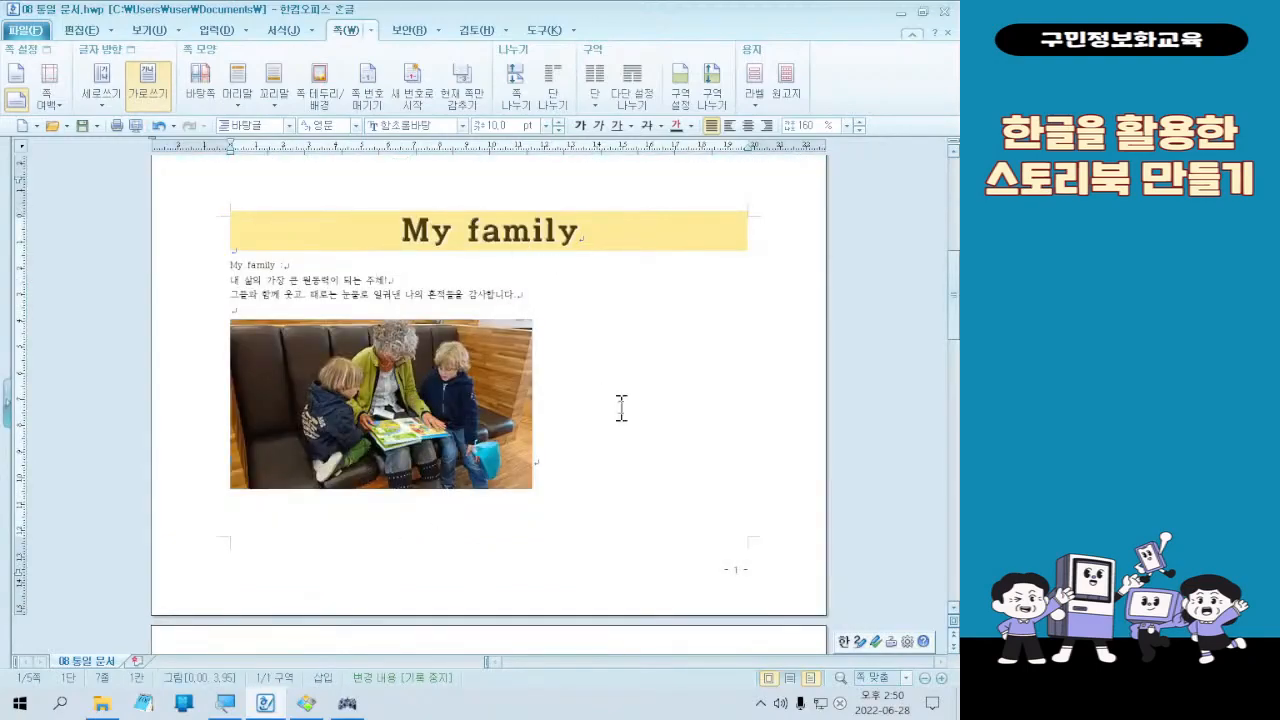
pyautogui.scroll(8, 630, 420)
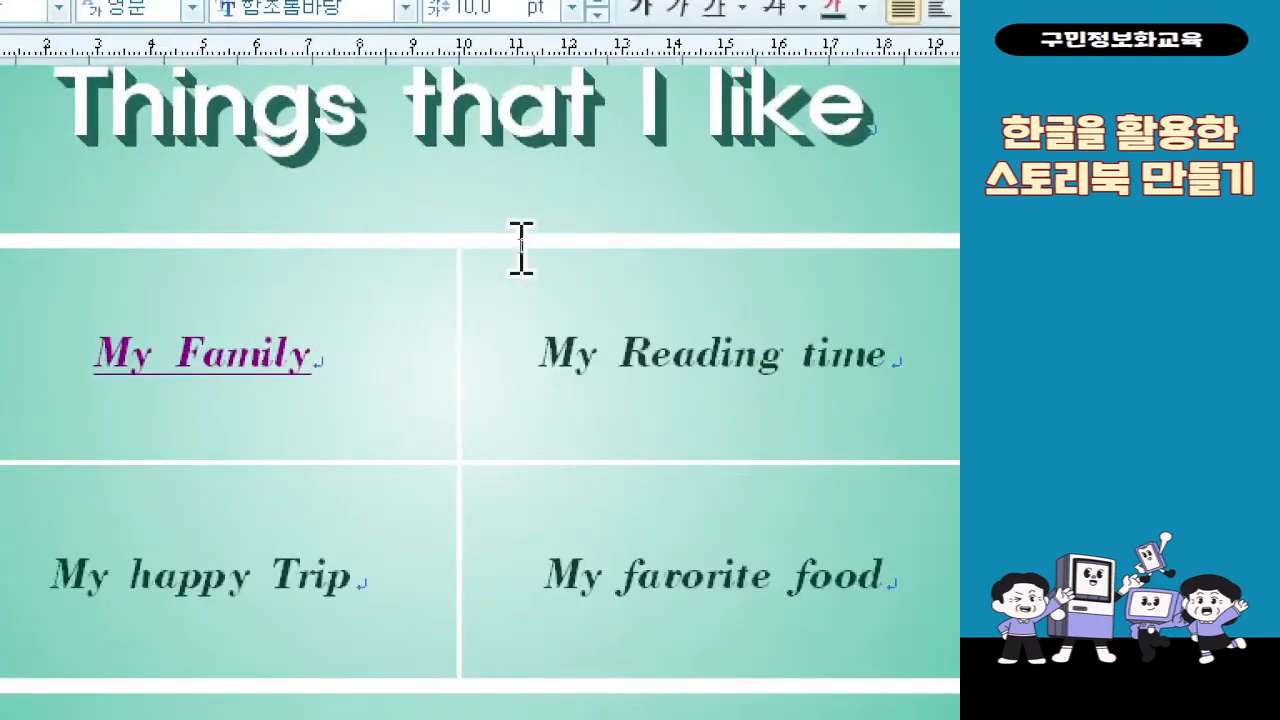
# Step: Link the text My Reading time in the cover table to 그림 2 in the current document with a hyperlink
pyautogui.moveTo(549, 372); pyautogui.dragTo(953, 374)
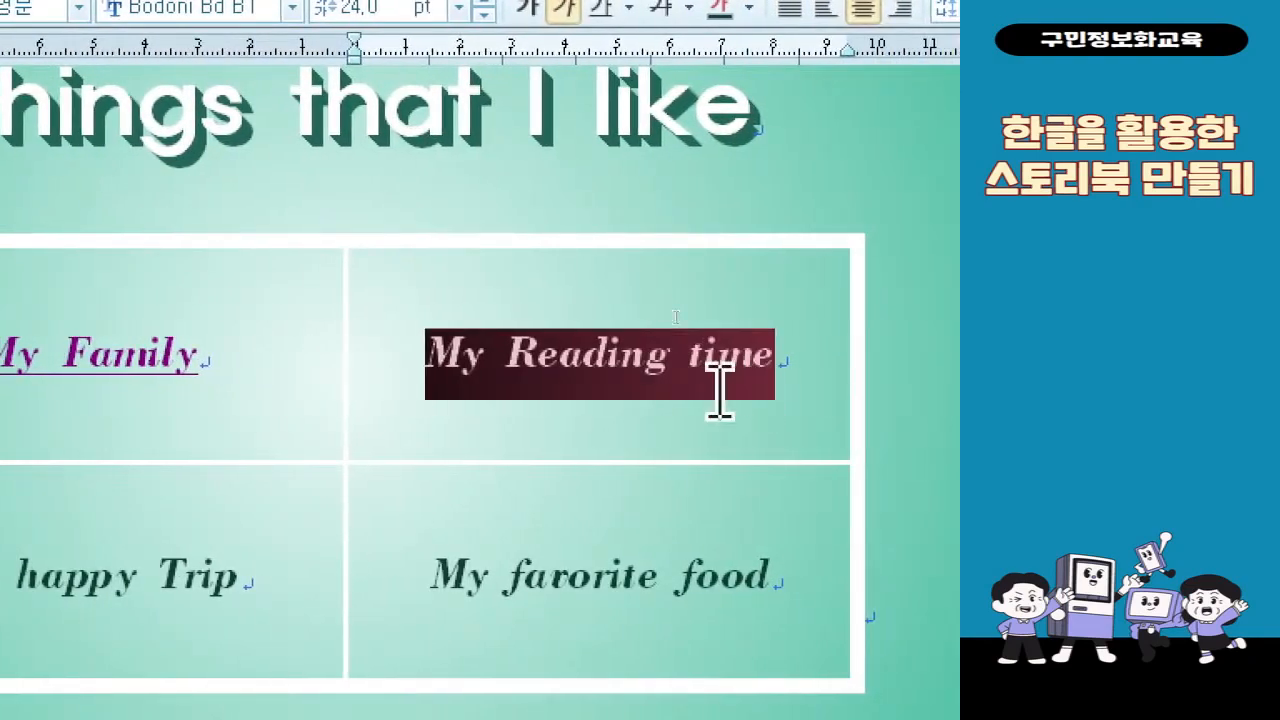
pyautogui.rightClick(583, 384)
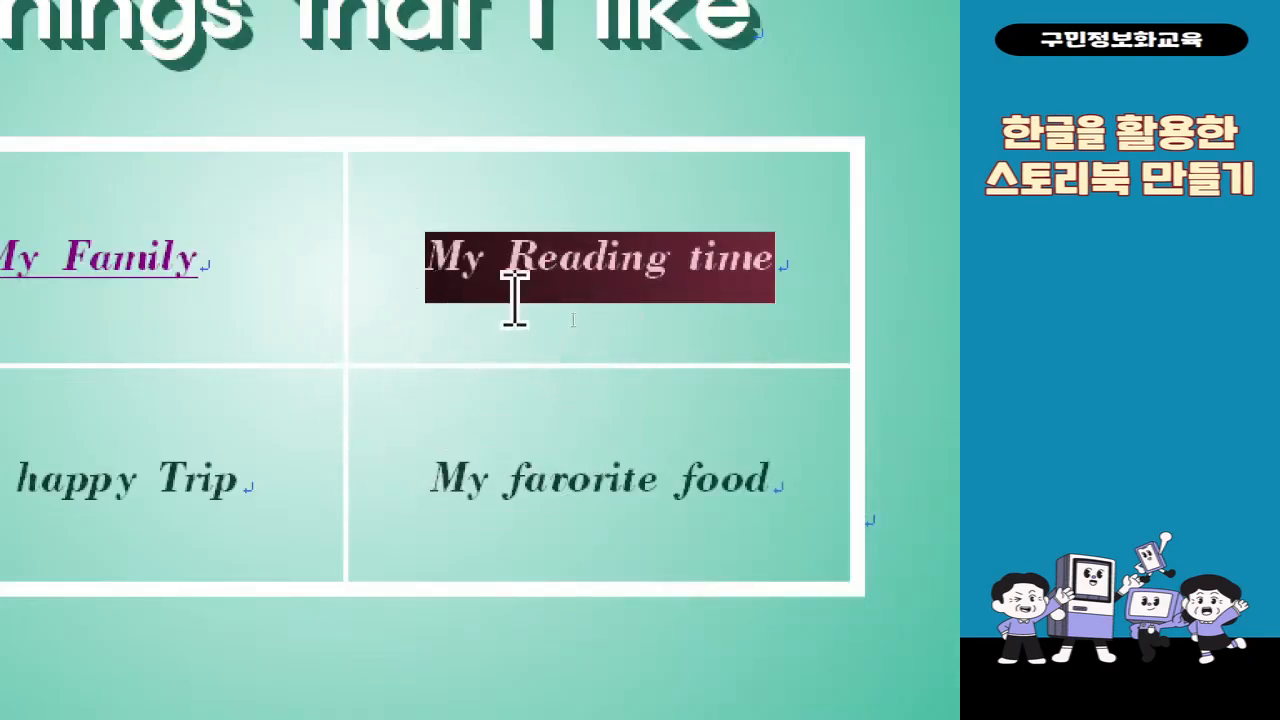
pyautogui.rightClick(514, 298)
pyautogui.click(528, 633)
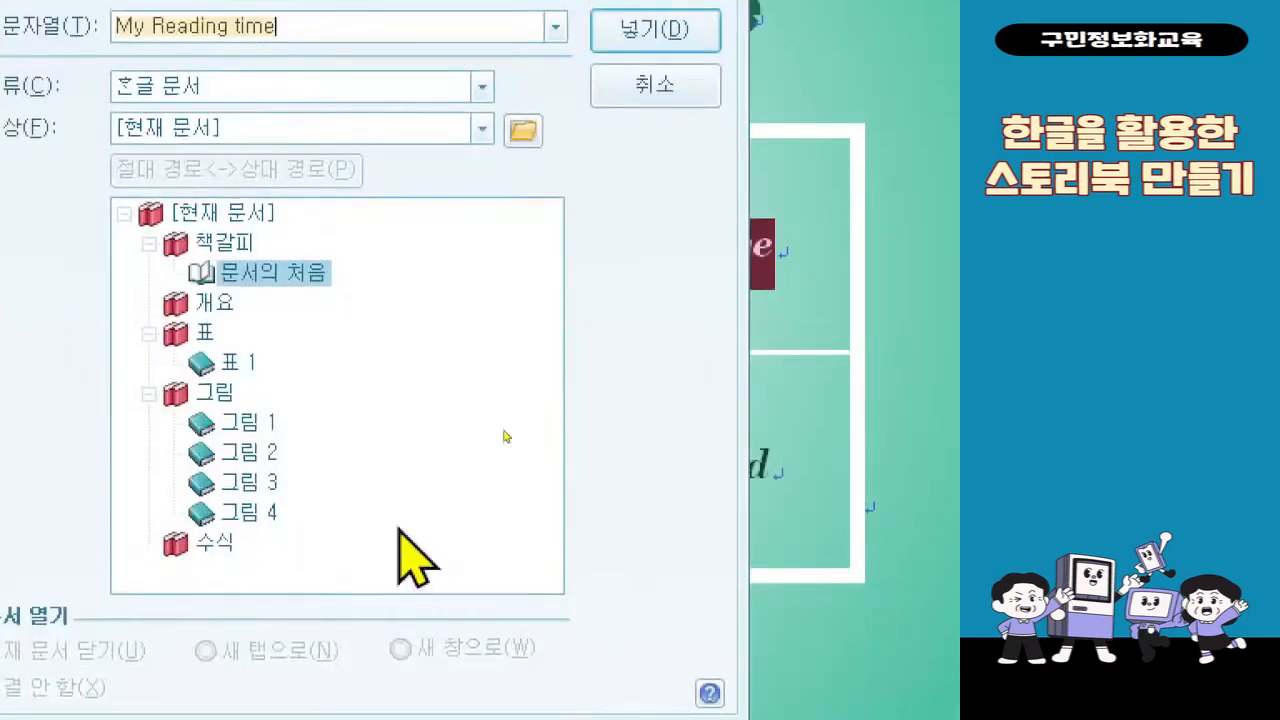
pyautogui.click(231, 460)
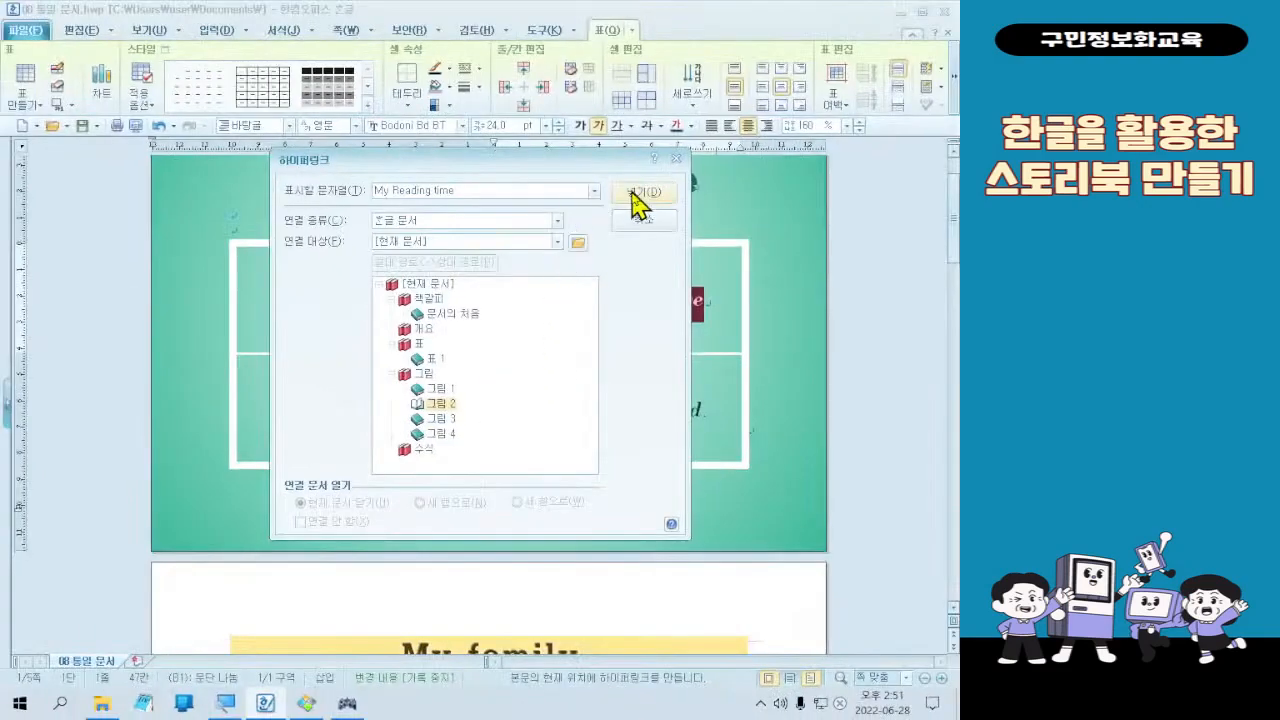
pyautogui.click(655, 30)
# Step: Link the text My happy Trip in the cover table to 그림 3 in the current document with a hyperlink
pyautogui.moveTo(284, 411); pyautogui.dragTo(440, 432)
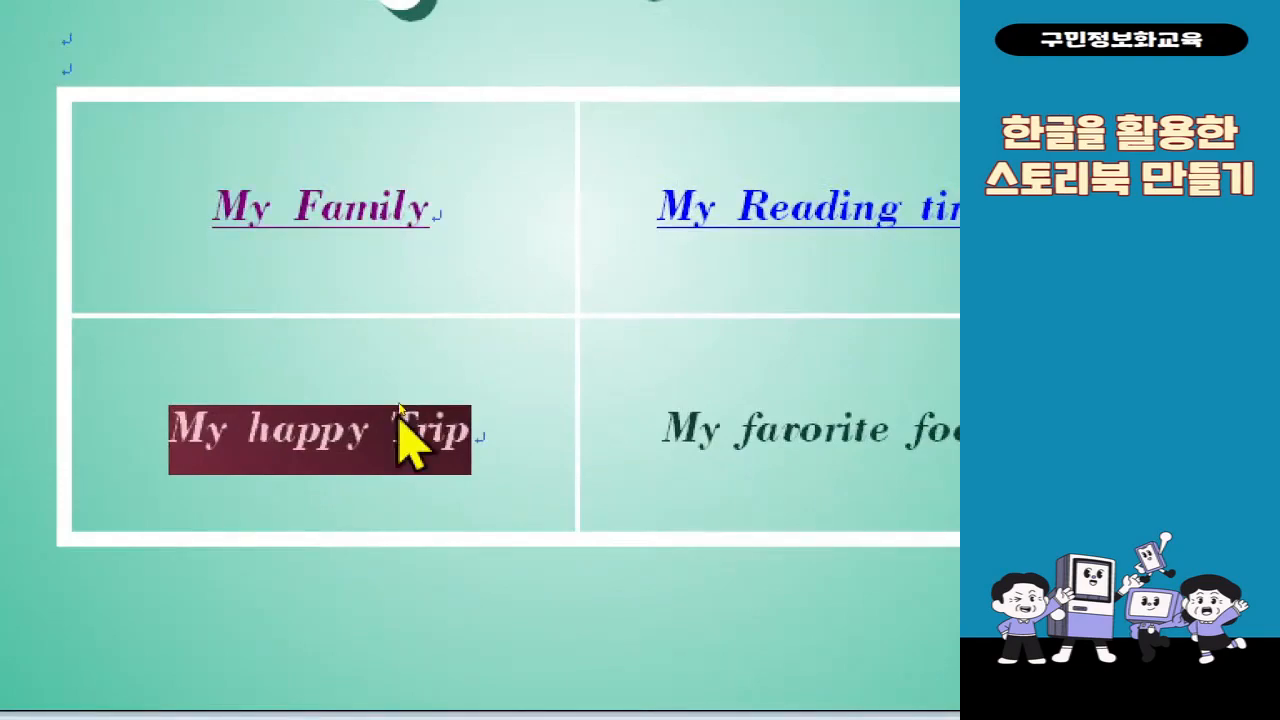
pyautogui.rightClick(398, 416)
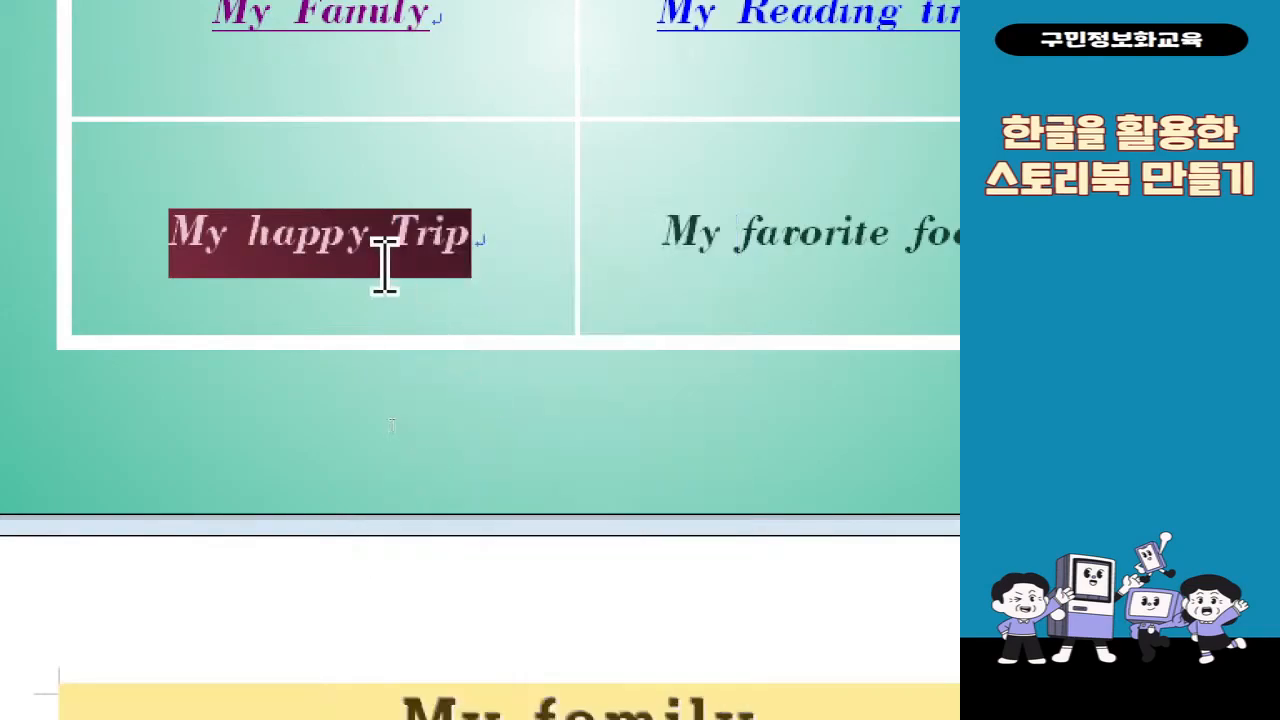
pyautogui.rightClick(383, 263)
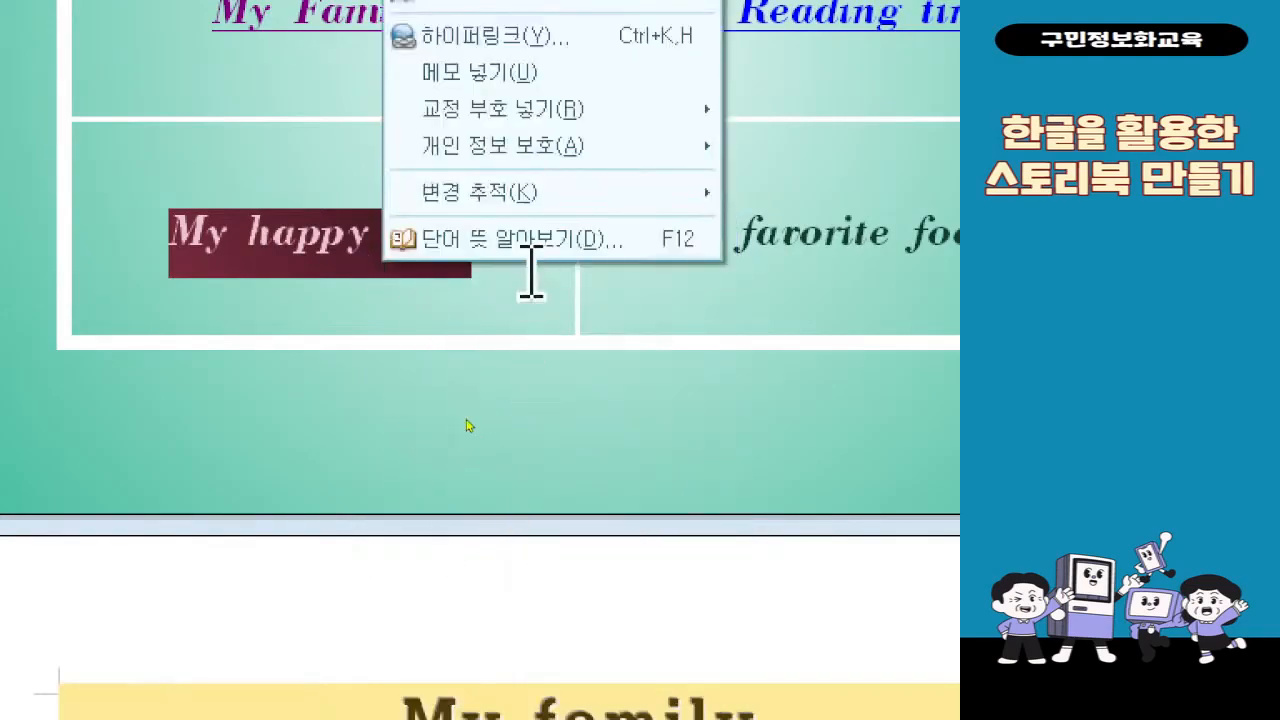
pyautogui.click(508, 133)
pyautogui.click(480, 347)
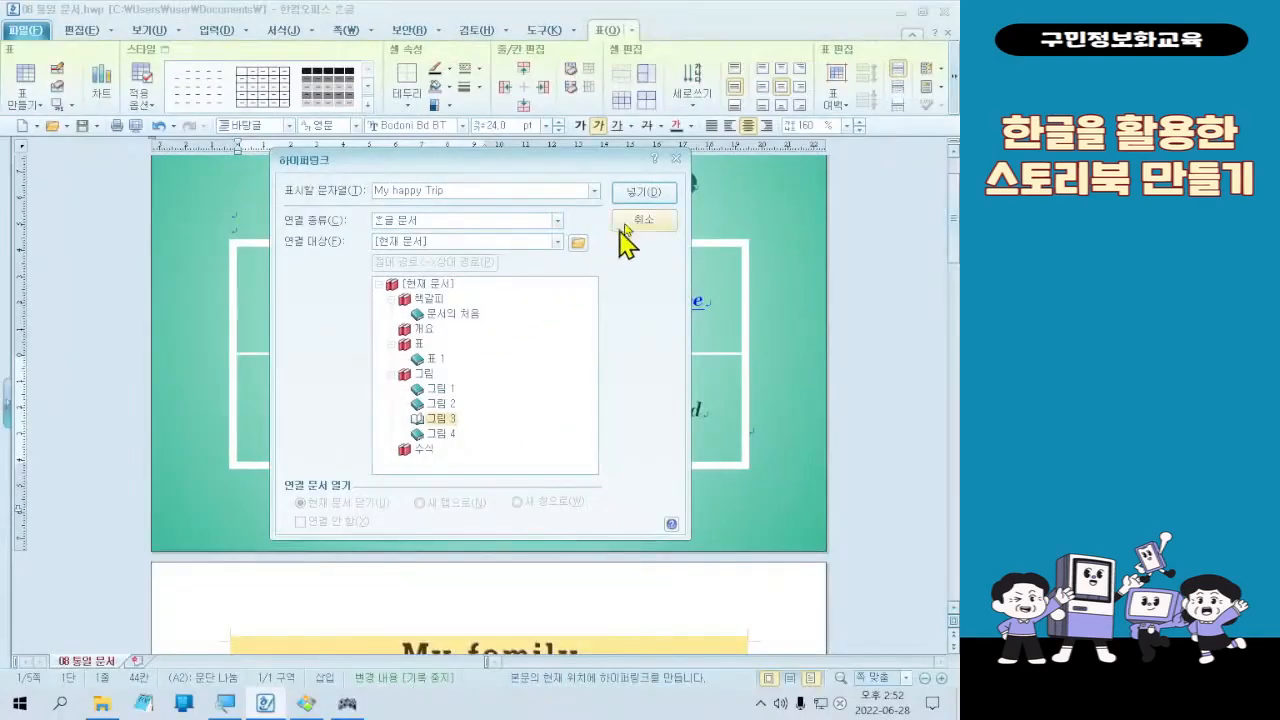
pyautogui.click(830, 75)
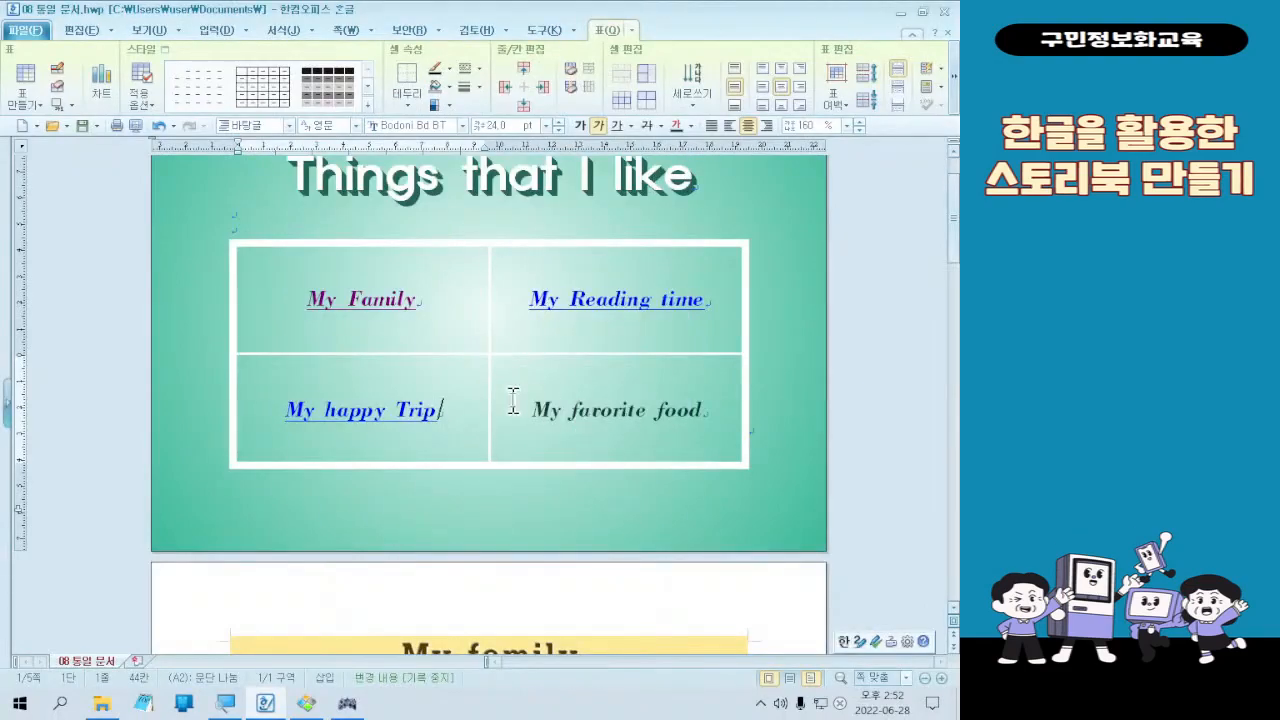
# Step: Link the text My favorite food in the cover table to 그림 4 in the current document with a hyperlink
pyautogui.moveTo(504, 402); pyautogui.dragTo(731, 396)
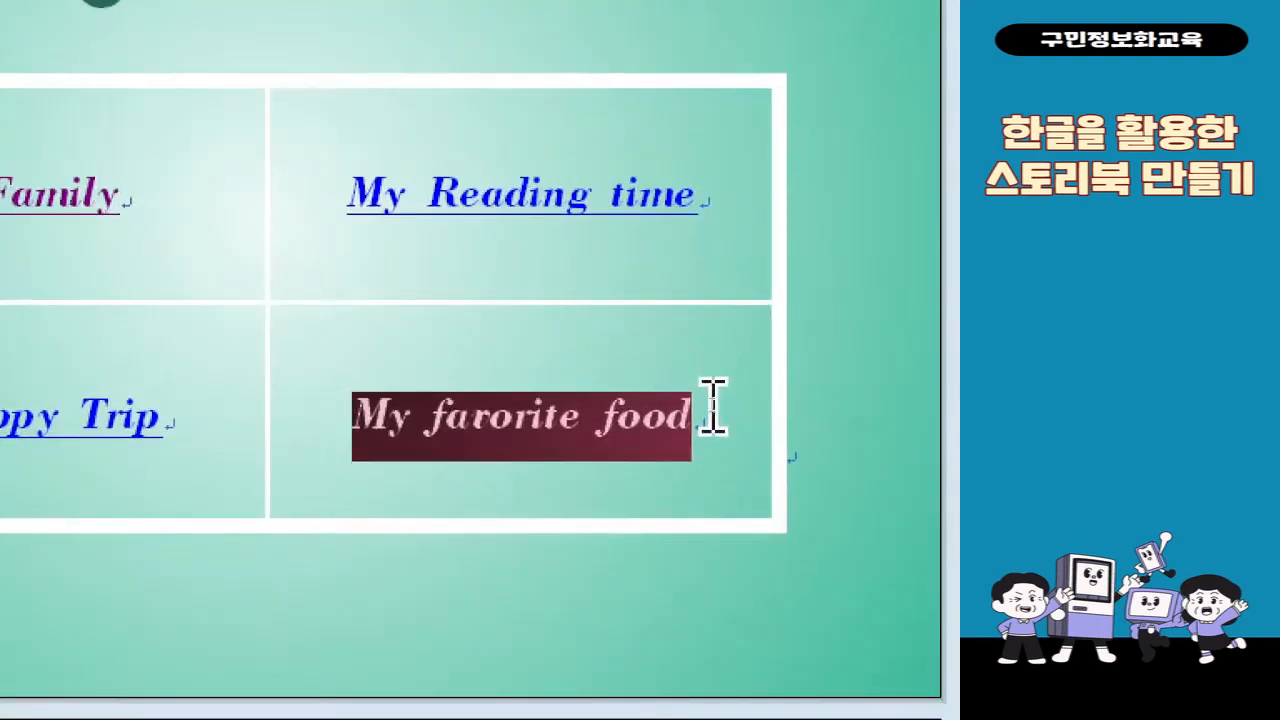
pyautogui.rightClick(593, 447)
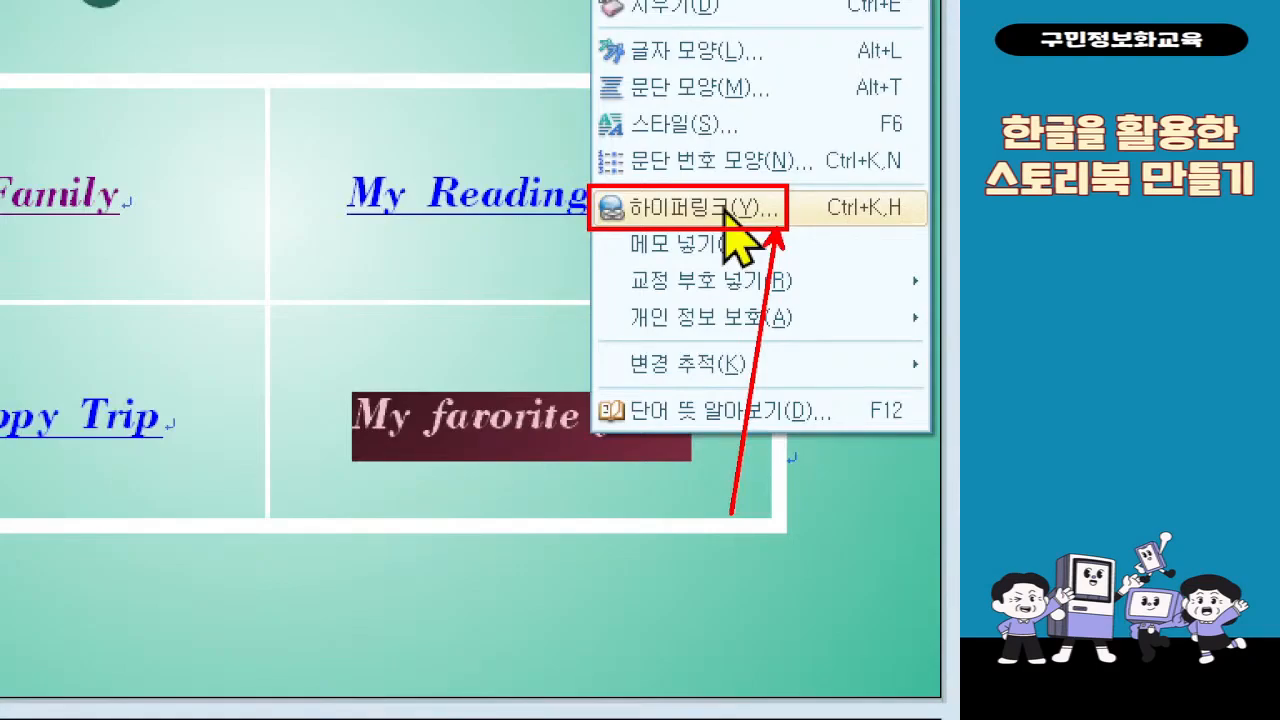
pyautogui.press('Escape')
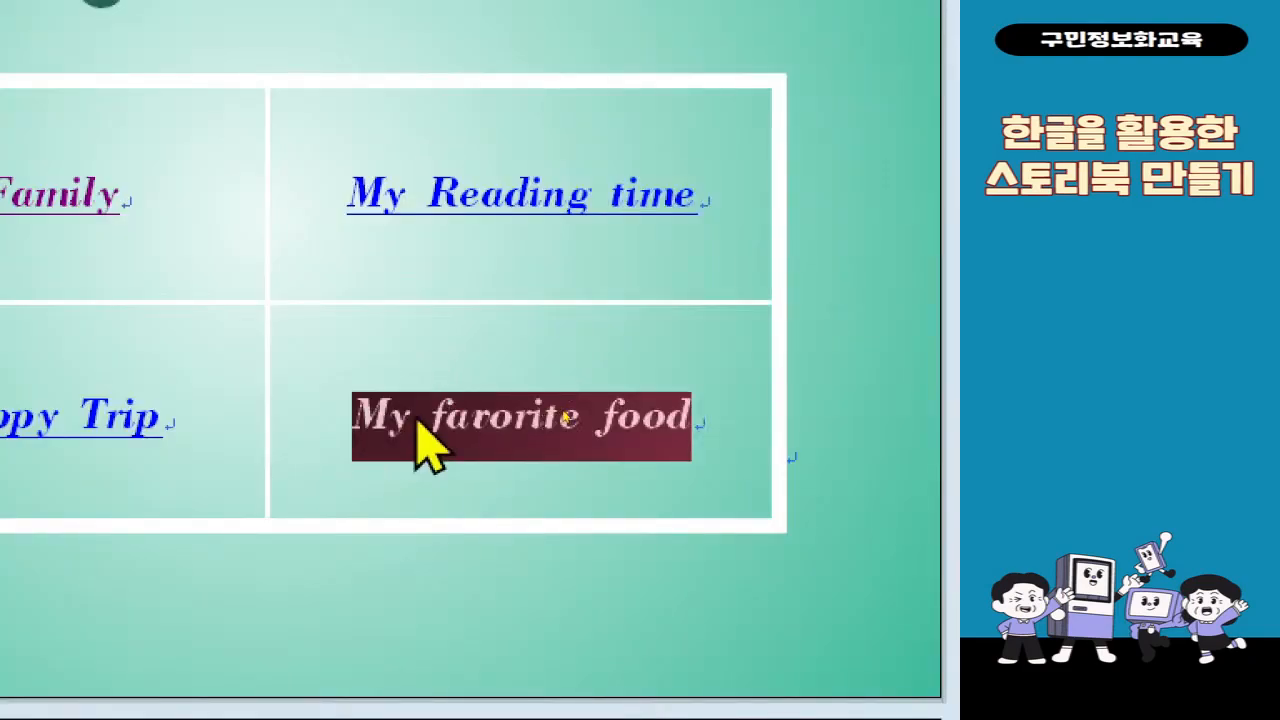
pyautogui.rightClick(414, 417)
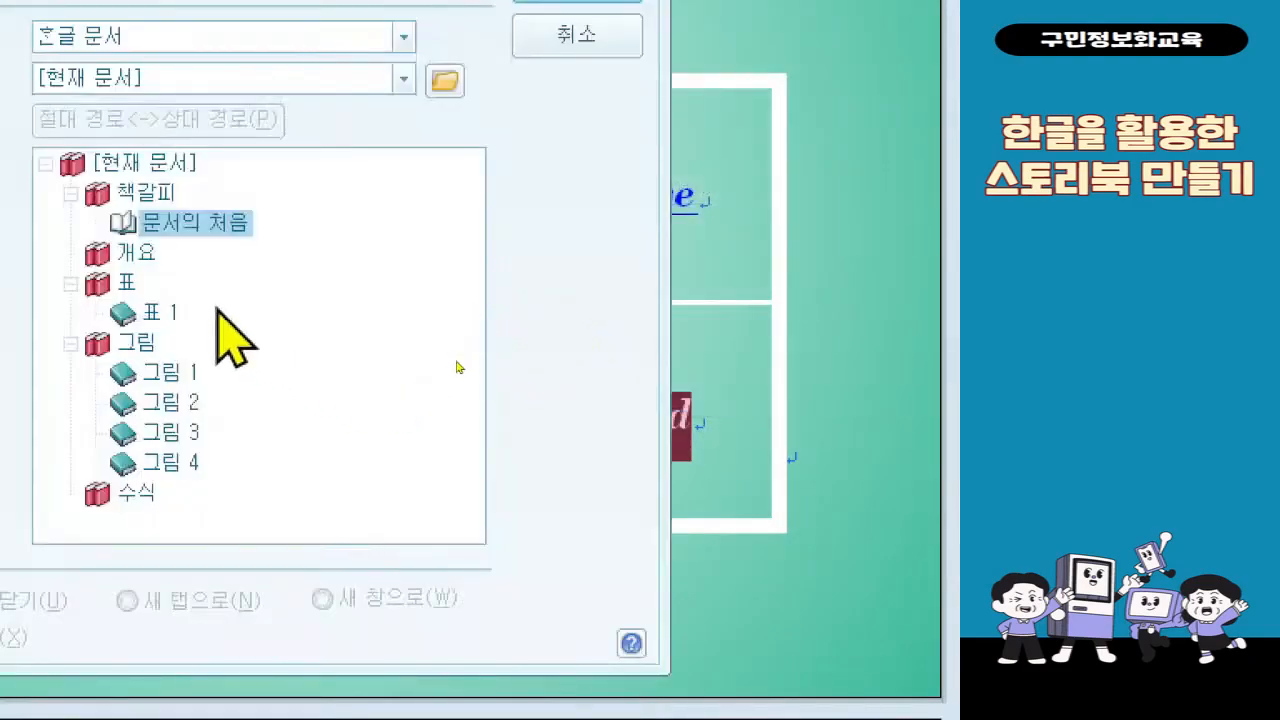
pyautogui.click(168, 462)
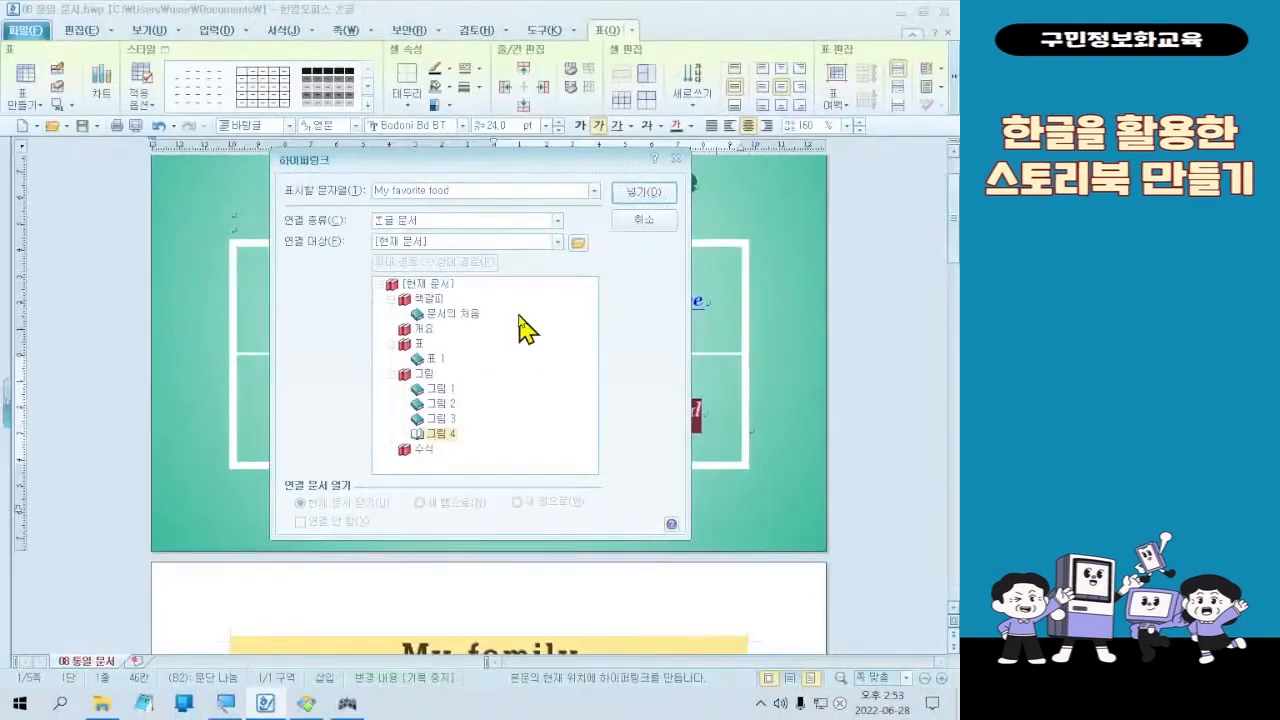
pyautogui.click(640, 192)
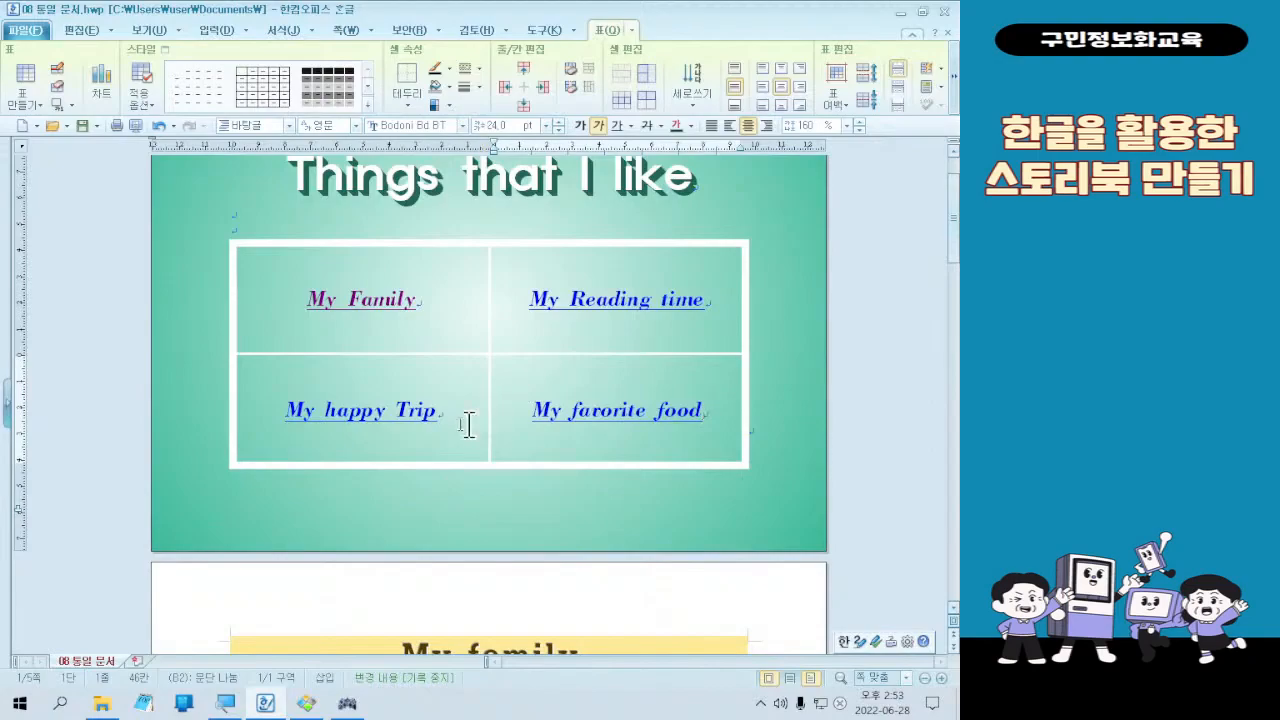
# Step: Test the My happy Trip, My Reading time and My favorite food hyperlinks, returning to the cover between them
pyautogui.click(389, 423)
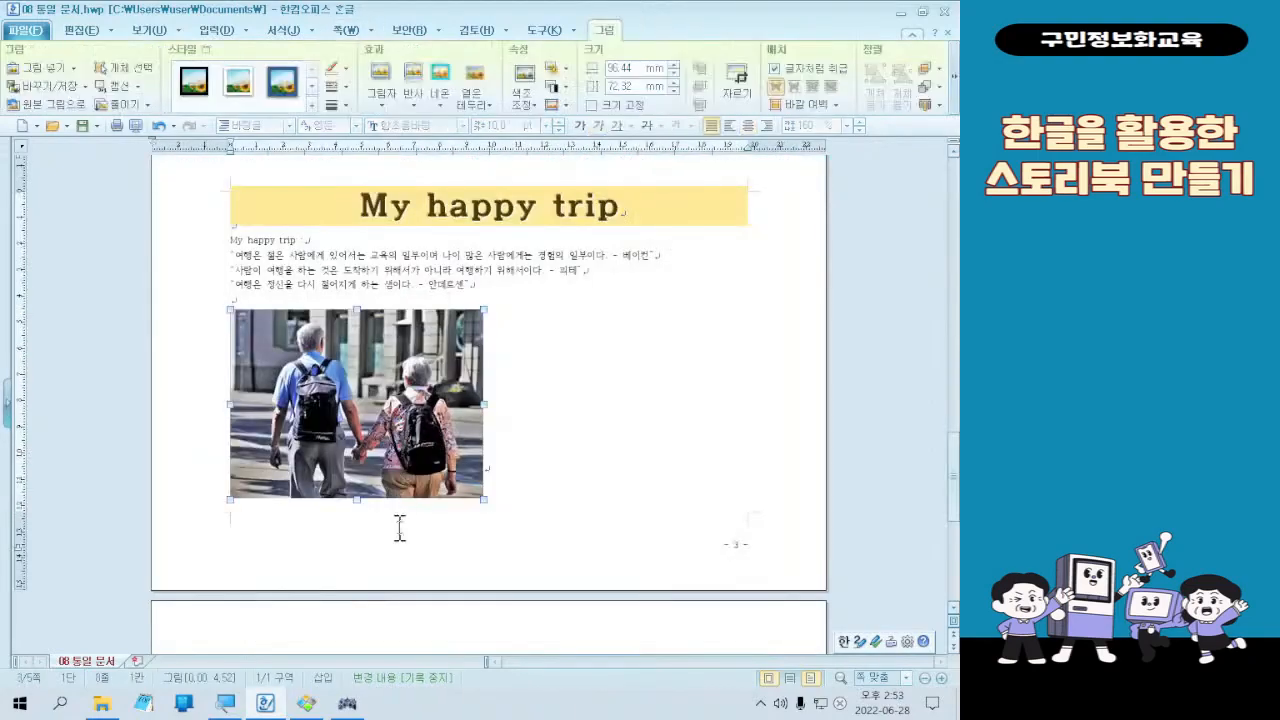
pyautogui.click(572, 398)
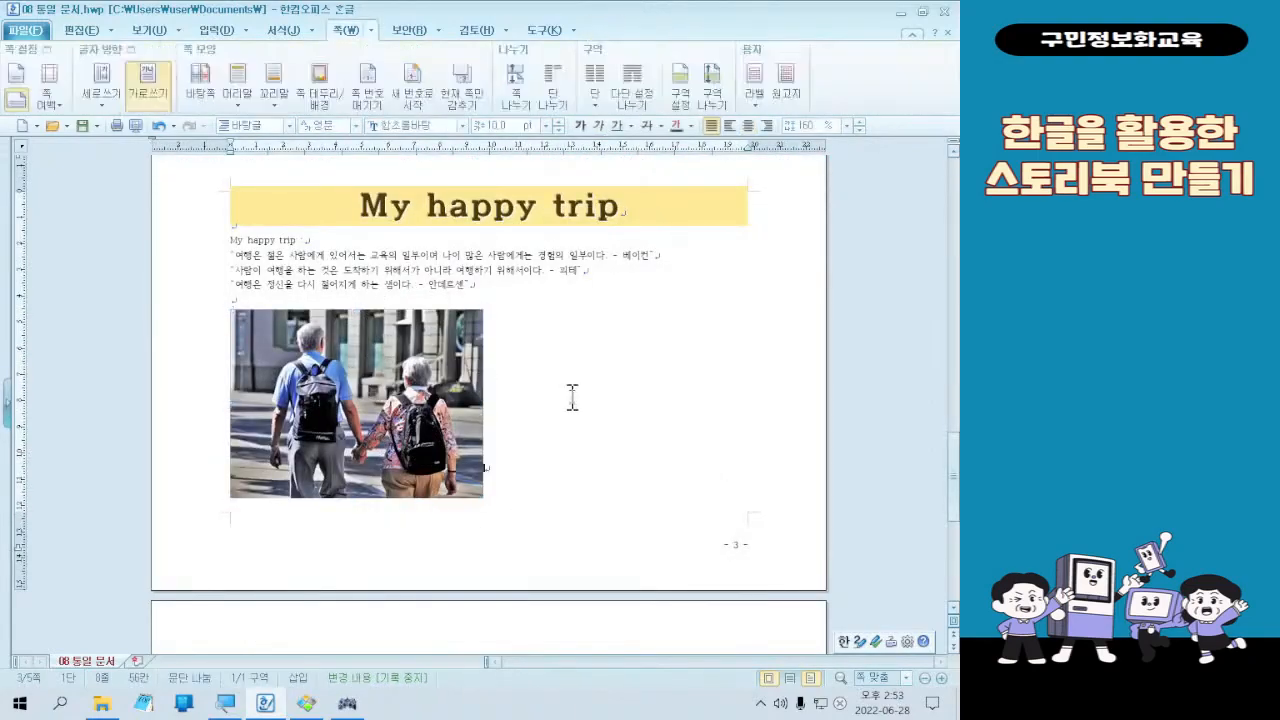
pyautogui.scroll(10, 573, 400)
pyautogui.scroll(10, 575, 405)
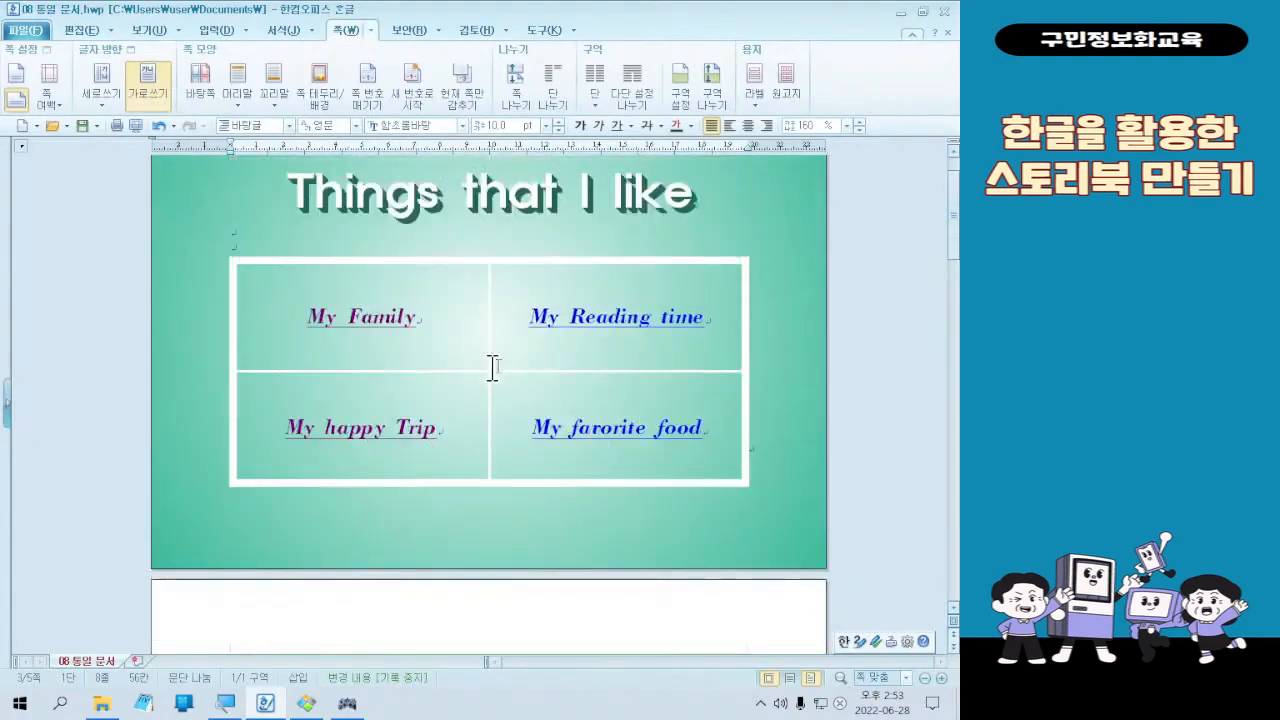
pyautogui.click(581, 326)
pyautogui.scroll(10, 700, 440)
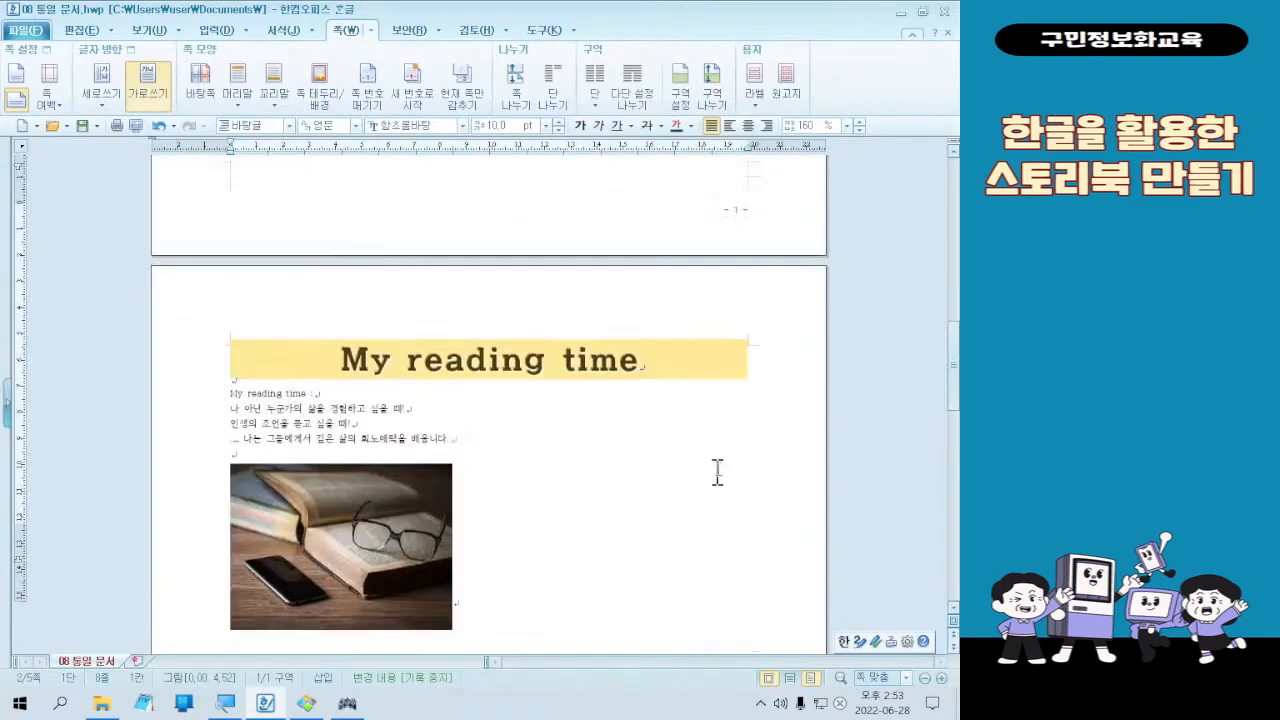
pyautogui.click(695, 470)
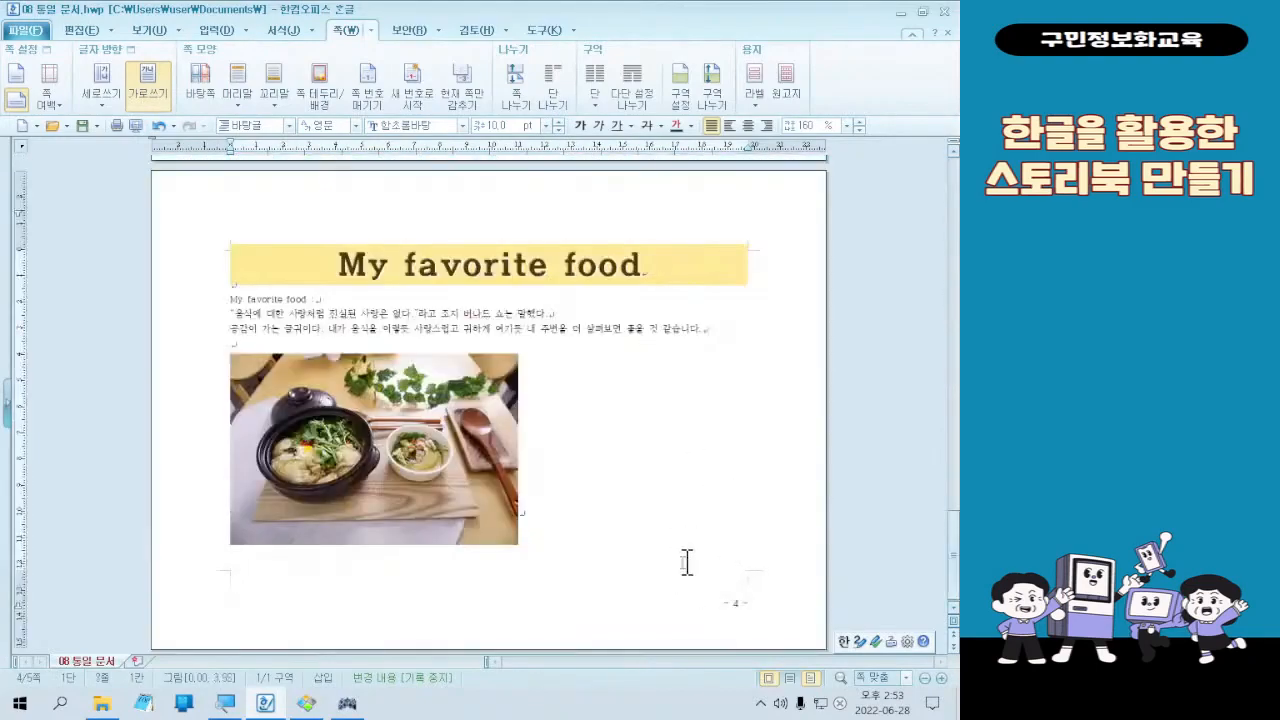
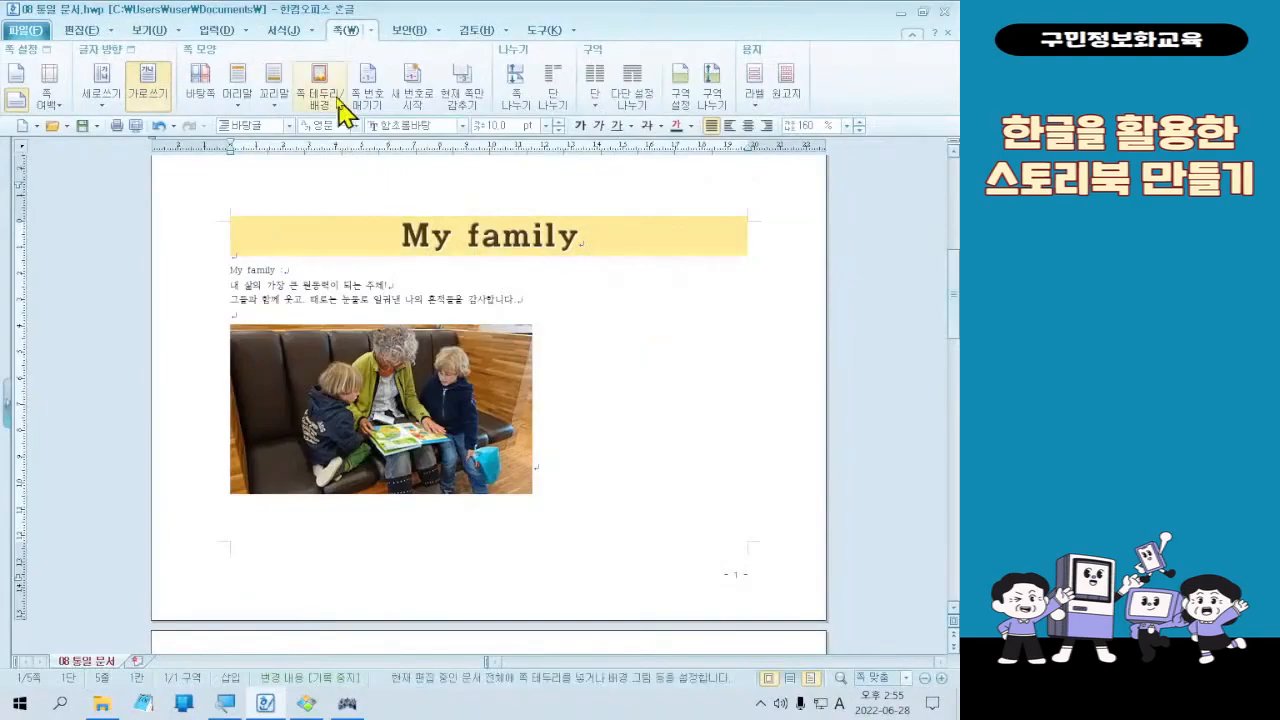
# Step: Create a footer (꼬리말) for both pages (양 쪽) with the 없음 template and place the cursor in it
pyautogui.click(279, 100)
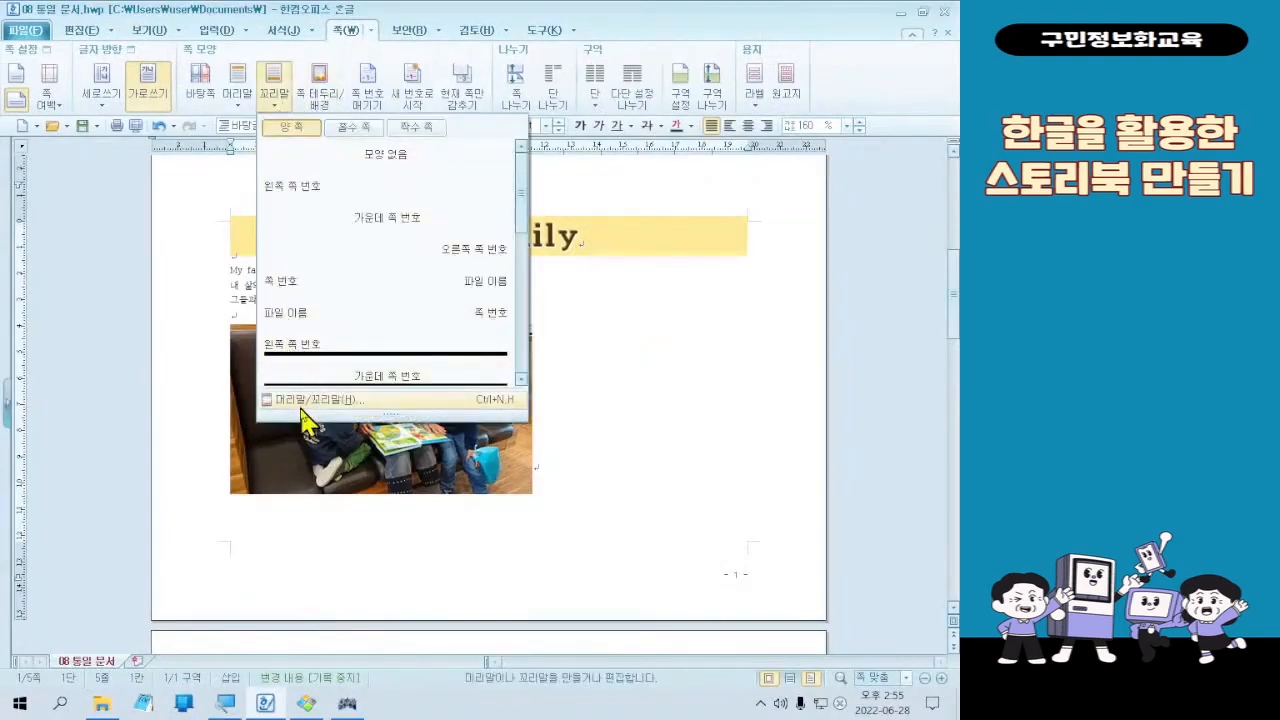
pyautogui.click(303, 400)
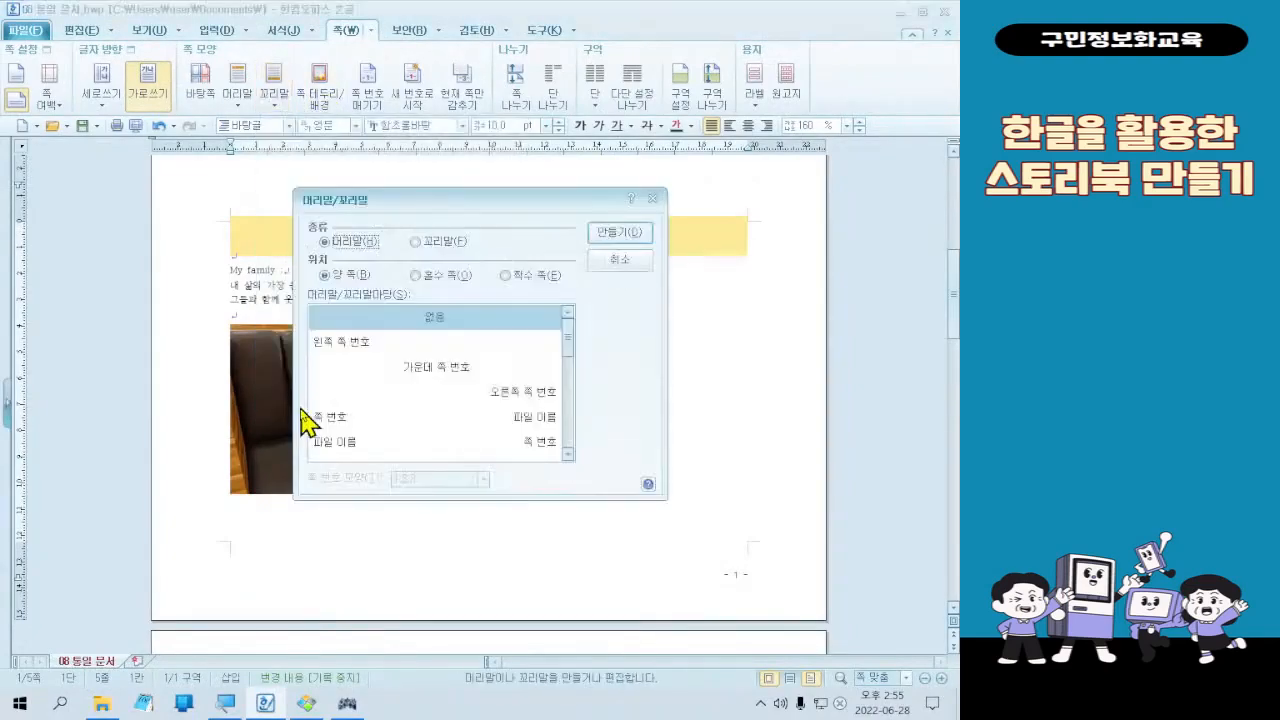
pyautogui.click(446, 242)
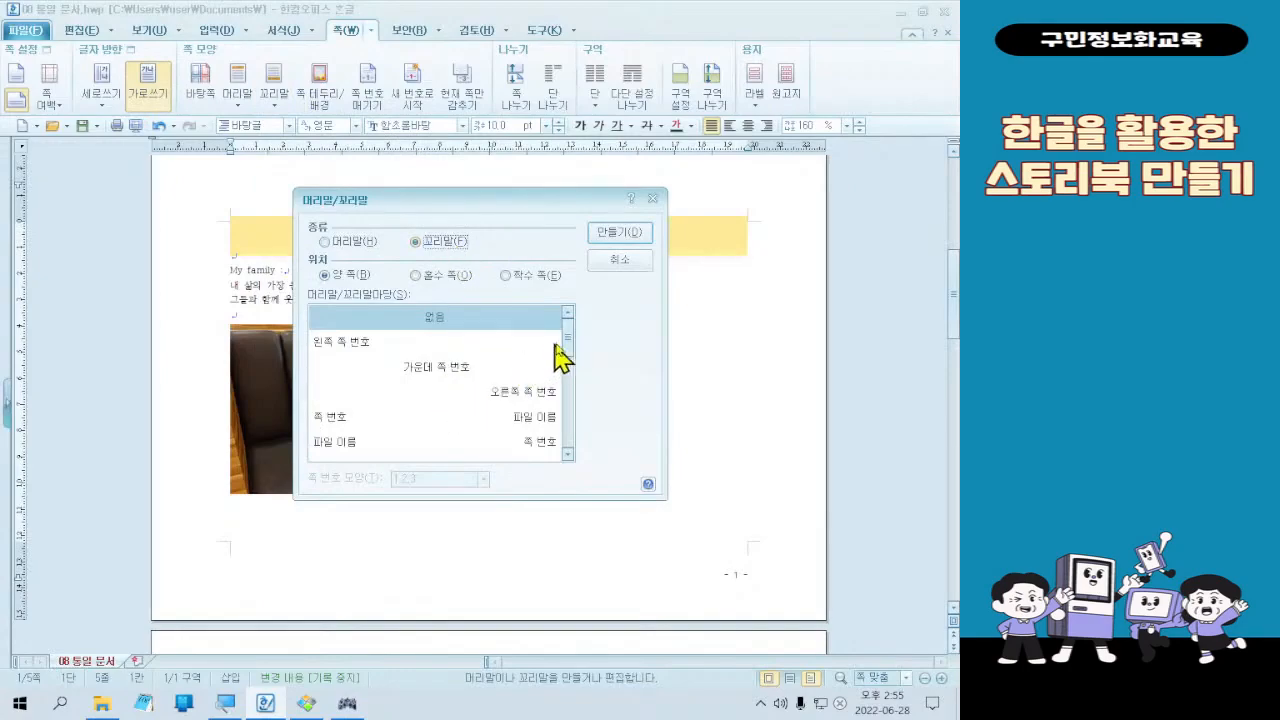
pyautogui.moveTo(563, 354); pyautogui.dragTo(570, 418)
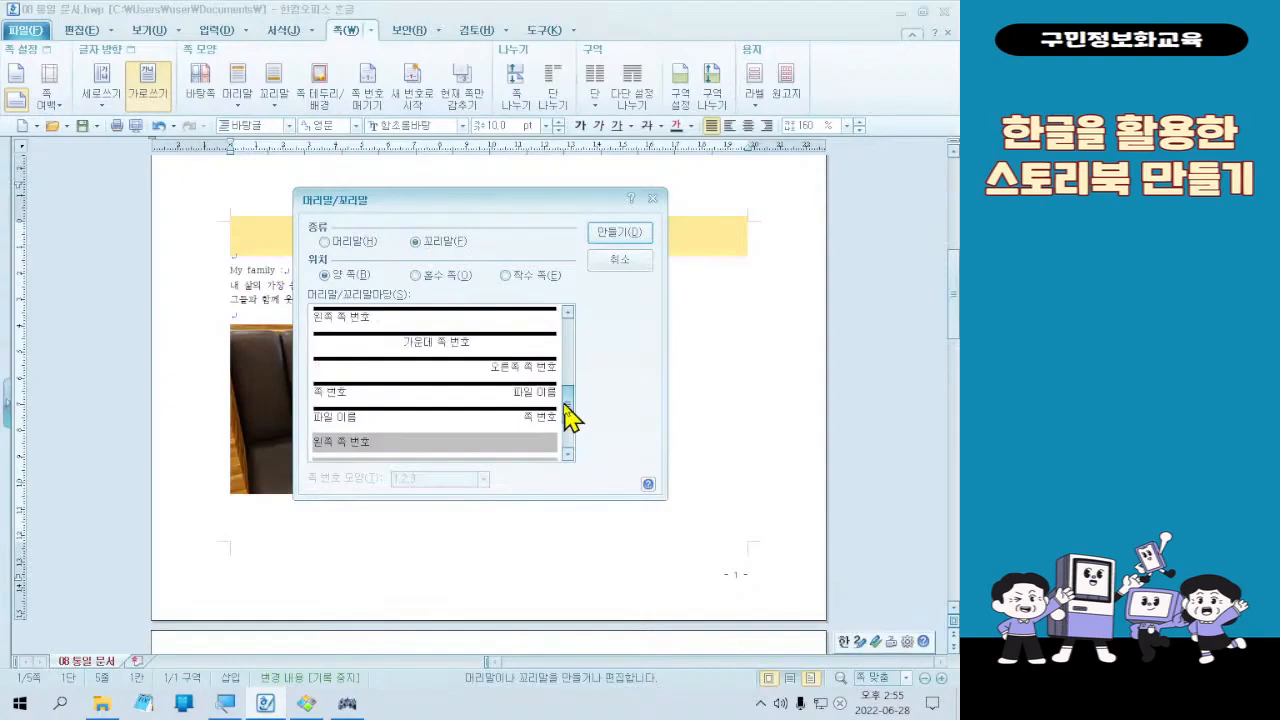
pyautogui.moveTo(570, 418); pyautogui.dragTo(591, 357)
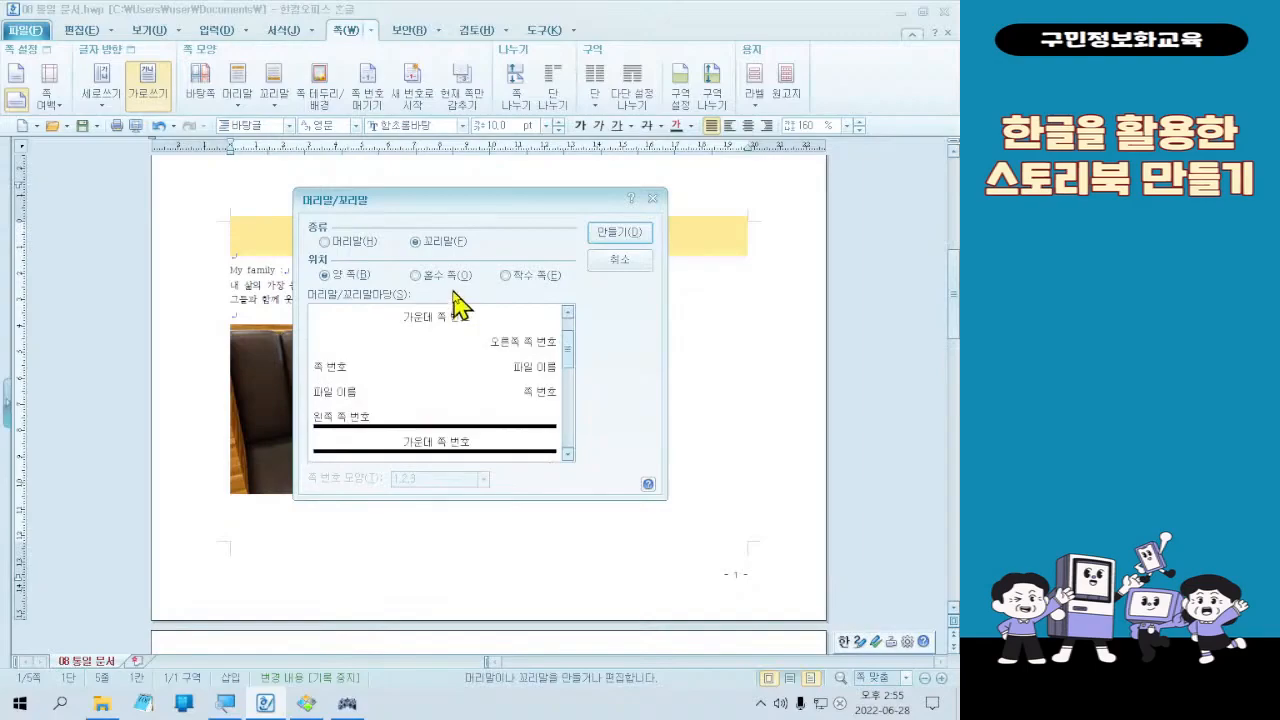
pyautogui.moveTo(453, 292); pyautogui.dragTo(453, 290)
pyautogui.hotkey('ctrl', '1')
pyautogui.click(440, 348)
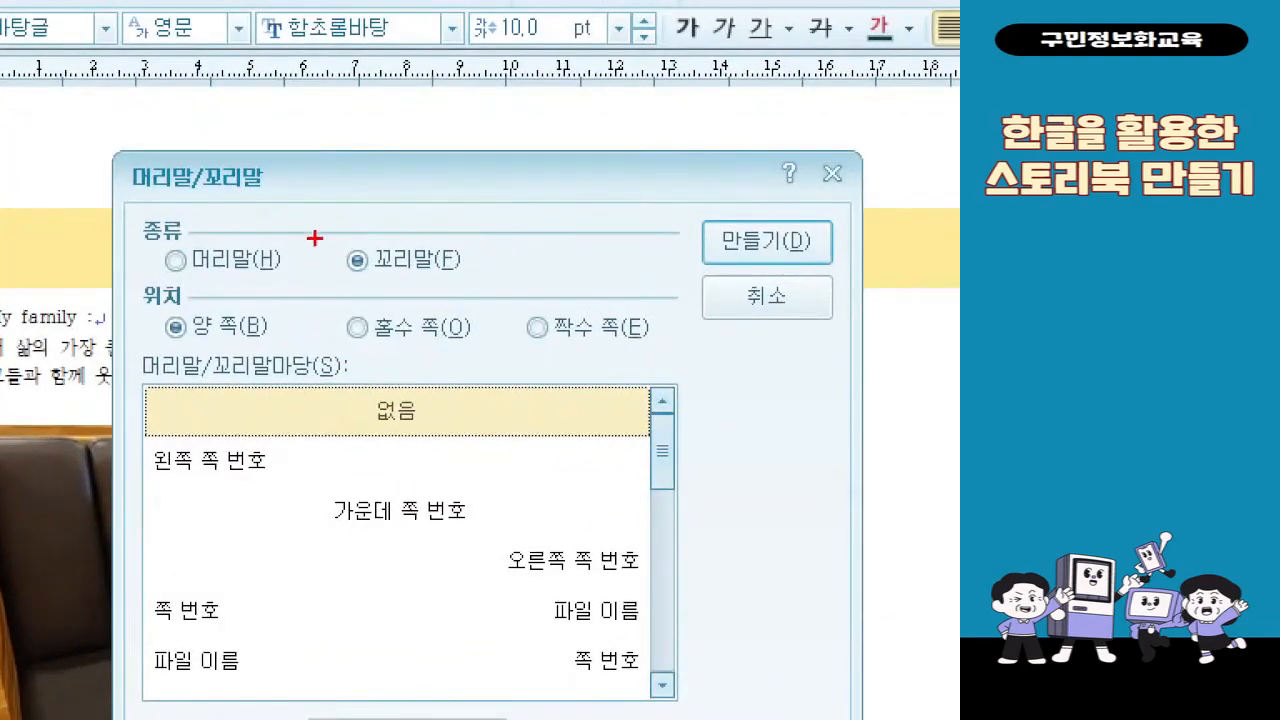
pyautogui.moveTo(314, 237); pyautogui.dragTo(461, 291)
pyautogui.moveTo(314, 379)
pyautogui.mouseDown()
pyautogui.moveTo(476, 438)
pyautogui.moveTo(488, 458)
pyautogui.mouseUp()
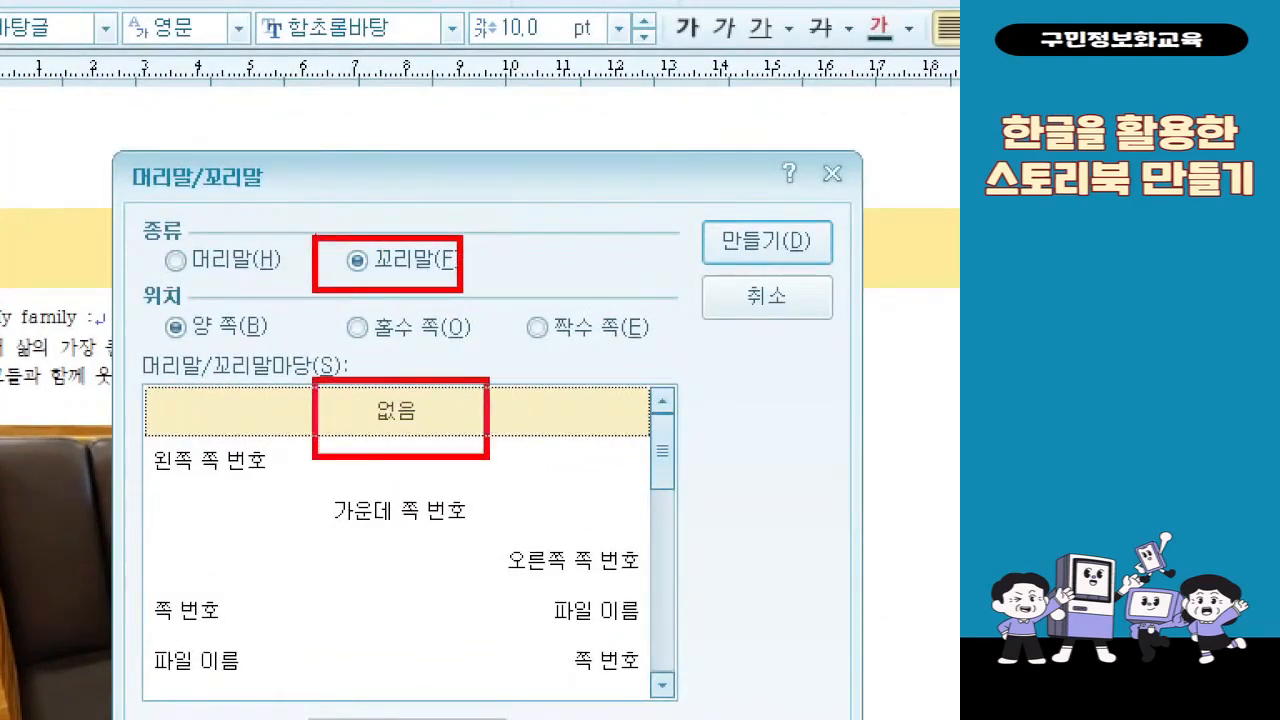
pyautogui.moveTo(704, 207)
pyautogui.mouseDown()
pyautogui.moveTo(886, 289)
pyautogui.moveTo(879, 298)
pyautogui.mouseUp()
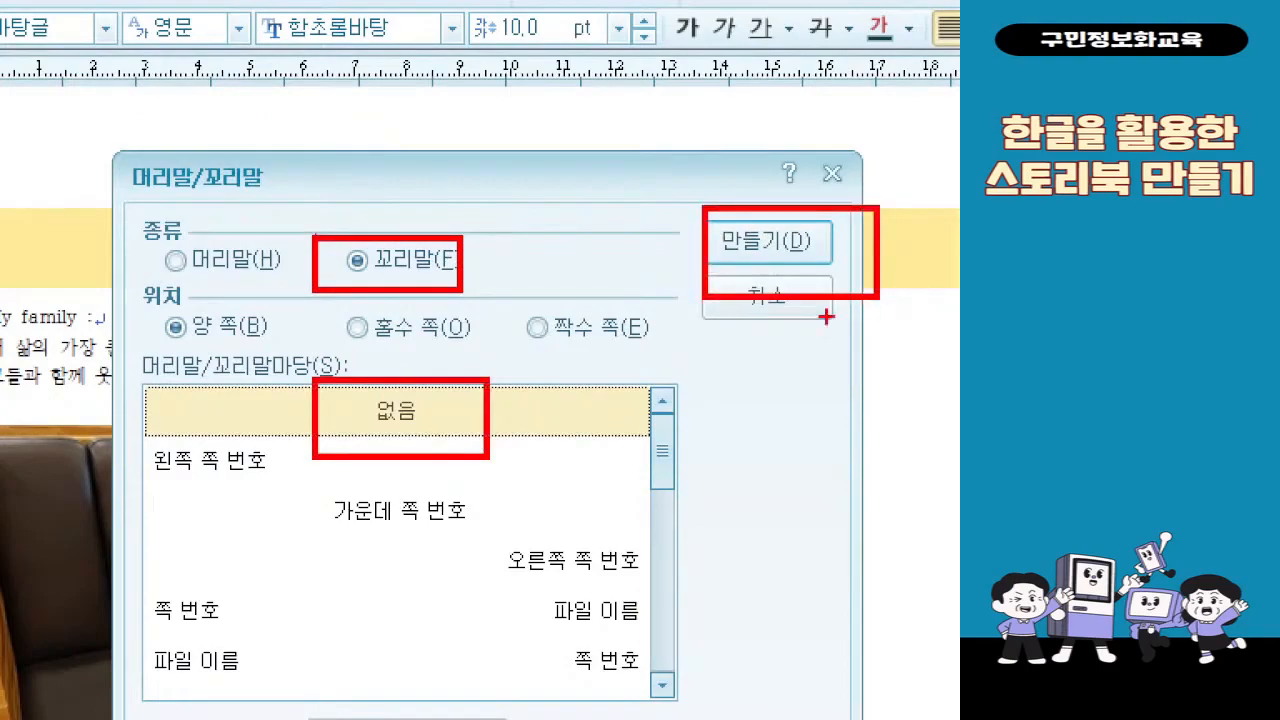
pyautogui.moveTo(492, 458); pyautogui.dragTo(706, 299)
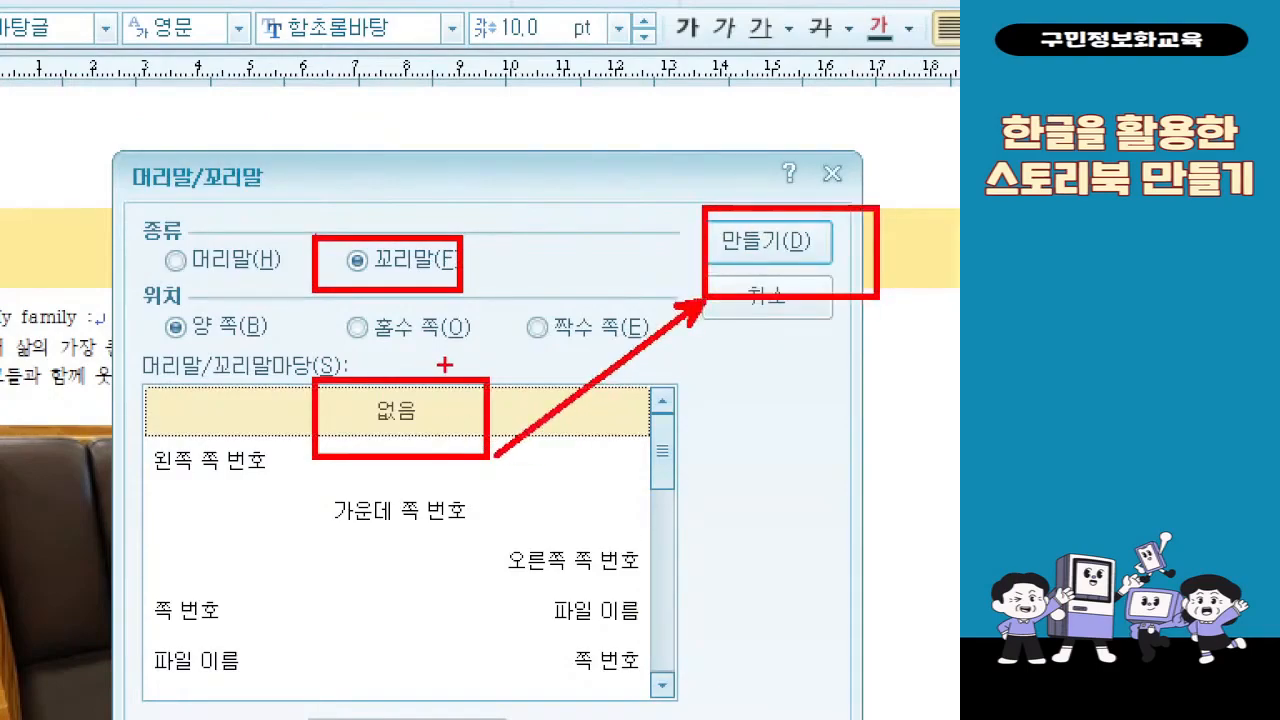
pyautogui.moveTo(453, 316); pyautogui.dragTo(453, 377)
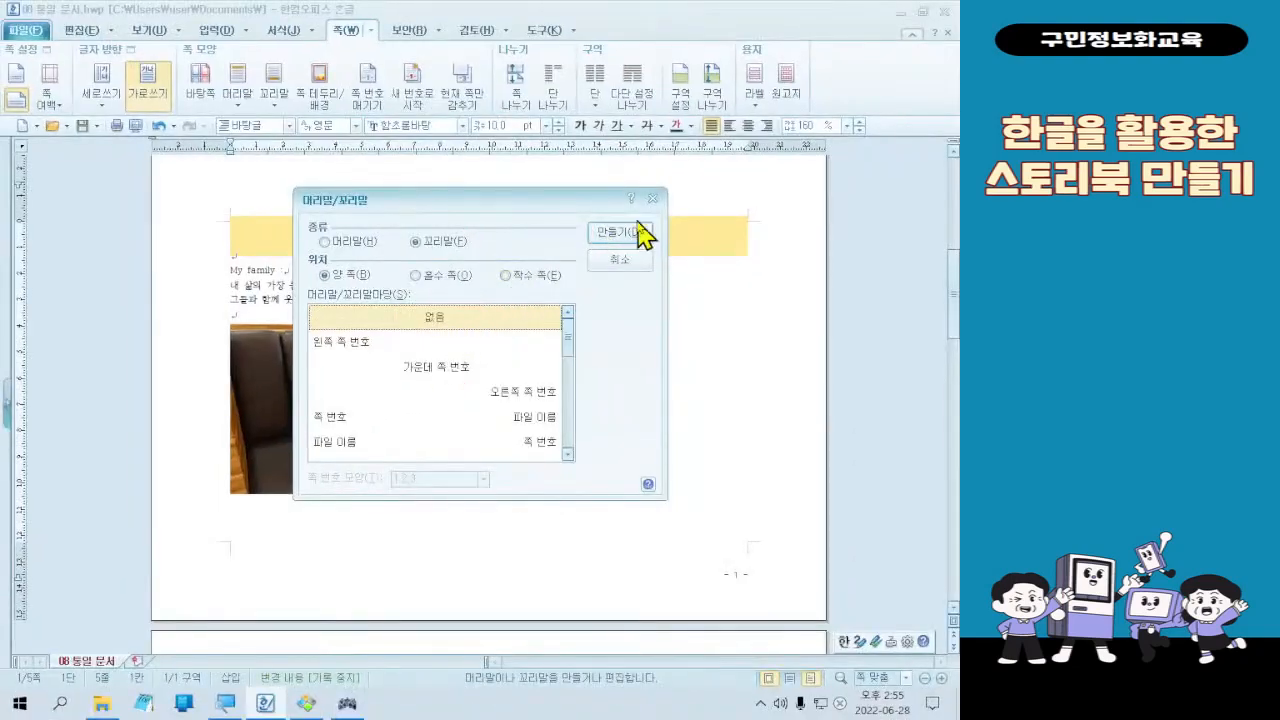
pyautogui.click(640, 233)
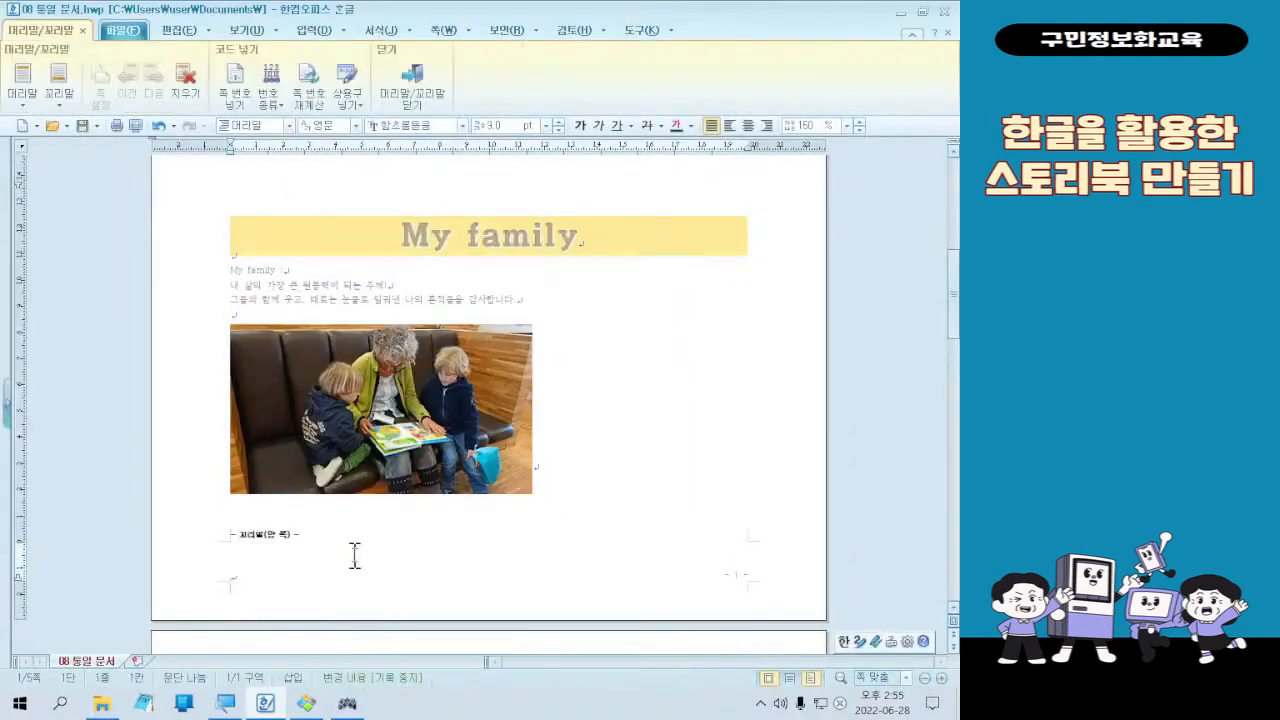
pyautogui.click(257, 586)
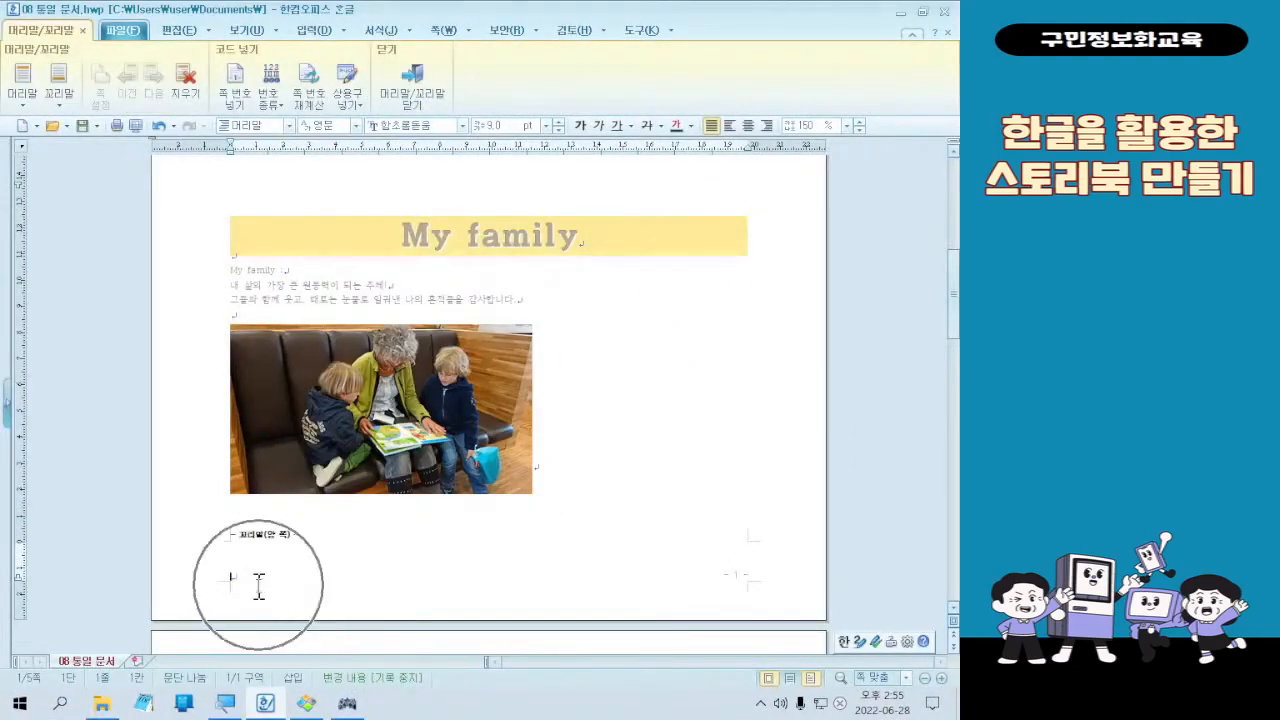
pyautogui.press('ctrl')
pyautogui.press('ctrl')
pyautogui.press('ctrl')
pyautogui.press('ctrl')
pyautogui.press('ctrl')
pyautogui.press('ctrl')
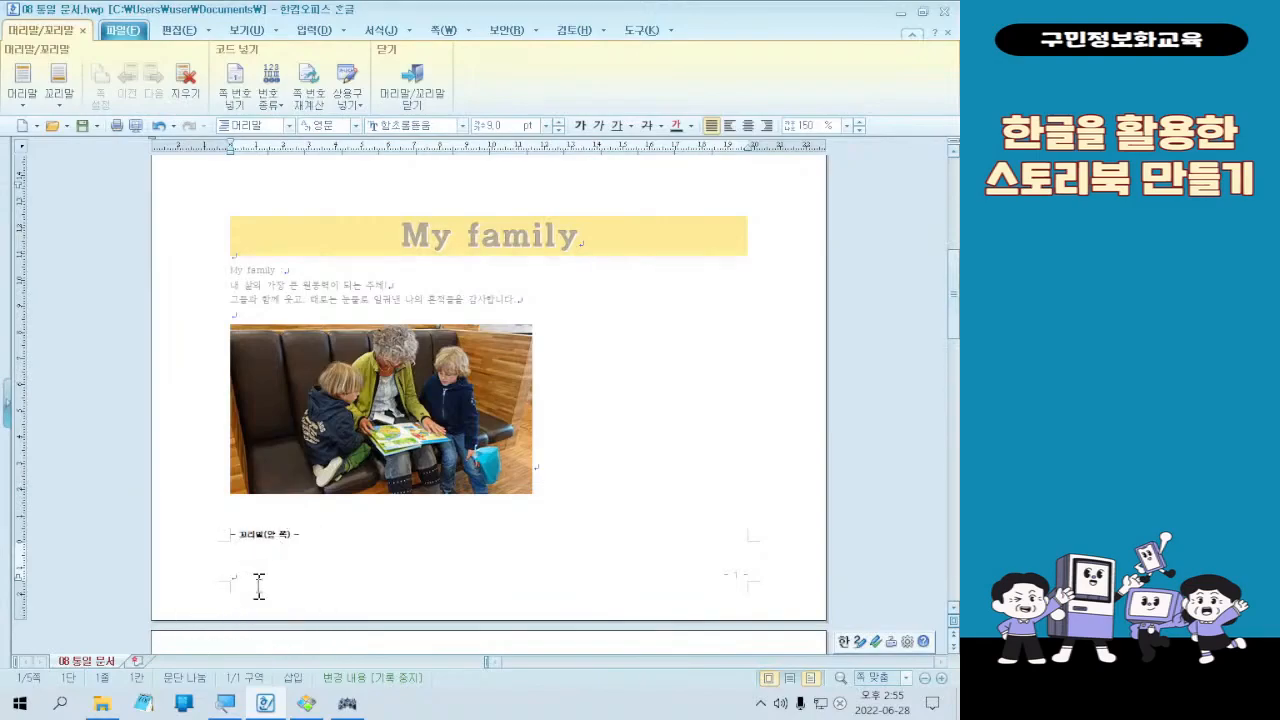
pyautogui.press('ctrl')
pyautogui.press('ctrl')
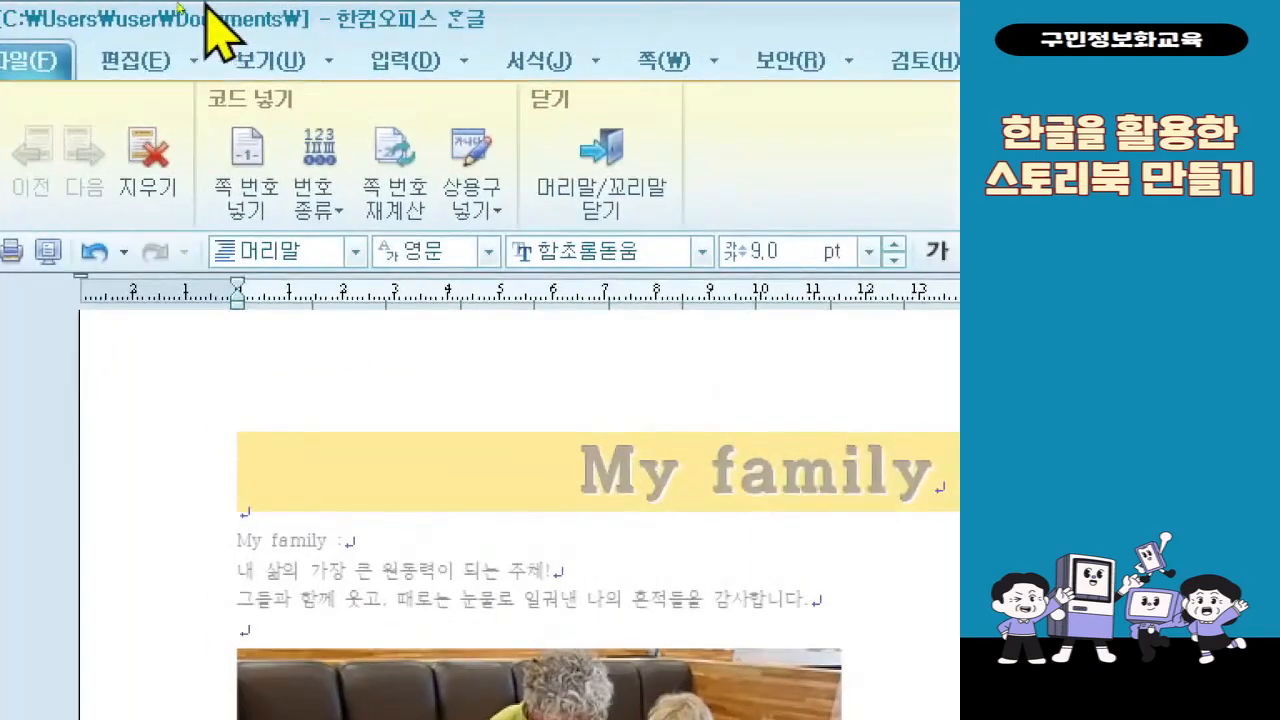
# Step: Draw a thin rectangle about 178 mm wide and 4.4 mm high across the footer, ending just before the page number
pyautogui.click(614, 62)
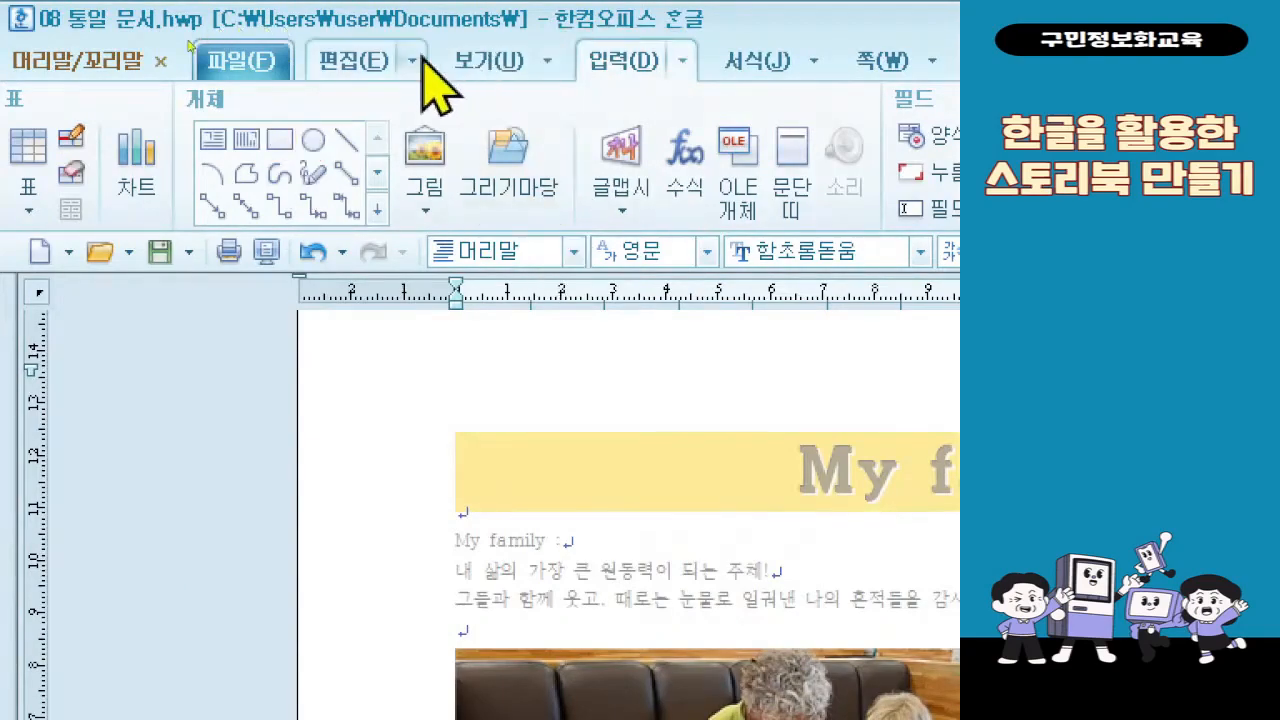
pyautogui.click(285, 135)
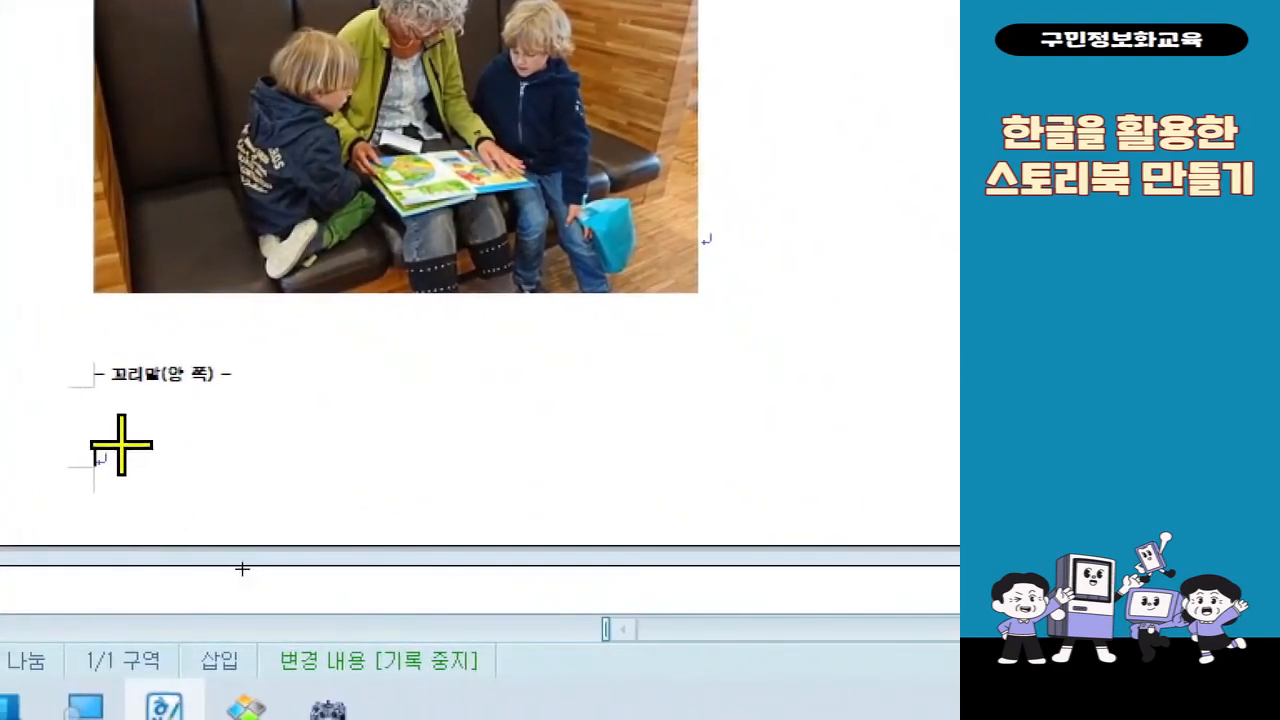
pyautogui.moveTo(58, 441); pyautogui.dragTo(1055, 464)
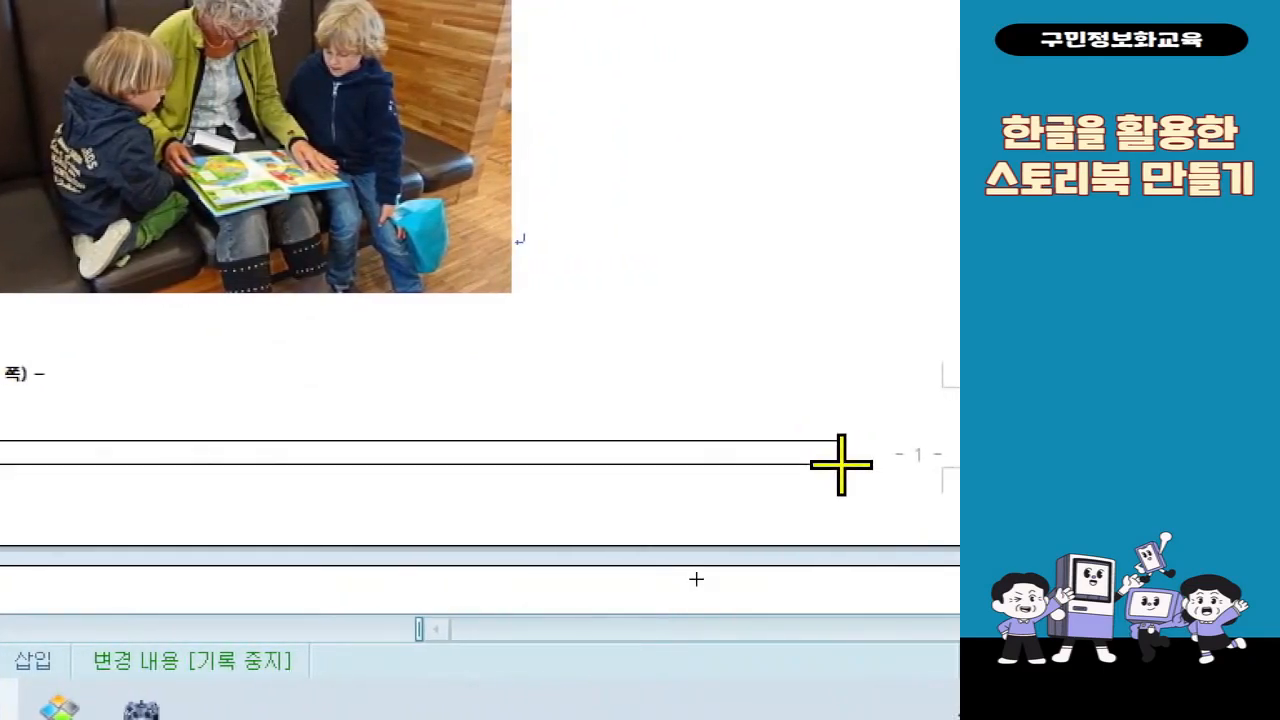
pyautogui.moveTo(841, 464); pyautogui.dragTo(843, 466)
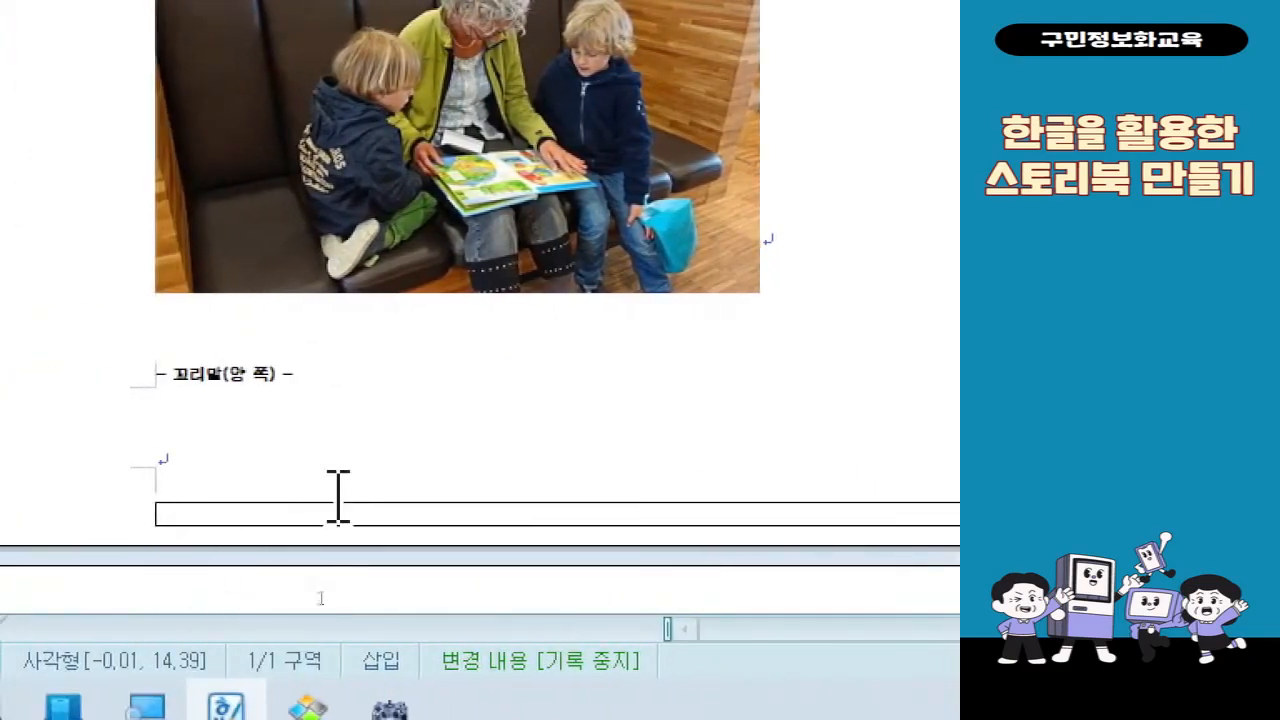
# Step: Set the footer rectangle to be treated as a character (글자처럼 취급) and resize it to about 177 mm by 3.4 mm
pyautogui.doubleClick(338, 515)
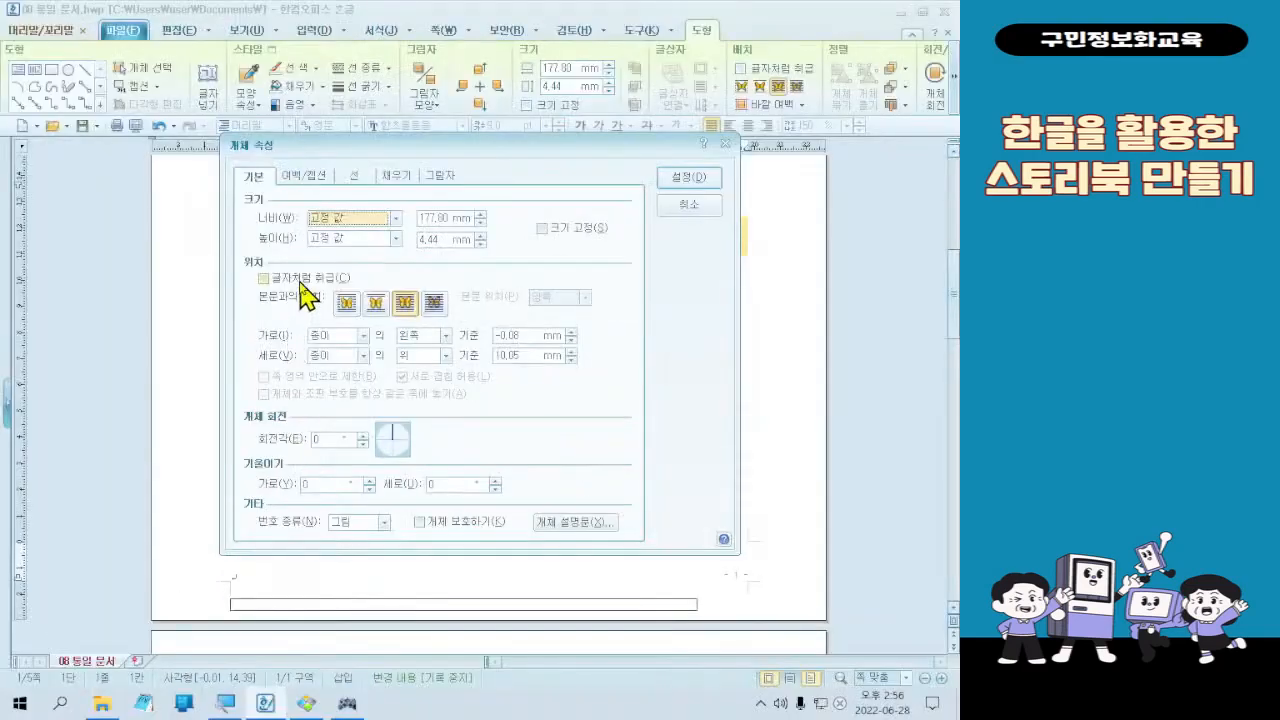
pyautogui.click(300, 278)
pyautogui.click(700, 206)
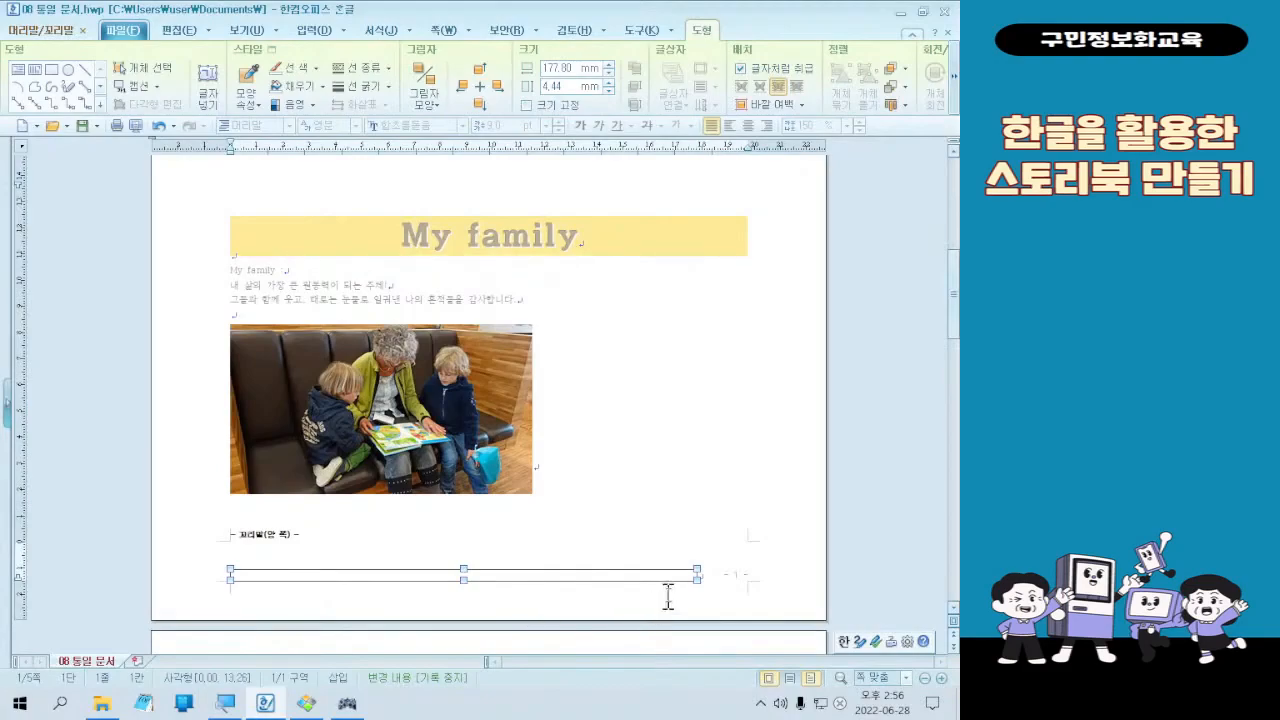
pyautogui.moveTo(697, 579); pyautogui.dragTo(710, 590)
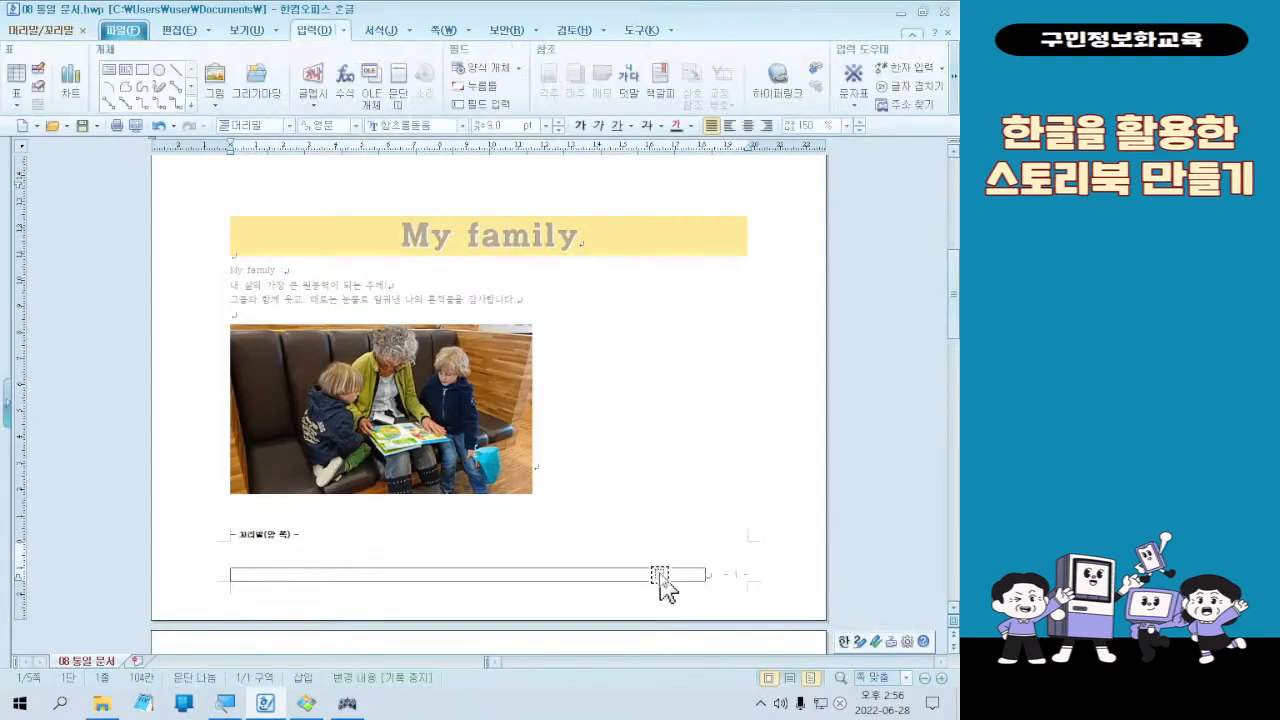
pyautogui.click(665, 580)
pyautogui.moveTo(705, 581); pyautogui.dragTo(695, 576)
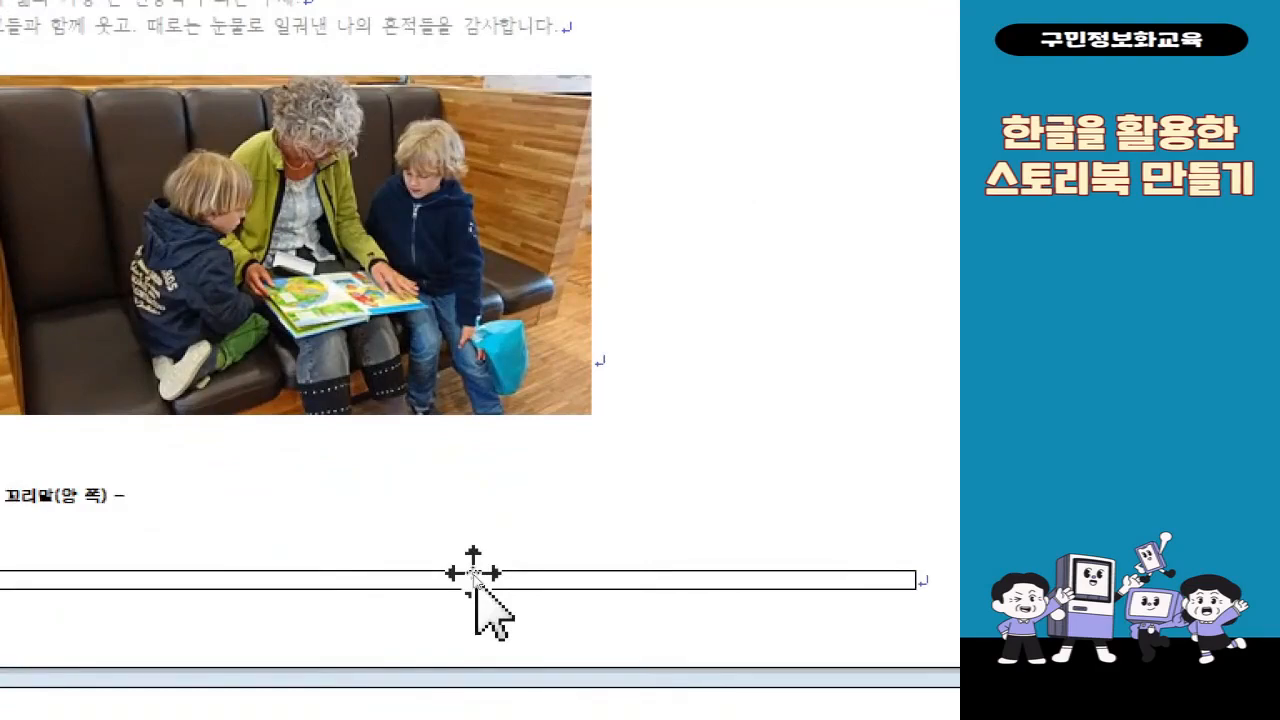
# Step: Fill the footer rectangle with a dark blue face colour (면 색) and close header/footer editing
pyautogui.doubleClick(474, 575)
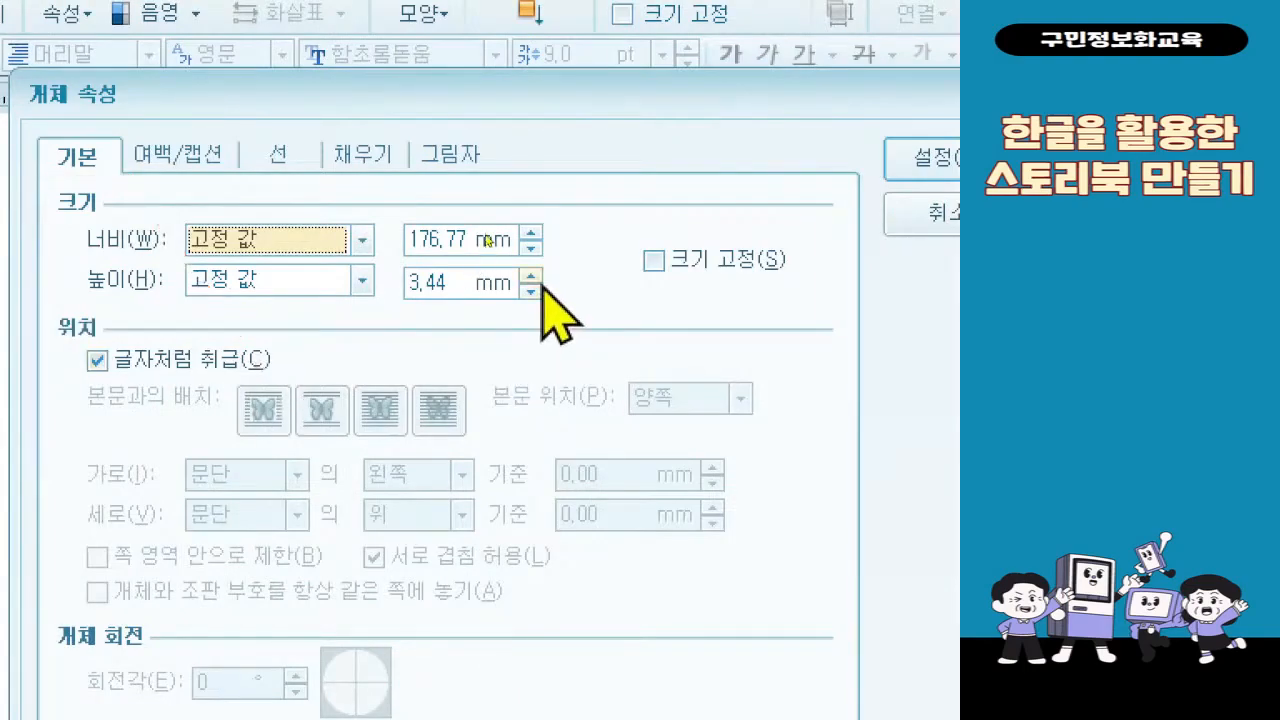
pyautogui.click(368, 156)
pyautogui.click(266, 318)
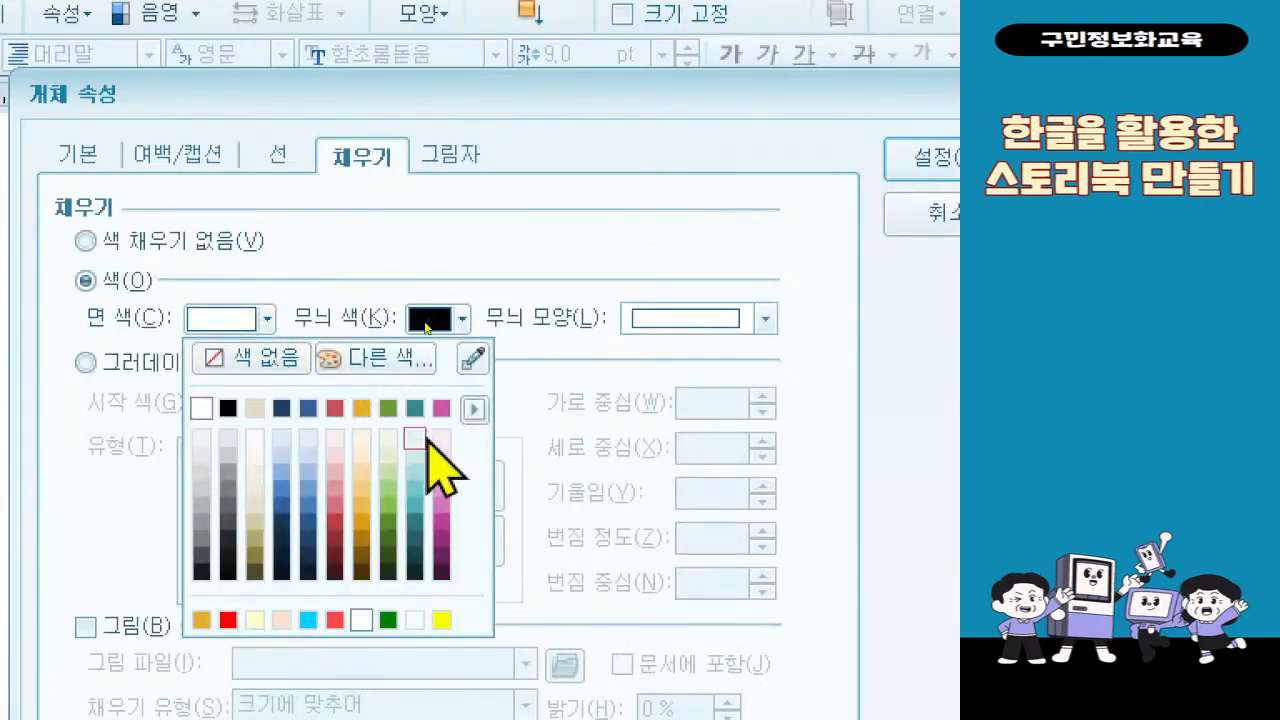
pyautogui.click(283, 412)
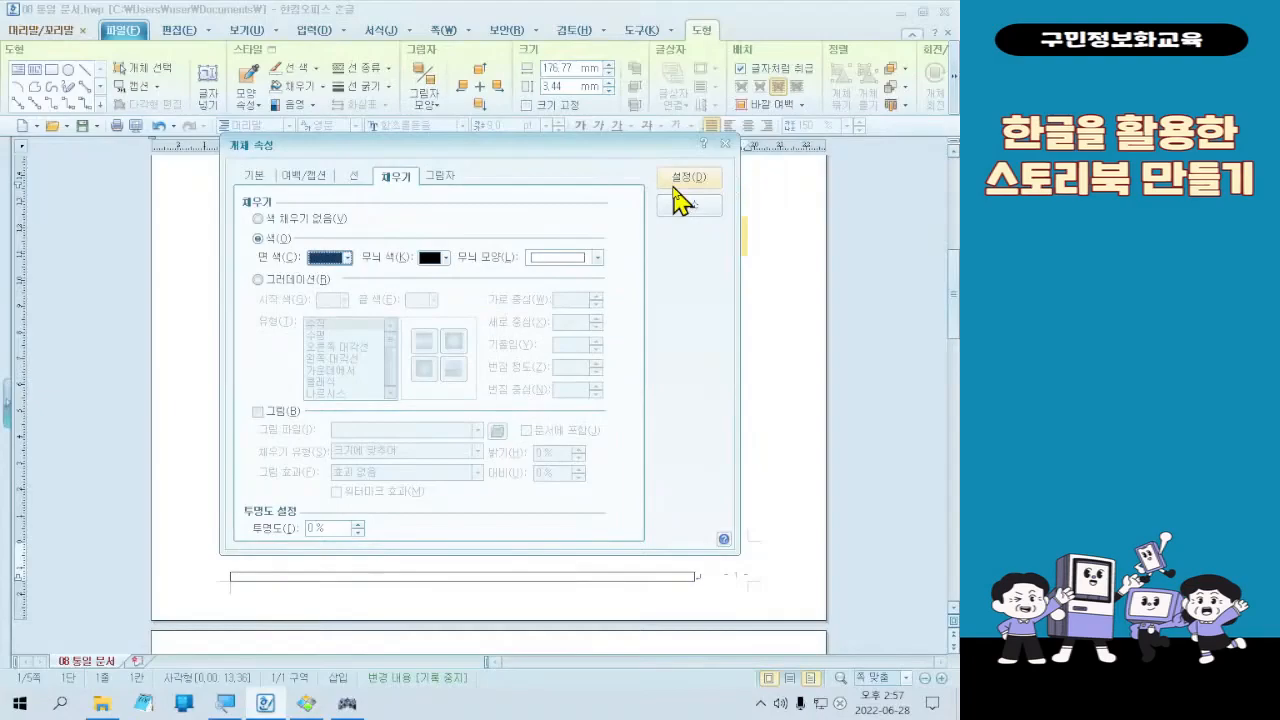
pyautogui.click(858, 170)
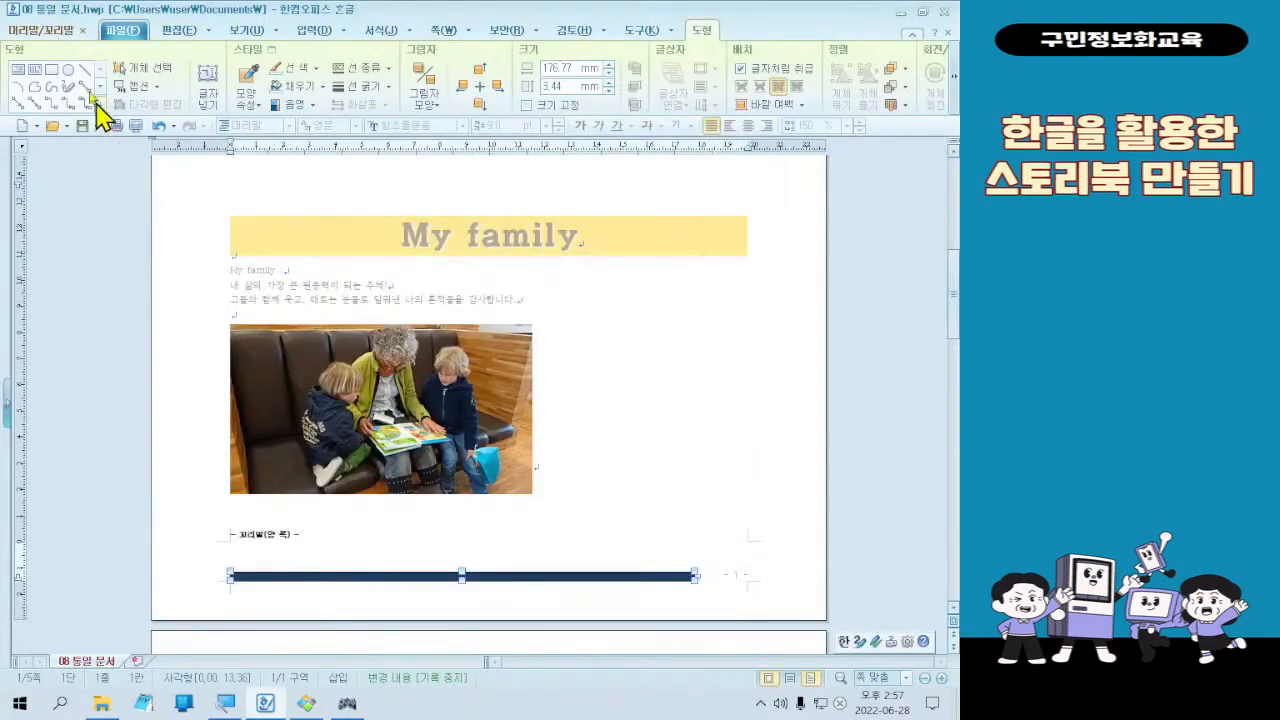
pyautogui.click(40, 31)
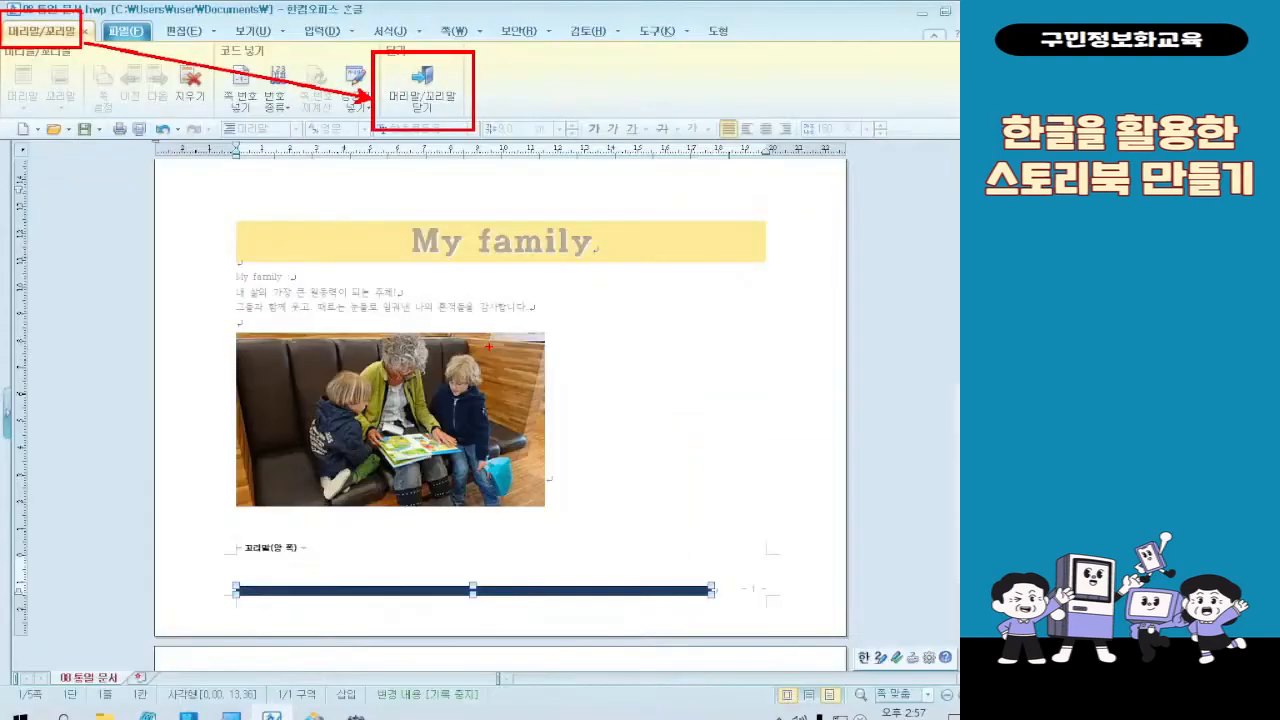
pyautogui.click(825, 190)
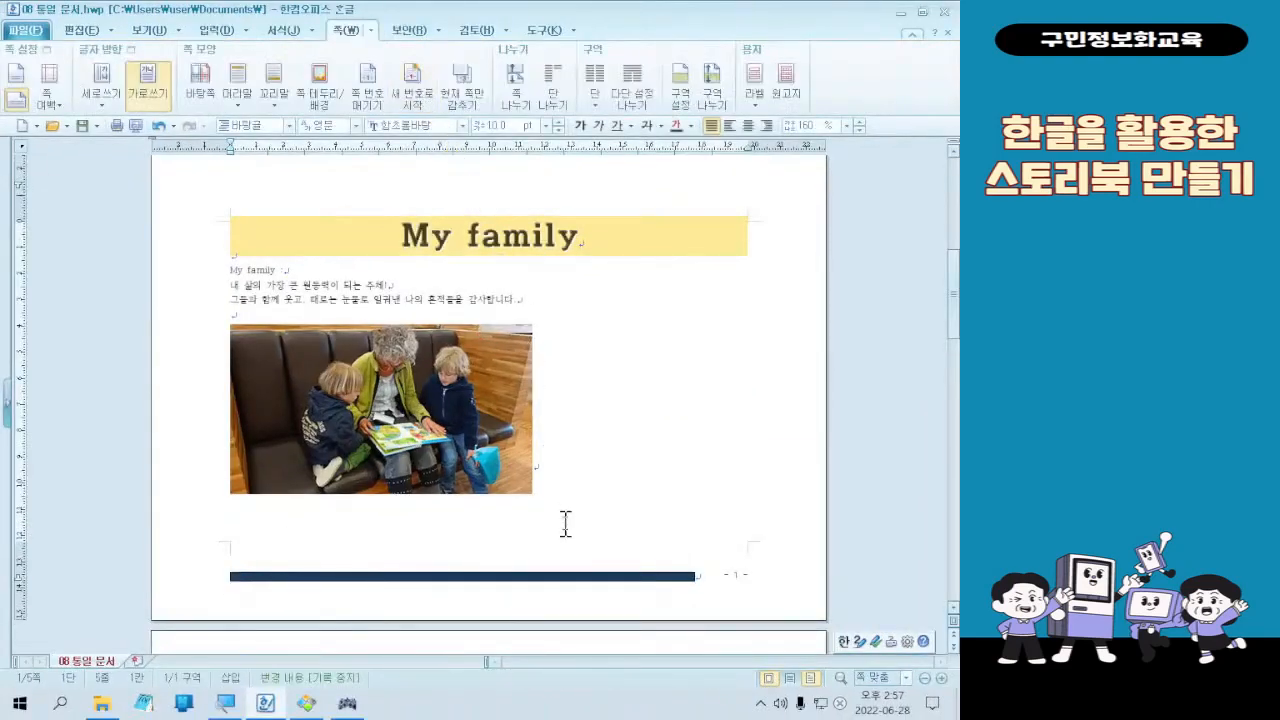
# Step: Look through the cover and all story pages to check the footer bar and page numbers
pyautogui.scroll(-10, 568, 515)
pyautogui.scroll(-10, 580, 416)
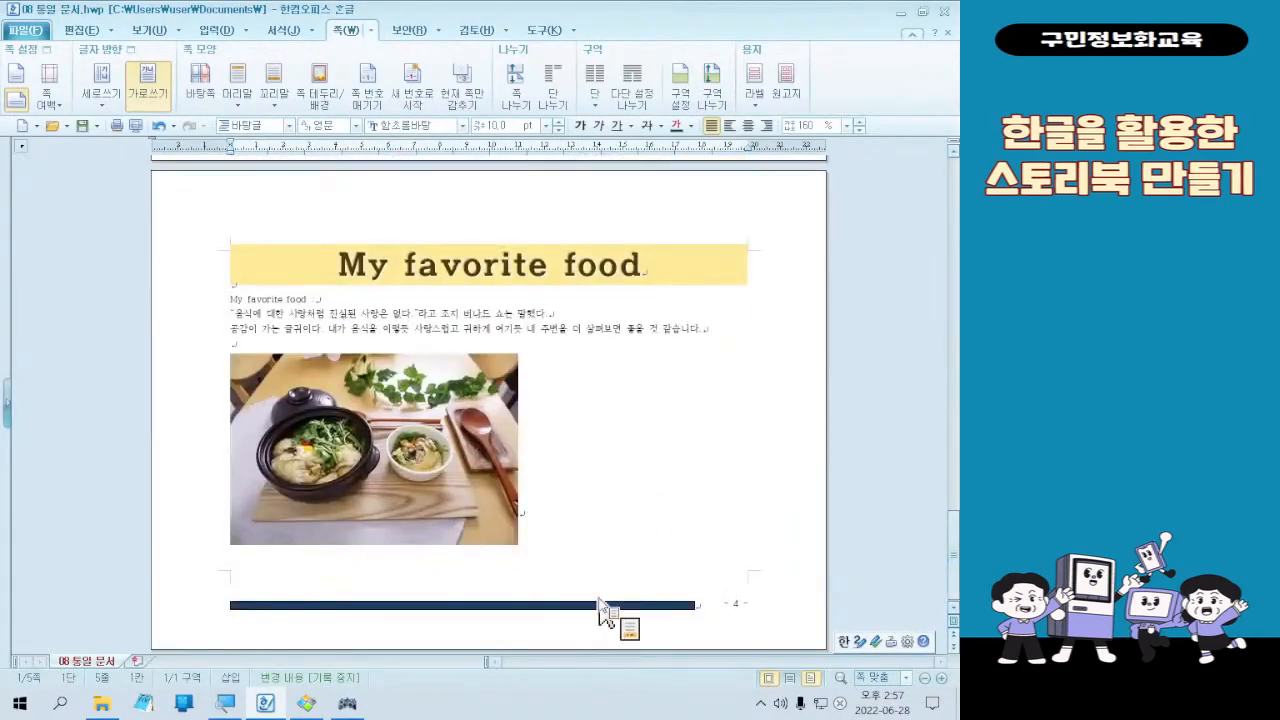
pyautogui.scroll(15, 600, 594)
pyautogui.scroll(3, 629, 523)
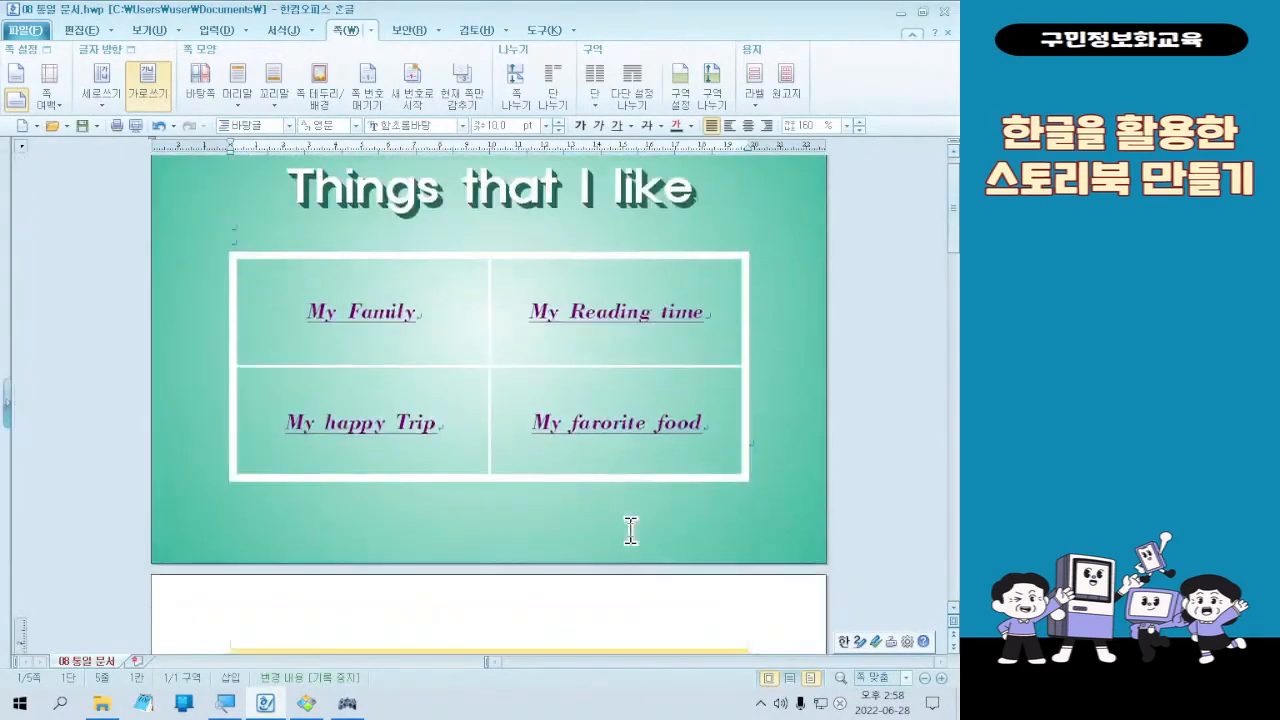
pyautogui.scroll(-8, 631, 529)
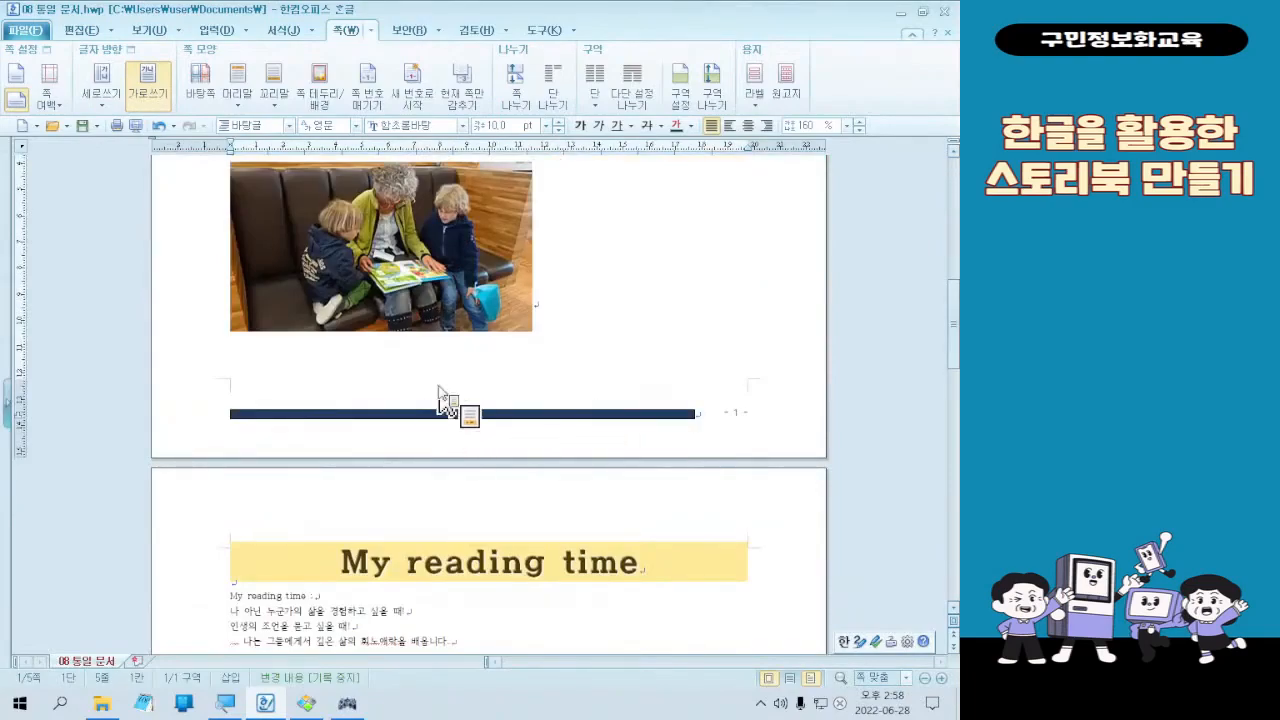
pyautogui.scroll(-2, 451, 437)
pyautogui.scroll(-9, 451, 437)
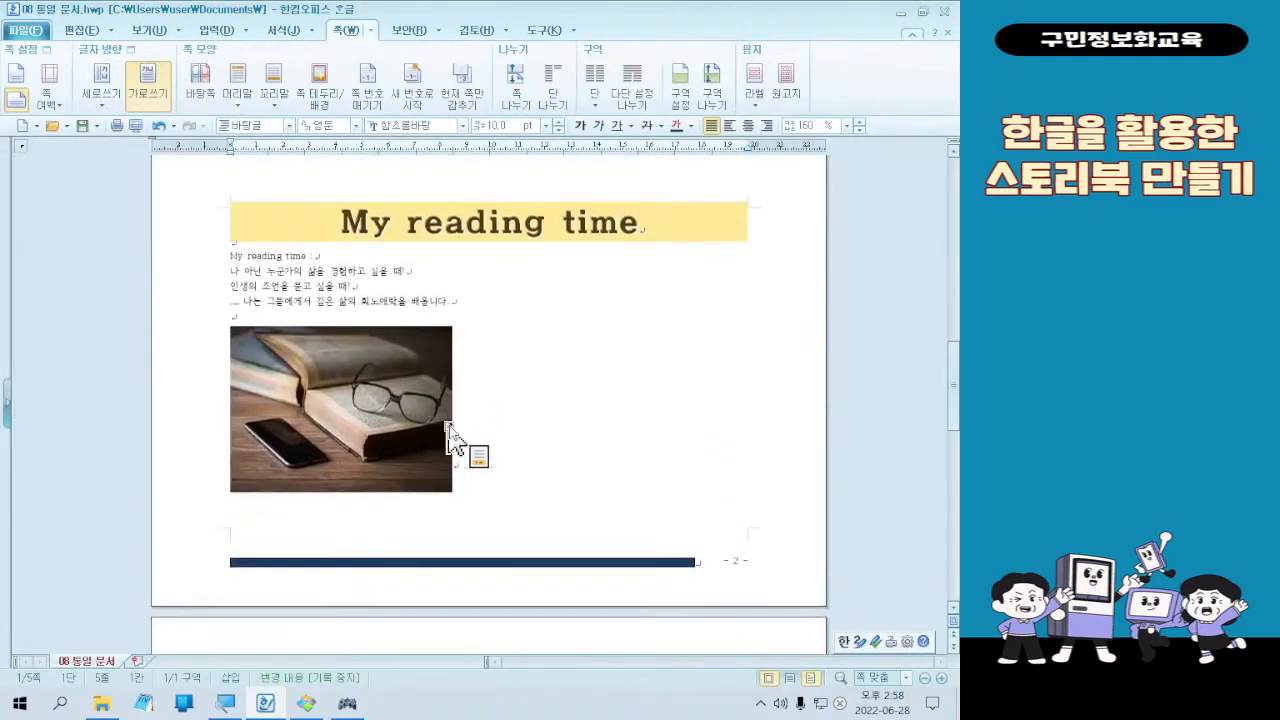
pyautogui.scroll(-4, 480, 515)
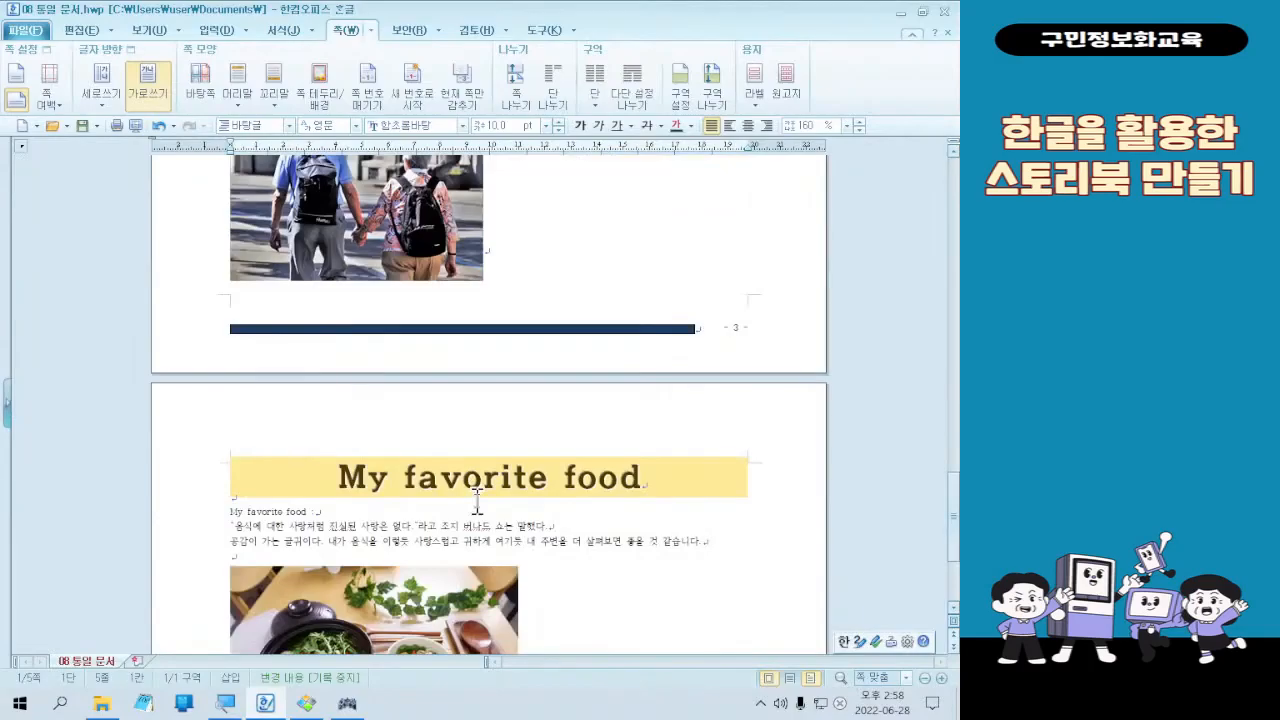
pyautogui.scroll(5, 488, 512)
pyautogui.scroll(10, 487, 512)
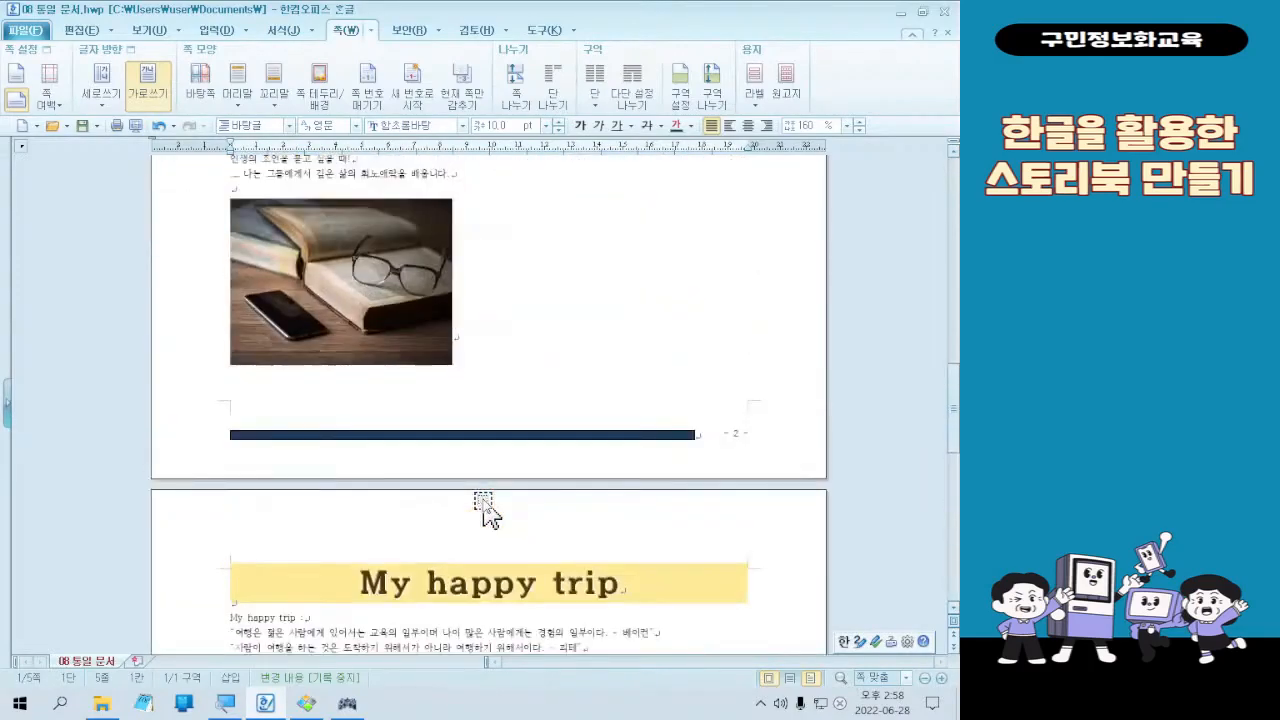